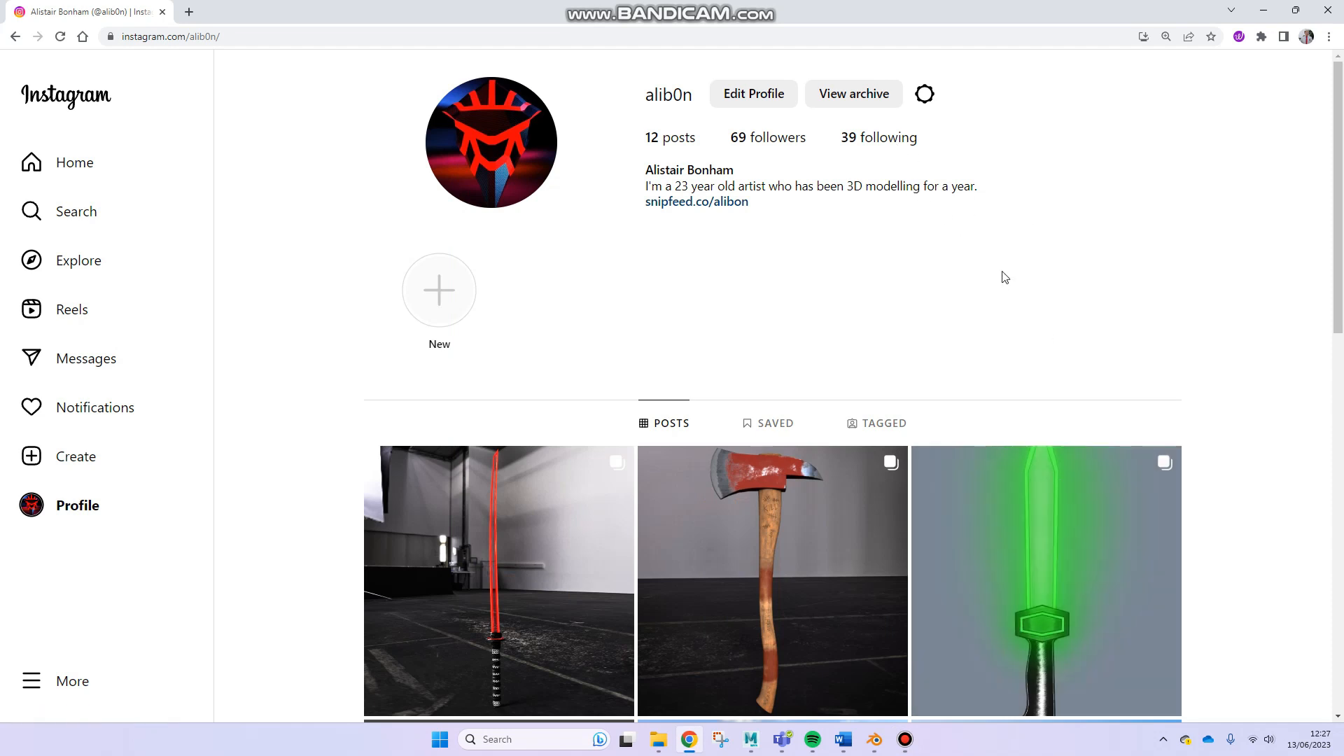
# Look through the grid of 3D model posts on the artist's Instagram profile
pyautogui.scroll(-5, 1005, 276)
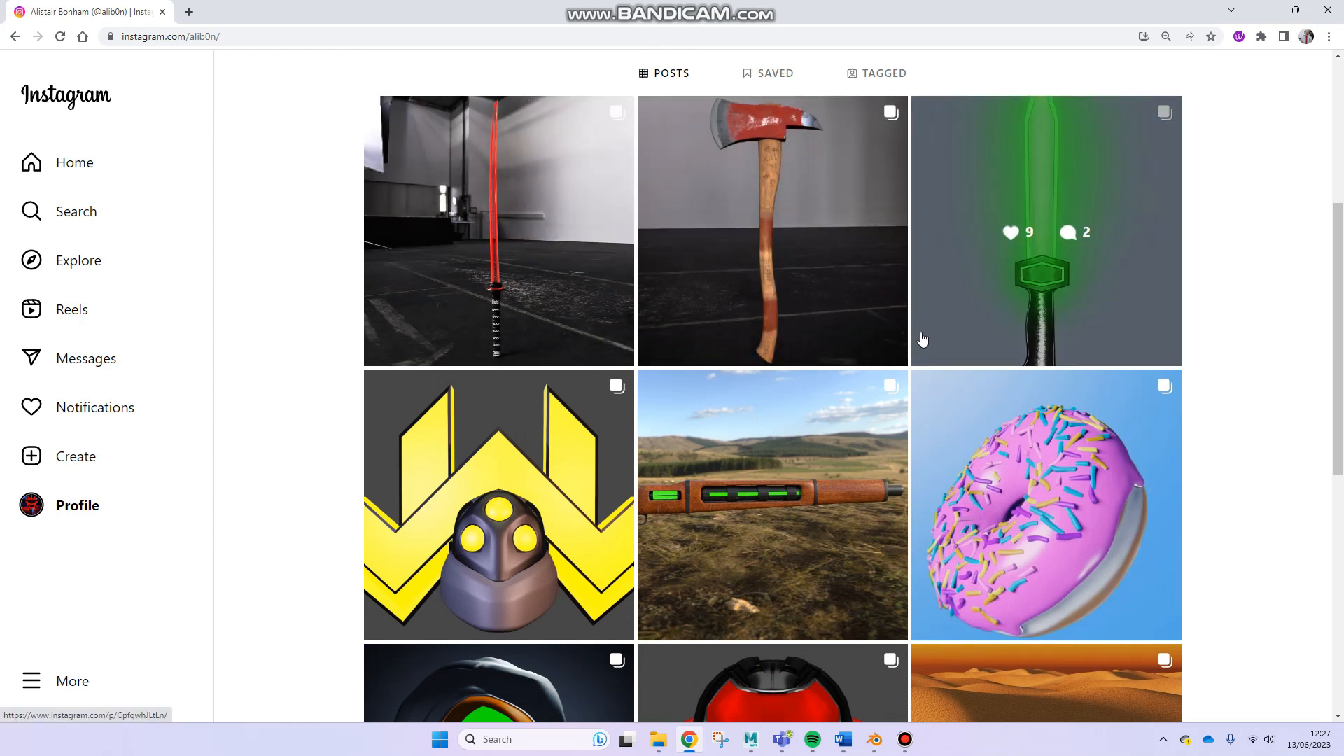
pyautogui.scroll(-4, 922, 339)
pyautogui.scroll(-1, 931, 210)
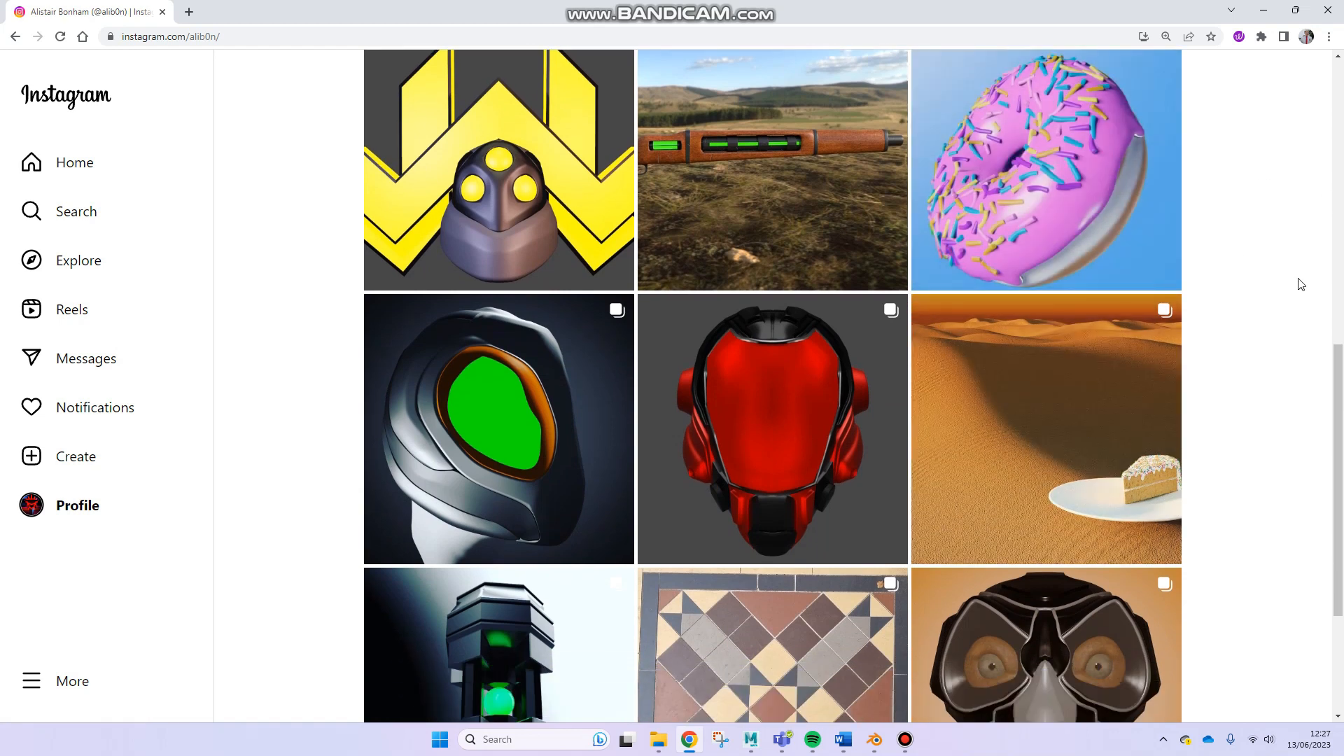
pyautogui.scroll(-3, 1314, 296)
pyautogui.scroll(3, 1316, 300)
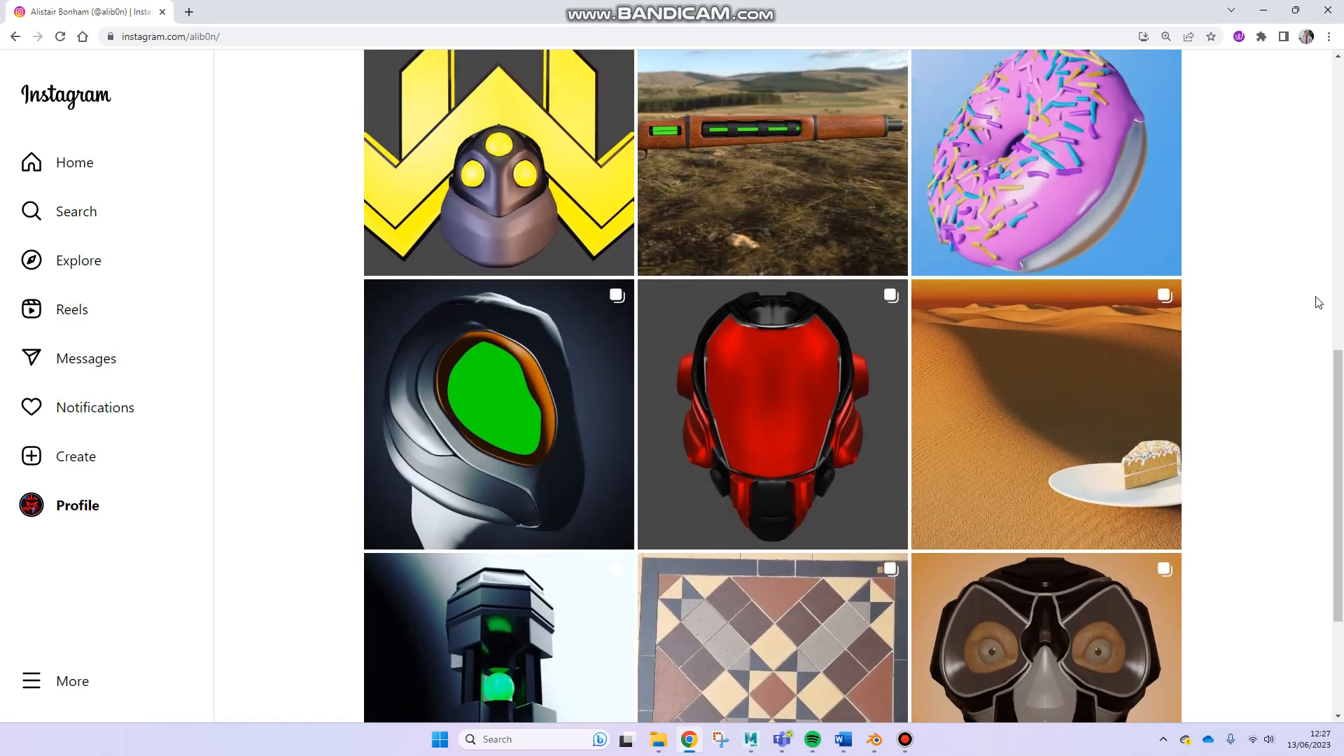
pyautogui.scroll(7, 1316, 300)
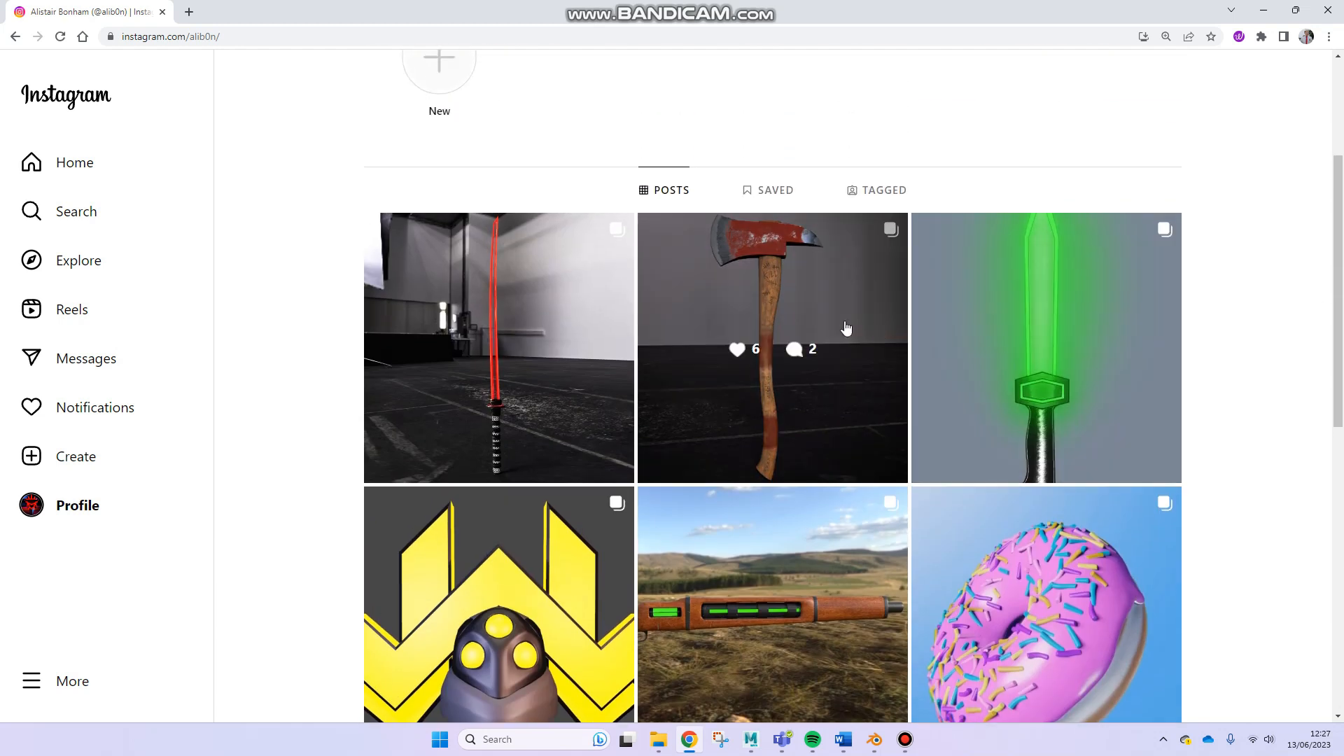
# View the first two images of the Post Apocalyptic Axe post and close the post
pyautogui.click(846, 328)
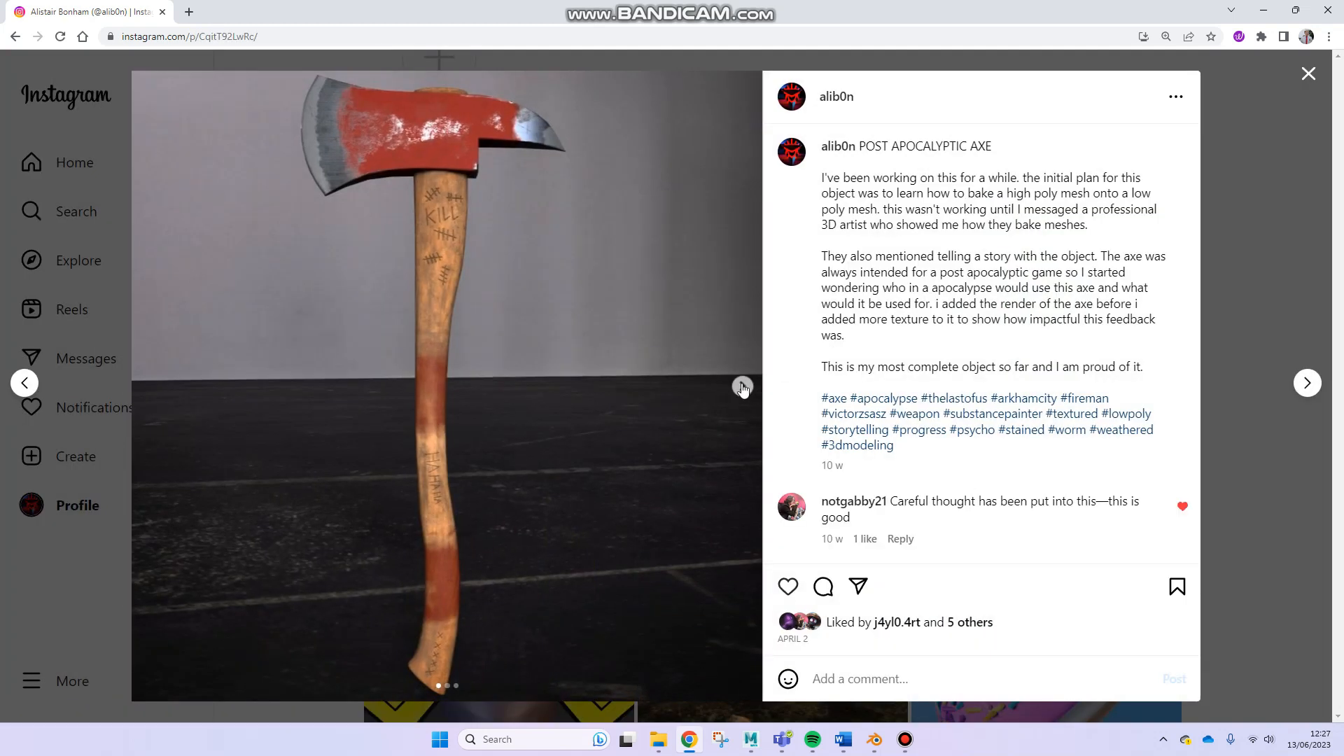
pyautogui.click(742, 386)
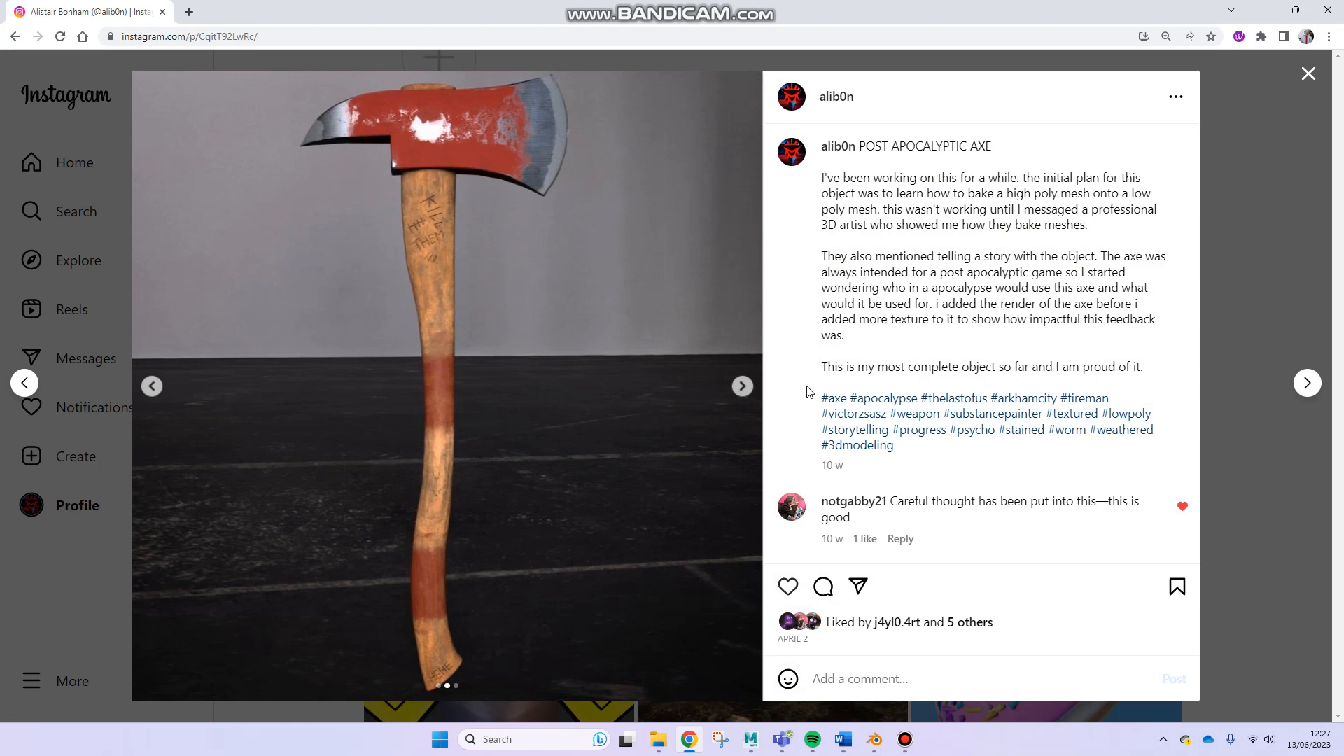
pyautogui.click(1280, 267)
# Browse the older posts in the grid and return to the profile header
pyautogui.scroll(-3, 979, 434)
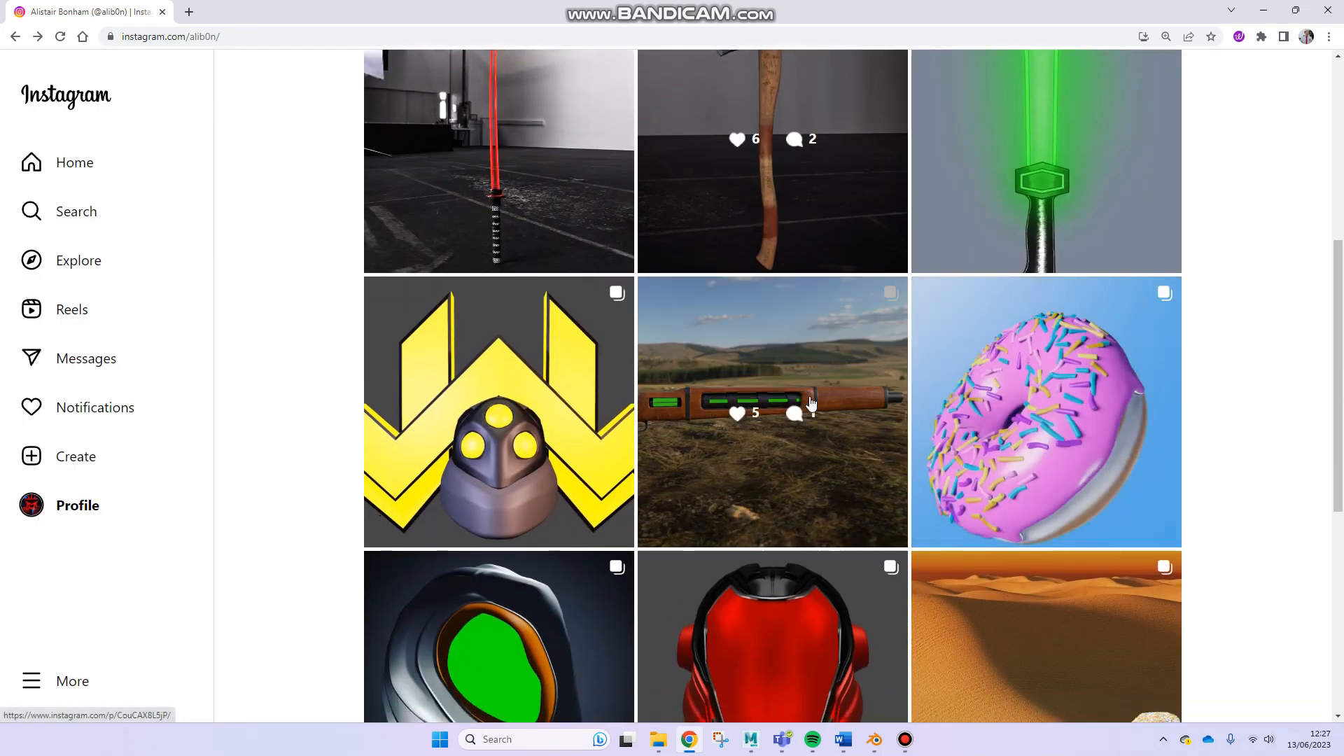
pyautogui.scroll(-4, 714, 441)
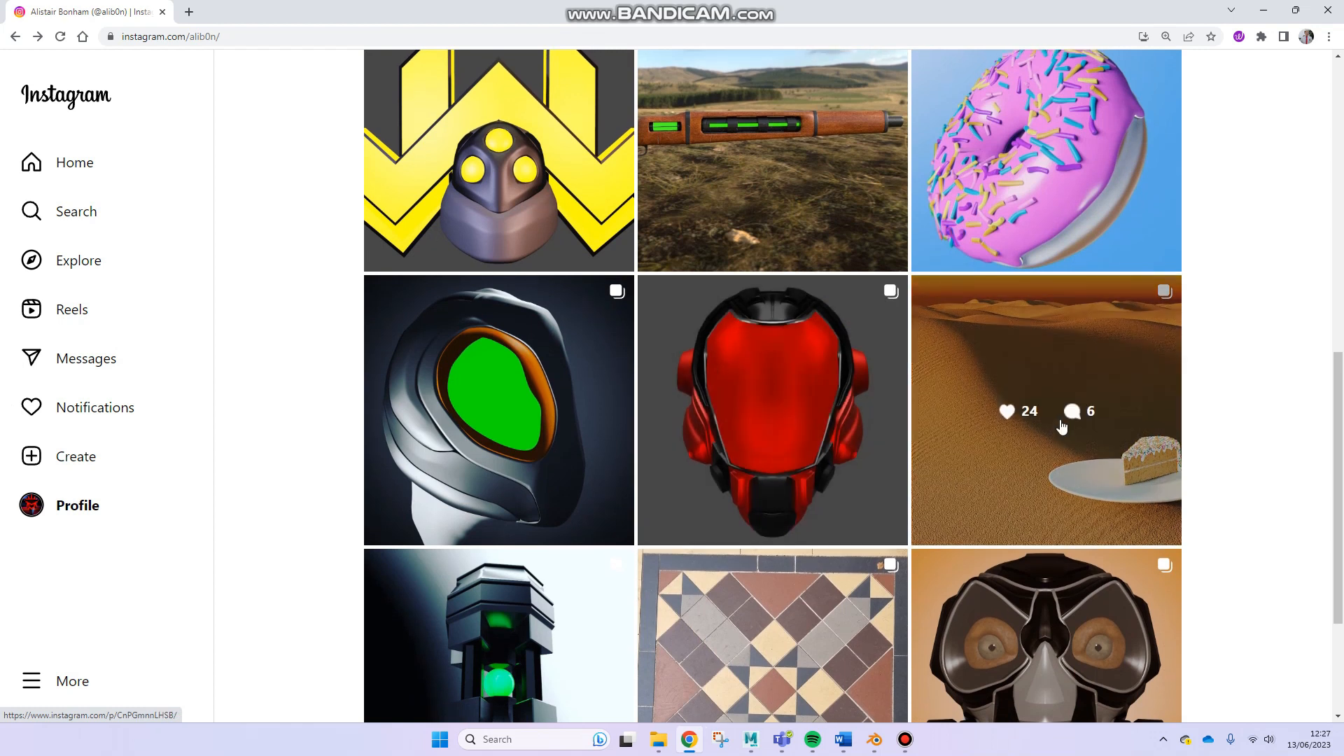
pyautogui.scroll(10, 1036, 413)
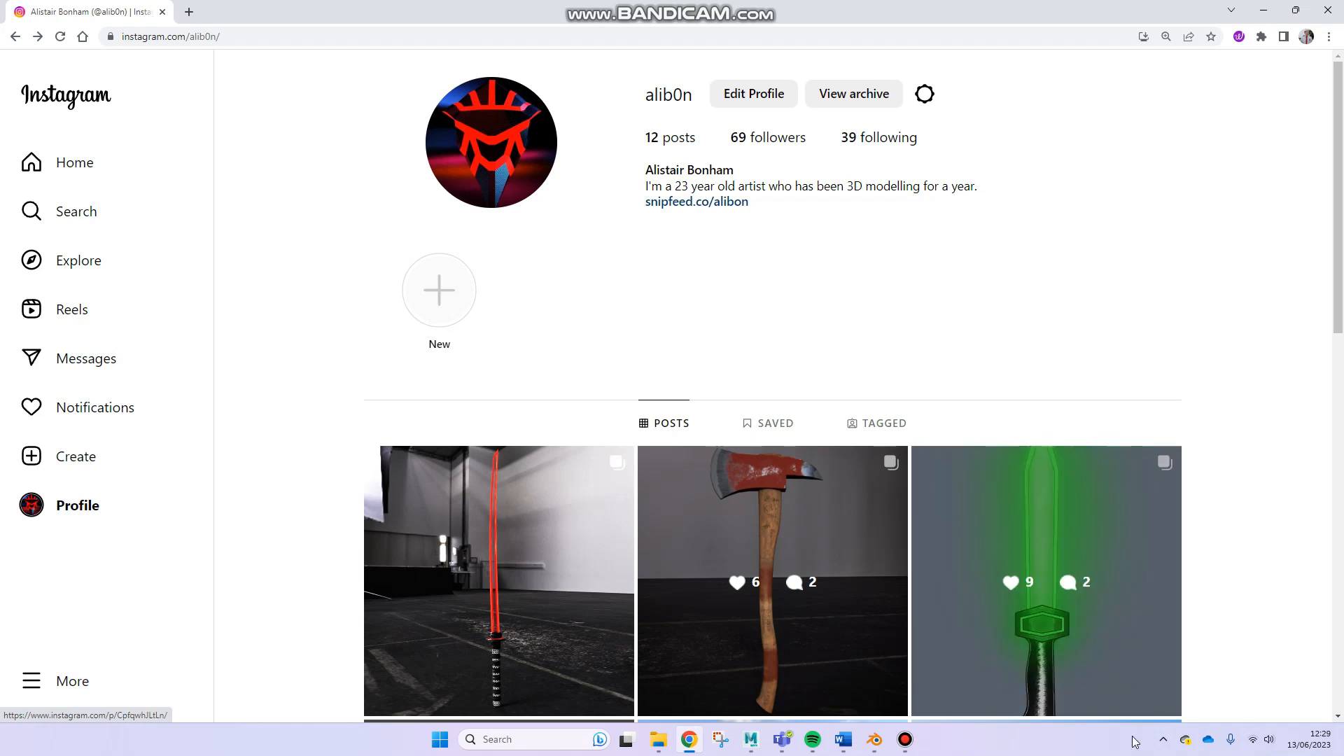
pyautogui.click(905, 740)
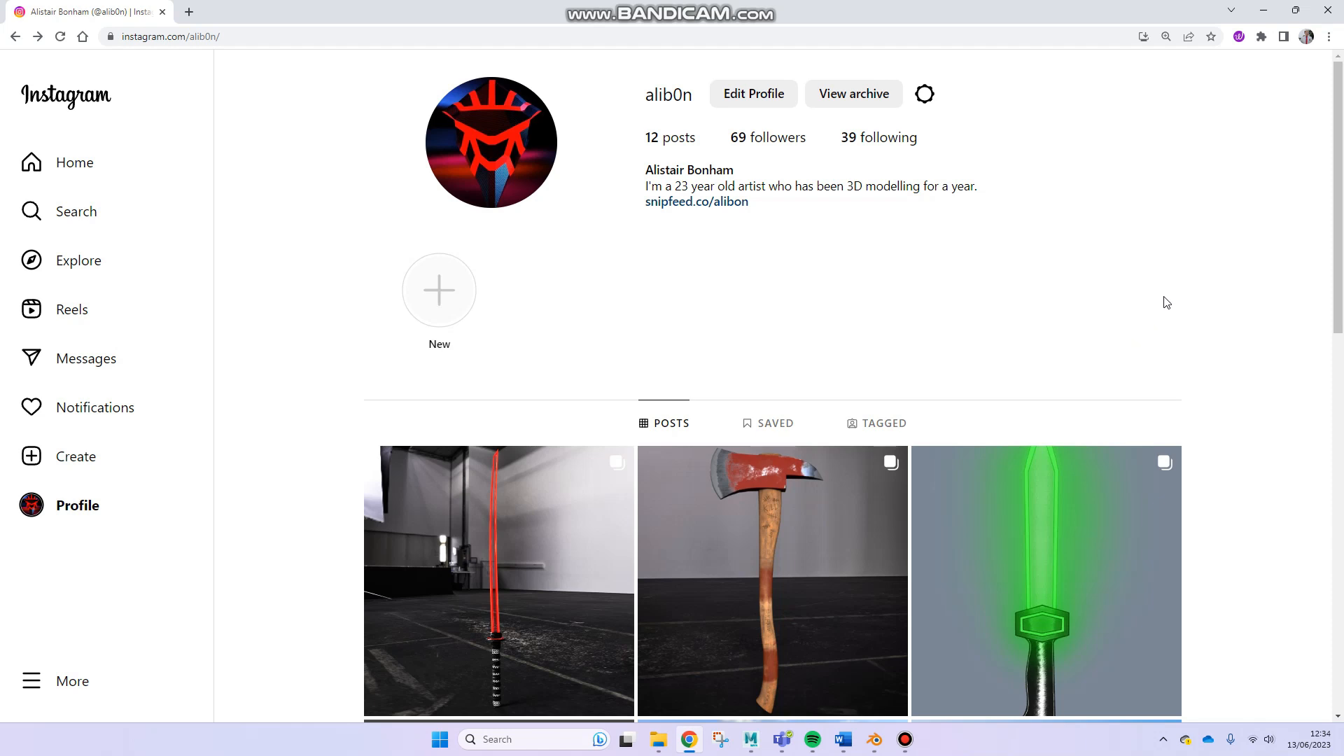
# Open the Tiger Gas Mask post at the end of the grid, go through its renders, and close it
pyautogui.scroll(-12, 1073, 327)
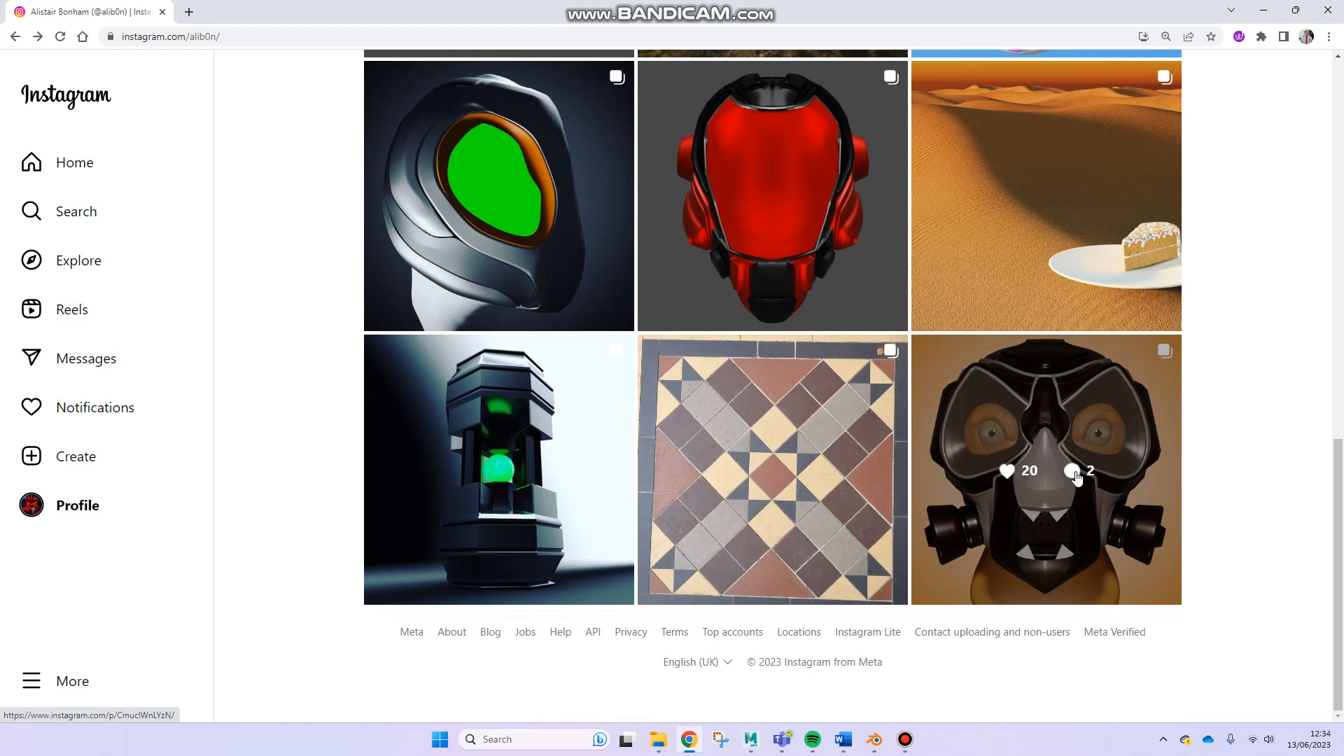
pyautogui.click(1076, 477)
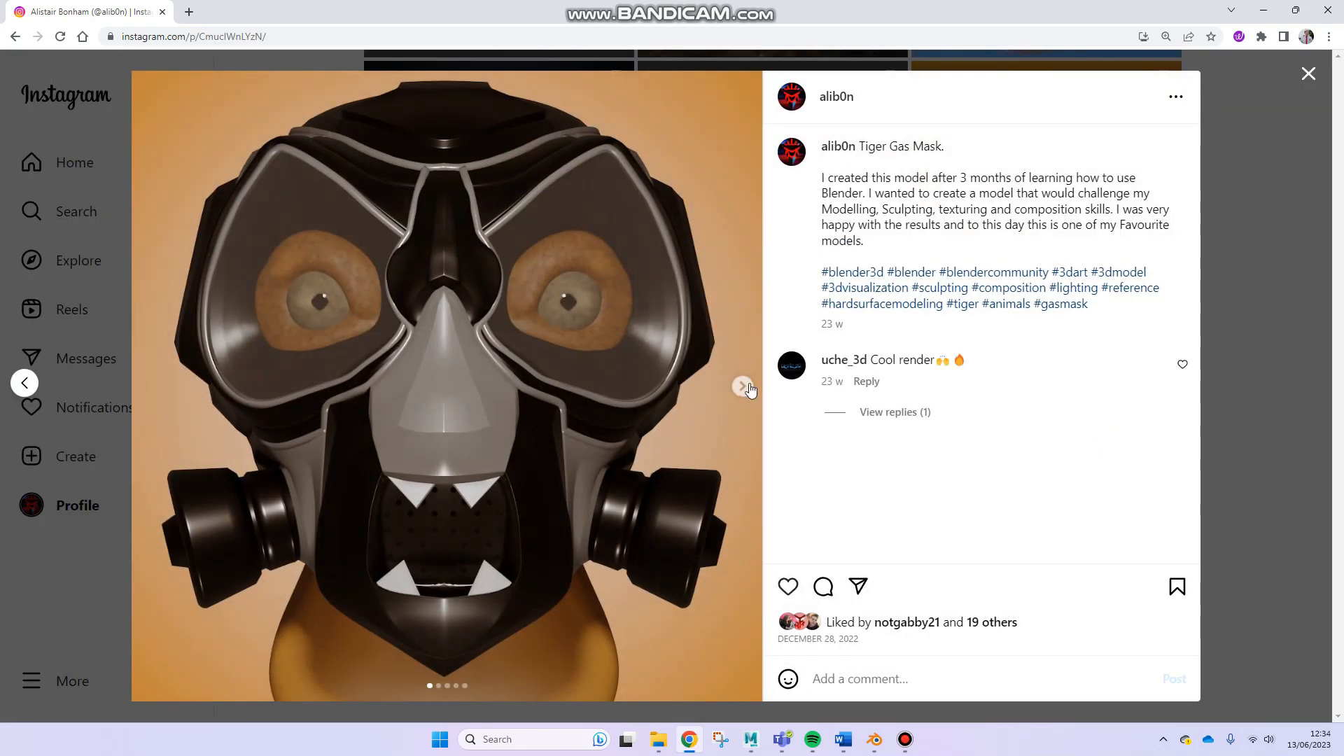
pyautogui.click(746, 389)
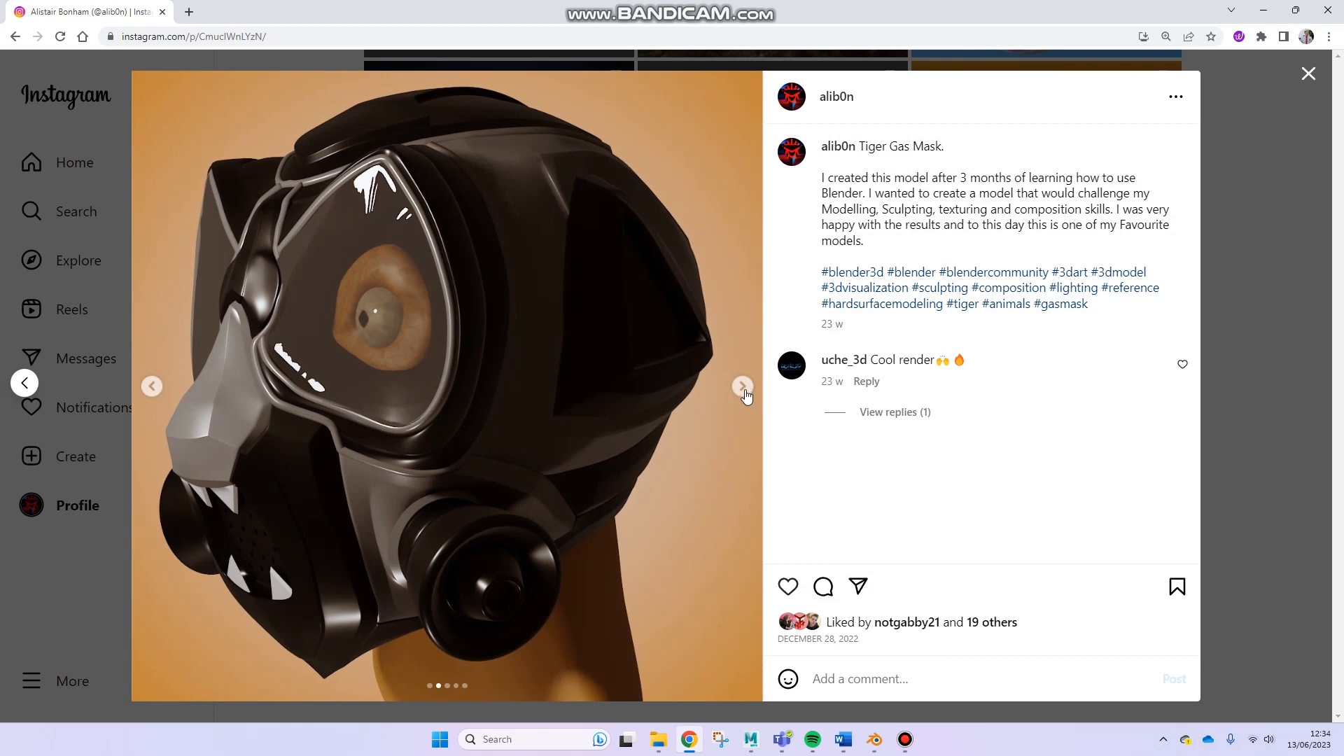
pyautogui.click(743, 393)
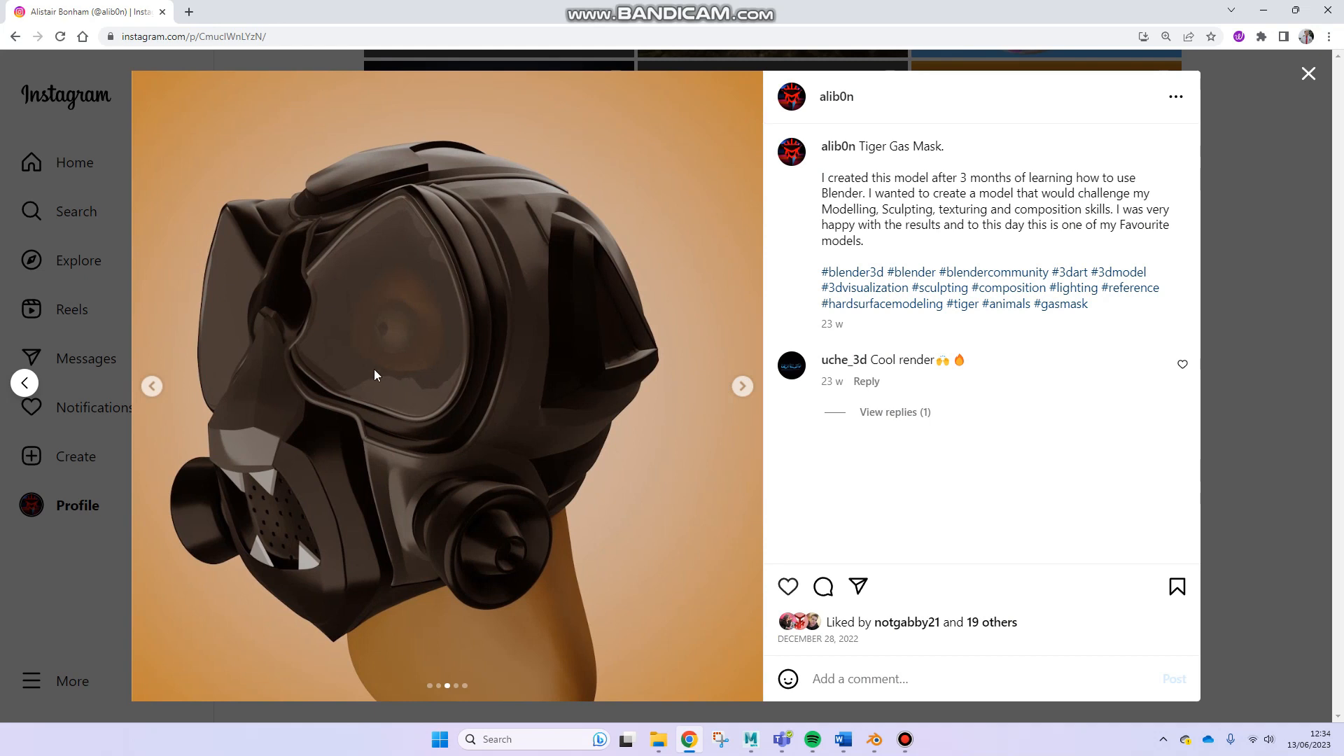
pyautogui.click(743, 387)
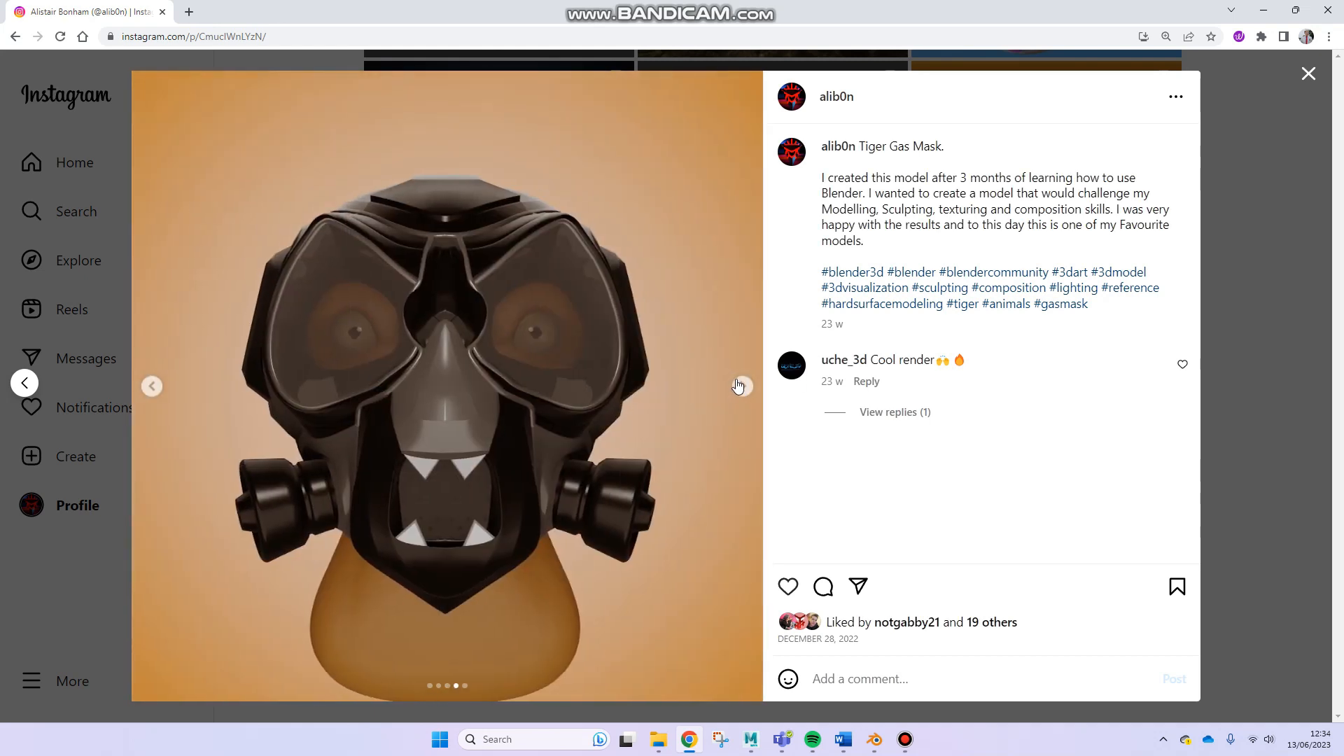
pyautogui.click(742, 385)
pyautogui.click(152, 386)
pyautogui.click(1287, 250)
# Reopen the Post Apocalyptic Axe post to compare the renders of both sides of the axe, and close it
pyautogui.scroll(9, 693, 436)
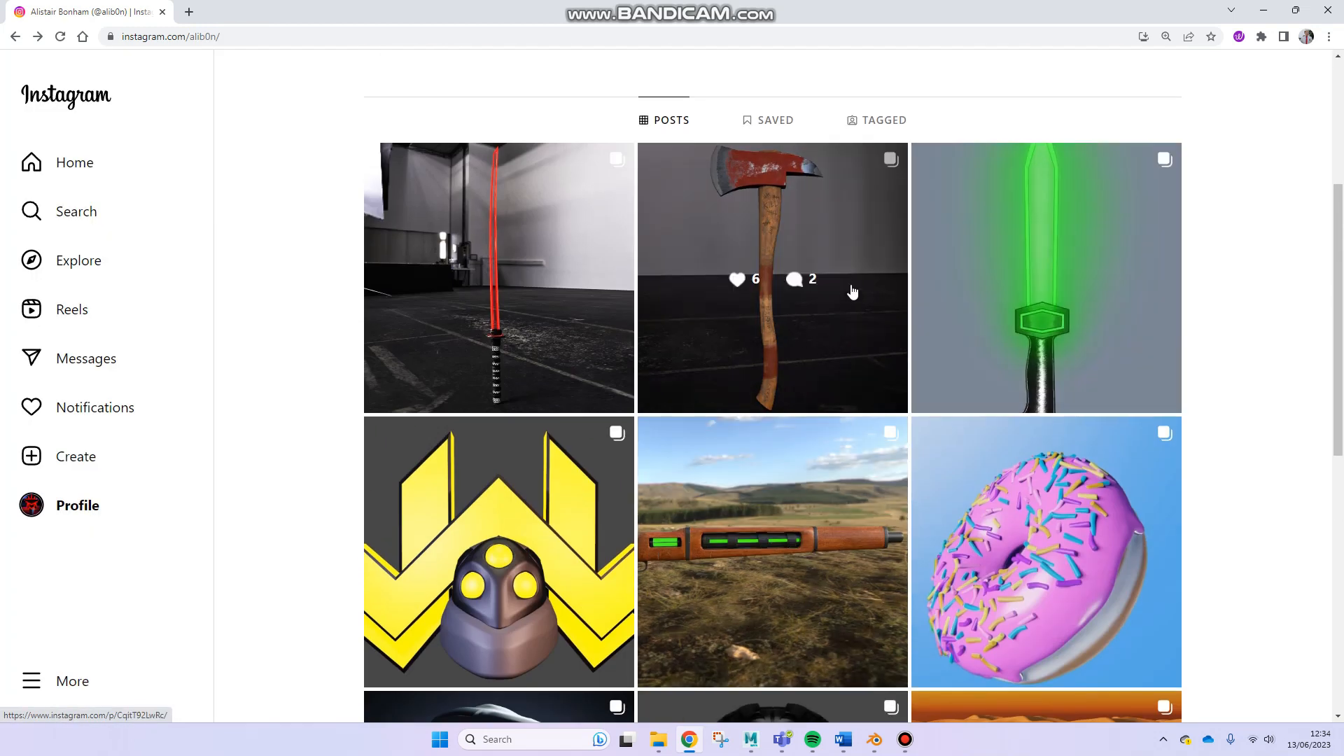
pyautogui.click(838, 354)
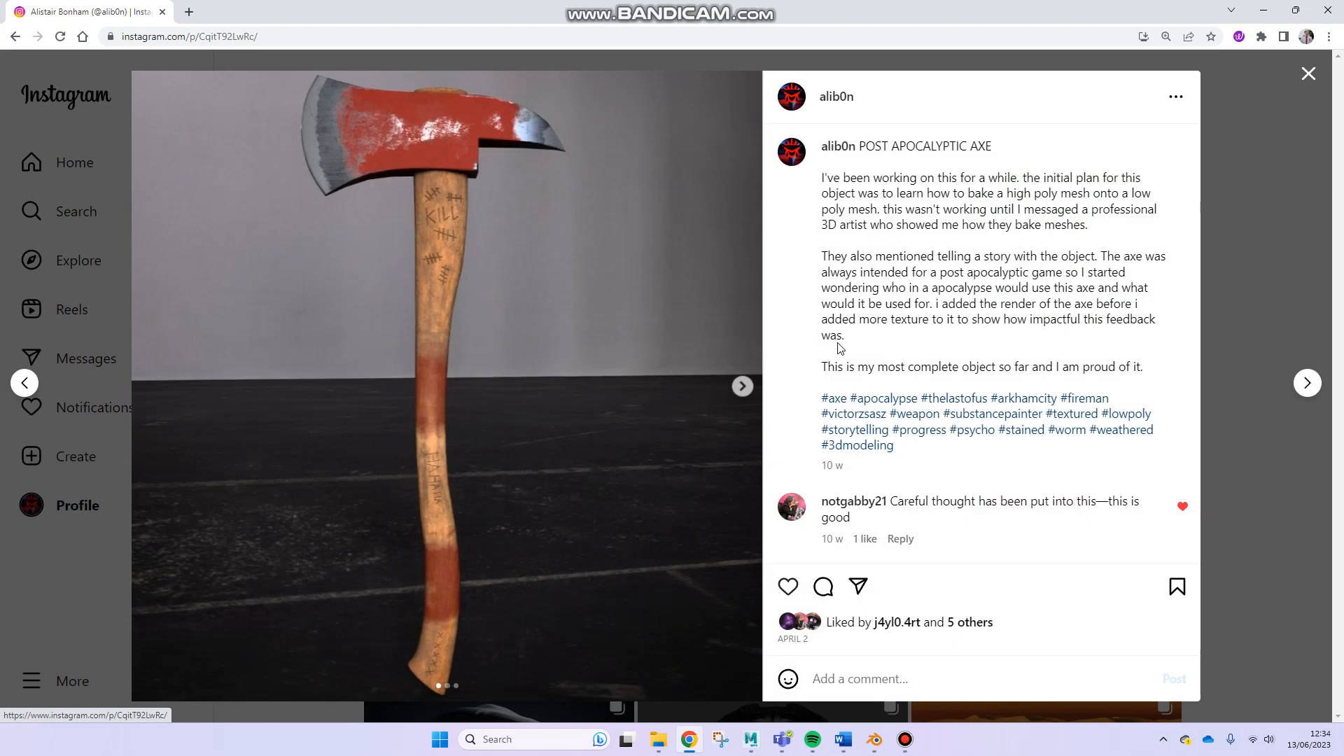
pyautogui.click(743, 387)
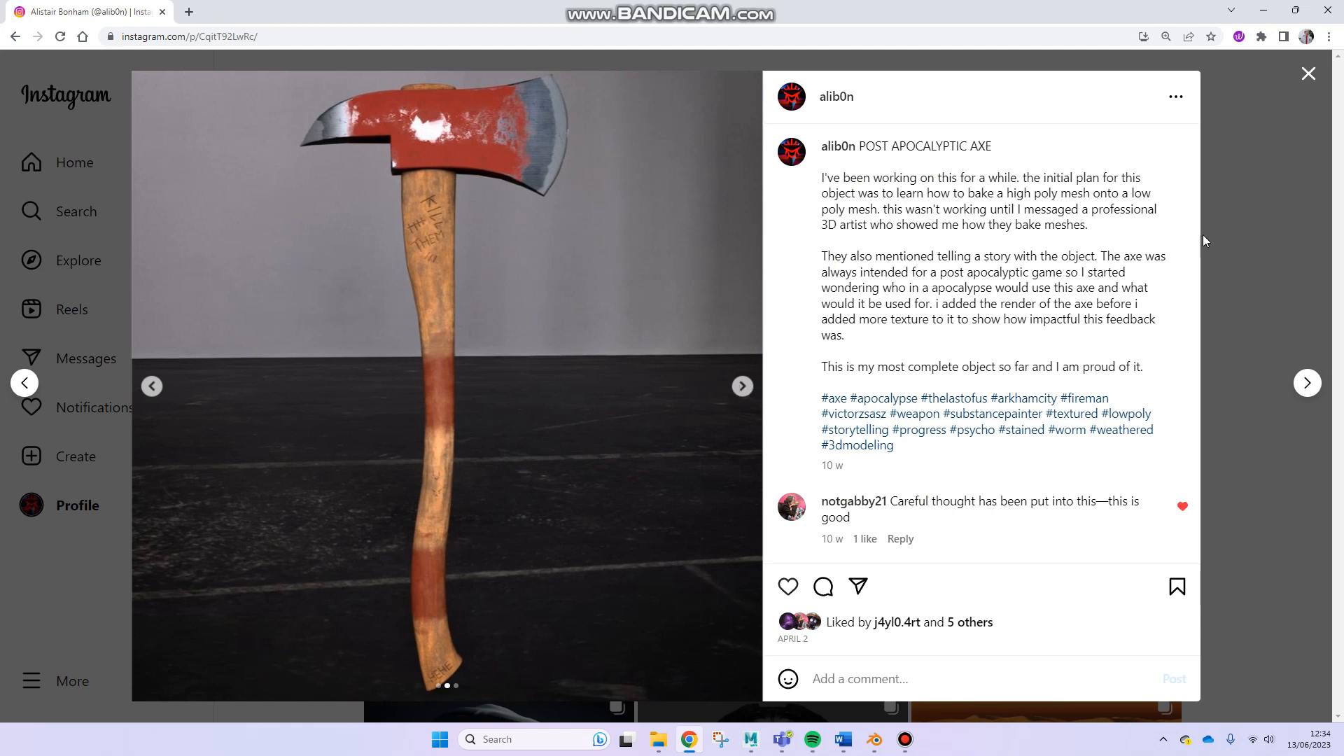
pyautogui.click(1273, 210)
pyautogui.scroll(-8, 780, 357)
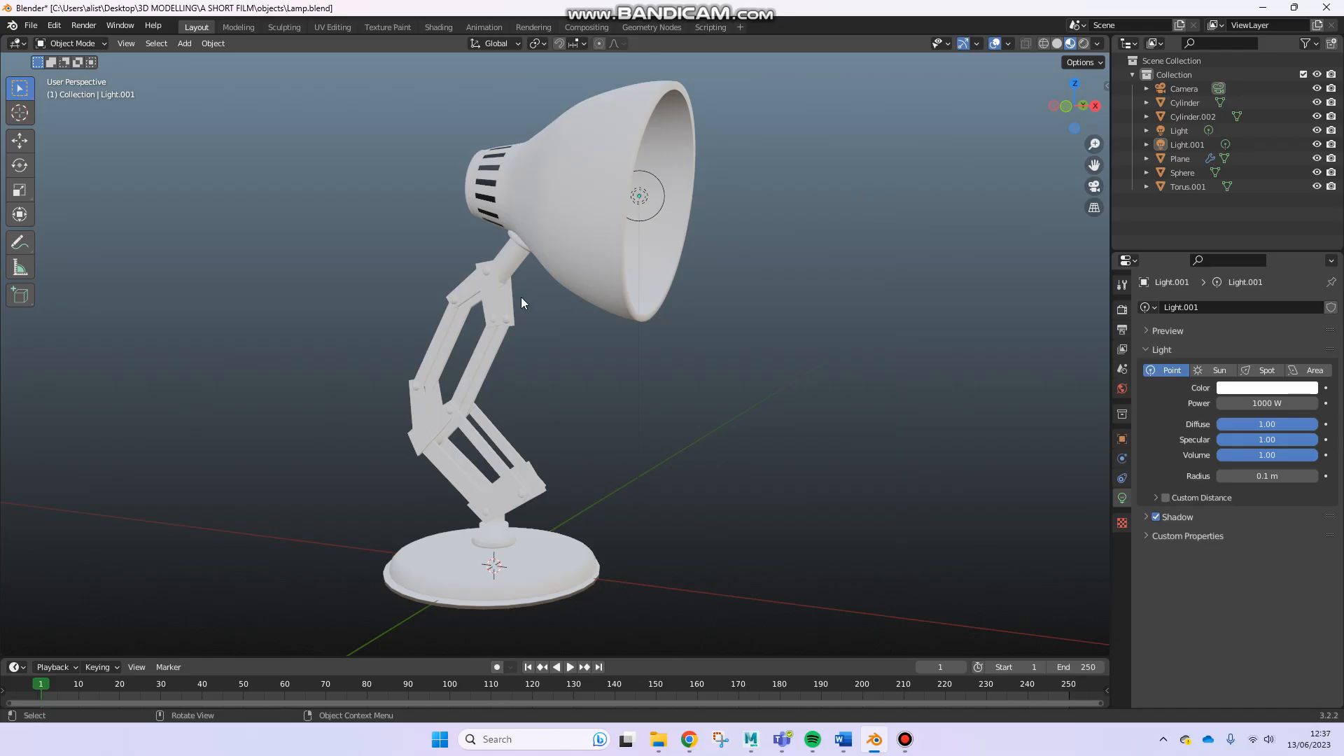
# Examine the desk lamp model in Blender from several angles around the shade and arm
pyautogui.moveTo(502, 283); pyautogui.dragTo(556, 315, button='middle')
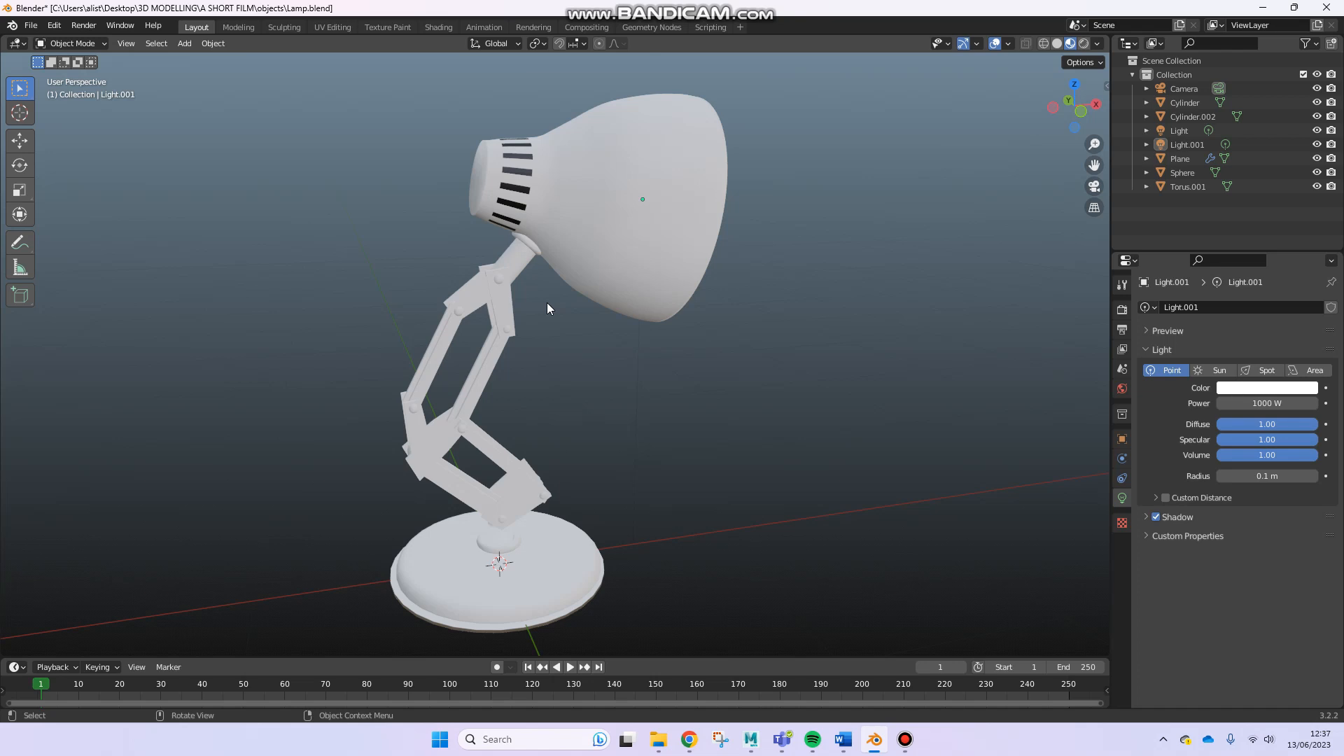
pyautogui.moveTo(574, 291); pyautogui.dragTo(499, 286, button='middle')
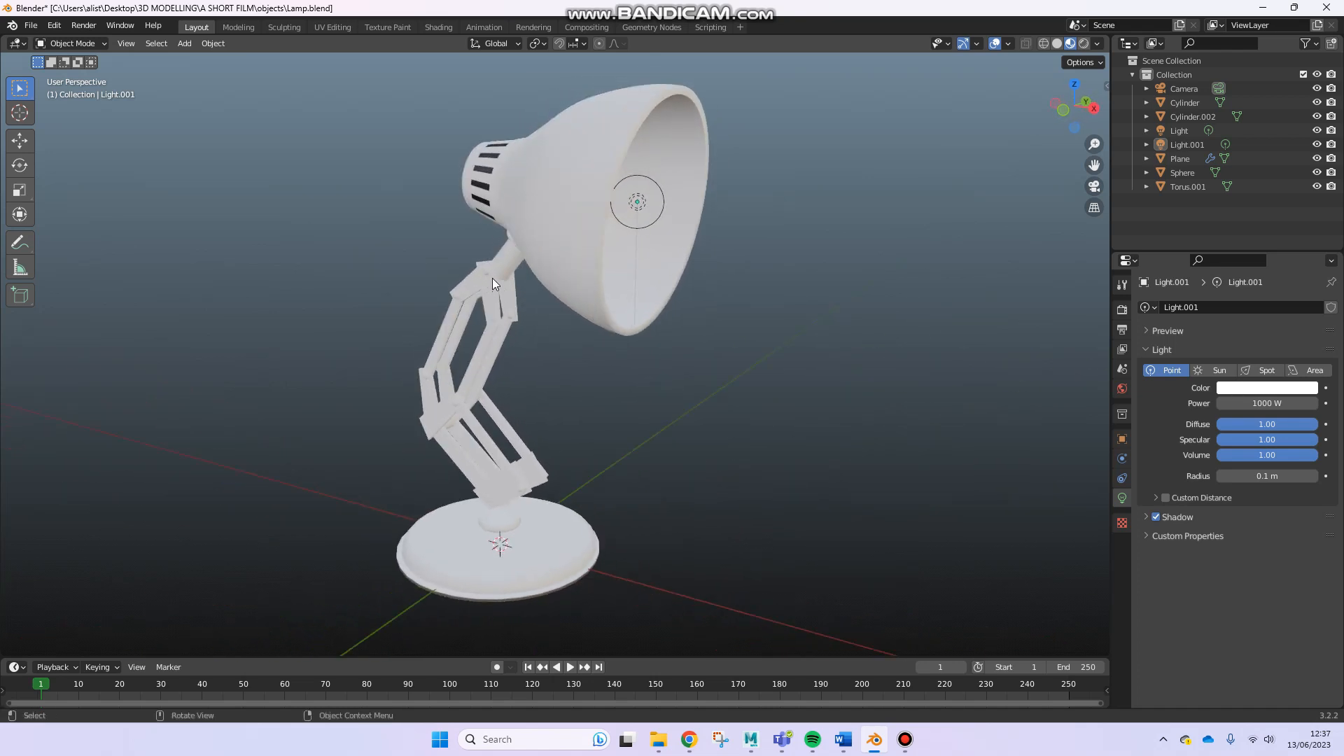
pyautogui.moveTo(497, 289); pyautogui.dragTo(510, 270, button='middle')
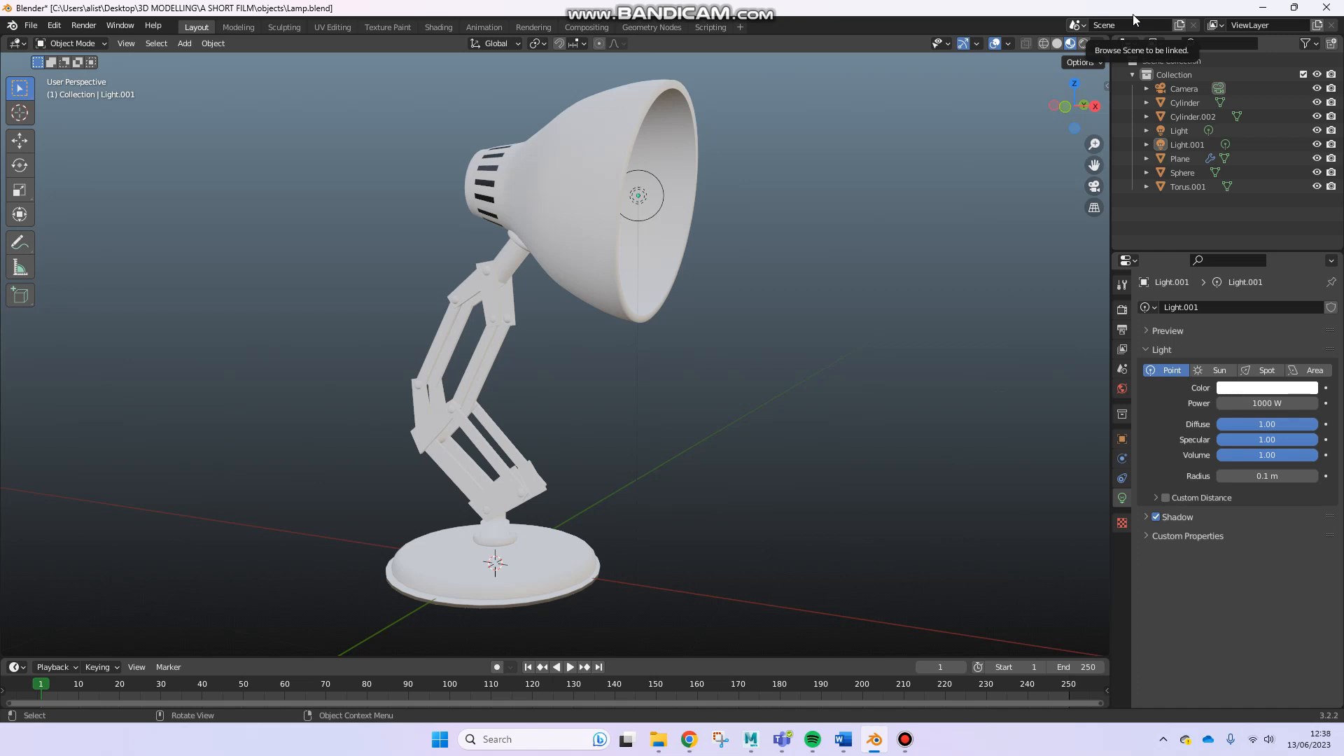
pyautogui.moveTo(586, 218); pyautogui.dragTo(508, 246, button='middle')
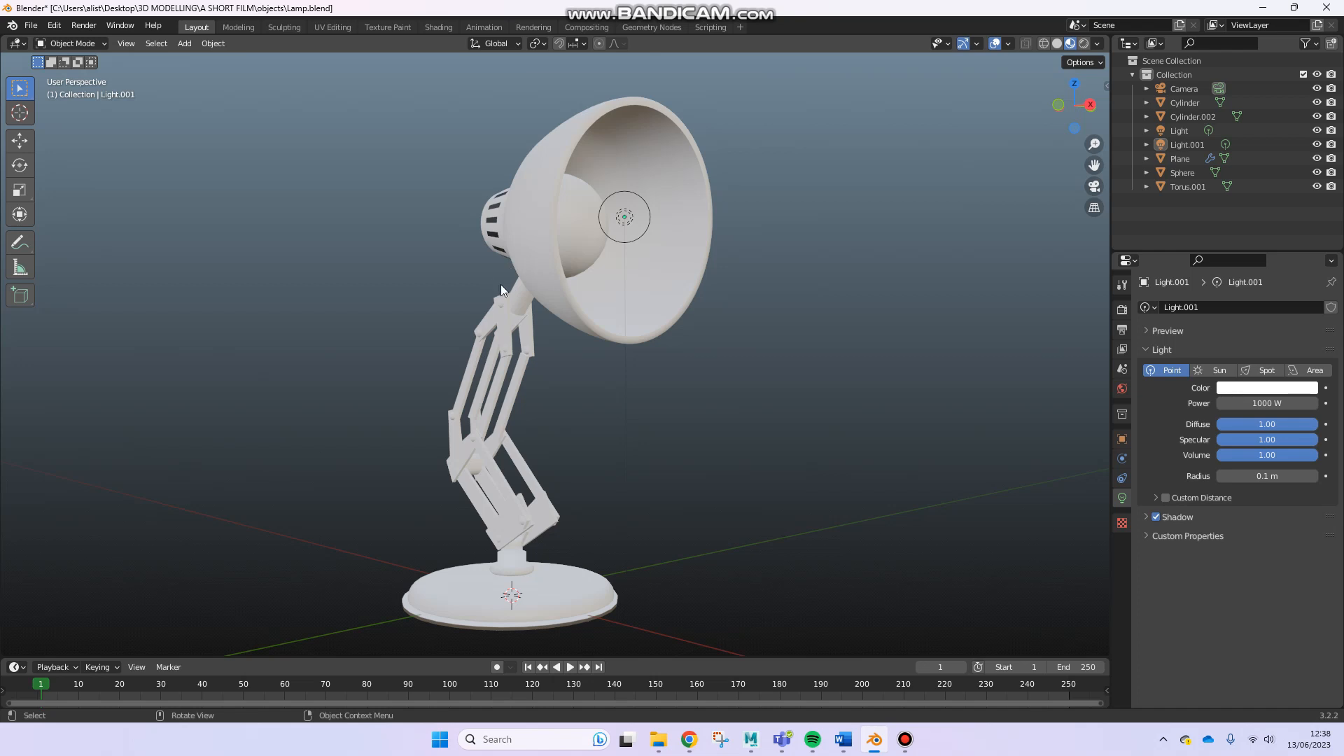
# Inspect the lampshade's mesh around the vent slots in Edit Mode, selecting one slot face, and return to Object Mode
pyautogui.moveTo(506, 300); pyautogui.dragTo(536, 398, button='middle')
pyautogui.scroll(4, 548, 312)
pyautogui.moveTo(548, 307); pyautogui.dragTo(602, 287, button='middle')
pyautogui.click(602, 288)
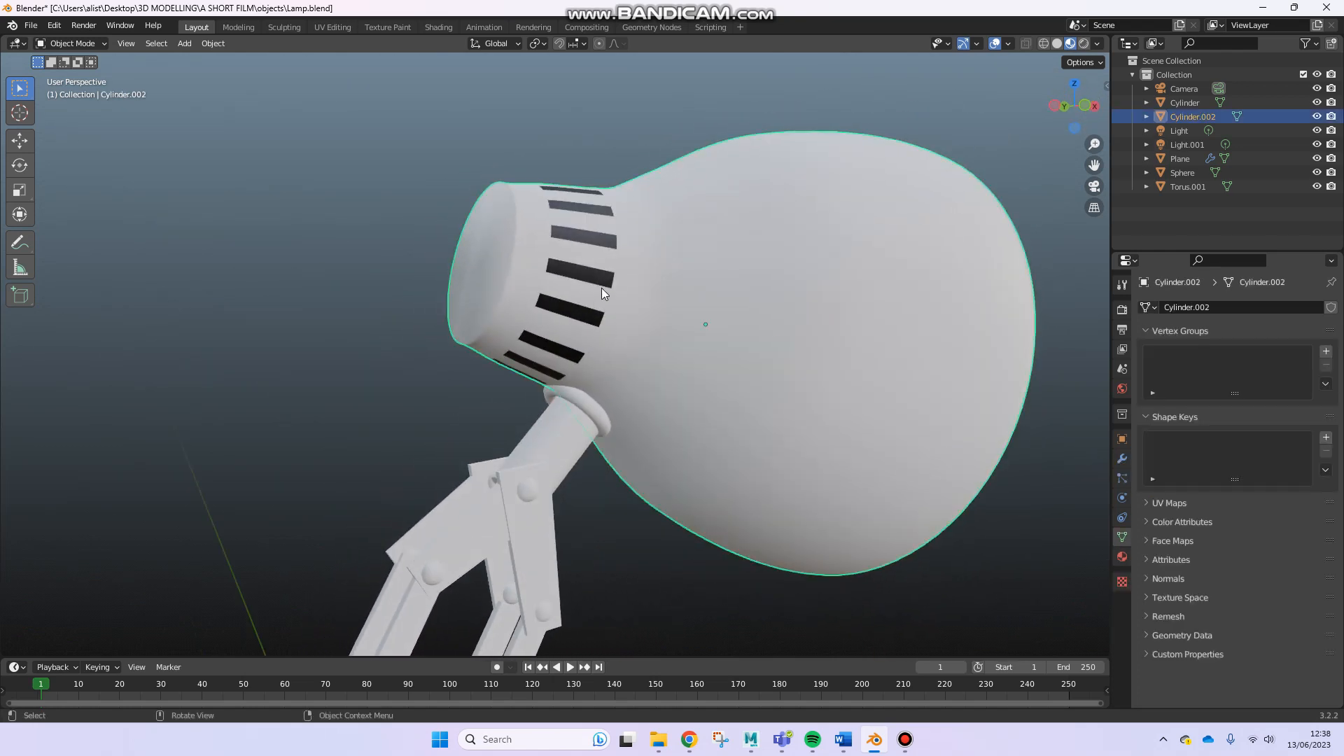
pyautogui.press('Tab')
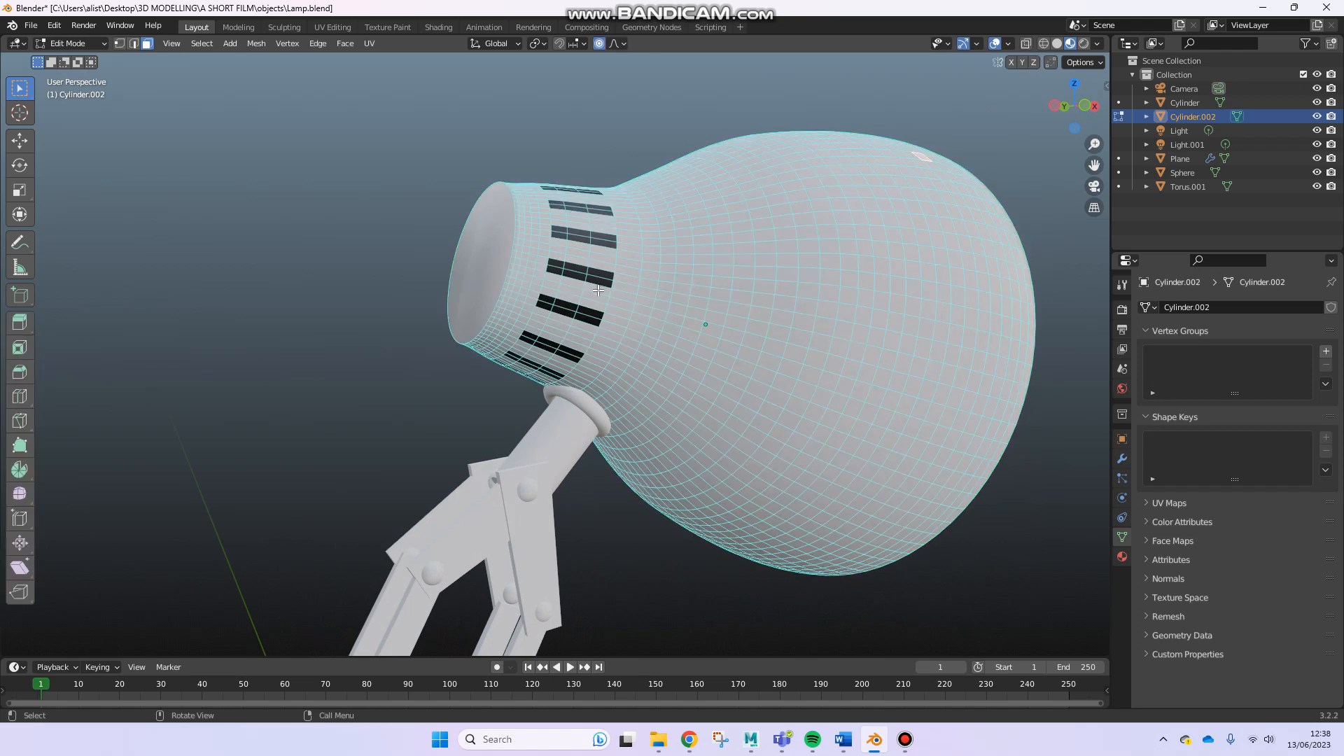
pyautogui.scroll(8, 564, 308)
pyautogui.click(586, 263)
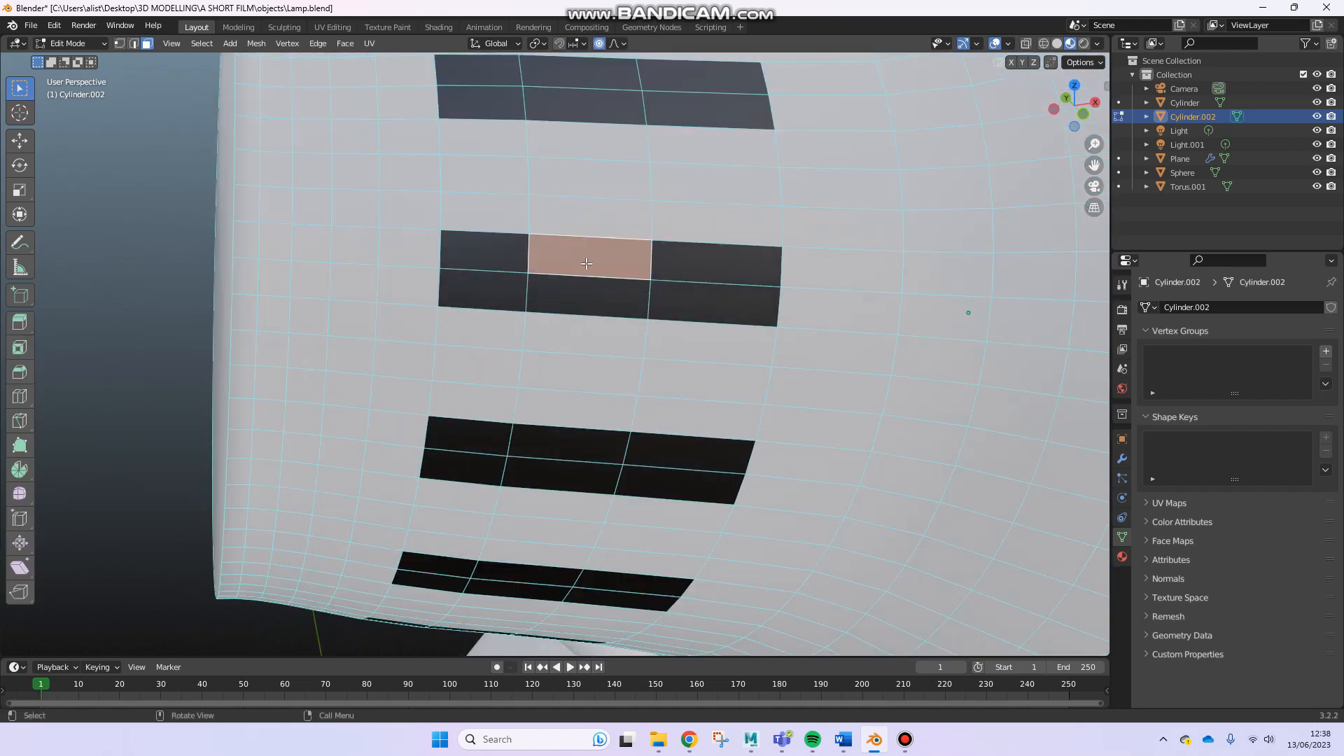
pyautogui.scroll(-10, 587, 263)
pyautogui.press('Tab')
# Deselect the lampshade and view the whole lamp from the side
pyautogui.moveTo(597, 324); pyautogui.dragTo(524, 286, button='middle')
pyautogui.scroll(-1, 578, 301)
pyautogui.scroll(-1, 595, 267)
pyautogui.scroll(-2, 595, 266)
pyautogui.scroll(-2, 559, 291)
pyautogui.click(577, 347)
pyautogui.moveTo(574, 347); pyautogui.dragTo(591, 307, button='middle')
pyautogui.scroll(2, 528, 329)
pyautogui.scroll(-1, 612, 329)
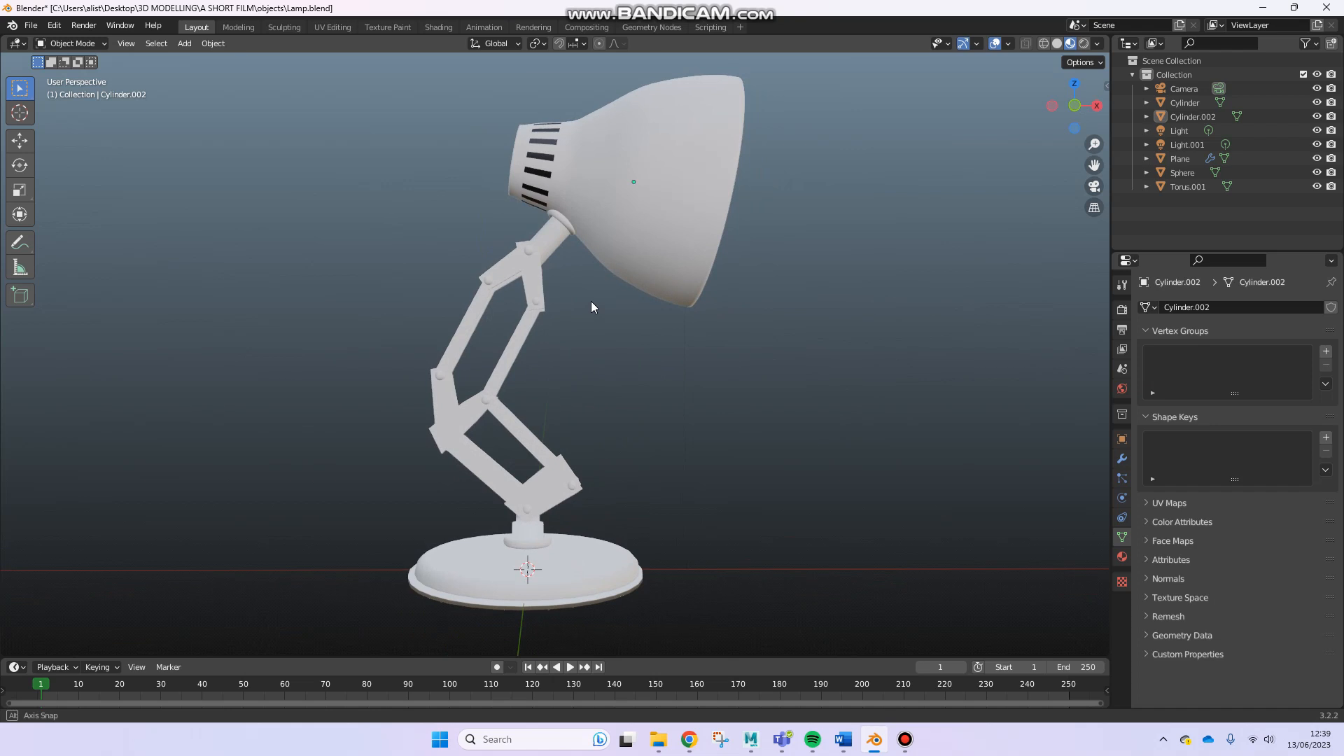
# Examine the lamp's profile in the front orthographic view
pyautogui.scroll(-2, 591, 306)
pyautogui.press('KP_1')
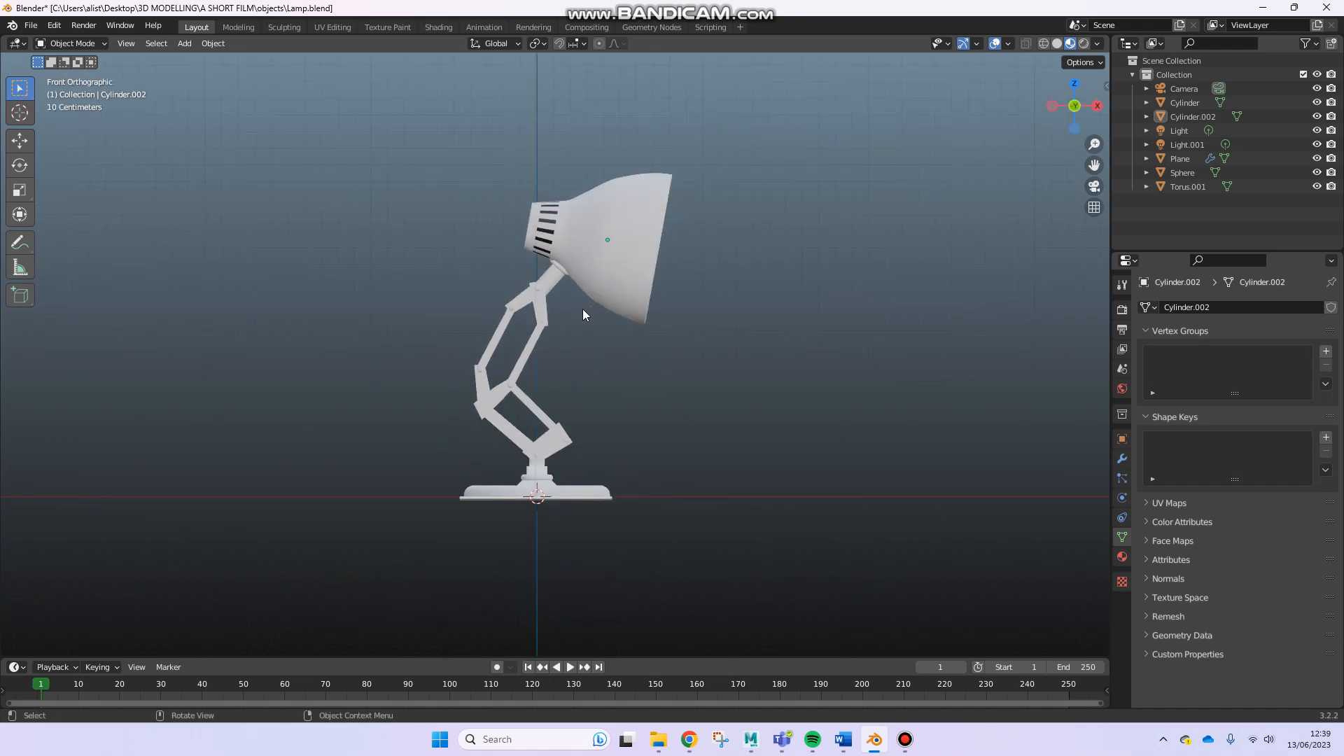
pyautogui.scroll(1, 582, 308)
pyautogui.scroll(2, 588, 312)
pyautogui.keyDown('shift'); pyautogui.moveTo(593, 302); pyautogui.dragTo(531, 321, button='middle'); pyautogui.keyUp('shift')
pyautogui.scroll(-1, 539, 314)
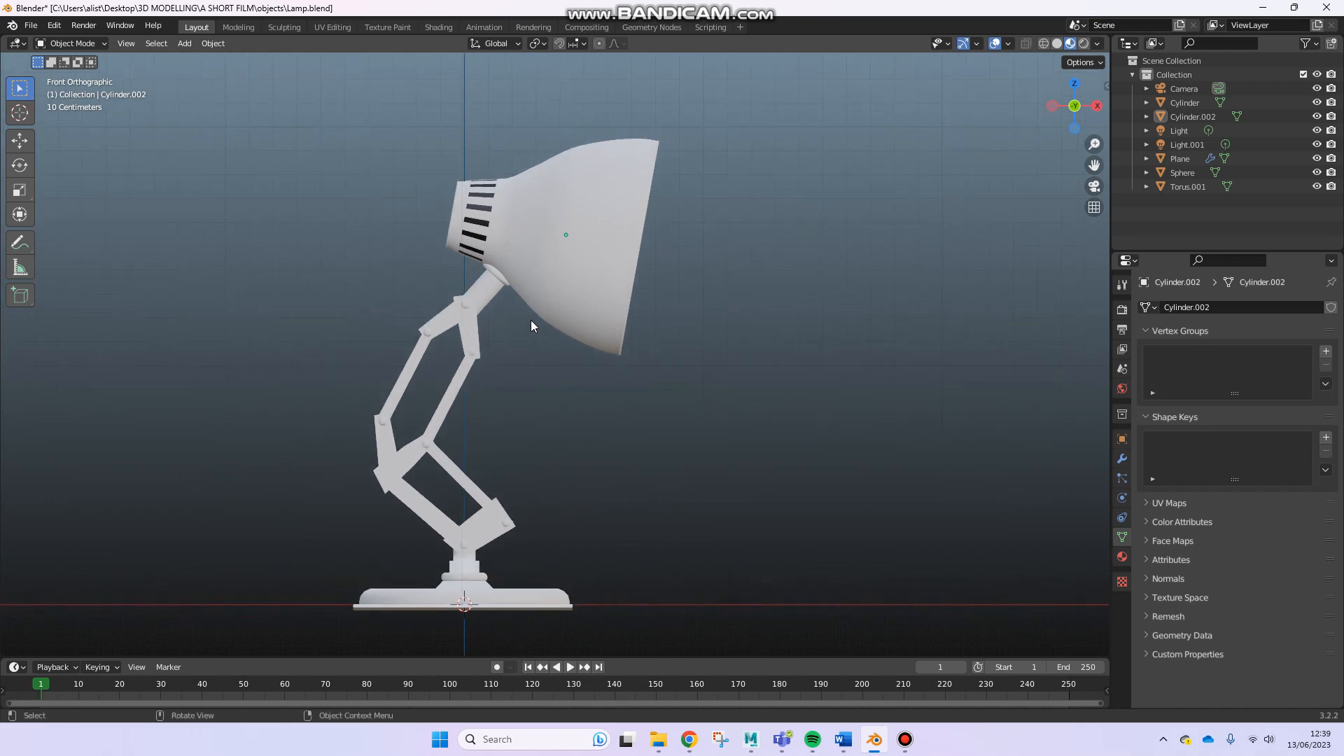
# Examine the lamp's base, arm and shade from above and behind in perspective
pyautogui.moveTo(528, 297); pyautogui.dragTo(570, 194, button='middle')
pyautogui.scroll(-2, 631, 316)
pyautogui.scroll(4, 618, 288)
pyautogui.scroll(6, 557, 342)
pyautogui.scroll(-8, 561, 342)
pyautogui.moveTo(562, 341); pyautogui.dragTo(528, 352, button='middle')
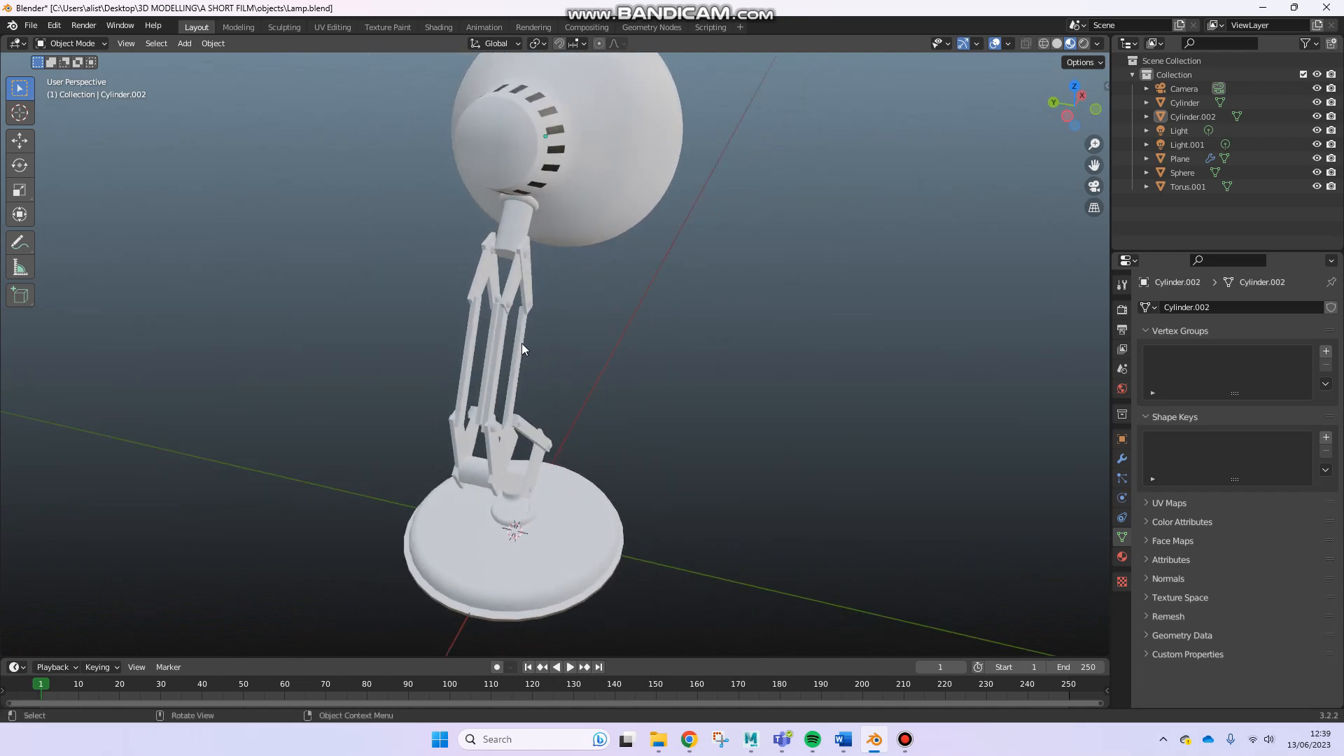
pyautogui.moveTo(490, 343); pyautogui.dragTo(476, 263, button='middle')
pyautogui.scroll(2, 572, 296)
pyautogui.moveTo(565, 263); pyautogui.dragTo(858, 273, button='middle')
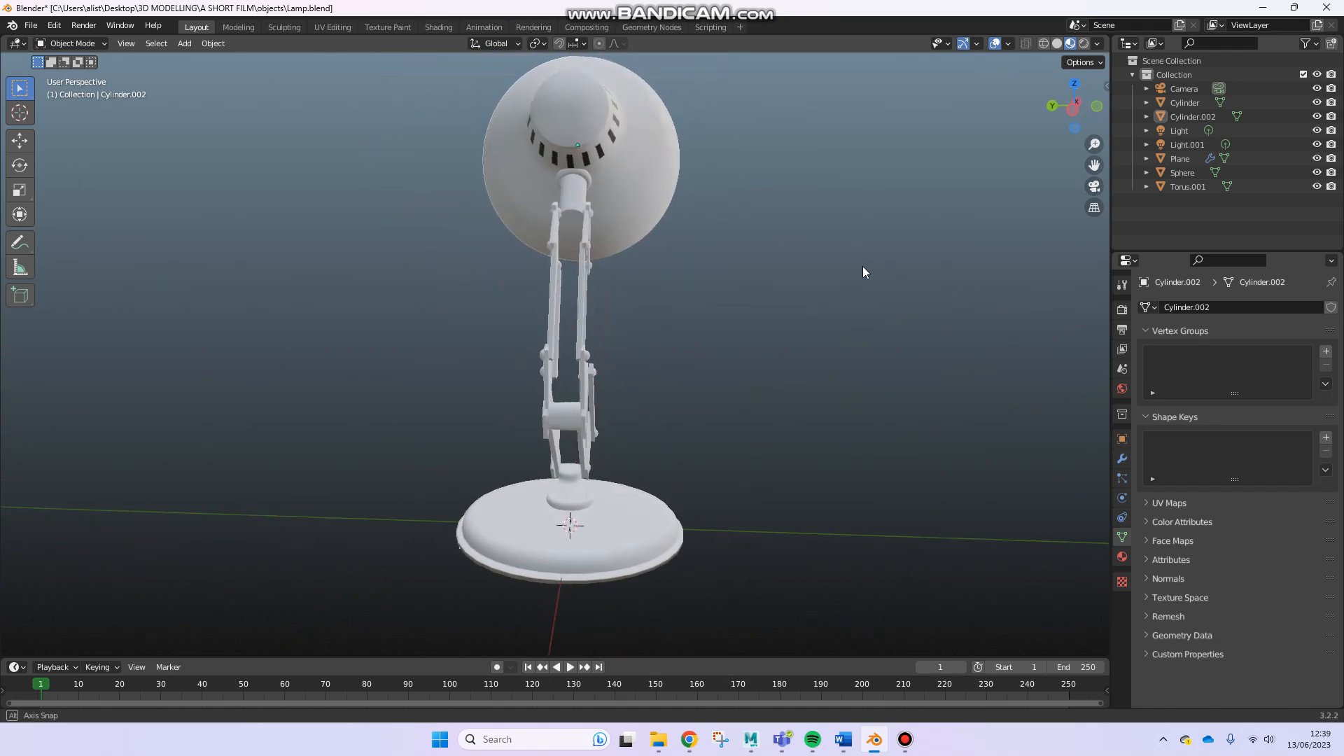
# Inspect the lamp arm's linkage bars and joints up close from behind and from the side
pyautogui.scroll(5, 768, 304)
pyautogui.keyDown('shift'); pyautogui.moveTo(742, 294); pyautogui.dragTo(423, 243, button='middle'); pyautogui.keyUp('shift')
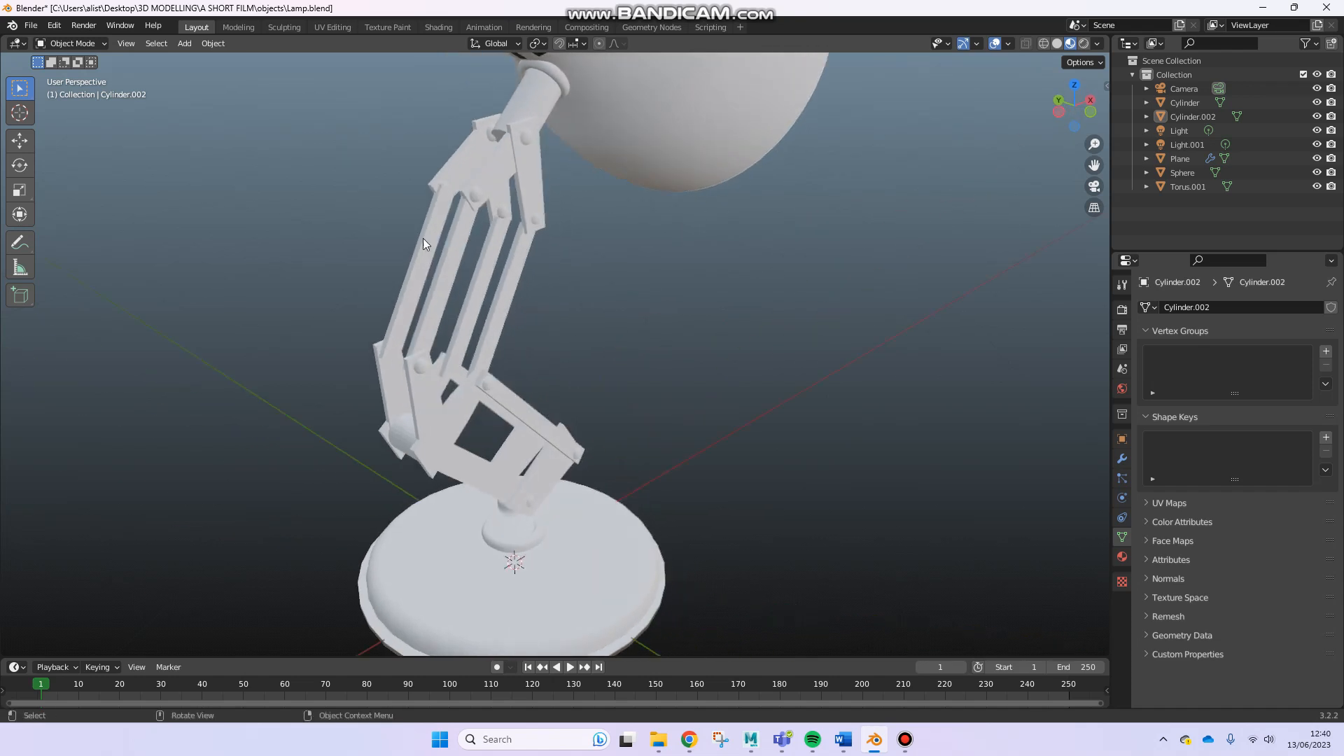
pyautogui.moveTo(433, 309); pyautogui.dragTo(546, 309, button='middle')
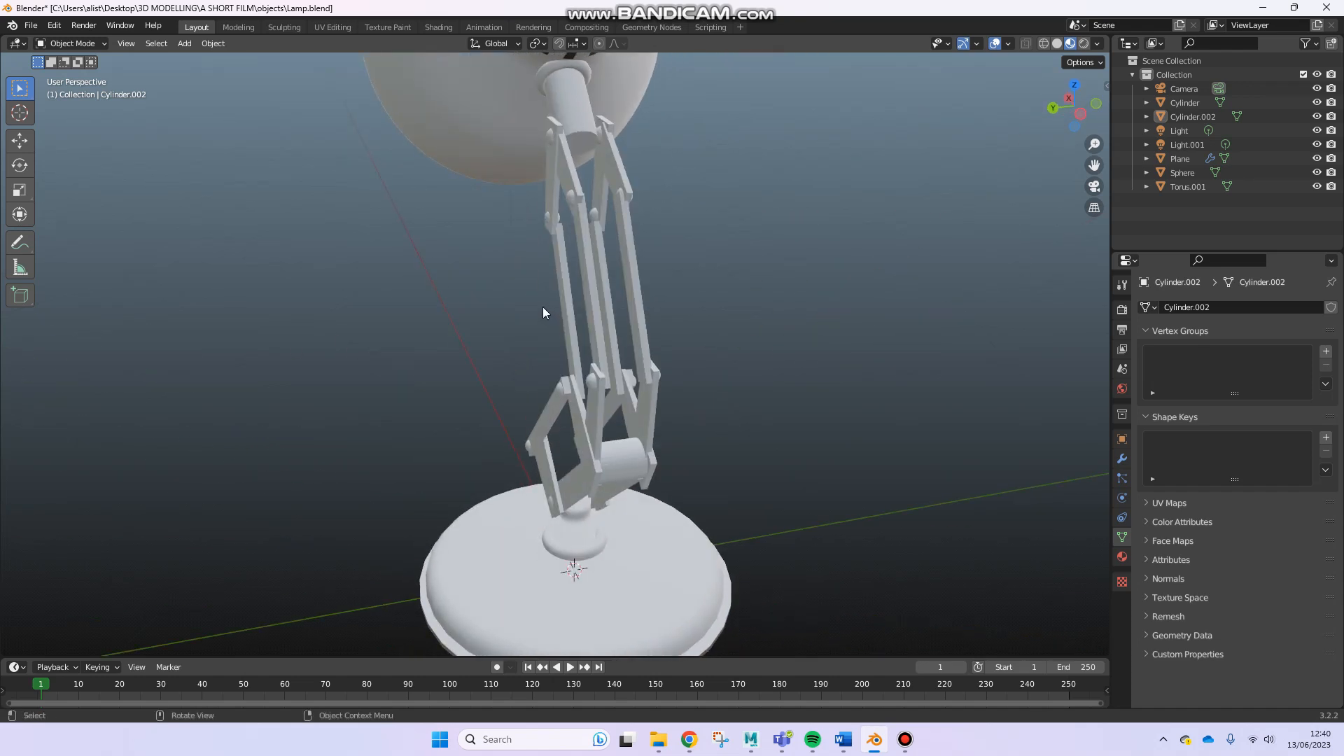
pyautogui.moveTo(552, 262); pyautogui.dragTo(625, 269, button='middle')
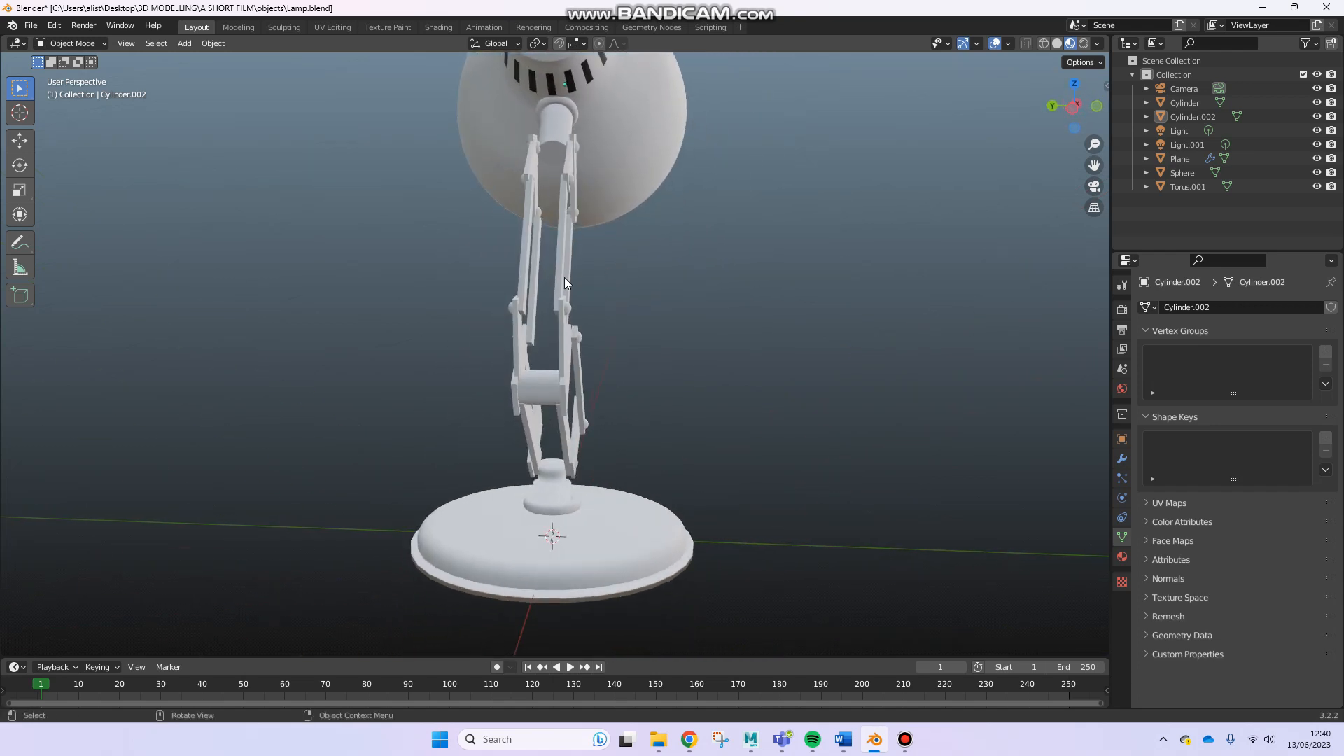
pyautogui.moveTo(584, 280); pyautogui.dragTo(388, 166, button='middle')
pyautogui.scroll(5, 596, 263)
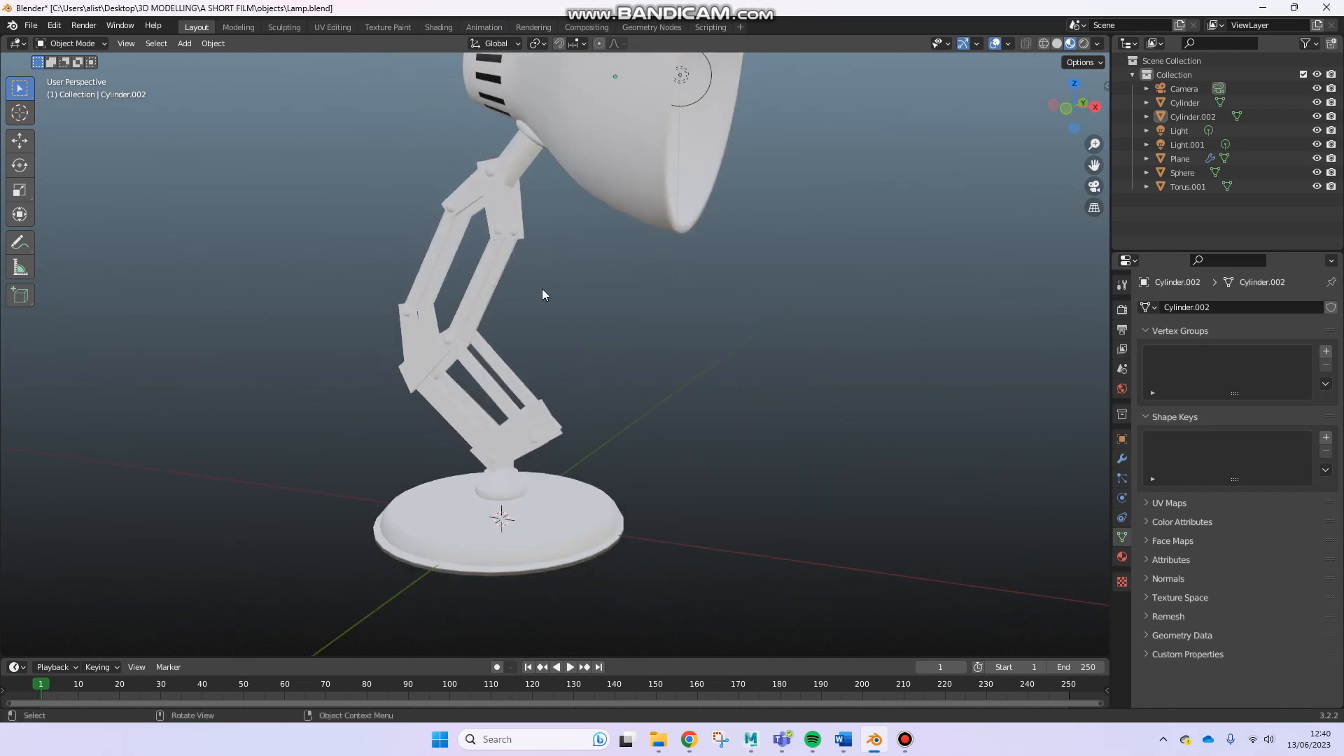
# Select the lamp's arm and open its mesh in Edit Mode, viewing the upper joint plates from the side
pyautogui.moveTo(399, 374); pyautogui.dragTo(424, 343, button='middle')
pyautogui.scroll(4, 583, 376)
pyautogui.click(424, 343)
pyautogui.scroll(2, 430, 359)
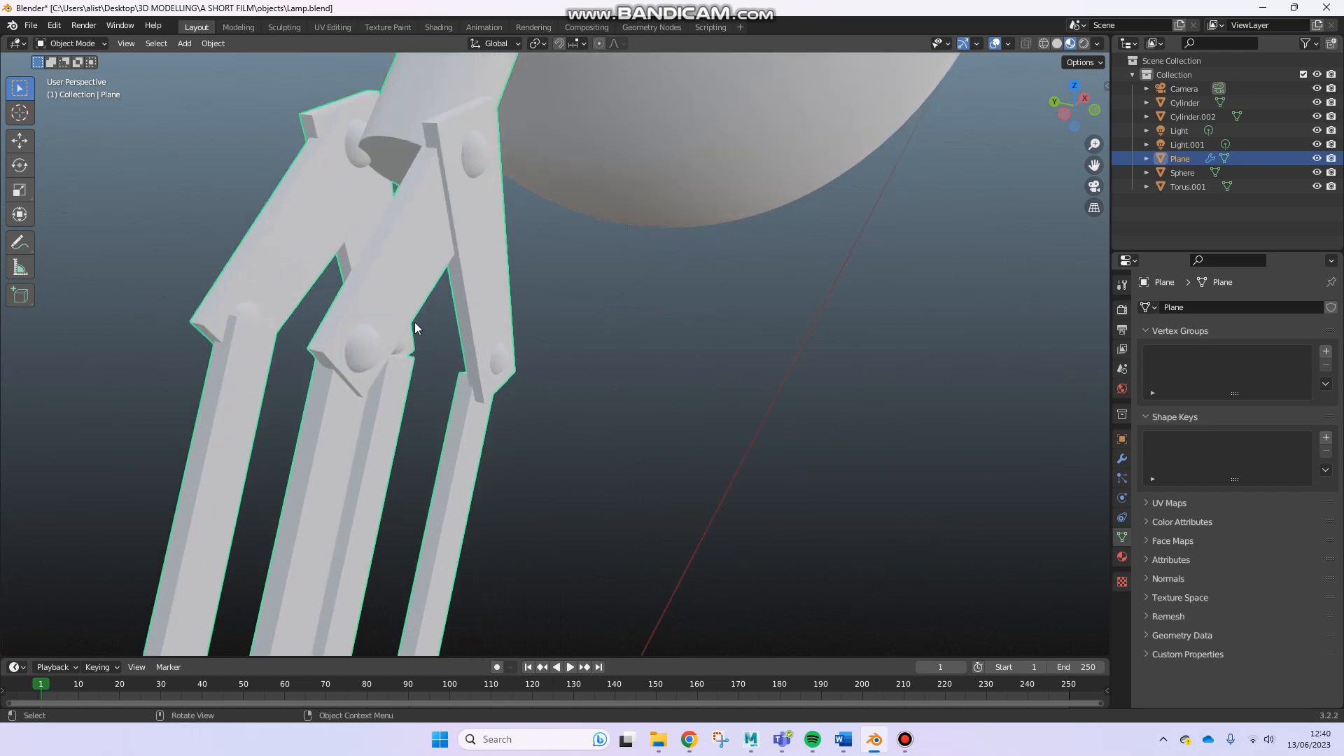
pyautogui.press('Tab')
pyautogui.moveTo(404, 335); pyautogui.dragTo(518, 323, button='middle')
pyautogui.scroll(-2, 592, 293)
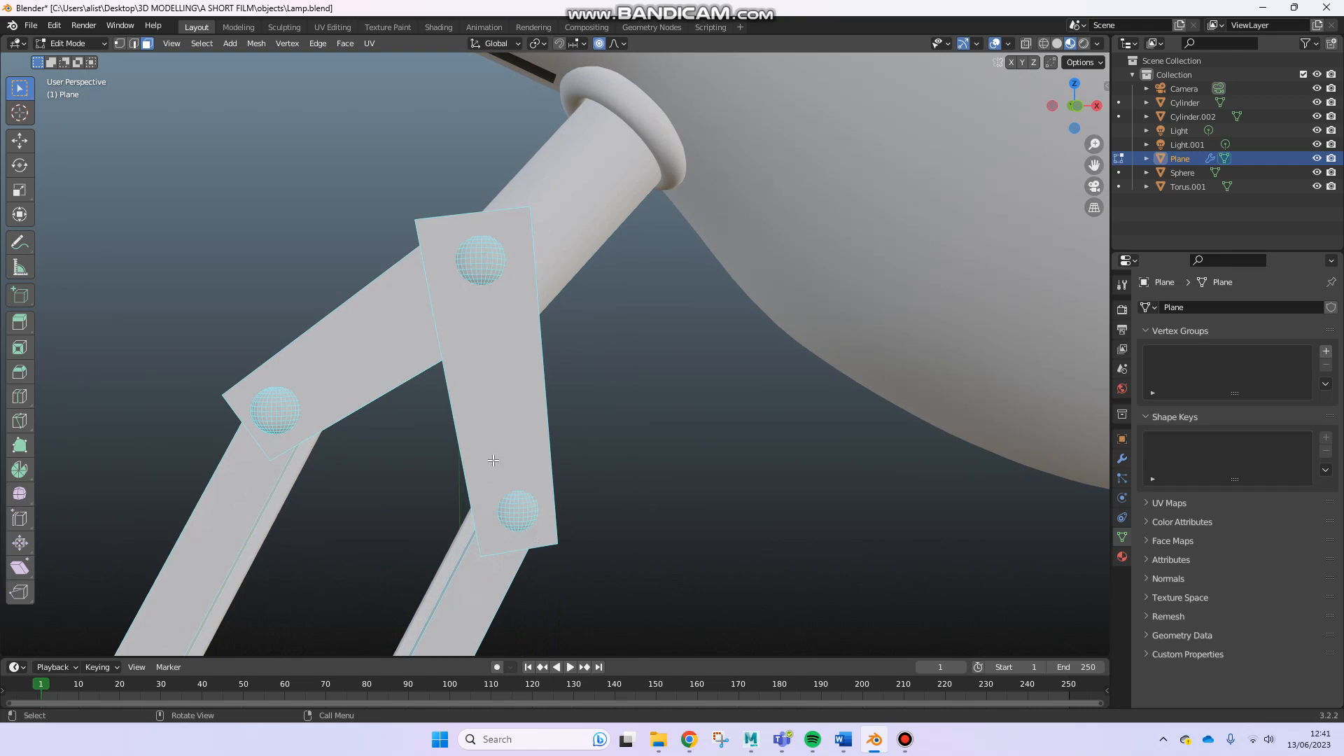
# Examine the mesh of the tube joining the arm to the shade and the upper joint plates from behind
pyautogui.moveTo(488, 403); pyautogui.dragTo(600, 412, button='middle')
pyautogui.scroll(5, 609, 409)
pyautogui.keyDown('shift'); pyautogui.moveTo(769, 383); pyautogui.dragTo(572, 273, button='middle'); pyautogui.keyUp('shift')
pyautogui.scroll(-2, 649, 375)
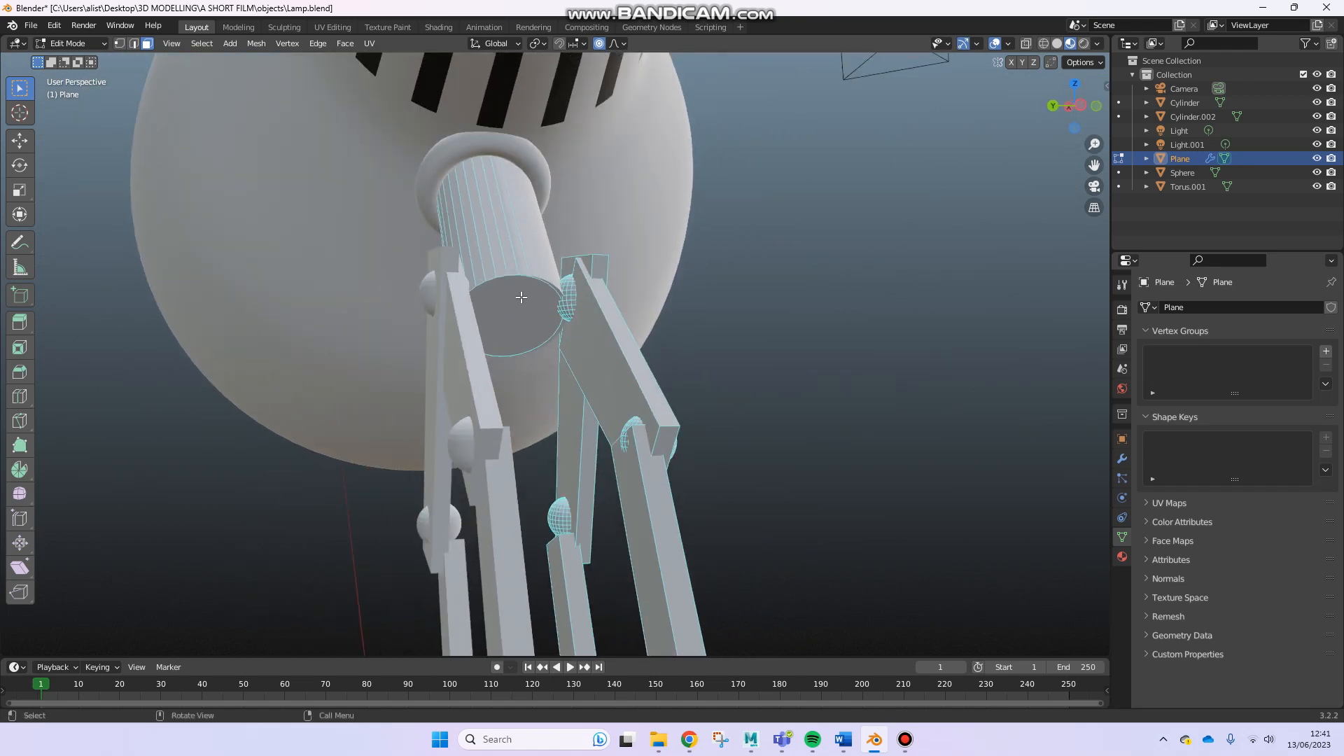
pyautogui.keyDown('shift'); pyautogui.scroll(3, 539, 329); pyautogui.keyUp('shift')
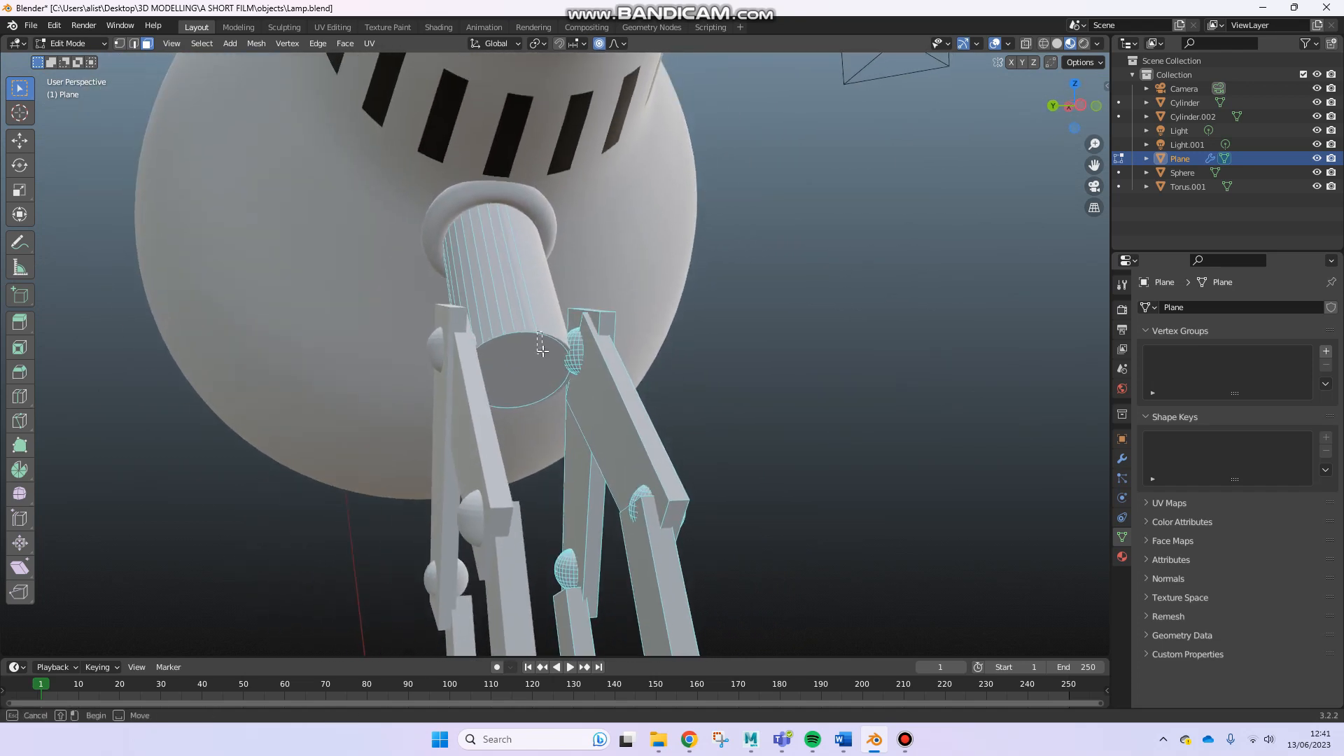
pyautogui.moveTo(544, 327); pyautogui.dragTo(610, 405, button='middle')
pyautogui.moveTo(515, 395); pyautogui.dragTo(600, 395, button='middle')
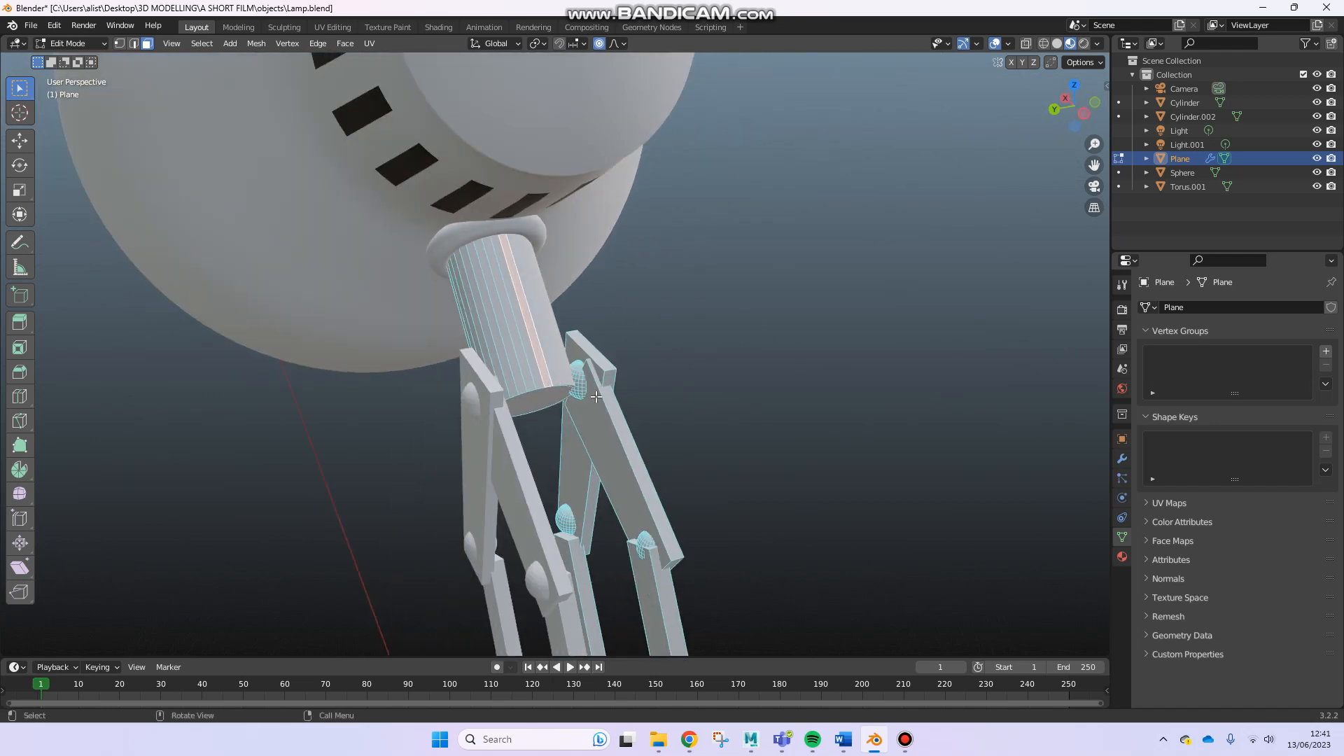
pyautogui.keyDown('shift'); pyautogui.moveTo(591, 400); pyautogui.dragTo(537, 331, button='middle'); pyautogui.keyUp('shift')
pyautogui.scroll(3, 533, 329)
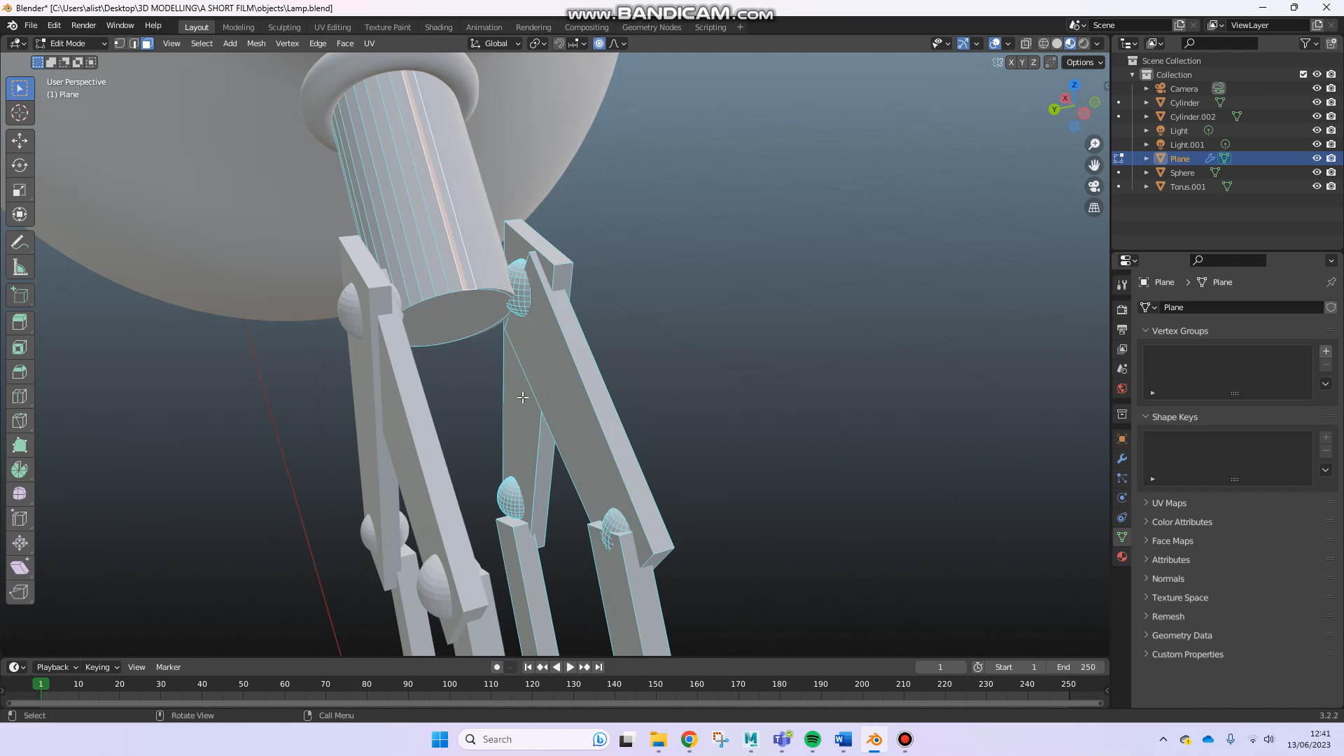
# Examine the arm's upper linkage bars and rivets on both sides, following them down towards the elbow
pyautogui.keyDown('shift'); pyautogui.moveTo(526, 375); pyautogui.dragTo(537, 329, button='middle'); pyautogui.keyUp('shift')
pyautogui.scroll(-2, 537, 329)
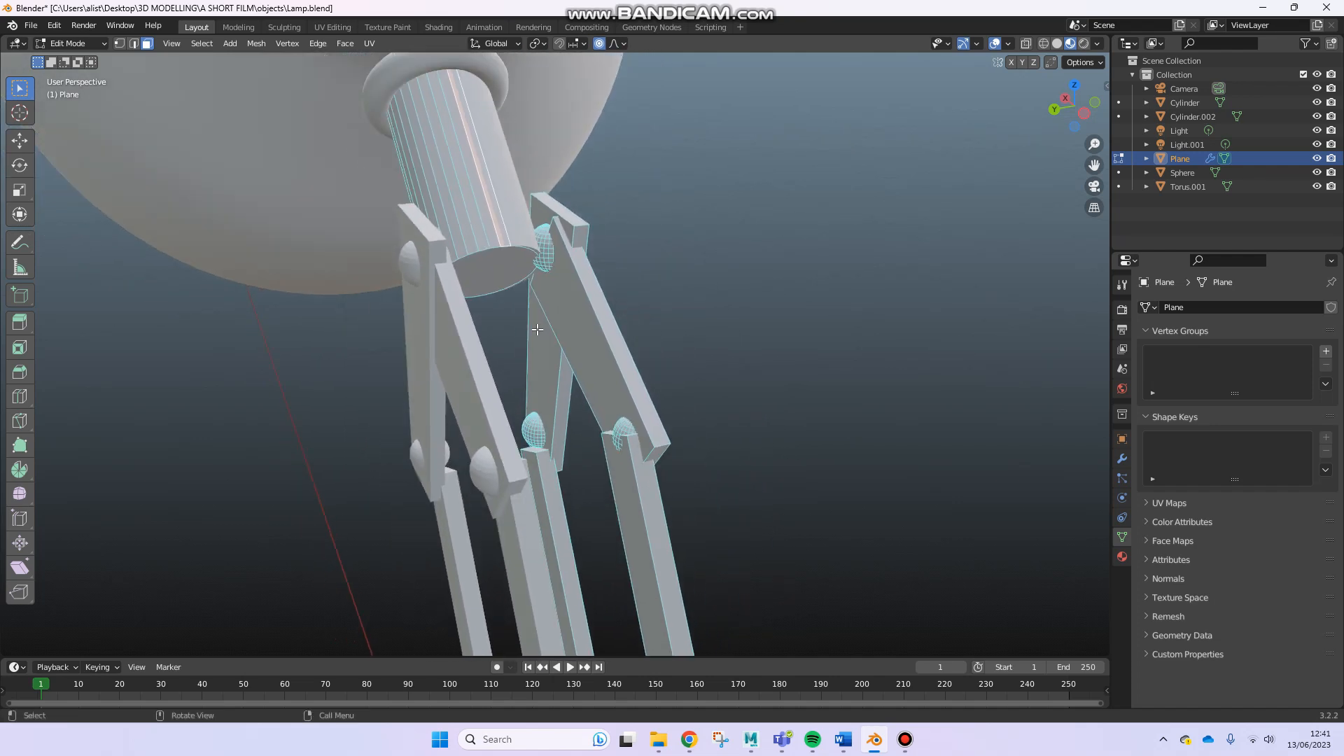
pyautogui.moveTo(546, 393); pyautogui.dragTo(464, 350, button='middle')
pyautogui.scroll(-2, 470, 371)
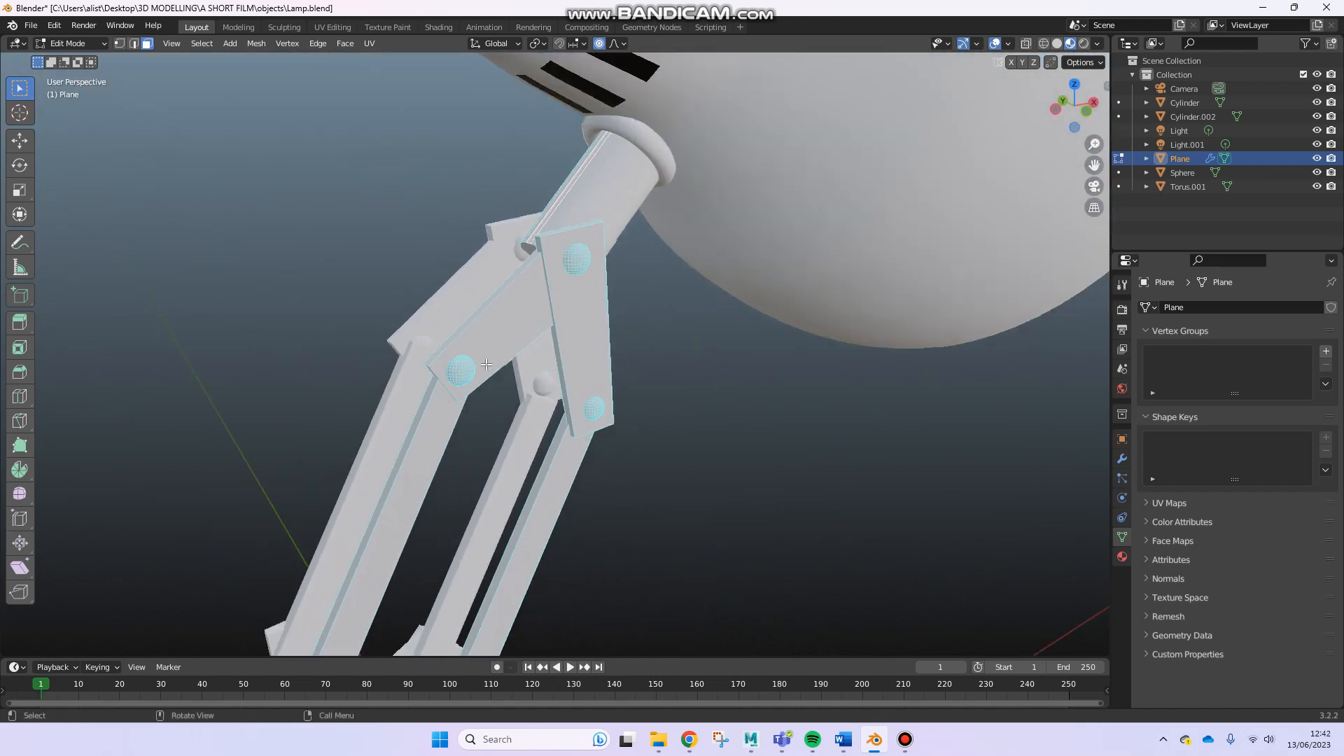
pyautogui.keyDown('shift'); pyautogui.moveTo(478, 437); pyautogui.dragTo(529, 267, button='middle'); pyautogui.keyUp('shift')
pyautogui.scroll(2, 534, 362)
pyautogui.moveTo(503, 404); pyautogui.dragTo(544, 327, button='middle')
pyautogui.moveTo(540, 511); pyautogui.dragTo(432, 227, button='middle')
# Return to Object Mode and inspect the elbow's cylinder and the arm's full linkage down to the base
pyautogui.press('Tab')
pyautogui.moveTo(488, 286)
pyautogui.mouseDown(button='middle')
pyautogui.moveTo(573, 259)
pyautogui.moveTo(490, 351)
pyautogui.moveTo(482, 299)
pyautogui.moveTo(496, 319)
pyautogui.moveTo(525, 300)
pyautogui.moveTo(568, 311)
pyautogui.moveTo(529, 309)
pyautogui.moveTo(448, 341)
pyautogui.moveTo(485, 290)
pyautogui.mouseUp(button='middle')
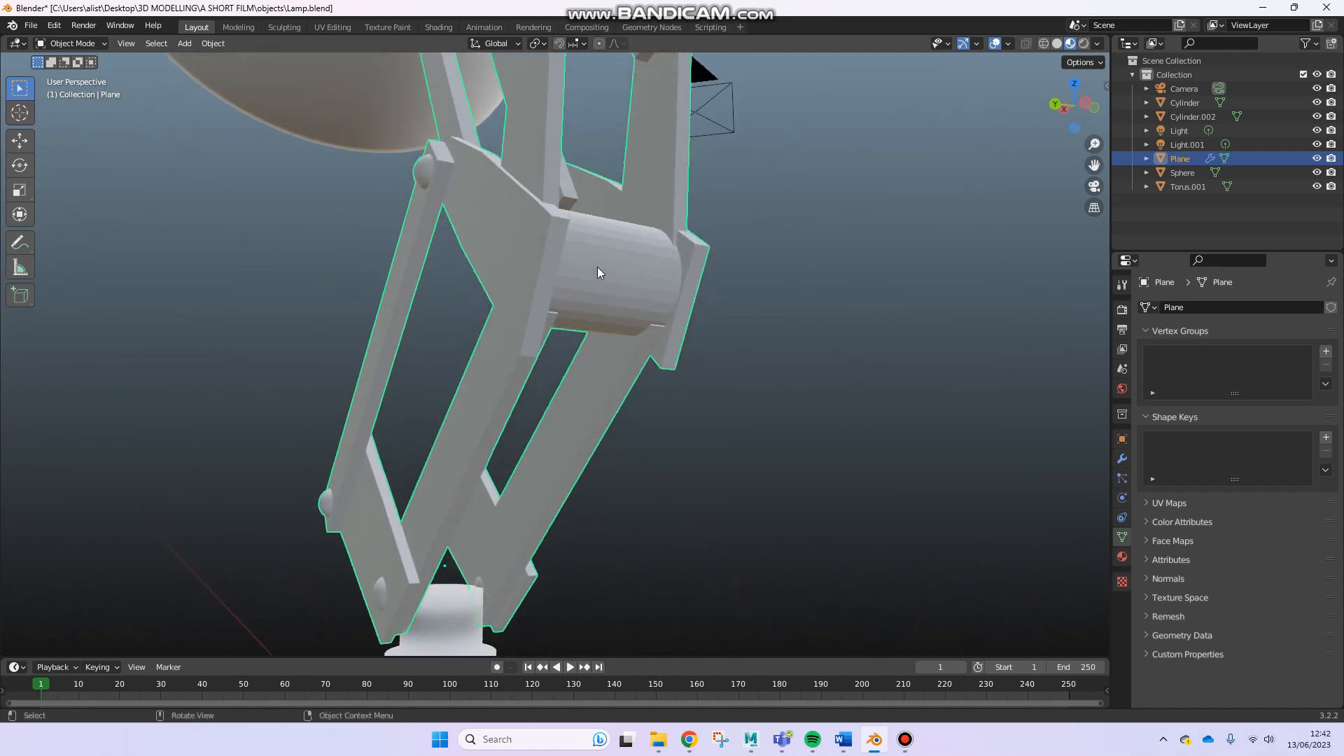
pyautogui.moveTo(623, 283); pyautogui.dragTo(529, 421, button='middle')
pyautogui.scroll(-5, 409, 310)
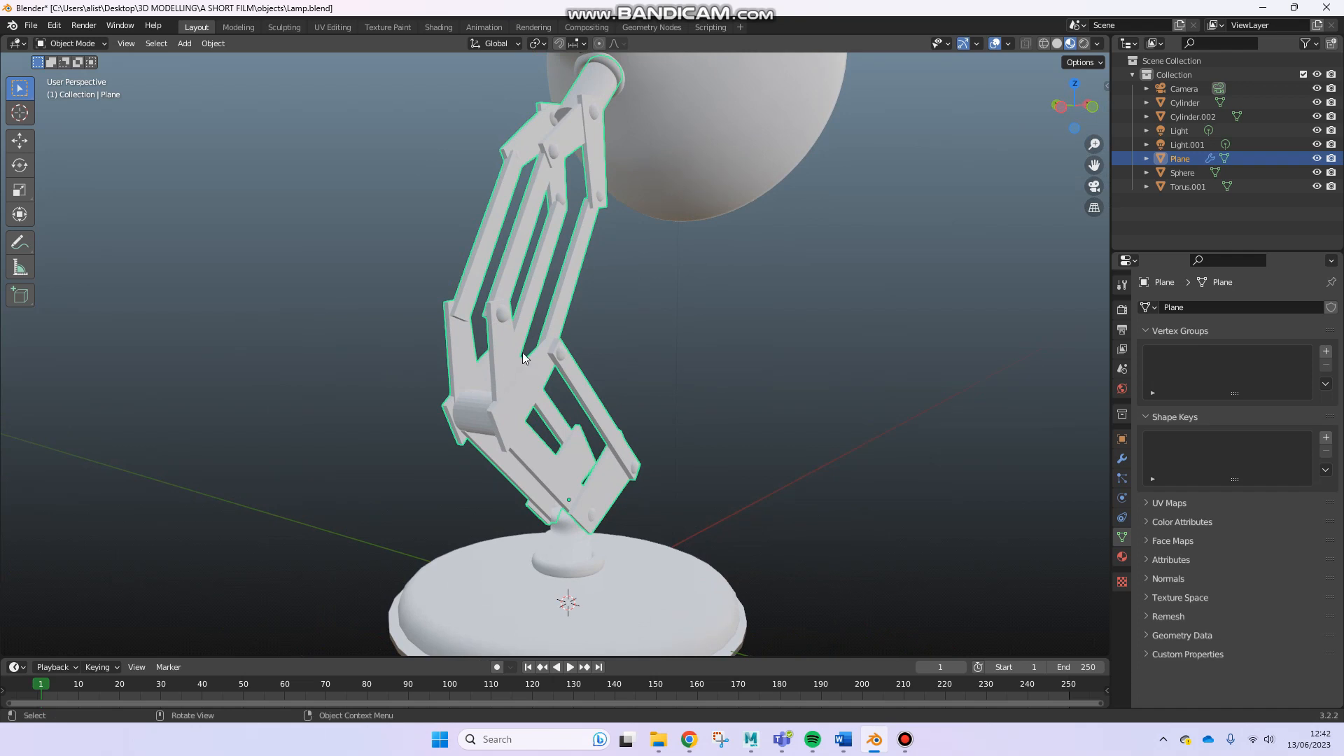
pyautogui.moveTo(510, 367); pyautogui.dragTo(536, 332, button='middle')
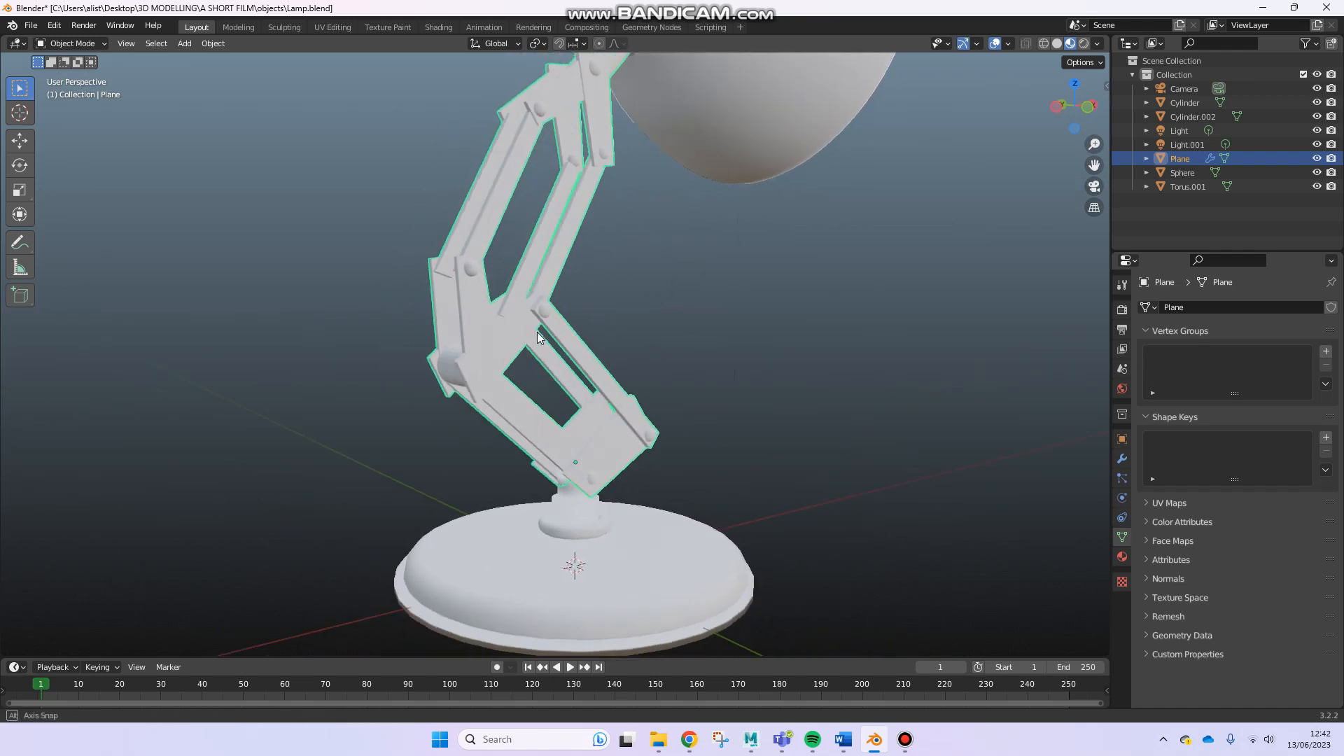
# Try tilting the lamp arm by about 12° around the global Y axis
pyautogui.press('r')
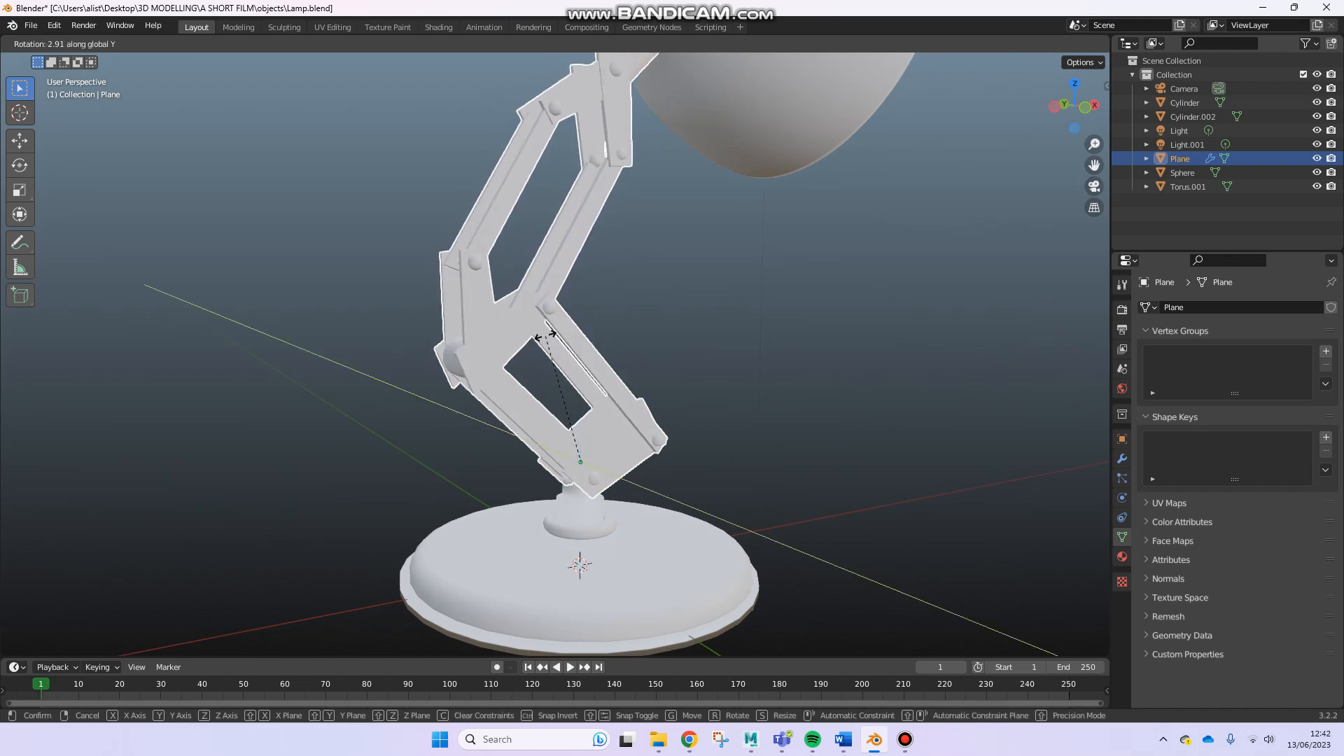
pyautogui.press('y')
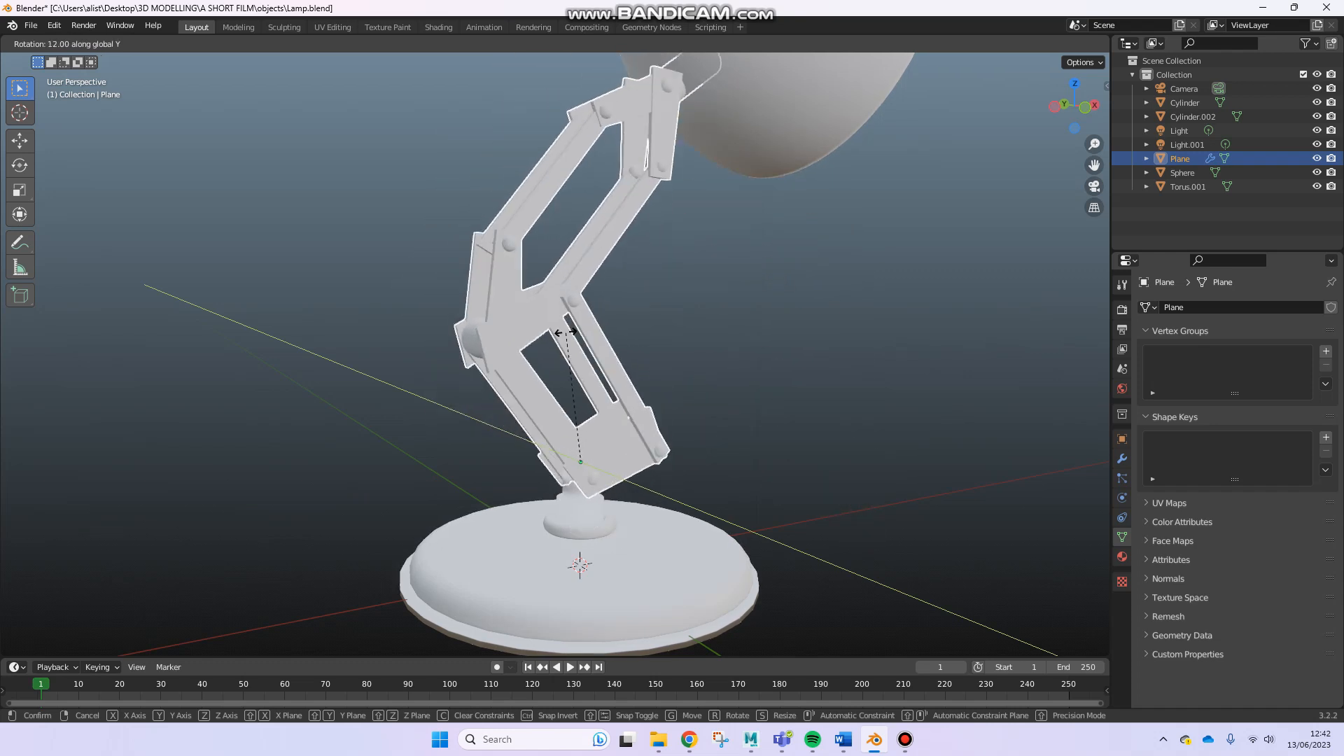
pyautogui.click(566, 333)
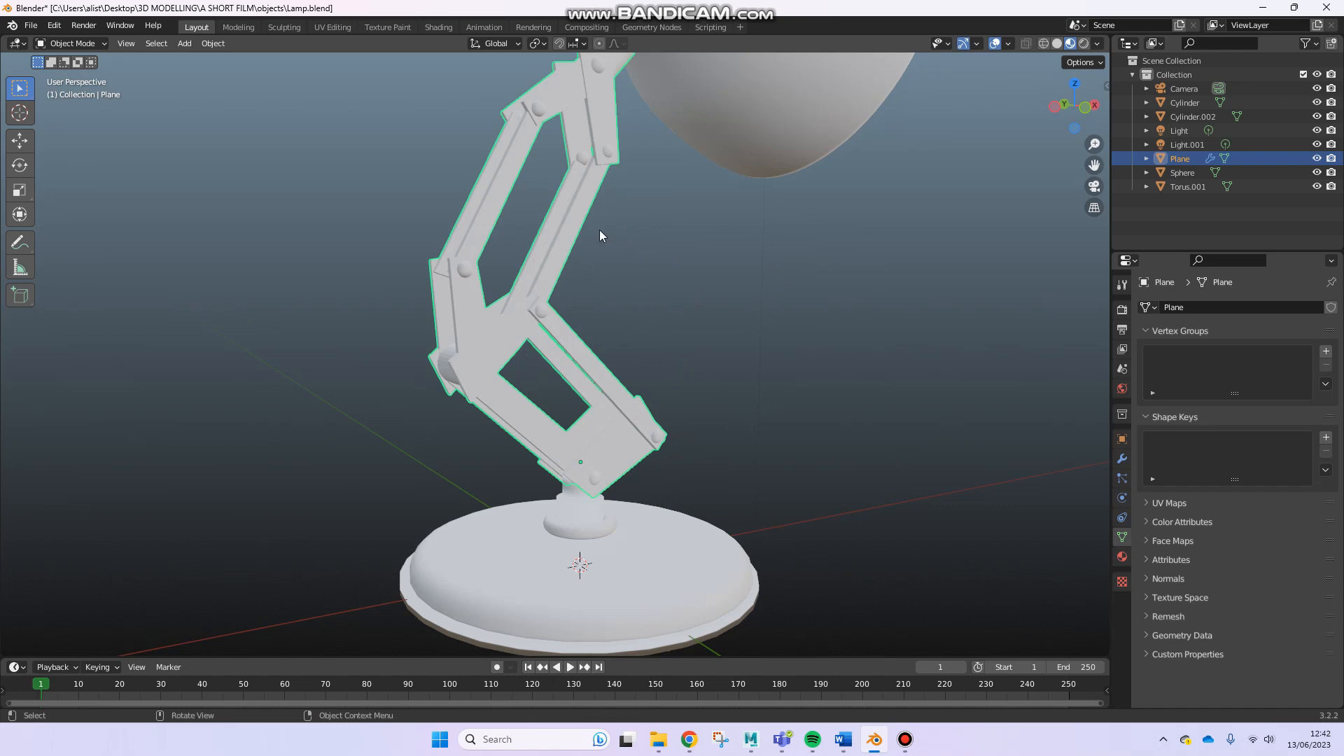
# Try rotating the lamp arm freely, without an axis constraint, with the whole lamp in view
pyautogui.keyDown('shift'); pyautogui.moveTo(599, 230); pyautogui.dragTo(531, 339, button='middle'); pyautogui.keyUp('shift')
pyautogui.scroll(-2, 602, 126)
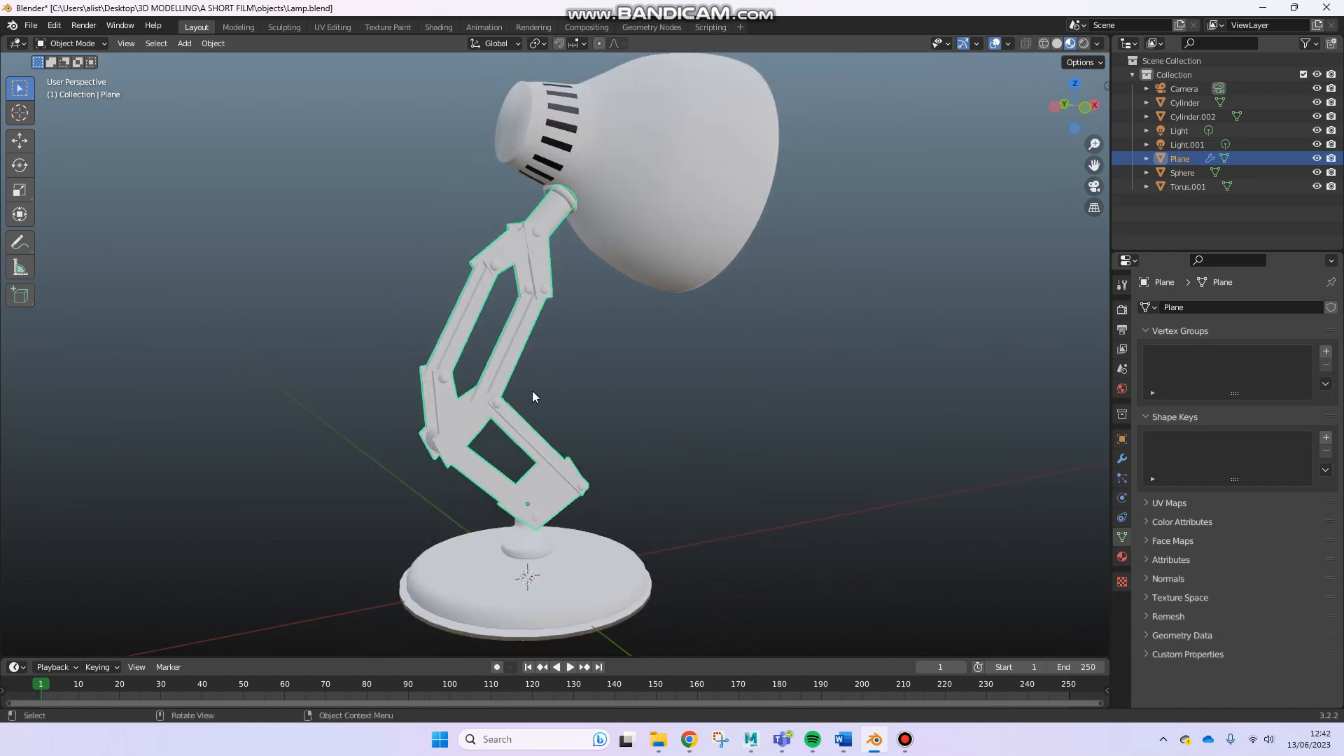
pyautogui.press('r')
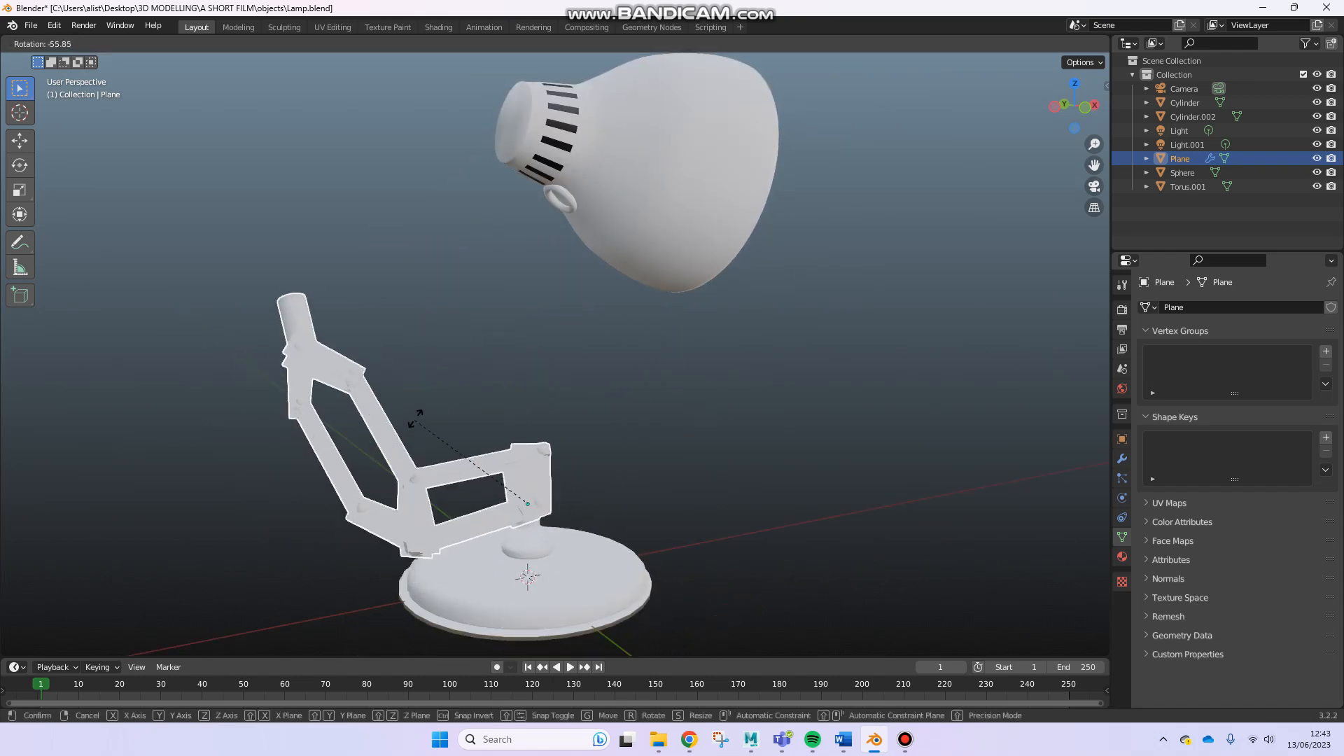
pyautogui.rightClick(431, 406)
# Try tilting the lamp arm around the global Y axis again, by about 25°
pyautogui.moveTo(417, 430); pyautogui.dragTo(597, 368, button='middle')
pyautogui.scroll(5, 536, 335)
pyautogui.moveTo(585, 368); pyautogui.dragTo(559, 321, button='middle')
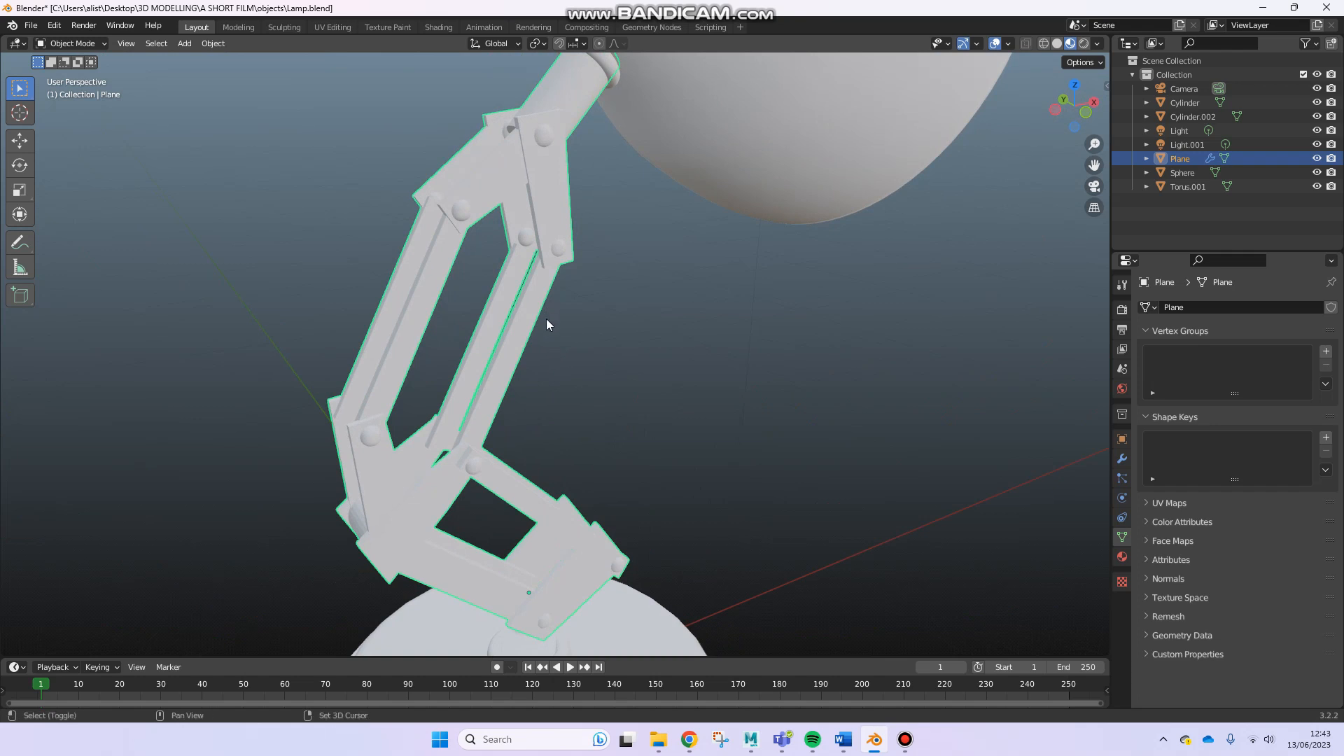
pyautogui.scroll(-3, 544, 295)
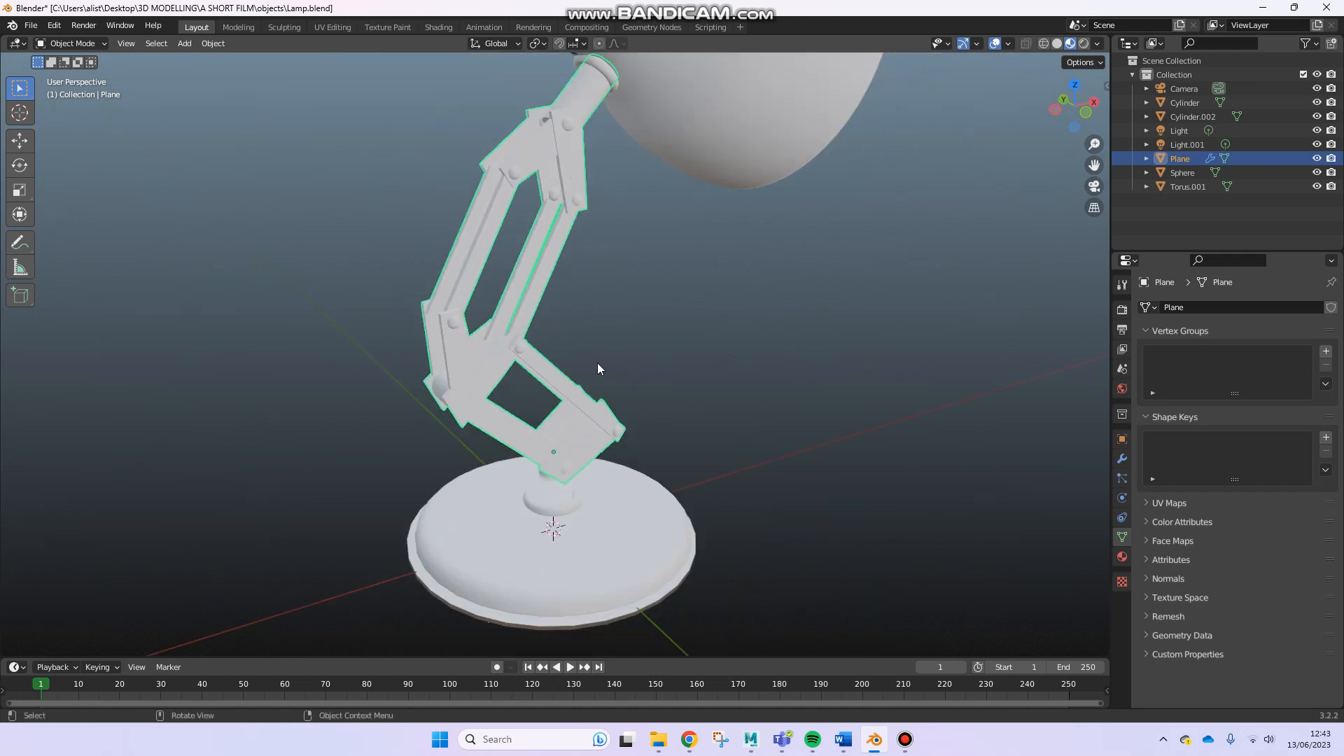
pyautogui.press('r')
pyautogui.press('Escape')
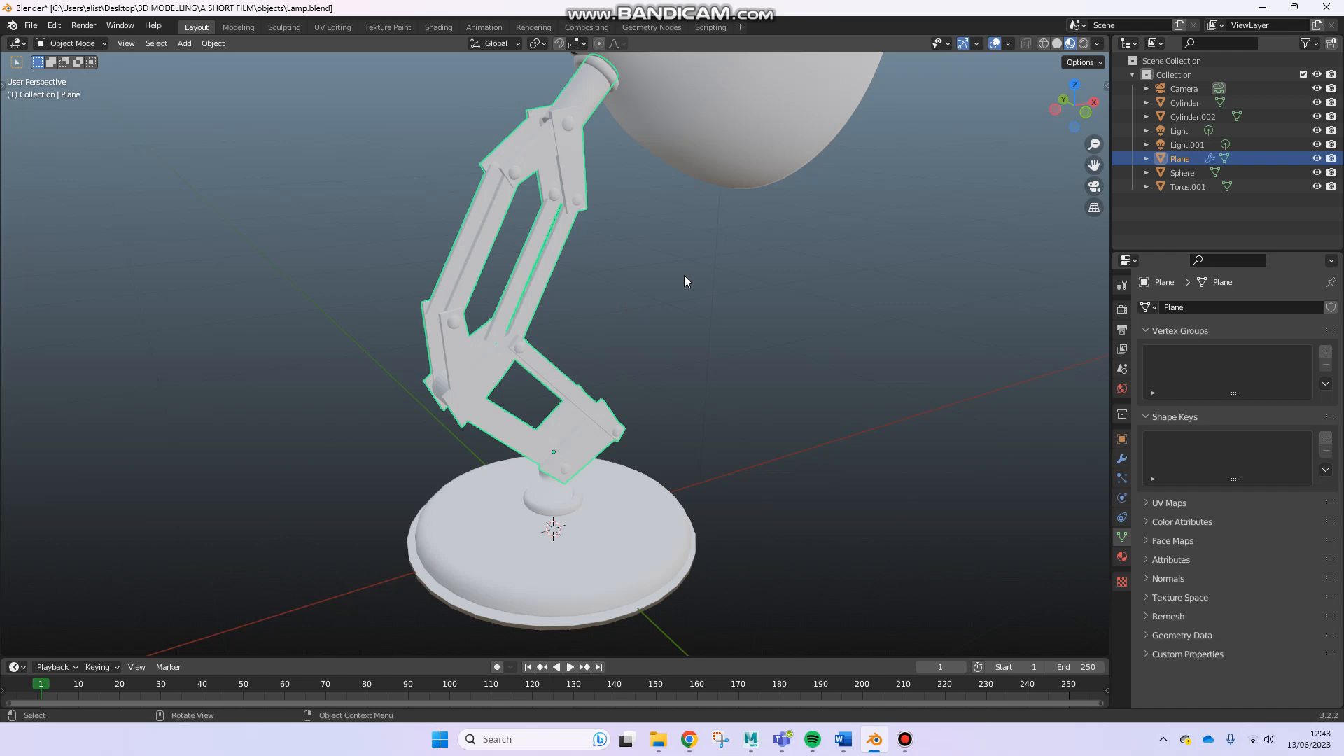
pyautogui.press('r')
pyautogui.press('y')
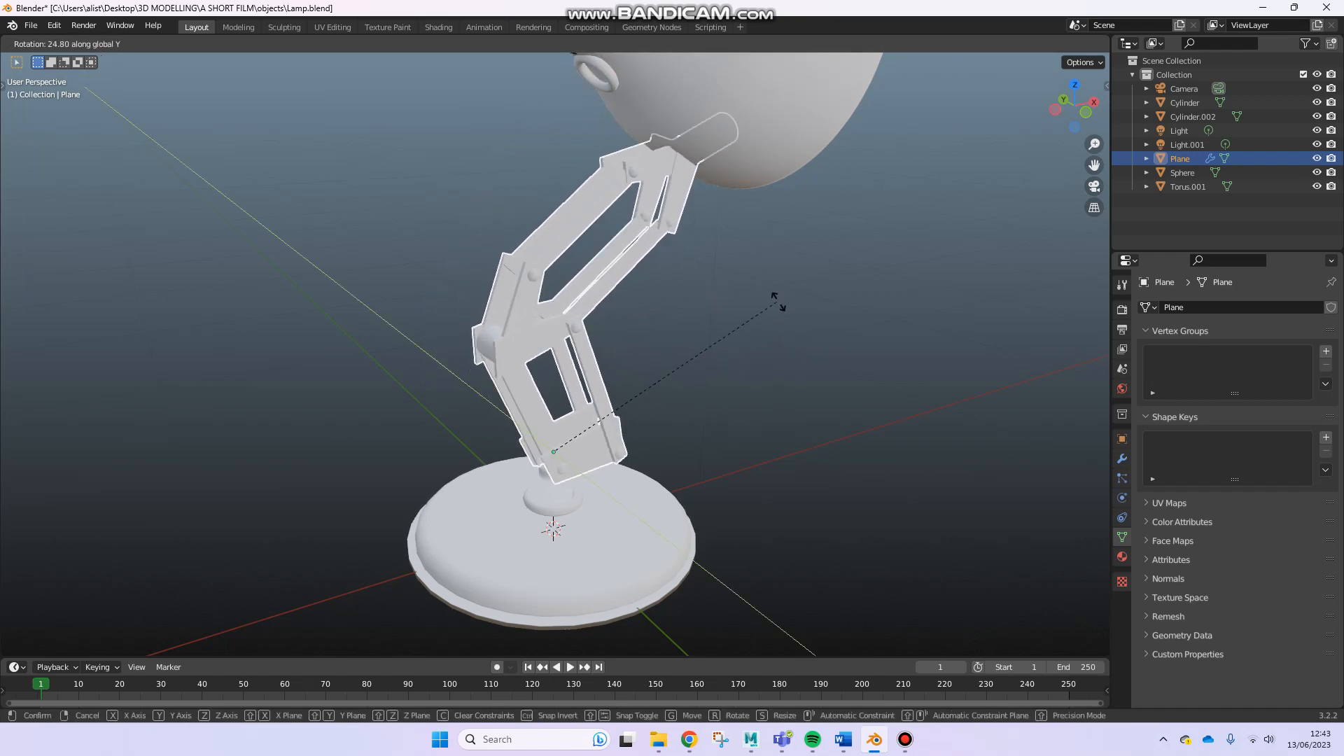
pyautogui.click(640, 224)
# Select the lampshade and open its mesh in Edit Mode, viewing it from both sides
pyautogui.moveTo(574, 226)
pyautogui.mouseDown(button='middle')
pyautogui.moveTo(593, 318)
pyautogui.moveTo(611, 315)
pyautogui.moveTo(612, 205)
pyautogui.moveTo(566, 213)
pyautogui.mouseUp(button='middle')
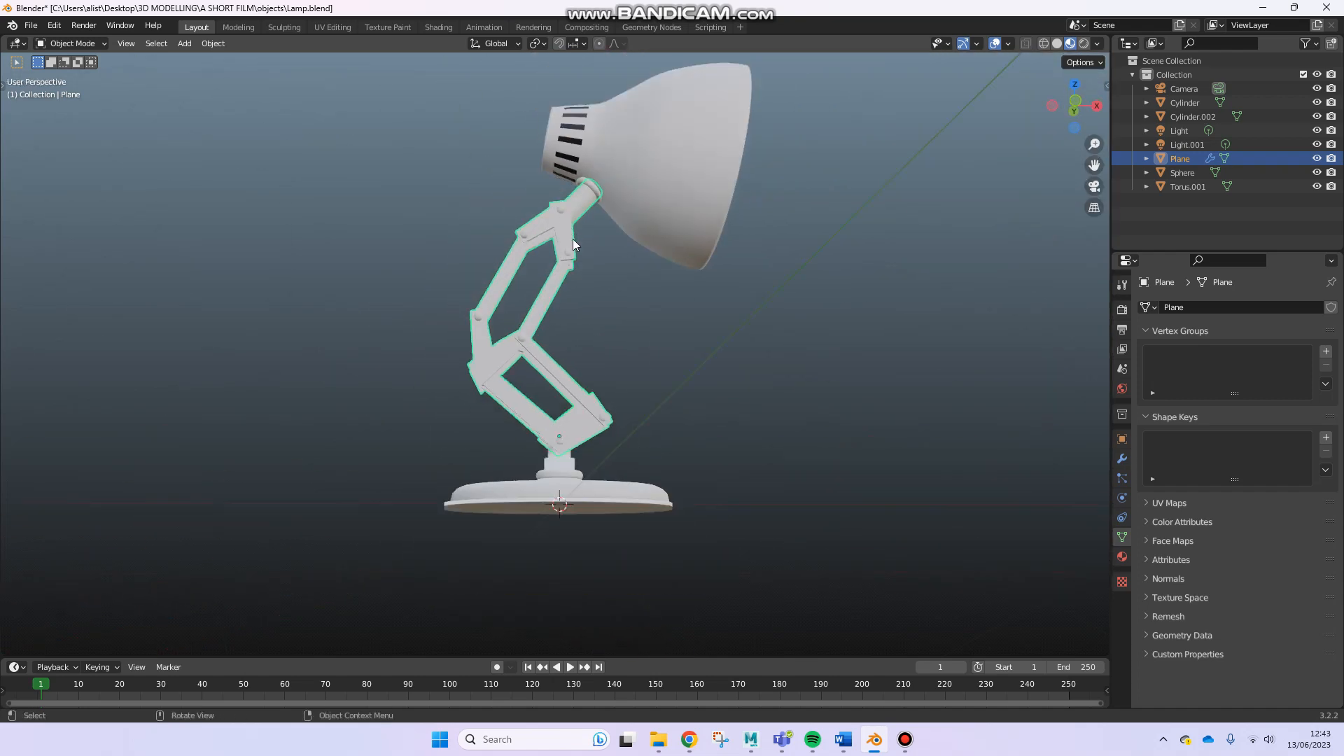
pyautogui.moveTo(604, 307); pyautogui.dragTo(767, 346, button='middle')
pyautogui.click(623, 326)
pyautogui.press('Tab')
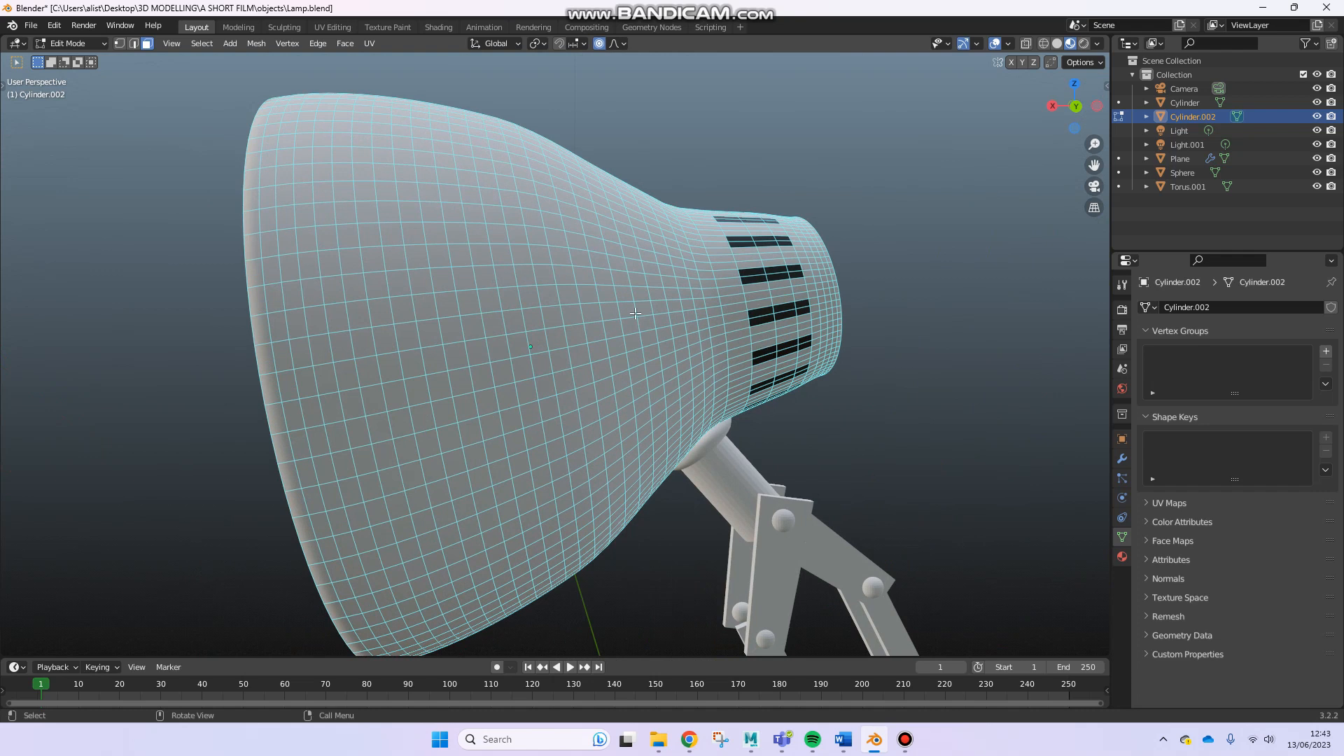
pyautogui.moveTo(530, 343); pyautogui.dragTo(843, 357, button='middle')
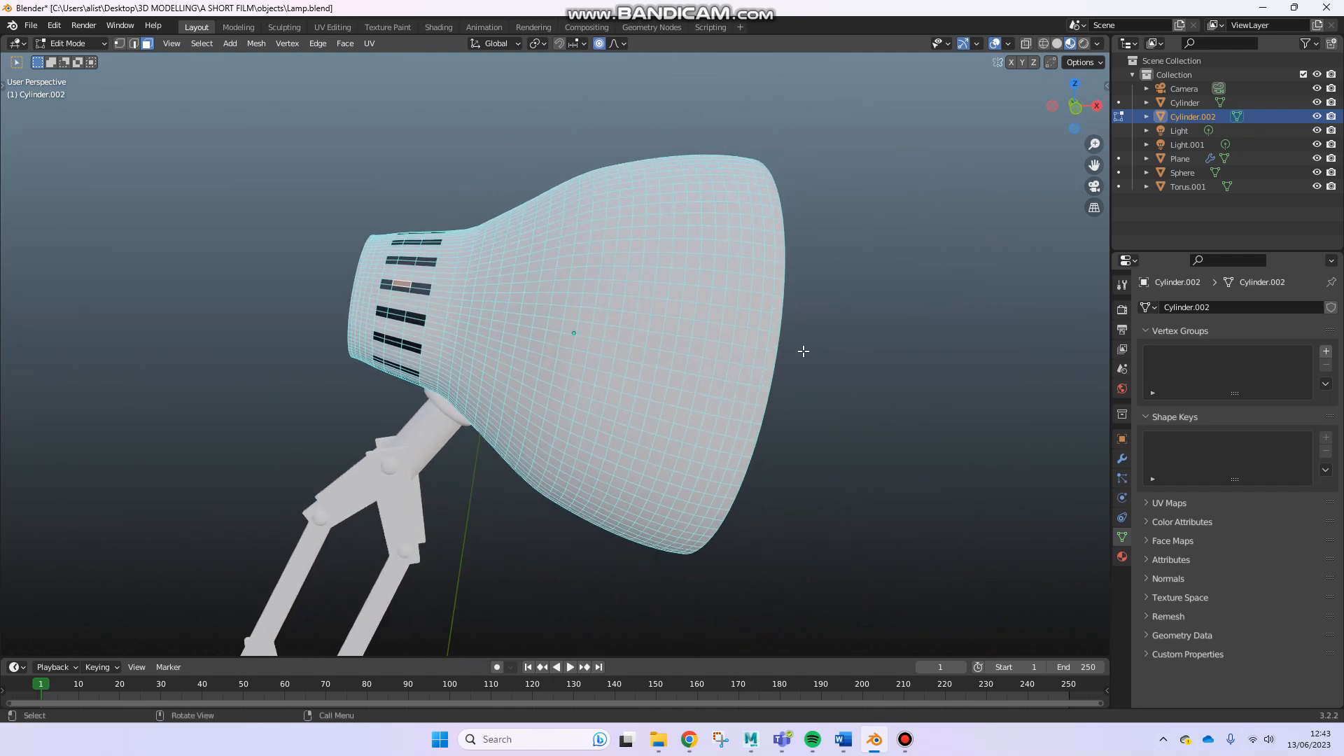
# Select the flat circular face closing the rear of the lampshade and view it from behind and the side
pyautogui.moveTo(589, 336); pyautogui.dragTo(499, 376, button='middle')
pyautogui.rightClick(500, 376)
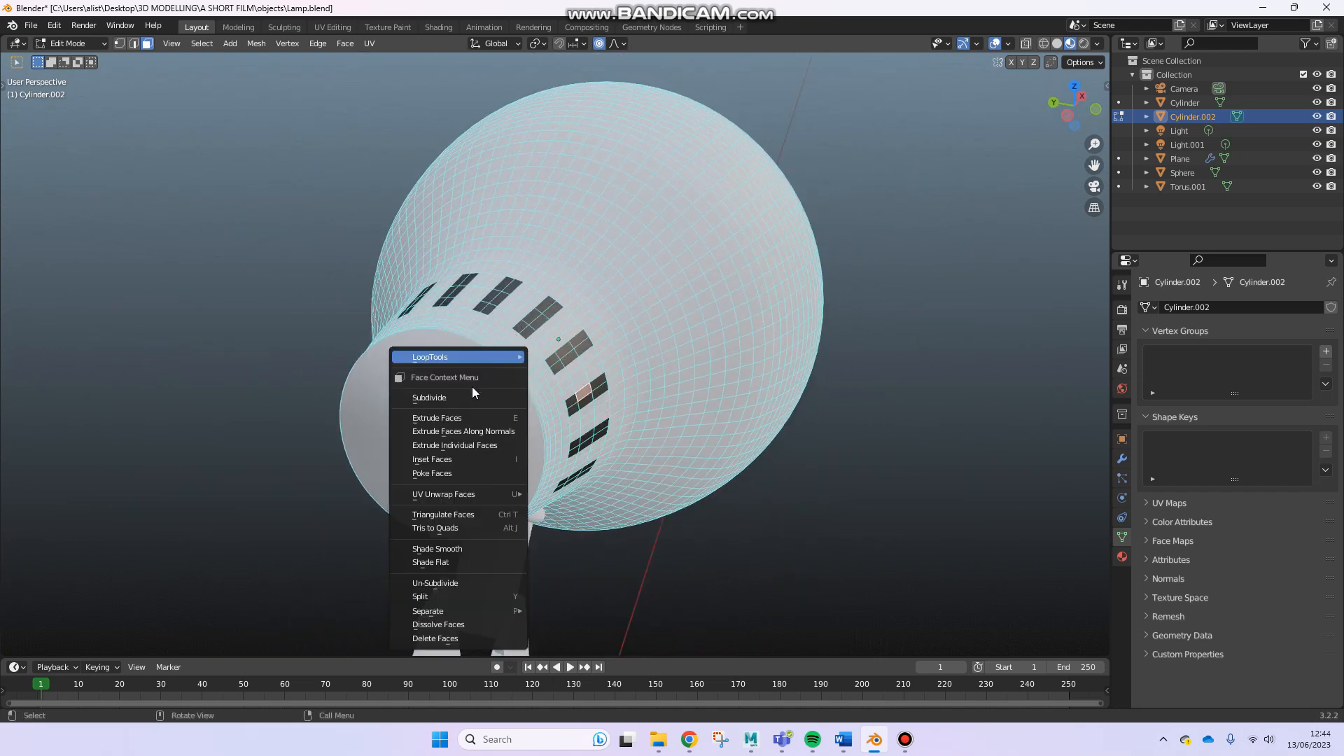
pyautogui.press('Escape')
pyautogui.hotkey('ctrl', 'z')
pyautogui.click(469, 428)
pyautogui.moveTo(480, 431); pyautogui.dragTo(508, 442, button='middle')
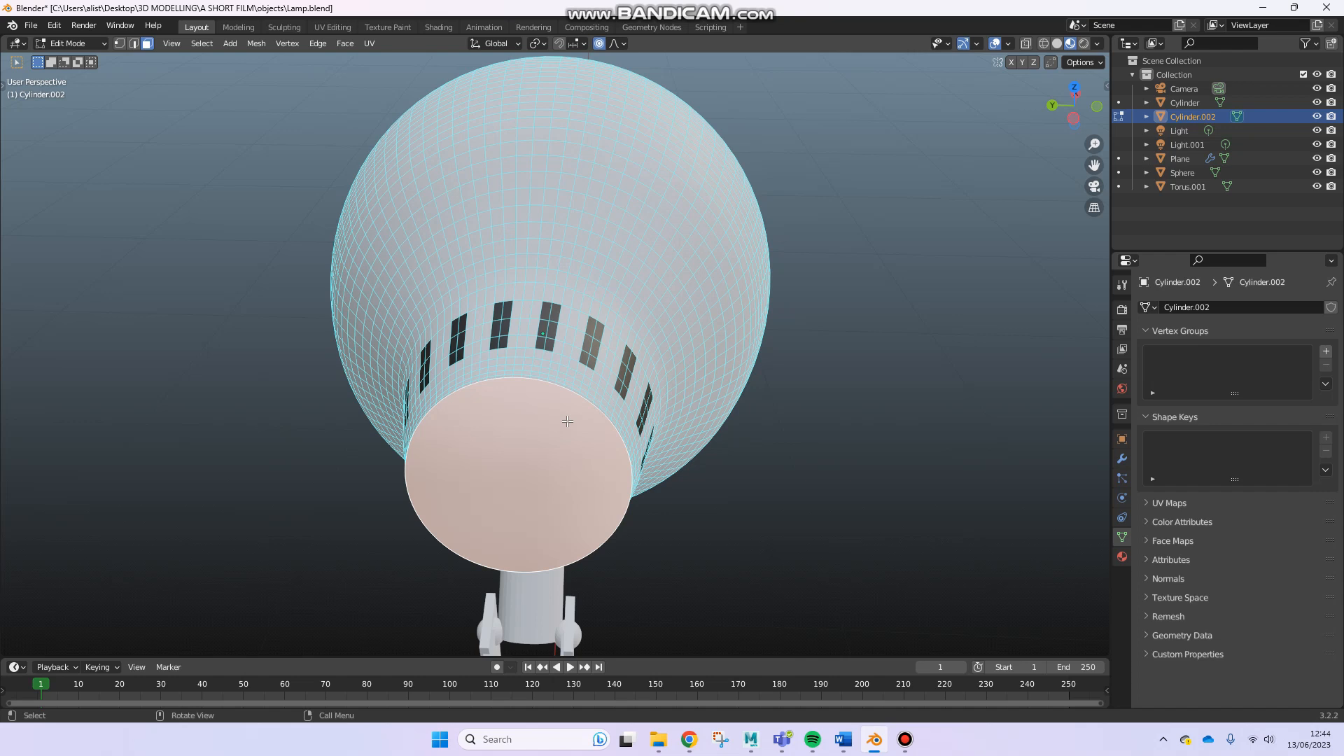
pyautogui.moveTo(551, 441); pyautogui.dragTo(532, 385, button='middle')
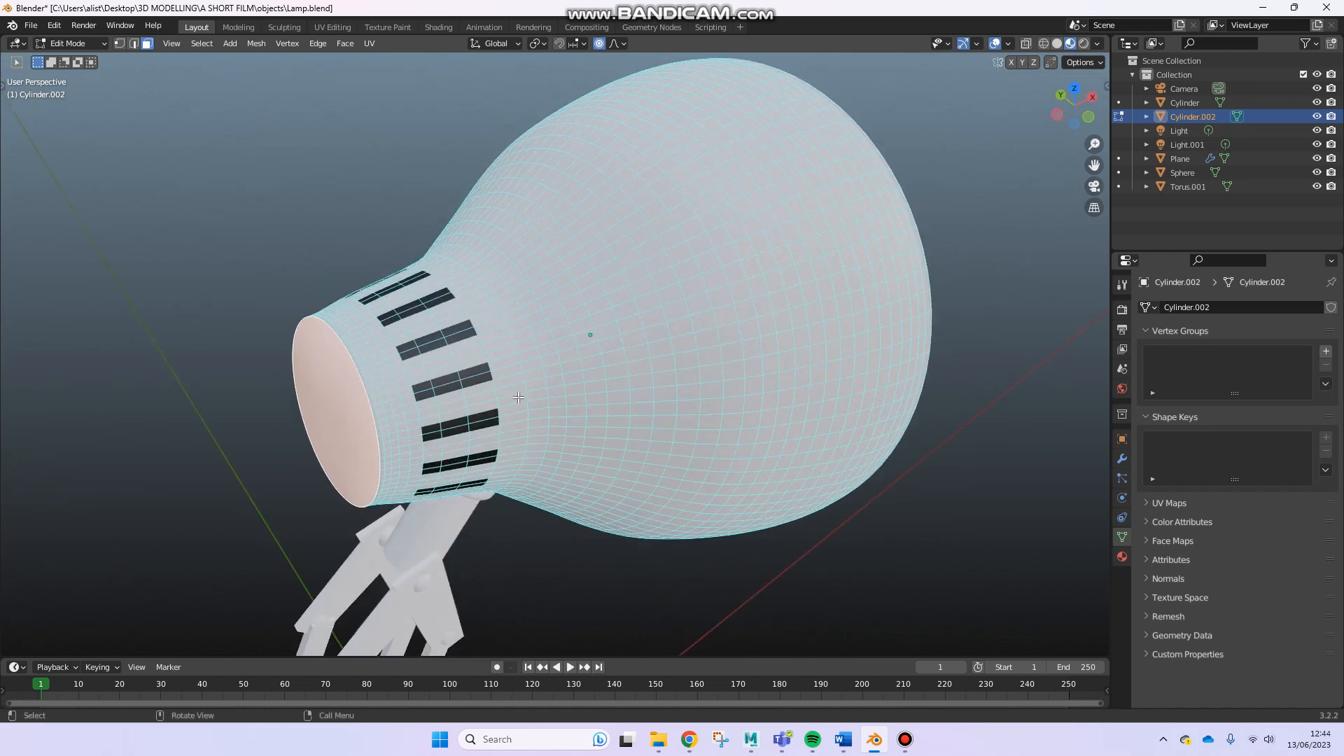
# Select a single quad on the side of the lampshade and examine the surrounding mesh grid up close
pyautogui.scroll(3, 534, 384)
pyautogui.click(581, 357)
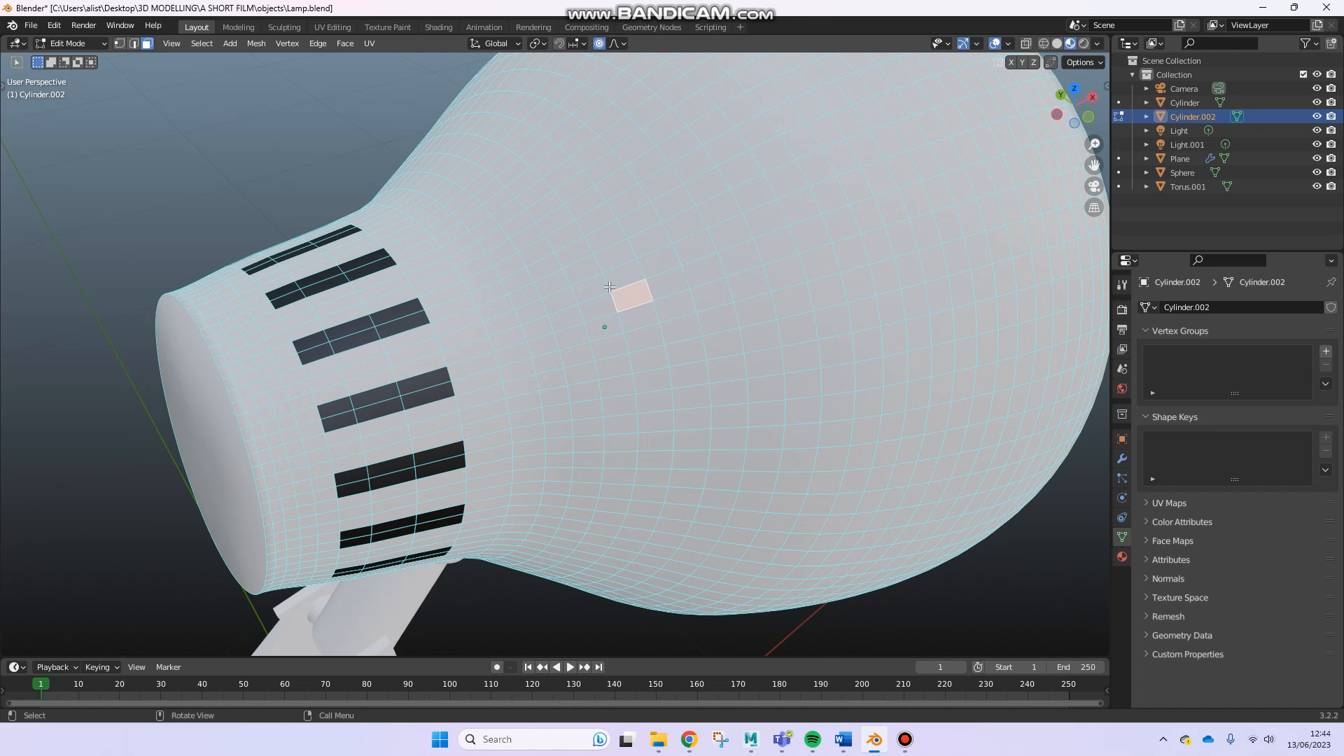
pyautogui.moveTo(607, 318)
pyautogui.mouseDown(button='middle')
pyautogui.moveTo(601, 280)
pyautogui.moveTo(526, 253)
pyautogui.moveTo(388, 242)
pyautogui.moveTo(594, 275)
pyautogui.moveTo(623, 301)
pyautogui.moveTo(604, 332)
pyautogui.mouseUp(button='middle')
pyautogui.scroll(3, 624, 247)
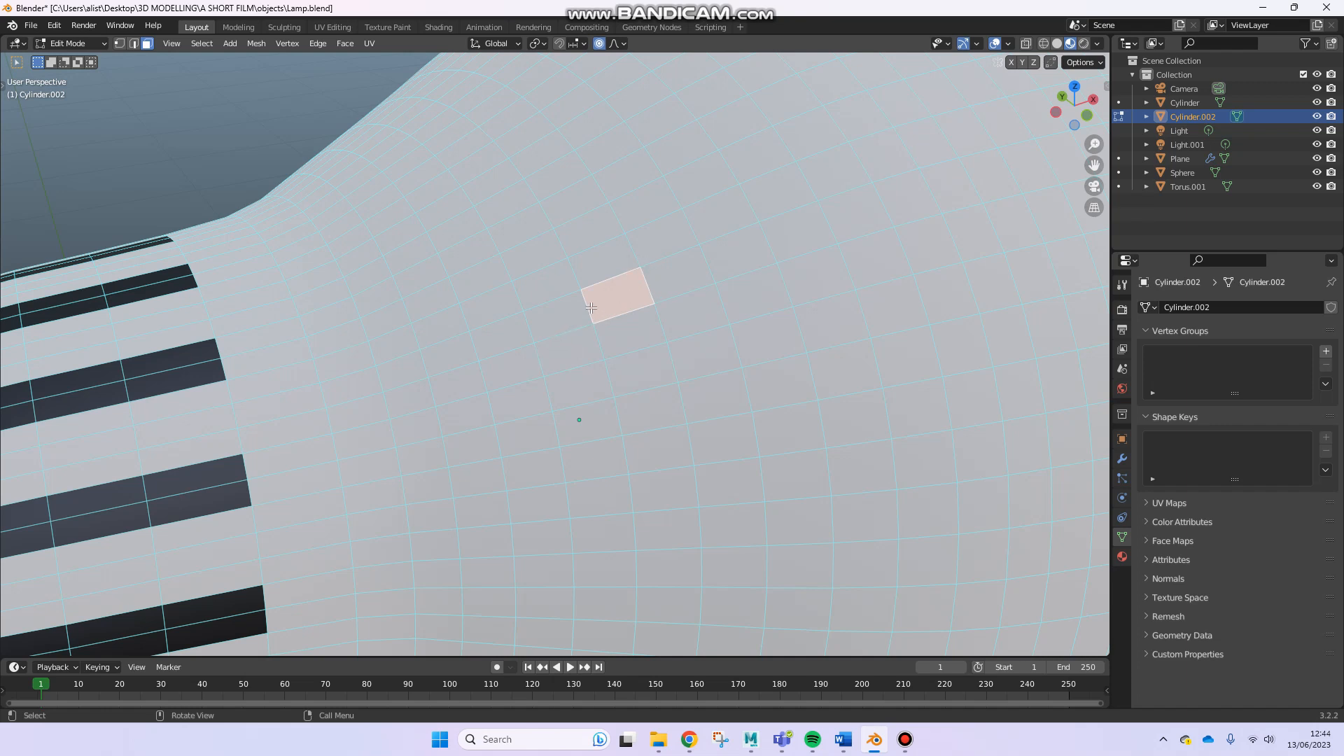
# Select the lampshade's flat rear face again and examine the vent slots around the neck from several angles
pyautogui.scroll(-5, 588, 316)
pyautogui.moveTo(588, 316); pyautogui.dragTo(641, 346, button='middle')
pyautogui.keyDown('shift'); pyautogui.moveTo(782, 385); pyautogui.dragTo(403, 371, button='middle'); pyautogui.keyUp('shift')
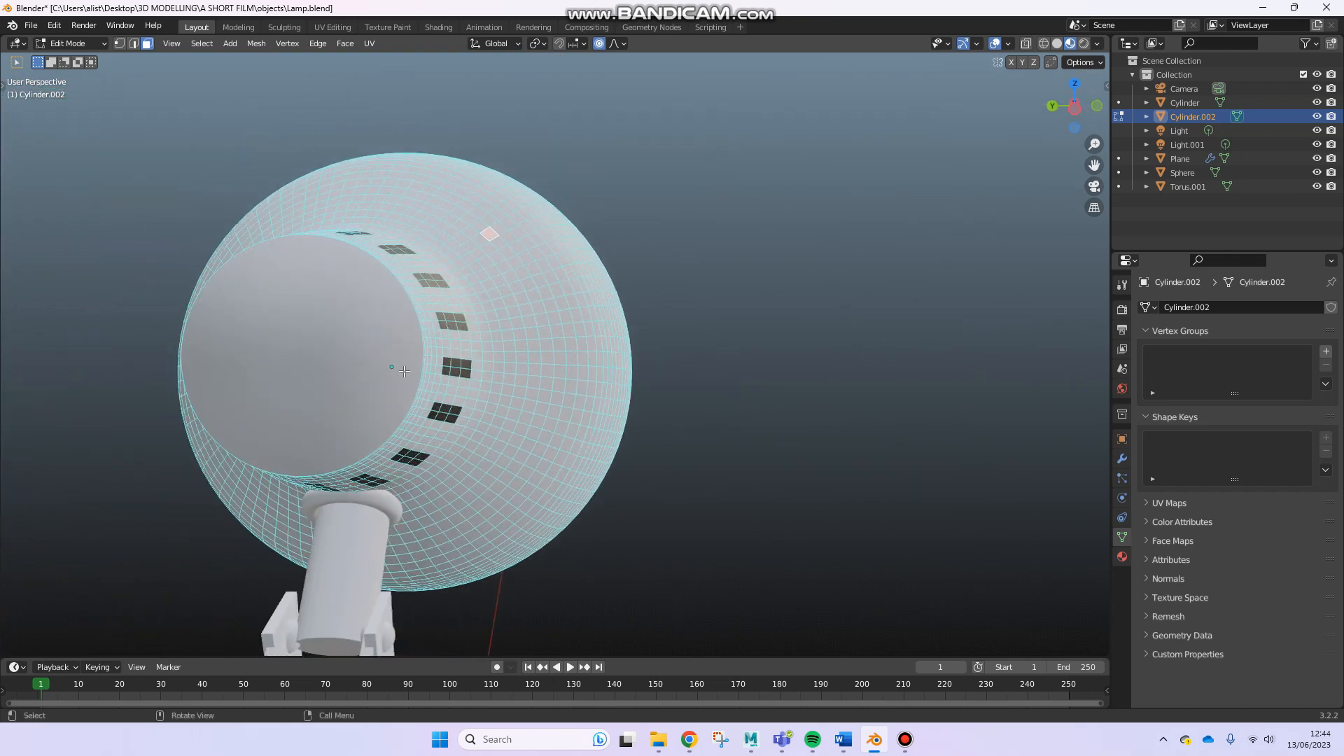
pyautogui.click(332, 362)
pyautogui.moveTo(327, 389); pyautogui.dragTo(451, 389, button='middle')
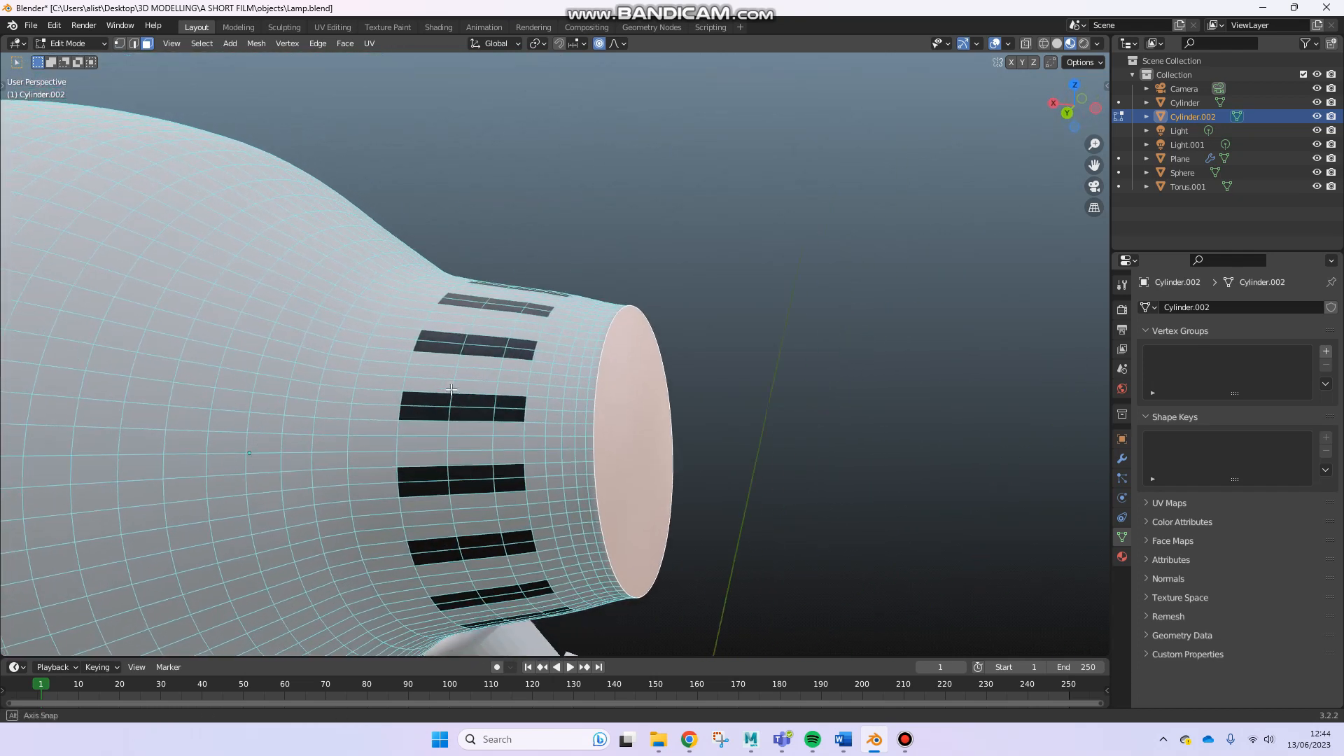
pyautogui.moveTo(596, 443); pyautogui.dragTo(425, 368, button='middle')
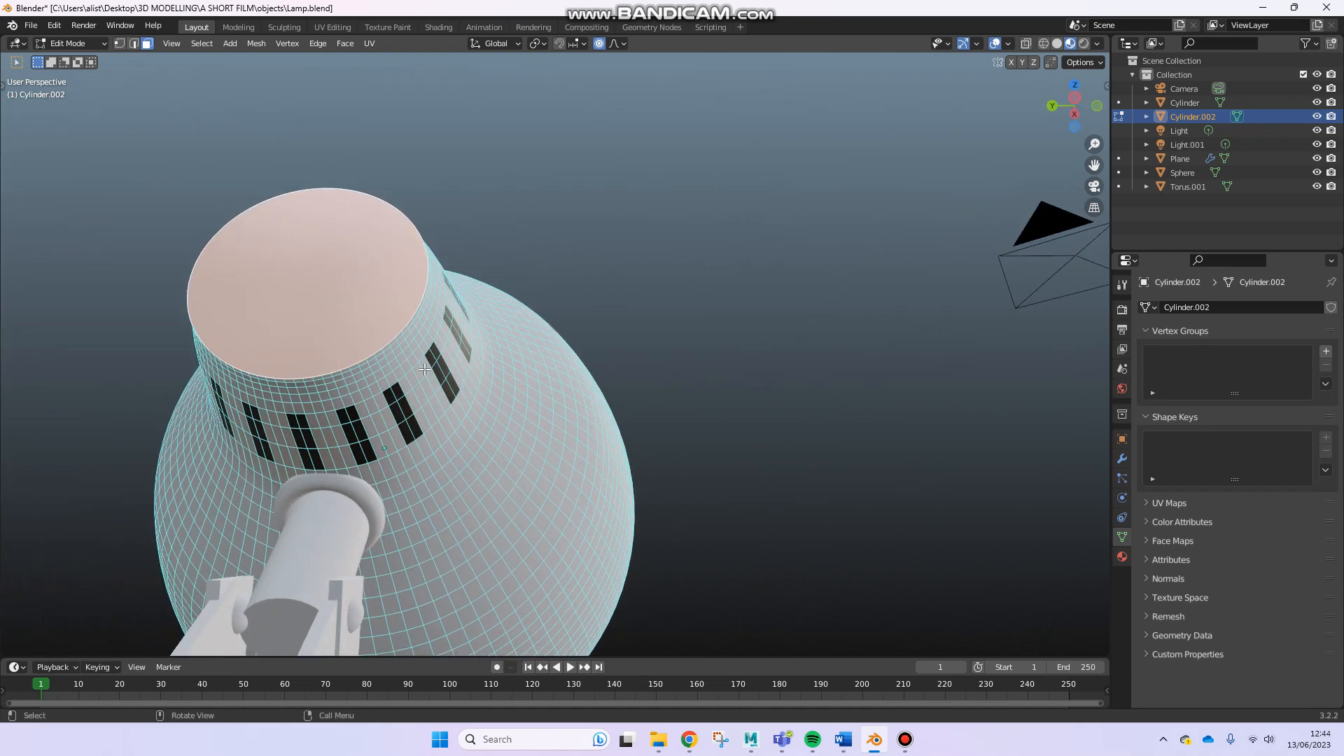
pyautogui.moveTo(335, 370); pyautogui.dragTo(511, 444, button='middle')
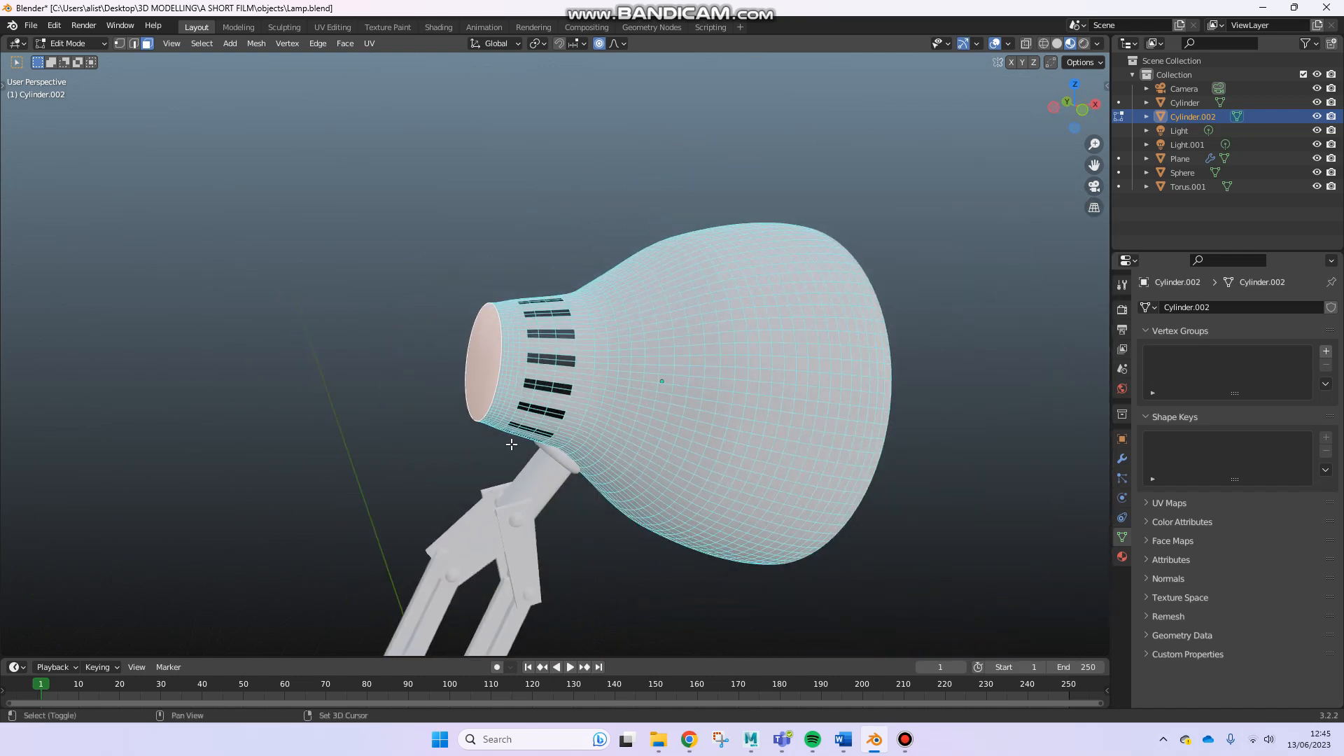
pyautogui.keyDown('shift'); pyautogui.moveTo(539, 392); pyautogui.dragTo(473, 477, button='middle'); pyautogui.keyUp('shift')
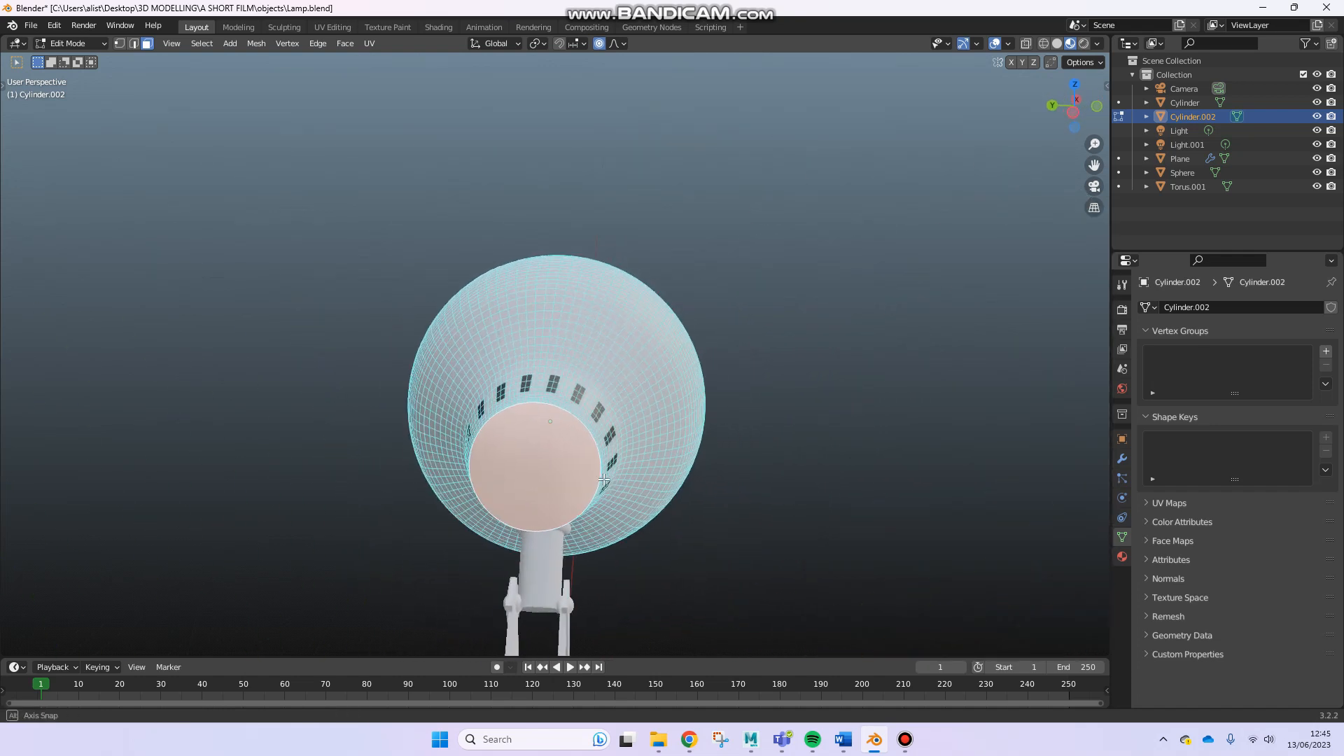
pyautogui.scroll(4, 658, 487)
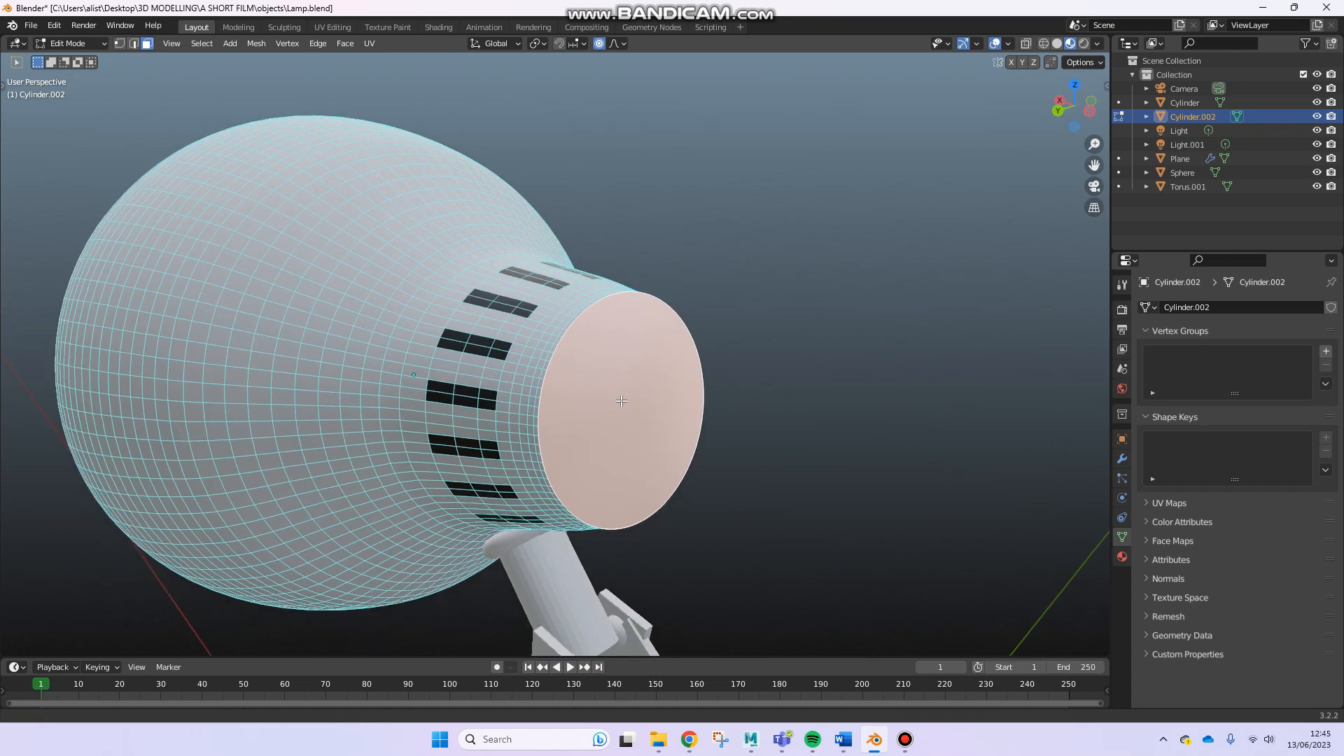
pyautogui.moveTo(728, 407); pyautogui.dragTo(559, 398, button='middle')
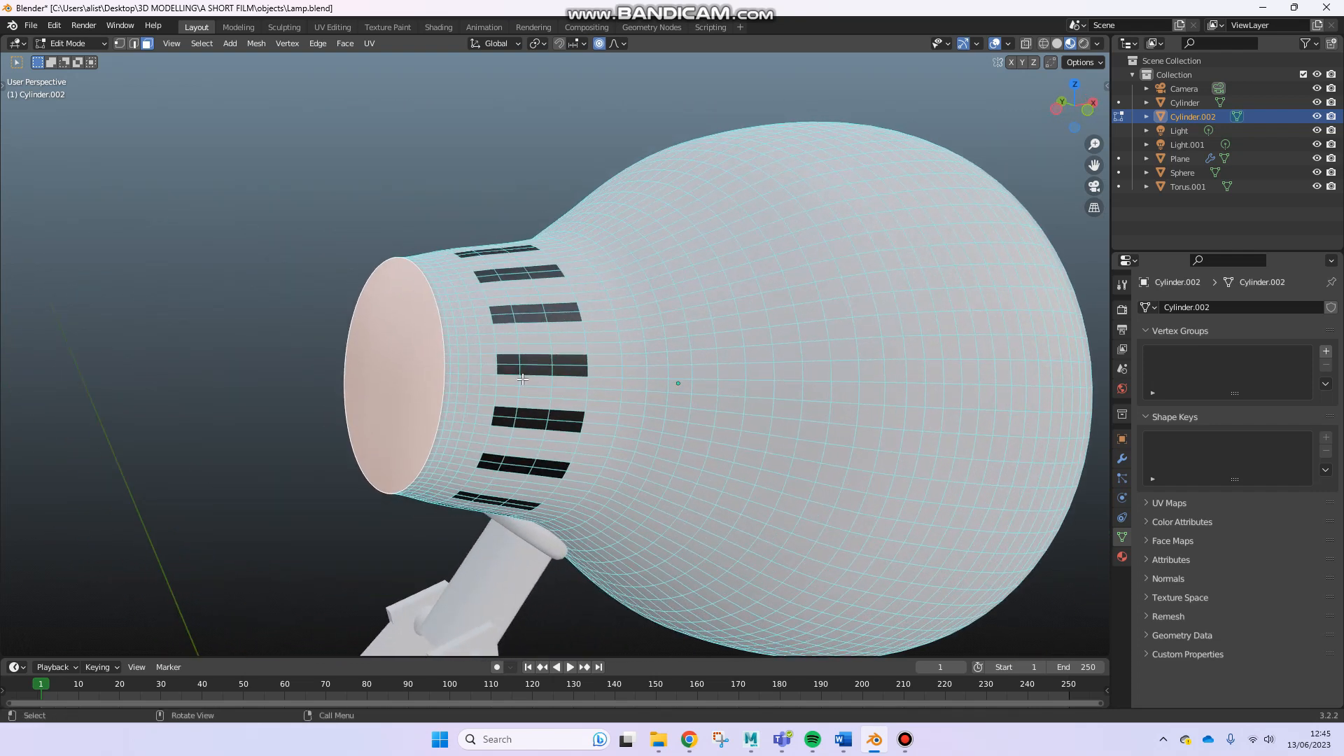
# Examine the lampshade's mesh from the side, then return to Object Mode
pyautogui.moveTo(503, 423); pyautogui.dragTo(640, 336, button='middle')
pyautogui.moveTo(554, 363); pyautogui.dragTo(539, 389, button='middle')
pyautogui.scroll(-3, 549, 370)
pyautogui.scroll(2, 550, 370)
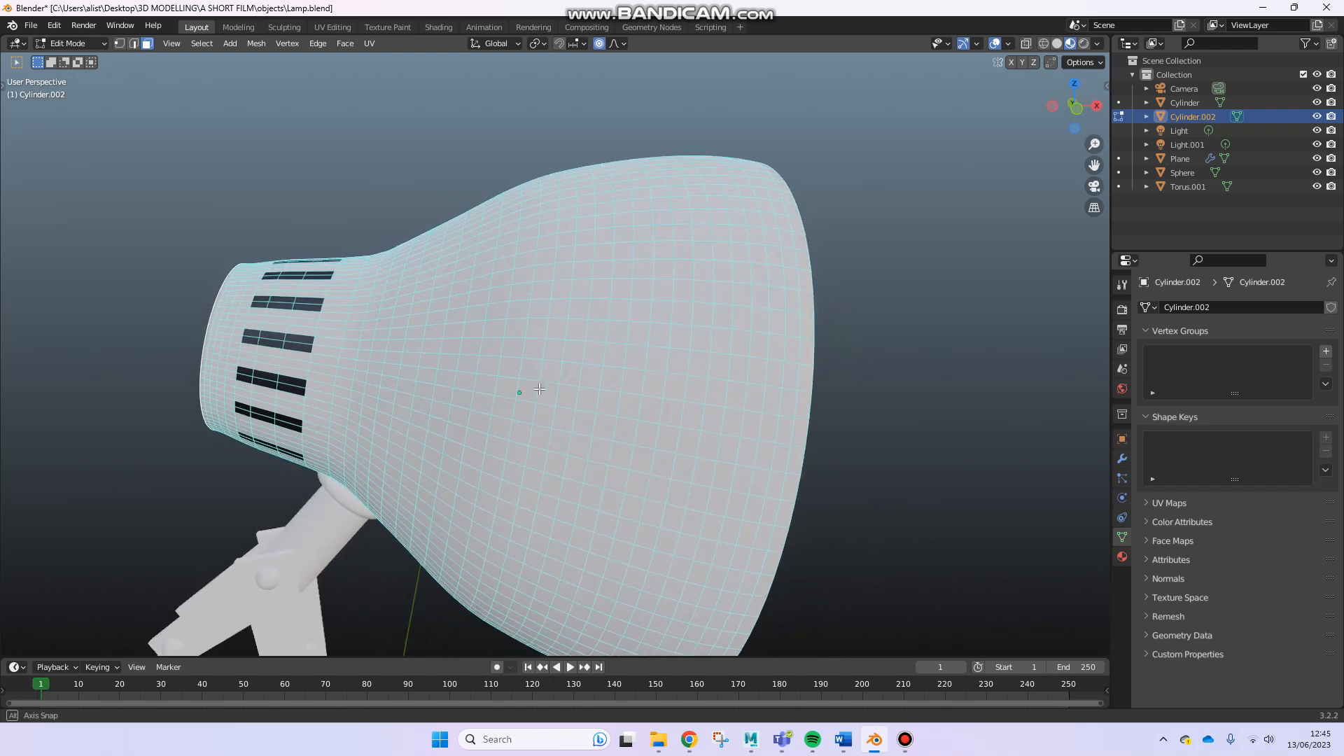
pyautogui.scroll(-1, 525, 331)
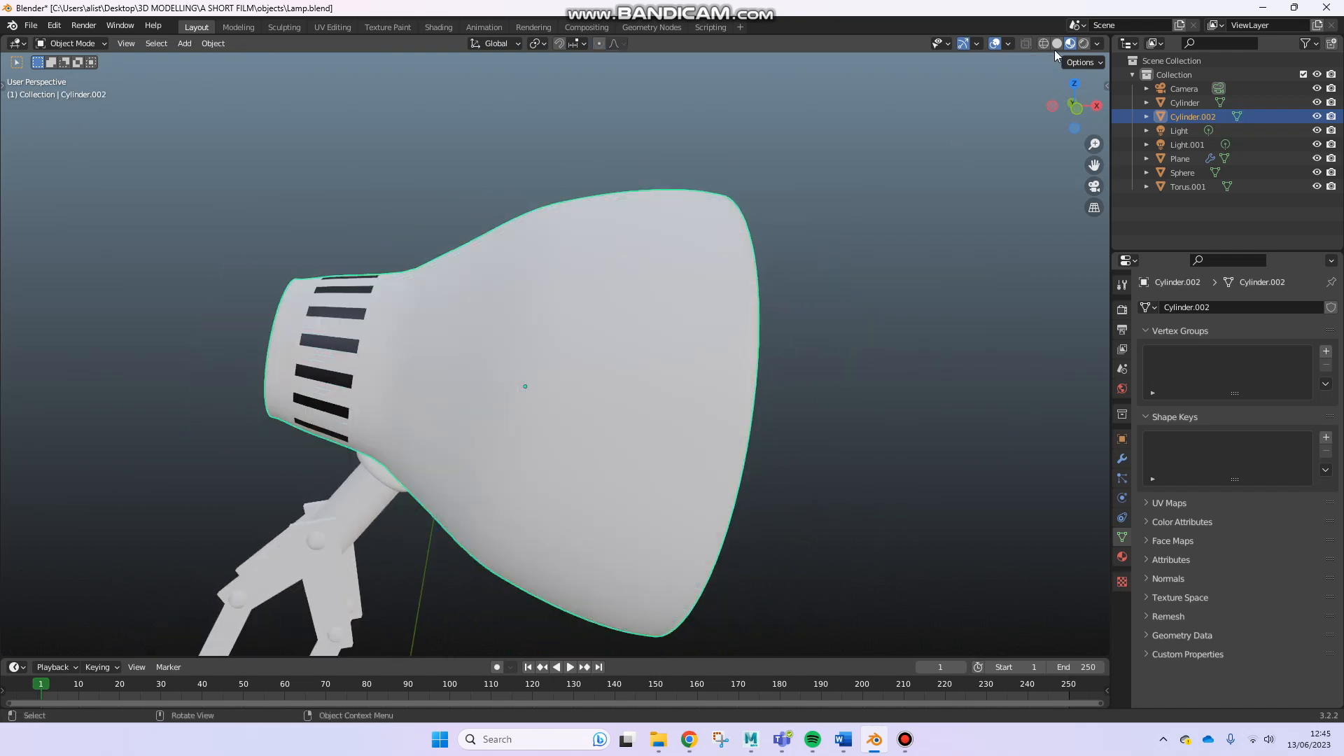
# Compare the lampshade in Wireframe, Solid, X-ray and Rendered display, then return to Material Preview shading
pyautogui.click(1042, 43)
pyautogui.click(1057, 44)
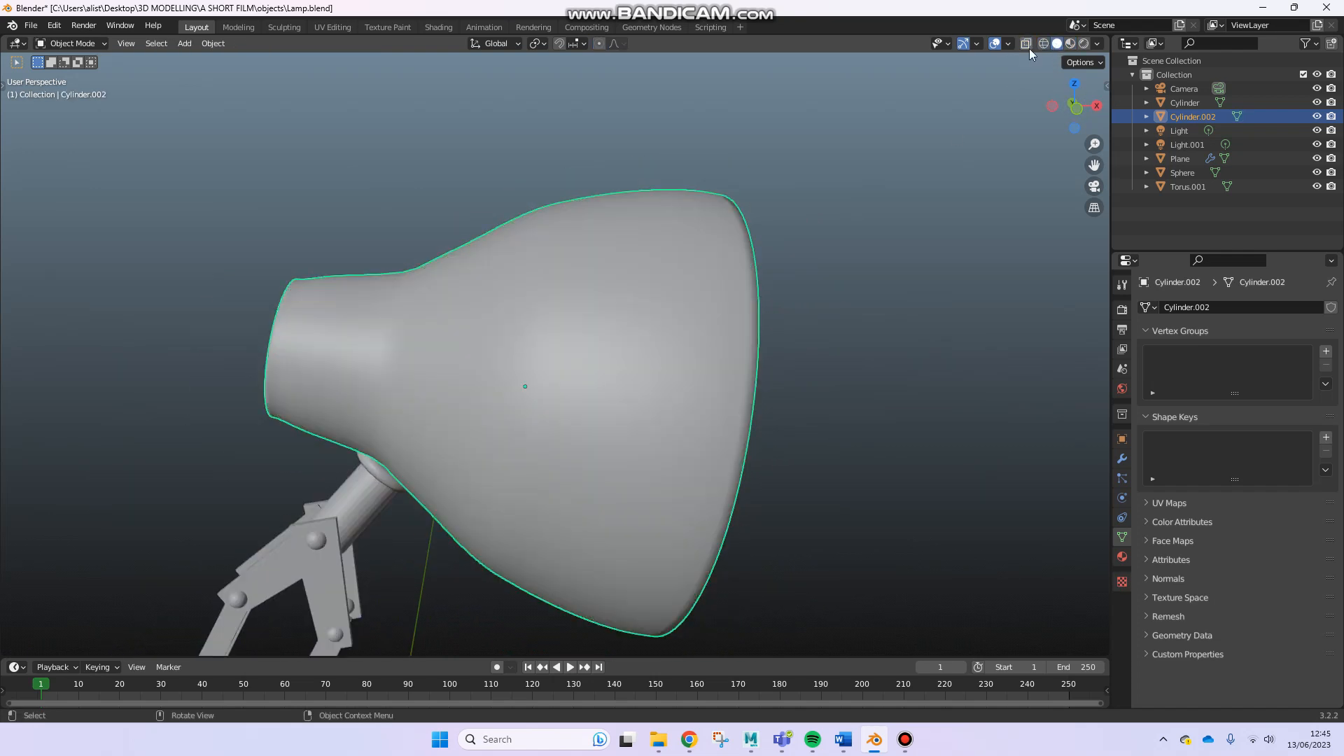
pyautogui.click(1030, 45)
pyautogui.click(1031, 47)
pyautogui.click(1082, 43)
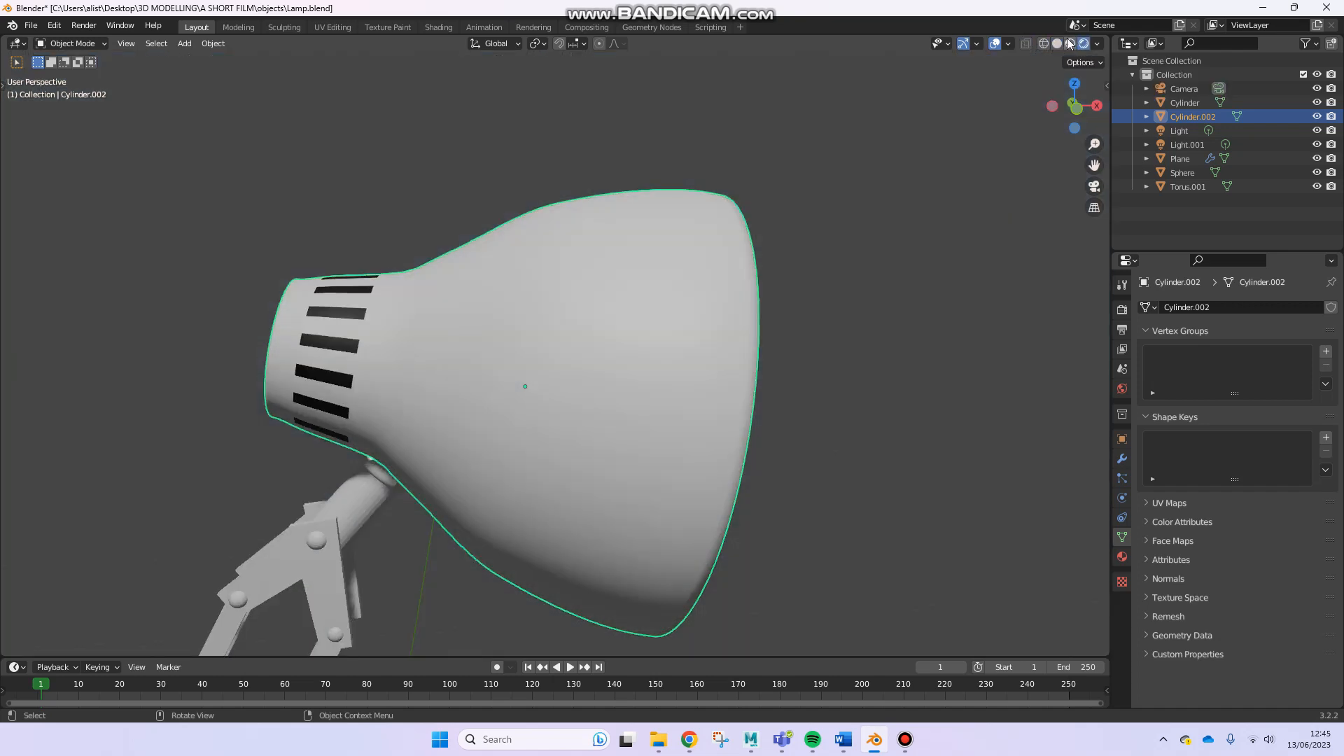
pyautogui.click(1057, 44)
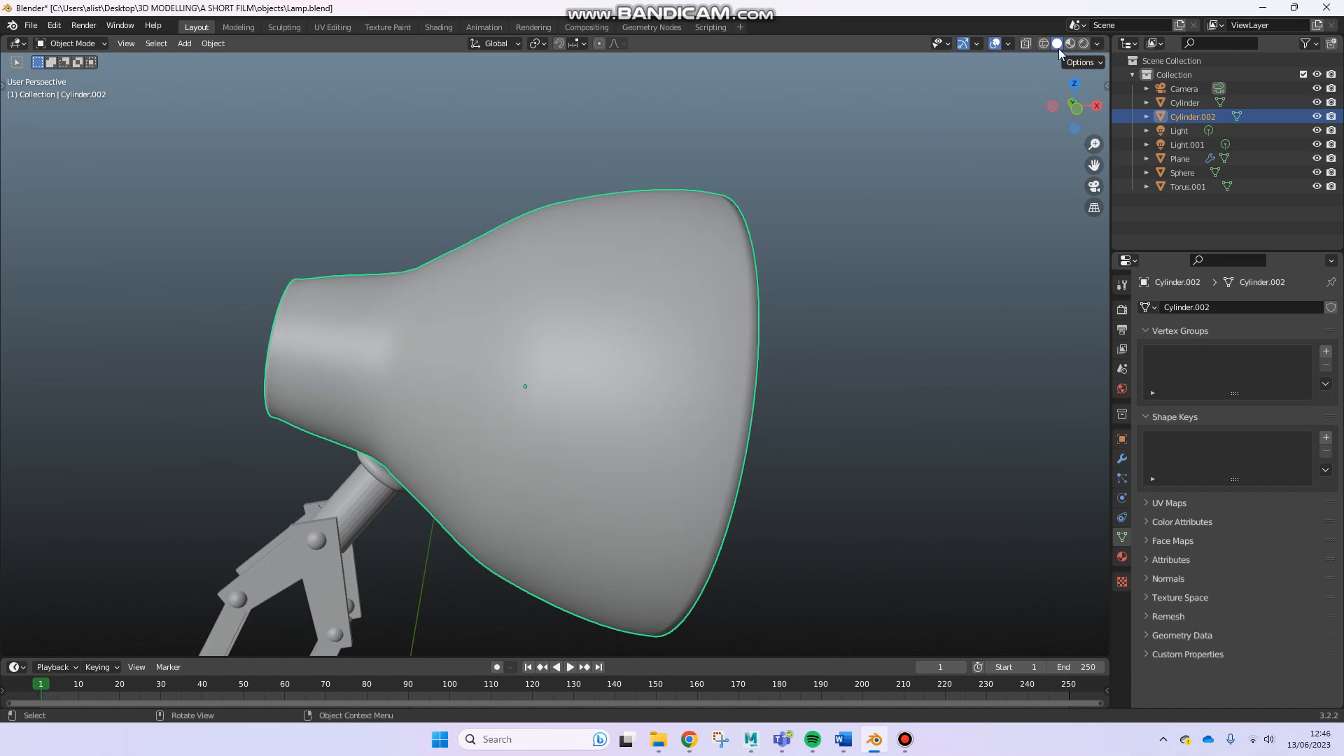
pyautogui.click(1070, 45)
# View the lampshade's open front and inspect the mesh of its thick rim up close in Edit Mode
pyautogui.moveTo(585, 333)
pyautogui.mouseDown(button='middle')
pyautogui.moveTo(552, 318)
pyautogui.moveTo(640, 334)
pyautogui.moveTo(608, 330)
pyautogui.moveTo(615, 321)
pyautogui.moveTo(603, 336)
pyautogui.mouseUp(button='middle')
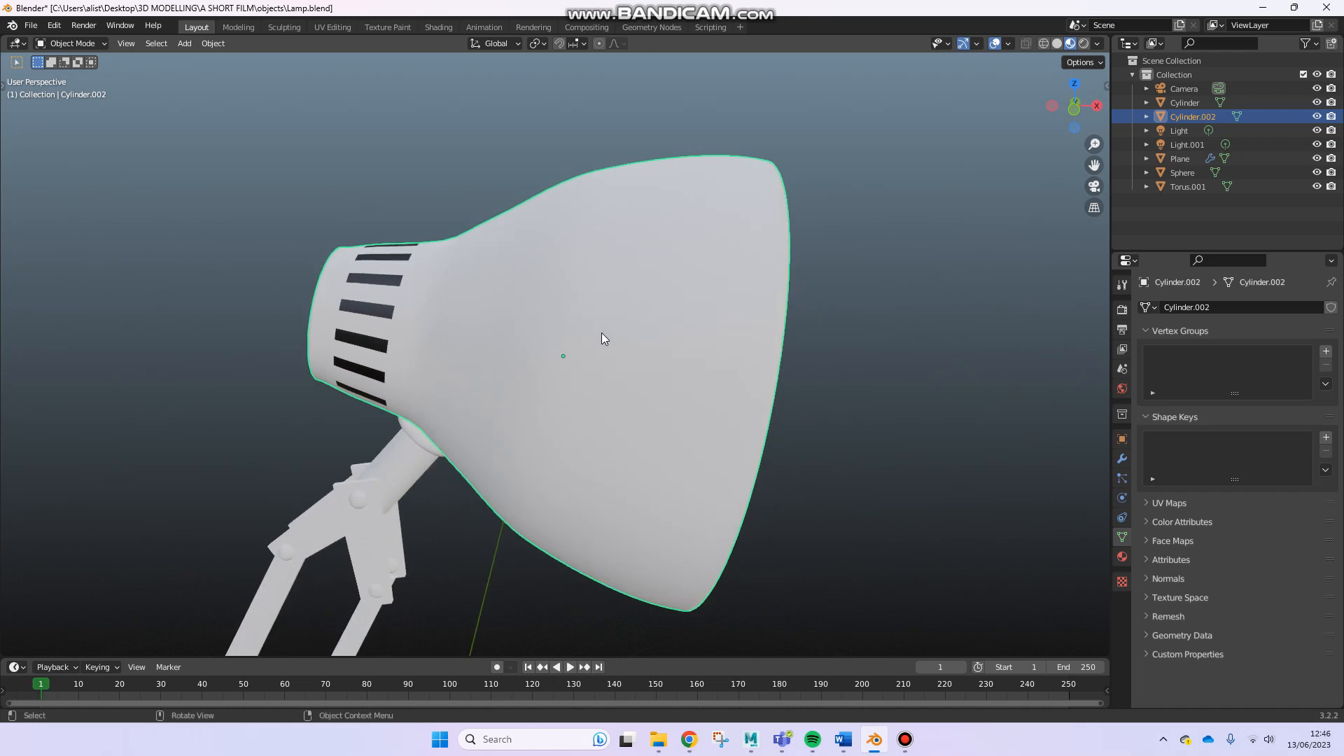
pyautogui.moveTo(553, 352); pyautogui.dragTo(458, 283, button='middle')
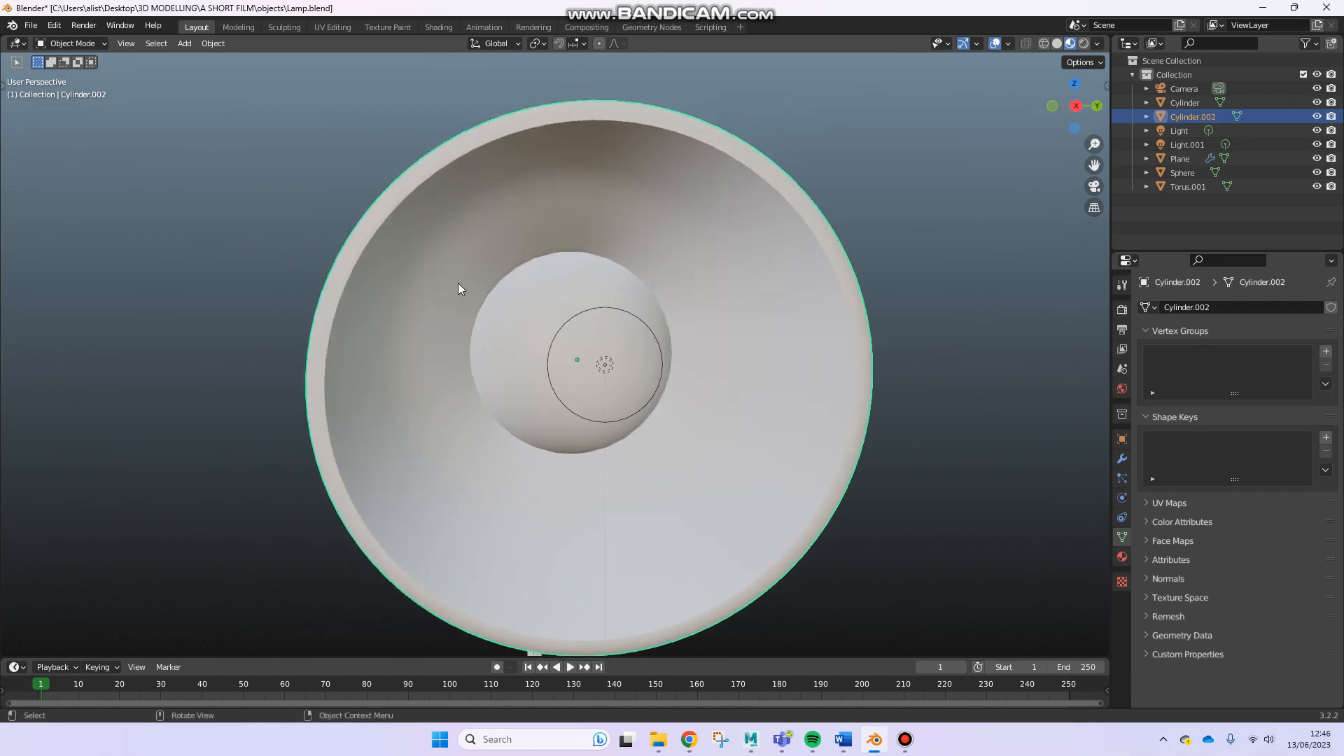
pyautogui.scroll(-3, 458, 287)
pyautogui.moveTo(766, 306); pyautogui.dragTo(582, 296, button='middle')
pyautogui.scroll(3, 577, 227)
pyautogui.moveTo(577, 227); pyautogui.dragTo(589, 276, button='middle')
pyautogui.scroll(4, 597, 192)
pyautogui.keyDown('shift'); pyautogui.moveTo(599, 183); pyautogui.dragTo(557, 459, button='middle'); pyautogui.keyUp('shift')
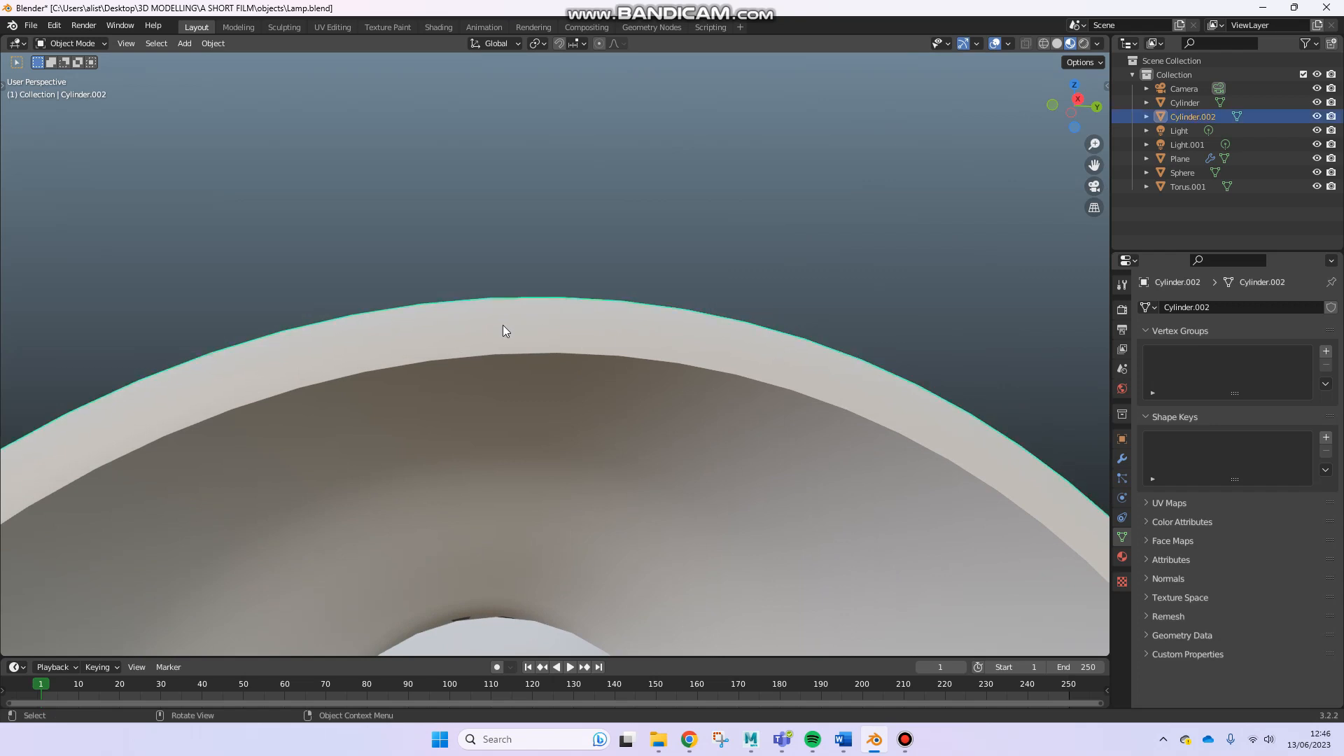
pyautogui.press('Tab')
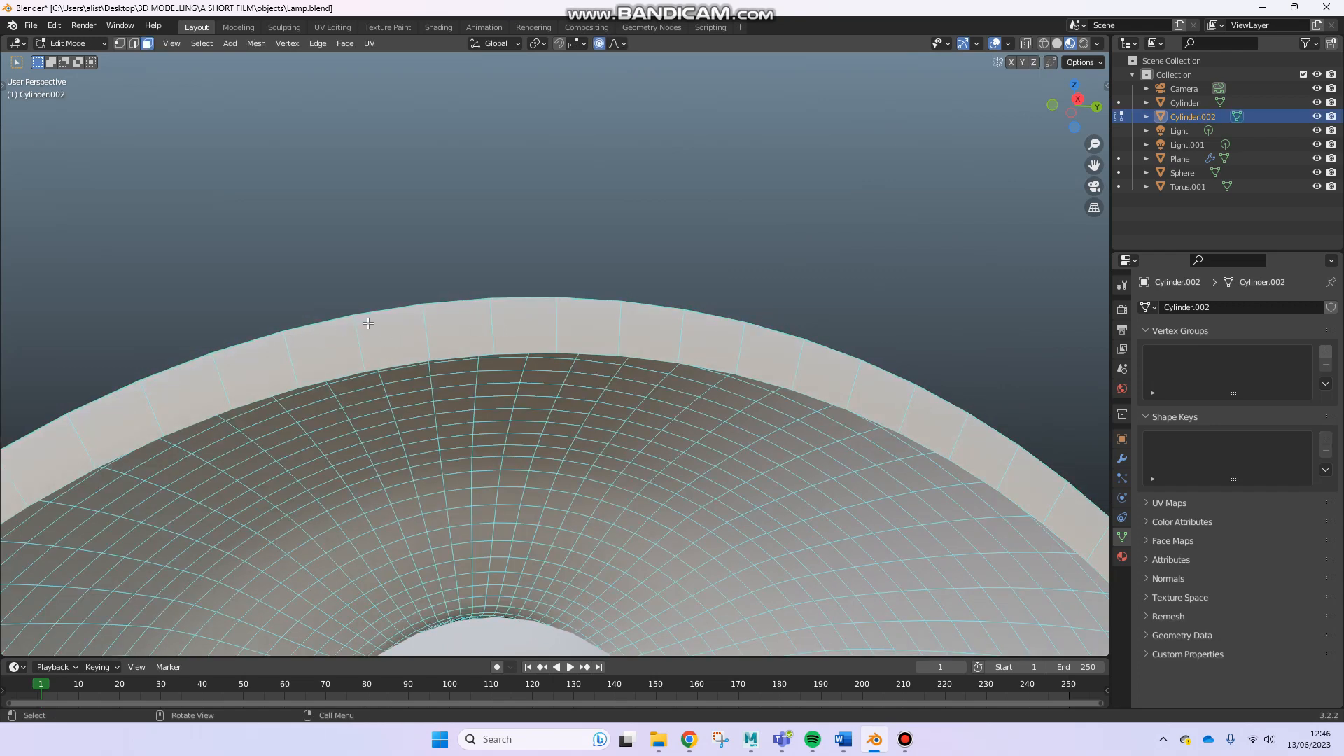
pyautogui.press('Tab')
pyautogui.scroll(-8, 375, 330)
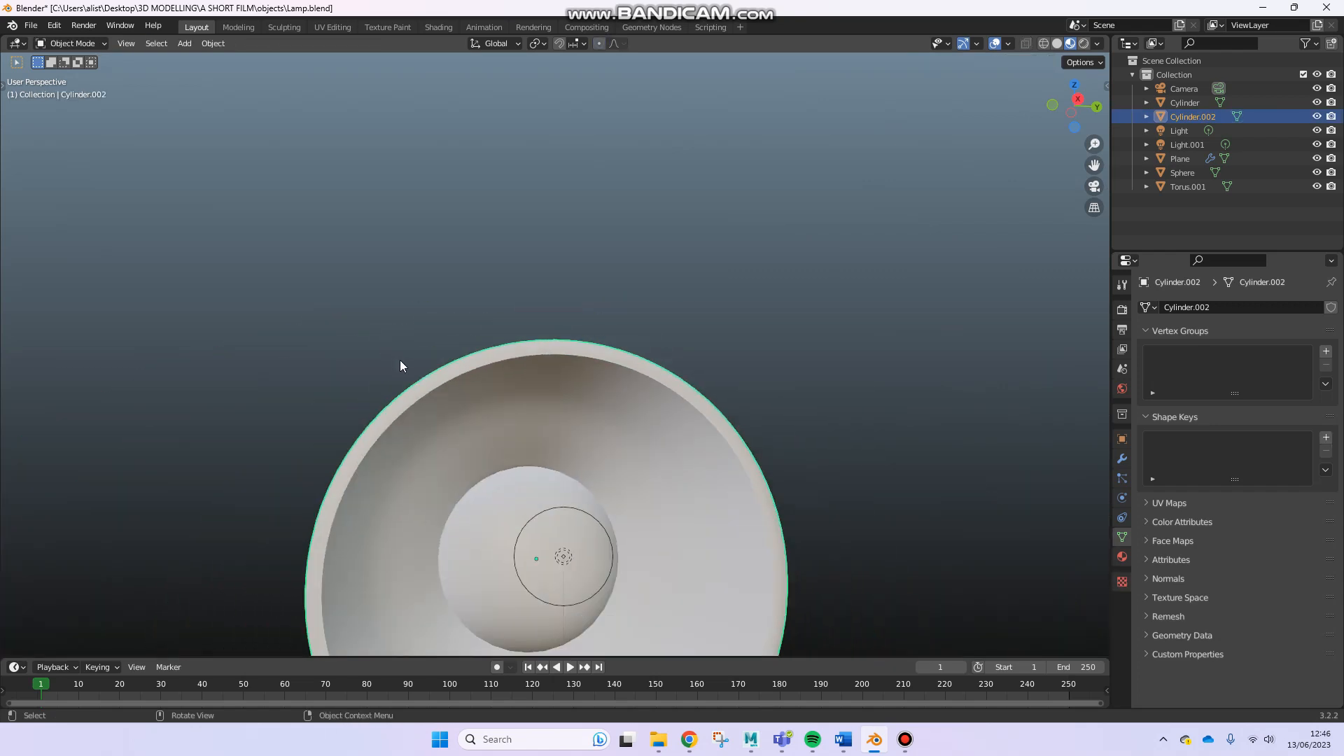
# Open the lampshade in Edit Mode and examine its inner mesh grid around the bulb from several angles
pyautogui.moveTo(435, 399); pyautogui.dragTo(609, 438, button='middle')
pyautogui.moveTo(589, 430); pyautogui.dragTo(683, 309, button='middle')
pyautogui.press('Tab')
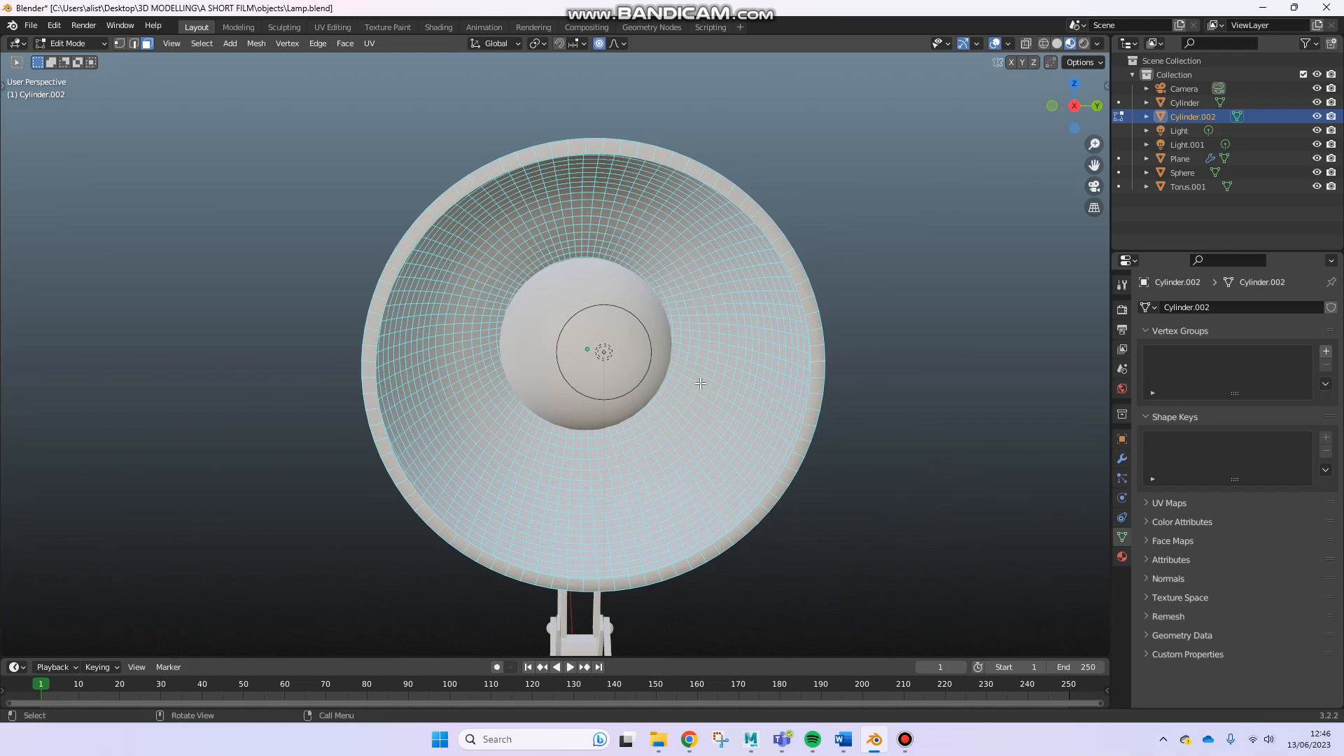
pyautogui.moveTo(535, 348); pyautogui.dragTo(582, 363, button='middle')
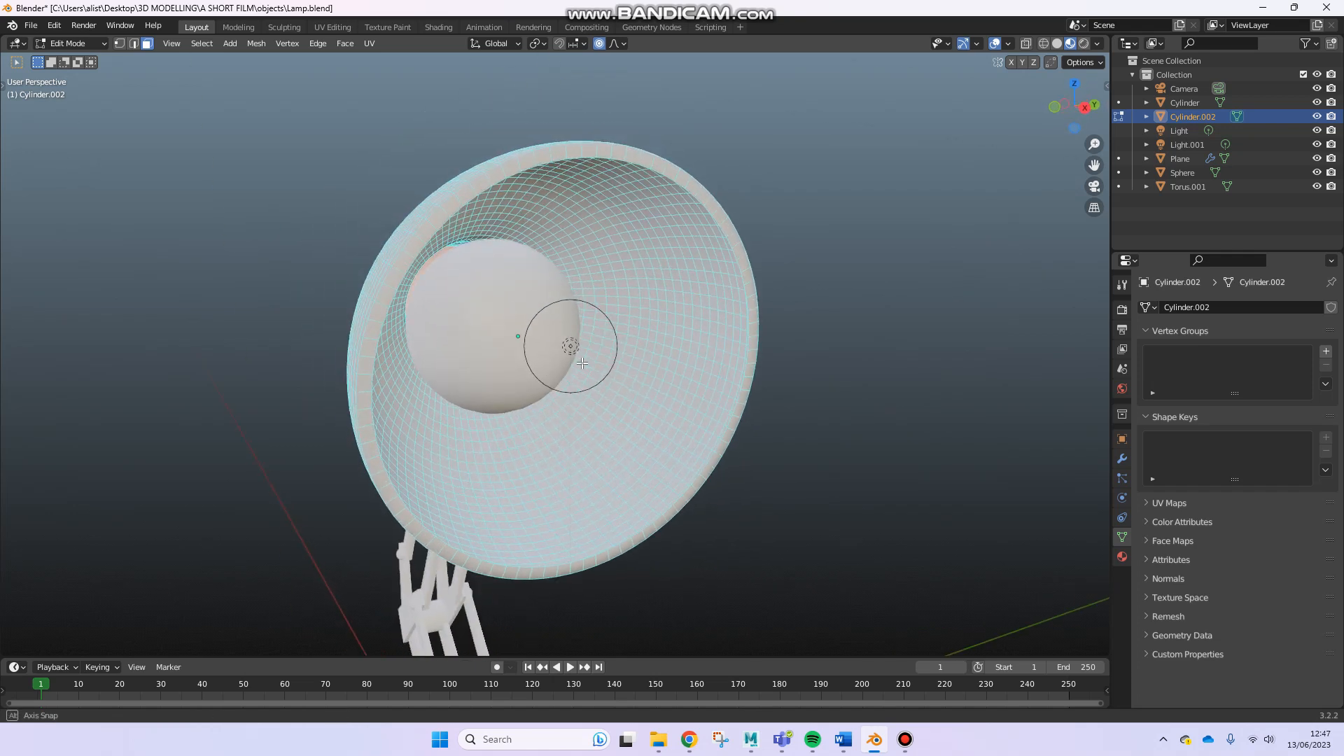
pyautogui.moveTo(438, 357); pyautogui.dragTo(455, 344, button='middle')
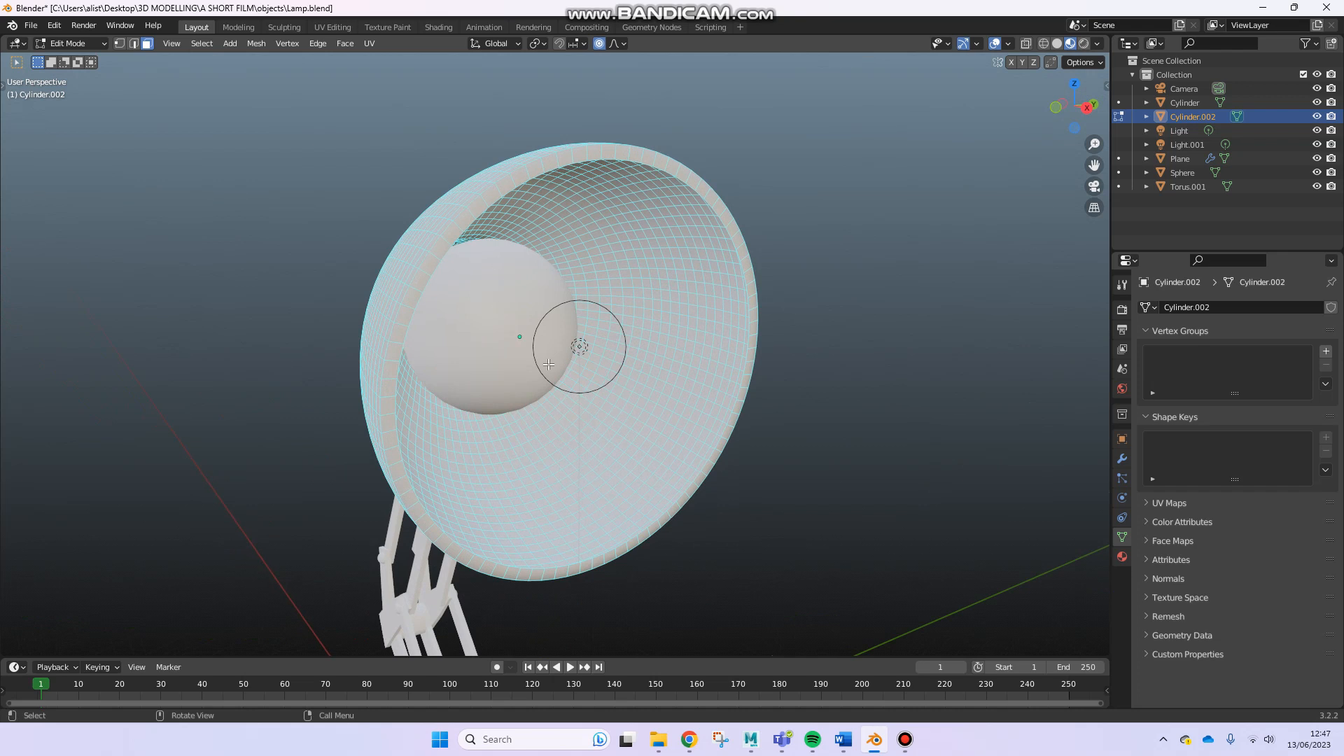
pyautogui.moveTo(614, 344); pyautogui.dragTo(397, 306, button='middle')
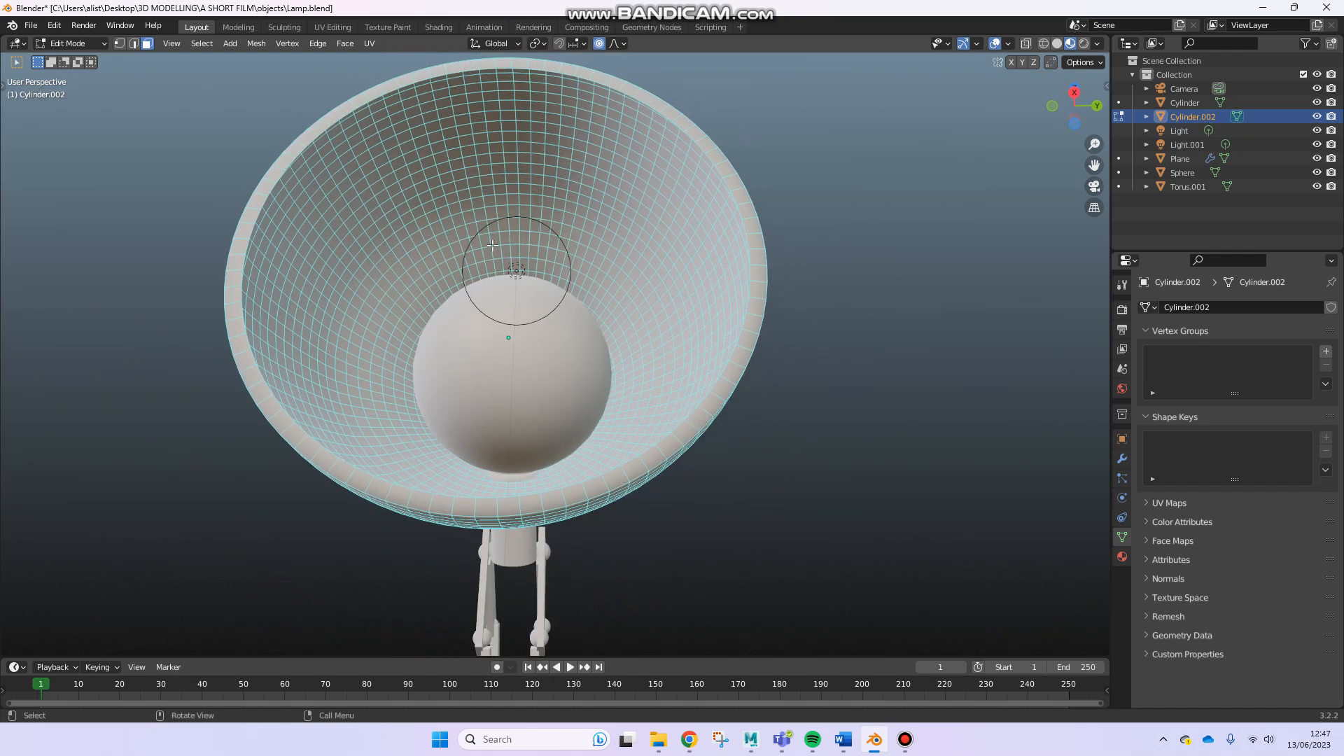
pyautogui.moveTo(459, 246); pyautogui.dragTo(578, 231, button='middle')
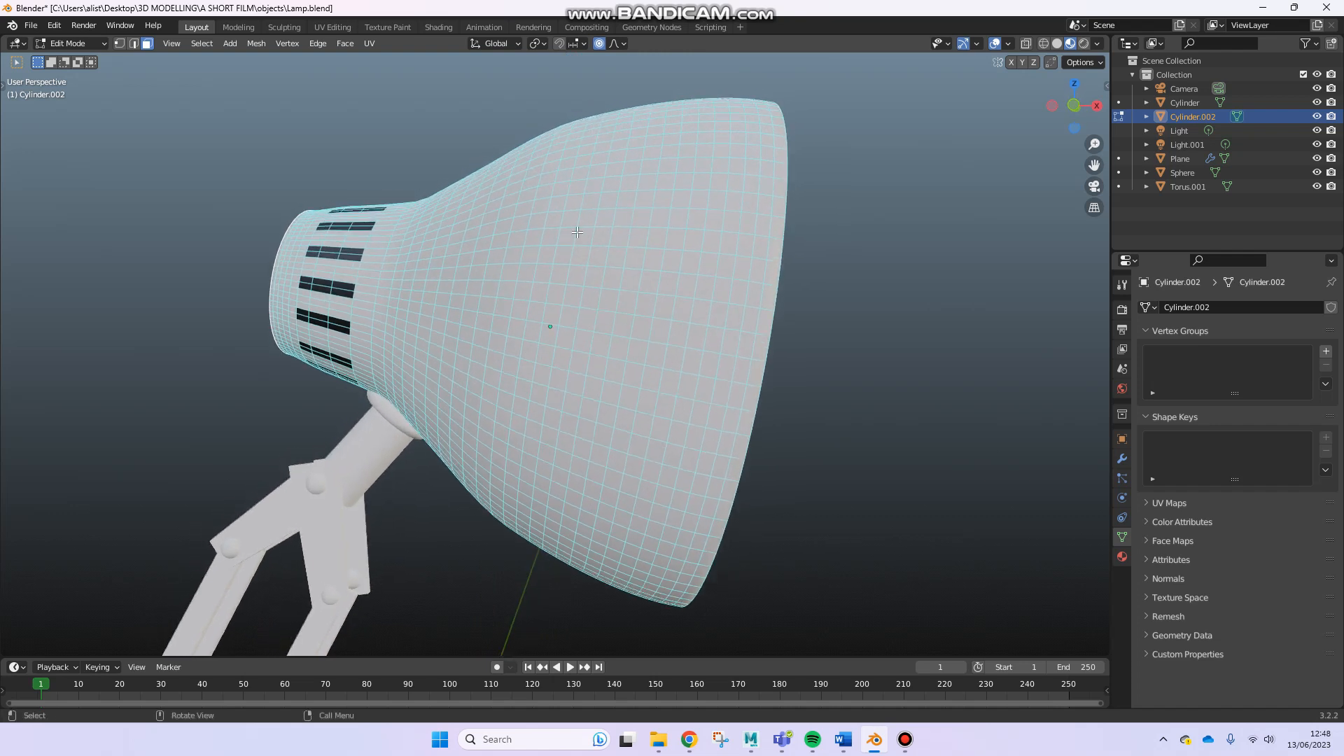
# Try moving a single edge on the side of the lampshade, then undo the move
pyautogui.rightClick(578, 230)
pyautogui.keyDown('ctrl'); pyautogui.click(514, 287); pyautogui.keyUp('ctrl')
pyautogui.hotkey('ctrl', 'z')
pyautogui.moveTo(497, 281); pyautogui.dragTo(548, 268, button='middle')
pyautogui.scroll(-1, 468, 312)
pyautogui.press('g')
pyautogui.click(538, 325)
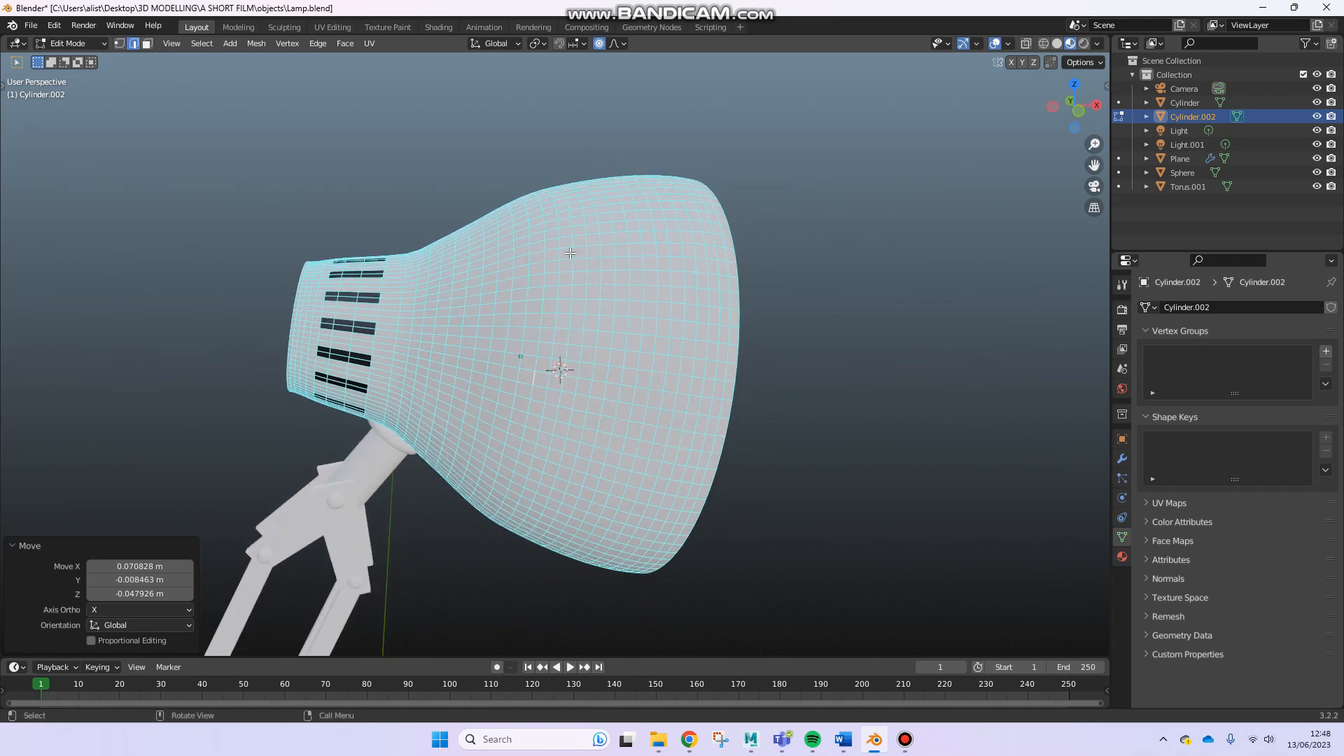
pyautogui.hotkey('ctrl', 'z')
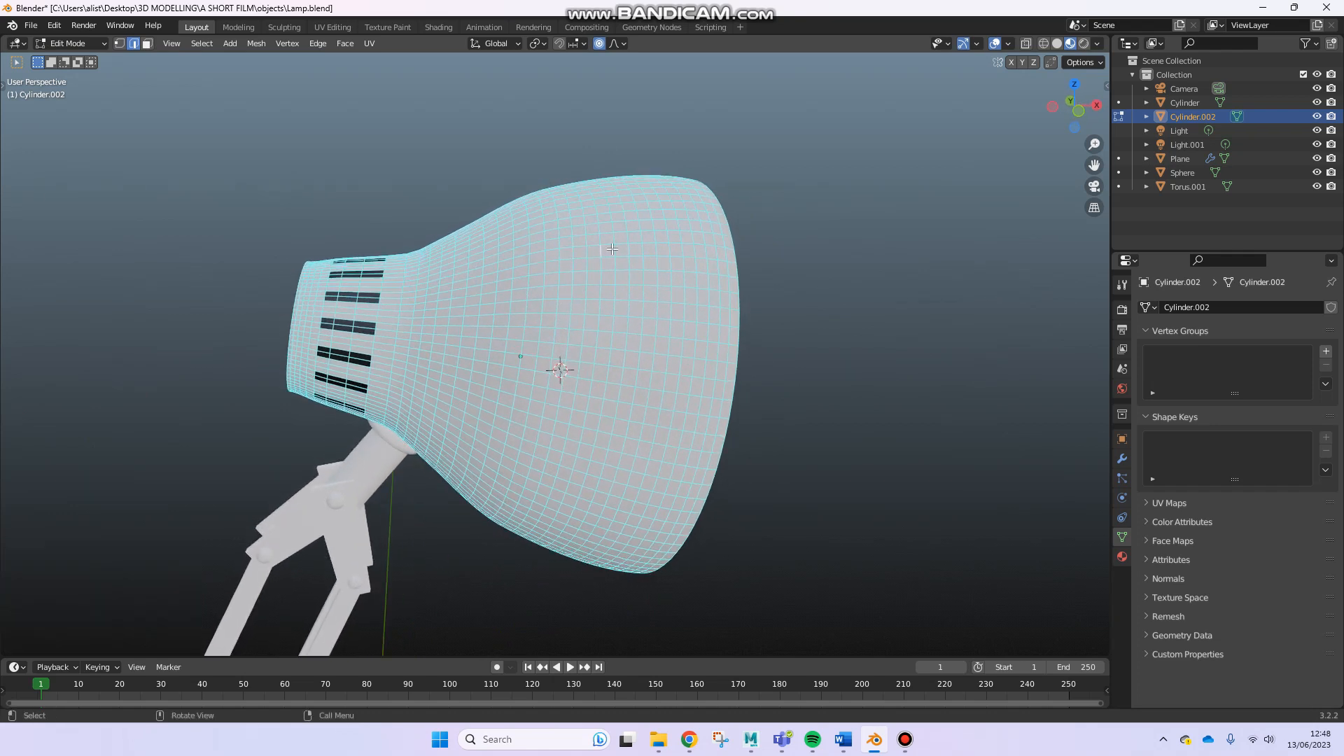
# Examine the lampshade's mesh from the open front, the side and the neck where it meets the arm
pyautogui.moveTo(611, 295); pyautogui.dragTo(539, 271, button='middle')
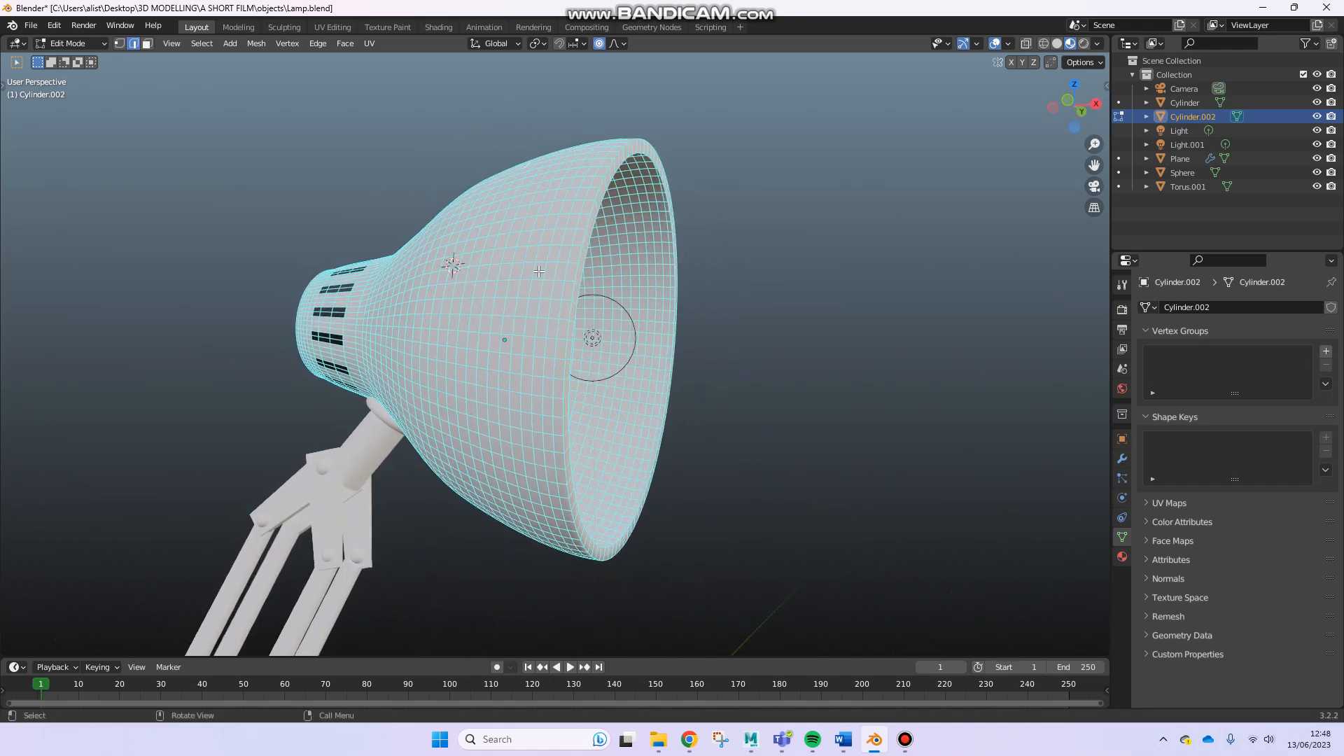
pyautogui.moveTo(458, 359); pyautogui.dragTo(467, 428, button='middle')
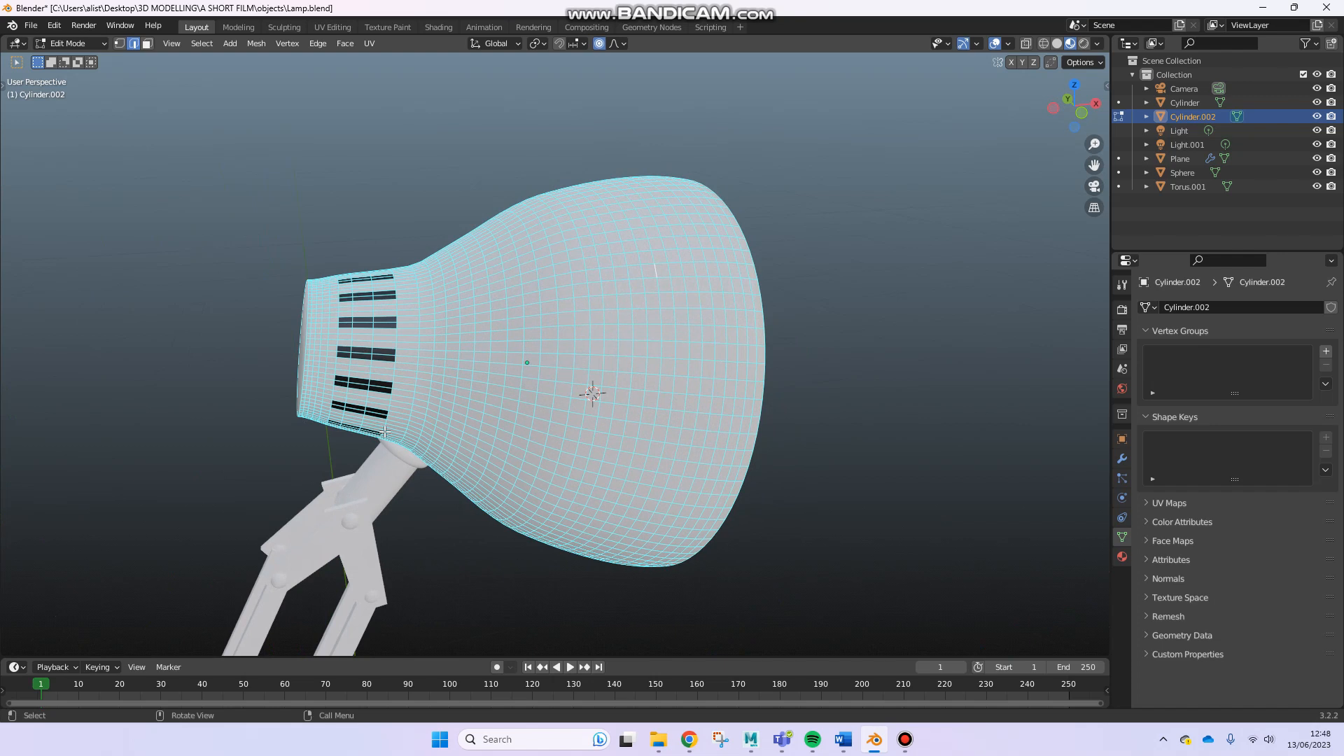
pyautogui.moveTo(442, 397); pyautogui.dragTo(607, 332, button='middle')
pyautogui.moveTo(524, 362); pyautogui.dragTo(723, 264, button='middle')
pyautogui.scroll(5, 520, 366)
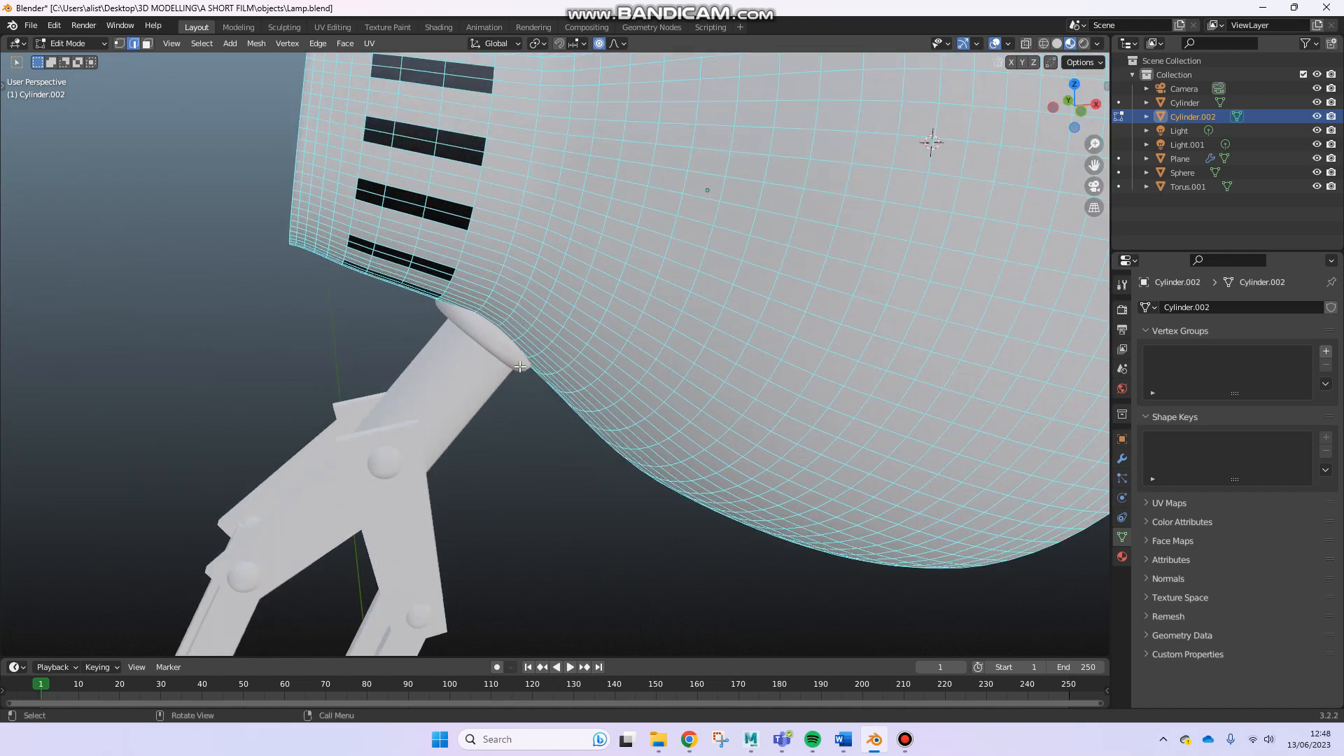
pyautogui.scroll(-3, 520, 367)
# Select the ring joining the arm to the lampshade and inspect its mesh in Edit Mode from several angles
pyautogui.press('Tab')
pyautogui.click(565, 313)
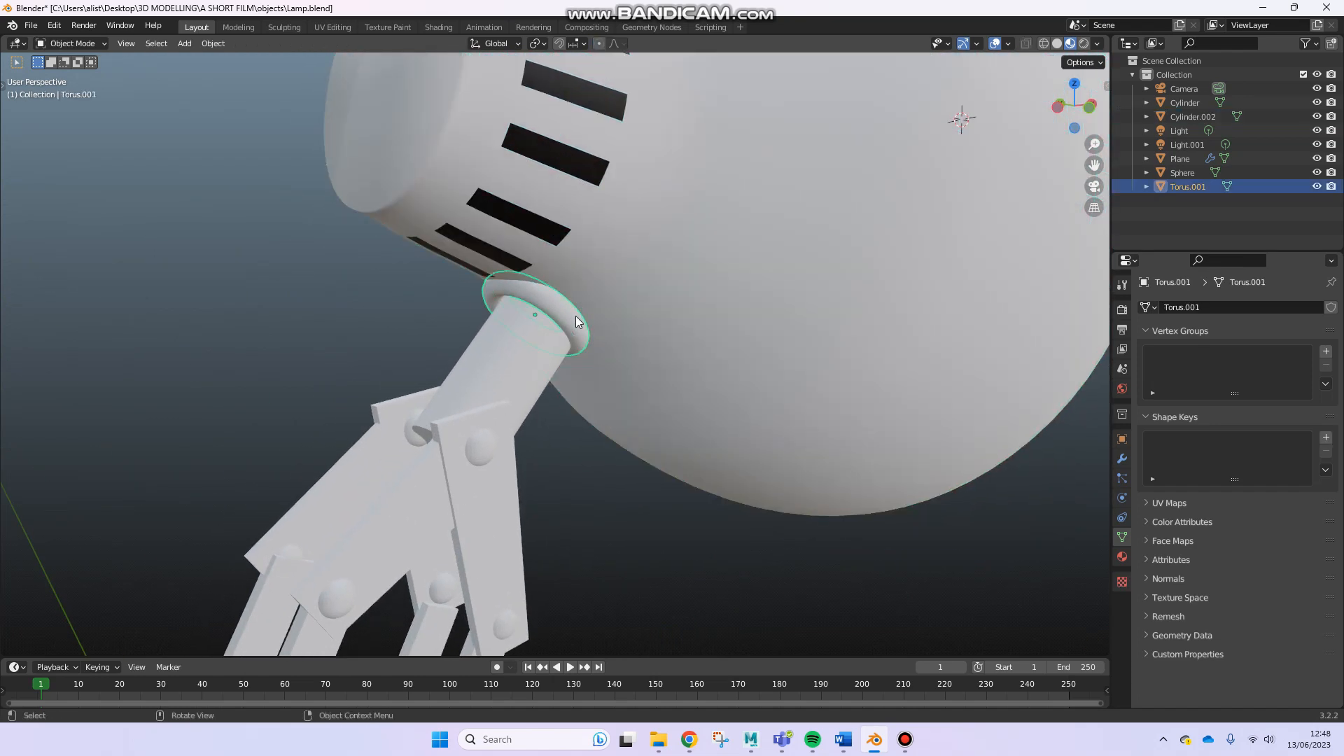
pyautogui.press('Tab')
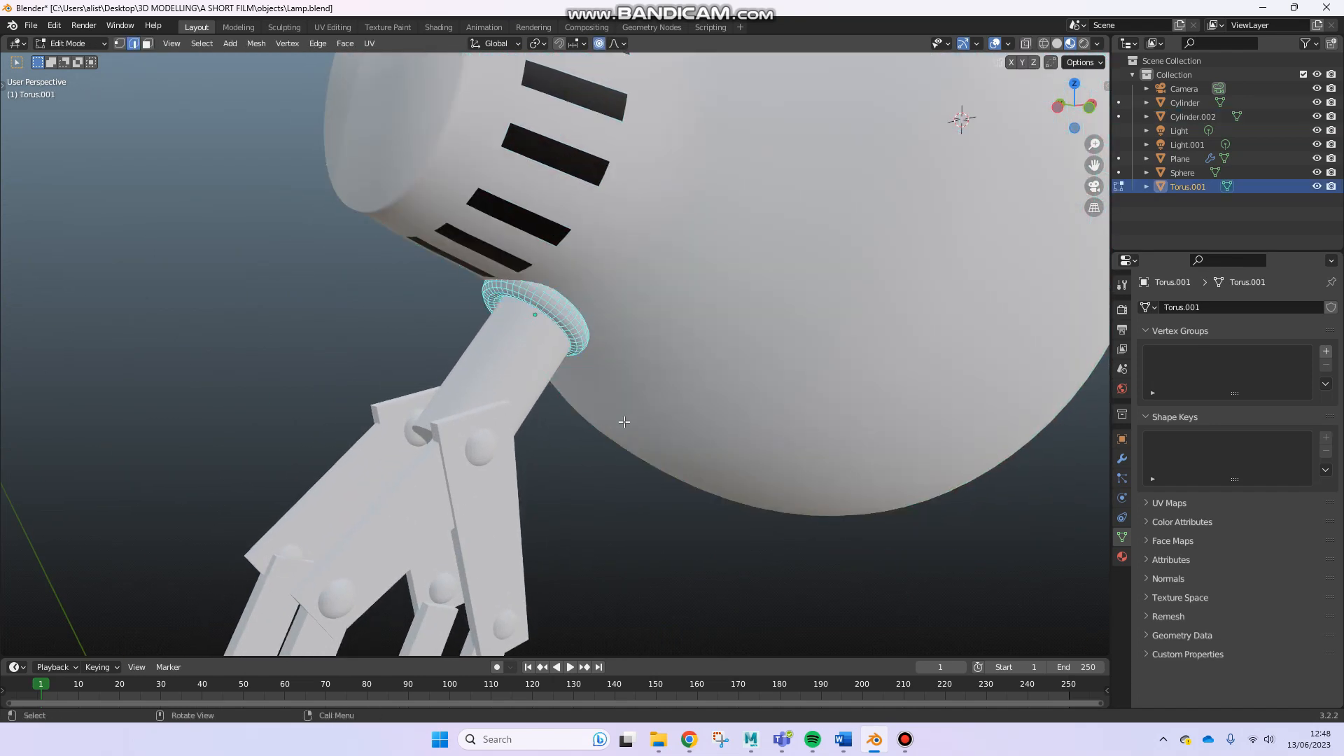
pyautogui.moveTo(585, 361); pyautogui.dragTo(542, 357, button='middle')
pyautogui.moveTo(445, 370)
pyautogui.mouseDown(button='middle')
pyautogui.moveTo(966, 99)
pyautogui.moveTo(700, 254)
pyautogui.moveTo(706, 324)
pyautogui.moveTo(453, 351)
pyautogui.mouseUp(button='middle')
pyautogui.moveTo(495, 309); pyautogui.dragTo(547, 328, button='middle')
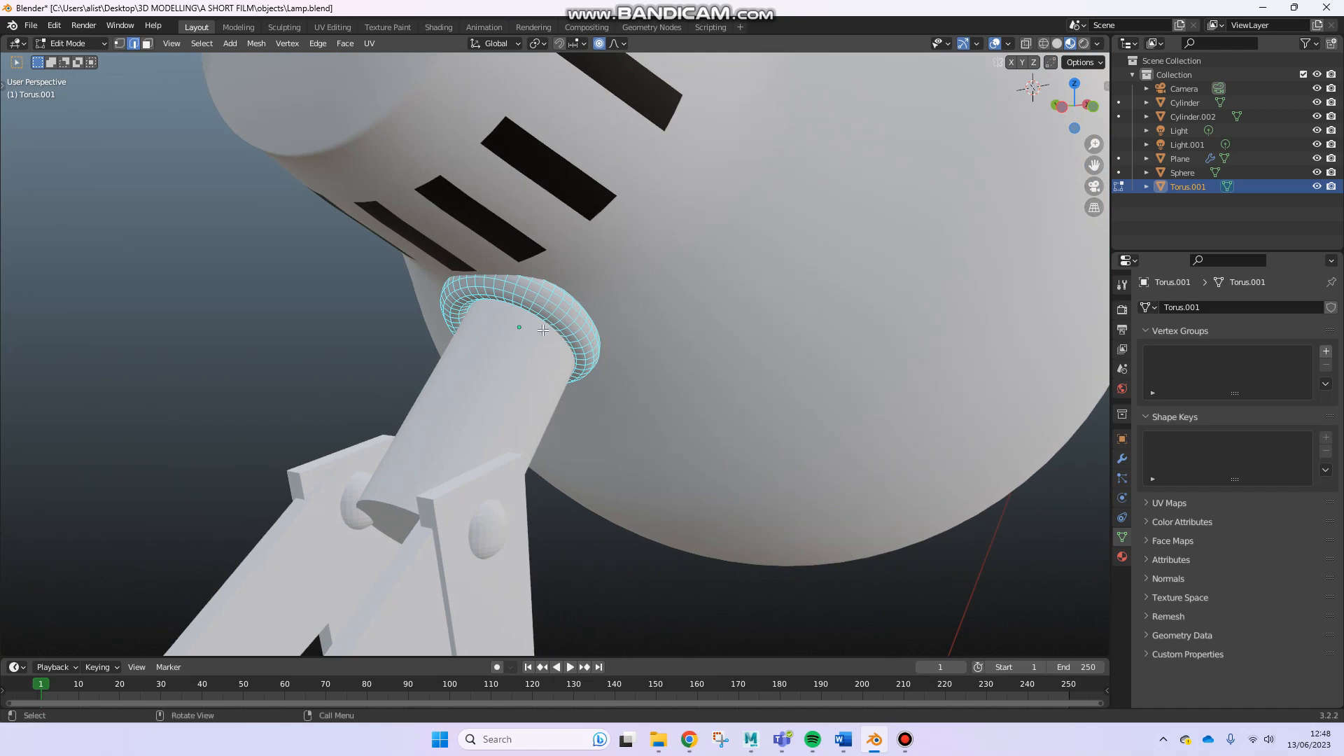
pyautogui.moveTo(580, 336); pyautogui.dragTo(552, 317, button='middle')
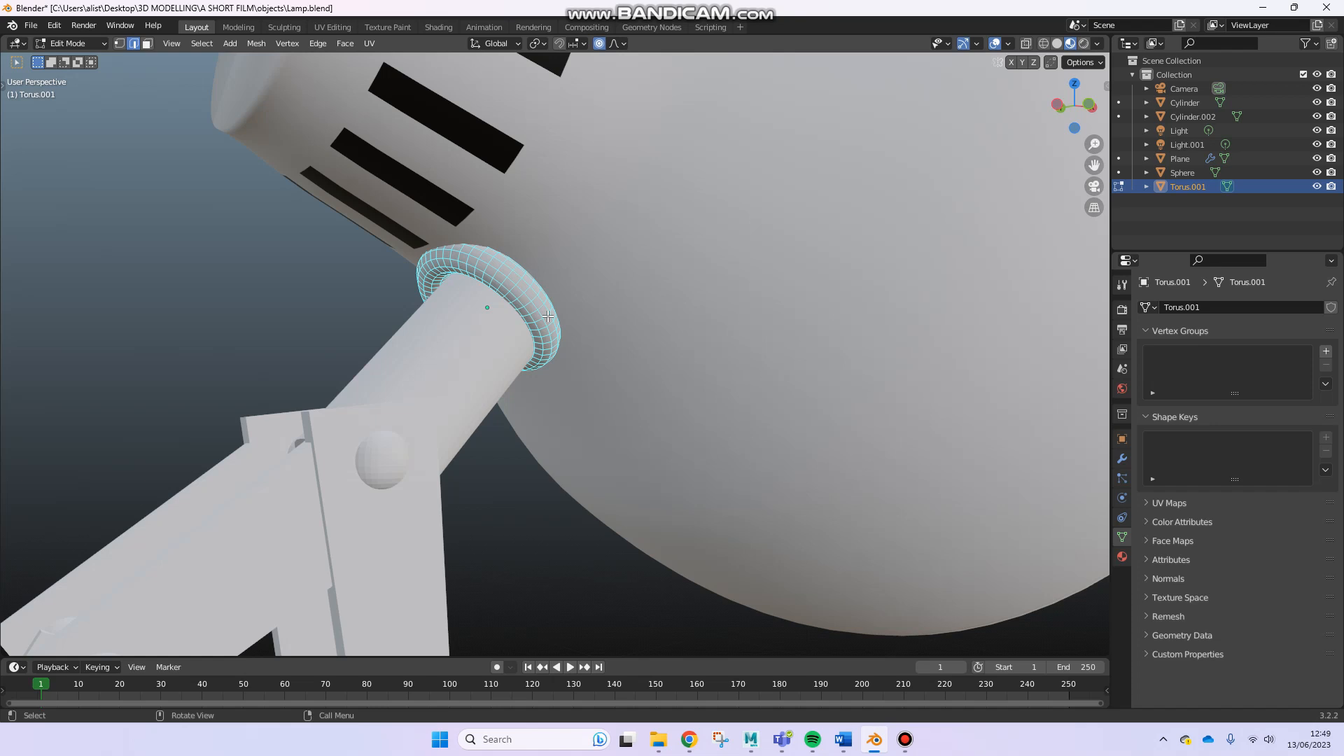
pyautogui.moveTo(522, 346); pyautogui.dragTo(563, 329, button='middle')
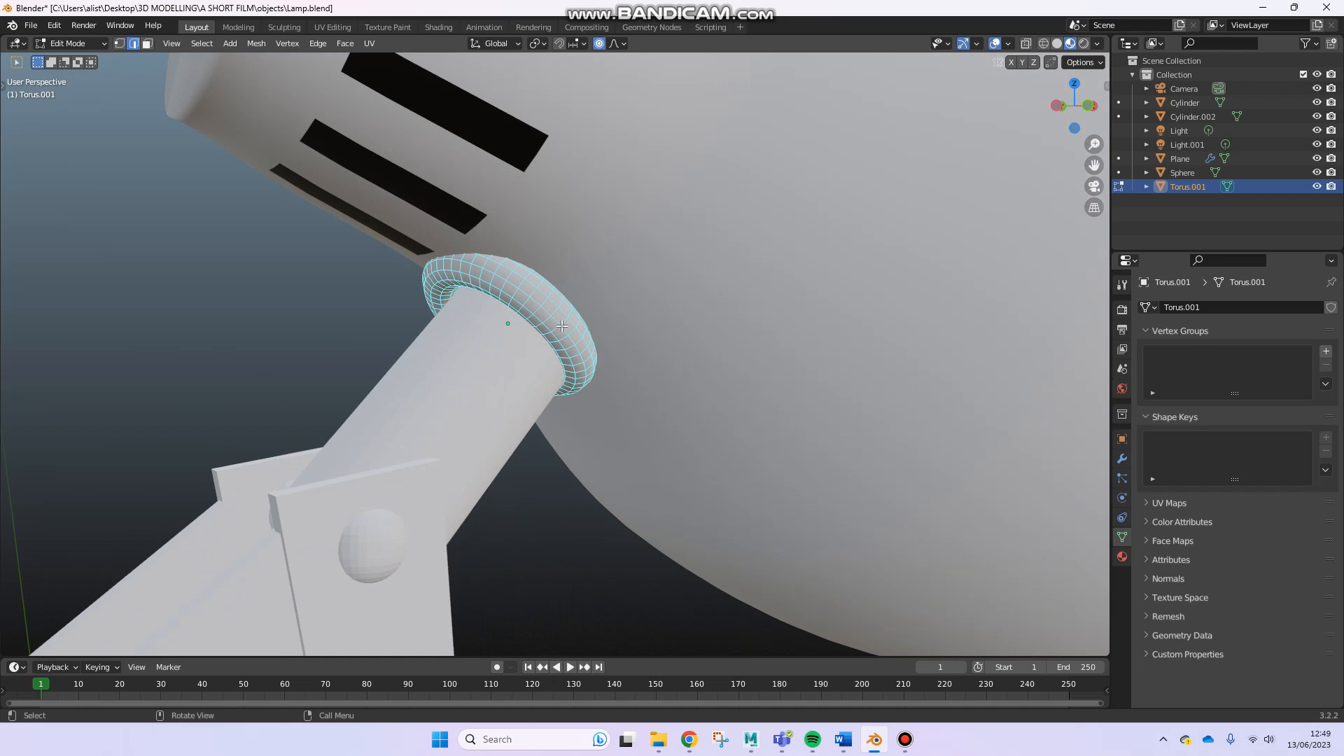
pyautogui.press('Tab')
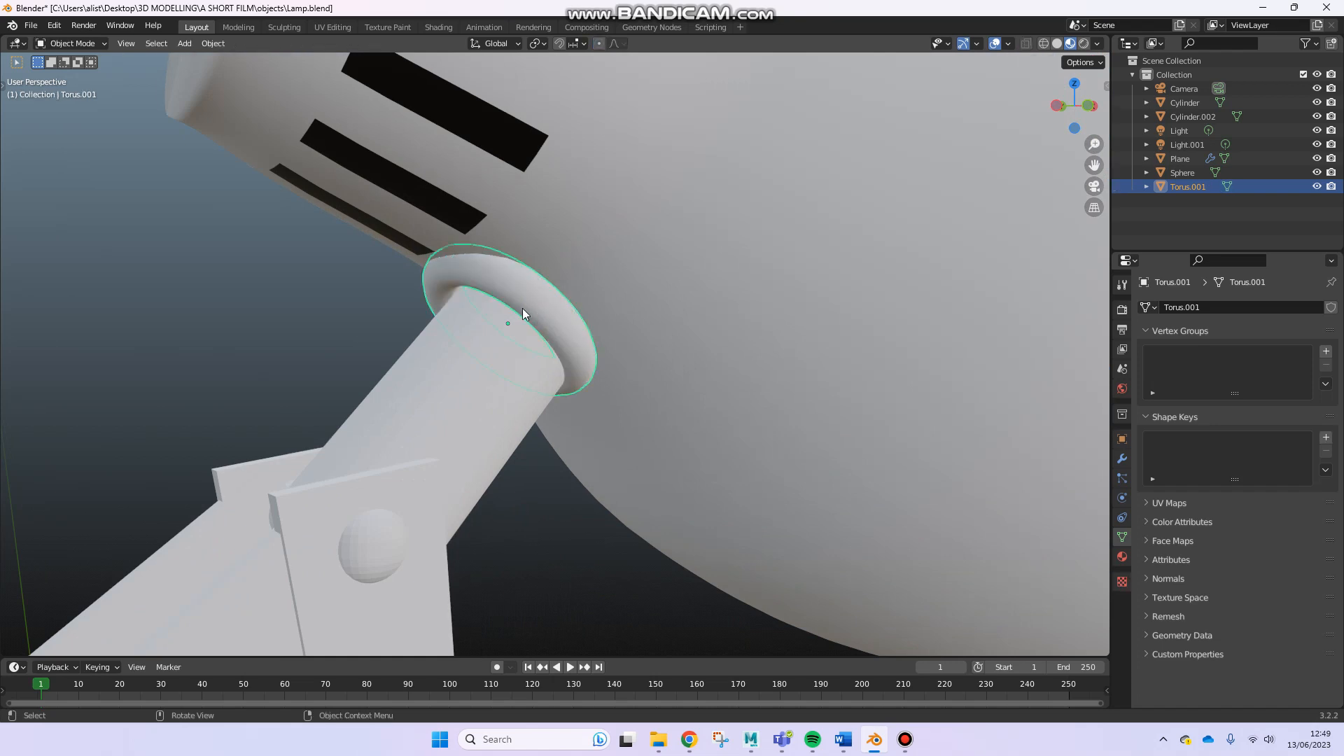
# Select the lamp's arm and inspect the mesh of its upper bracket and round bolts in Edit Mode
pyautogui.moveTo(522, 308)
pyautogui.mouseDown(button='middle')
pyautogui.moveTo(783, 288)
pyautogui.moveTo(737, 268)
pyautogui.moveTo(473, 308)
pyautogui.moveTo(497, 313)
pyautogui.moveTo(624, 219)
pyautogui.moveTo(619, 312)
pyautogui.moveTo(665, 320)
pyautogui.moveTo(624, 329)
pyautogui.moveTo(522, 308)
pyautogui.mouseUp(button='middle')
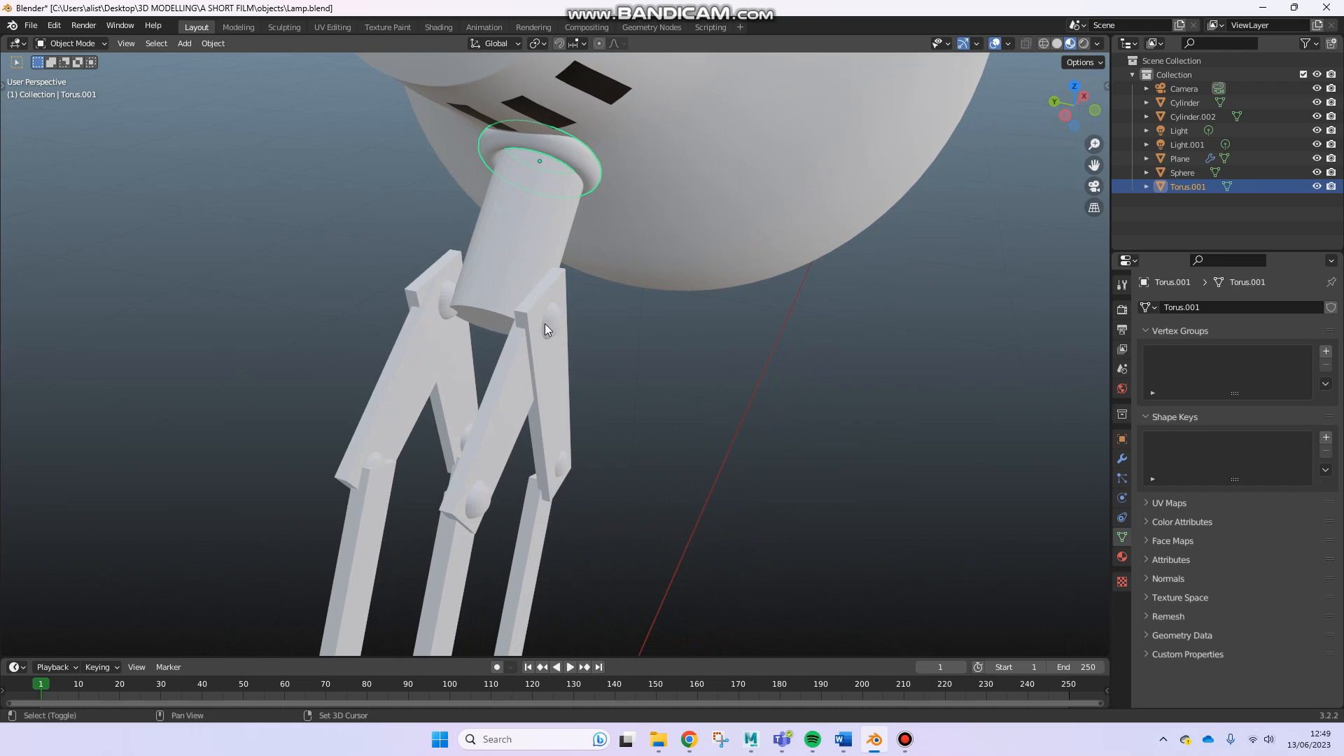
pyautogui.click(552, 322)
pyautogui.scroll(3, 543, 314)
pyautogui.scroll(-1, 537, 312)
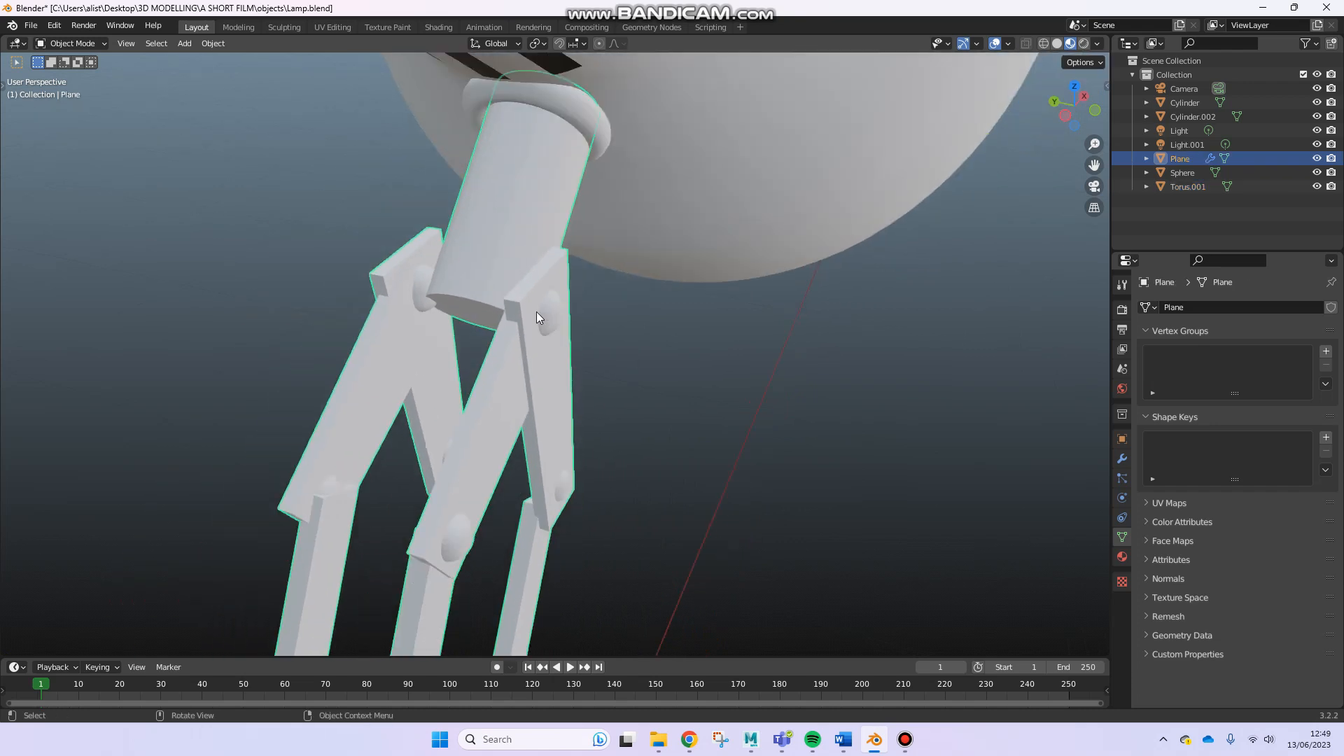
pyautogui.press('Tab')
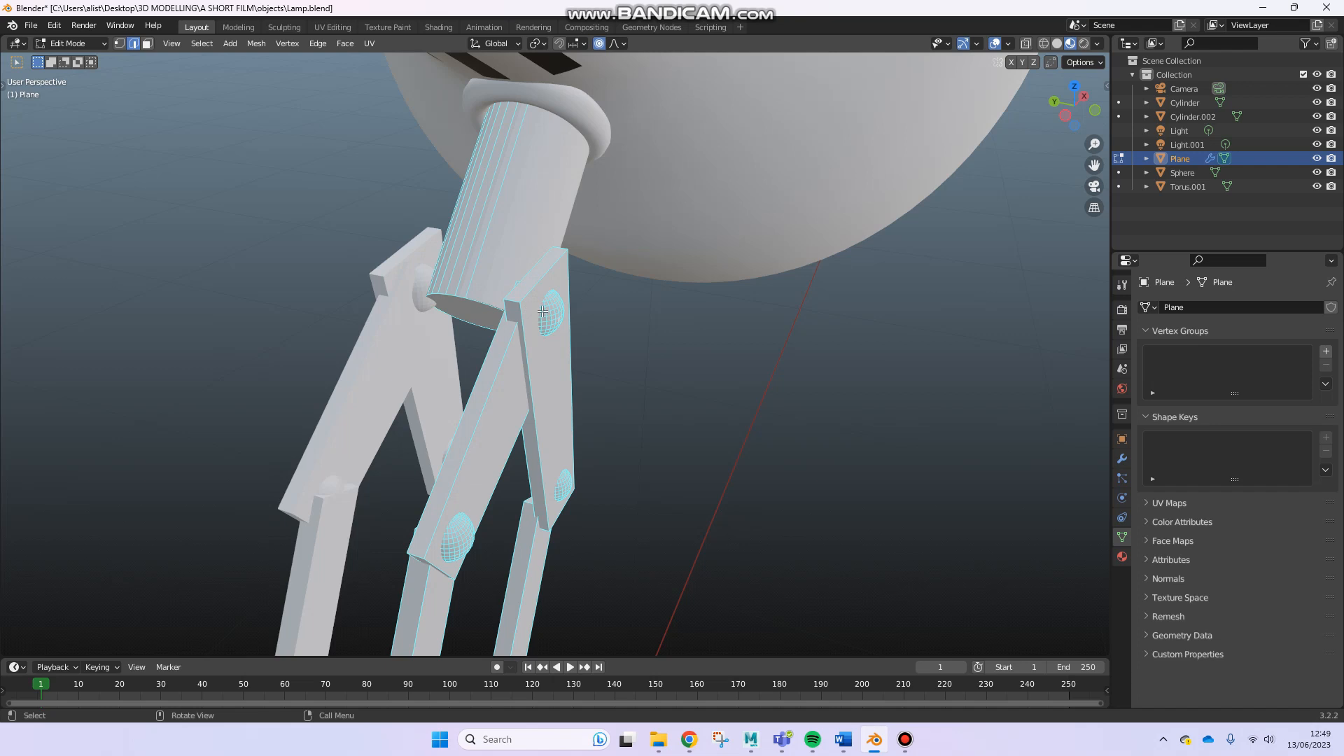
pyautogui.moveTo(485, 236); pyautogui.dragTo(481, 291, button='middle')
pyautogui.rightClick(516, 315)
pyautogui.moveTo(519, 286)
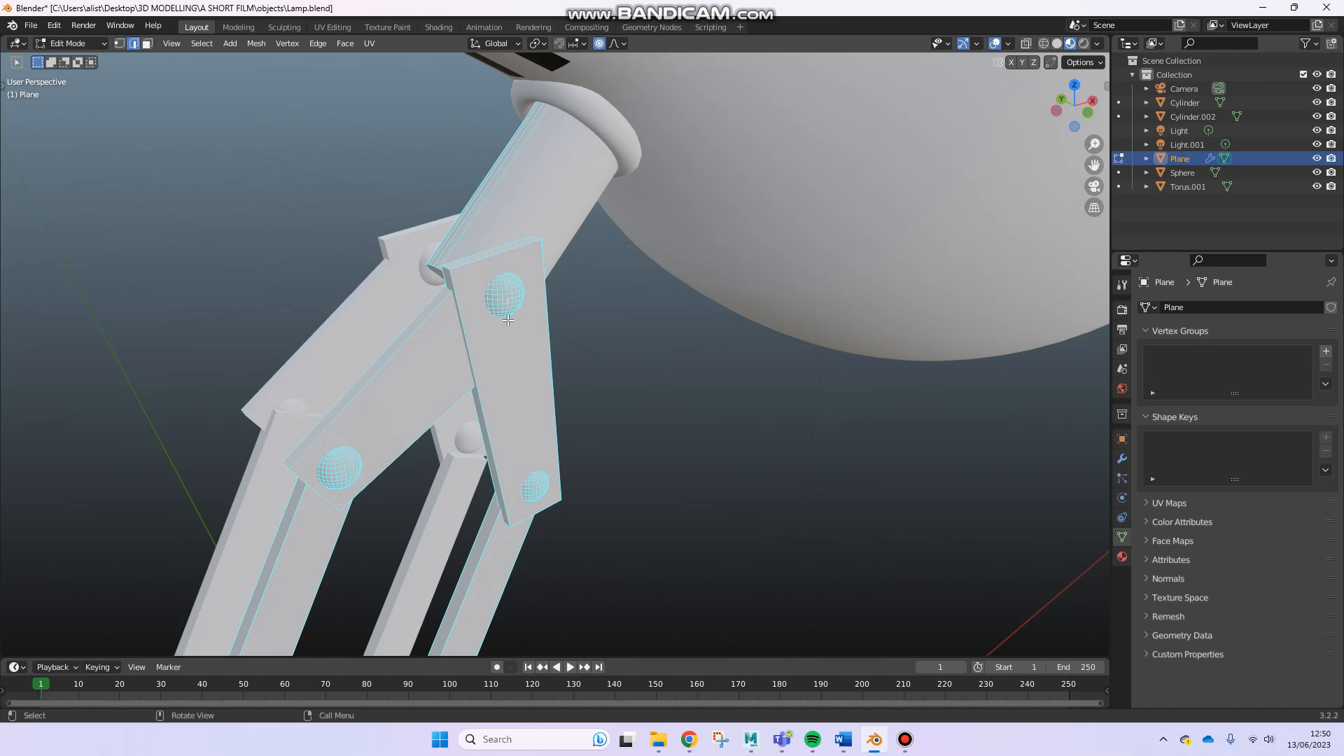
pyautogui.press('Tab')
# Select the lamp's round base and inspect its mesh in Edit Mode, then return to Object Mode
pyautogui.moveTo(524, 304); pyautogui.dragTo(477, 252, button='middle')
pyautogui.moveTo(440, 343); pyautogui.dragTo(389, 281, button='middle')
pyautogui.keyDown('shift'); pyautogui.moveTo(387, 371); pyautogui.dragTo(422, 267, button='middle'); pyautogui.keyUp('shift')
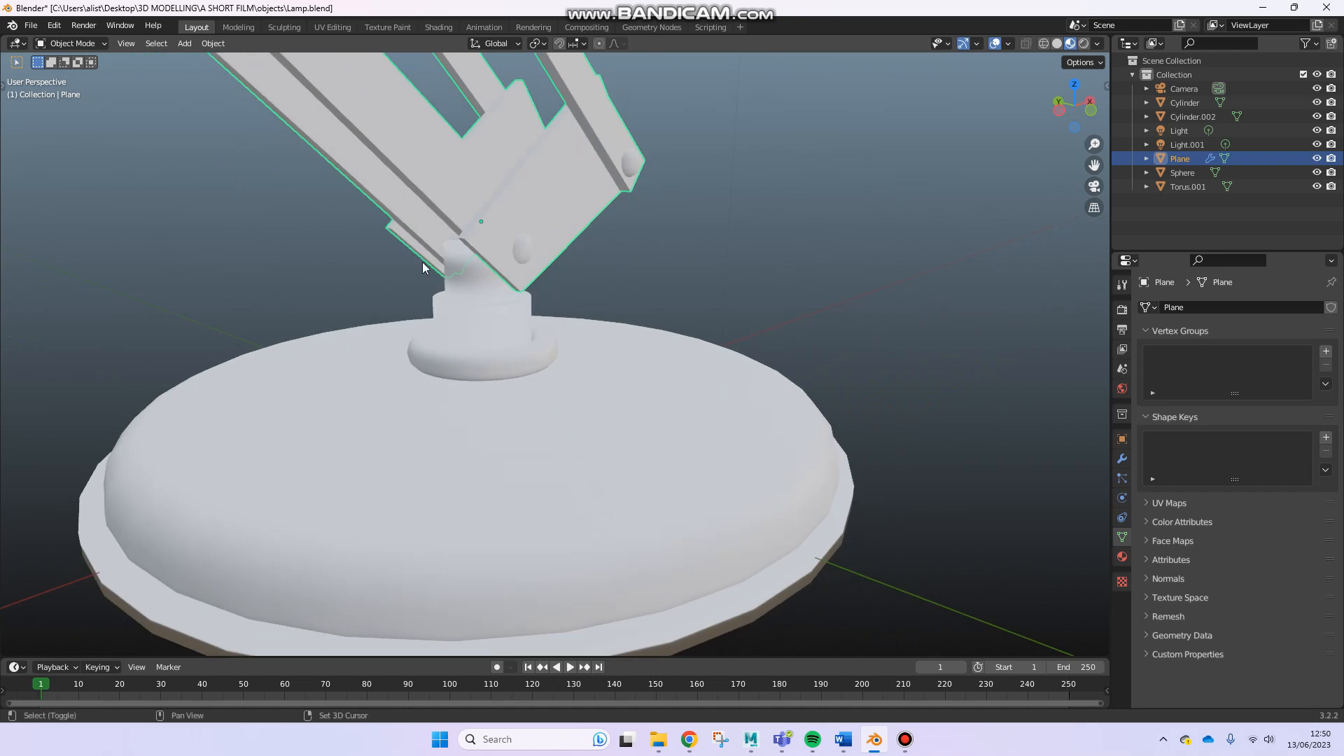
pyautogui.moveTo(431, 354); pyautogui.dragTo(543, 365, button='middle')
pyautogui.click(543, 365)
pyautogui.press('Tab')
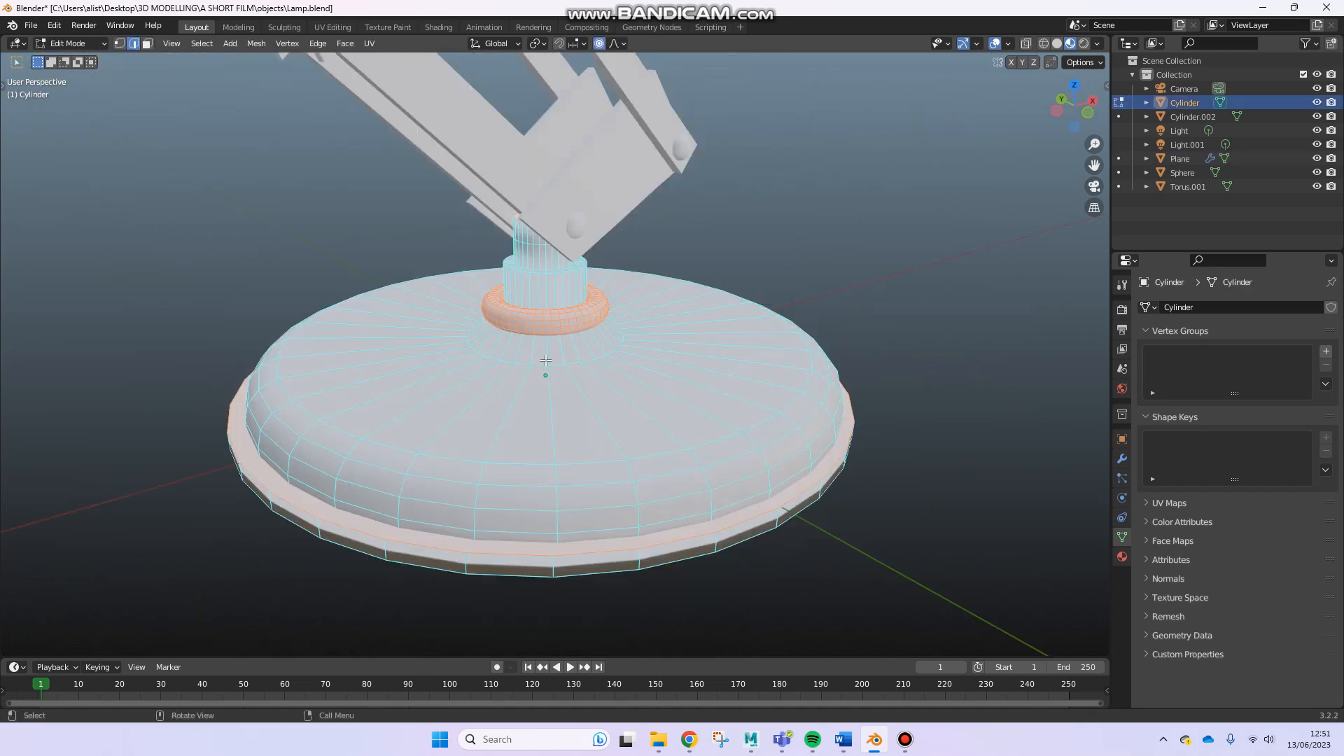
pyautogui.moveTo(536, 403); pyautogui.dragTo(530, 384, button='middle')
pyautogui.press('Tab')
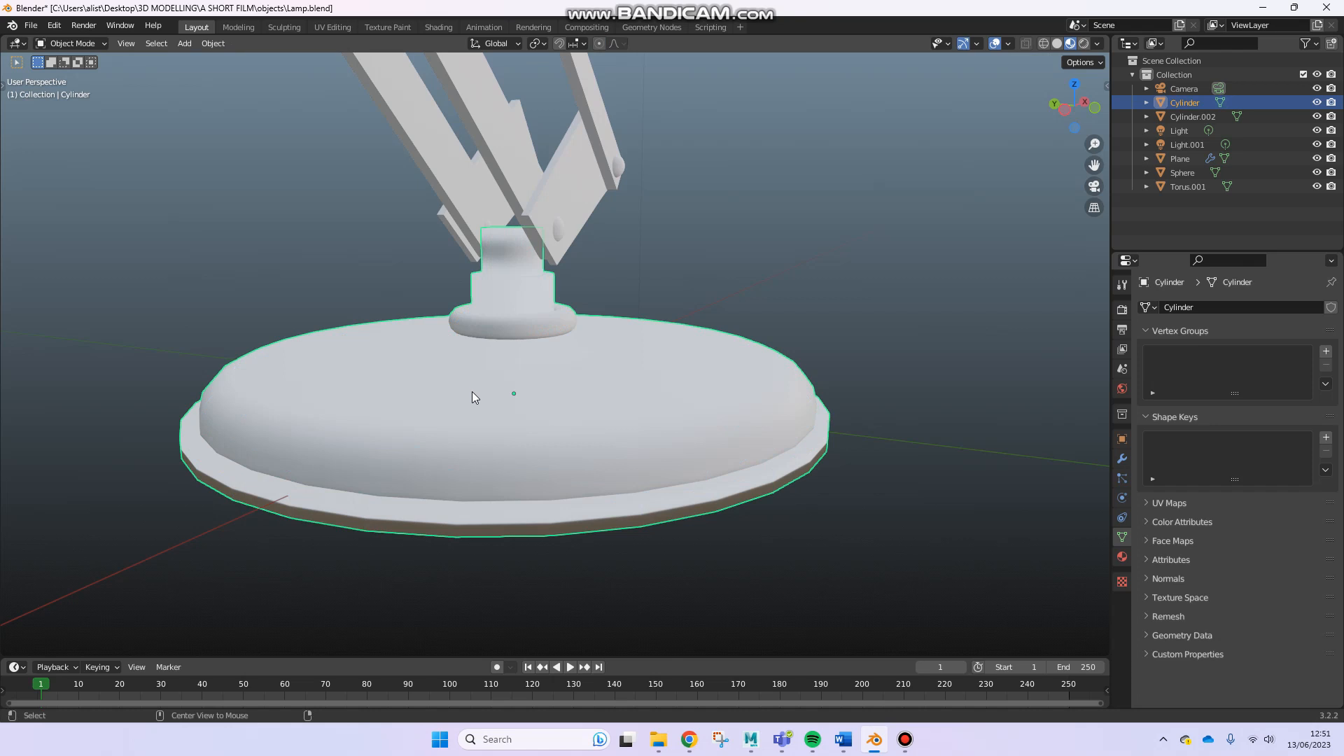
# Examine the stem and ring on top of the lamp base up close, in both Edit Mode and Object Mode
pyautogui.scroll(3, 501, 464)
pyautogui.moveTo(476, 347); pyautogui.dragTo(838, 298, button='middle')
pyautogui.press('Tab')
pyautogui.moveTo(645, 280); pyautogui.dragTo(454, 348, button='middle')
pyautogui.scroll(3, 507, 370)
pyautogui.press('Tab')
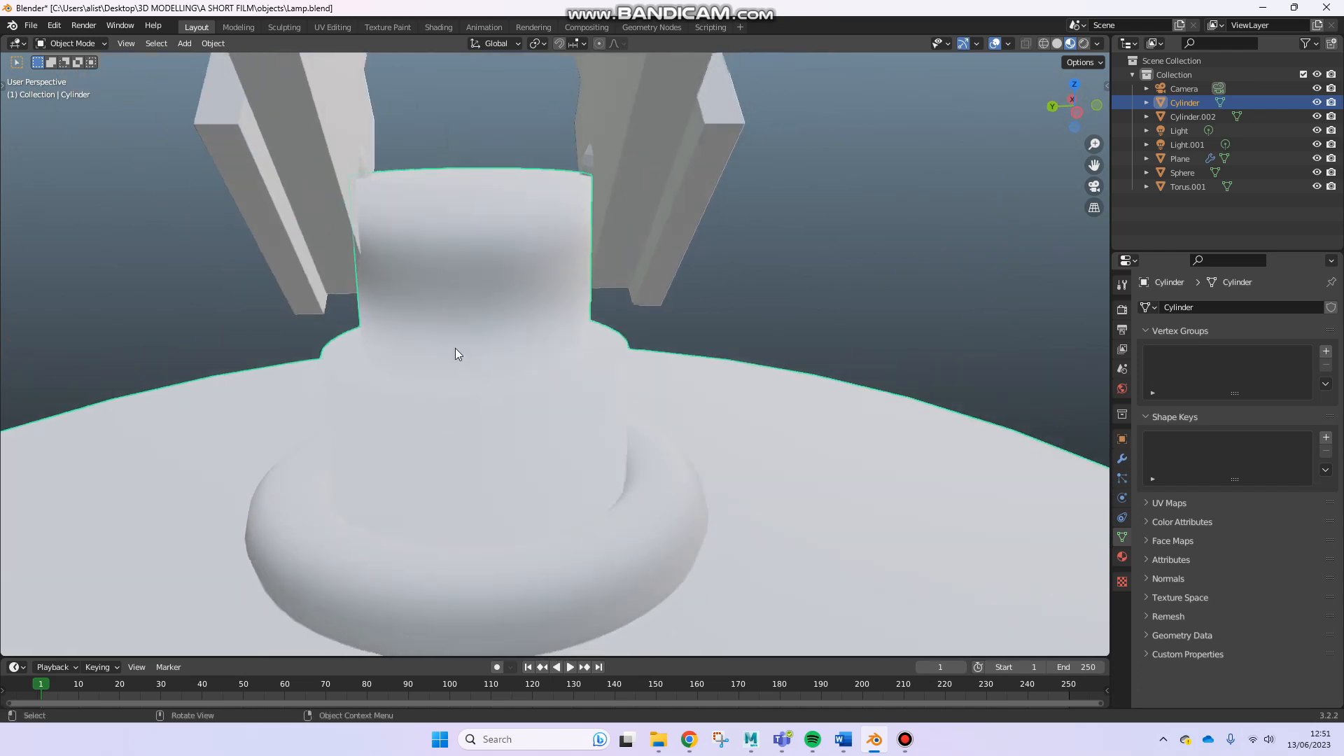
pyautogui.moveTo(468, 193); pyautogui.dragTo(466, 262, button='middle')
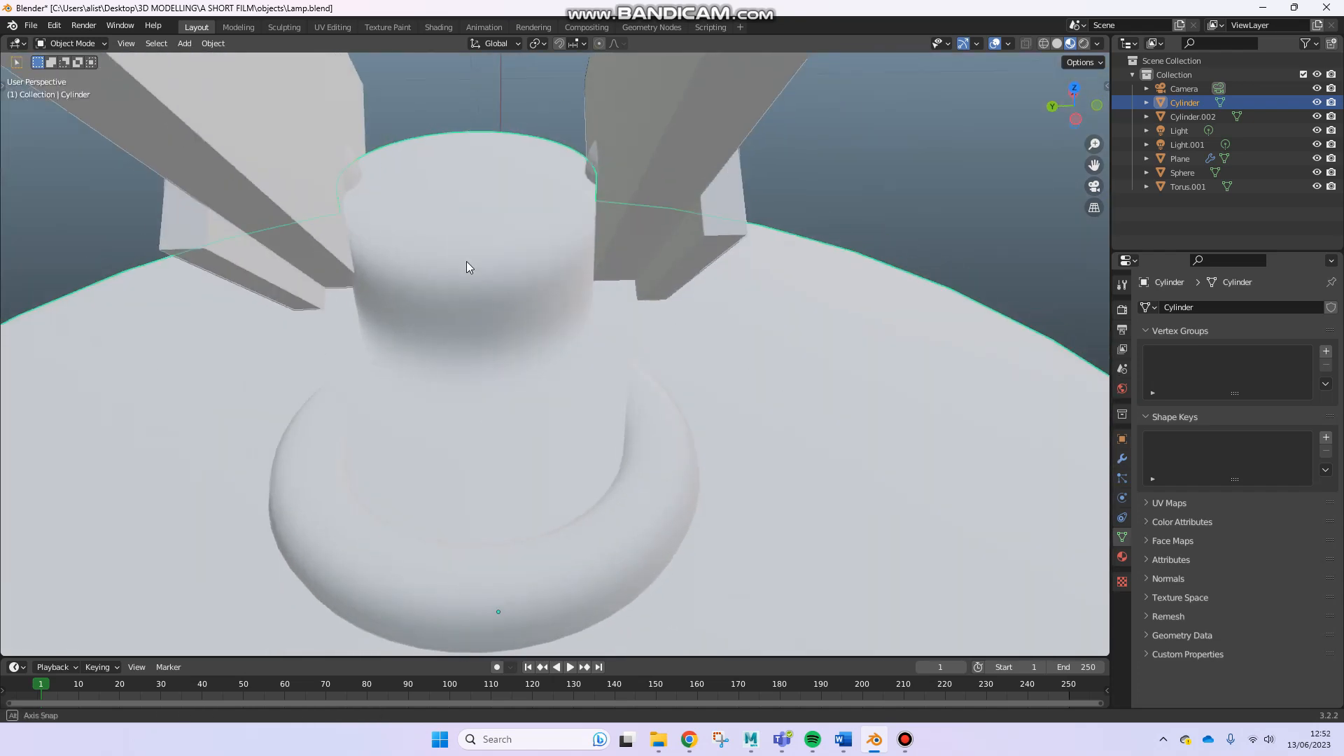
# Inspect the edges of the stem on the lamp base in Edit Mode from several angles, then return to Object Mode
pyautogui.press('Tab')
pyautogui.click(525, 226)
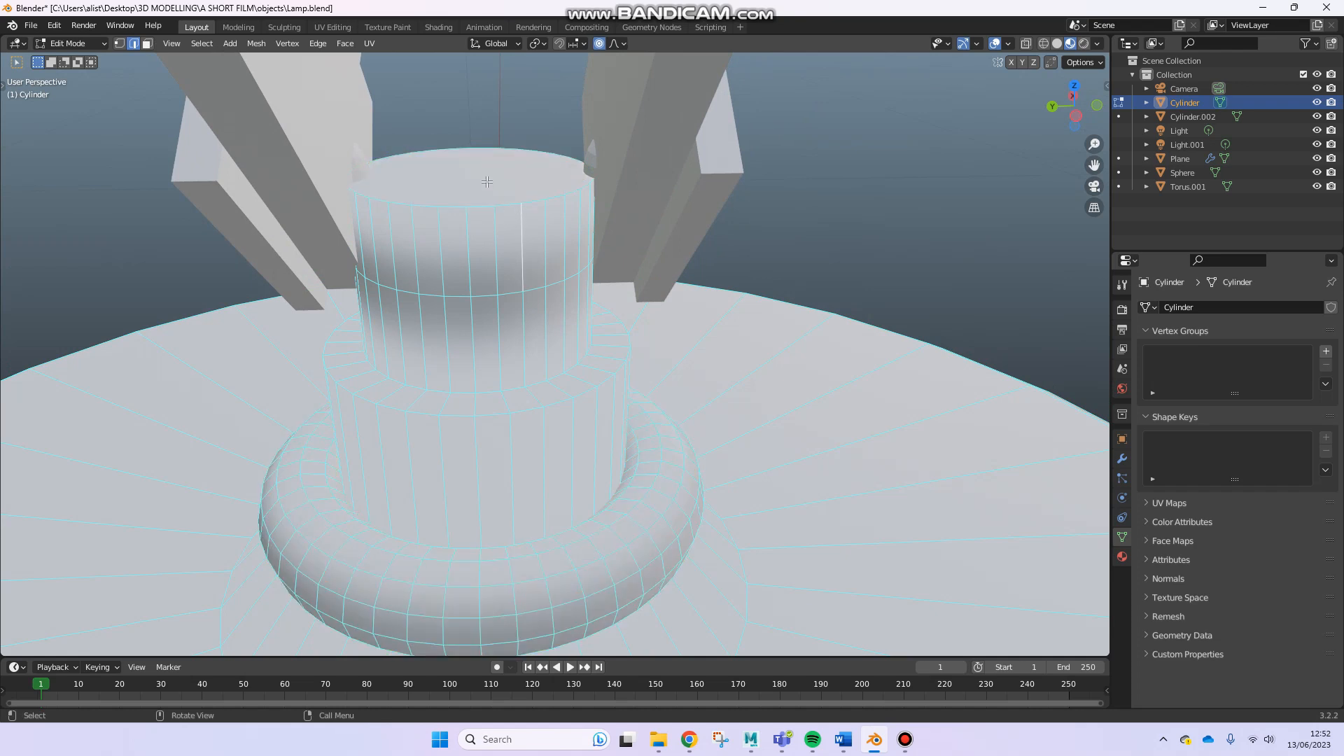
pyautogui.moveTo(490, 290); pyautogui.dragTo(502, 325, button='middle')
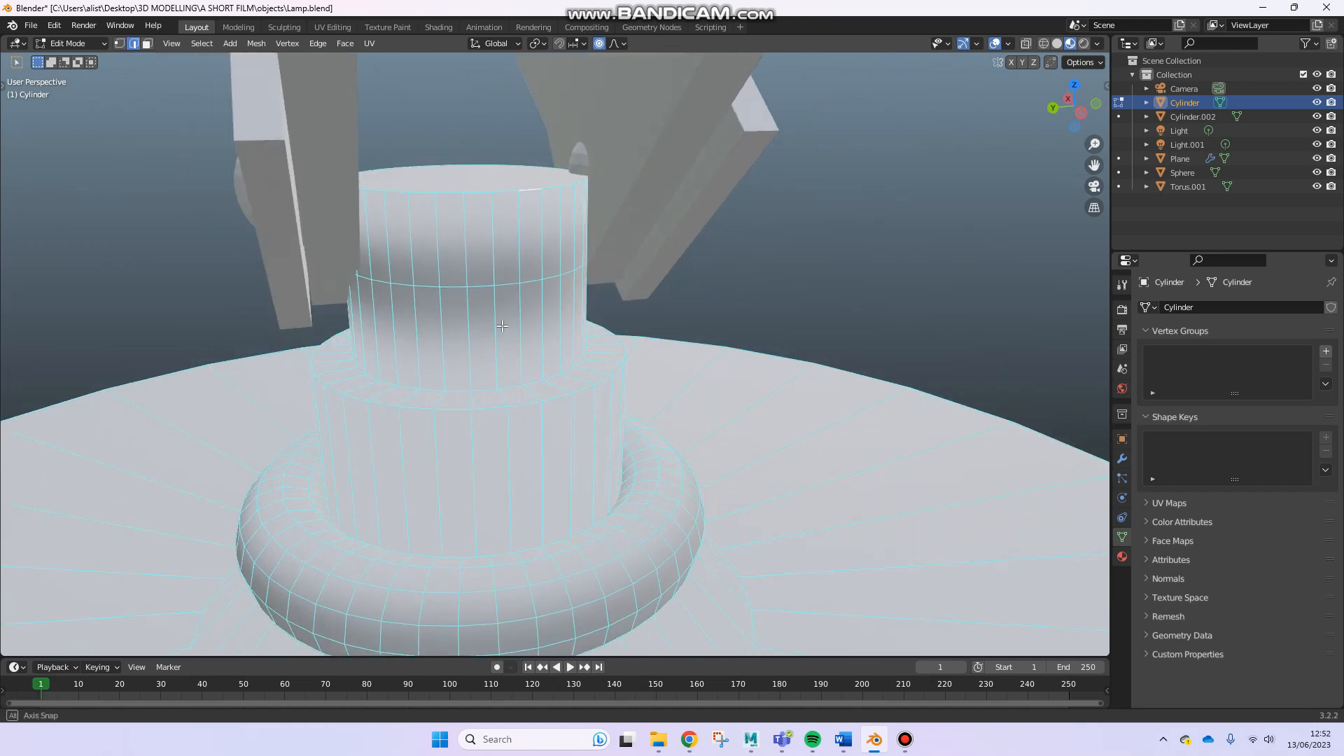
pyautogui.moveTo(482, 281); pyautogui.dragTo(562, 285, button='middle')
pyautogui.press('Tab')
pyautogui.click(543, 334)
pyautogui.press('Tab')
pyautogui.moveTo(647, 358); pyautogui.dragTo(380, 378, button='middle')
pyautogui.press('Tab')
pyautogui.scroll(-4, 675, 315)
pyautogui.scroll(4, 543, 342)
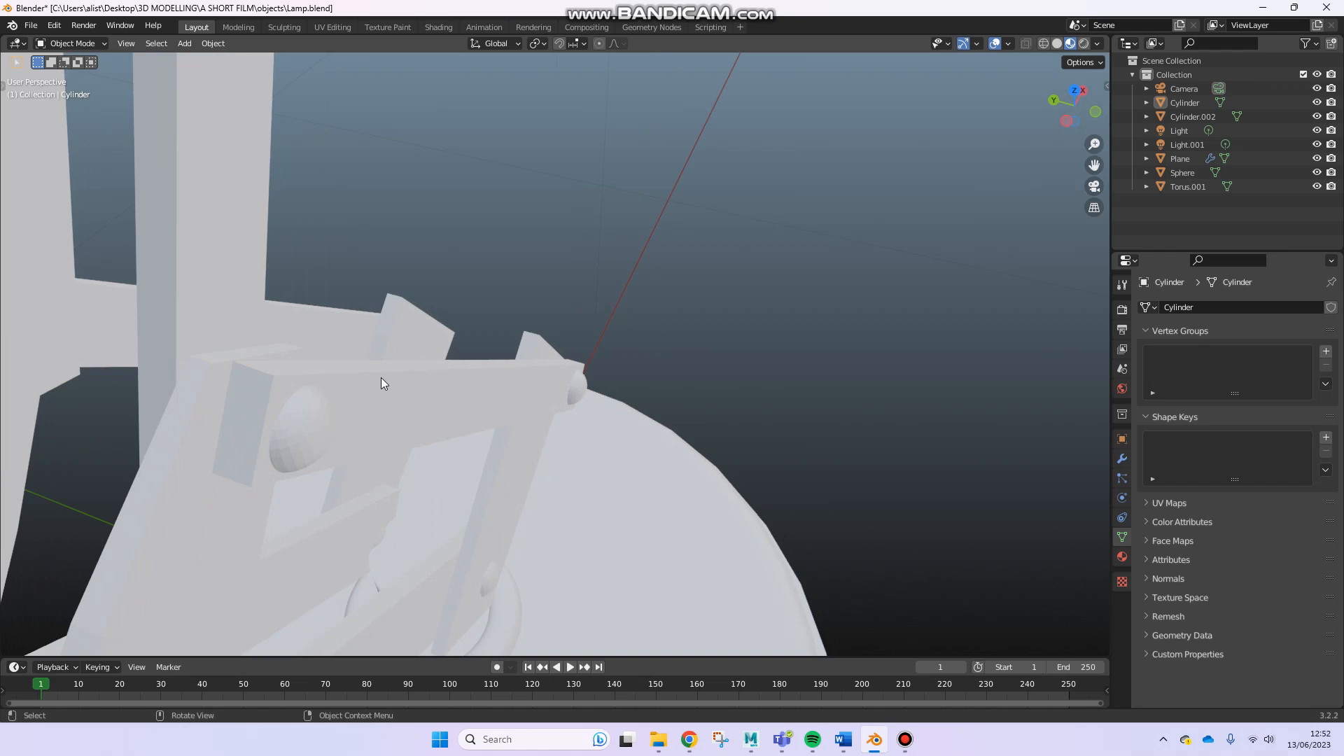
# Select the lamp's arm, check its mesh in Edit Mode, and examine the lower bars from several sides in Object Mode
pyautogui.click(413, 390)
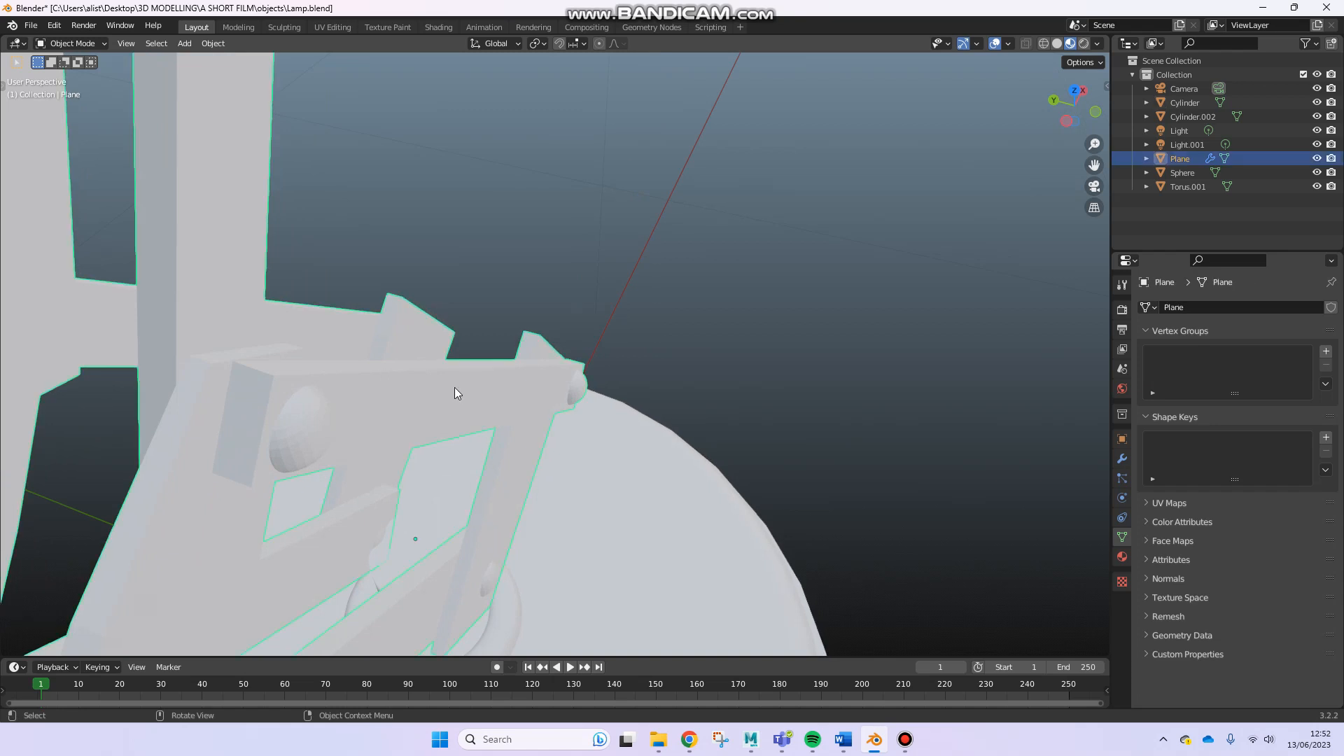
pyautogui.press('Tab')
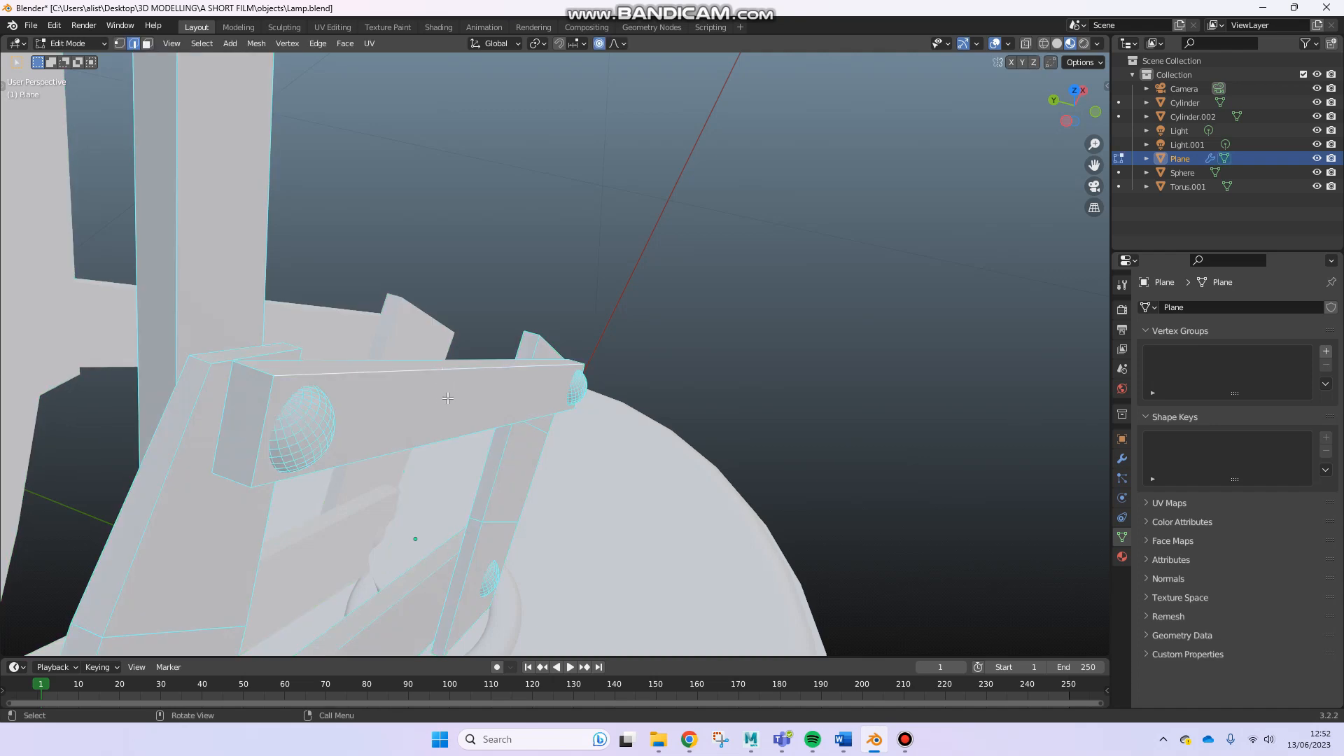
pyautogui.press('Tab')
pyautogui.moveTo(452, 425); pyautogui.dragTo(469, 379, button='middle')
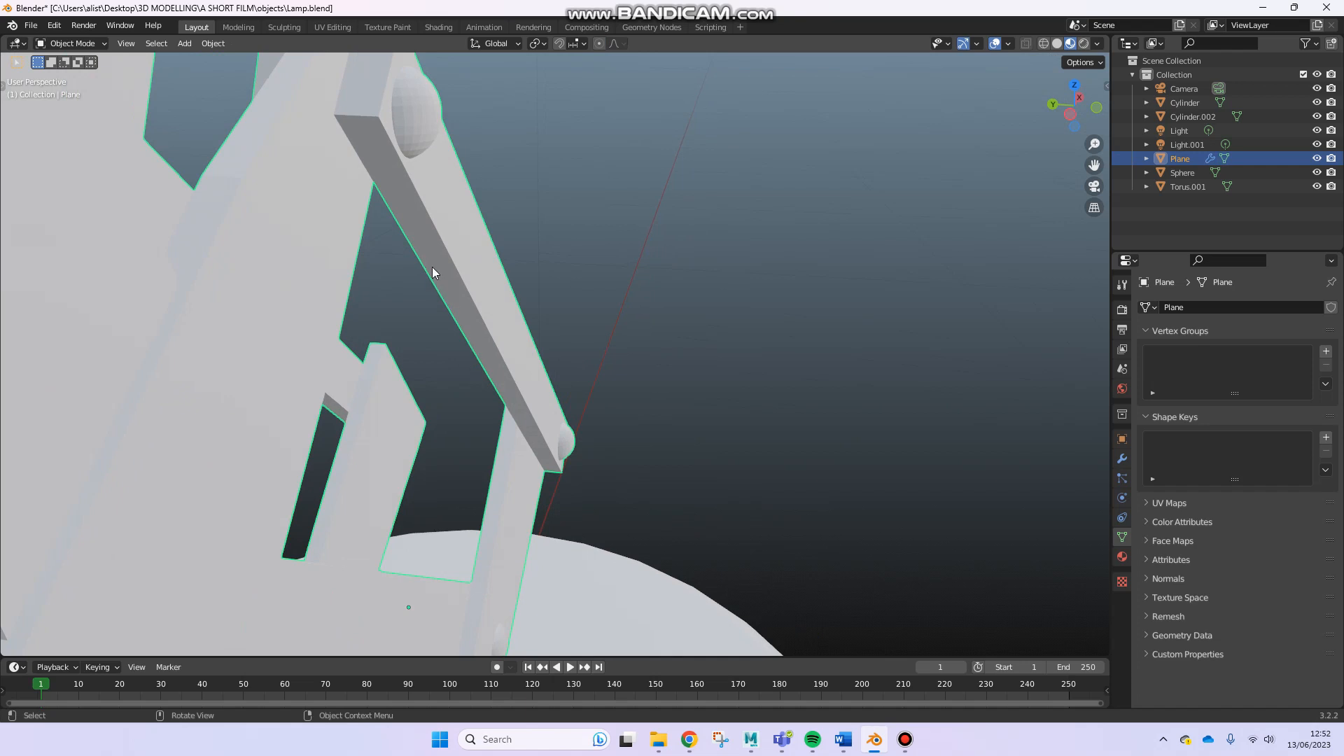
pyautogui.moveTo(434, 258); pyautogui.dragTo(375, 199, button='middle')
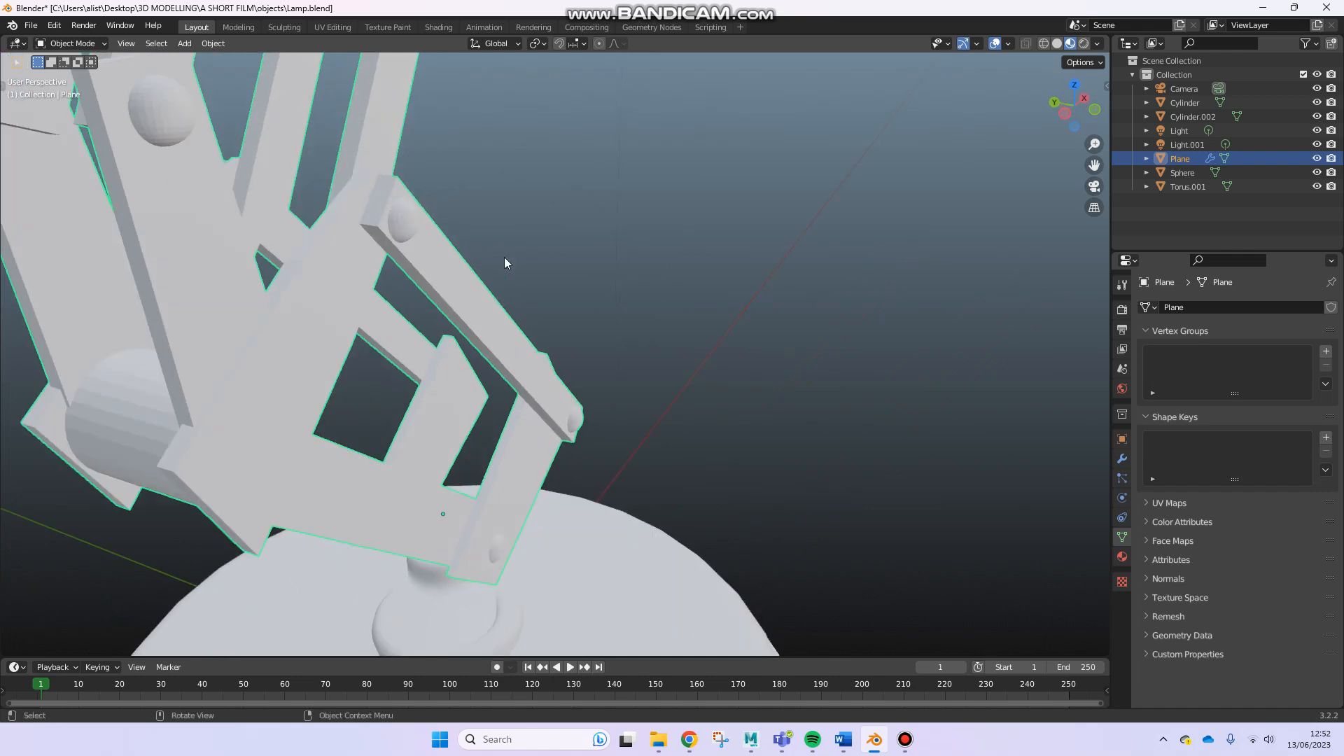
pyautogui.moveTo(497, 314); pyautogui.dragTo(423, 191, button='middle')
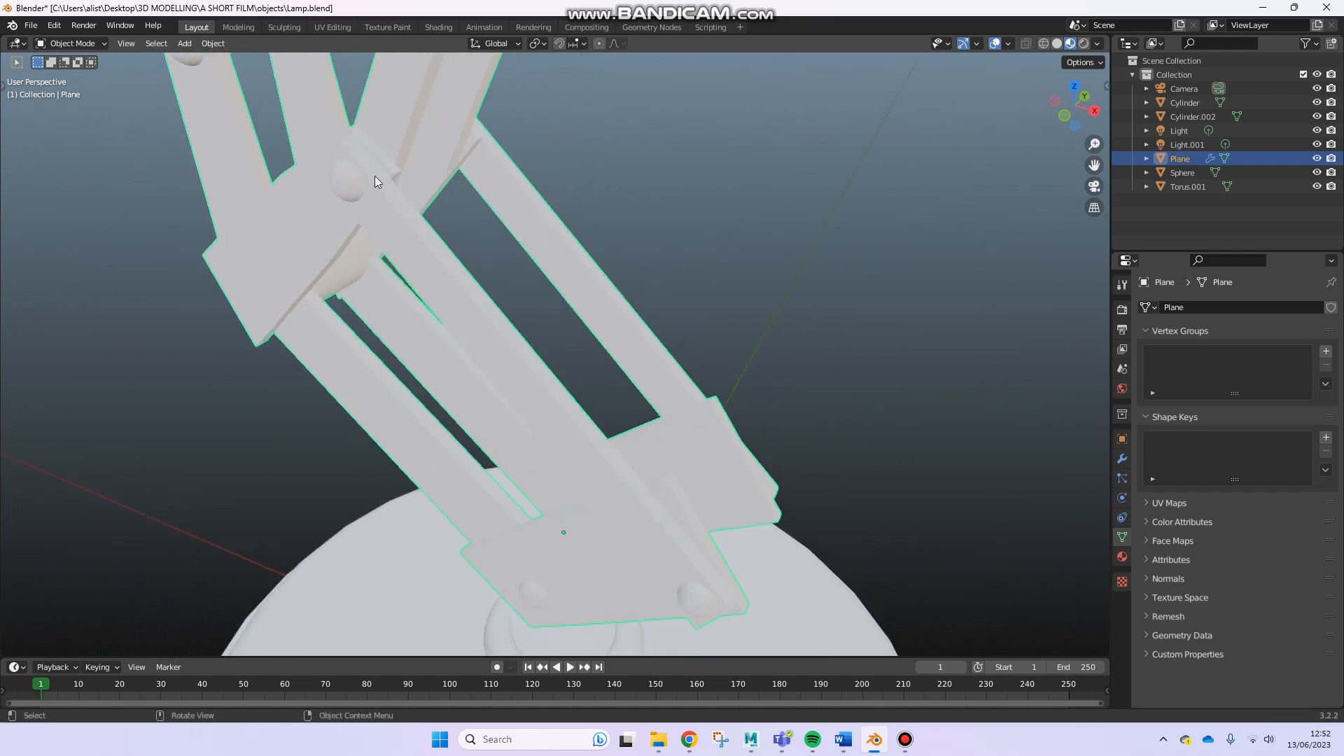
# Select a narrow face and a long edge of the lower arm bar in Edit Mode to examine its shape, then return to Object Mode
pyautogui.press('Tab')
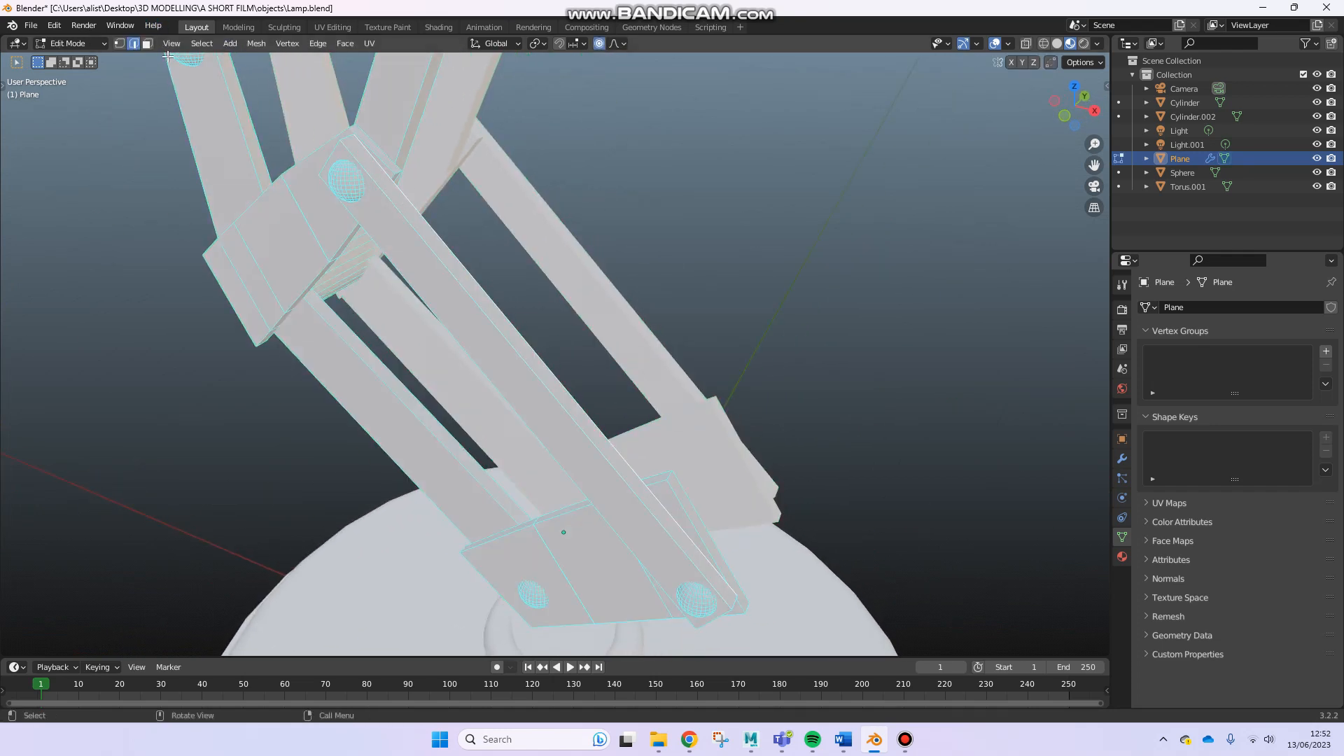
pyautogui.click(406, 209)
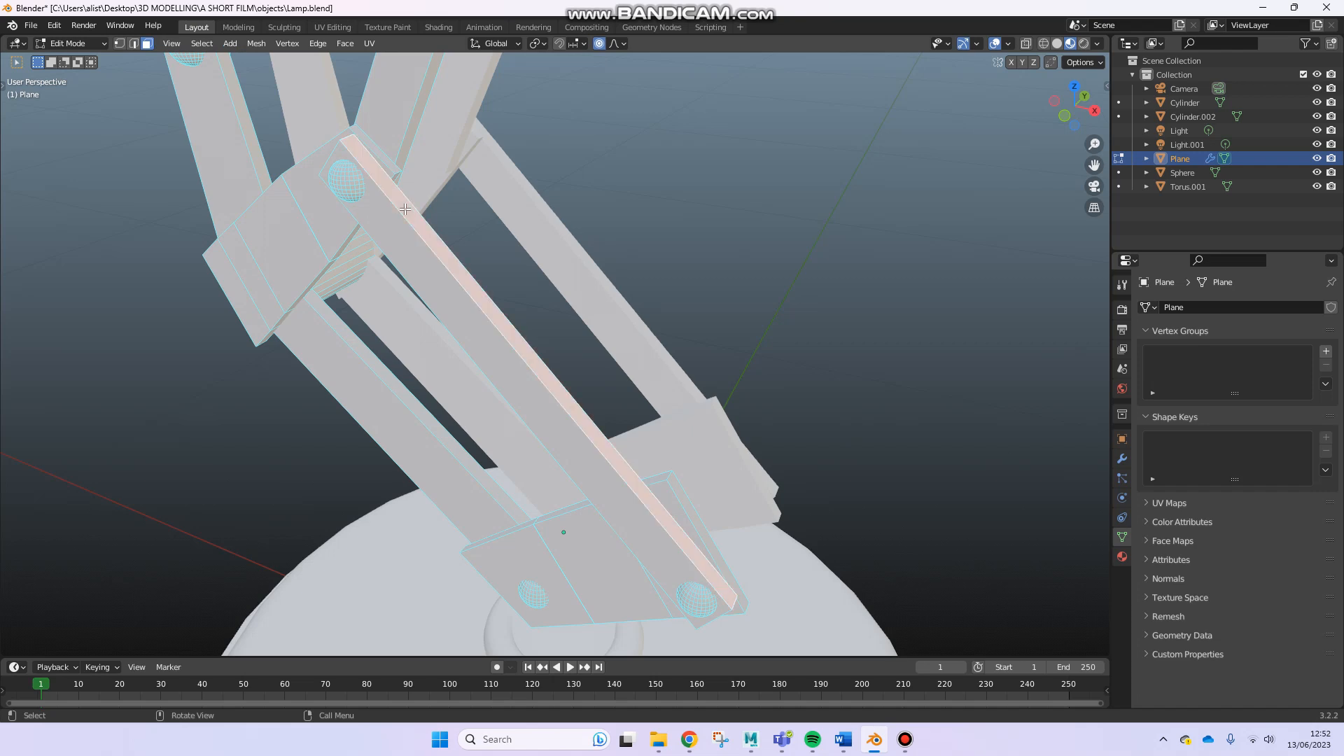
pyautogui.press('Tab')
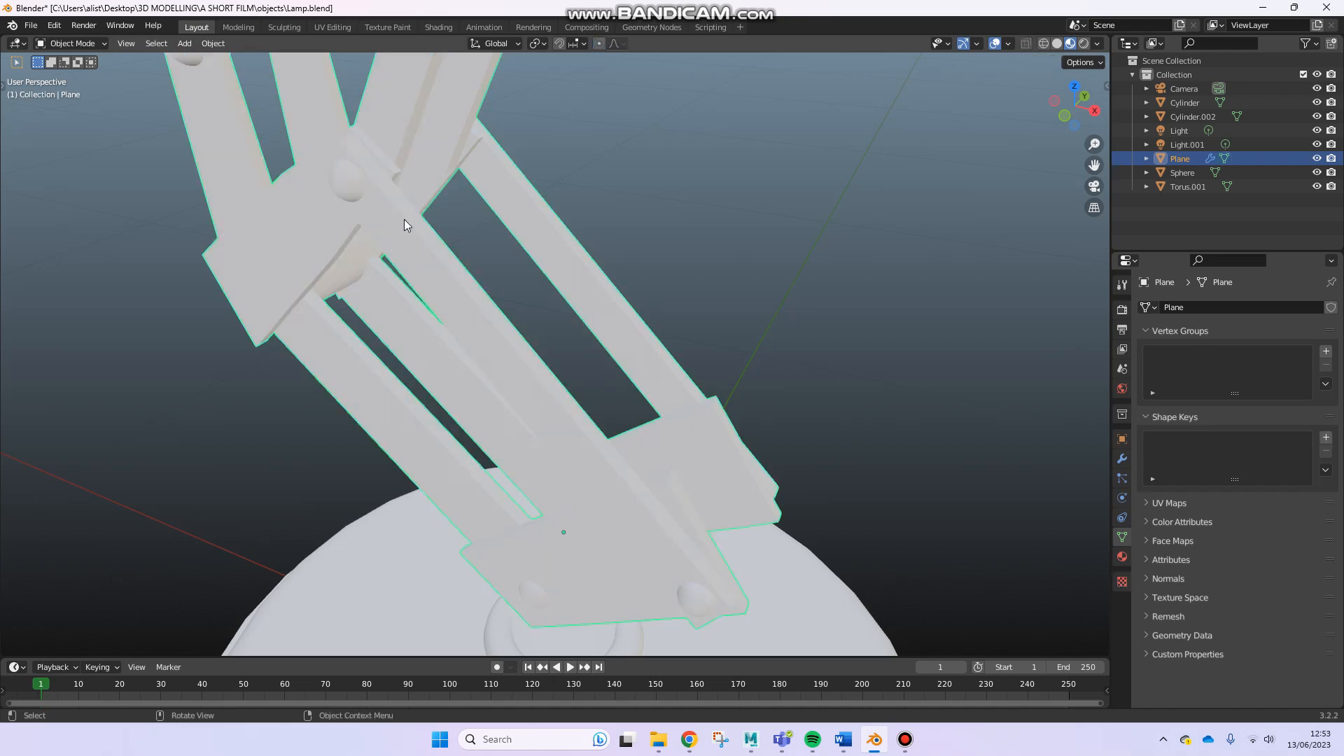
pyautogui.scroll(3, 405, 234)
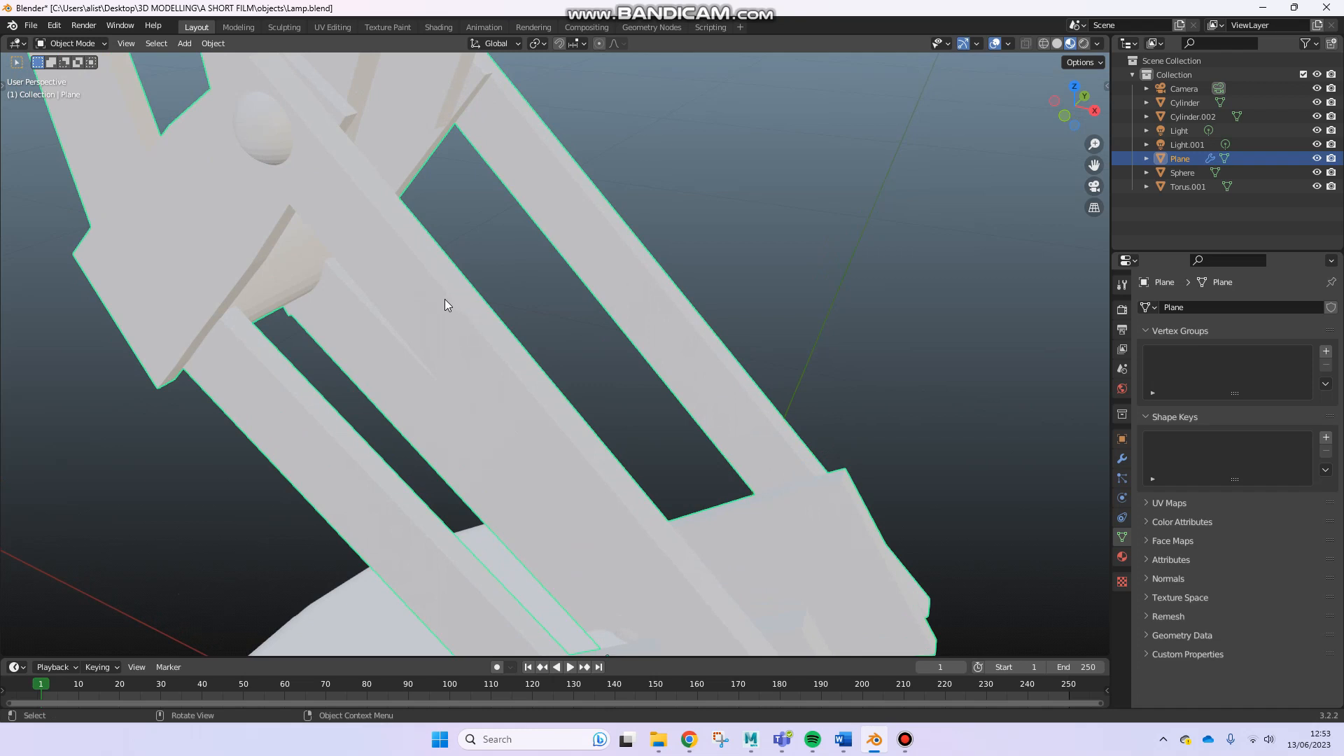
pyautogui.press('Tab')
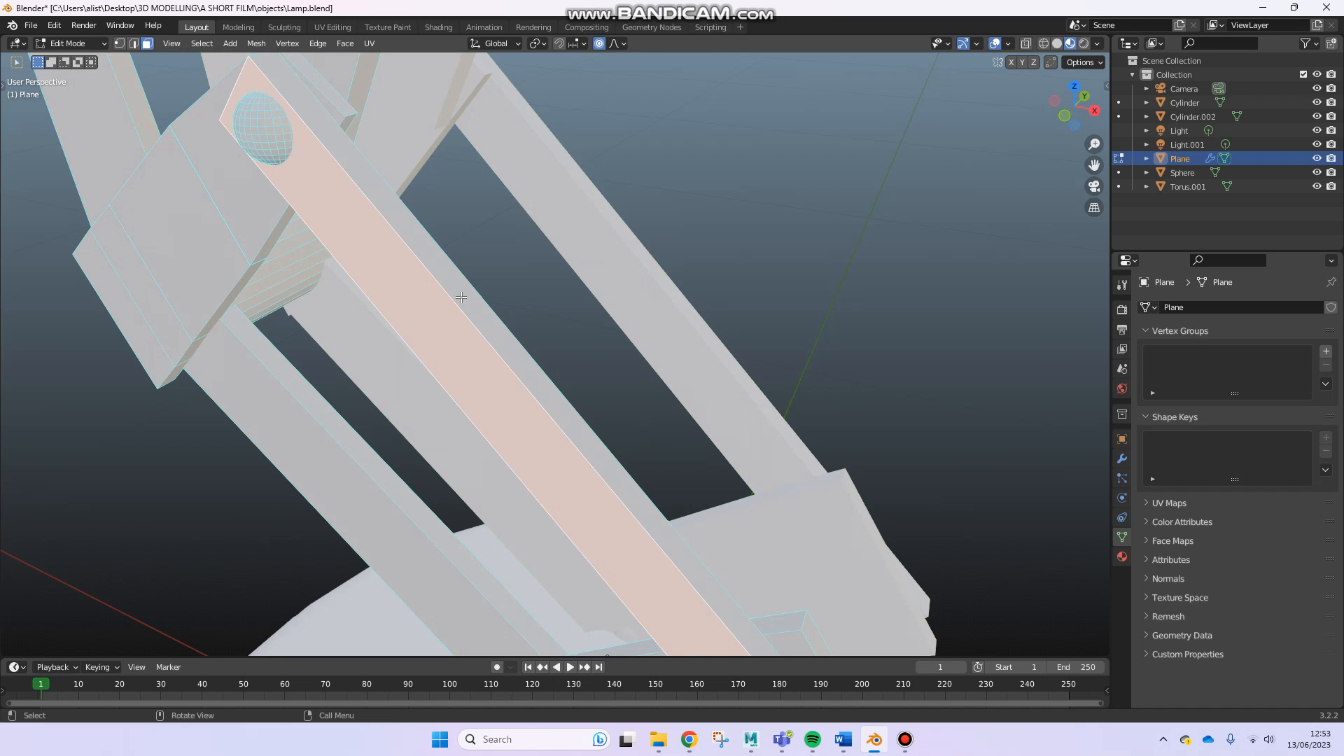
pyautogui.press('2')
pyautogui.click(469, 322)
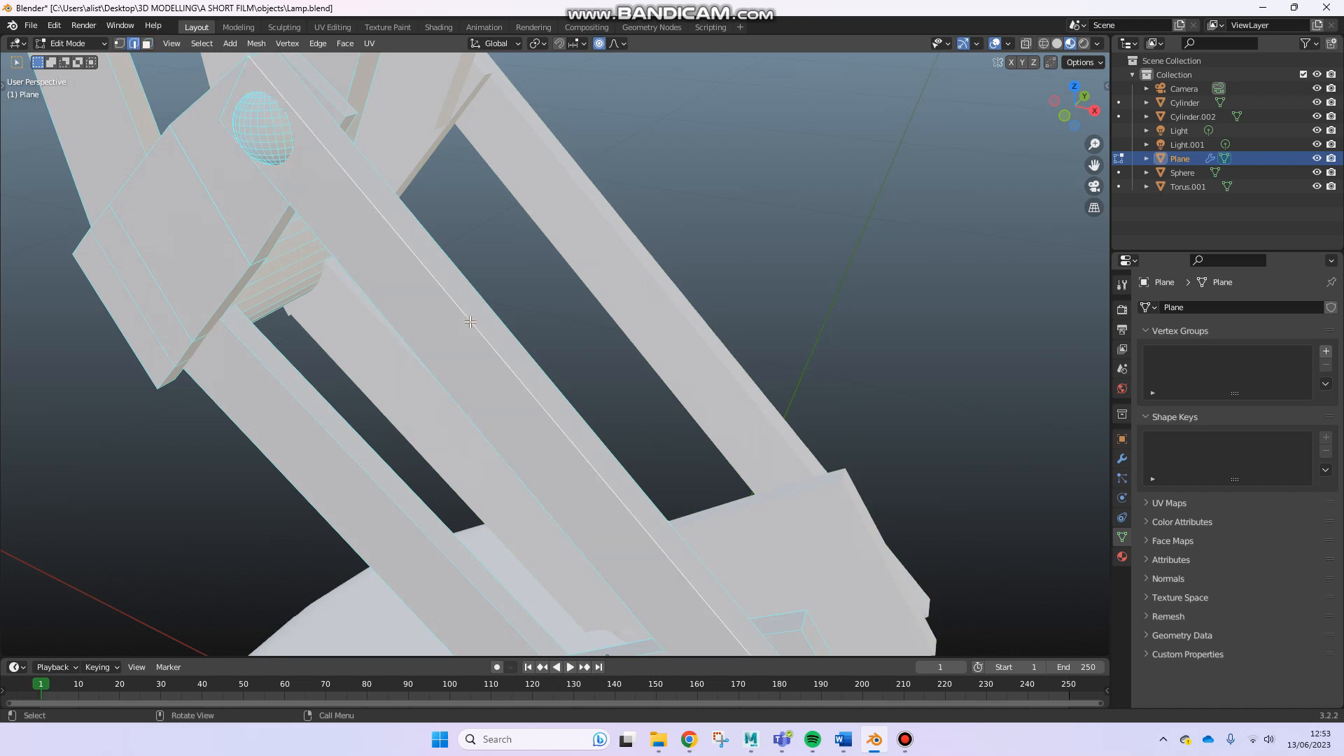
pyautogui.moveTo(461, 339); pyautogui.dragTo(400, 270, button='middle')
pyautogui.press('Tab')
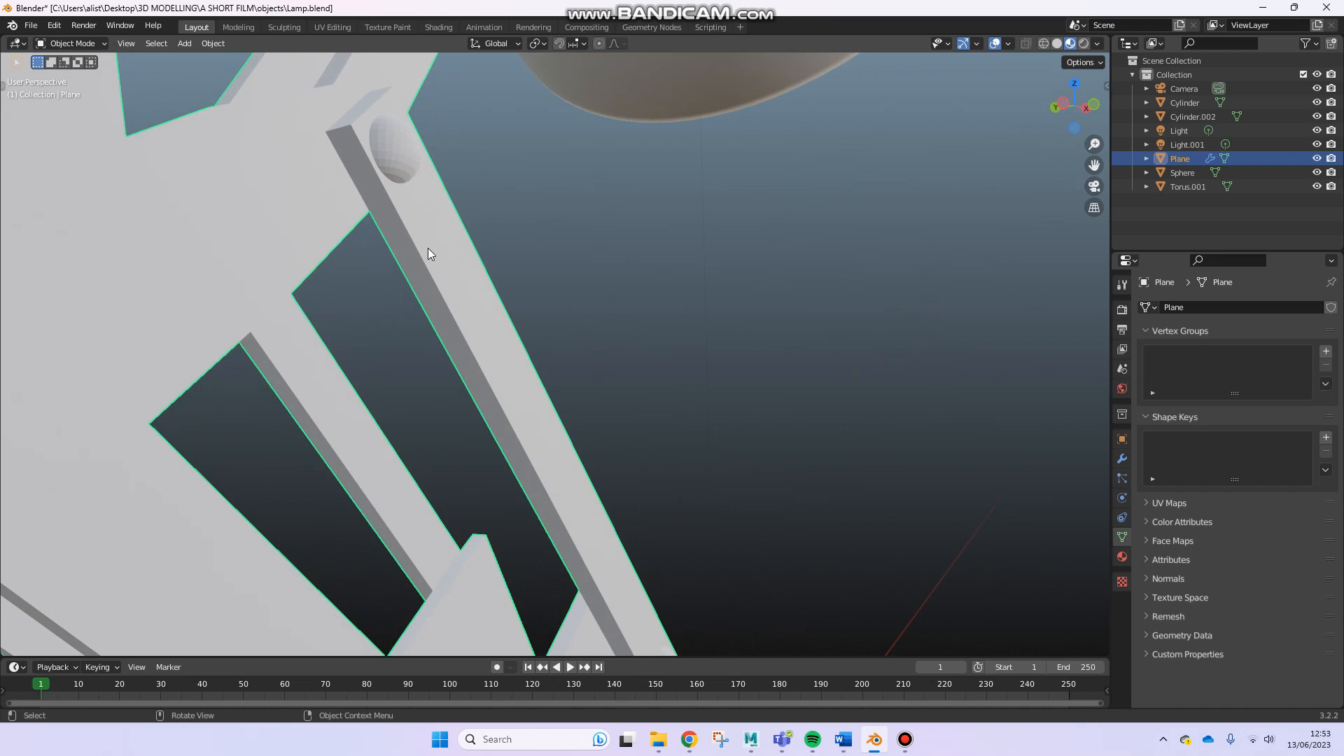
# Select the lamp base, compare its stem in Edit and Object Mode, then deselect it and study the stem and ring up close
pyautogui.moveTo(546, 404); pyautogui.dragTo(515, 345, button='middle')
pyautogui.click(506, 339)
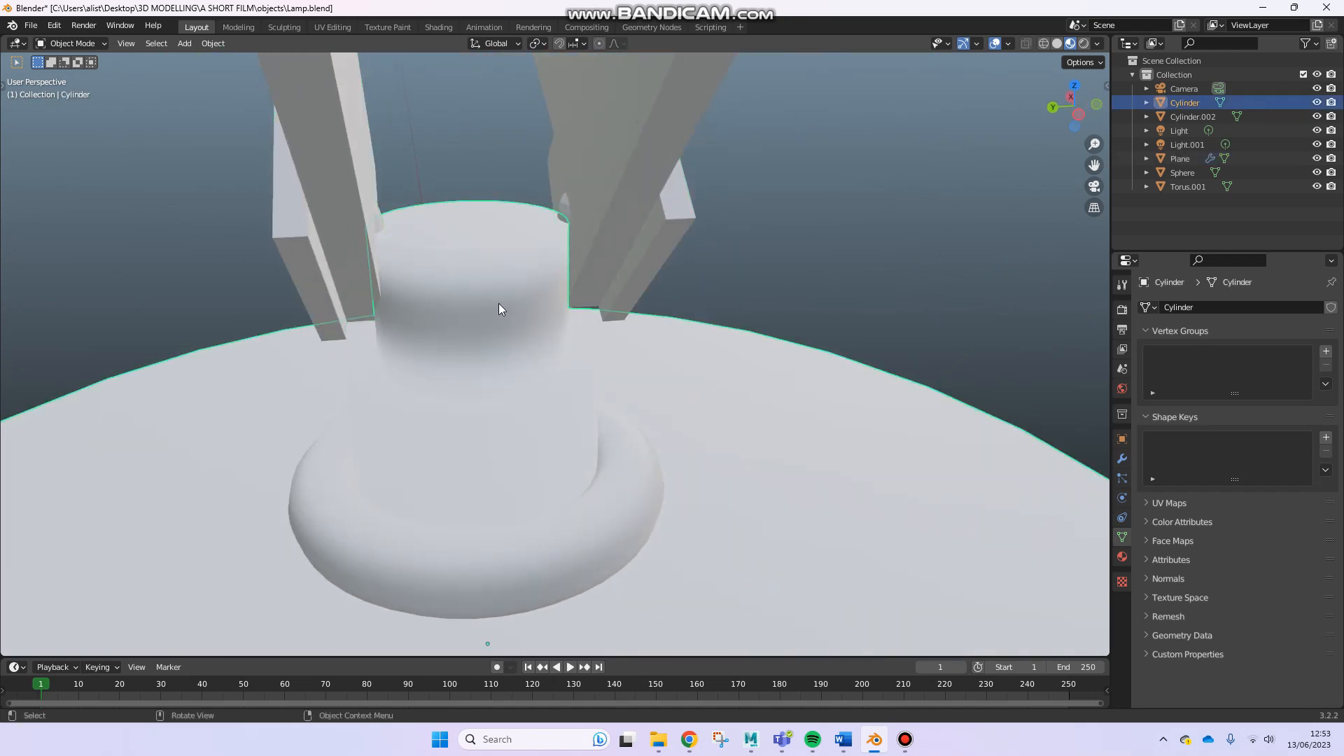
pyautogui.press('Tab')
pyautogui.press('Tab')
pyautogui.moveTo(557, 322); pyautogui.dragTo(535, 340, button='middle')
pyautogui.scroll(8, 526, 308)
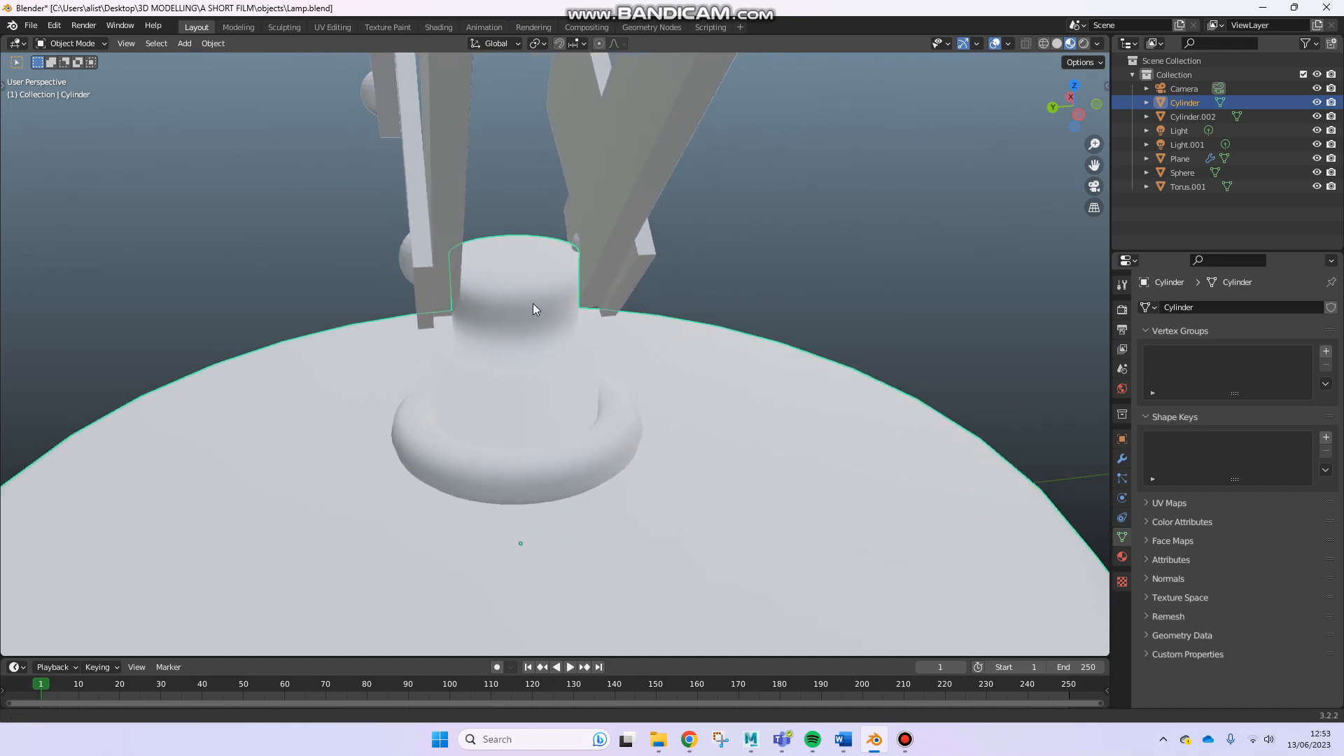
pyautogui.click(966, 241)
pyautogui.moveTo(586, 343); pyautogui.dragTo(504, 372, button='middle')
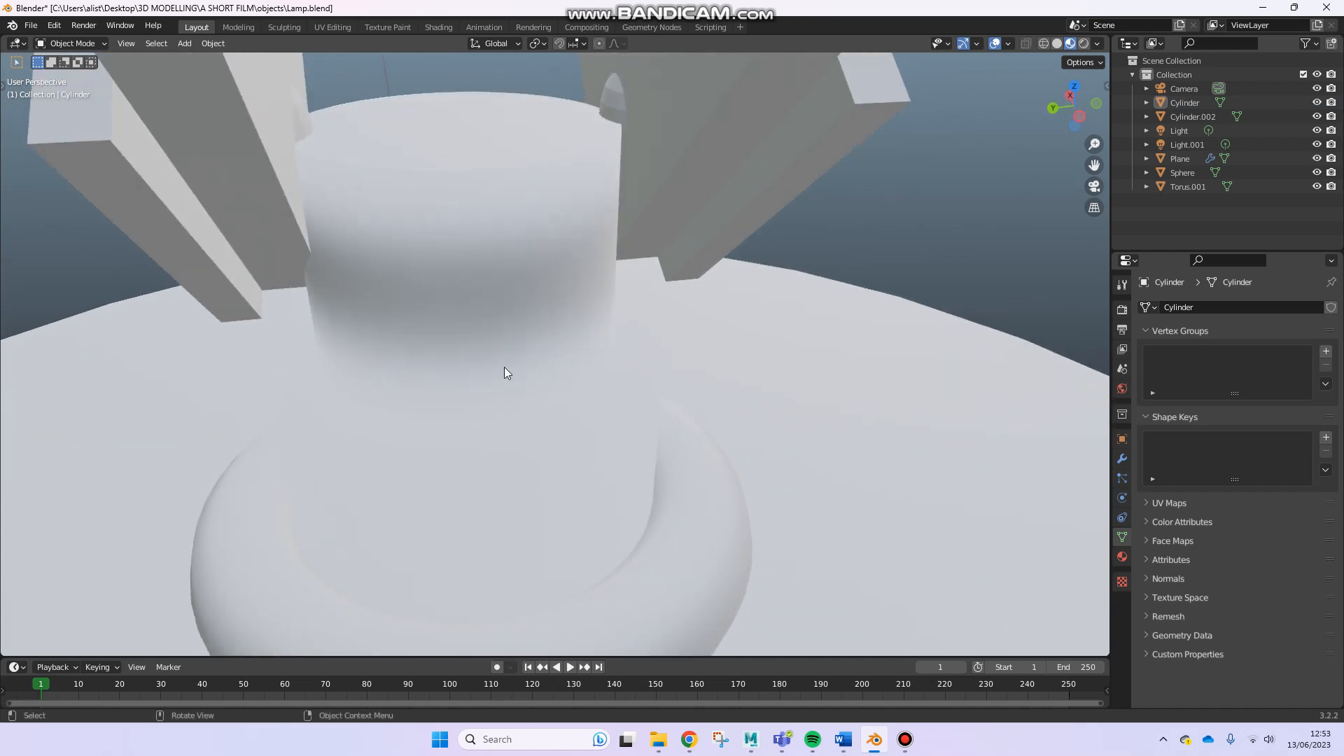
pyautogui.moveTo(441, 414); pyautogui.dragTo(498, 350, button='middle')
pyautogui.scroll(-5, 509, 370)
pyautogui.scroll(3, 531, 324)
# Select the arm and examine the round bolts on its lower bracket up close
pyautogui.click(514, 314)
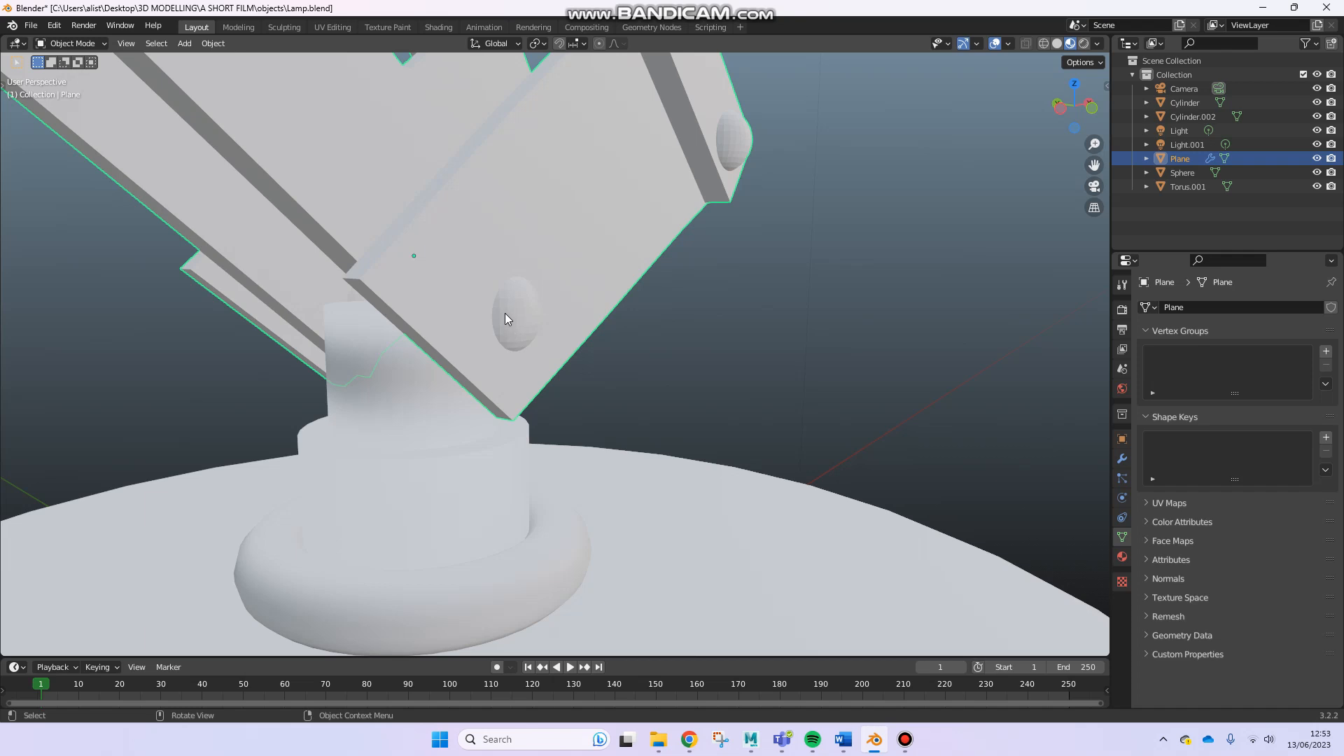
pyautogui.scroll(2, 505, 313)
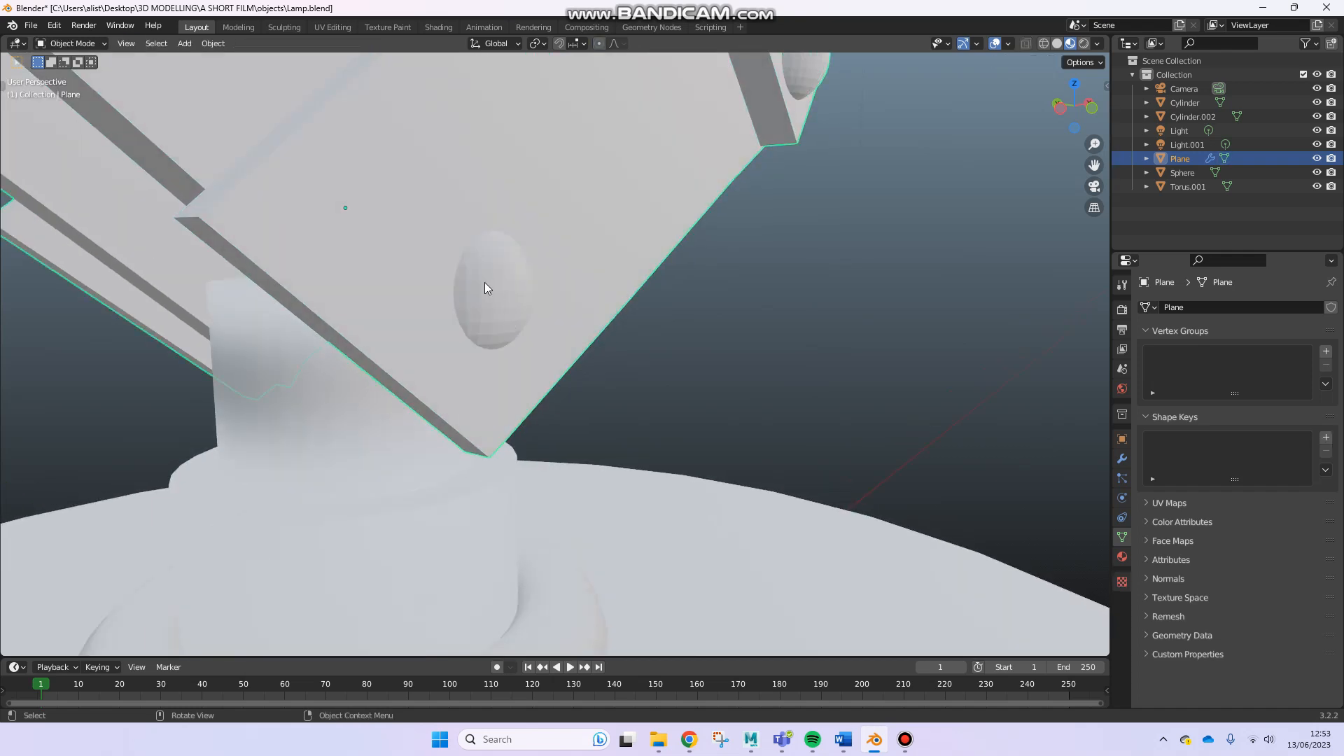
pyautogui.moveTo(467, 312); pyautogui.dragTo(574, 397, button='middle')
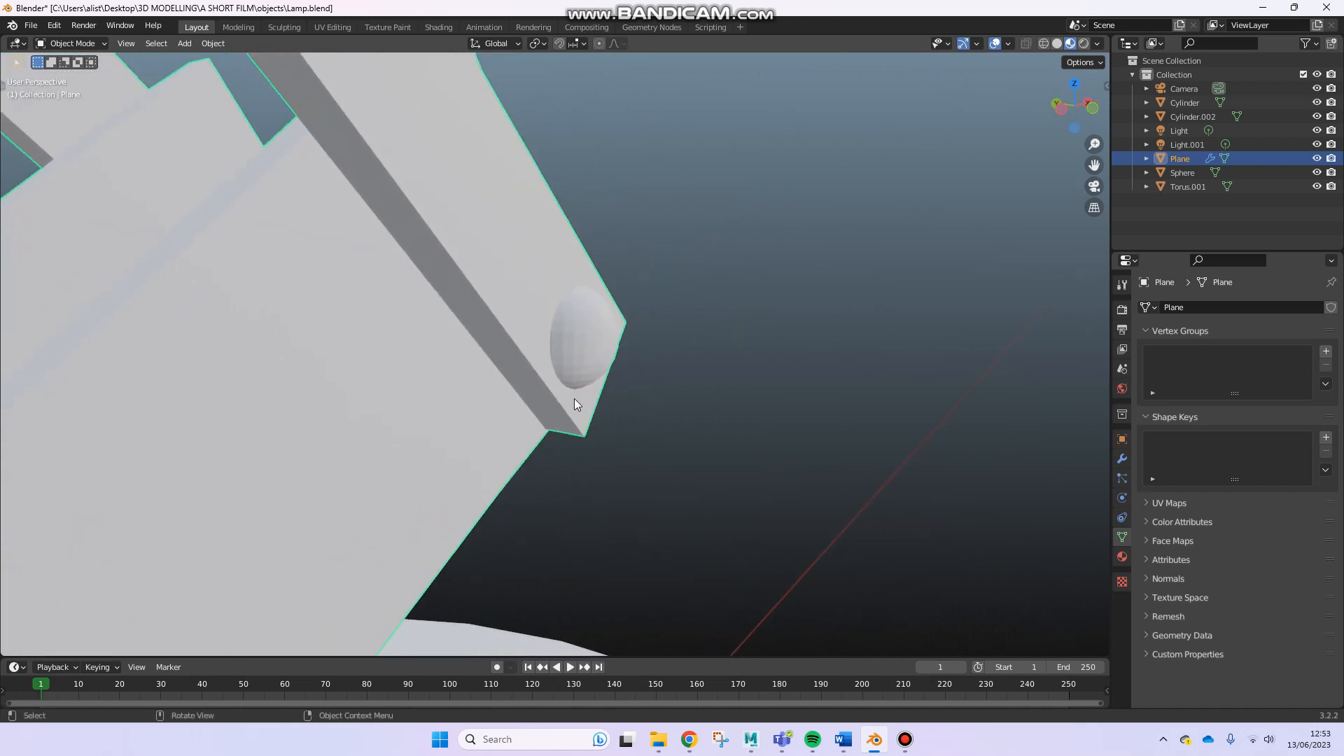
pyautogui.moveTo(534, 348); pyautogui.dragTo(551, 401, button='middle')
pyautogui.scroll(3, 505, 336)
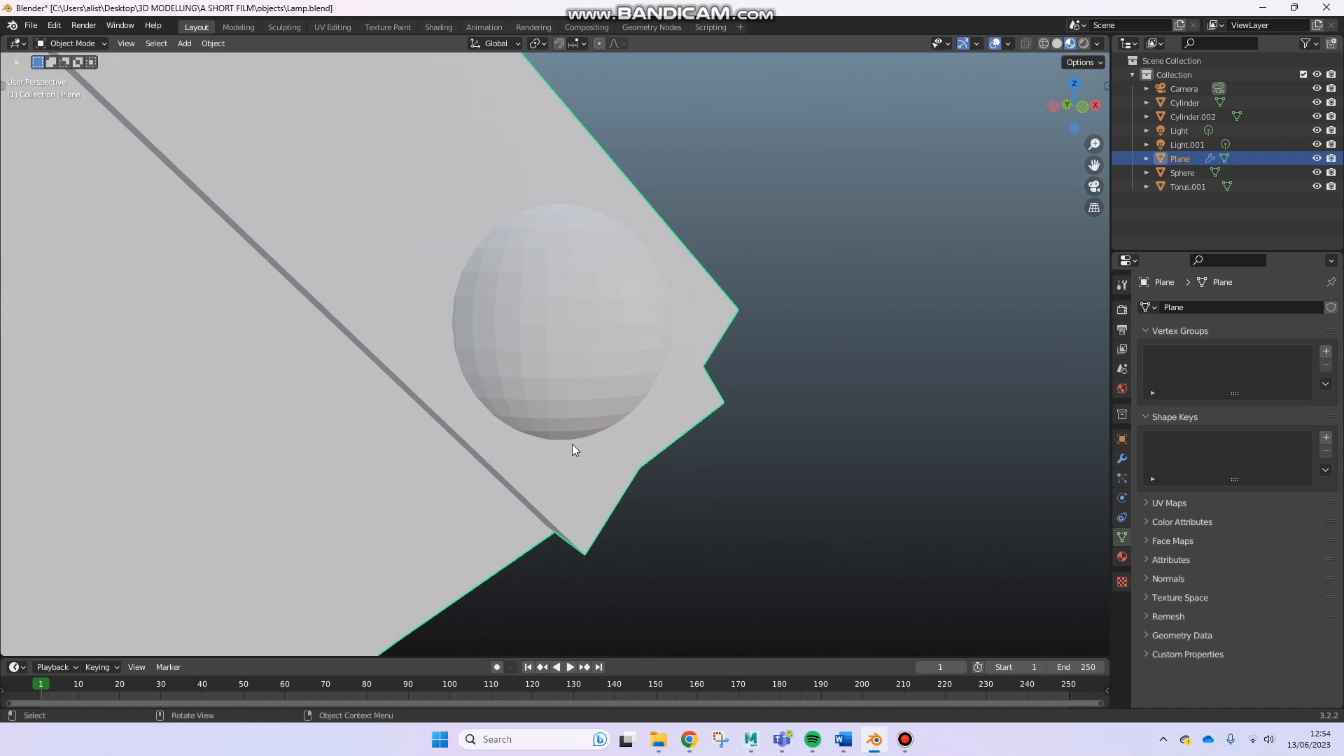
pyautogui.scroll(-4, 536, 469)
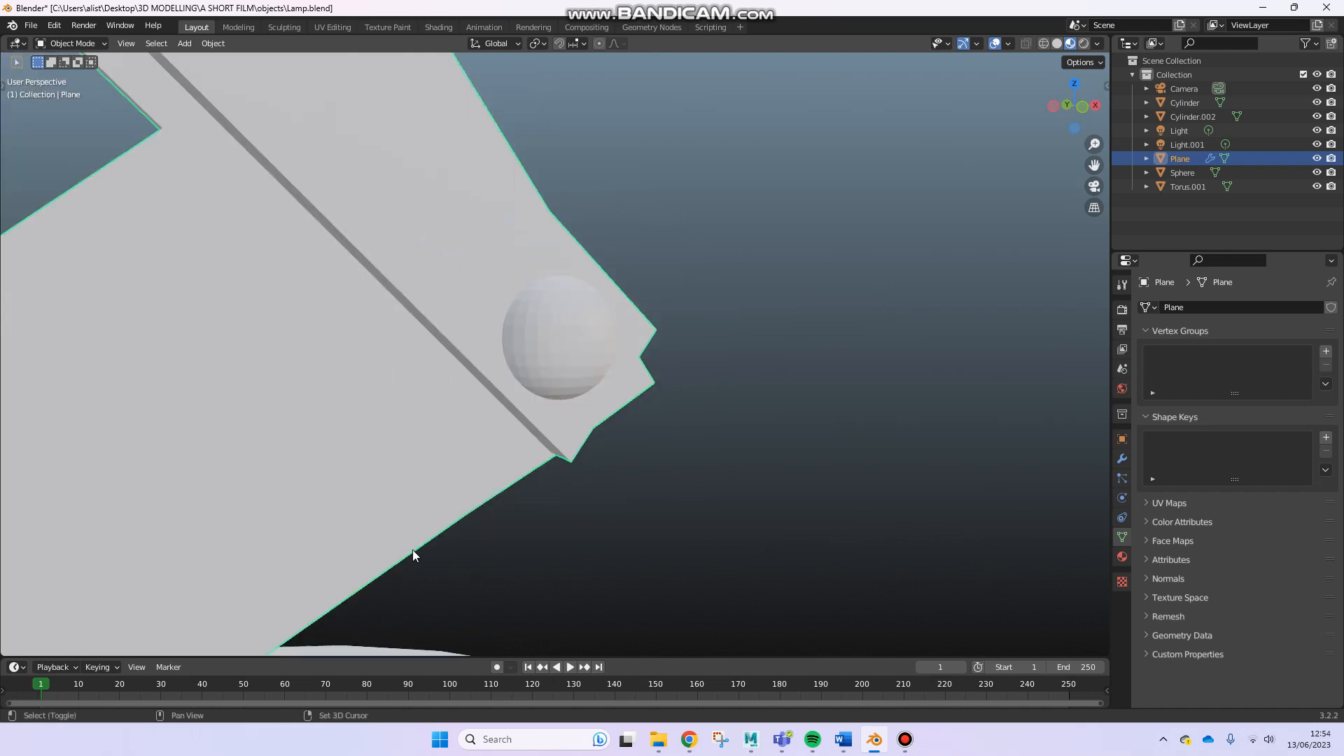
# Select the lamp base and inspect its side profile in Edit Mode, then return to Object Mode
pyautogui.scroll(-4, 401, 524)
pyautogui.keyDown('shift'); pyautogui.moveTo(421, 471); pyautogui.dragTo(577, 221, button='middle'); pyautogui.keyUp('shift')
pyautogui.moveTo(564, 337); pyautogui.dragTo(480, 398, button='middle')
pyautogui.scroll(-5, 503, 385)
pyautogui.click(481, 404)
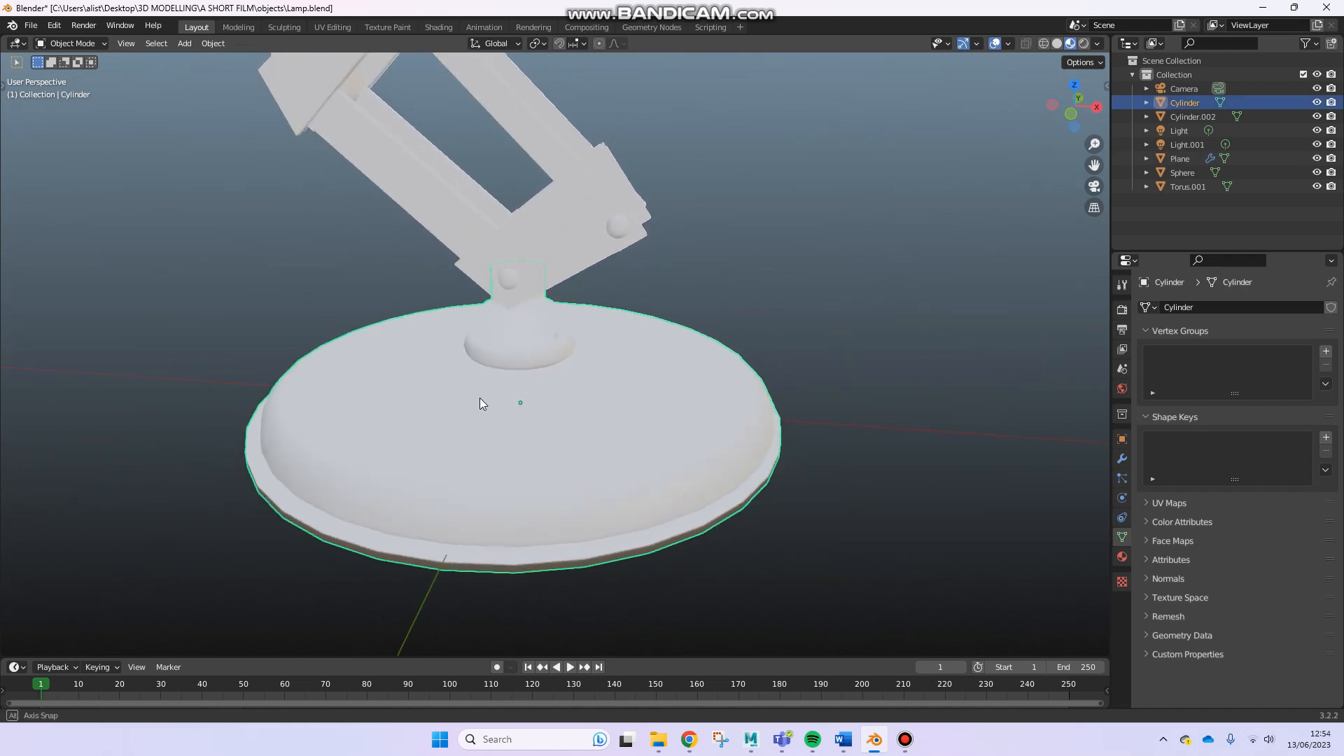
pyautogui.press('Tab')
pyautogui.keyDown('shift'); pyautogui.moveTo(454, 462); pyautogui.dragTo(462, 354, button='middle'); pyautogui.keyUp('shift')
pyautogui.scroll(2, 485, 354)
pyautogui.press('Tab')
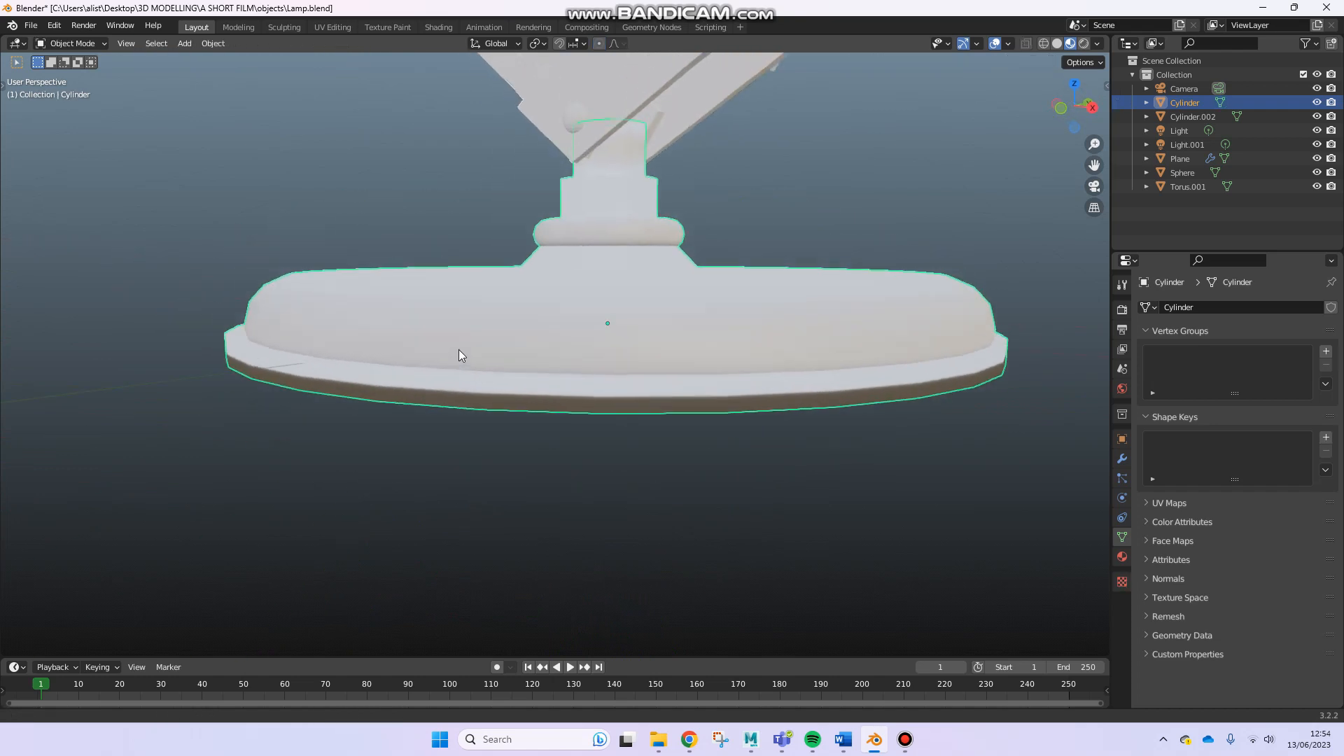
# Examine the base's rounded edge and outer rim up close, switching between Edit Mode and Object Mode
pyautogui.scroll(3, 488, 350)
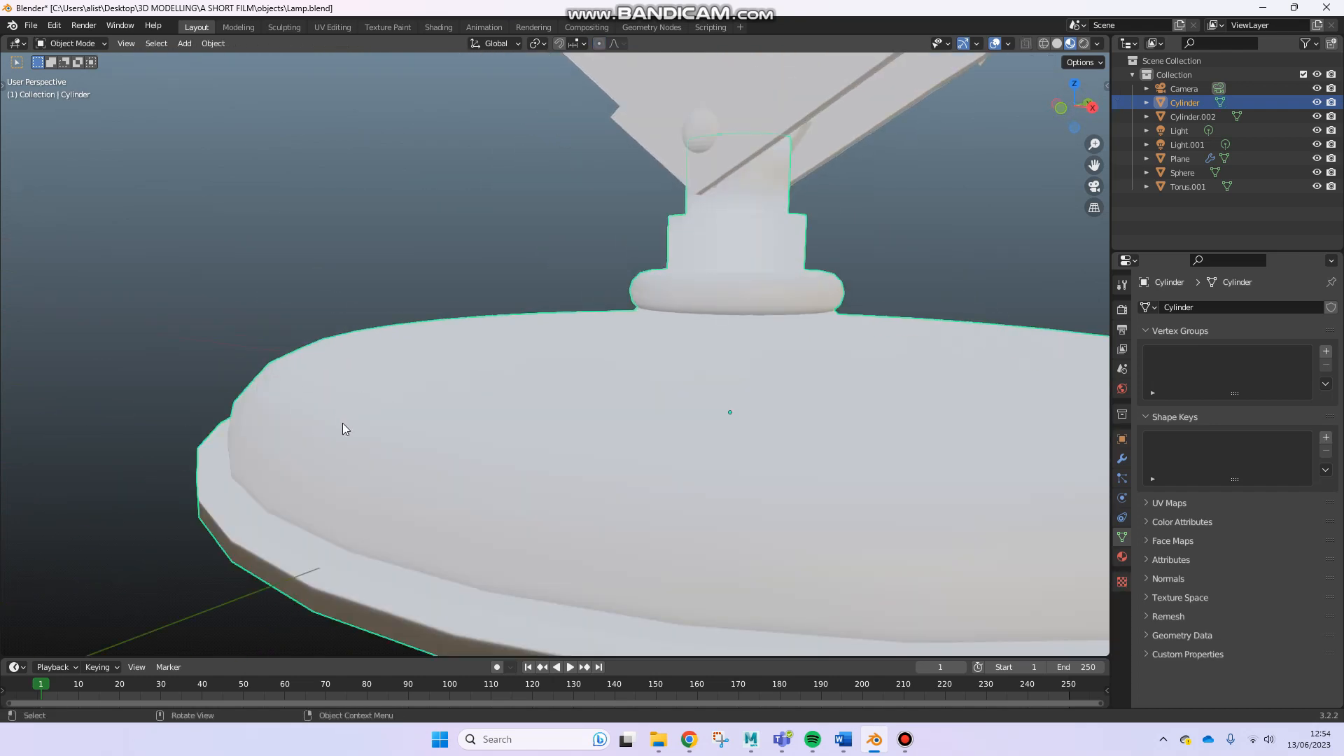
pyautogui.press('Tab')
pyautogui.moveTo(468, 419); pyautogui.dragTo(459, 327, button='middle')
pyautogui.press('Tab')
pyautogui.scroll(-2, 657, 343)
pyautogui.scroll(-2, 543, 379)
pyautogui.press('Tab')
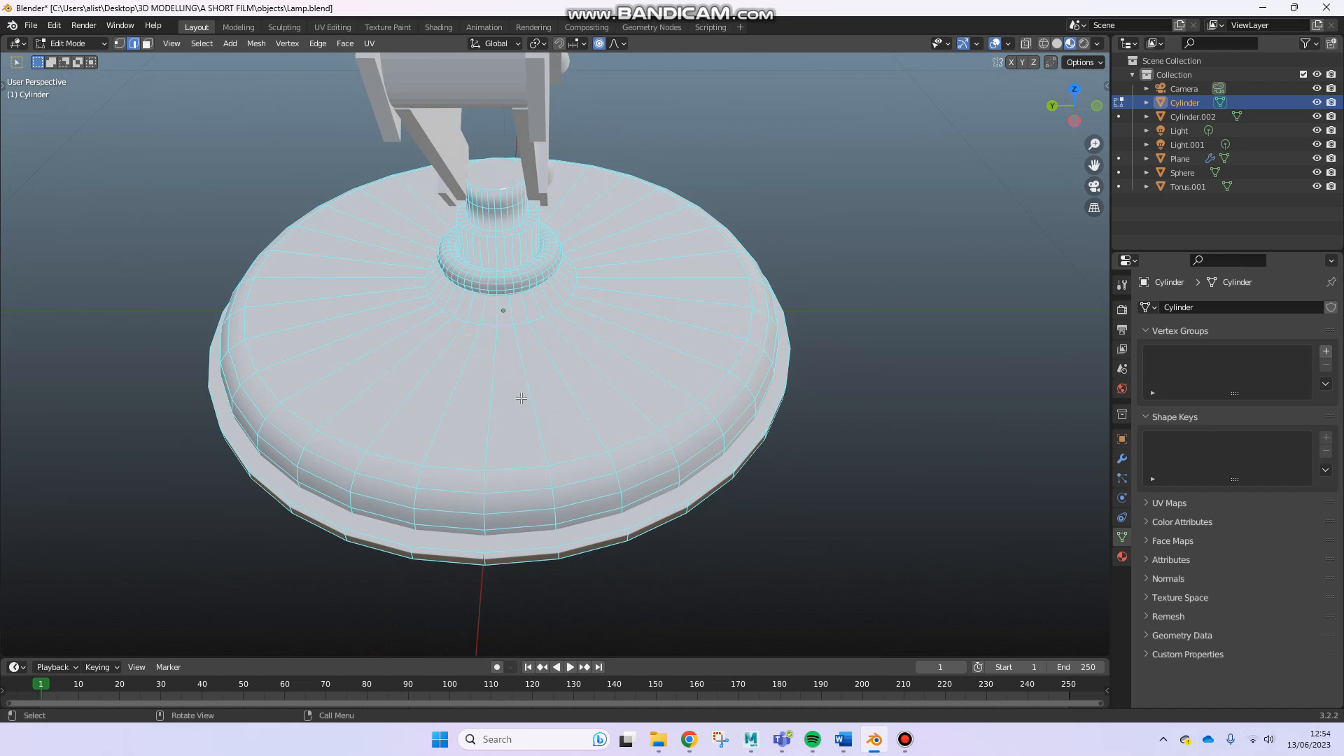
pyautogui.moveTo(544, 406); pyautogui.dragTo(498, 385, button='middle')
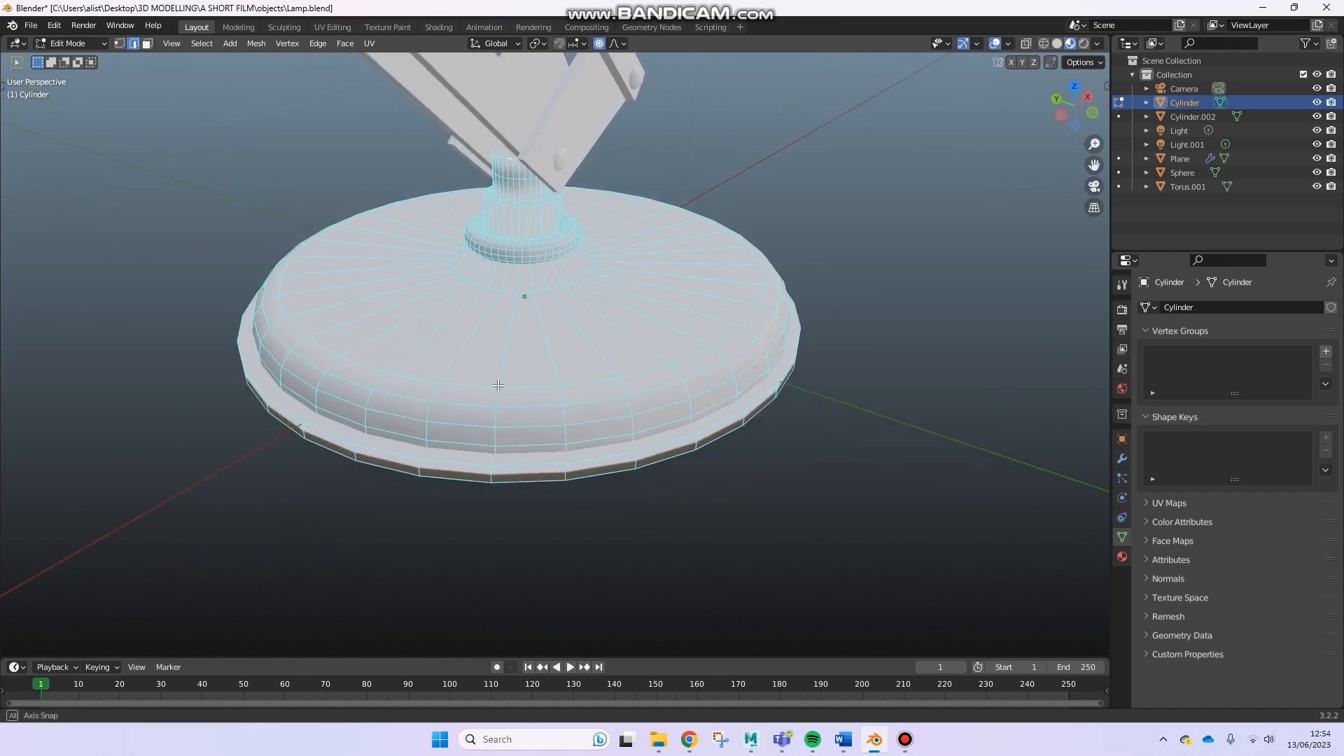
# Examine the center of the base where the stem meets the arm, checking its mesh briefly in Edit Mode
pyautogui.press('Tab')
pyautogui.moveTo(501, 337)
pyautogui.mouseDown(button='middle')
pyautogui.moveTo(493, 248)
pyautogui.moveTo(494, 318)
pyautogui.moveTo(512, 339)
pyautogui.mouseUp(button='middle')
pyautogui.scroll(5, 539, 262)
pyautogui.moveTo(540, 262); pyautogui.dragTo(578, 322, button='middle')
pyautogui.press('Tab')
pyautogui.press('Tab')
pyautogui.scroll(-1, 545, 347)
pyautogui.scroll(-3, 561, 342)
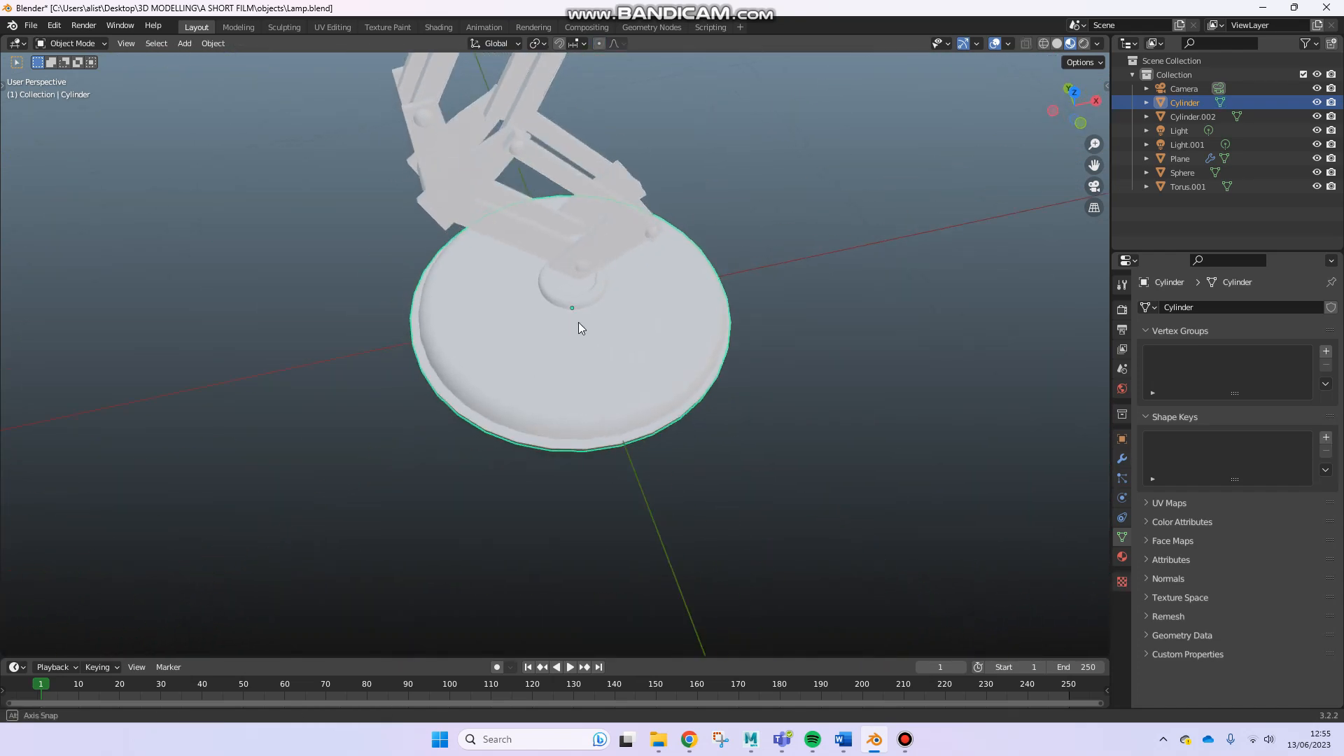
# Look over the arm from base to lampshade and select the lampshade to view it from the side
pyautogui.scroll(2, 602, 322)
pyautogui.moveTo(637, 291); pyautogui.dragTo(567, 4, button='middle')
pyautogui.scroll(-2, 616, 290)
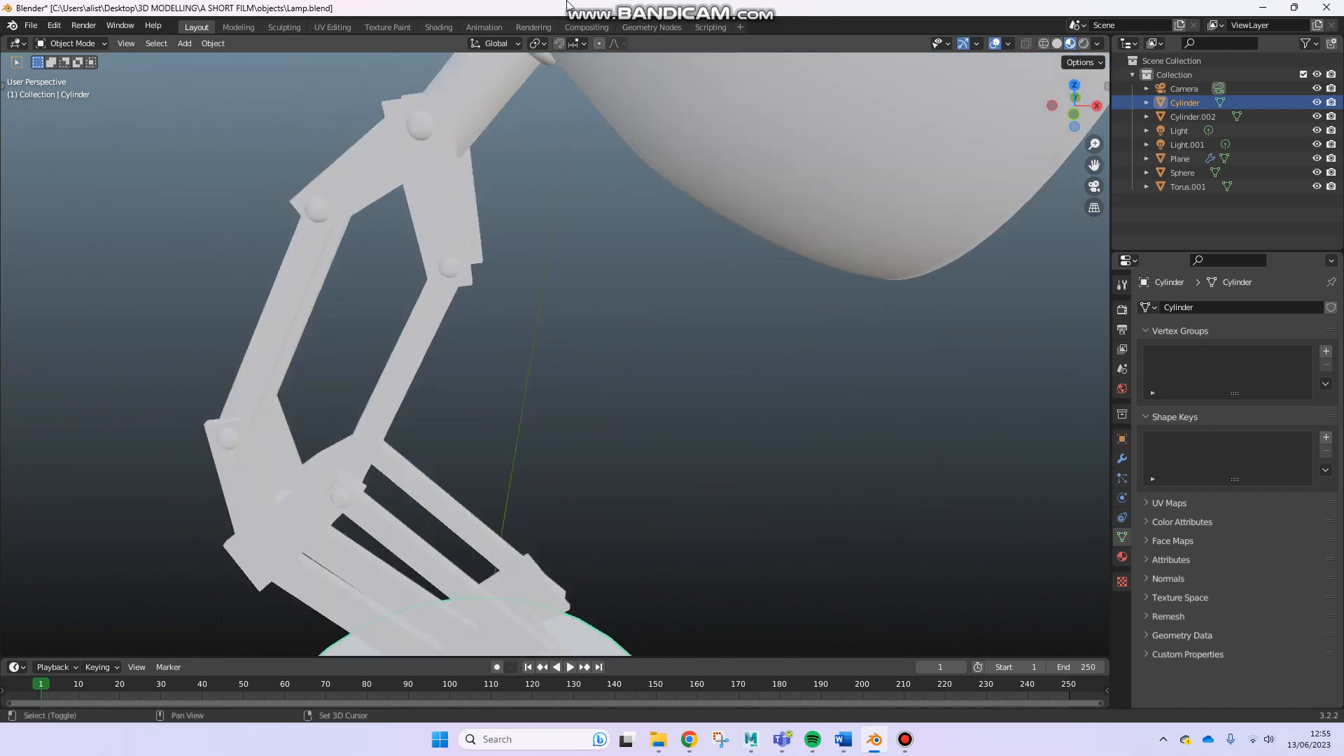
pyautogui.moveTo(632, 200); pyautogui.dragTo(558, 448, button='middle')
pyautogui.scroll(-2, 548, 256)
pyautogui.moveTo(499, 262); pyautogui.dragTo(490, 294, button='middle')
pyautogui.click(578, 136)
pyautogui.moveTo(552, 123); pyautogui.dragTo(740, 216, button='middle')
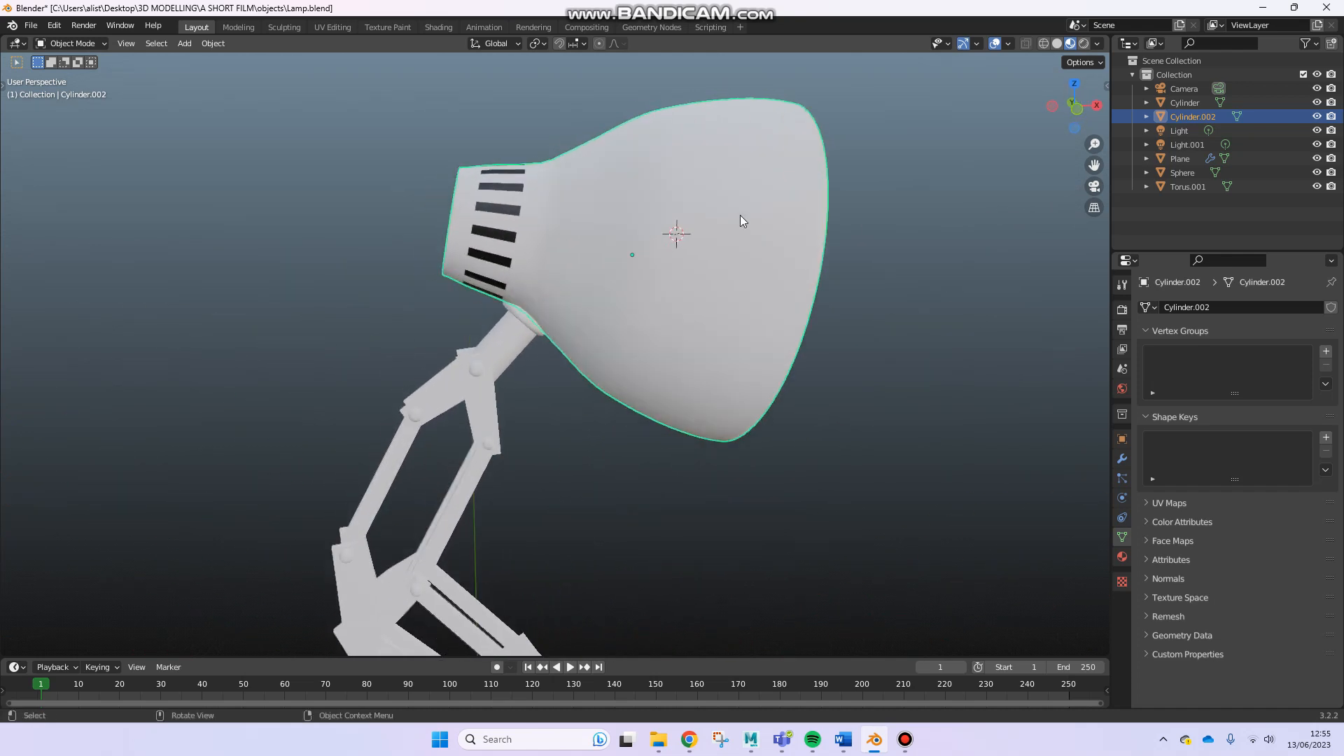
# Deselect the lampshade, select the base to inspect its mesh from above in Edit Mode, and view the whole lamp in Object Mode
pyautogui.click(901, 220)
pyautogui.moveTo(901, 220); pyautogui.dragTo(518, 396, button='middle')
pyautogui.scroll(1, 518, 396)
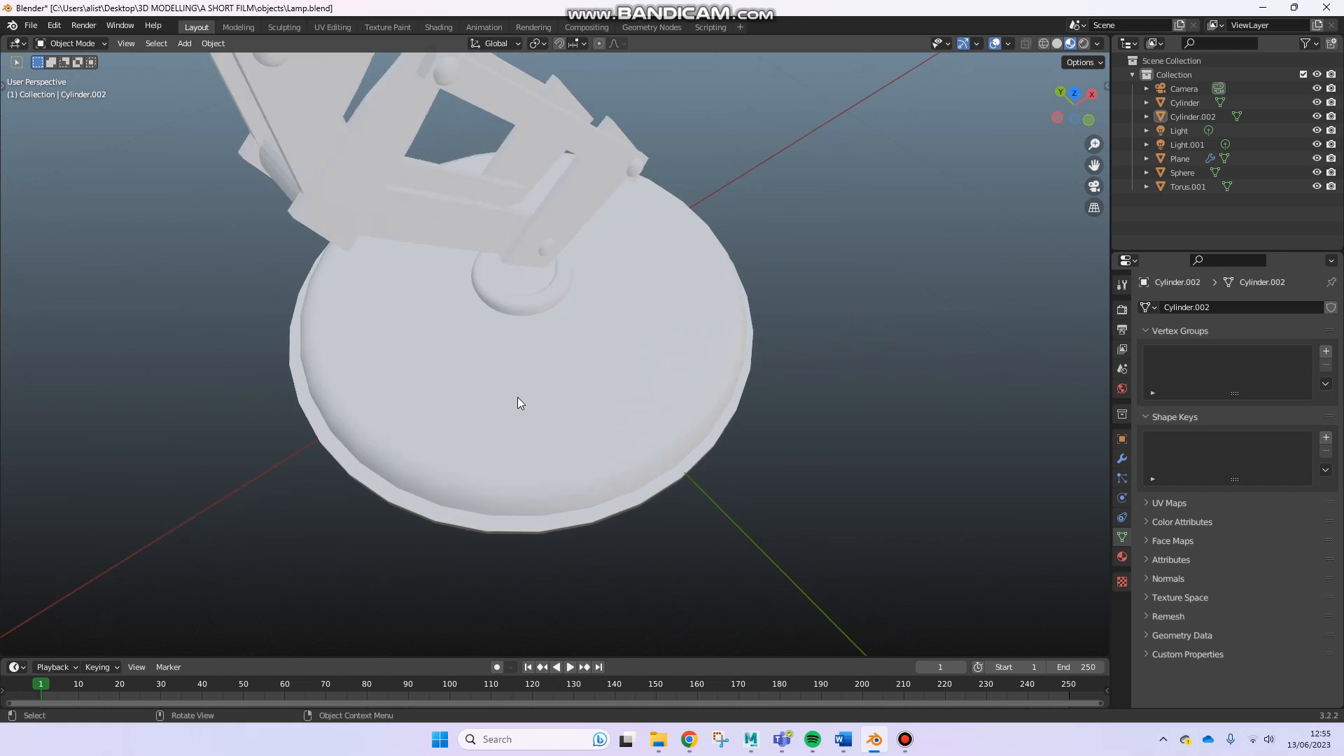
pyautogui.click(522, 495)
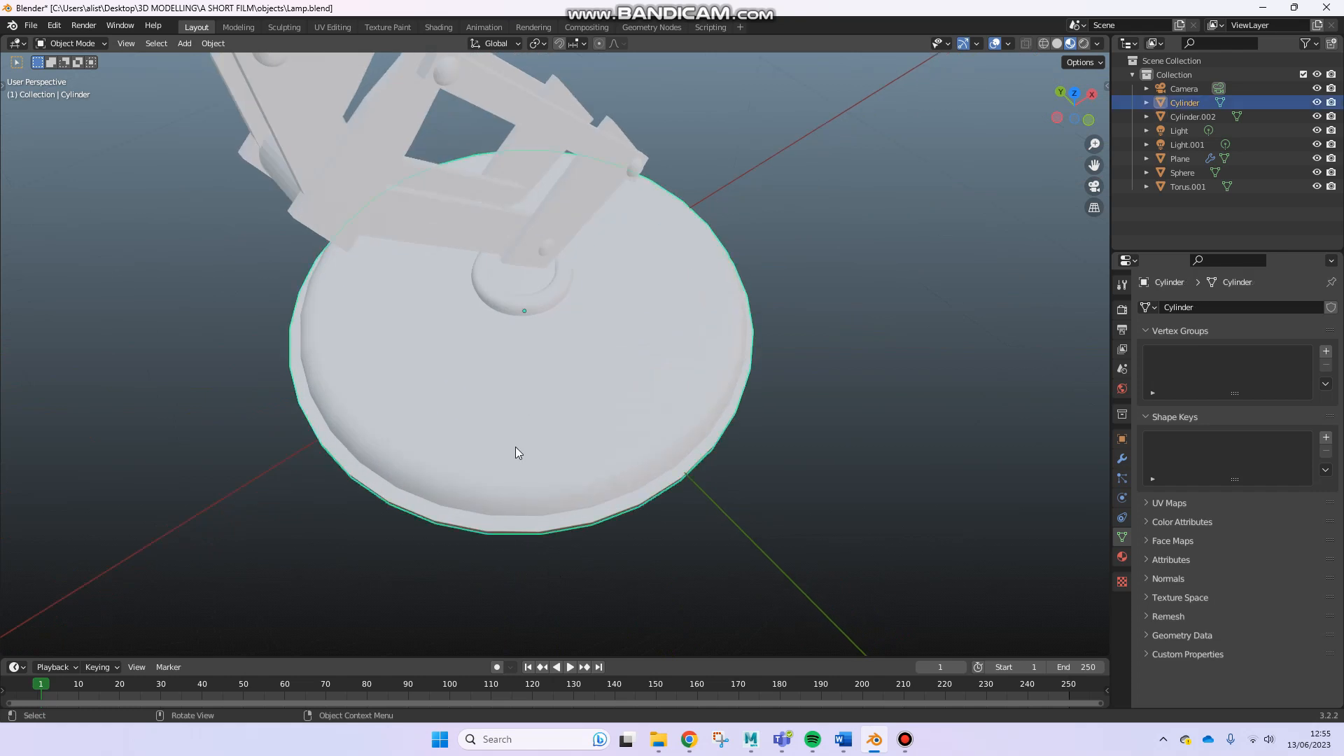
pyautogui.press('Tab')
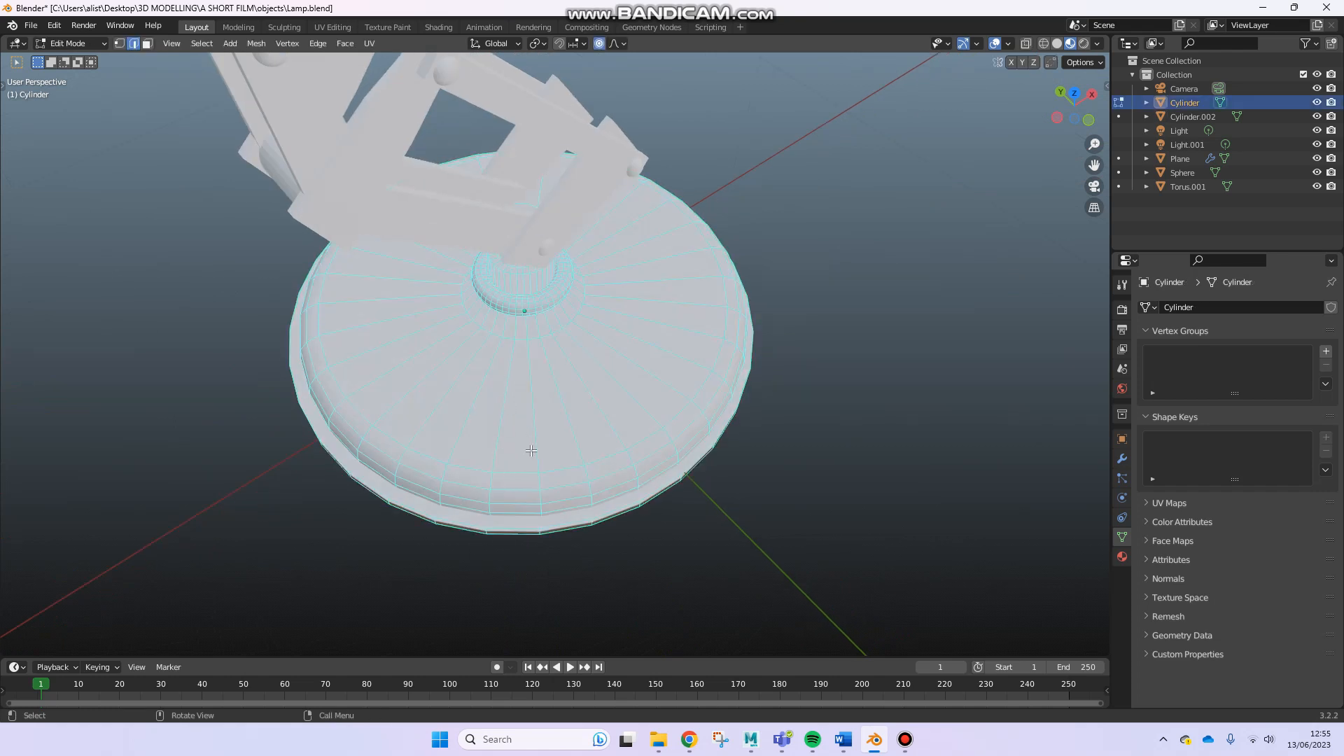
pyautogui.press('Tab')
pyautogui.moveTo(540, 452); pyautogui.dragTo(529, 382, button='middle')
pyautogui.keyDown('shift'); pyautogui.moveTo(561, 280); pyautogui.dragTo(552, 714, button='middle'); pyautogui.keyUp('shift')
pyautogui.scroll(-4, 638, 242)
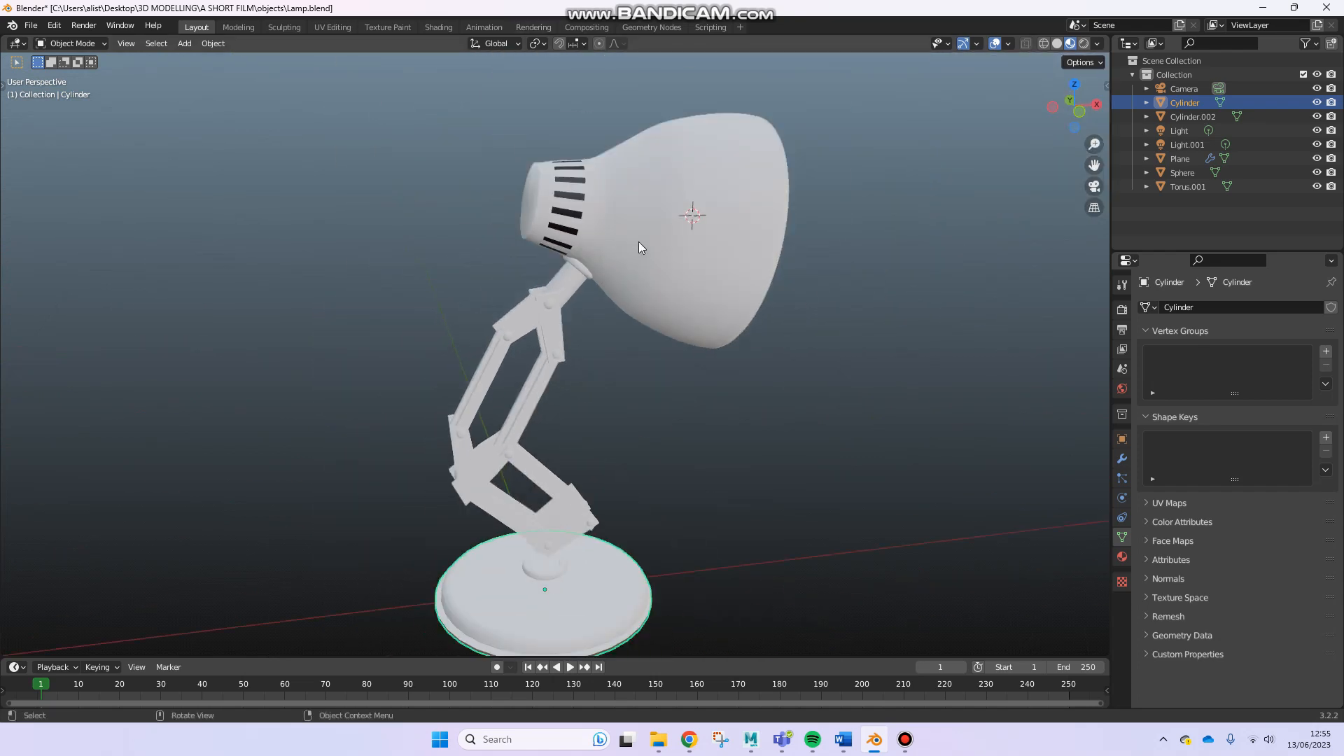
# Select the lampshade and try rotating it about the global X, Z and Y axes
pyautogui.moveTo(569, 393); pyautogui.dragTo(603, 213, button='middle')
pyautogui.scroll(-3, 613, 368)
pyautogui.click(606, 250)
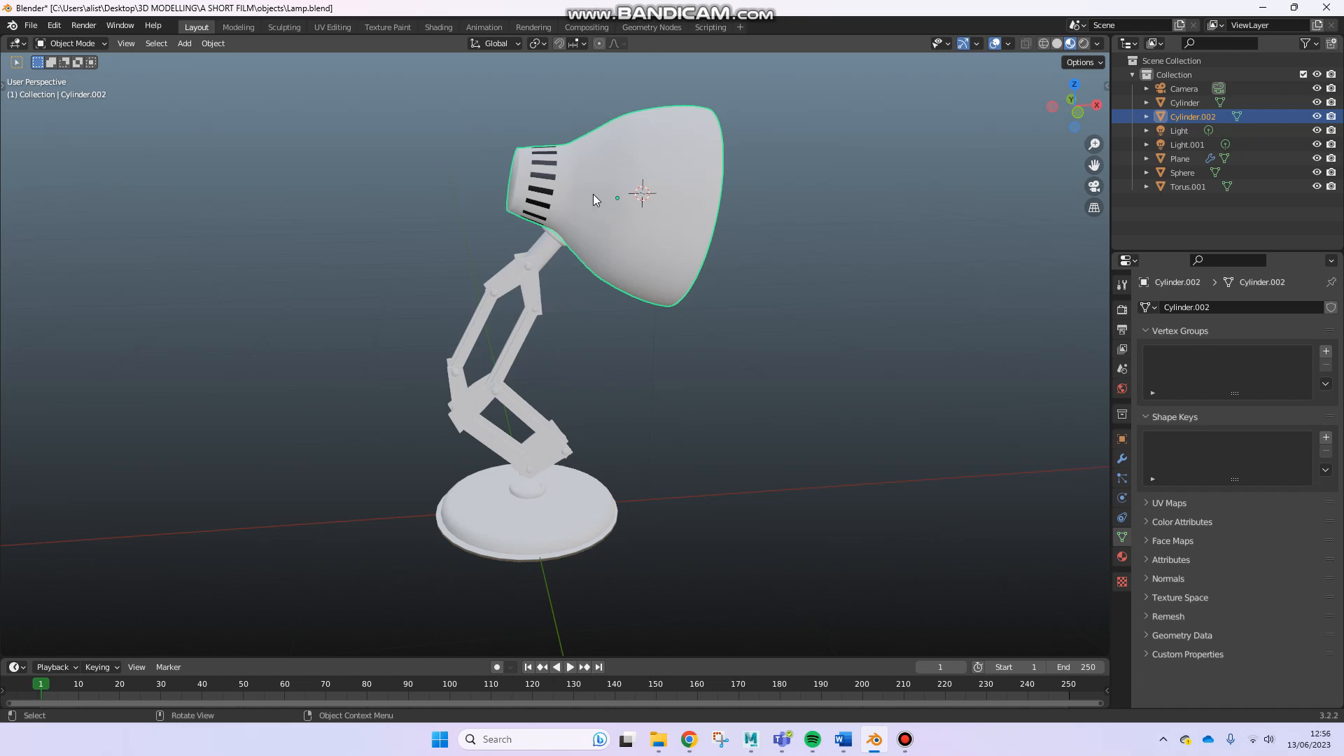
pyautogui.press('r')
pyautogui.press('x')
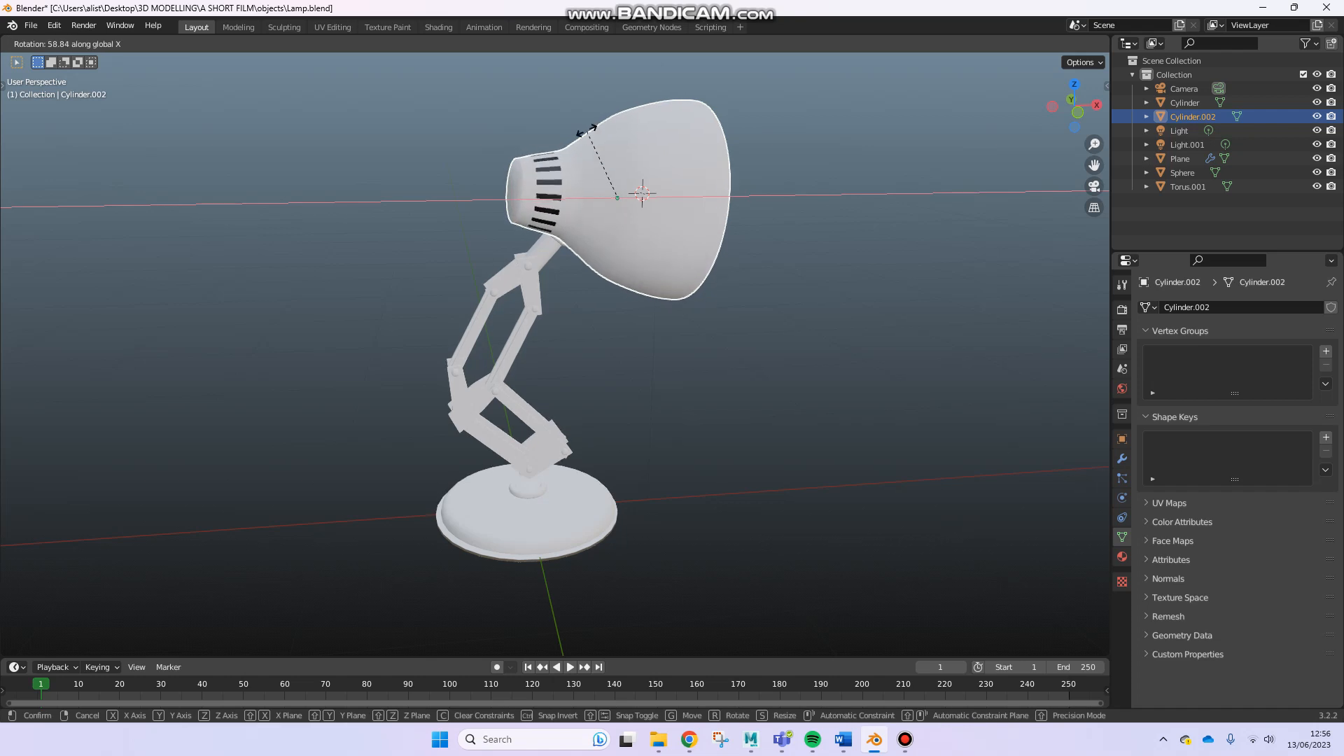
pyautogui.press('z')
pyautogui.press('y')
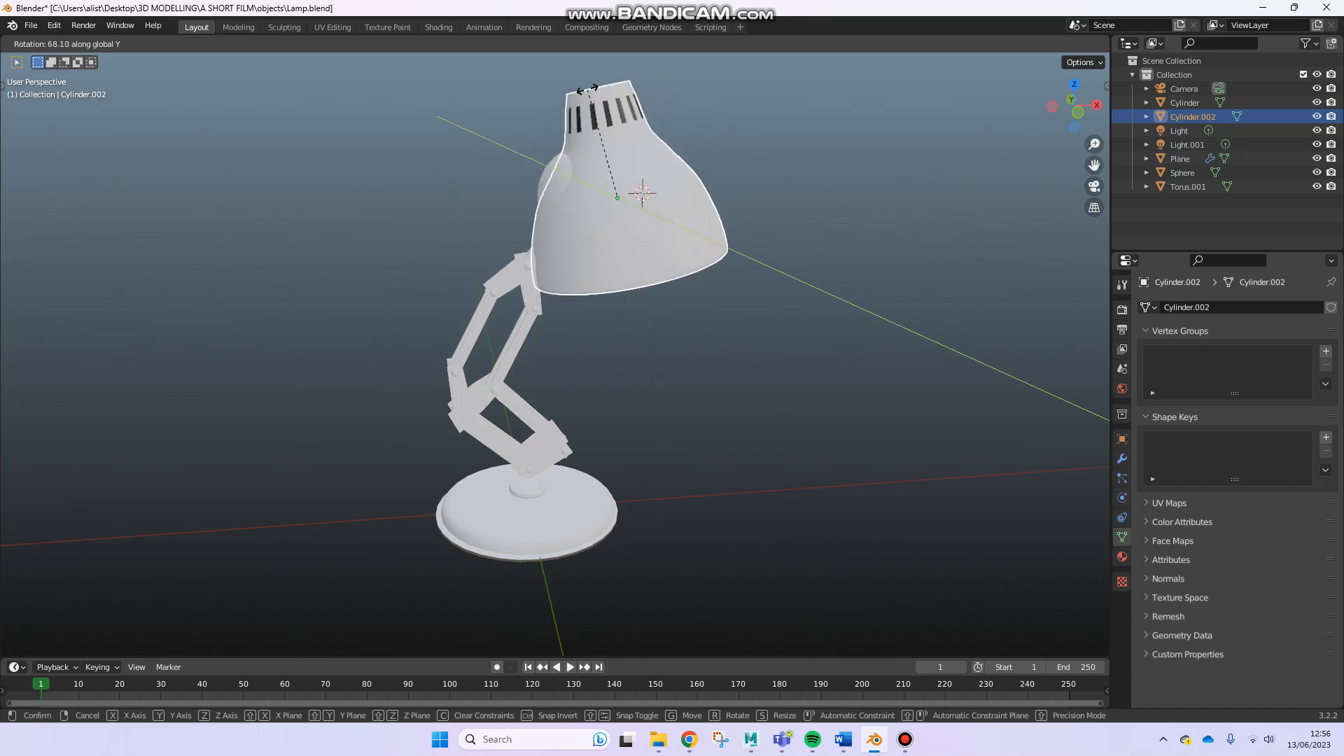
# Try moving the lampshade along the global X and Z axes, and cancel the transform
pyautogui.press('g')
pyautogui.press('x')
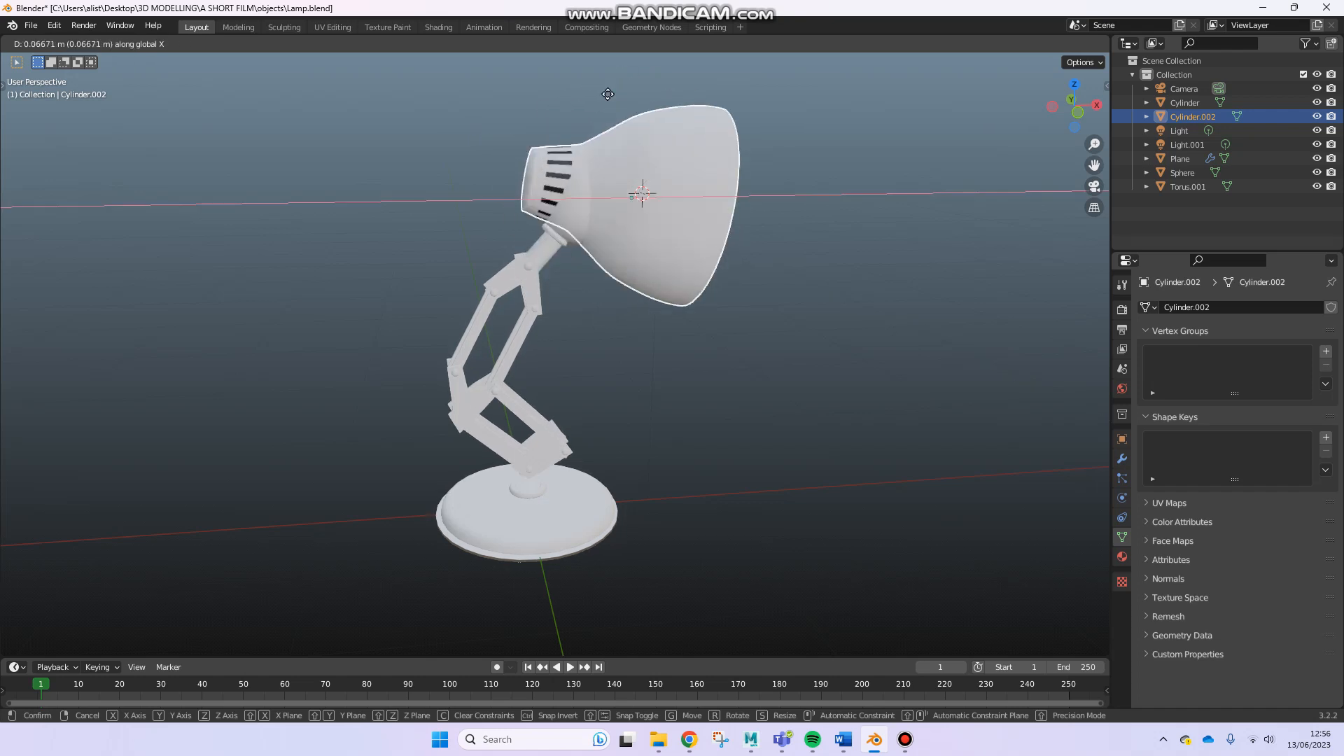
pyautogui.press('z')
pyautogui.press('x')
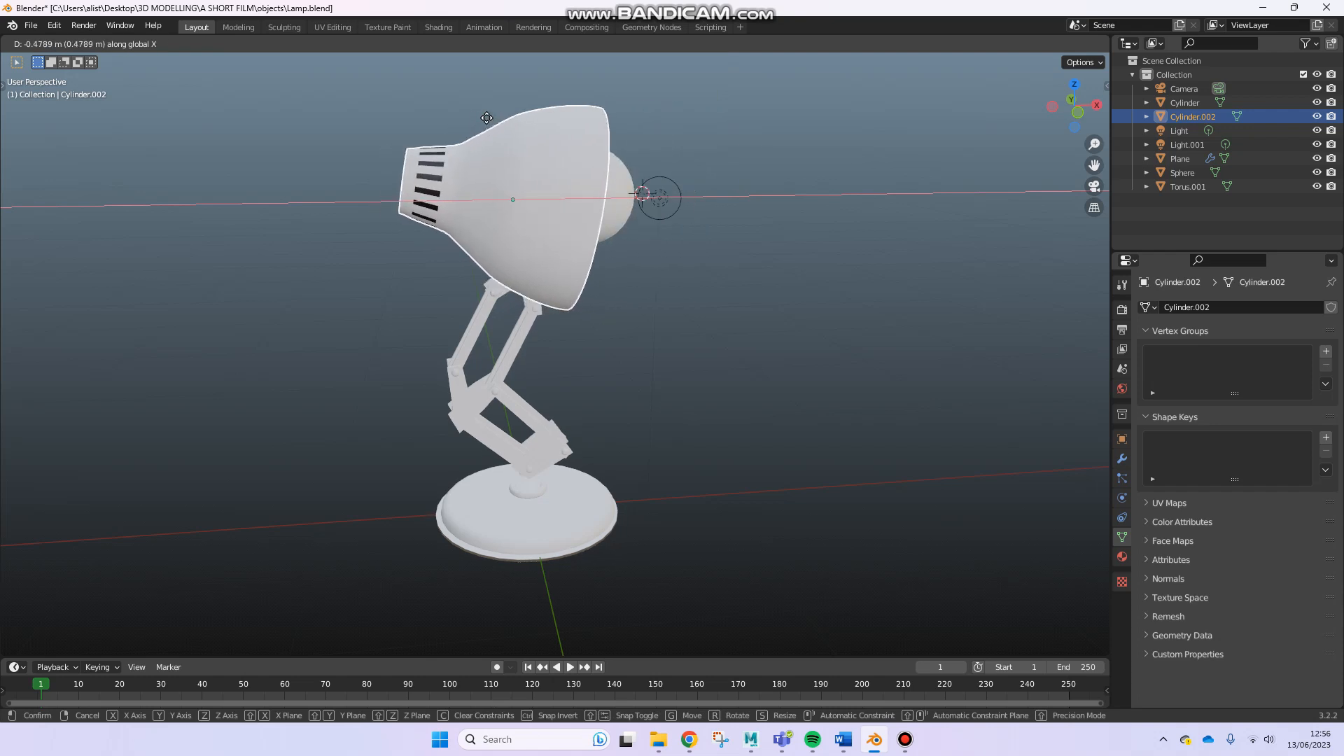
pyautogui.press('Escape')
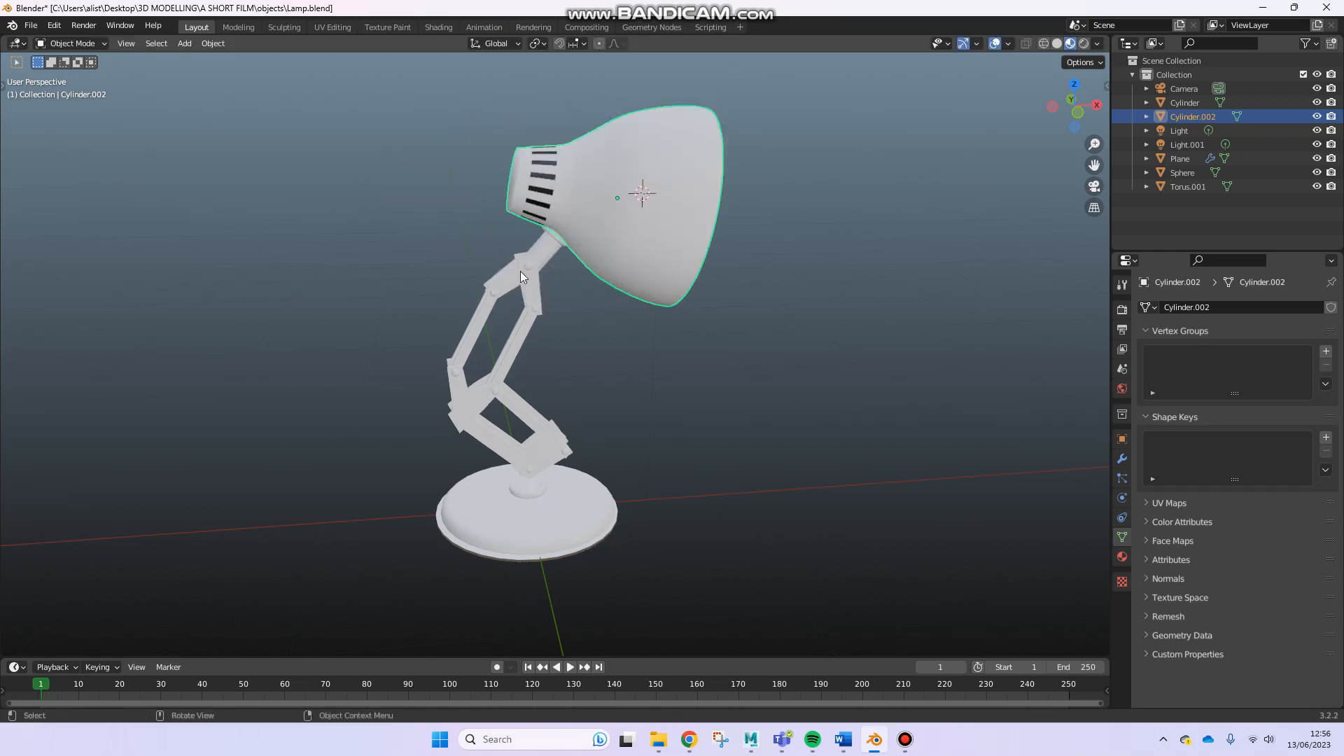
# Inspect the lamp's separate objects by selecting the base, the arm and the base again
pyautogui.moveTo(515, 434); pyautogui.dragTo(474, 287, button='middle')
pyautogui.scroll(4, 531, 306)
pyautogui.moveTo(527, 329); pyautogui.dragTo(569, 445, button='middle')
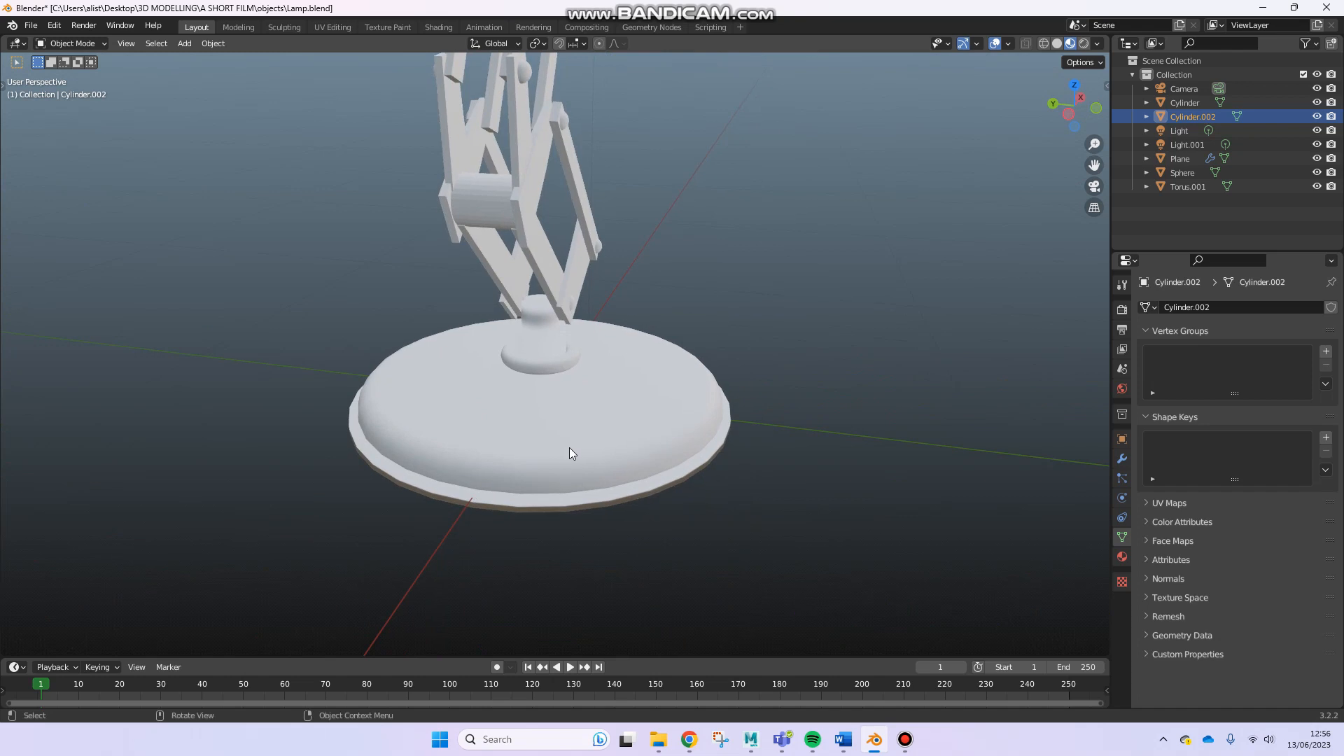
pyautogui.click(569, 445)
pyautogui.moveTo(540, 390); pyautogui.dragTo(481, 326, button='middle')
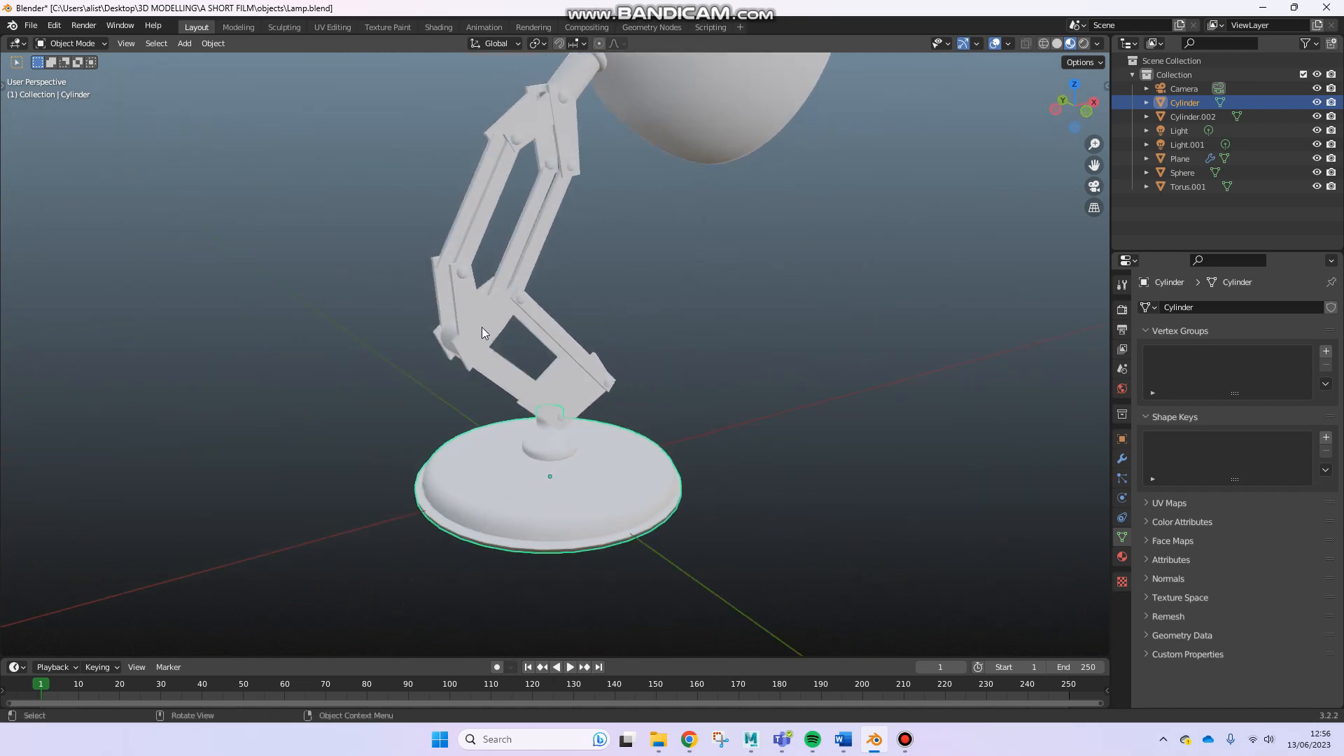
pyautogui.click(480, 326)
pyautogui.moveTo(585, 306); pyautogui.dragTo(472, 271, button='middle')
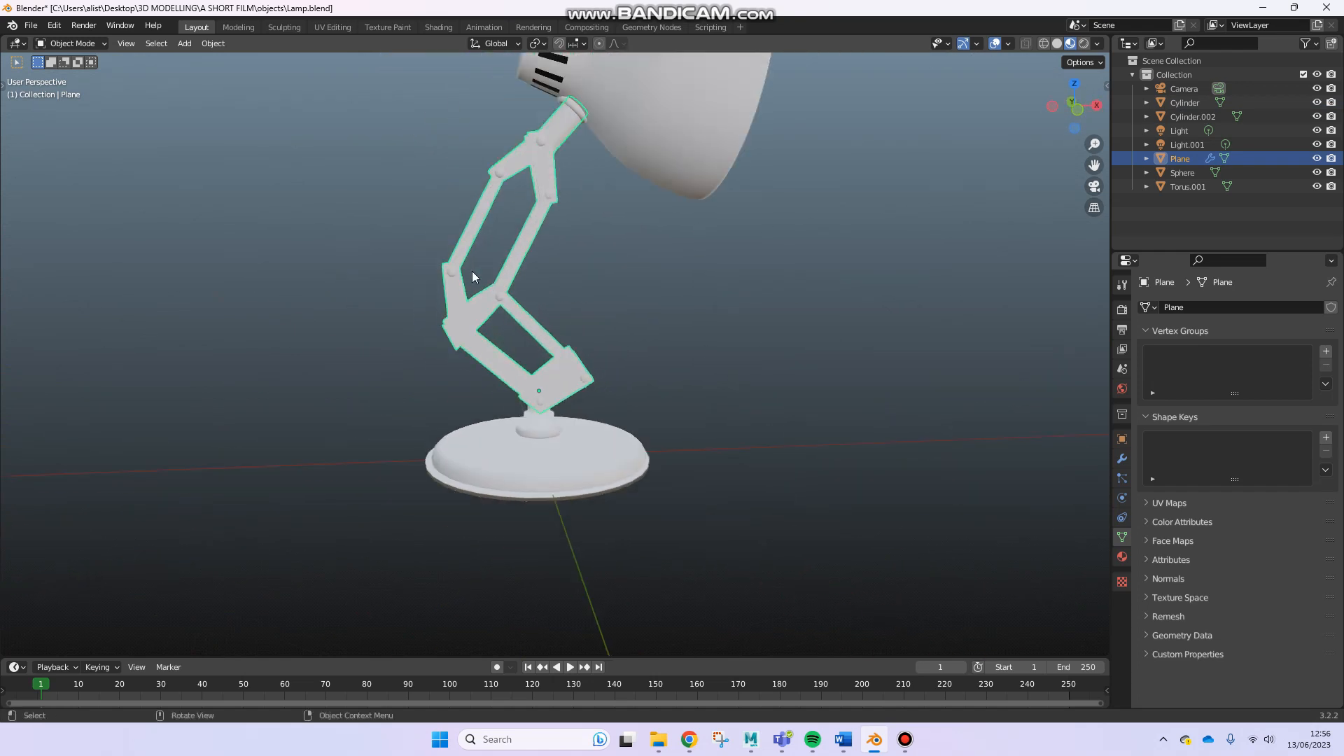
pyautogui.click(564, 476)
pyautogui.moveTo(570, 435); pyautogui.dragTo(674, 460, button='middle')
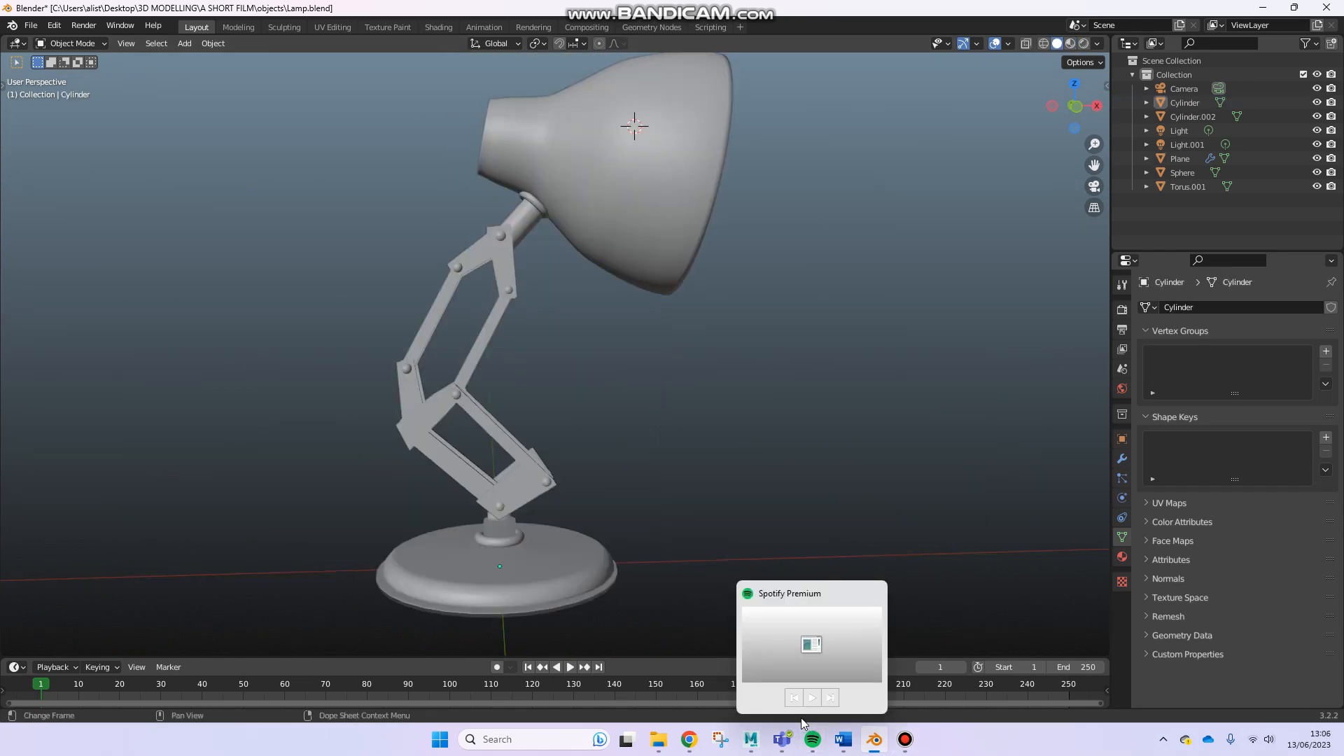
# Switch to Maya to view the Sid's Lamp model
pyautogui.moveTo(748, 742)
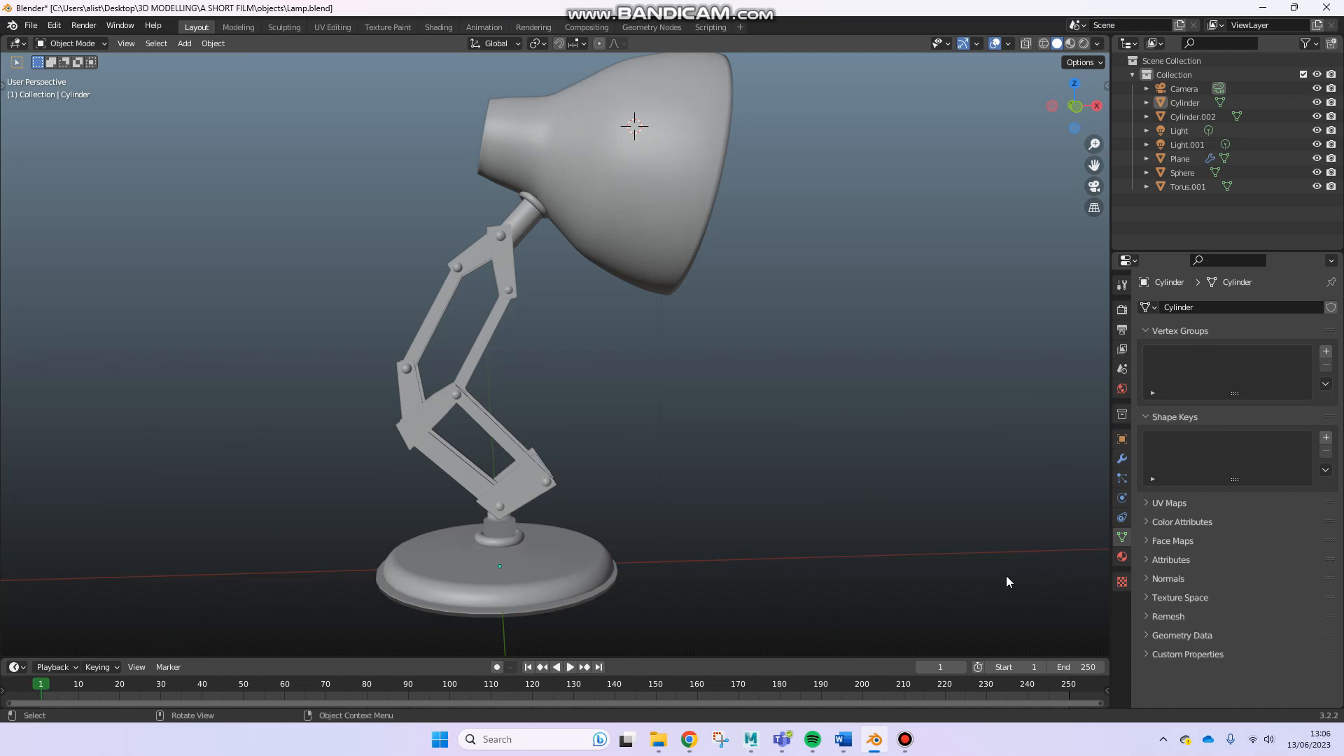
pyautogui.click(750, 739)
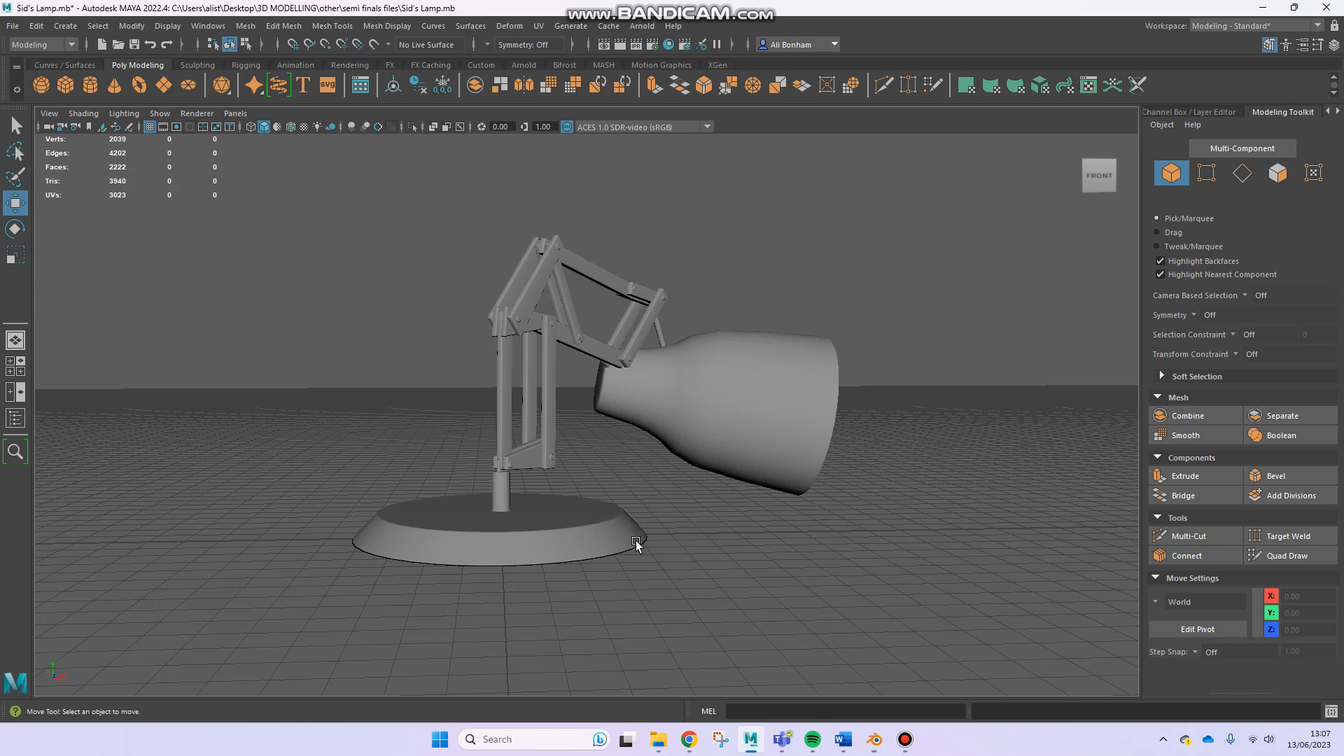
# Switch to the Instagram profile in Chrome, view the donut tutorial post and its well image, and close the post
pyautogui.click(690, 739)
pyautogui.scroll(4, 881, 422)
pyautogui.scroll(3, 882, 422)
pyautogui.click(1050, 413)
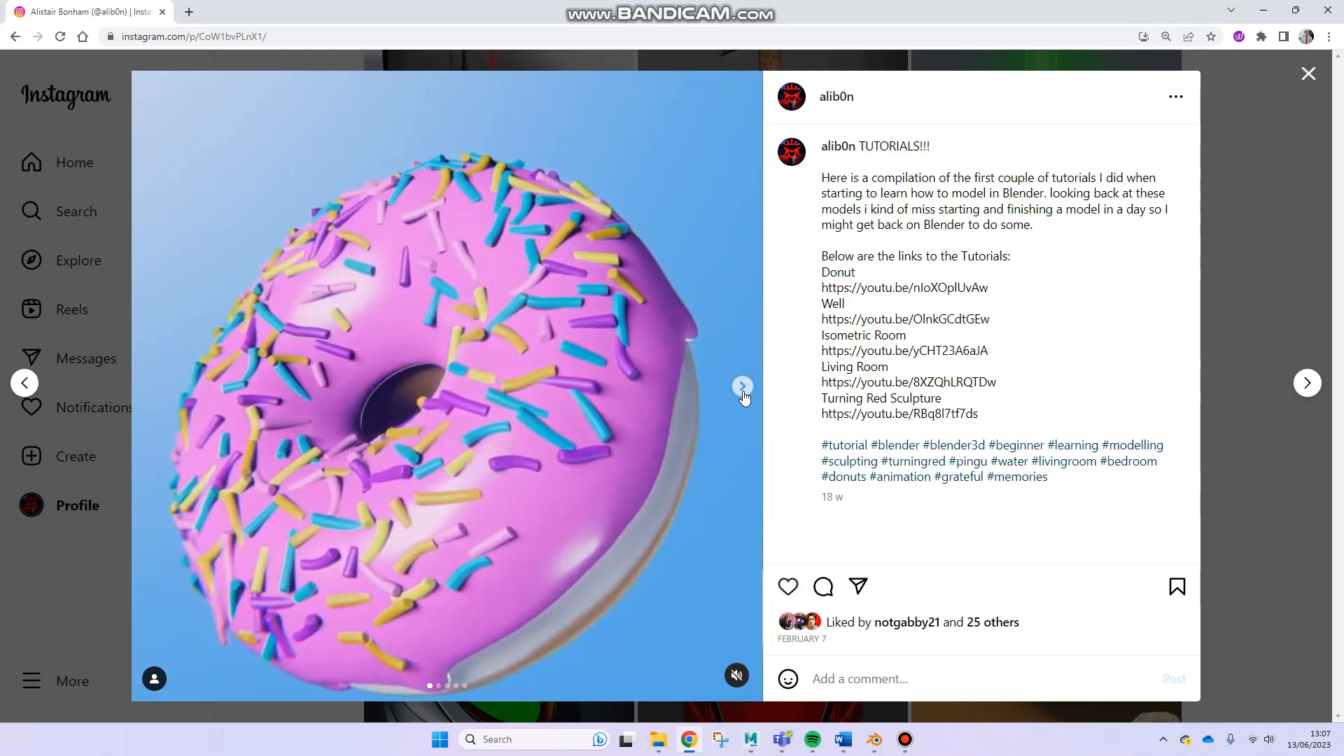
pyautogui.click(742, 387)
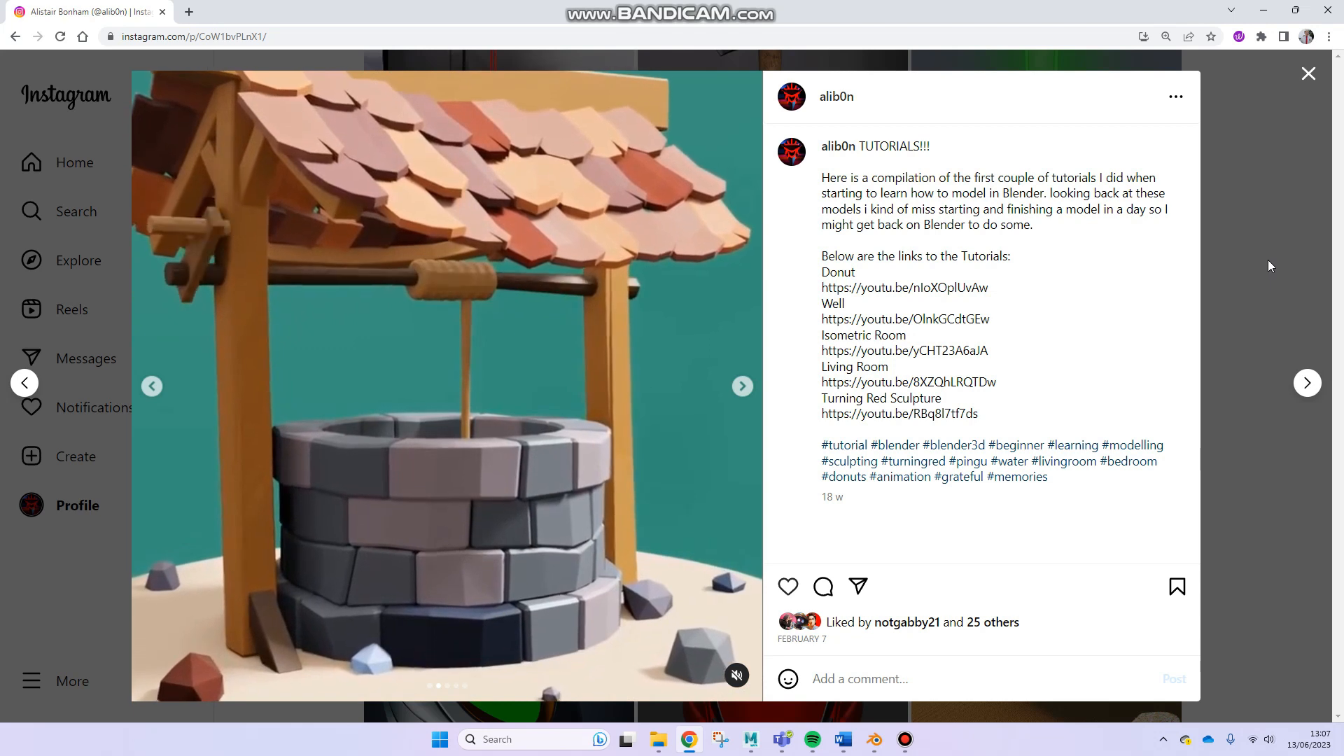
pyautogui.click(1268, 264)
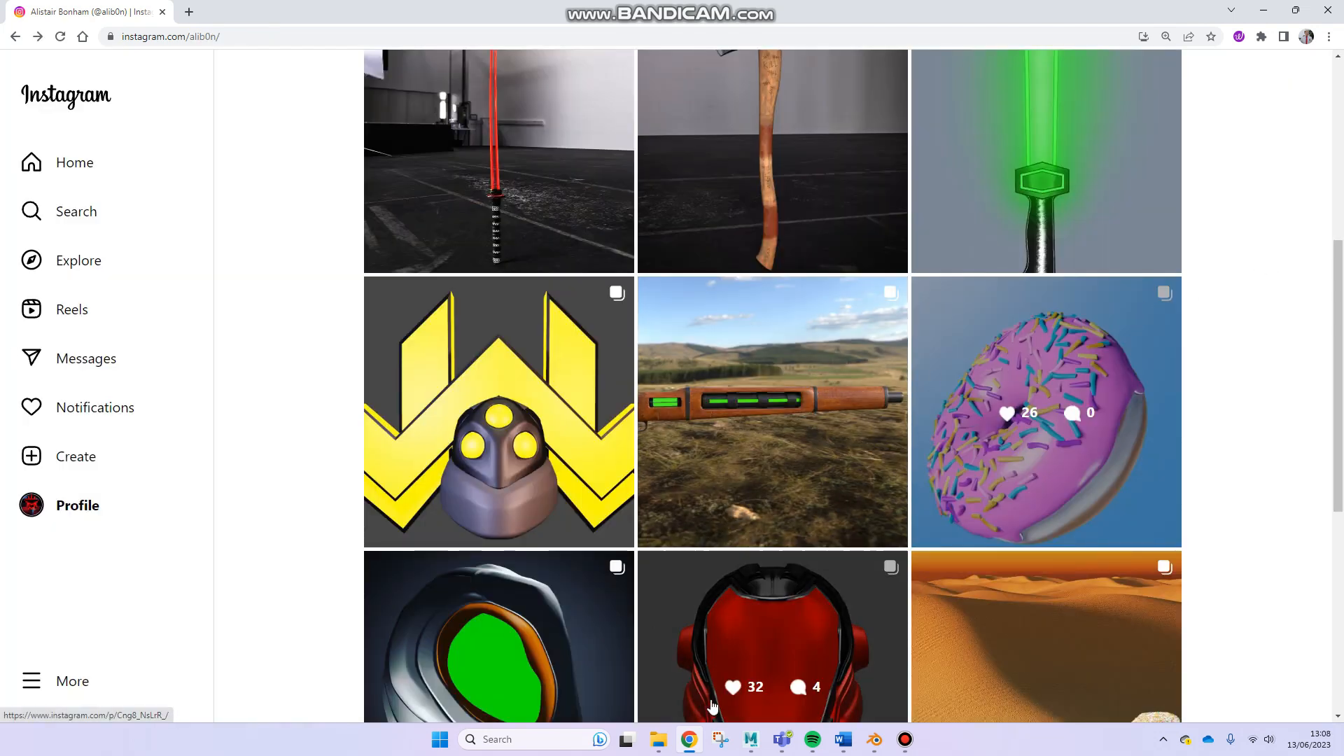
# Return to Maya and select the Sid's Lamp model
pyautogui.click(753, 740)
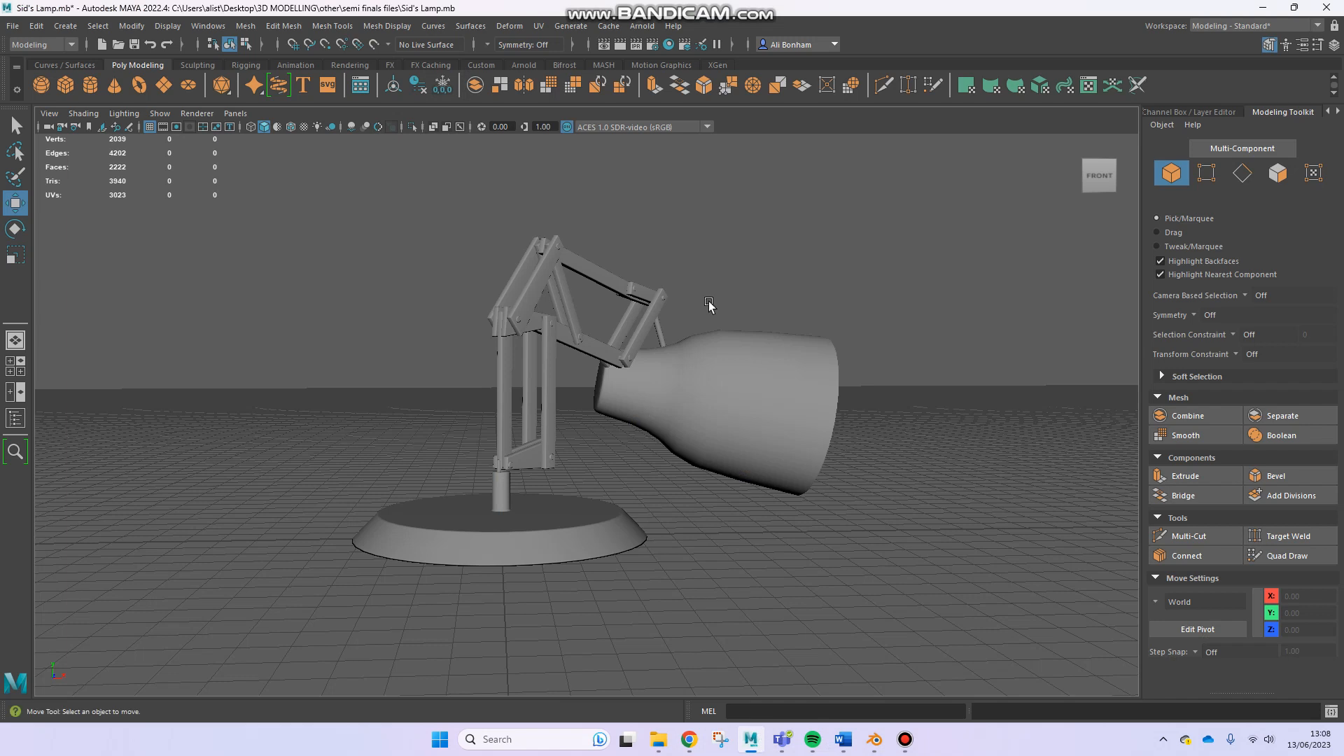
pyautogui.moveTo(812, 741)
pyautogui.click(551, 368)
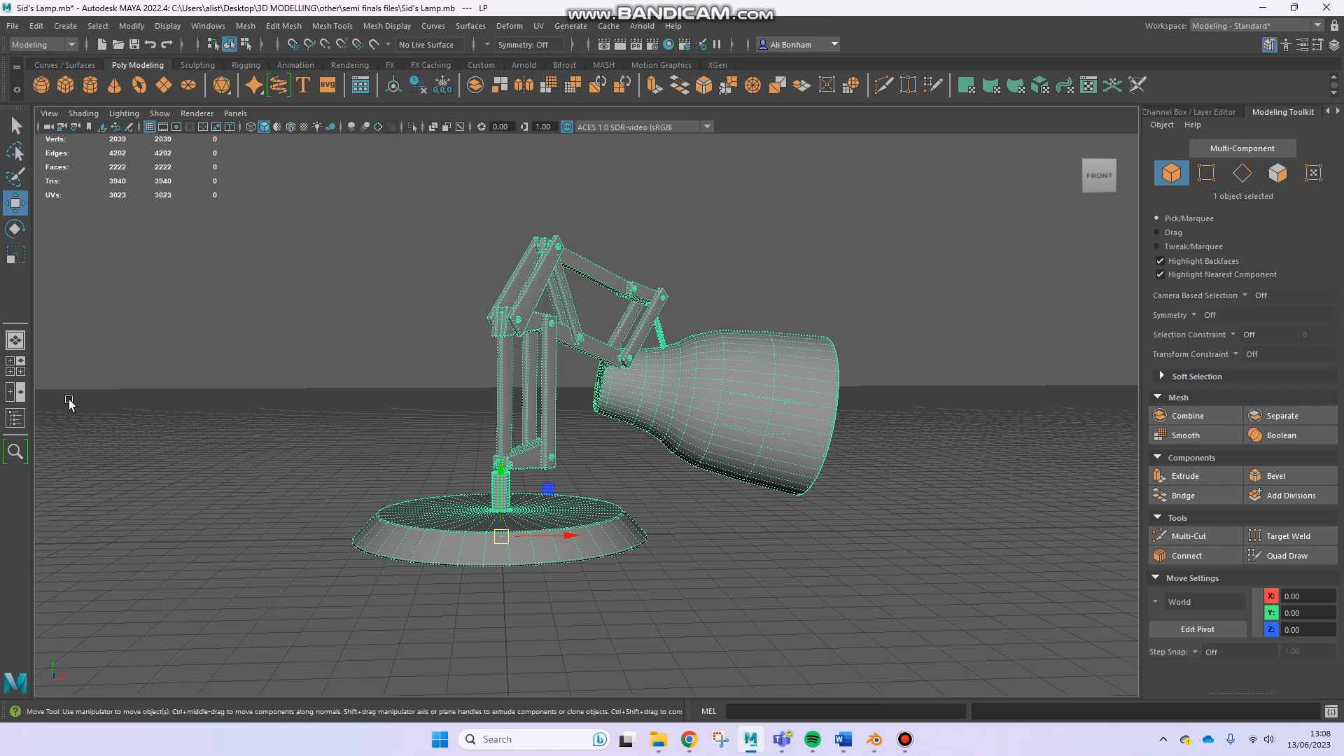
# Show the Outliner, unhide the ball object and frame it in the view
pyautogui.click(15, 418)
pyautogui.click(77, 366)
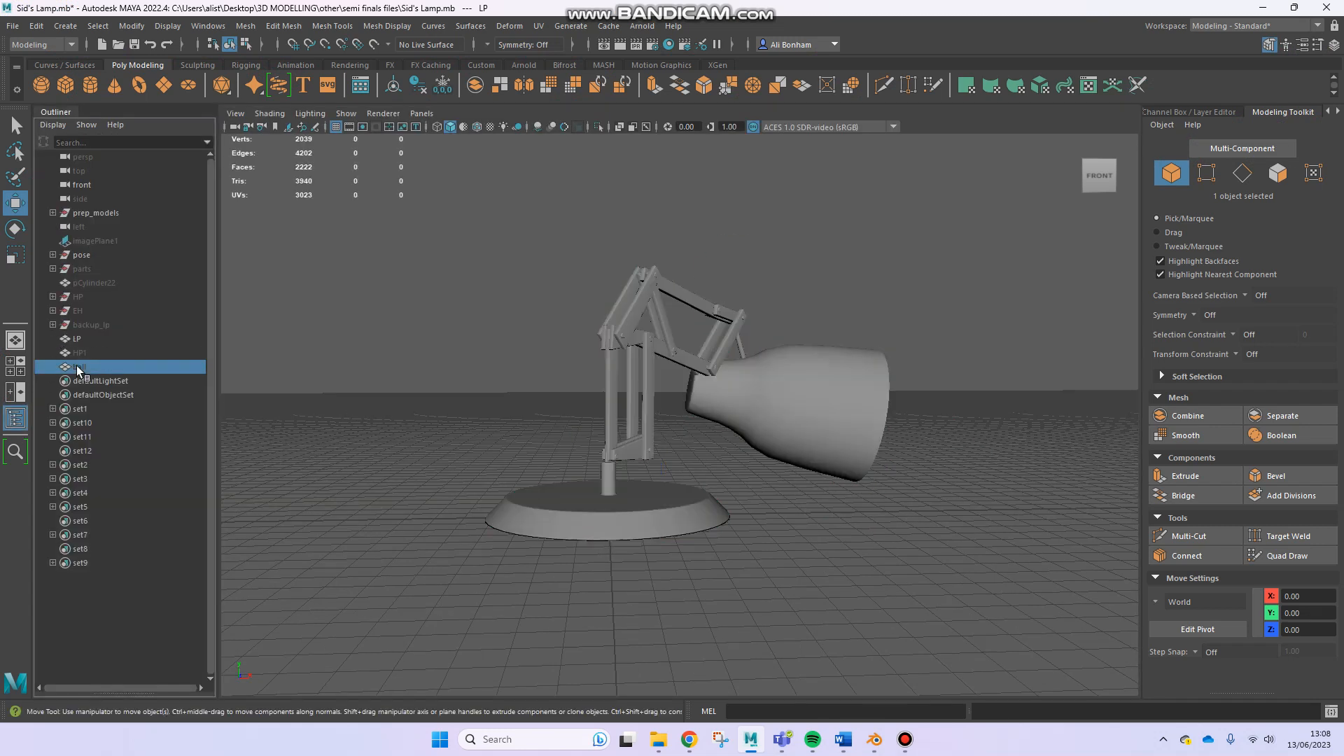
pyautogui.keyDown('alt'); pyautogui.moveTo(649, 411); pyautogui.dragTo(716, 415); pyautogui.keyUp('alt')
pyautogui.press('f')
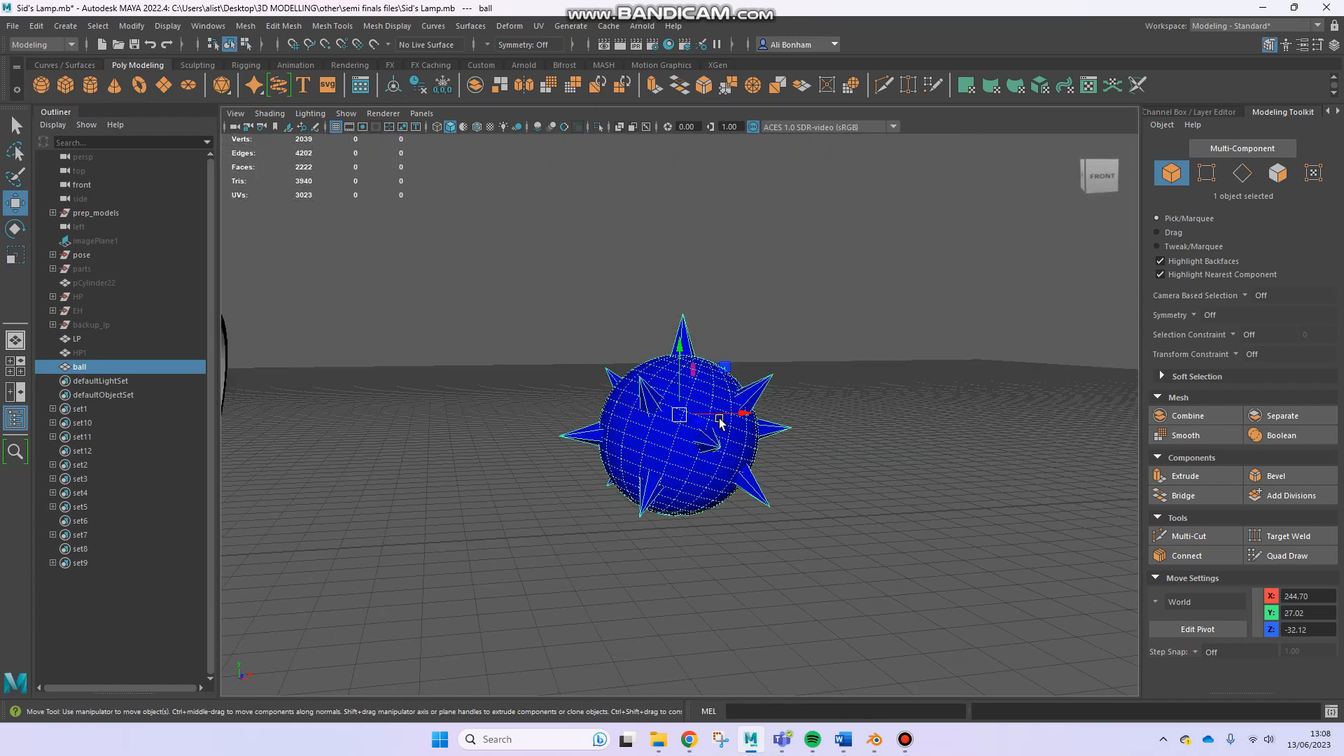
# Examine the spiked ball from several angles, shaded and with its mesh selected, and view it beside the lamp
pyautogui.click(866, 415)
pyautogui.keyDown('alt'); pyautogui.moveTo(866, 415); pyautogui.dragTo(791, 420); pyautogui.keyUp('alt')
pyautogui.scroll(2, 889, 455)
pyautogui.keyDown('alt'); pyautogui.moveTo(889, 455); pyautogui.dragTo(862, 454); pyautogui.keyUp('alt')
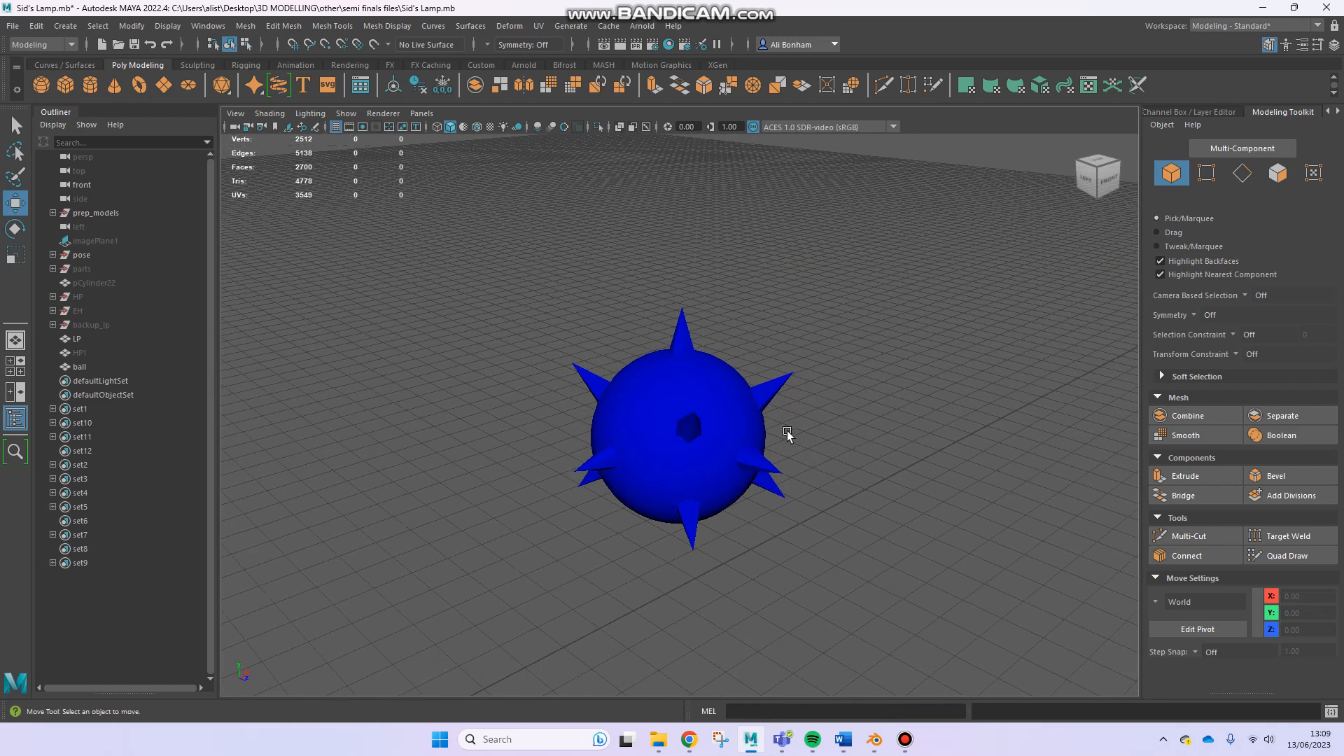
pyautogui.click(742, 434)
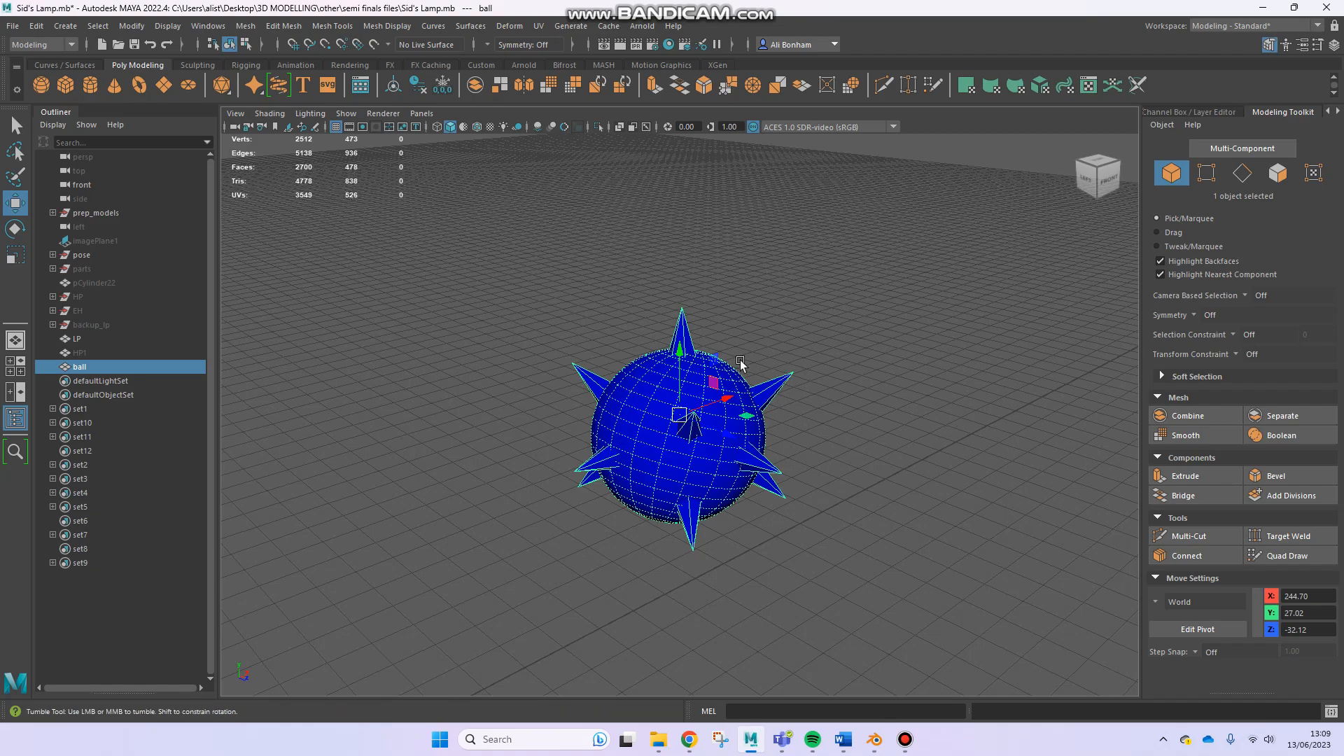
pyautogui.keyDown('alt'); pyautogui.moveTo(741, 366); pyautogui.dragTo(695, 357); pyautogui.keyUp('alt')
pyautogui.scroll(3, 707, 404)
pyautogui.keyDown('alt'); pyautogui.moveTo(709, 405); pyautogui.dragTo(607, 381); pyautogui.keyUp('alt')
pyautogui.keyDown('alt'); pyautogui.moveTo(608, 382); pyautogui.dragTo(483, 374, button='right'); pyautogui.keyUp('alt')
pyautogui.keyDown('alt'); pyautogui.moveTo(483, 375); pyautogui.dragTo(685, 314, button='middle'); pyautogui.keyUp('alt')
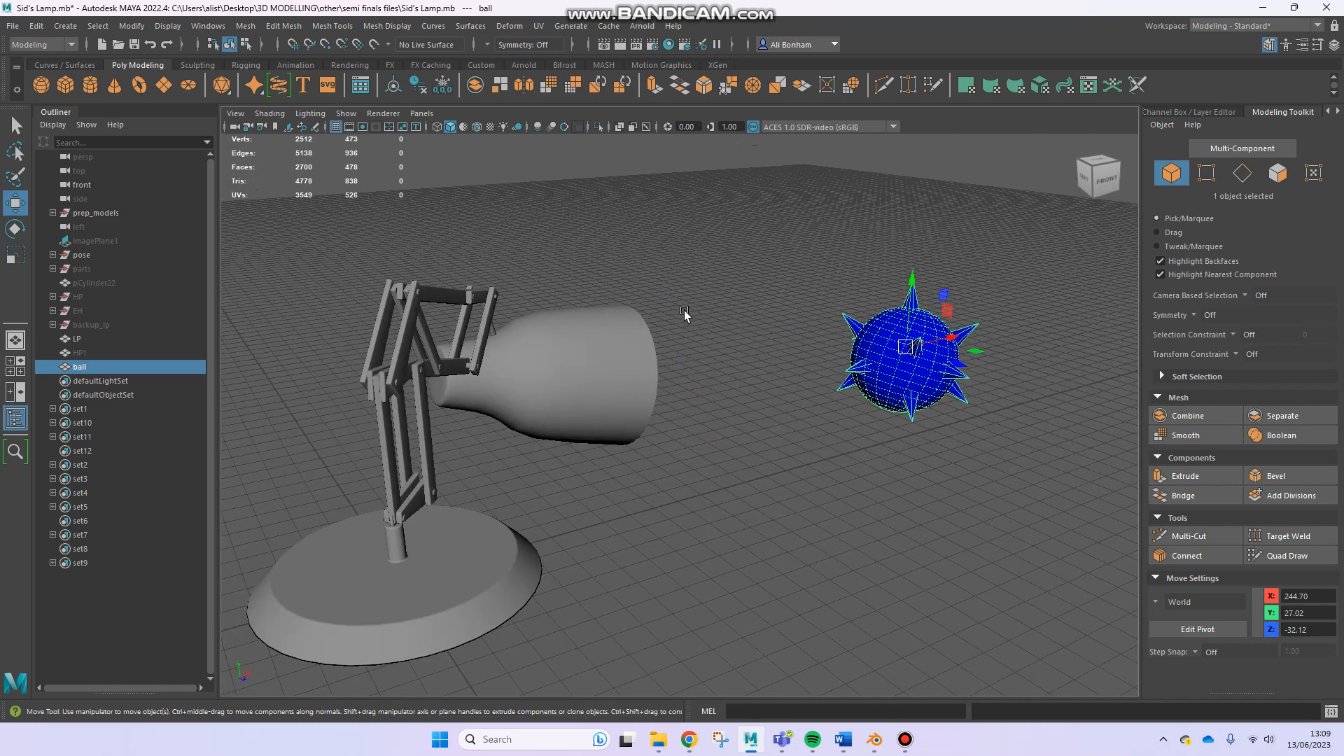
# Hide the spiked ball so only the lamp is shown
pyautogui.press('h')
pyautogui.keyDown('alt'); pyautogui.moveTo(711, 372); pyautogui.dragTo(650, 361); pyautogui.keyUp('alt')
pyautogui.keyDown('alt'); pyautogui.moveTo(546, 363); pyautogui.dragTo(676, 382, button='middle'); pyautogui.keyUp('alt')
# Select the LP lamp mesh, close the Outliner and frame the lamp in the view
pyautogui.click(676, 383)
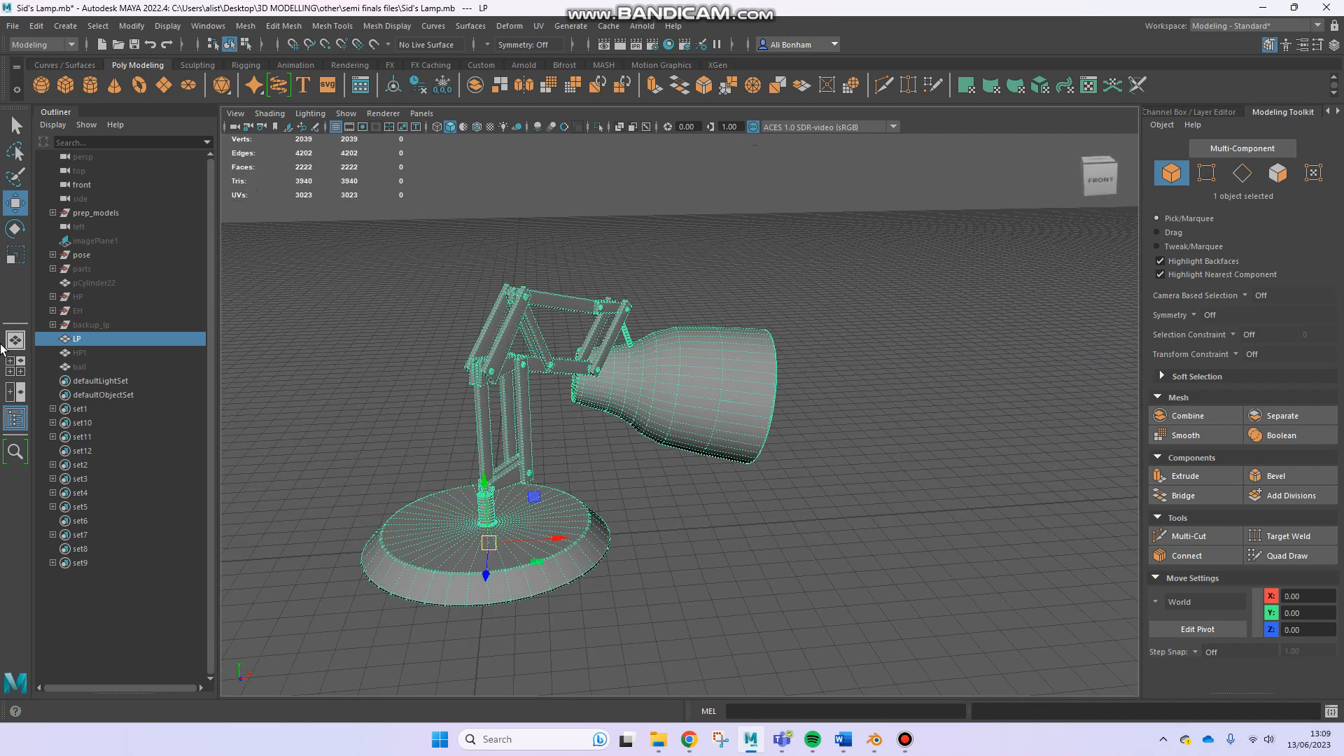
pyautogui.click(15, 417)
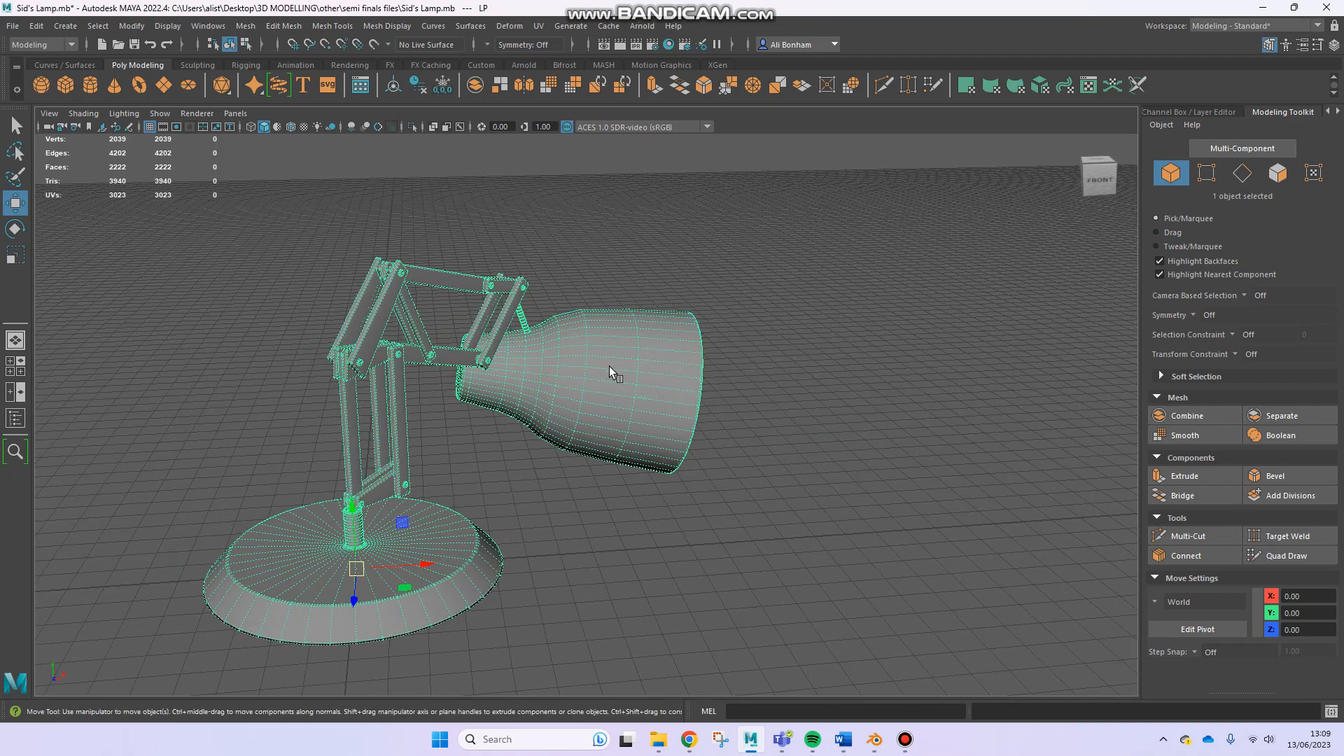
pyautogui.press('f')
pyautogui.moveTo(622, 431)
pyautogui.keyDown('alt'); pyautogui.mouseDown()
pyautogui.moveTo(593, 400)
pyautogui.moveTo(525, 417)
pyautogui.moveTo(585, 440)
pyautogui.moveTo(606, 424)
pyautogui.mouseUp(); pyautogui.keyUp('alt')
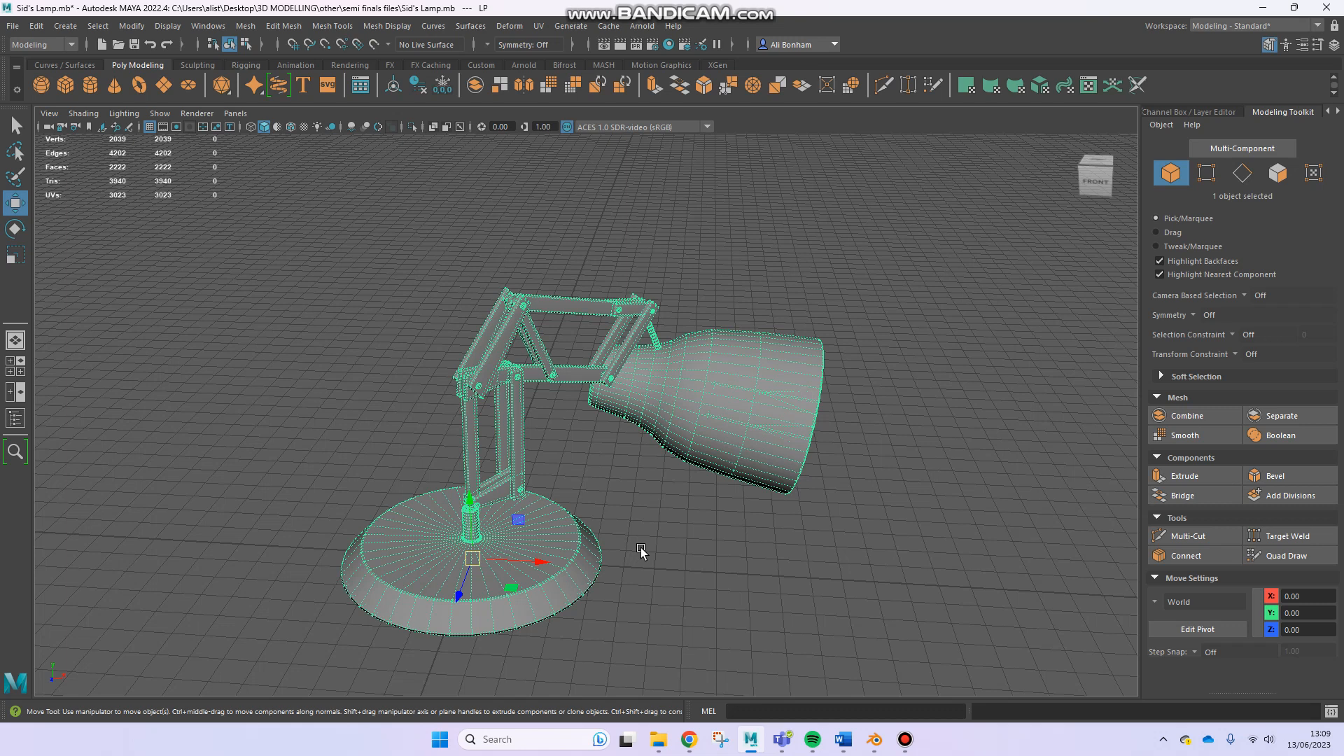
# Examine the lamp deselected and selected, viewing its mesh from the side, from above and into the lampshade opening
pyautogui.keyDown('alt'); pyautogui.moveTo(567, 519); pyautogui.dragTo(695, 465); pyautogui.keyUp('alt')
pyautogui.click(630, 462)
pyautogui.scroll(3, 696, 486)
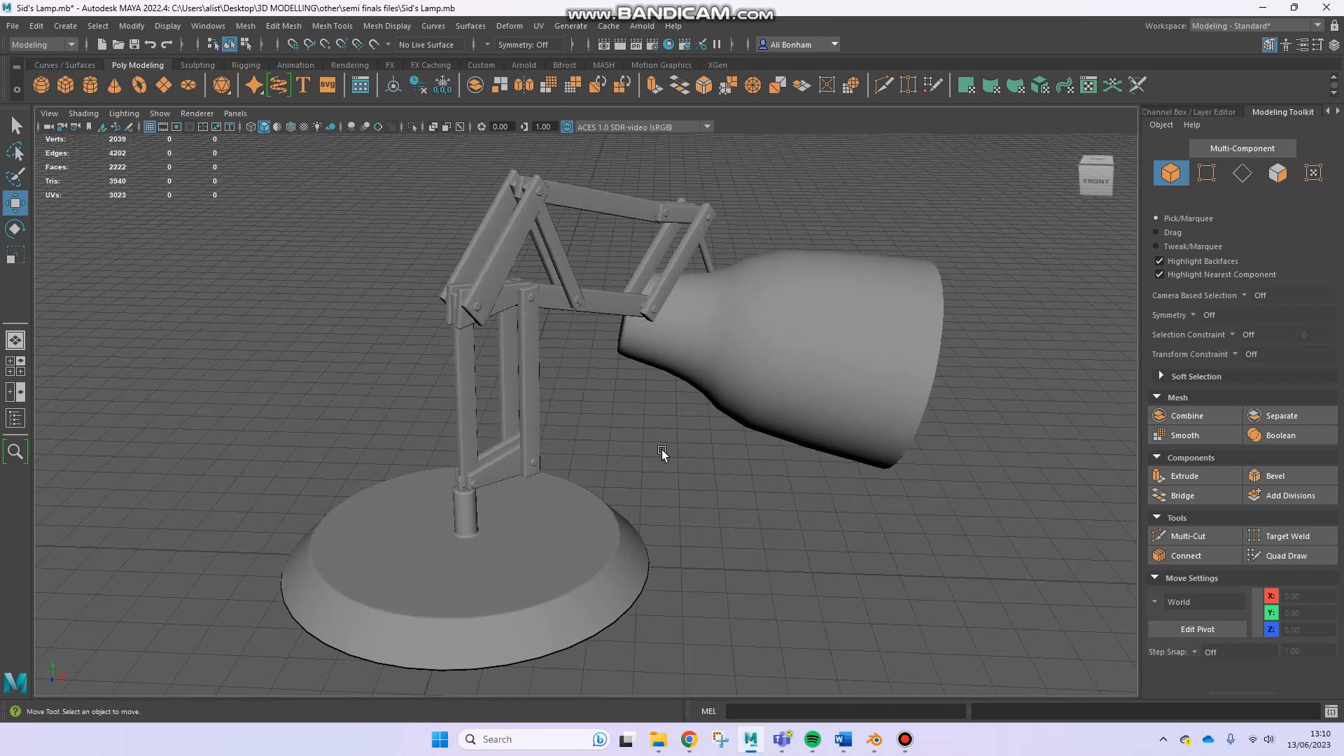
pyautogui.click(836, 365)
pyautogui.keyDown('alt'); pyautogui.moveTo(842, 369); pyautogui.dragTo(814, 365); pyautogui.keyUp('alt')
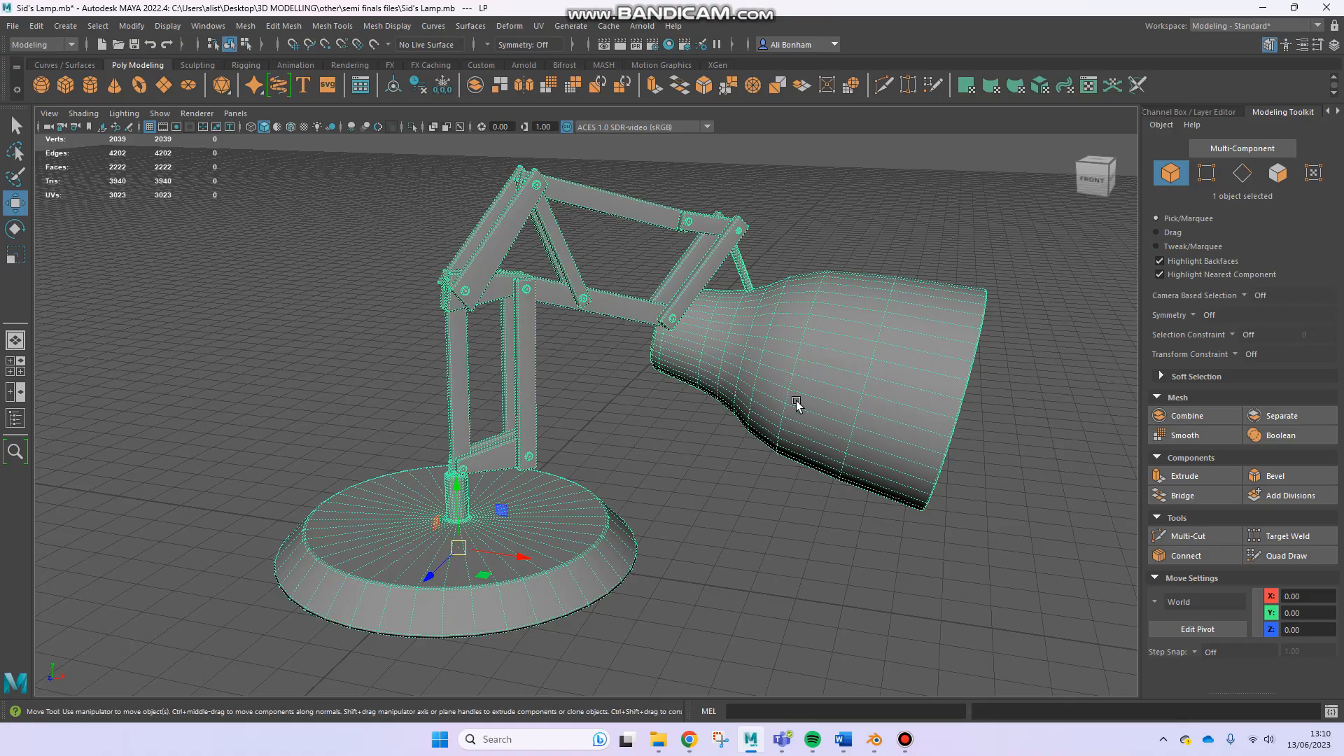
pyautogui.keyDown('alt'); pyautogui.moveTo(786, 392); pyautogui.dragTo(729, 398); pyautogui.keyUp('alt')
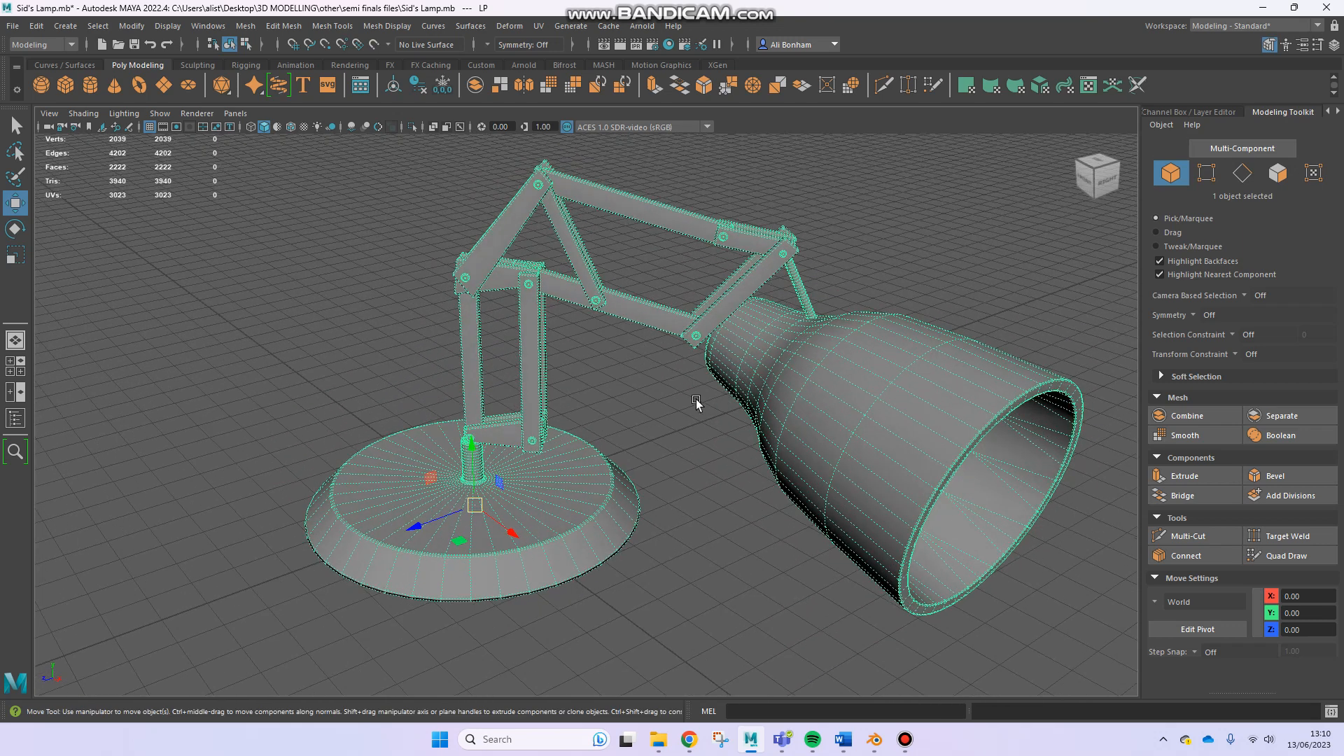
pyautogui.keyDown('alt'); pyautogui.moveTo(633, 383); pyautogui.dragTo(721, 423); pyautogui.keyUp('alt')
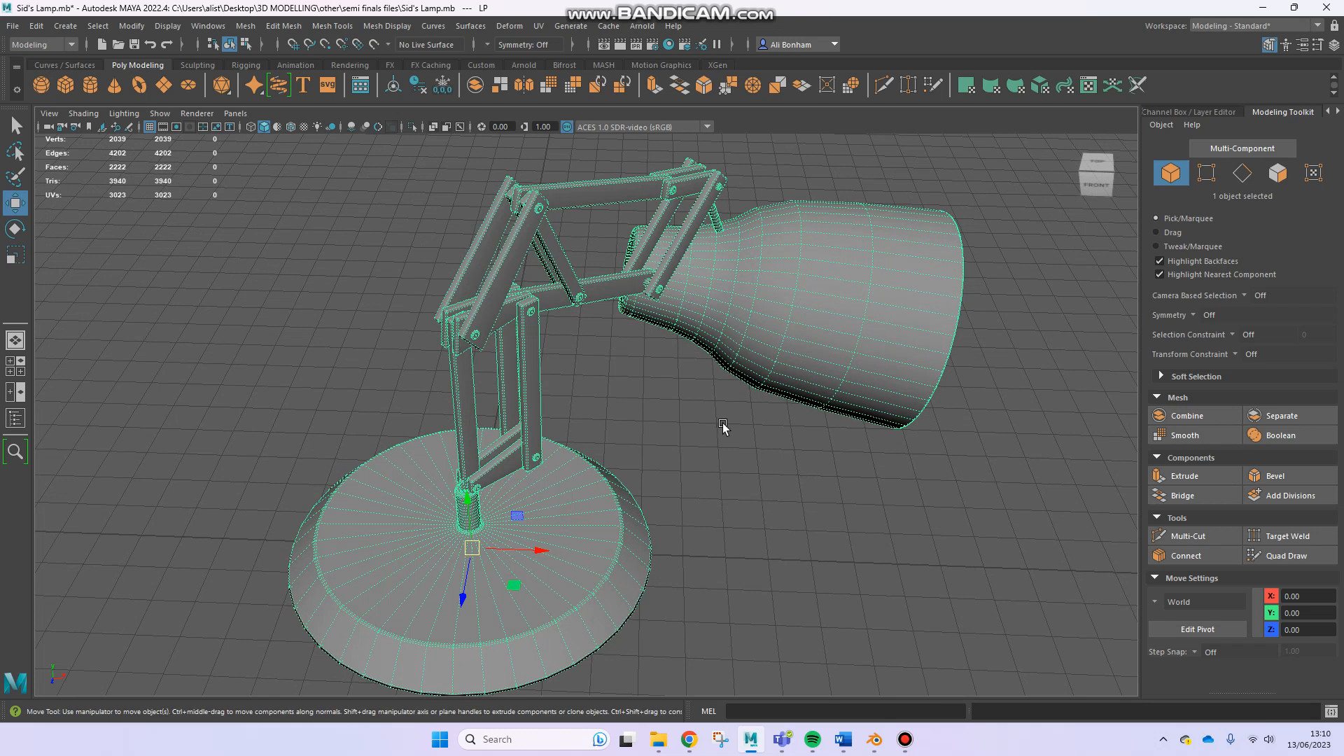
pyautogui.keyDown('alt'); pyautogui.moveTo(723, 423); pyautogui.dragTo(708, 386); pyautogui.keyUp('alt')
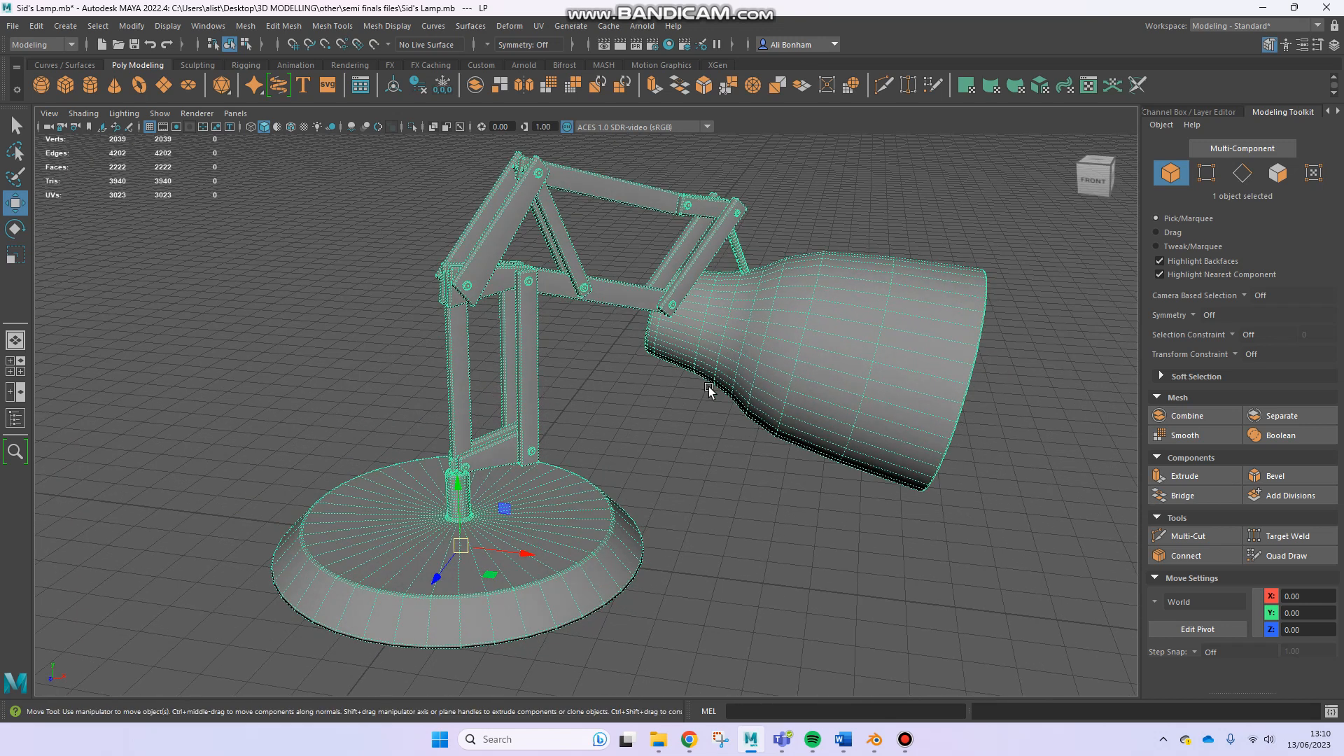
# Examine the selected lamp's arm and joints from closer up and from above
pyautogui.keyDown('alt'); pyautogui.moveTo(613, 364); pyautogui.dragTo(666, 369); pyautogui.keyUp('alt')
pyautogui.click(627, 359)
pyautogui.keyDown('alt'); pyautogui.moveTo(627, 358); pyautogui.dragTo(682, 363, button='right'); pyautogui.keyUp('alt')
pyautogui.keyDown('alt'); pyautogui.moveTo(681, 363); pyautogui.dragTo(549, 378); pyautogui.keyUp('alt')
pyautogui.keyDown('alt'); pyautogui.moveTo(549, 378); pyautogui.dragTo(594, 415, button='right'); pyautogui.keyUp('alt')
pyautogui.keyDown('alt'); pyautogui.moveTo(594, 416); pyautogui.dragTo(586, 382); pyautogui.keyUp('alt')
pyautogui.click(586, 381)
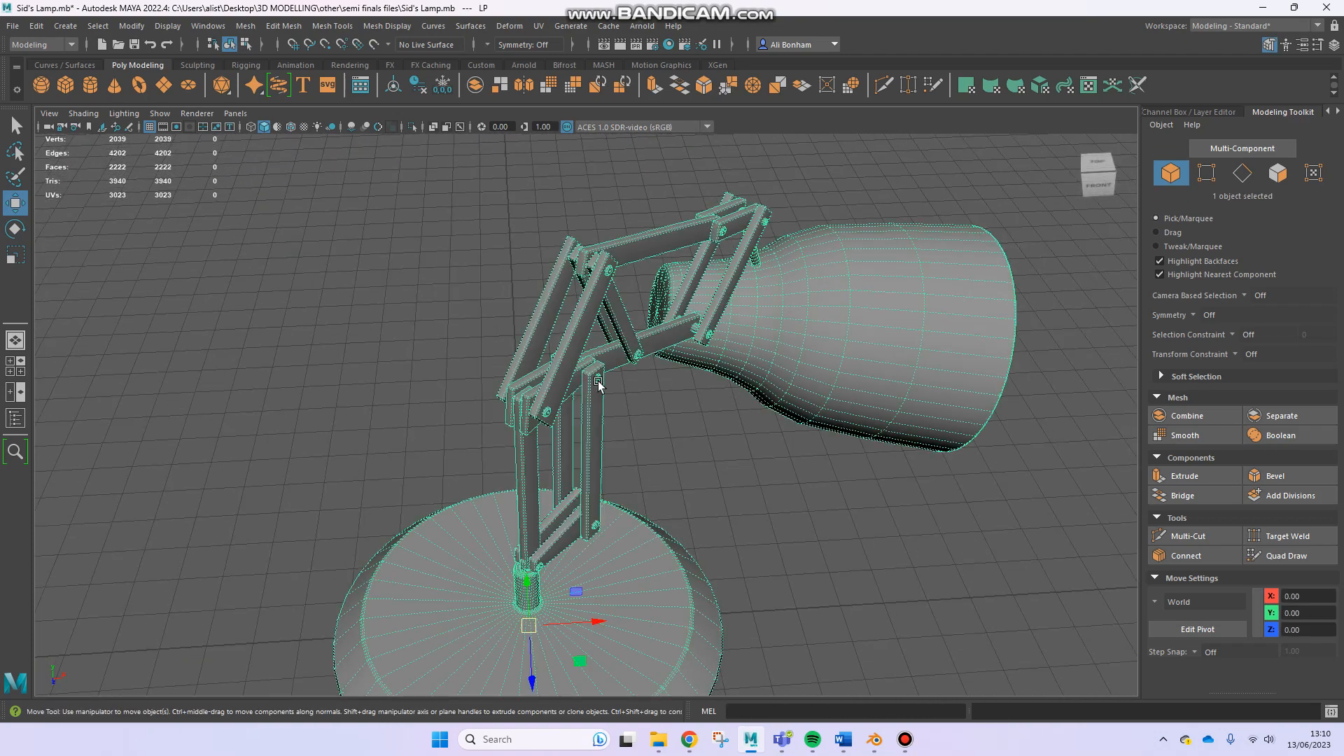
# Try rotating the whole lamp about 58 degrees around its Y axis, and undo the rotation
pyautogui.press('r')
pyautogui.press('e')
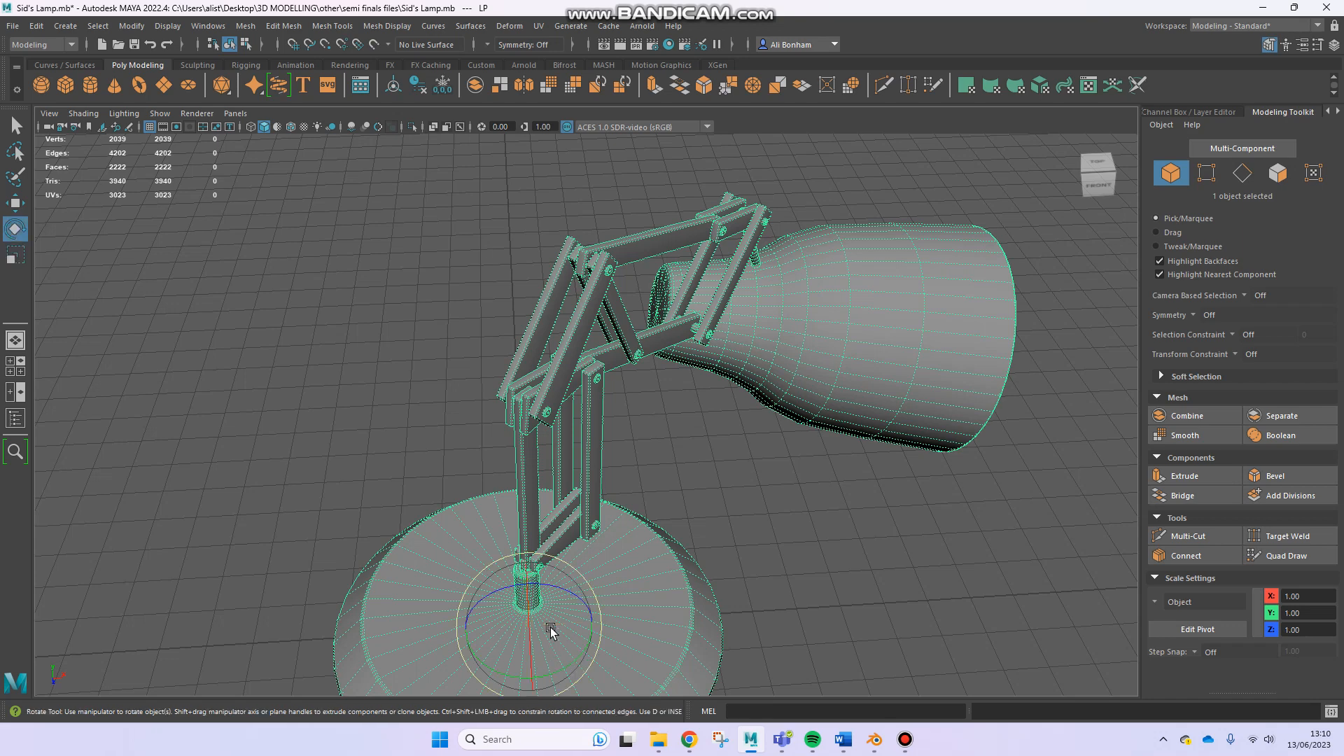
pyautogui.moveTo(558, 663); pyautogui.dragTo(496, 702)
pyautogui.moveTo(597, 642); pyautogui.dragTo(599, 628)
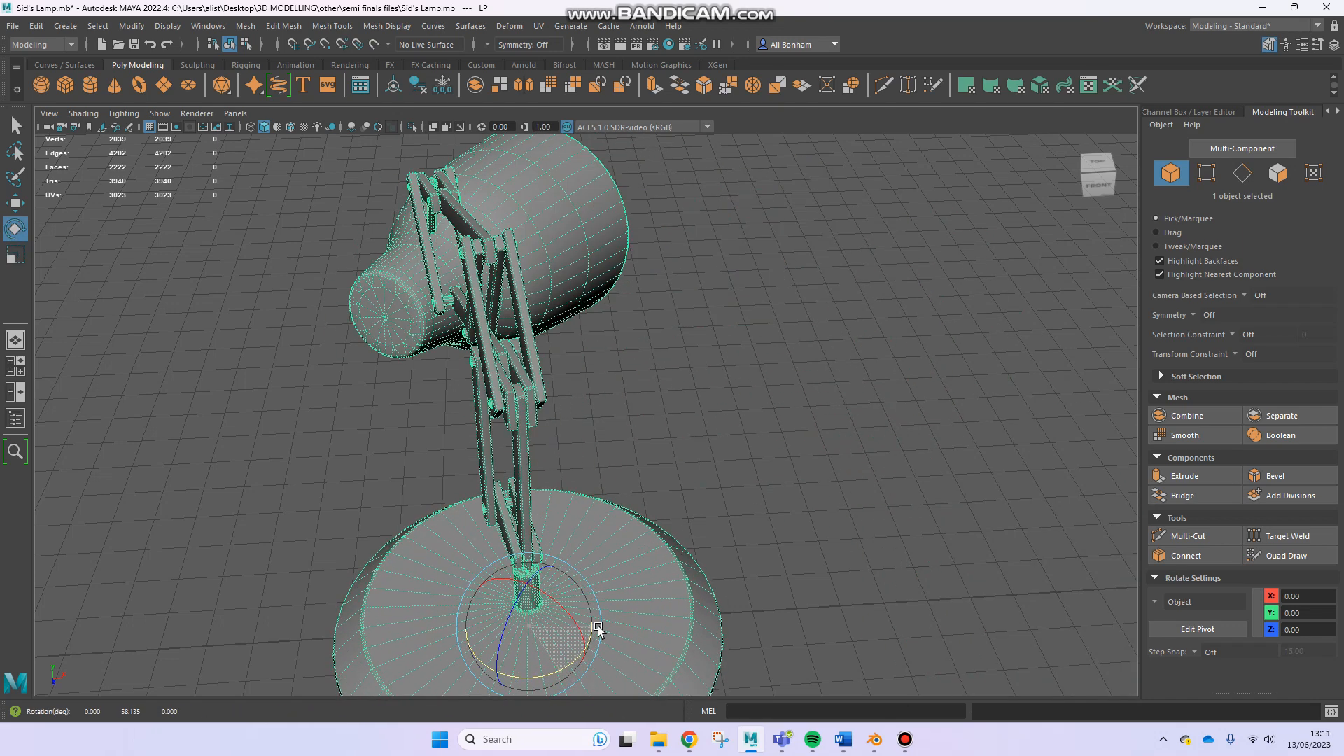
pyautogui.hotkey('ctrl', 'z')
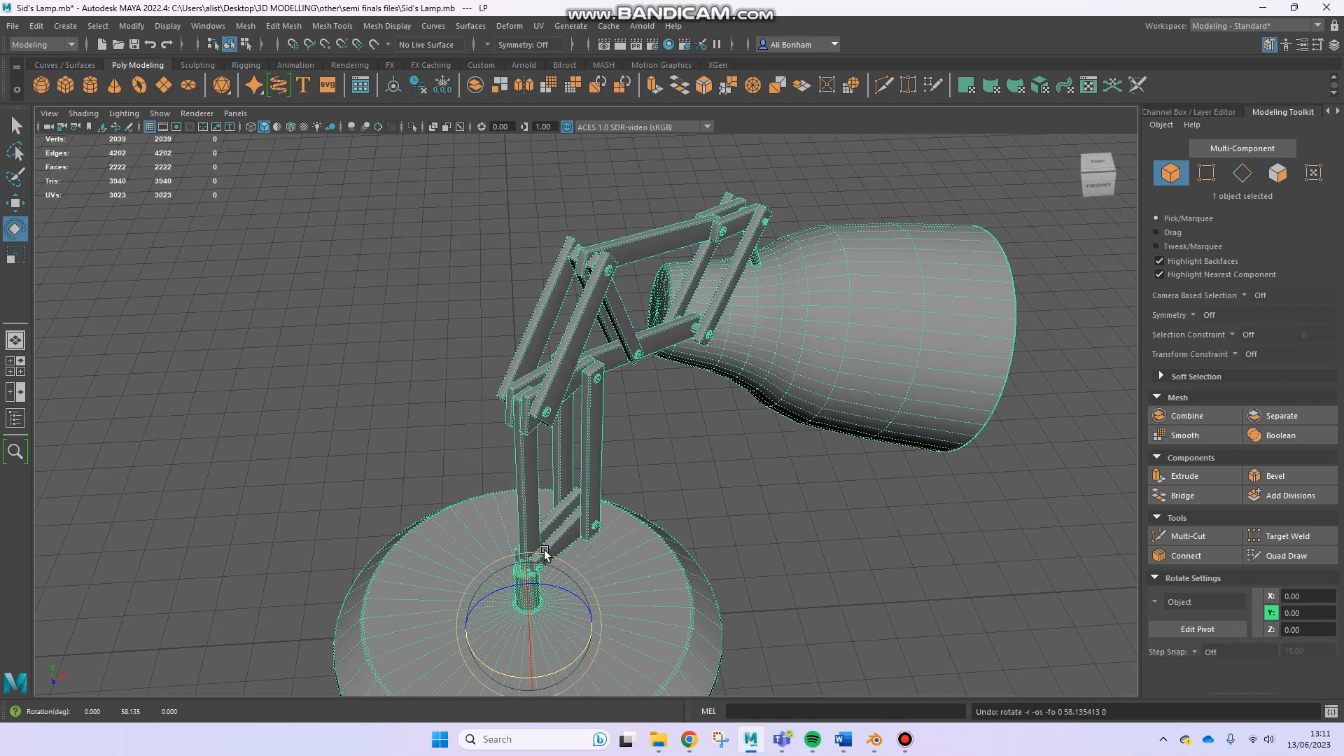
pyautogui.keyDown('alt'); pyautogui.moveTo(700, 531); pyautogui.dragTo(656, 310); pyautogui.keyUp('alt')
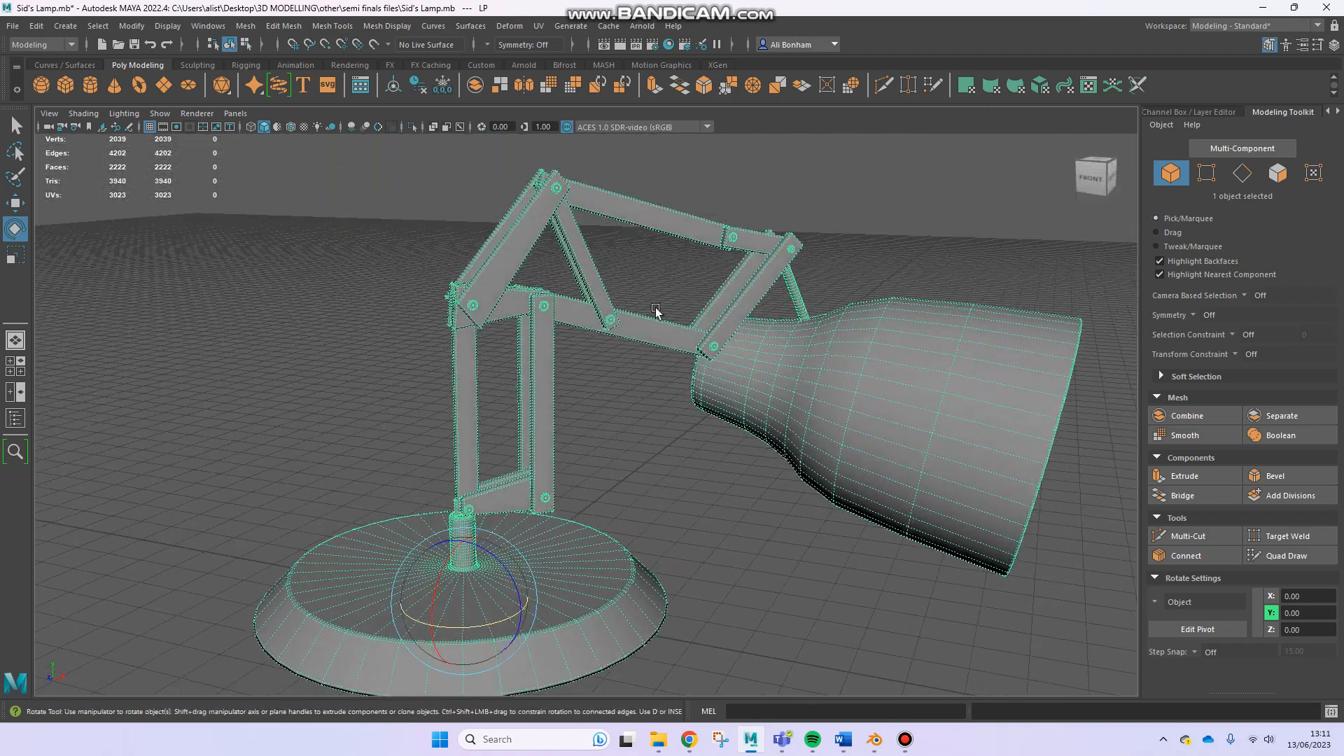
# Examine the lamp deselected from above and from the side, and select it to view the base's mesh closer up
pyautogui.click(712, 497)
pyautogui.keyDown('alt'); pyautogui.moveTo(744, 460); pyautogui.dragTo(547, 344); pyautogui.keyUp('alt')
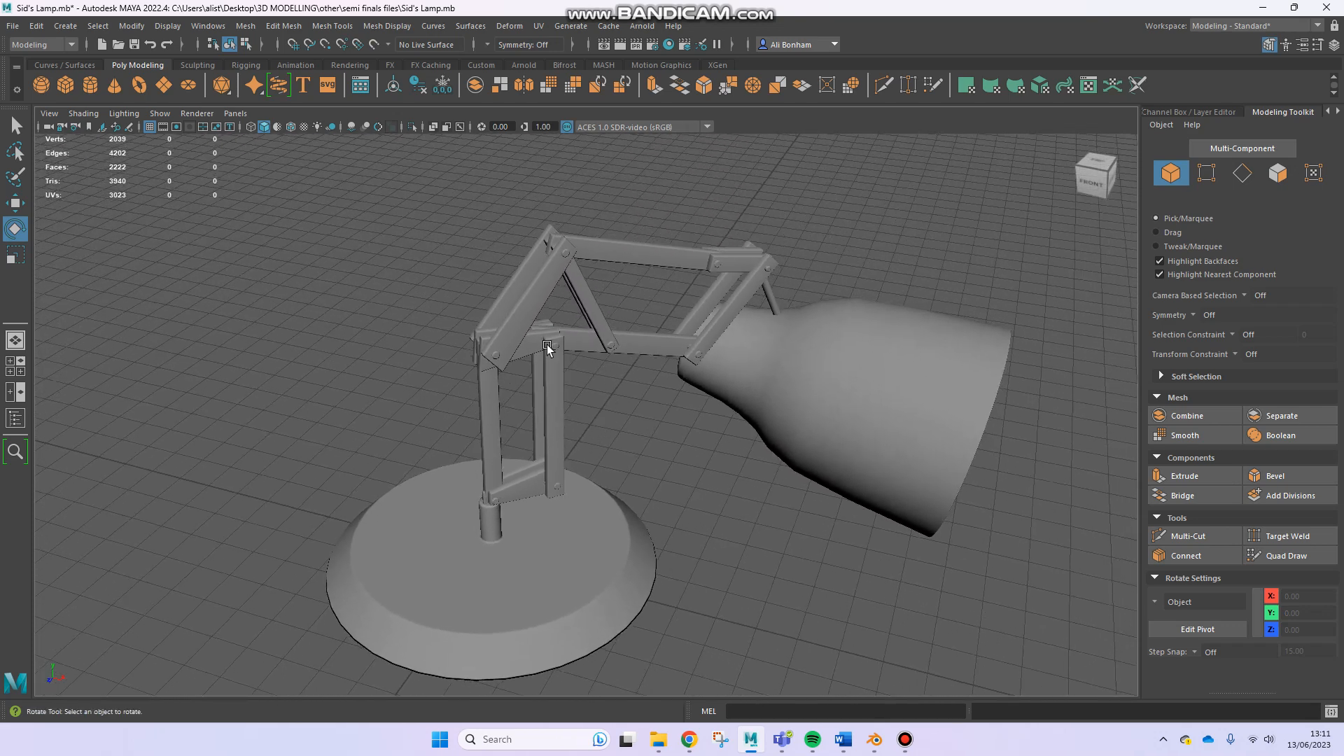
pyautogui.click(547, 345)
pyautogui.click(624, 453)
pyautogui.keyDown('alt'); pyautogui.moveTo(649, 485); pyautogui.dragTo(532, 310); pyautogui.keyUp('alt')
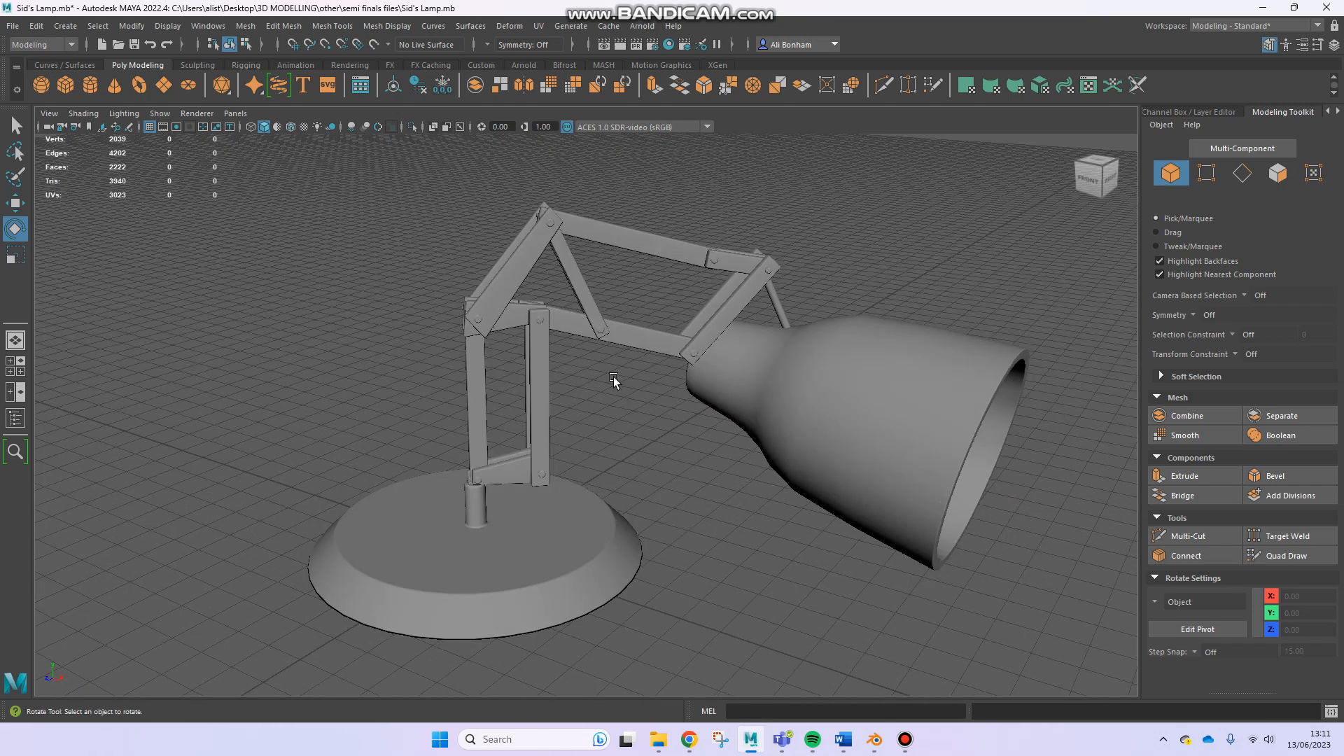
pyautogui.moveTo(704, 415)
pyautogui.keyDown('alt'); pyautogui.mouseDown()
pyautogui.moveTo(639, 392)
pyautogui.moveTo(773, 432)
pyautogui.moveTo(710, 427)
pyautogui.mouseUp(); pyautogui.keyUp('alt')
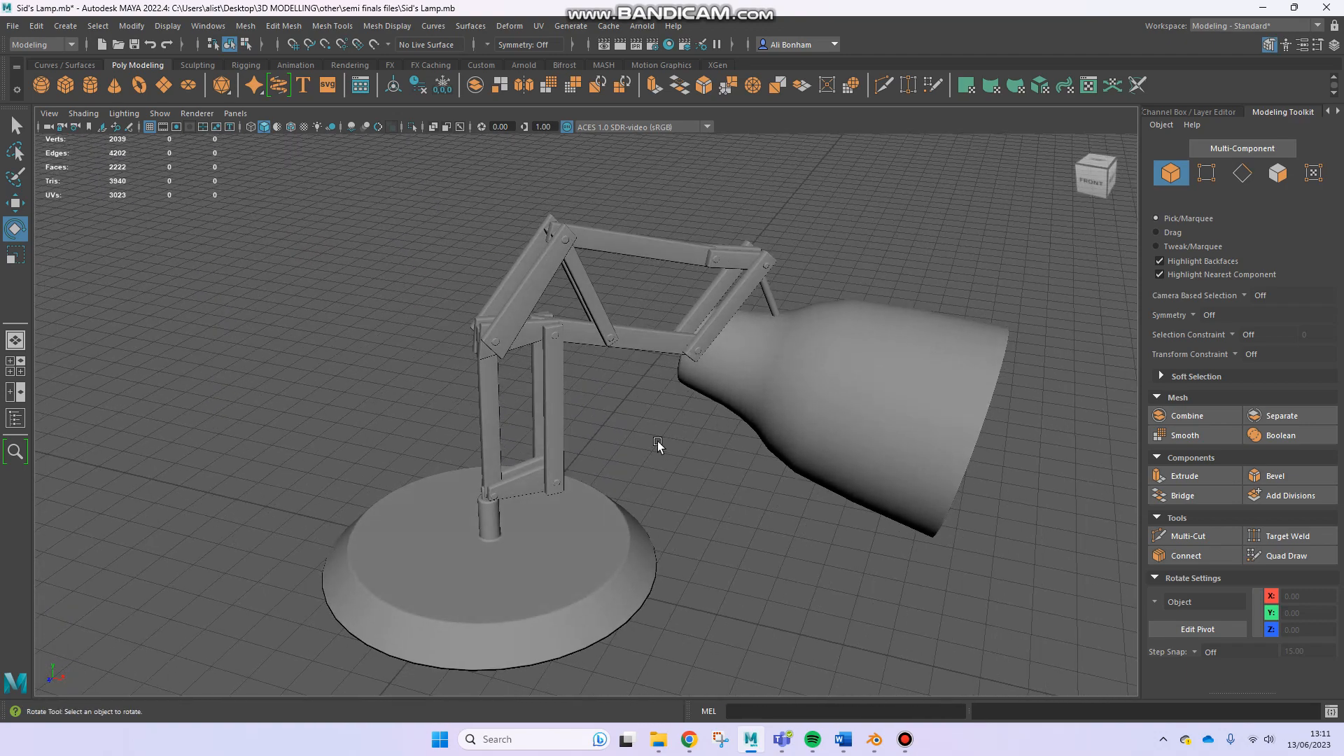
pyautogui.keyDown('alt'); pyautogui.moveTo(680, 441); pyautogui.dragTo(654, 381, button='right'); pyautogui.keyUp('alt')
pyautogui.click(615, 463)
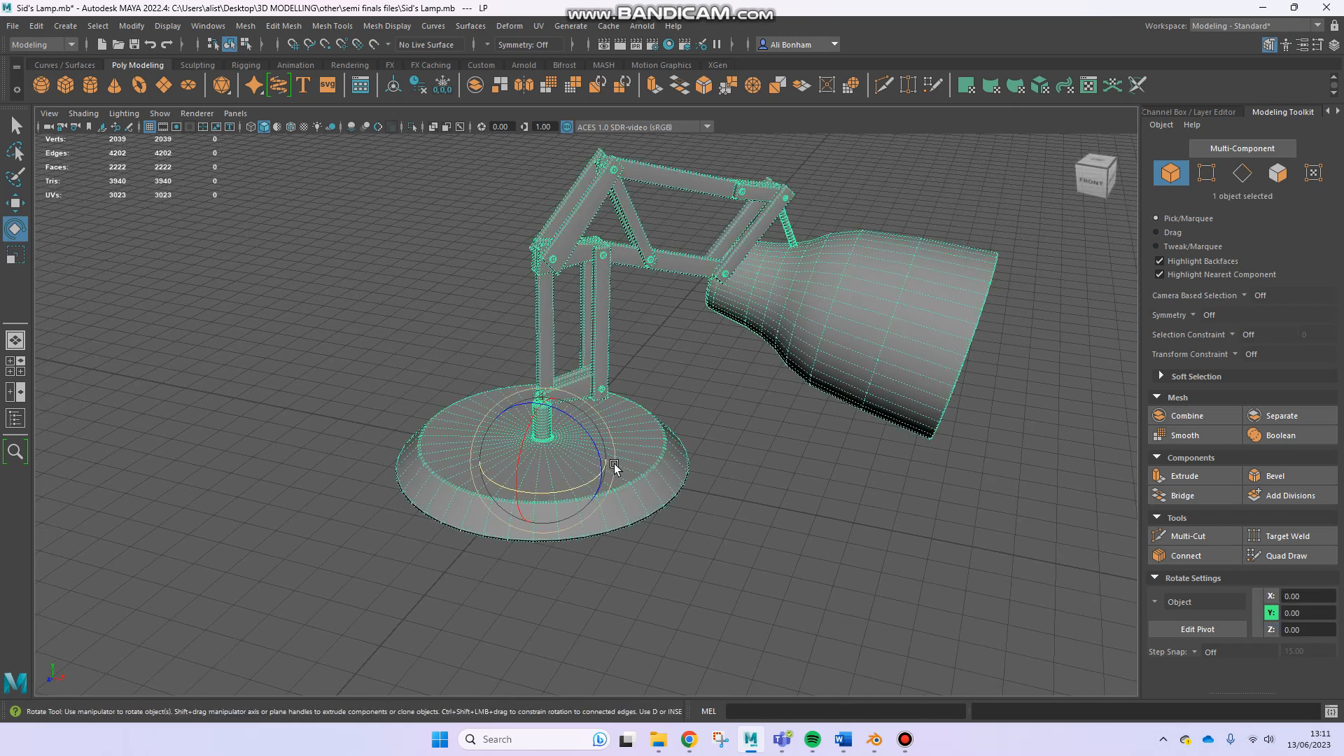
pyautogui.scroll(5, 633, 476)
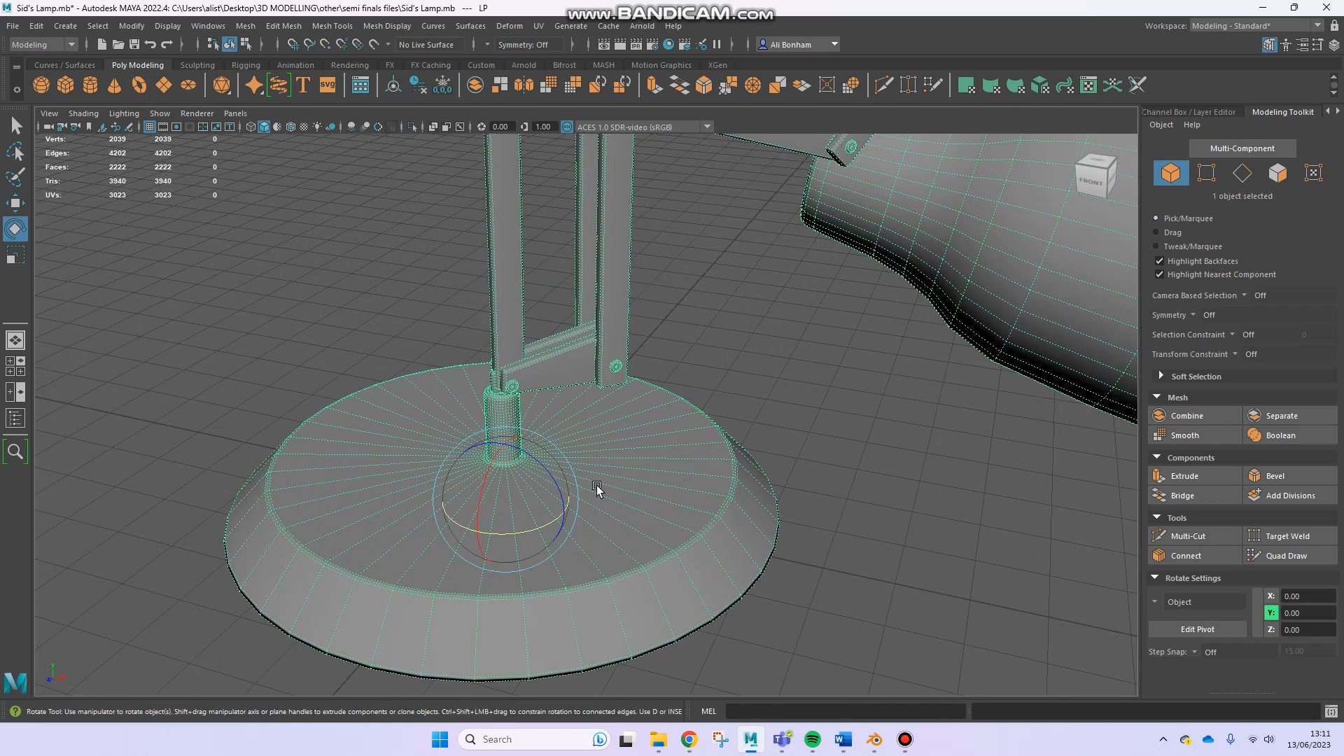
# Select all faces of the lamp's base and stem, and view the base from the other side
pyautogui.rightClick(616, 470)
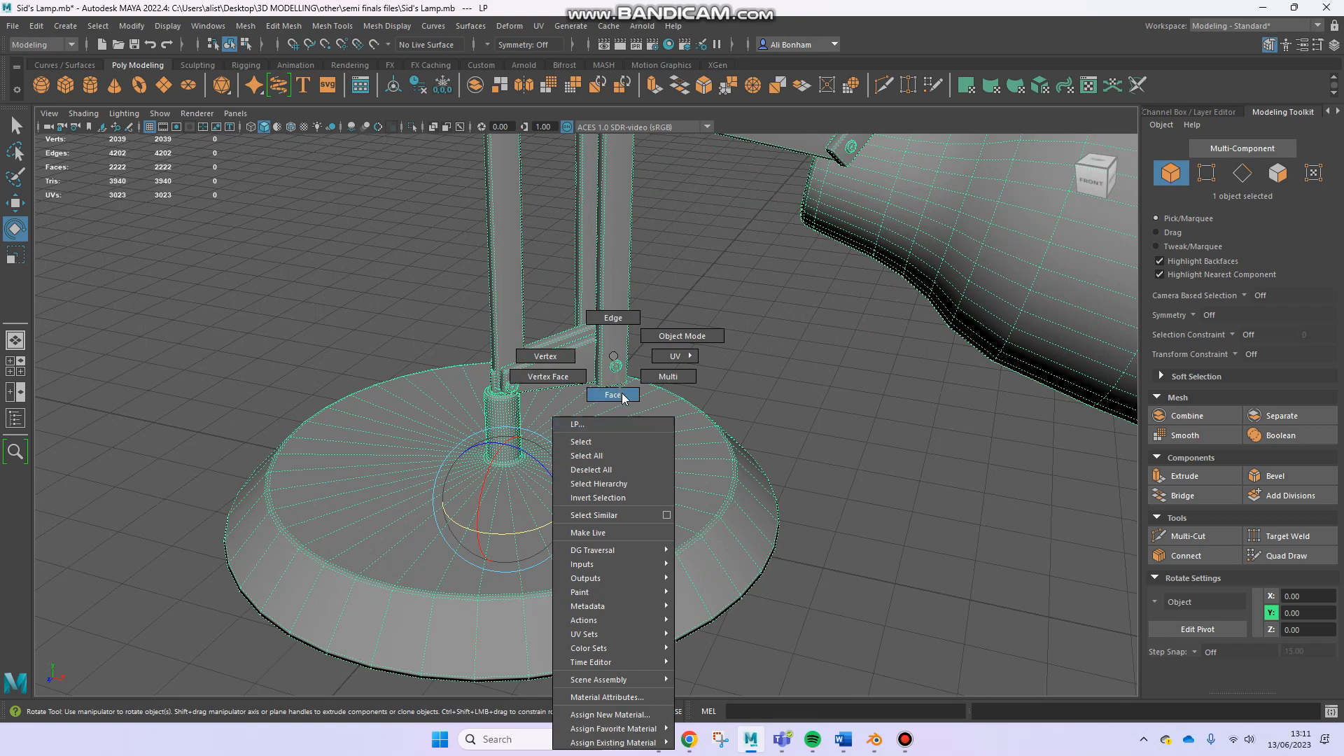
pyautogui.click(622, 396)
pyautogui.doubleClick(638, 477)
pyautogui.keyDown('alt'); pyautogui.moveTo(546, 518); pyautogui.dragTo(846, 380); pyautogui.keyUp('alt')
pyautogui.moveTo(808, 369); pyautogui.dragTo(876, 339, button='right')
pyautogui.keyDown('alt'); pyautogui.moveTo(876, 338); pyautogui.dragTo(993, 341); pyautogui.keyUp('alt')
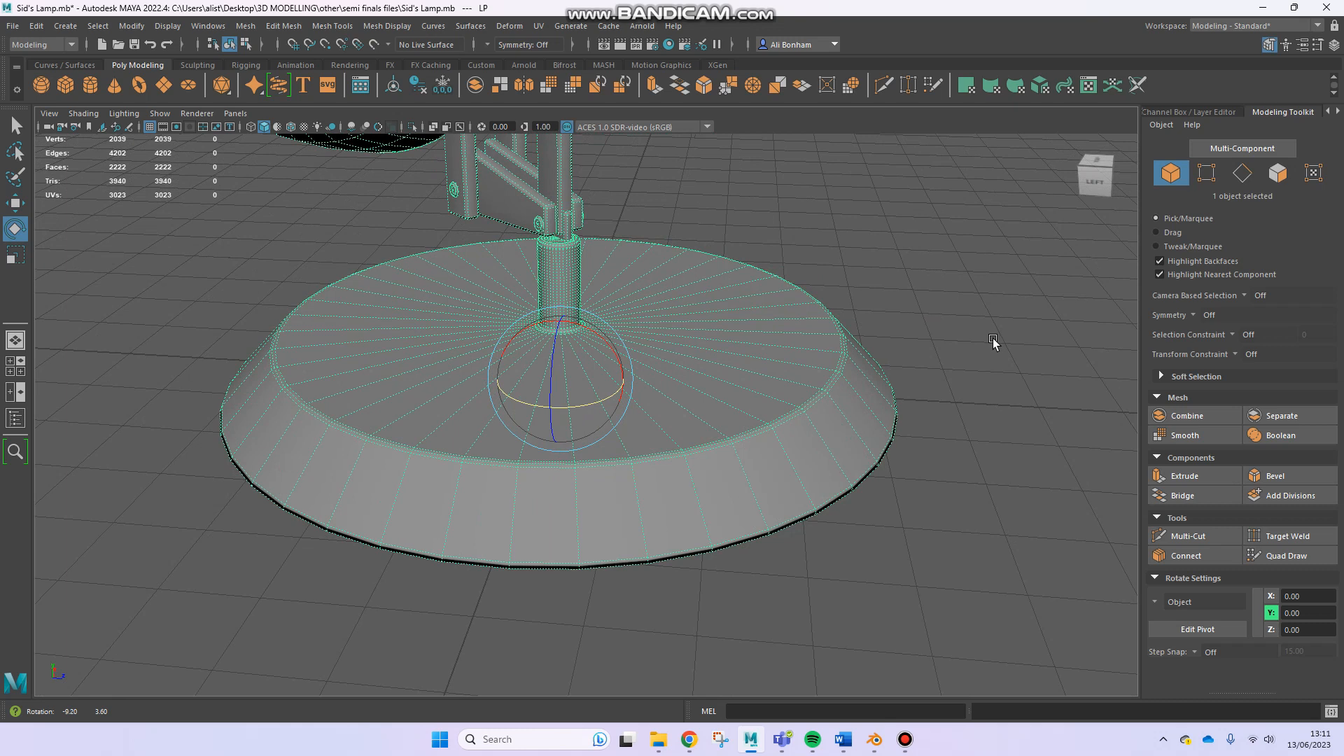
pyautogui.moveTo(638, 356); pyautogui.dragTo(650, 371, button='right')
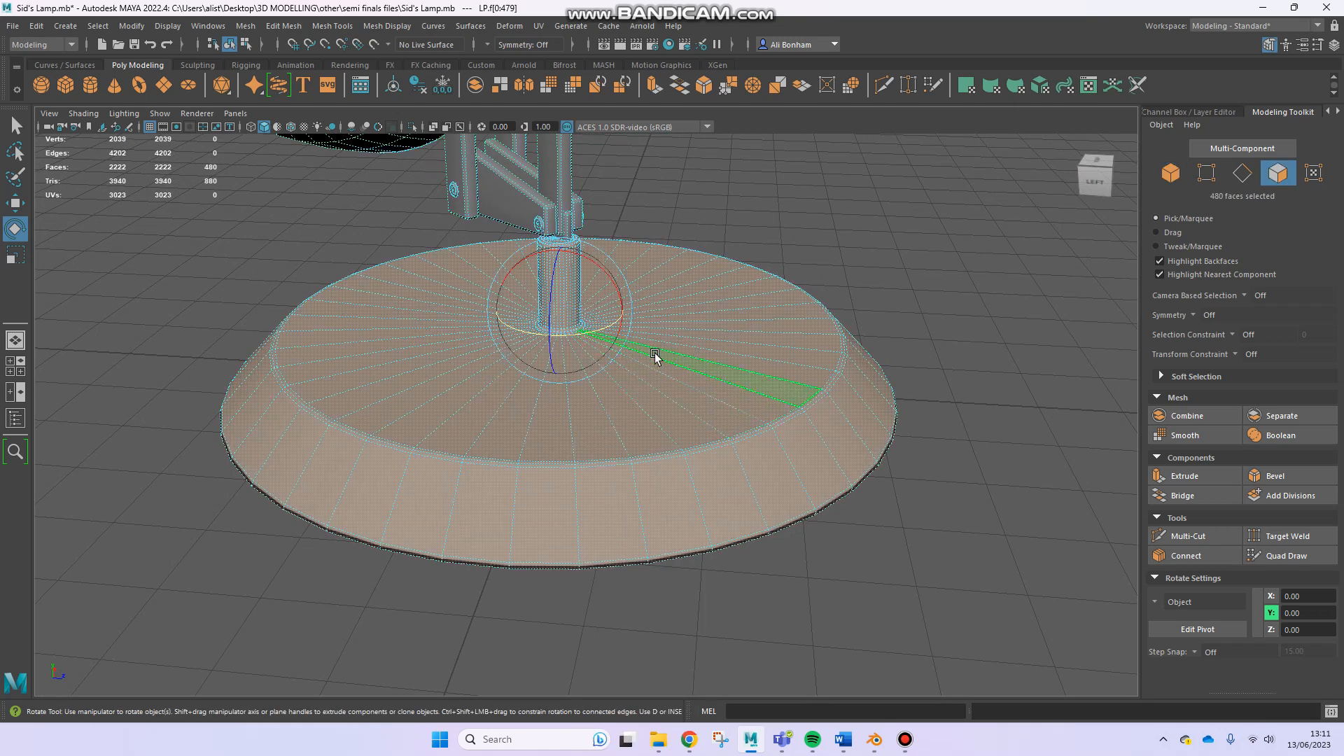
# Try merging neighbouring vertices along the stem's upper rim with Target Weld, merging to the target
pyautogui.keyDown('alt'); pyautogui.moveTo(760, 329); pyautogui.dragTo(560, 376); pyautogui.keyUp('alt')
pyautogui.keyDown('alt'); pyautogui.moveTo(560, 376); pyautogui.dragTo(1059, 372, button='right'); pyautogui.keyUp('alt')
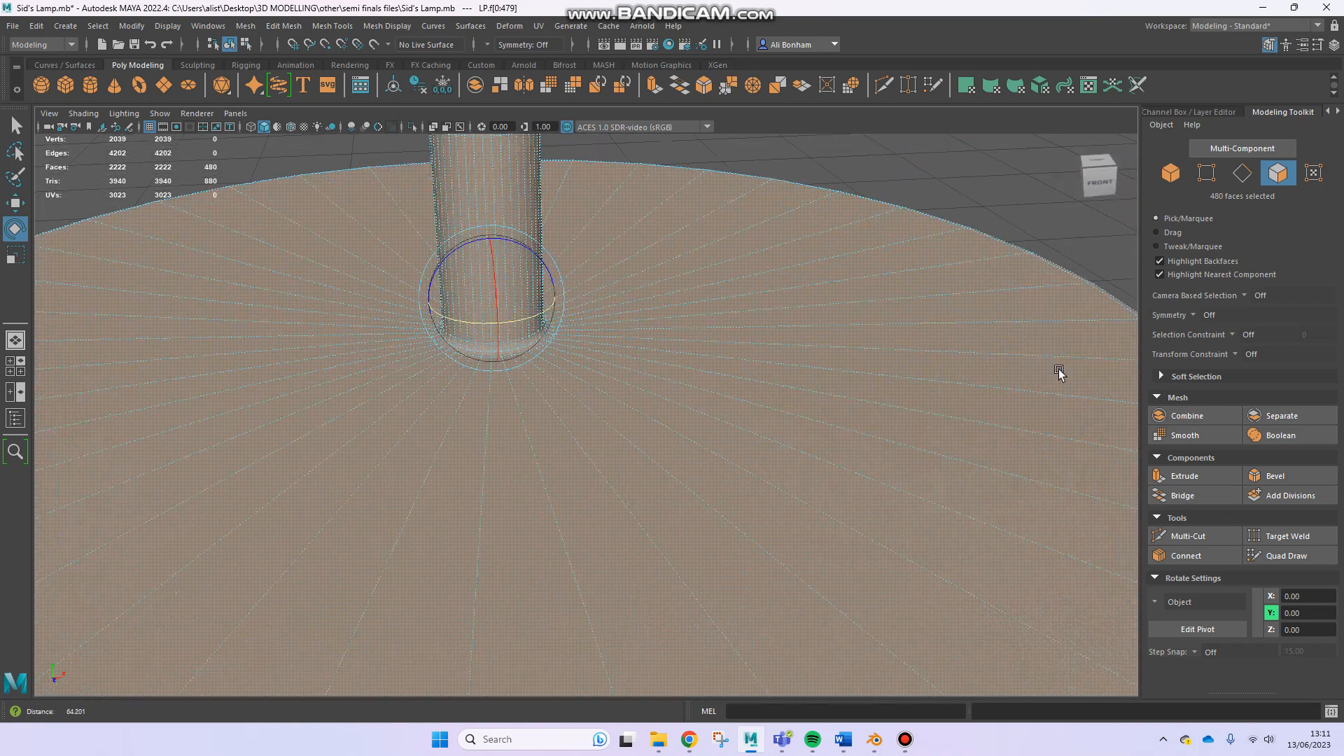
pyautogui.keyDown('alt'); pyautogui.moveTo(492, 338); pyautogui.dragTo(543, 348); pyautogui.keyUp('alt')
pyautogui.keyDown('alt'); pyautogui.moveTo(543, 348); pyautogui.dragTo(621, 338, button='right'); pyautogui.keyUp('alt')
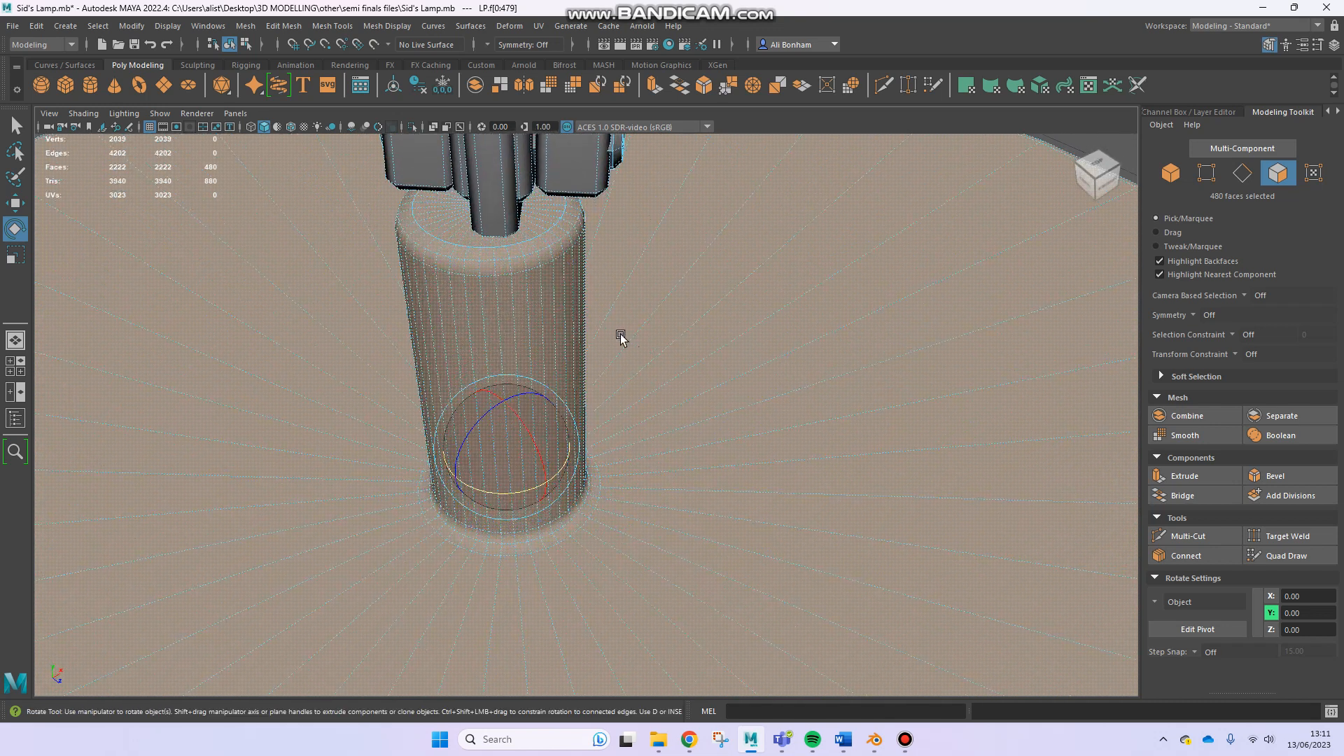
pyautogui.keyDown('alt'); pyautogui.moveTo(566, 299); pyautogui.dragTo(507, 273); pyautogui.keyUp('alt')
pyautogui.keyDown('alt'); pyautogui.moveTo(506, 273); pyautogui.dragTo(573, 380, button='middle'); pyautogui.keyUp('alt')
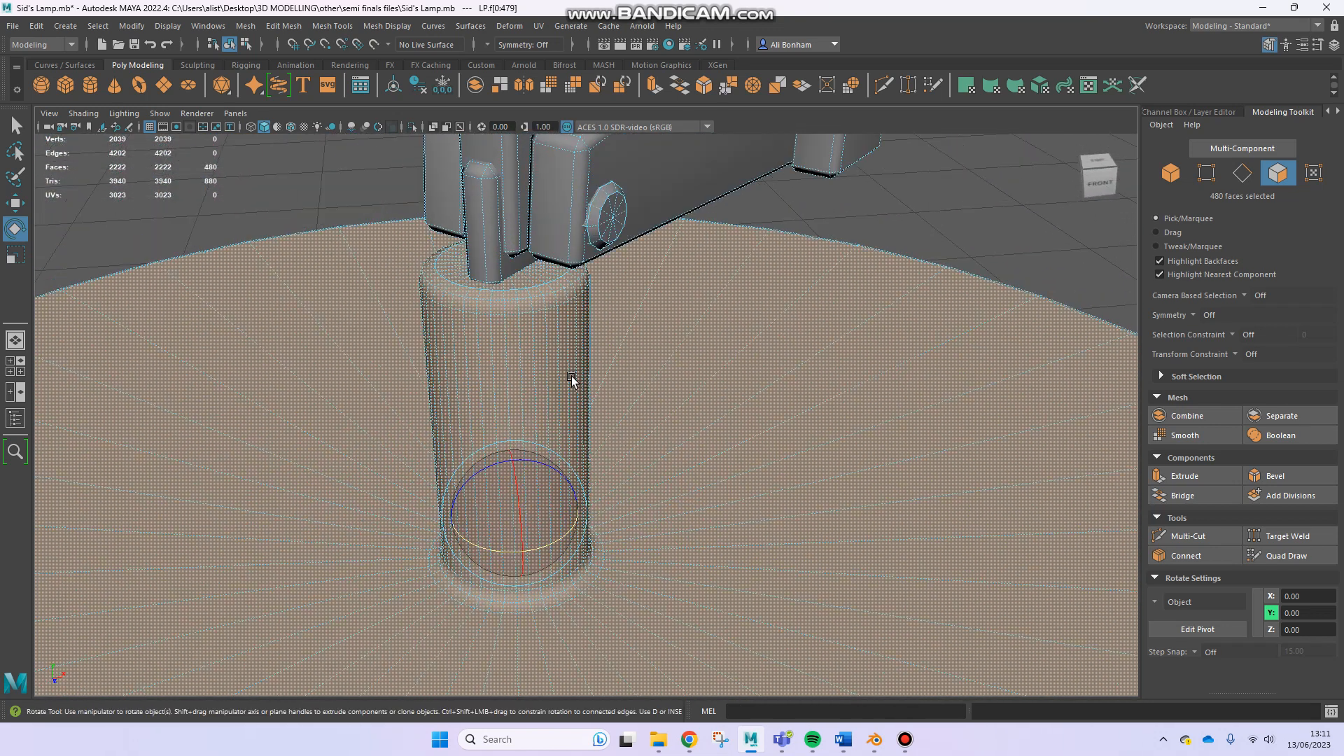
pyautogui.rightClick(541, 281)
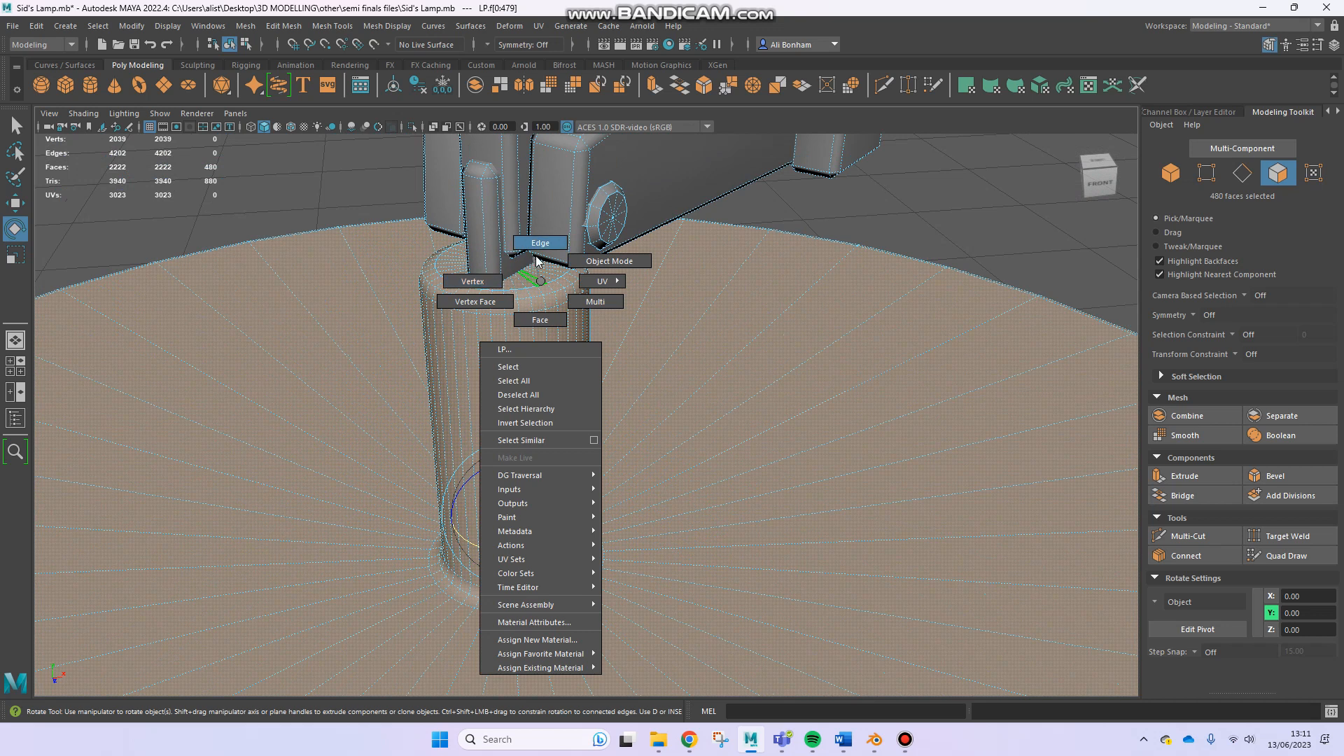
pyautogui.click(536, 258)
pyautogui.click(1272, 538)
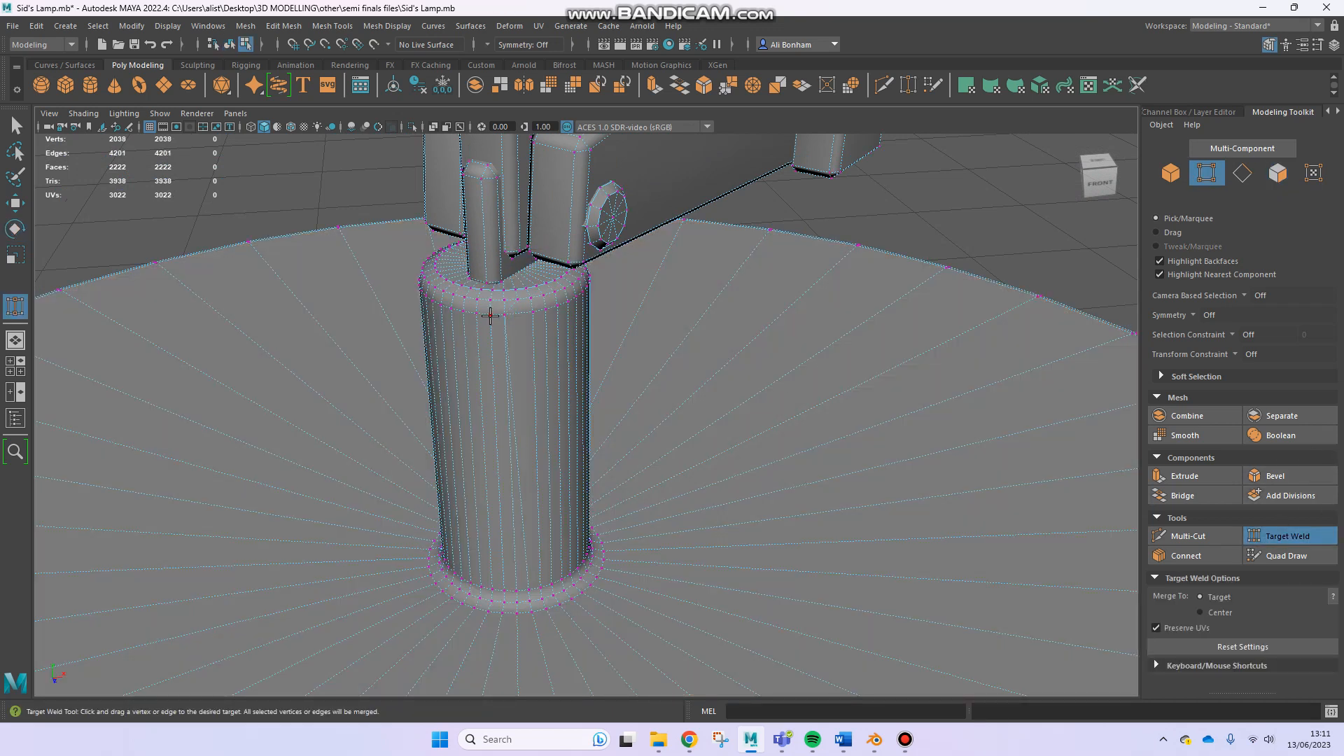
pyautogui.moveTo(501, 315); pyautogui.dragTo(490, 314)
pyautogui.keyDown('alt'); pyautogui.moveTo(470, 314); pyautogui.dragTo(511, 321); pyautogui.keyUp('alt')
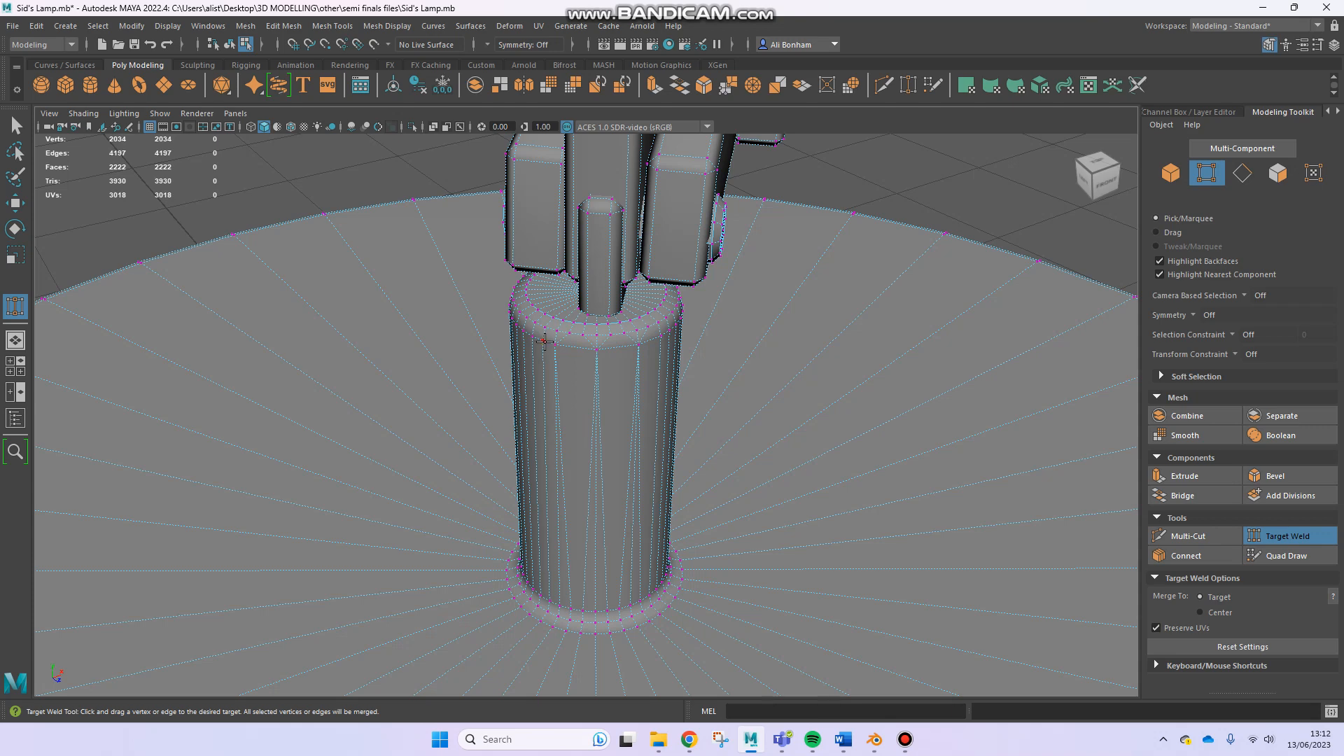
# Examine the base's edges radiating out from the stem, and undo the vertex welds
pyautogui.keyDown('alt'); pyautogui.moveTo(553, 344); pyautogui.dragTo(624, 362); pyautogui.keyUp('alt')
pyautogui.moveTo(752, 536)
pyautogui.keyDown('alt'); pyautogui.mouseDown(button='right')
pyautogui.moveTo(647, 510)
pyautogui.moveTo(738, 552)
pyautogui.mouseUp(button='right'); pyautogui.keyUp('alt')
pyautogui.keyDown('alt'); pyautogui.moveTo(738, 552); pyautogui.dragTo(662, 386, button='middle'); pyautogui.keyUp('alt')
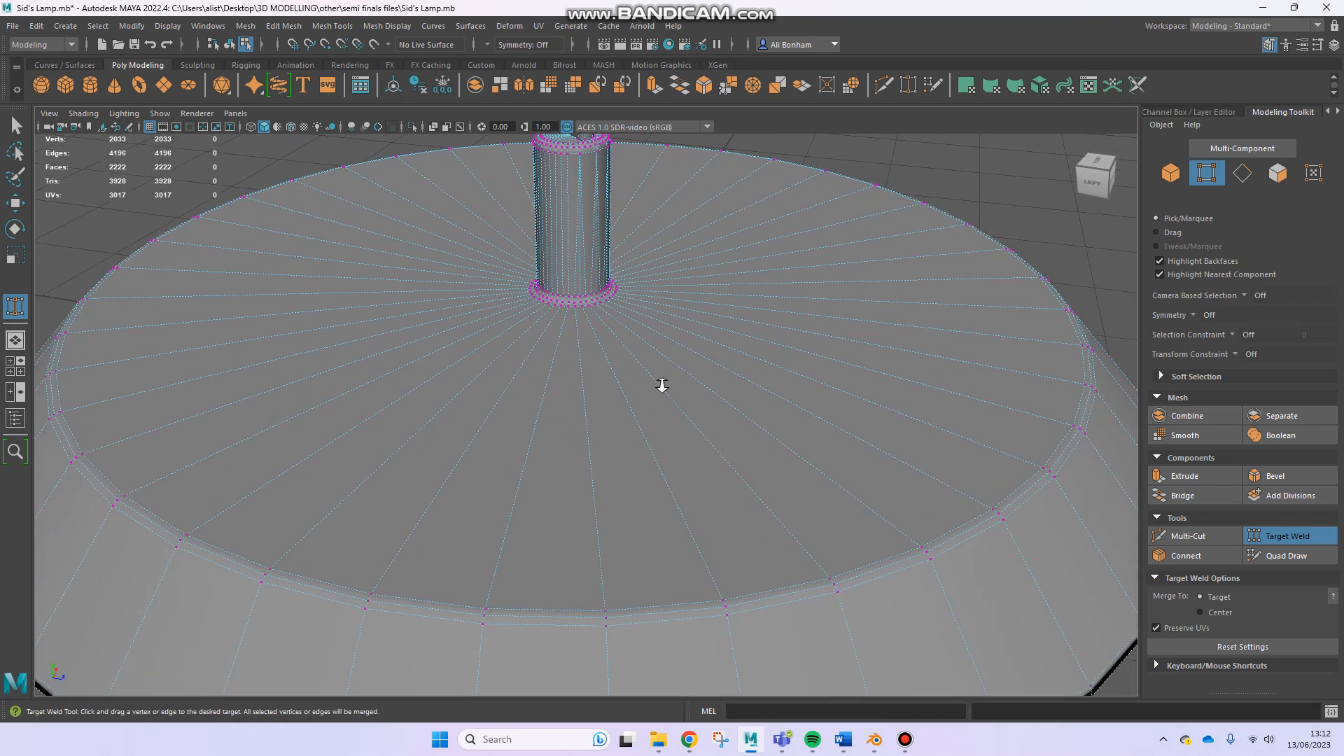
pyautogui.keyDown('alt'); pyautogui.moveTo(662, 386); pyautogui.dragTo(501, 420, button='right'); pyautogui.keyUp('alt')
pyautogui.keyDown('alt'); pyautogui.moveTo(549, 411); pyautogui.dragTo(497, 403); pyautogui.keyUp('alt')
pyautogui.keyDown('alt'); pyautogui.moveTo(664, 376); pyautogui.dragTo(601, 365); pyautogui.keyUp('alt')
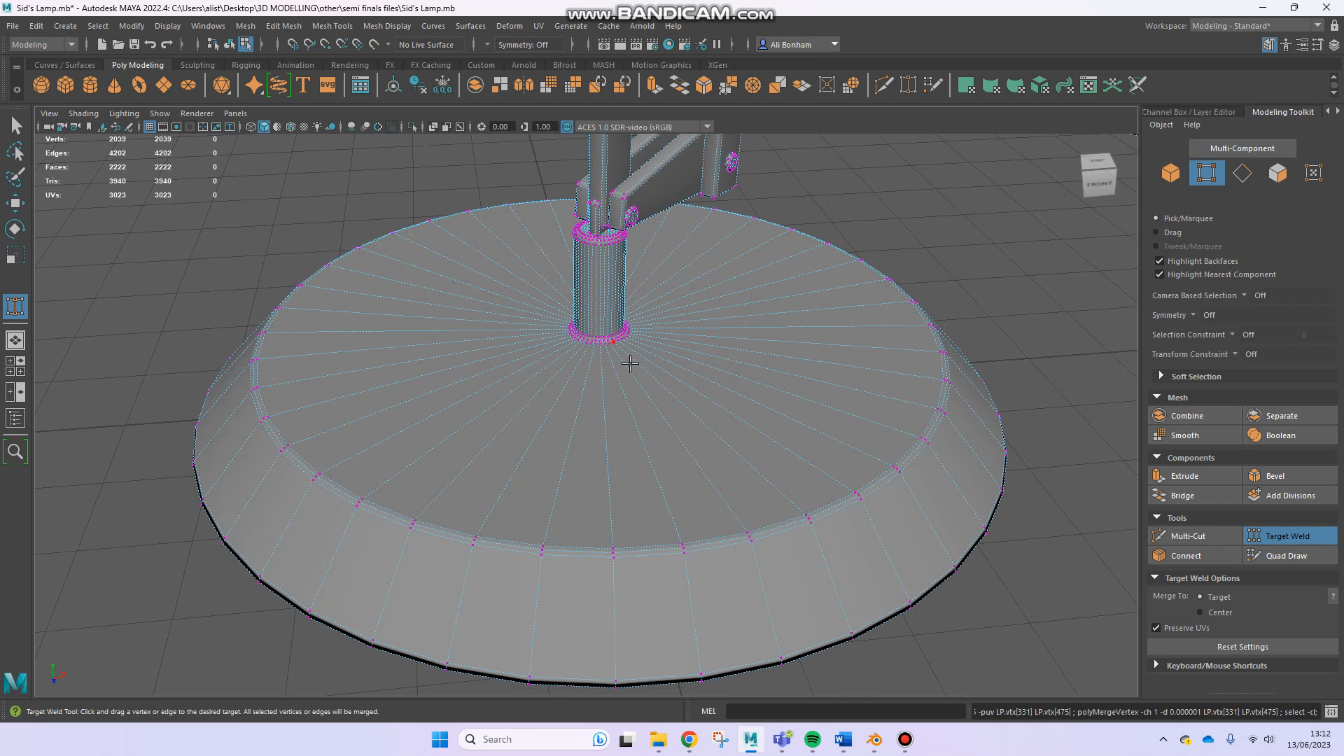
pyautogui.keyDown('alt'); pyautogui.moveTo(831, 370); pyautogui.dragTo(826, 360); pyautogui.keyUp('alt')
# Leave Target Weld for the Move tool, return to object mode and examine the base's outline selected and deselected
pyautogui.press('w')
pyautogui.moveTo(831, 356); pyautogui.dragTo(909, 327, button='right')
pyautogui.click(1050, 290)
pyautogui.keyDown('alt'); pyautogui.moveTo(950, 309); pyautogui.dragTo(531, 478); pyautogui.keyUp('alt')
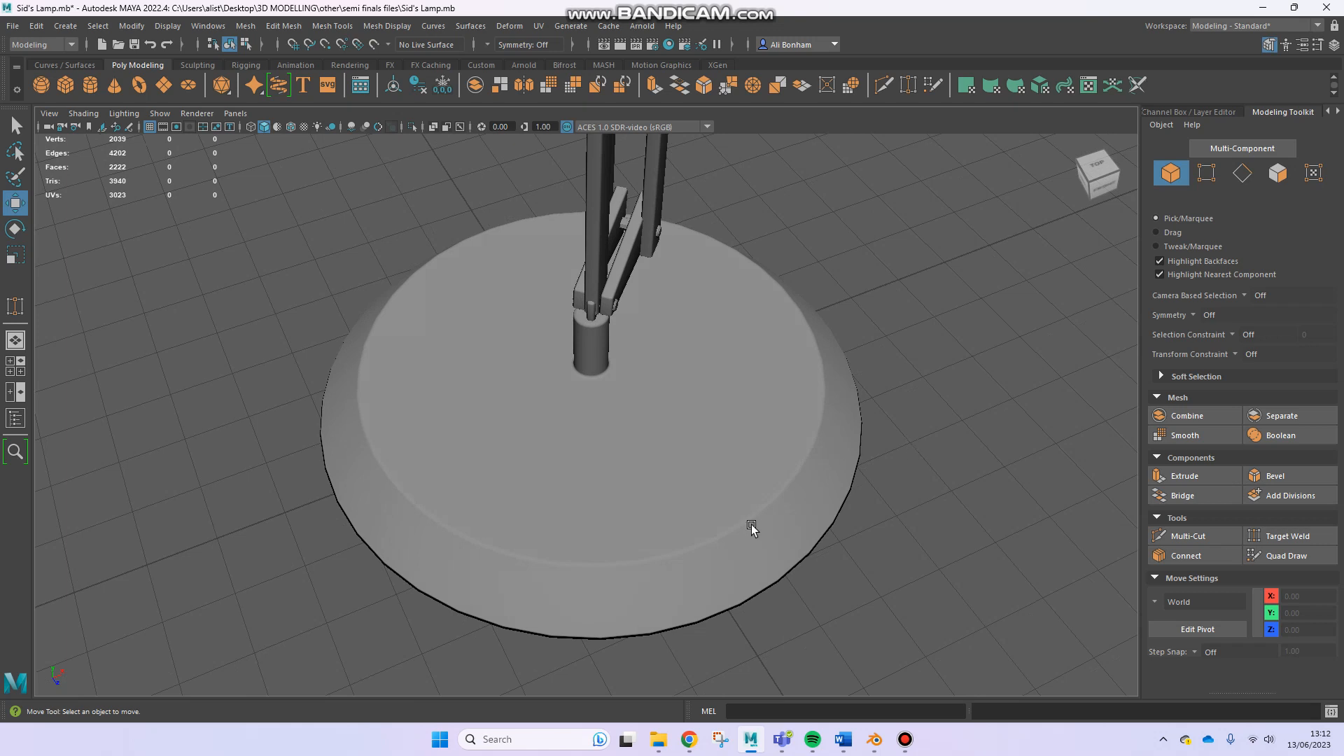
pyautogui.click(703, 582)
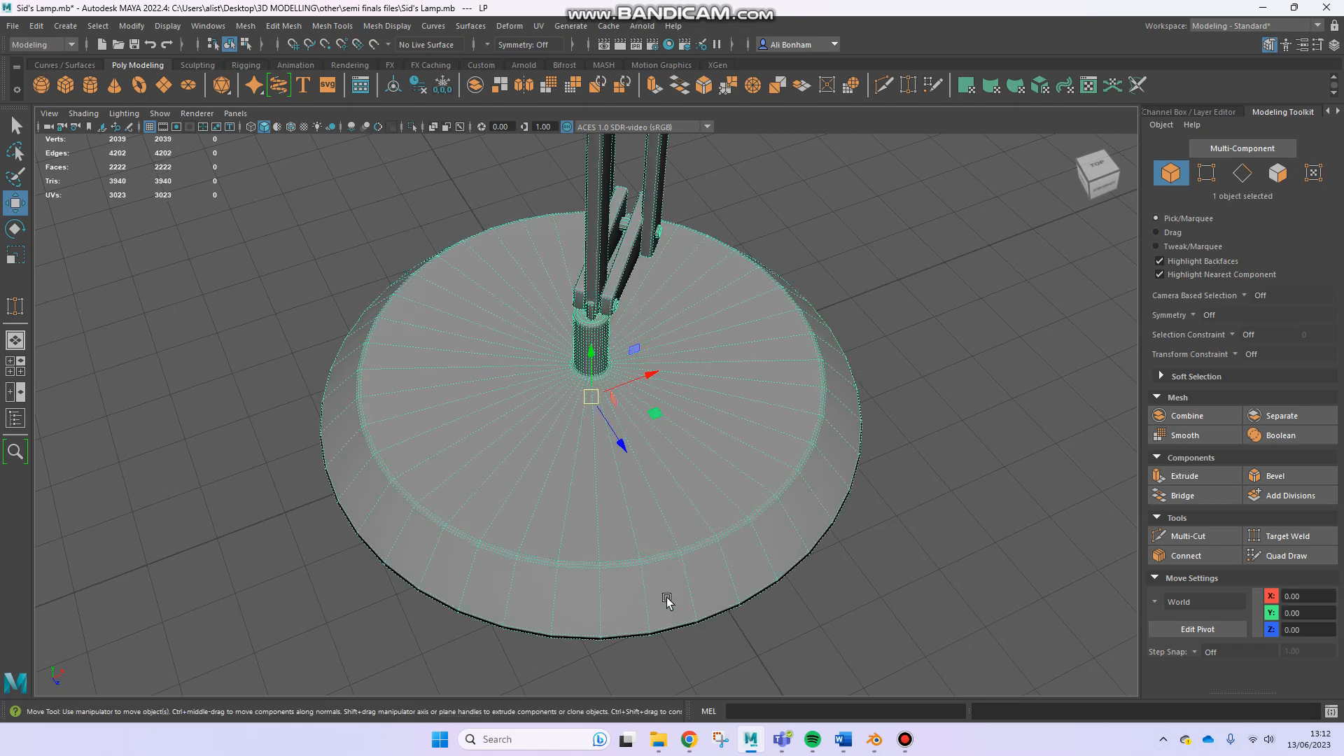
pyautogui.click(933, 453)
pyautogui.keyDown('alt'); pyautogui.moveTo(886, 489); pyautogui.dragTo(821, 430); pyautogui.keyUp('alt')
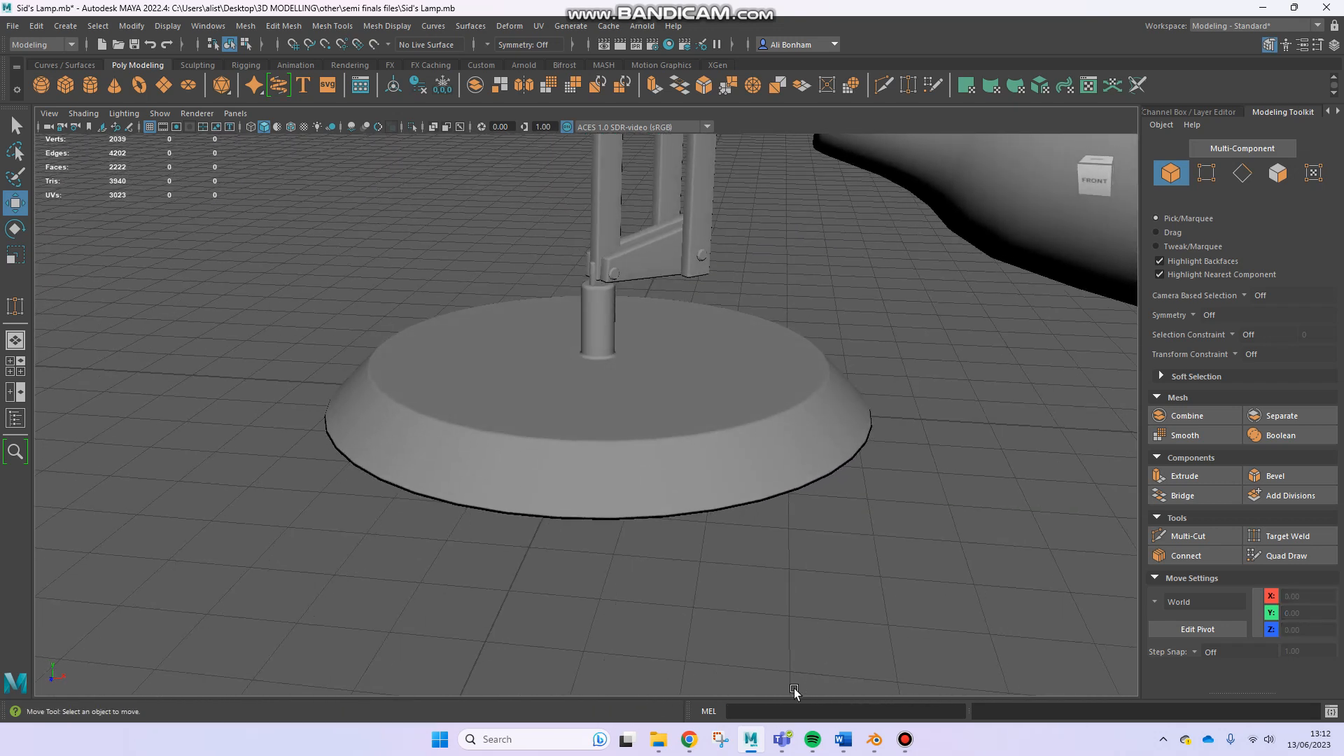
# Switch to Blender and examine the desk lamp's base and arm from above, closer up and from the side
pyautogui.click(874, 741)
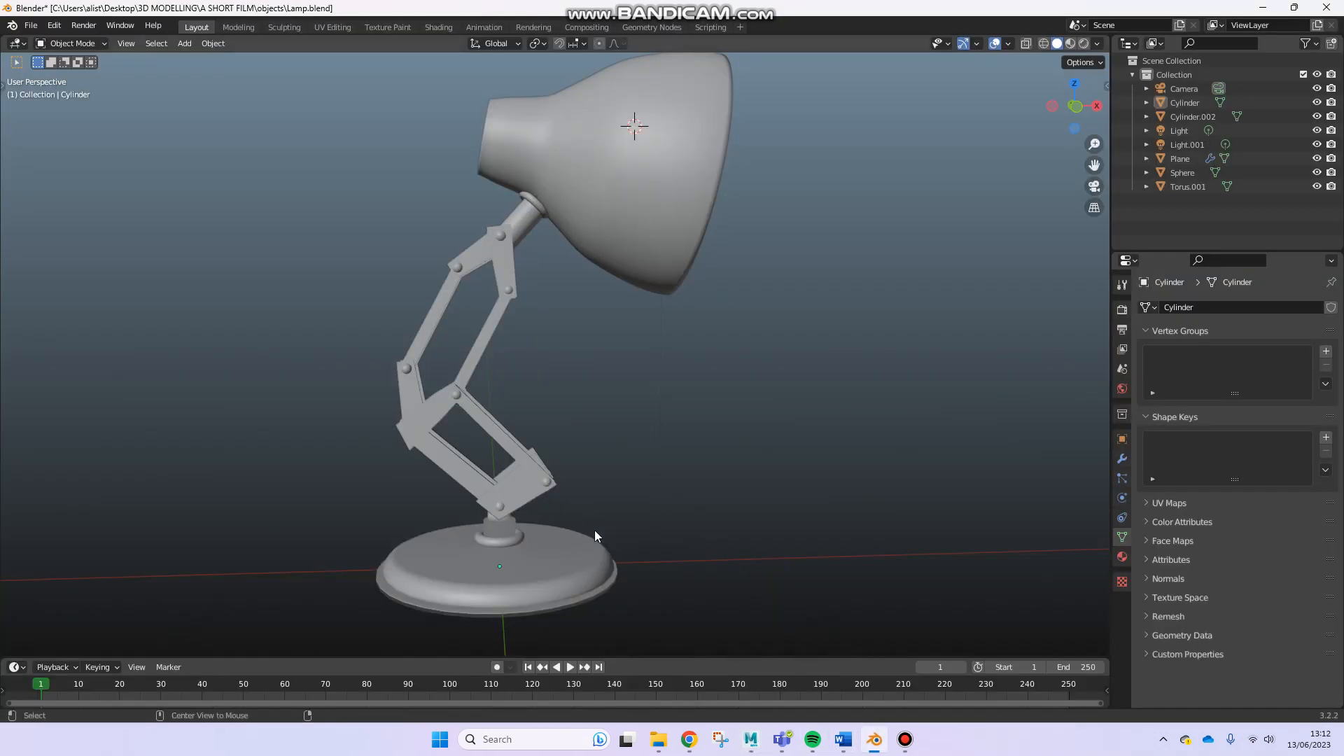
pyautogui.moveTo(520, 498); pyautogui.dragTo(526, 521)
pyautogui.moveTo(526, 520); pyautogui.dragTo(577, 426, button='middle')
pyautogui.scroll(4, 577, 425)
pyautogui.keyDown('shift'); pyautogui.moveTo(586, 478); pyautogui.dragTo(571, 373, button='middle'); pyautogui.keyUp('shift')
pyautogui.scroll(-4, 572, 373)
pyautogui.keyDown('shift'); pyautogui.moveTo(581, 301); pyautogui.dragTo(577, 433, button='middle'); pyautogui.keyUp('shift')
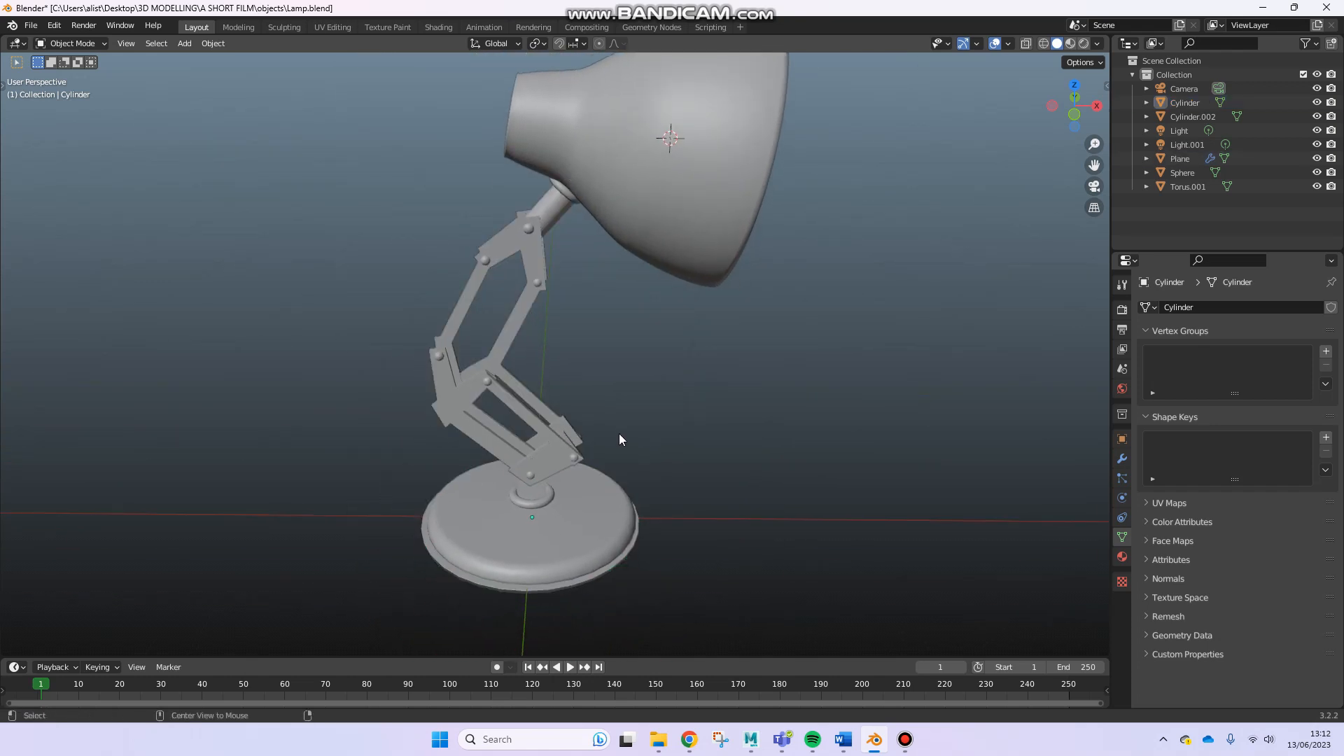
pyautogui.moveTo(602, 433); pyautogui.dragTo(624, 298, button='middle')
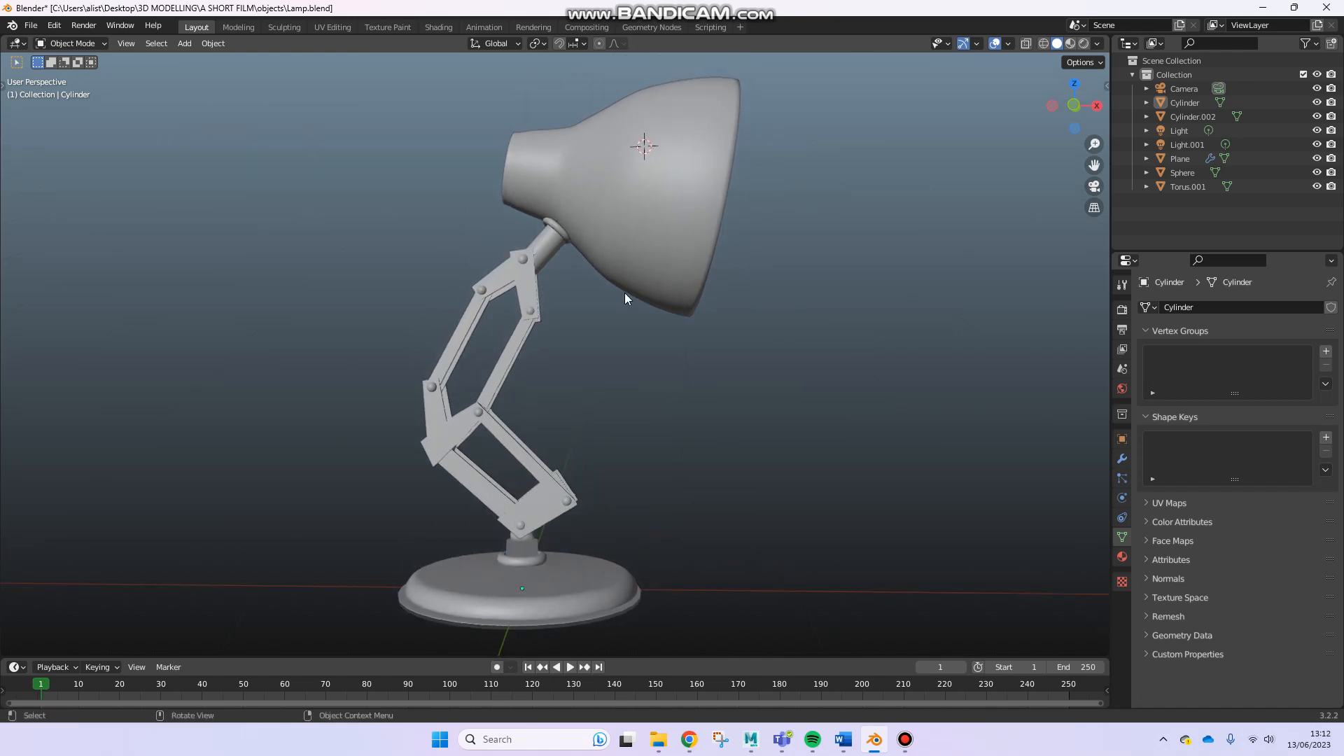
# Switch back to Maya, bring the whole lamp into view and select its LP mesh
pyautogui.click(751, 739)
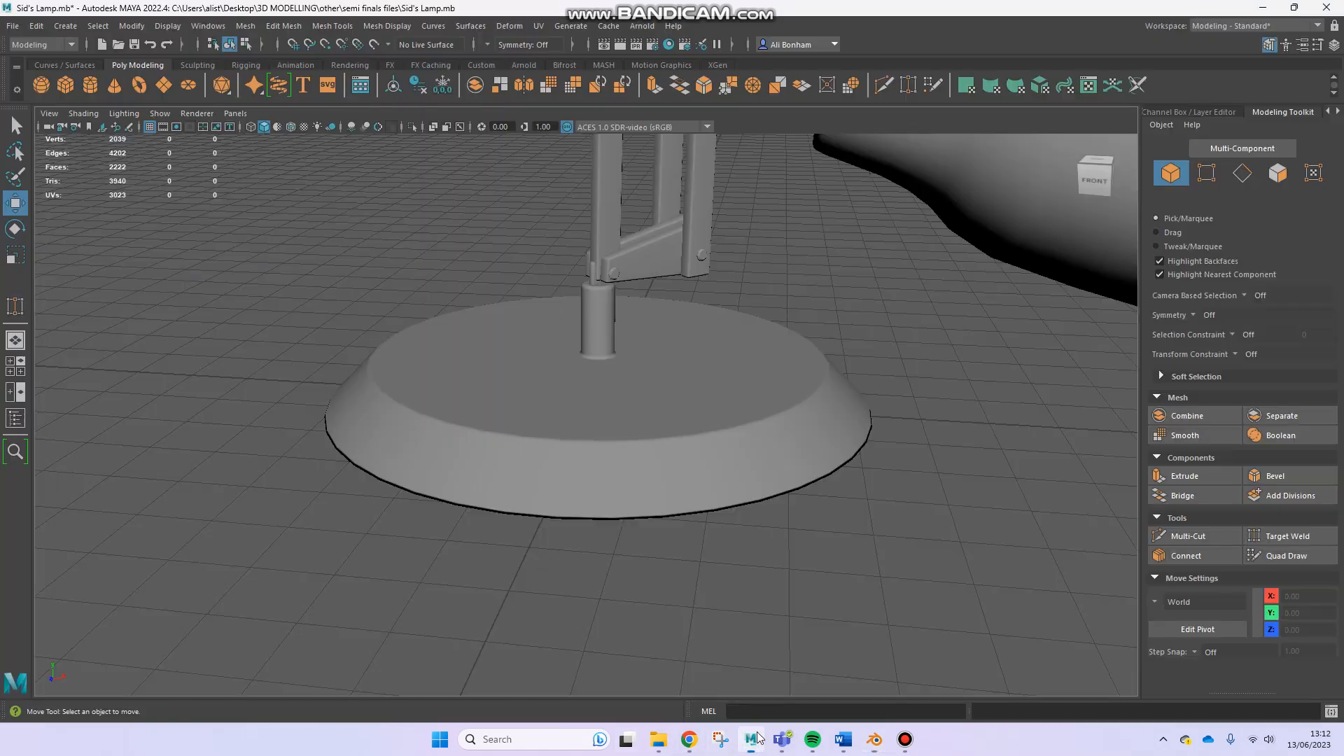
pyautogui.scroll(-5, 789, 335)
pyautogui.keyDown('alt'); pyautogui.moveTo(770, 341); pyautogui.dragTo(664, 434, button='middle'); pyautogui.keyUp('alt')
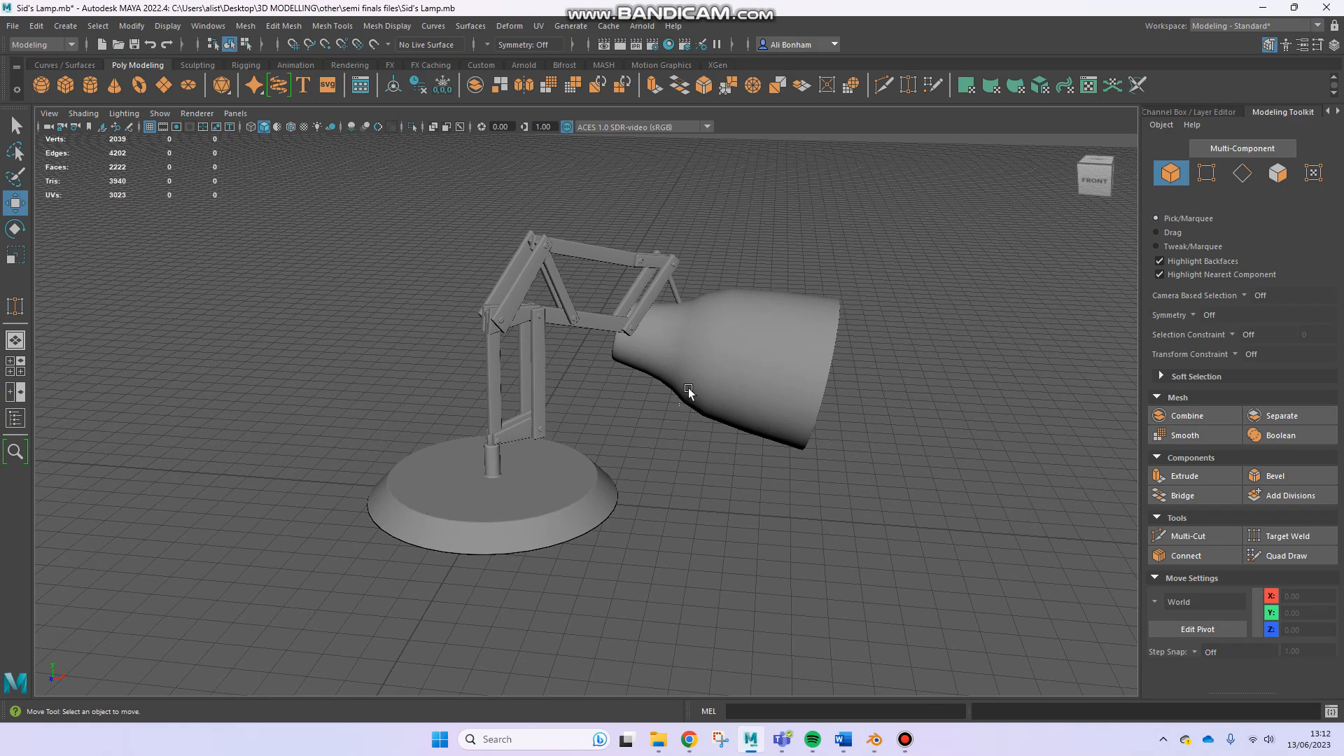
pyautogui.moveTo(695, 357); pyautogui.dragTo(692, 405)
pyautogui.click(670, 411)
pyautogui.keyDown('alt'); pyautogui.moveTo(631, 437); pyautogui.dragTo(699, 441); pyautogui.keyUp('alt')
pyautogui.click(757, 401)
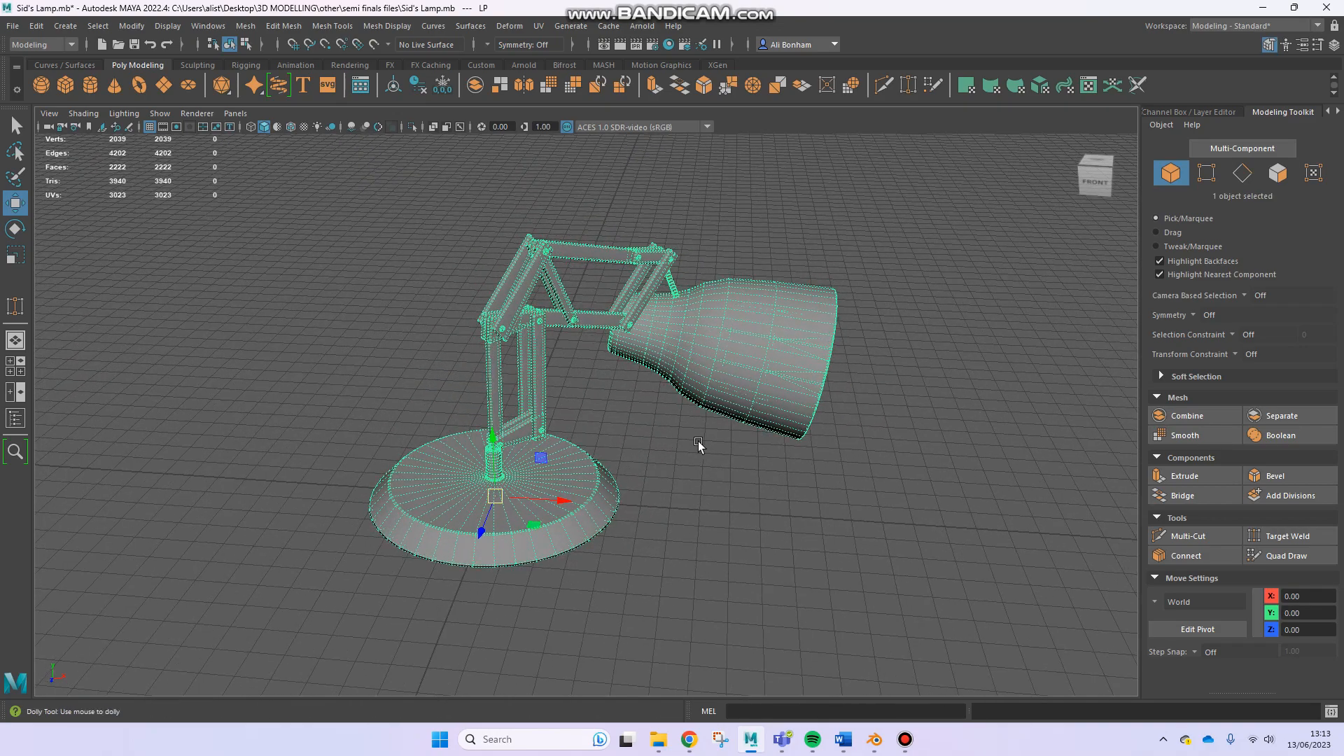
# Examine the selected lamp's base and stem mesh closer up and the full lamp from slightly above
pyautogui.scroll(2, 635, 490)
pyautogui.keyDown('alt'); pyautogui.moveTo(422, 495); pyautogui.dragTo(511, 399, button='middle'); pyautogui.keyUp('alt')
pyautogui.keyDown('alt'); pyautogui.moveTo(641, 424); pyautogui.dragTo(990, 463, button='right'); pyautogui.keyUp('alt')
pyautogui.keyDown('alt'); pyautogui.moveTo(484, 495); pyautogui.dragTo(513, 513); pyautogui.keyUp('alt')
pyautogui.scroll(-1, 698, 504)
pyautogui.scroll(-6, 578, 471)
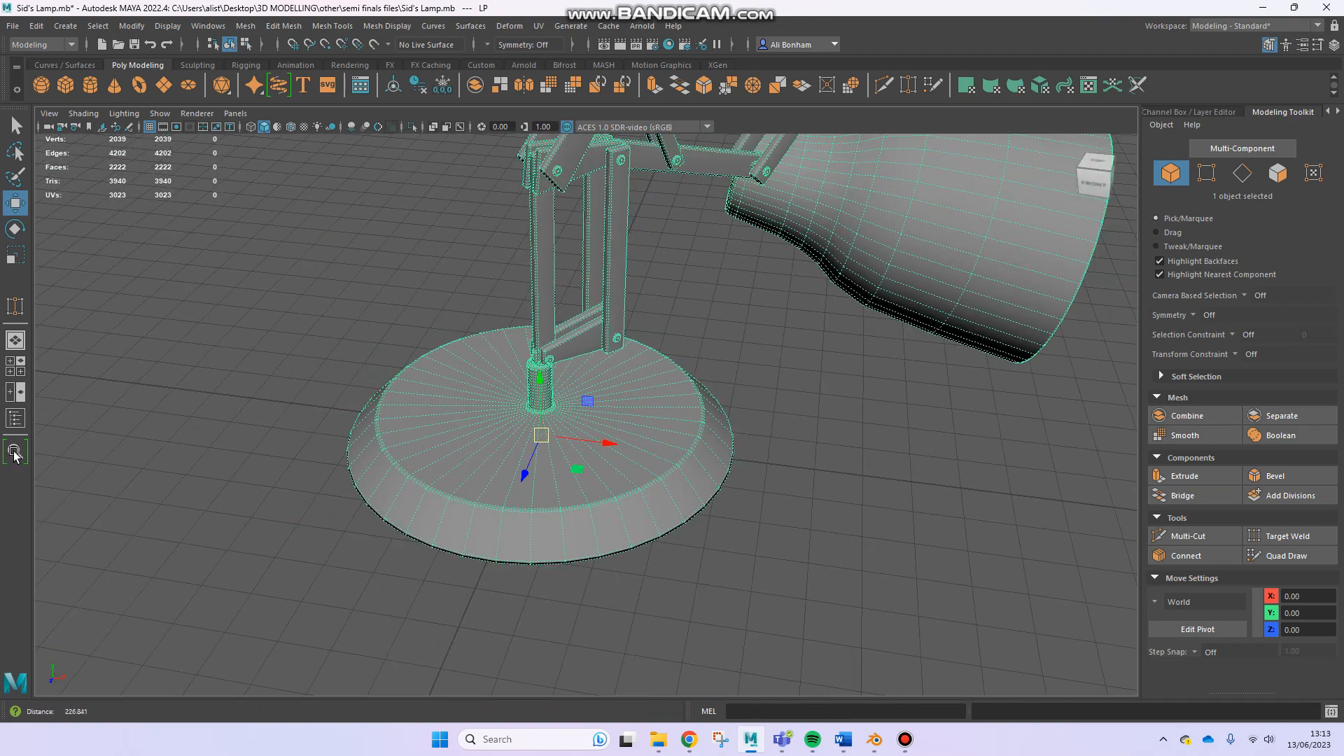
pyautogui.keyDown('alt'); pyautogui.moveTo(585, 443); pyautogui.dragTo(763, 653); pyautogui.keyUp('alt')
pyautogui.click(905, 739)
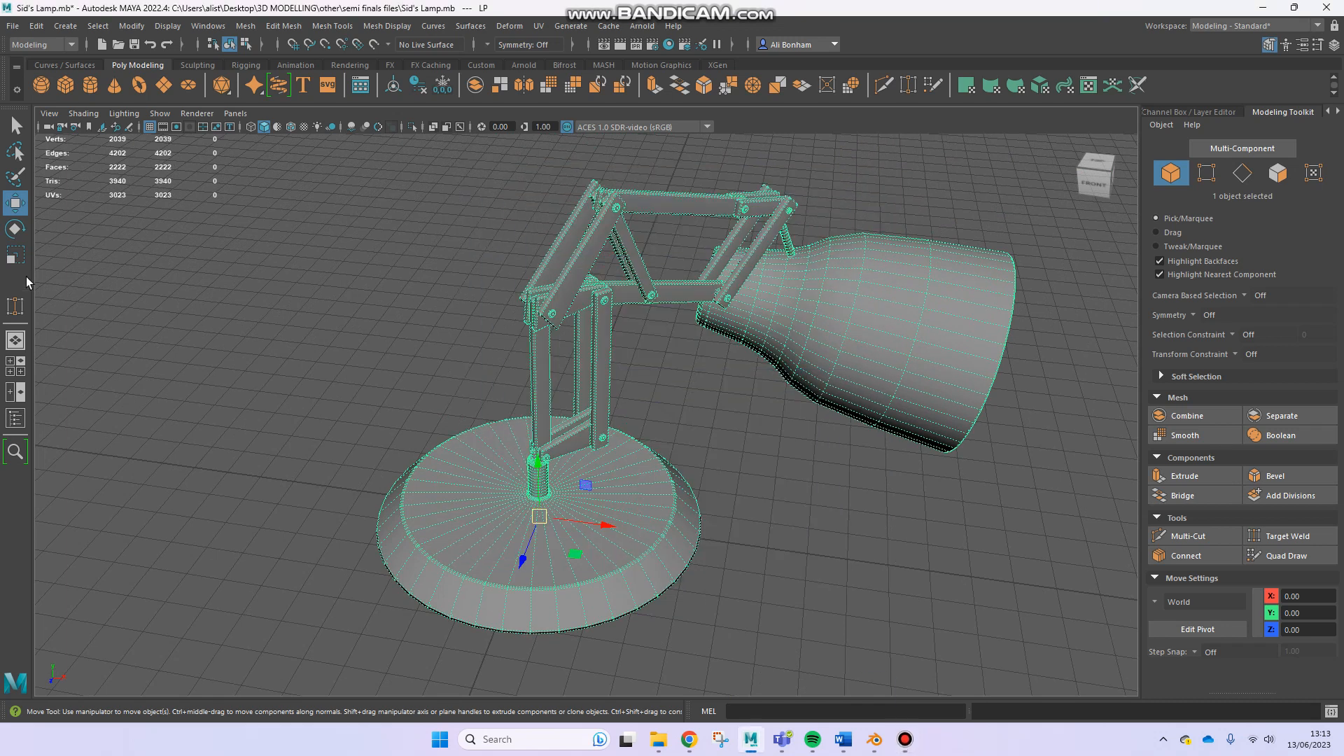
# Unhide the HP1 lamp through the Outliner and move it to -117.16 on the X axis beside the LP lamp
pyautogui.click(16, 418)
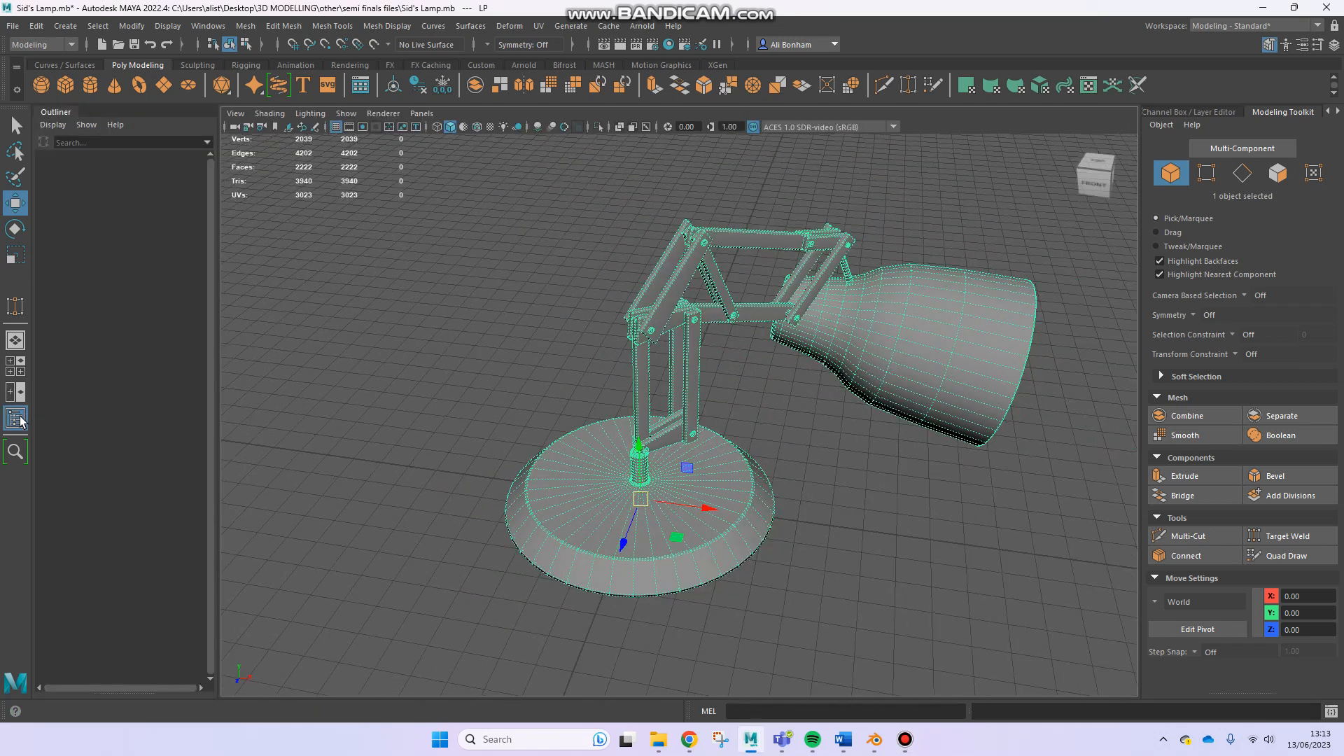
pyautogui.click(88, 352)
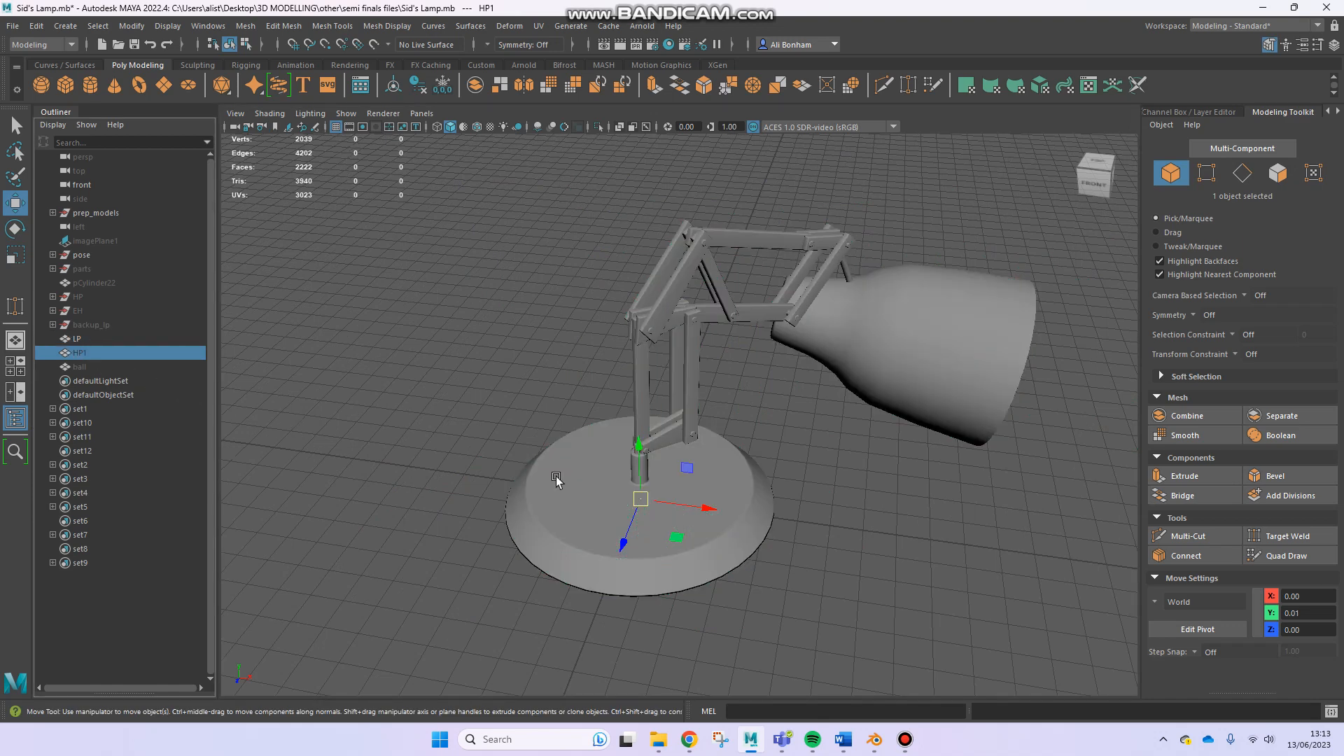
pyautogui.press('h')
pyautogui.moveTo(704, 506); pyautogui.dragTo(581, 371)
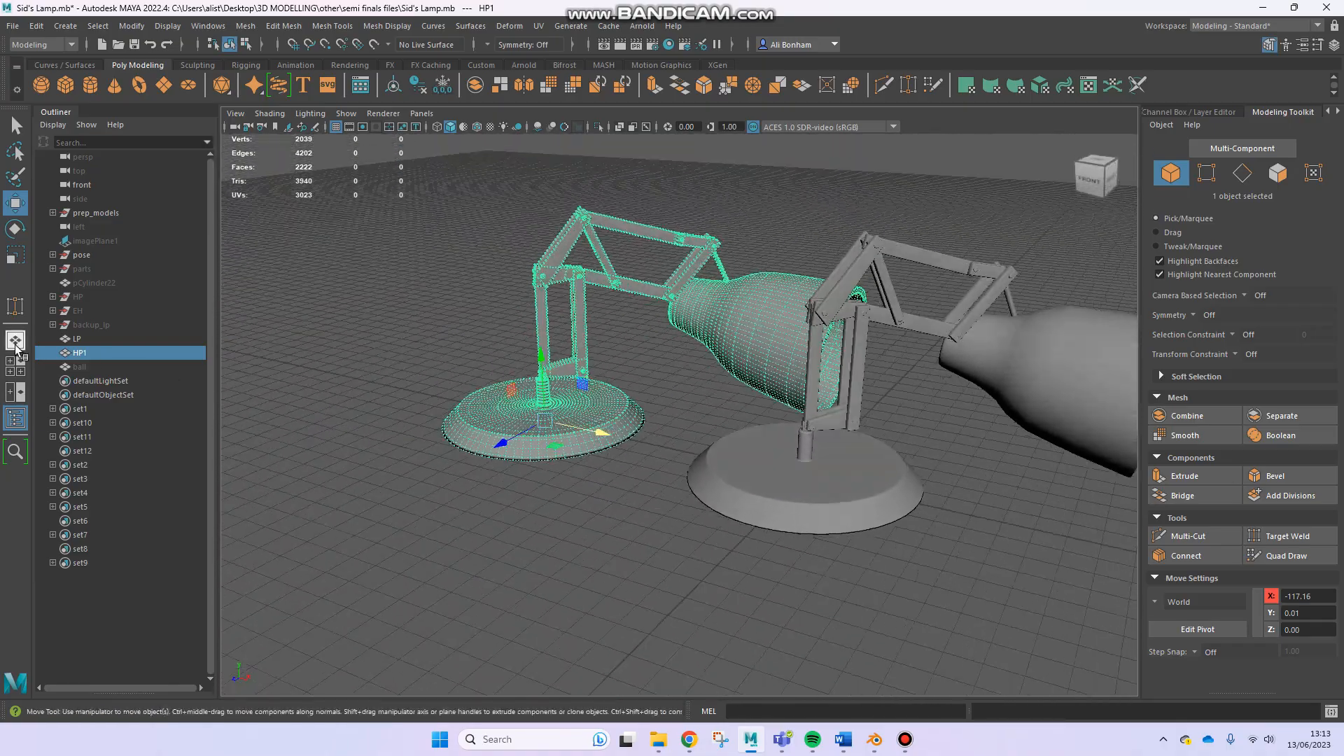
pyautogui.click(16, 418)
# Select the LP lamp and the HP1 lamp one after the other to compare their polygon counts
pyautogui.click(699, 464)
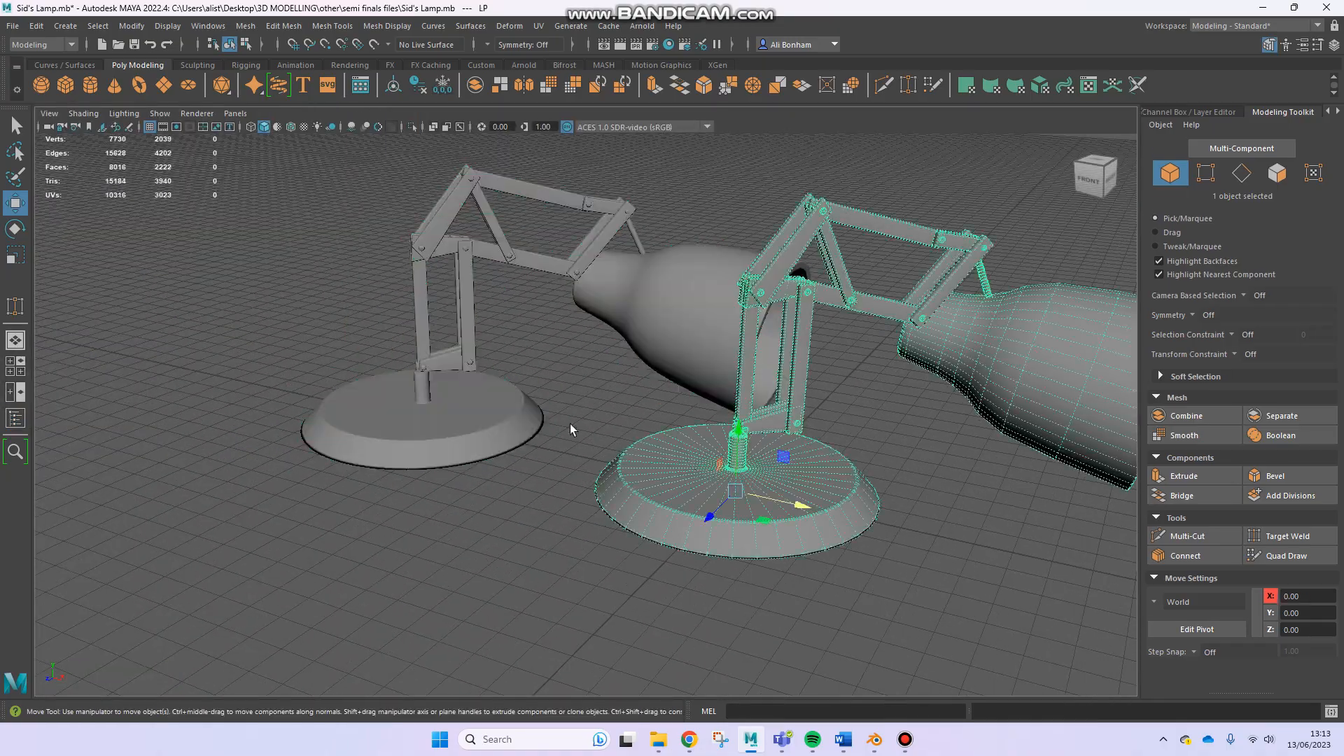
pyautogui.keyDown('alt'); pyautogui.moveTo(570, 423); pyautogui.dragTo(584, 413); pyautogui.keyUp('alt')
pyautogui.keyDown('alt'); pyautogui.moveTo(676, 419); pyautogui.dragTo(585, 346); pyautogui.keyUp('alt')
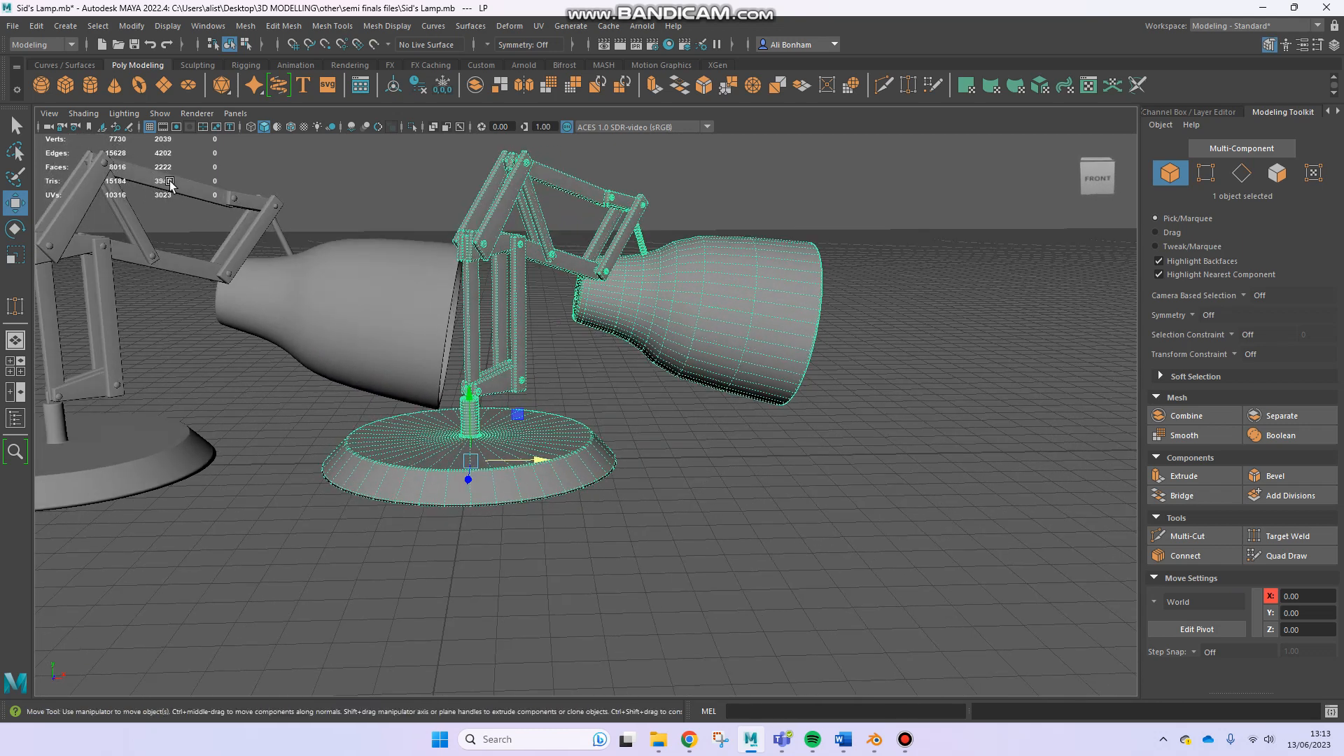
pyautogui.keyDown('alt'); pyautogui.moveTo(237, 412); pyautogui.dragTo(574, 418, button='middle'); pyautogui.keyUp('alt')
pyautogui.click(602, 310)
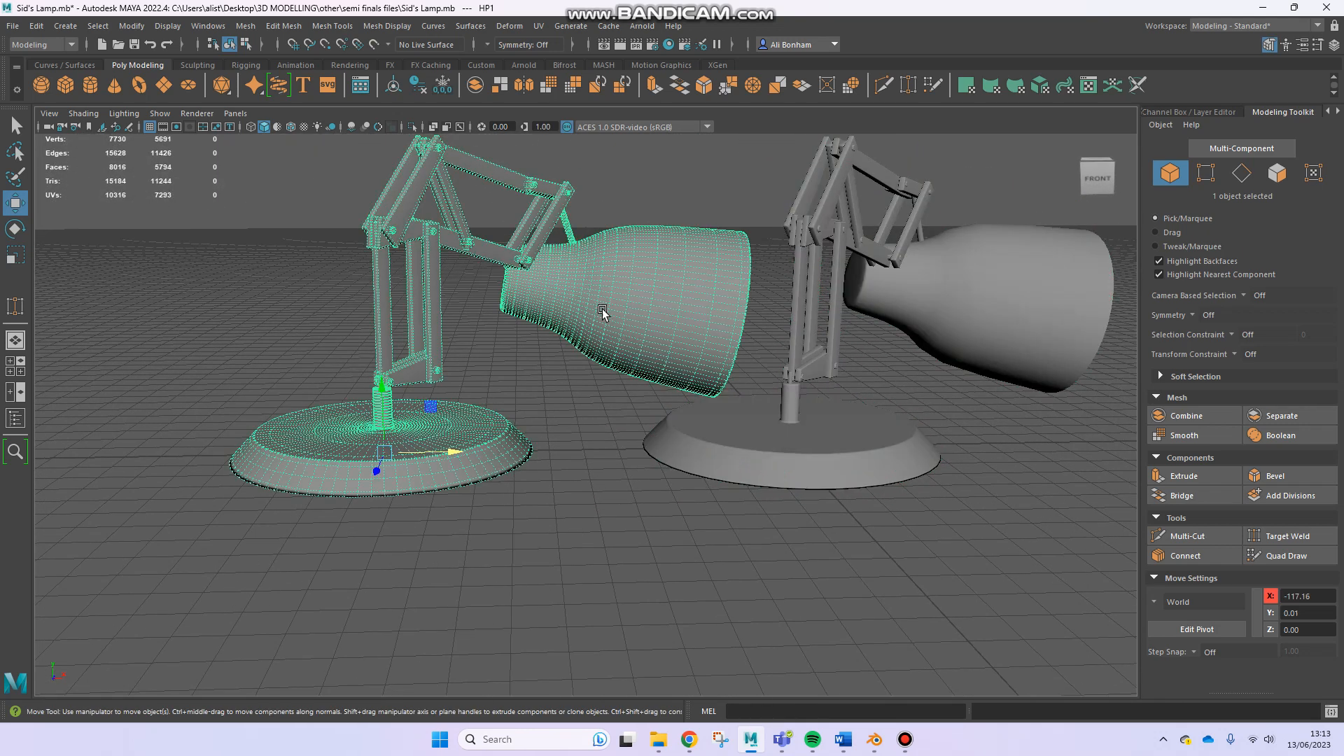
# Examine the HP1 lamp's denser mesh from above, closing in on its base and stem
pyautogui.keyDown('alt'); pyautogui.moveTo(511, 300); pyautogui.dragTo(519, 490); pyautogui.keyUp('alt')
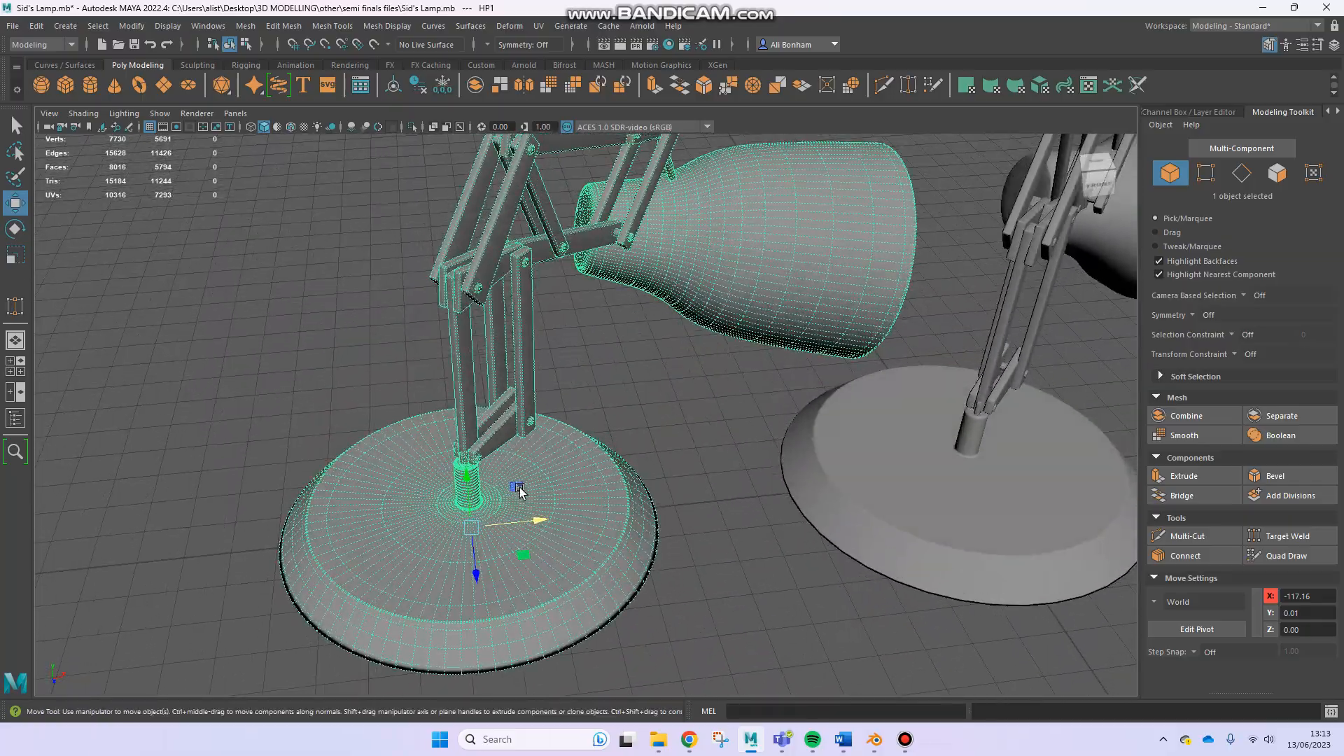
pyautogui.keyDown('alt'); pyautogui.moveTo(519, 490); pyautogui.dragTo(510, 349, button='middle'); pyautogui.keyUp('alt')
pyautogui.keyDown('alt'); pyautogui.moveTo(510, 349); pyautogui.dragTo(700, 413, button='right'); pyautogui.keyUp('alt')
pyautogui.keyDown('alt'); pyautogui.moveTo(657, 350); pyautogui.dragTo(558, 404); pyautogui.keyUp('alt')
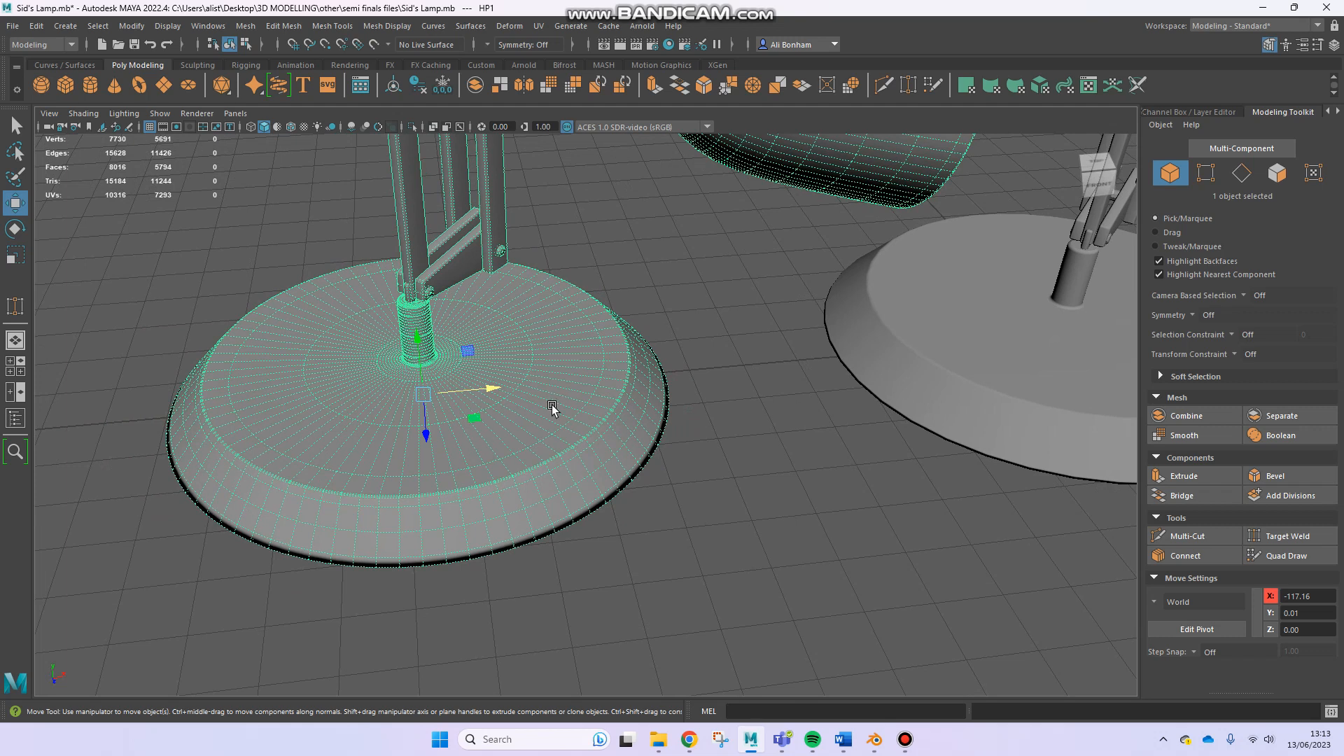
# Switch to Blender and examine the lampshade's mesh topology in Edit Mode, orbiting closer around the shade
pyautogui.click(871, 742)
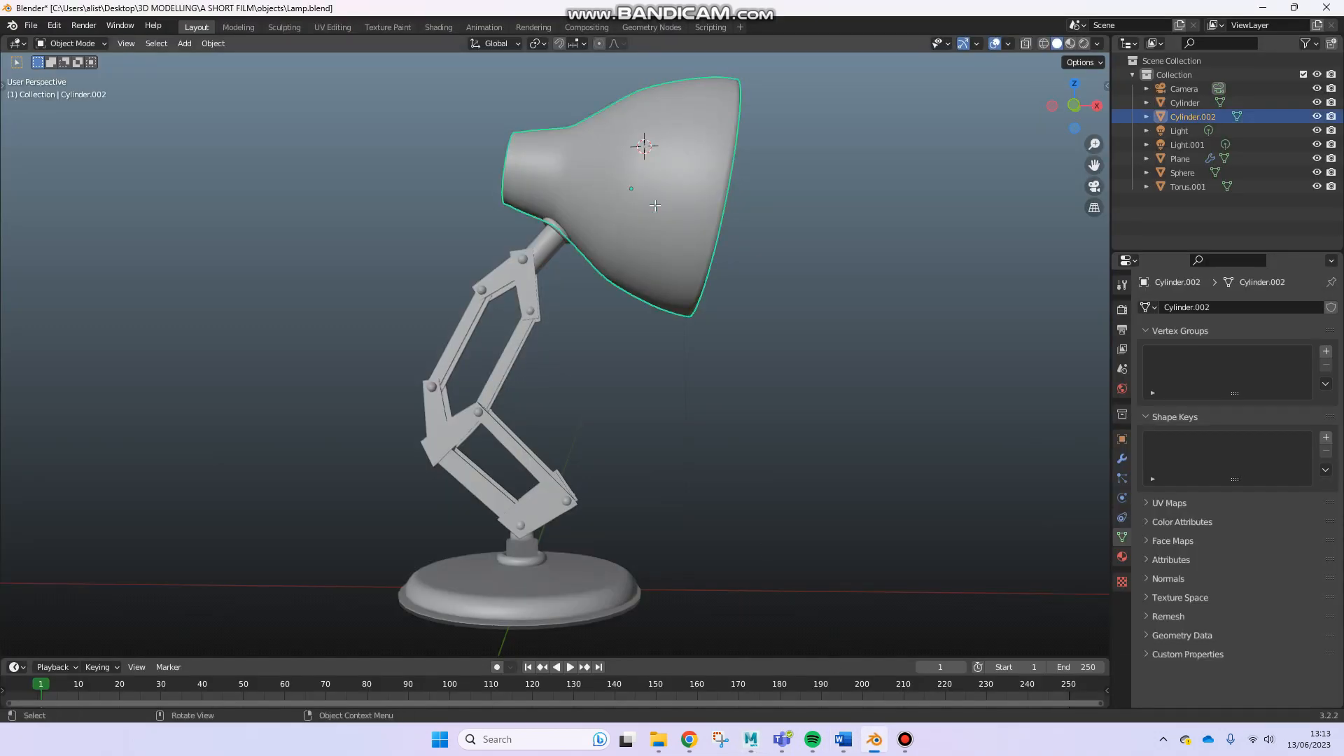
pyautogui.press('Tab')
pyautogui.keyDown('shift'); pyautogui.moveTo(630, 219); pyautogui.dragTo(529, 401, button='middle'); pyautogui.keyUp('shift')
pyautogui.keyDown('shift'); pyautogui.moveTo(534, 399); pyautogui.dragTo(897, 415, button='right'); pyautogui.keyUp('shift')
pyautogui.scroll(5, 615, 393)
pyautogui.moveTo(615, 393); pyautogui.dragTo(592, 311, button='middle')
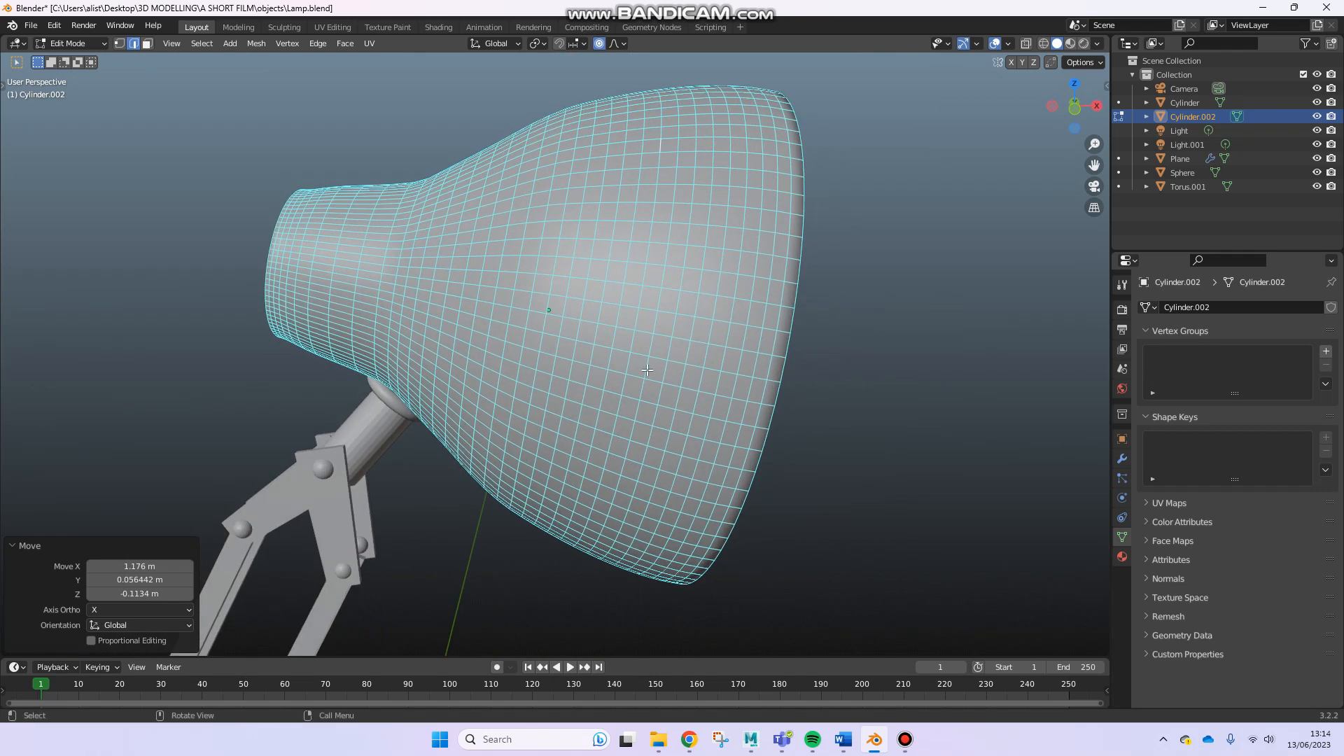
# Switch back to Maya and examine the HP1 lampshade's mesh from behind and close up
pyautogui.click(1259, 9)
pyautogui.moveTo(728, 327); pyautogui.dragTo(726, 297)
pyautogui.keyDown('alt'); pyautogui.moveTo(724, 350); pyautogui.dragTo(718, 306); pyautogui.keyUp('alt')
pyautogui.keyDown('alt'); pyautogui.moveTo(717, 305); pyautogui.dragTo(569, 489, button='middle'); pyautogui.keyUp('alt')
pyautogui.scroll(-2, 568, 488)
pyautogui.keyDown('alt'); pyautogui.moveTo(581, 396); pyautogui.dragTo(954, 389); pyautogui.keyUp('alt')
pyautogui.keyDown('alt'); pyautogui.moveTo(619, 404); pyautogui.dragTo(698, 367, button='middle'); pyautogui.keyUp('alt')
pyautogui.scroll(4, 704, 371)
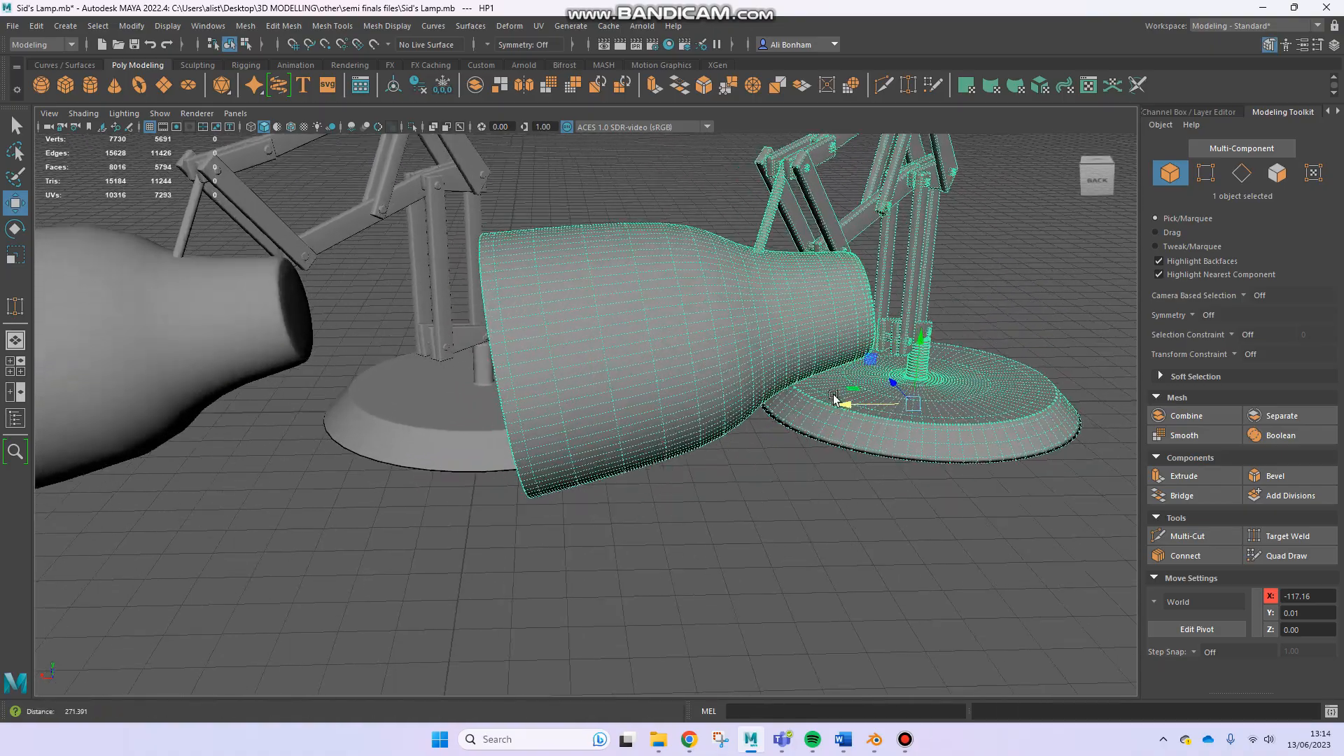
pyautogui.keyDown('alt'); pyautogui.moveTo(732, 402); pyautogui.dragTo(754, 408); pyautogui.keyUp('alt')
pyautogui.keyDown('alt'); pyautogui.moveTo(722, 400); pyautogui.dragTo(718, 396); pyautogui.keyUp('alt')
pyautogui.keyDown('alt'); pyautogui.moveTo(605, 294); pyautogui.dragTo(580, 344, button='middle'); pyautogui.keyUp('alt')
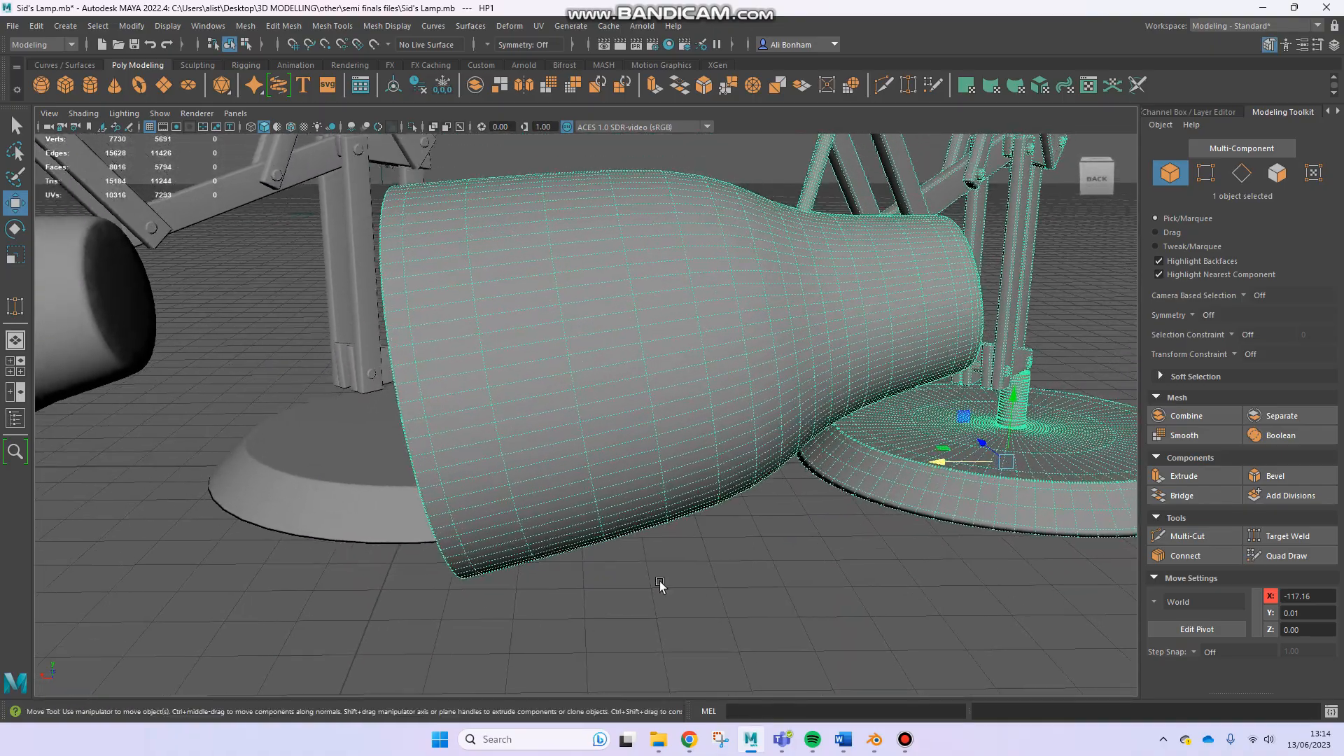
# Compare the Blender lampshade's mesh with the HP1 lampshade in Maya, including its open rim and interior
pyautogui.click(873, 741)
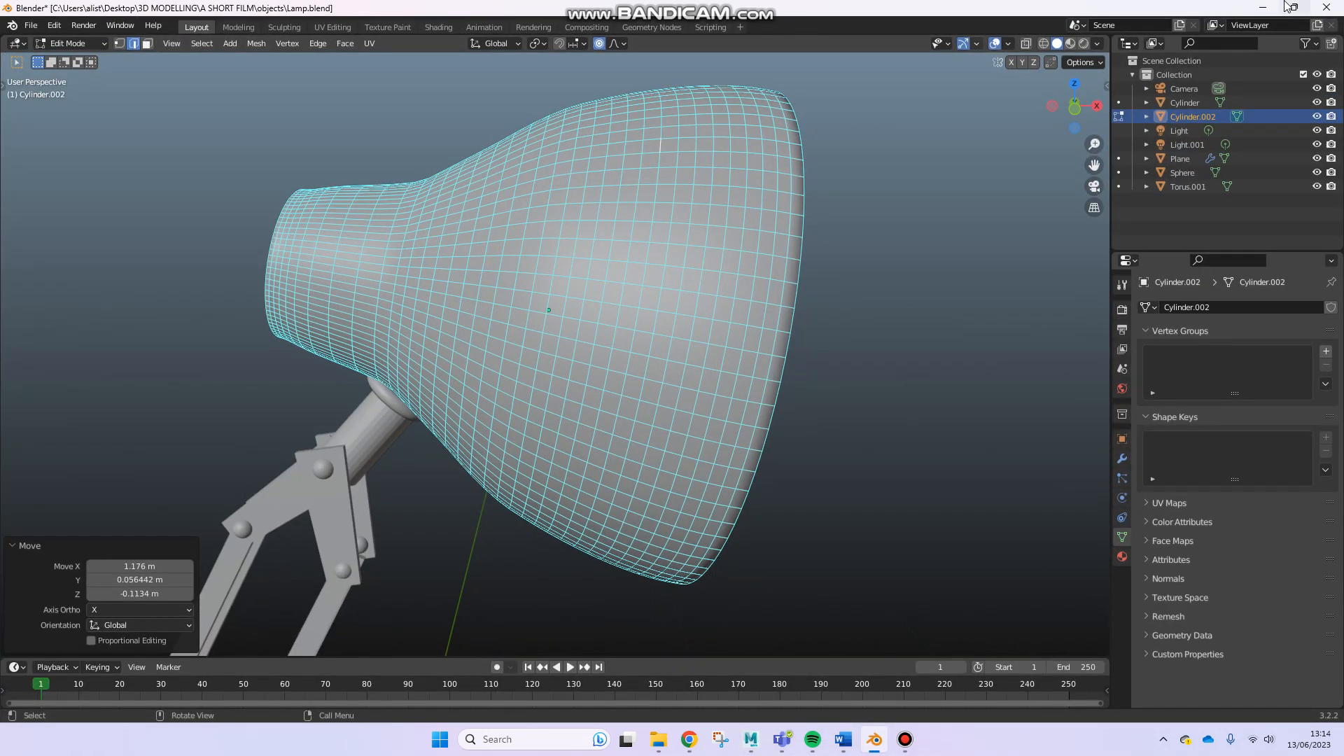
pyautogui.click(1253, 9)
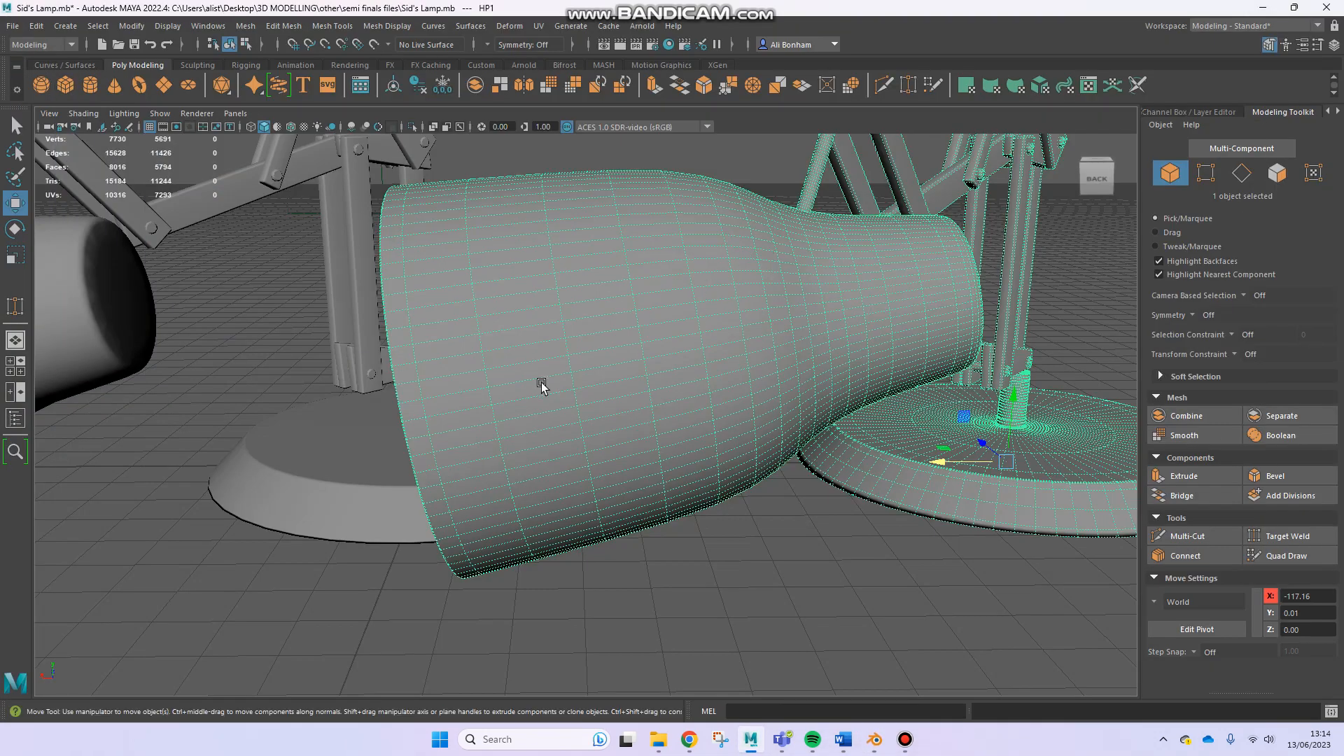
pyautogui.keyDown('alt'); pyautogui.moveTo(593, 350); pyautogui.dragTo(643, 348); pyautogui.keyUp('alt')
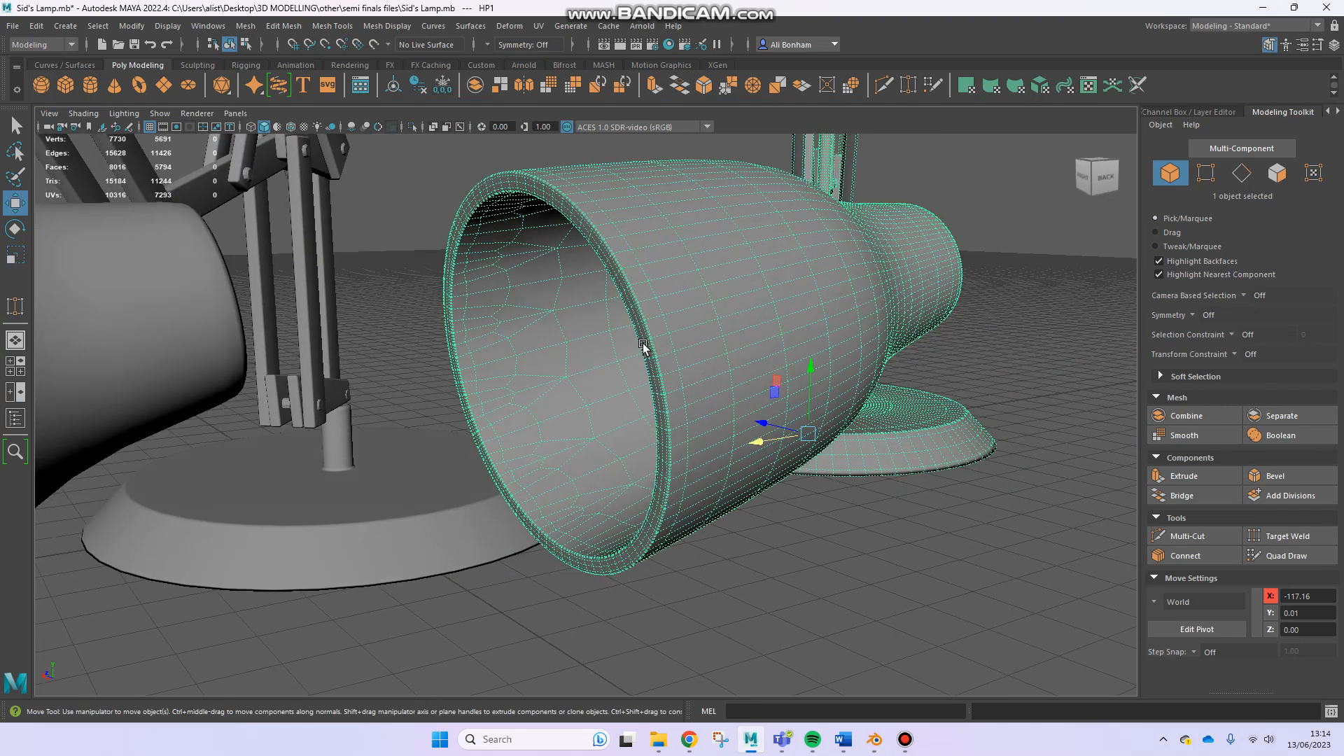
pyautogui.keyDown('alt'); pyautogui.moveTo(643, 348); pyautogui.dragTo(501, 342, button='right'); pyautogui.keyUp('alt')
pyautogui.keyDown('alt'); pyautogui.moveTo(720, 367); pyautogui.dragTo(570, 355, button='right'); pyautogui.keyUp('alt')
pyautogui.keyDown('alt'); pyautogui.moveTo(571, 357); pyautogui.dragTo(586, 350, button='middle'); pyautogui.keyUp('alt')
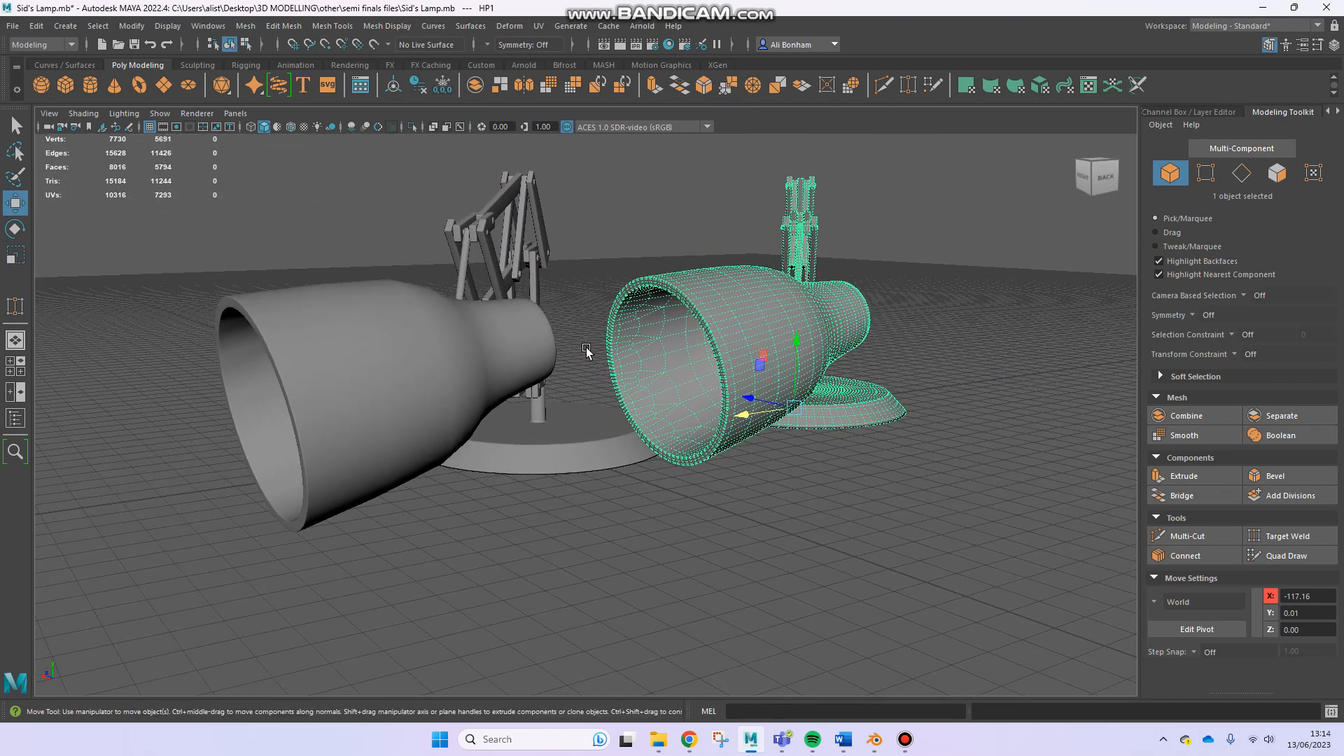
# Select the LP and HP1 lamps alternately to compare the mesh density of their shades
pyautogui.click(377, 392)
pyautogui.moveTo(382, 395)
pyautogui.keyDown('alt'); pyautogui.mouseDown()
pyautogui.moveTo(351, 404)
pyautogui.moveTo(376, 415)
pyautogui.moveTo(360, 396)
pyautogui.moveTo(381, 393)
pyautogui.moveTo(550, 407)
pyautogui.moveTo(361, 397)
pyautogui.mouseUp(); pyautogui.keyUp('alt')
pyautogui.click(690, 350)
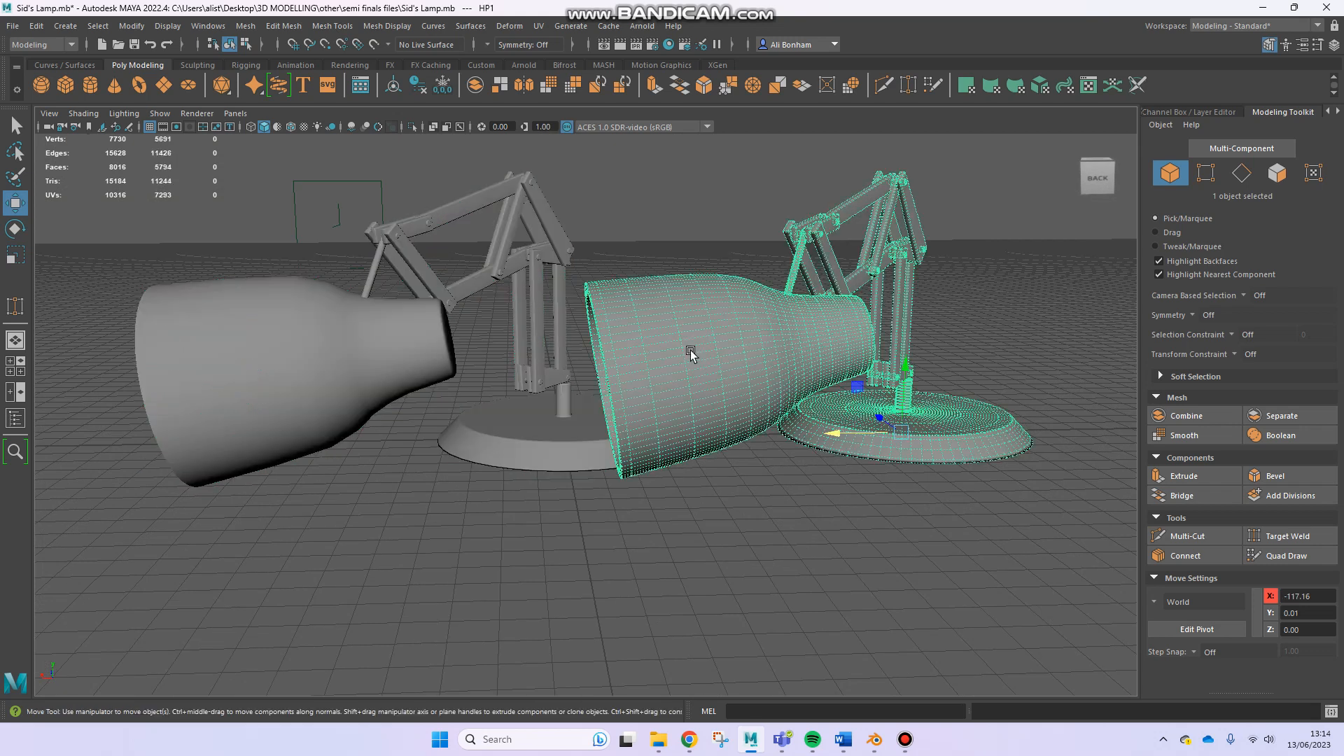
pyautogui.click(292, 375)
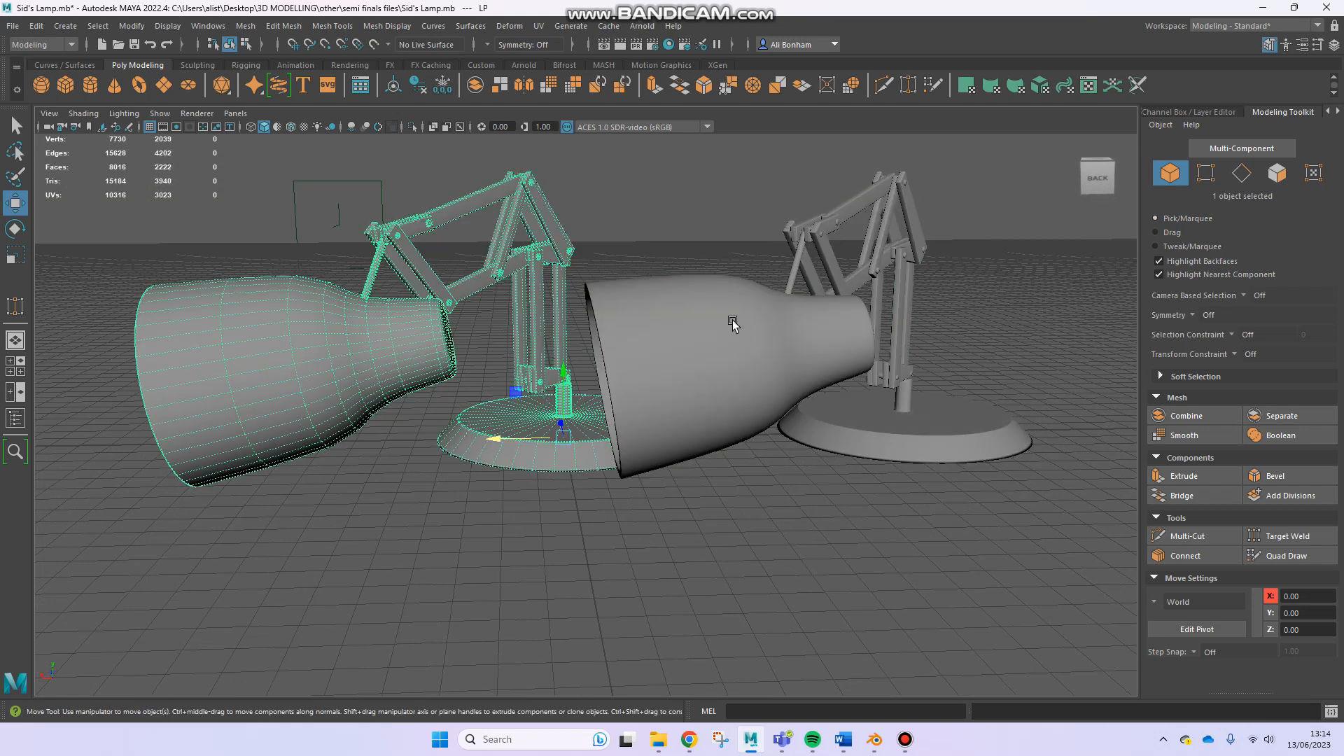
pyautogui.keyDown('alt'); pyautogui.moveTo(404, 308); pyautogui.dragTo(192, 396); pyautogui.keyUp('alt')
# Move the HP1 lamp to 0.00 on the X axis over the LP lamp and show both in the front view
pyautogui.click(277, 401)
pyautogui.scroll(-3, 303, 424)
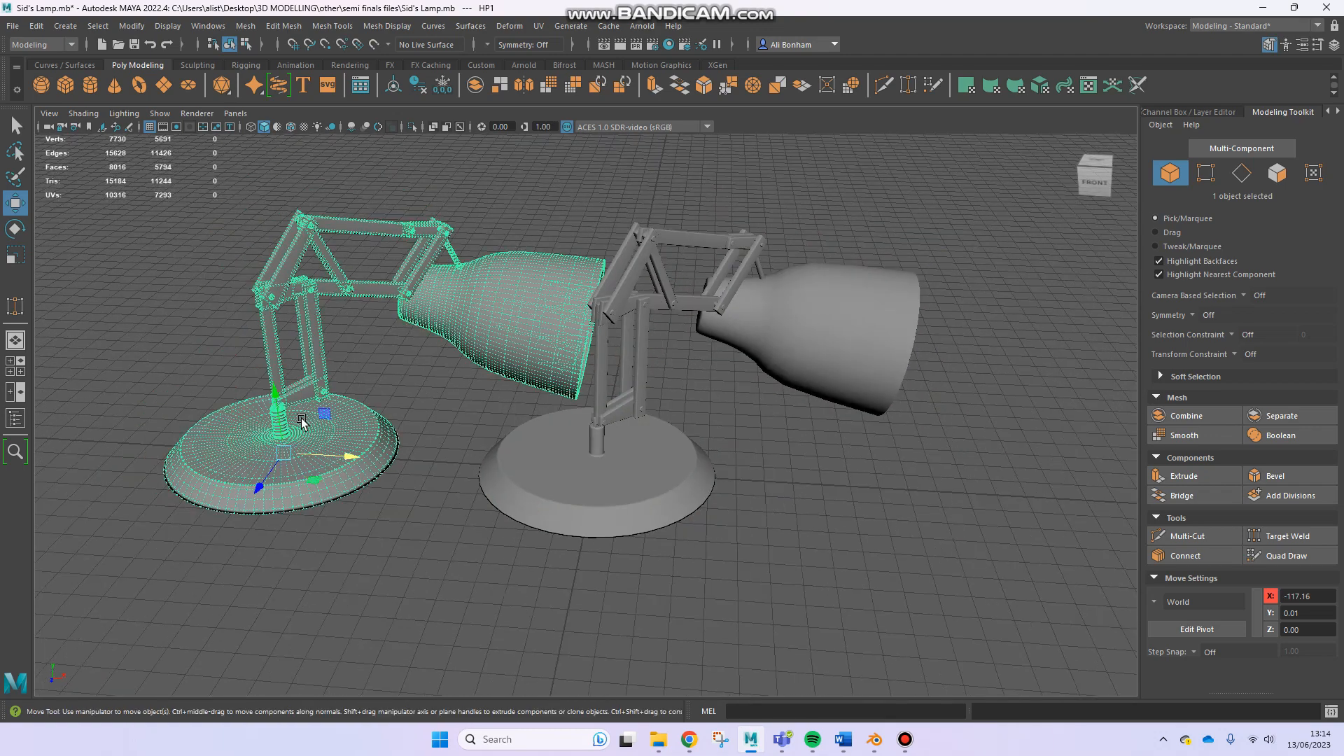
pyautogui.moveTo(413, 454); pyautogui.dragTo(592, 458)
pyautogui.press('space')
pyautogui.scroll(-5, 462, 456)
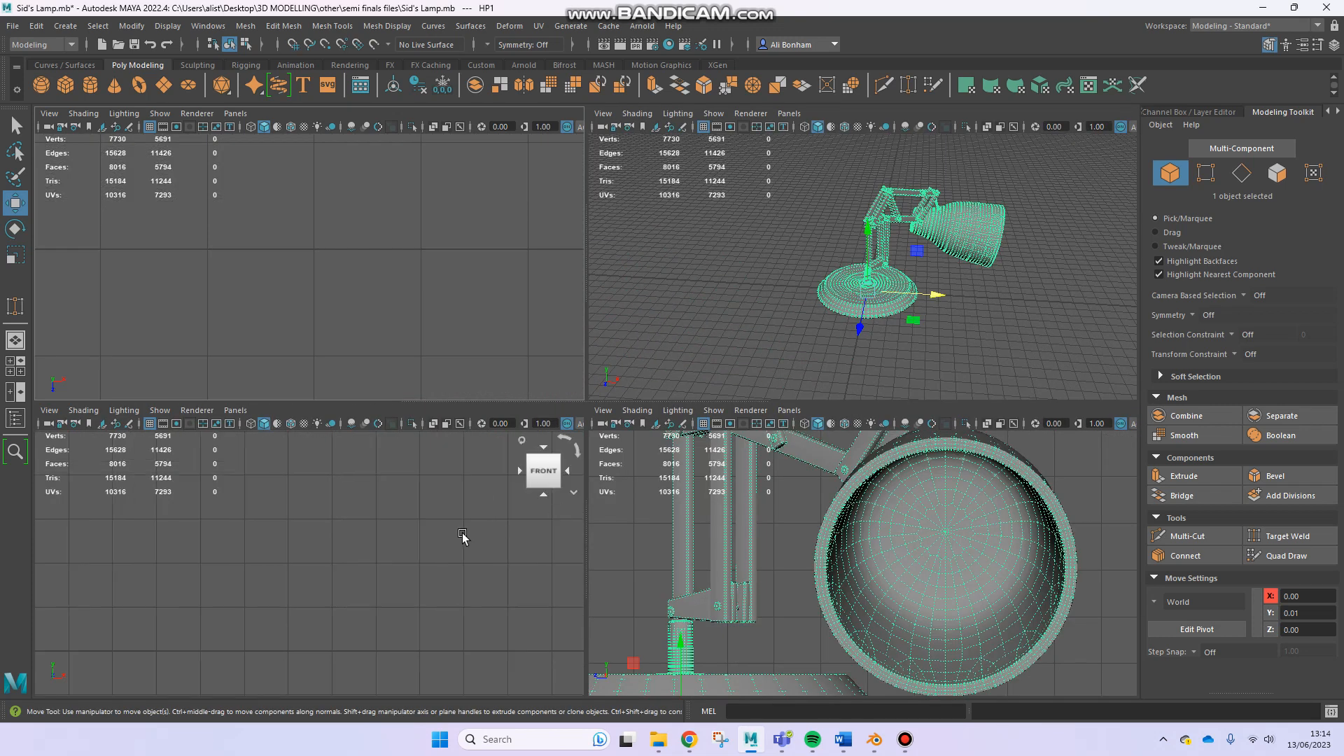
pyautogui.scroll(5, 300, 539)
pyautogui.press('space')
pyautogui.keyDown('alt'); pyautogui.moveTo(422, 550); pyautogui.dragTo(826, 592, button='middle'); pyautogui.keyUp('alt')
pyautogui.scroll(4, 525, 490)
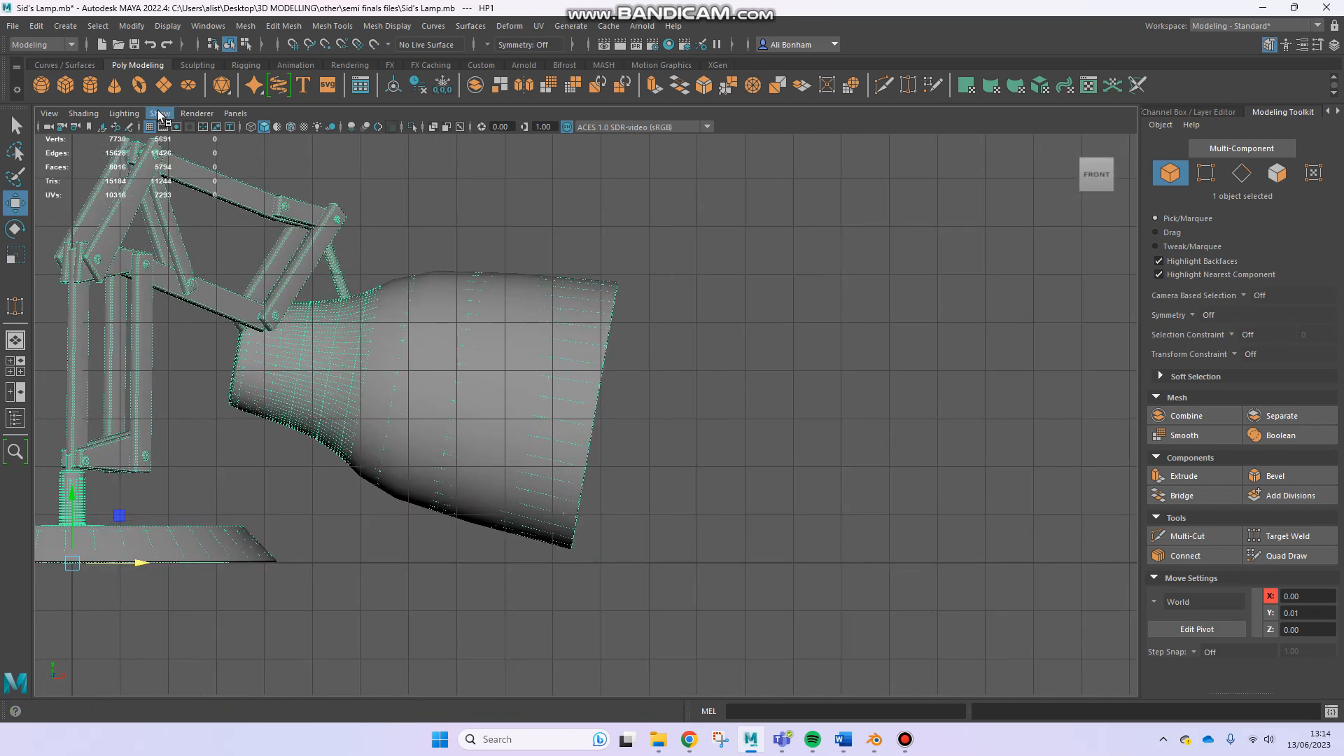
# Display the front view in wireframe and examine the overlapping lampshades along their upper contour
pyautogui.click(250, 127)
pyautogui.scroll(3, 417, 321)
pyautogui.keyDown('alt'); pyautogui.moveTo(417, 318); pyautogui.dragTo(623, 452, button='middle'); pyautogui.keyUp('alt')
pyautogui.scroll(6, 617, 372)
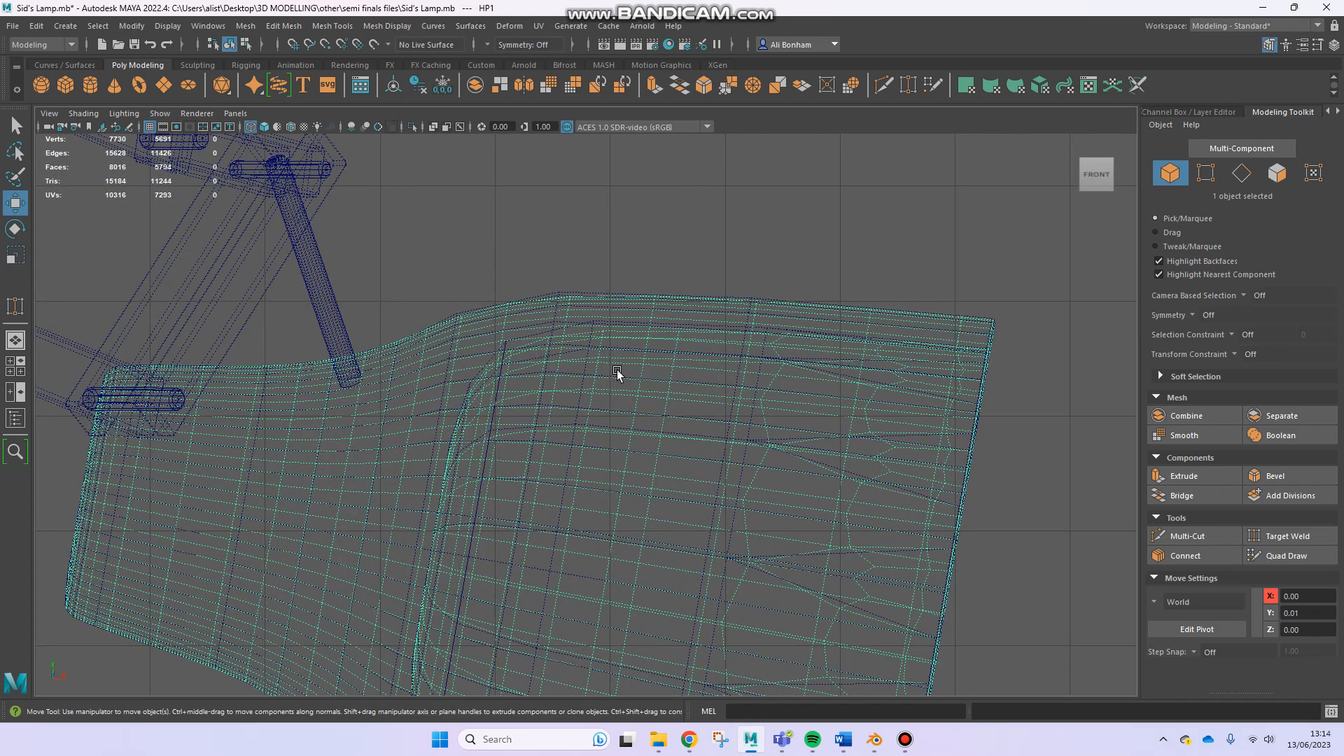
pyautogui.keyDown('alt'); pyautogui.moveTo(613, 296); pyautogui.dragTo(660, 377, button='middle'); pyautogui.keyUp('alt')
pyautogui.scroll(-1, 616, 322)
pyautogui.keyDown('alt'); pyautogui.moveTo(728, 411); pyautogui.dragTo(786, 363, button='middle'); pyautogui.keyUp('alt')
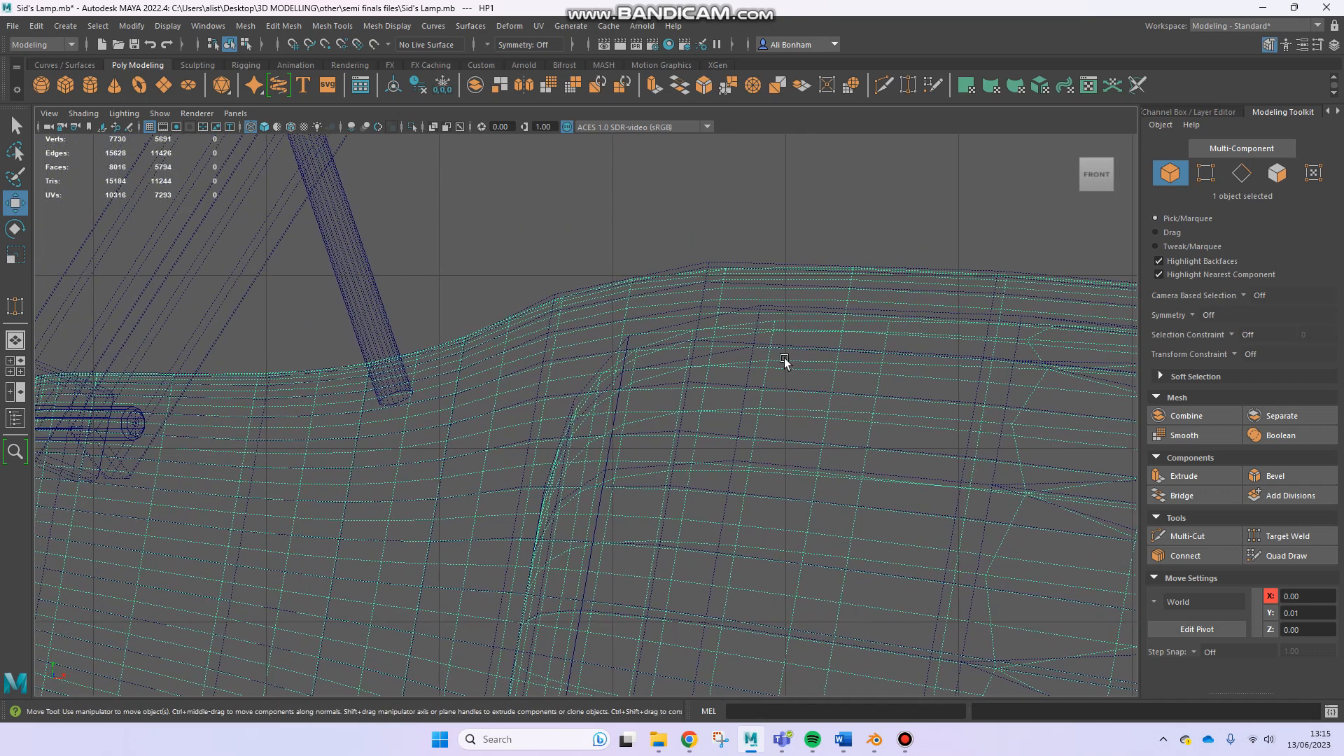
pyautogui.scroll(-1, 670, 385)
pyautogui.keyDown('alt'); pyautogui.moveTo(642, 443); pyautogui.dragTo(473, 334, button='middle'); pyautogui.keyUp('alt')
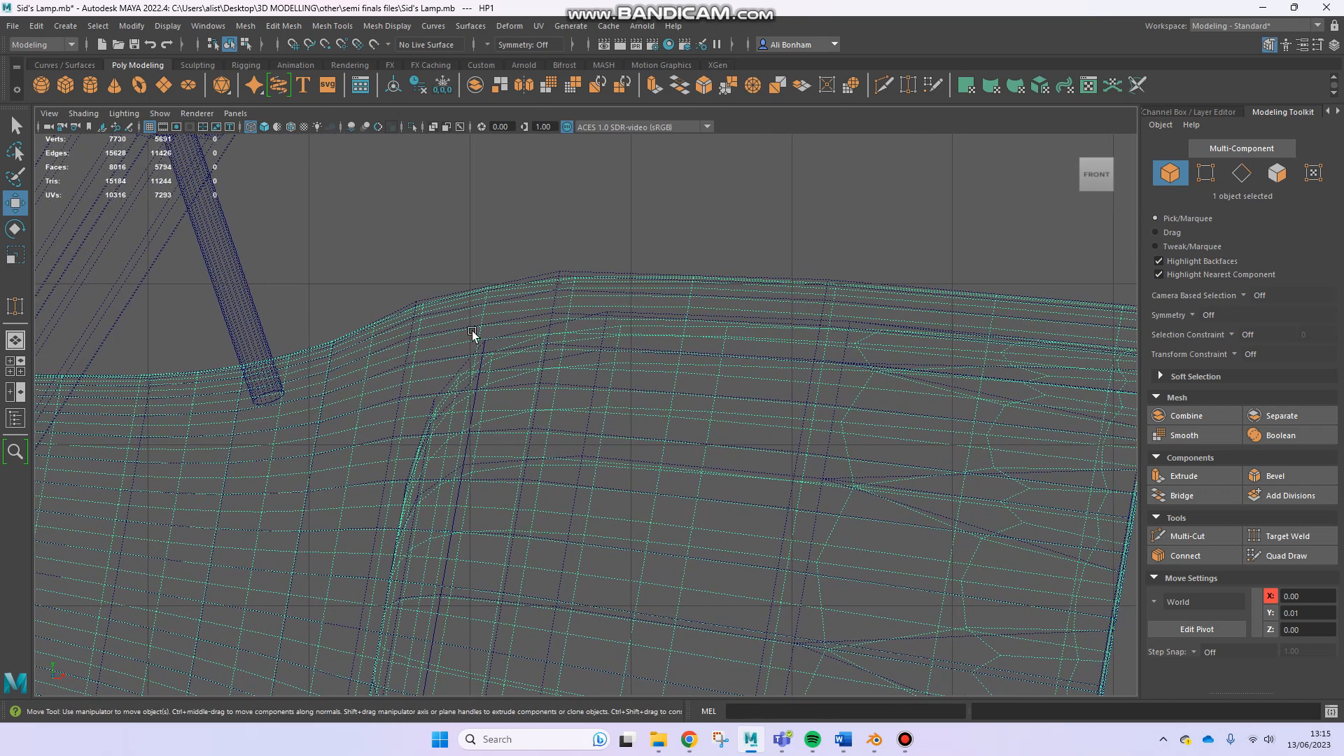
# Select LP and HP1 in the Outliner in turn to compare their wireframes along the shade's upper curve
pyautogui.click(15, 419)
pyautogui.click(81, 340)
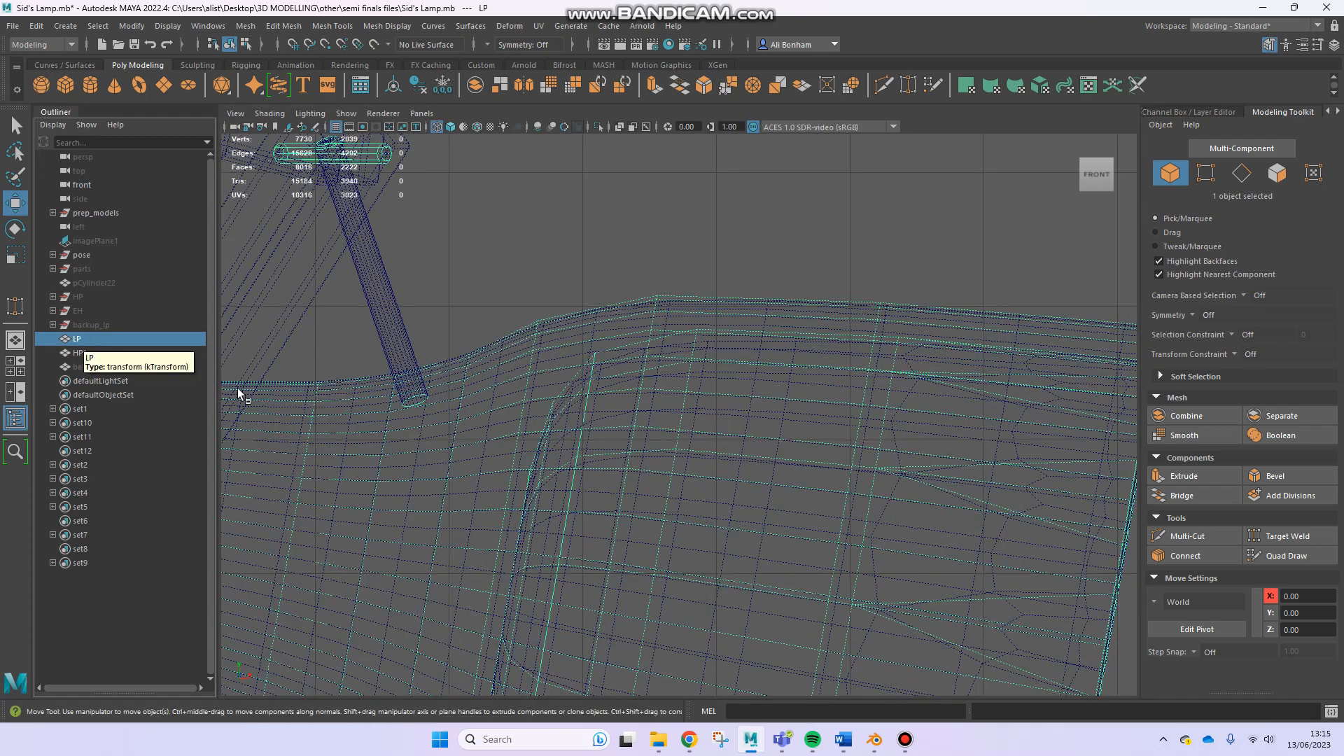
pyautogui.scroll(-1, 934, 436)
pyautogui.keyDown('alt'); pyautogui.moveTo(933, 435); pyautogui.dragTo(799, 436, button='middle'); pyautogui.keyUp('alt')
pyautogui.scroll(8, 779, 406)
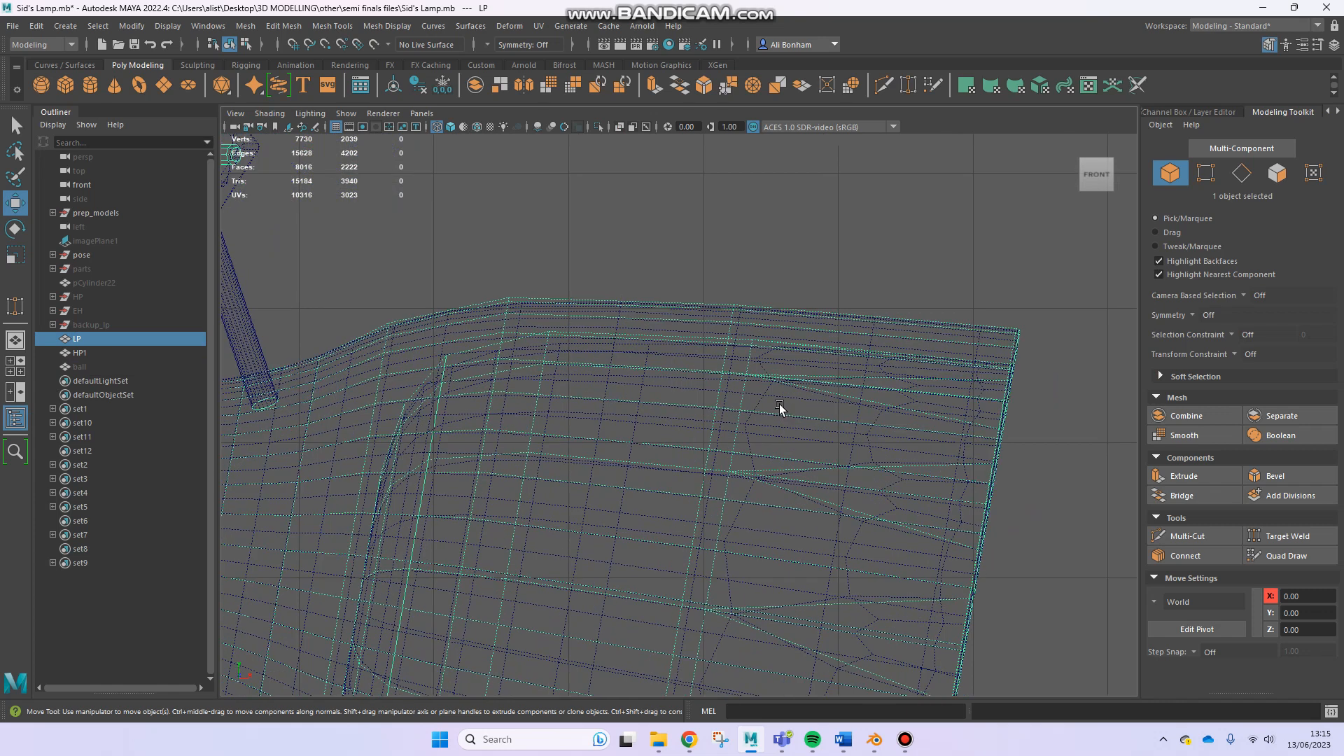
pyautogui.keyDown('alt'); pyautogui.moveTo(697, 327); pyautogui.dragTo(950, 439, button='middle'); pyautogui.keyUp('alt')
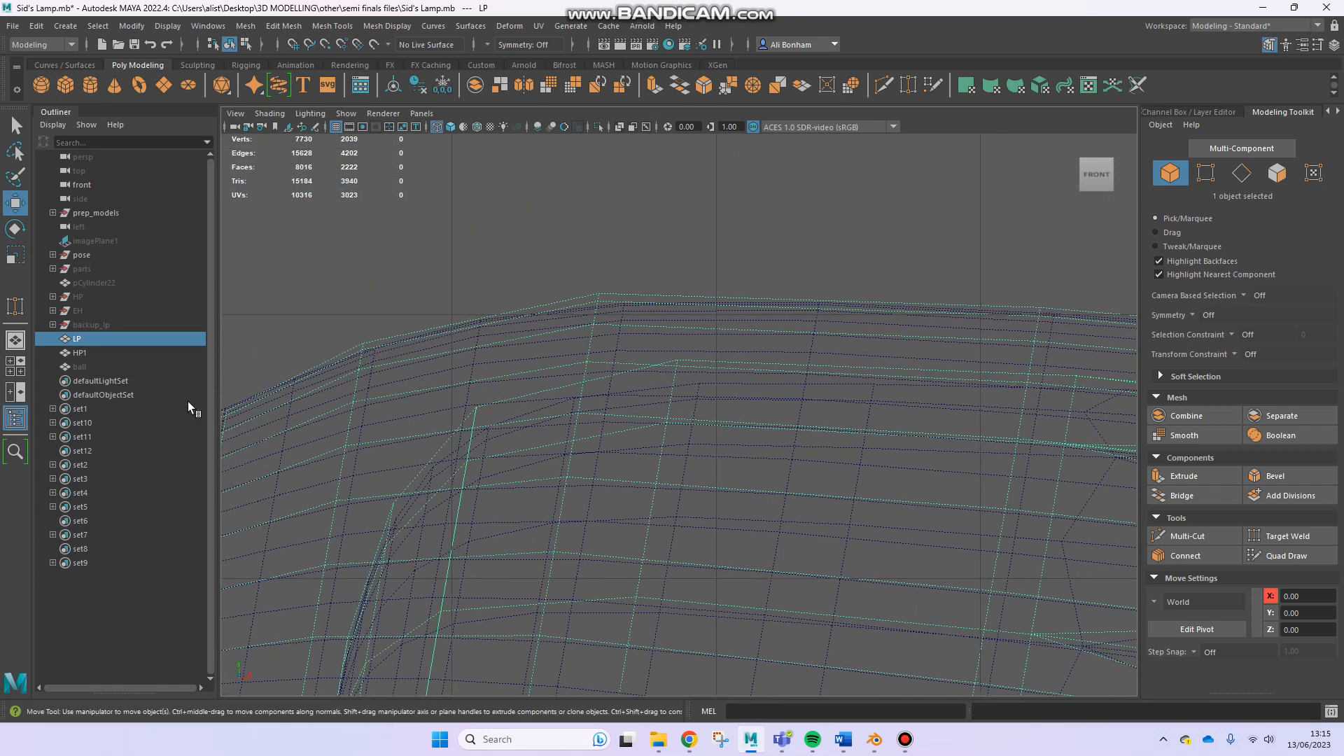
pyautogui.click(105, 353)
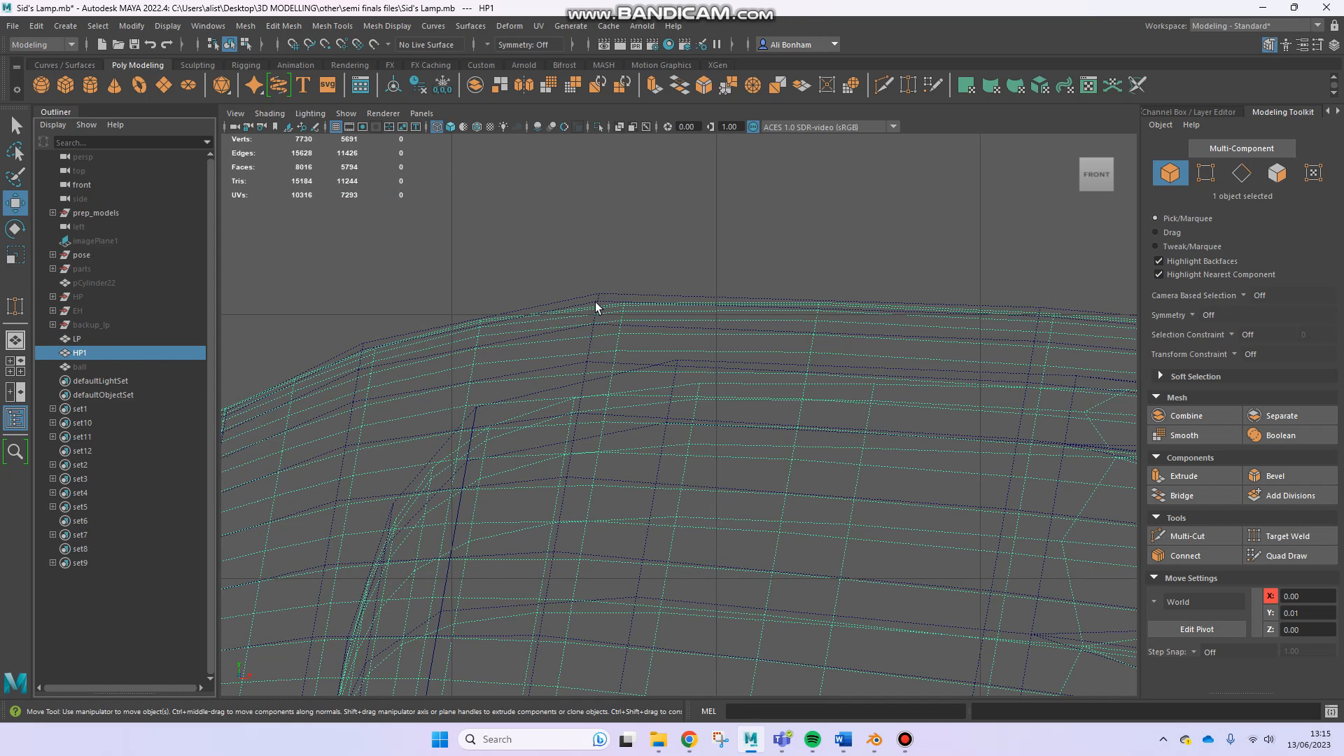
pyautogui.scroll(-2, 605, 341)
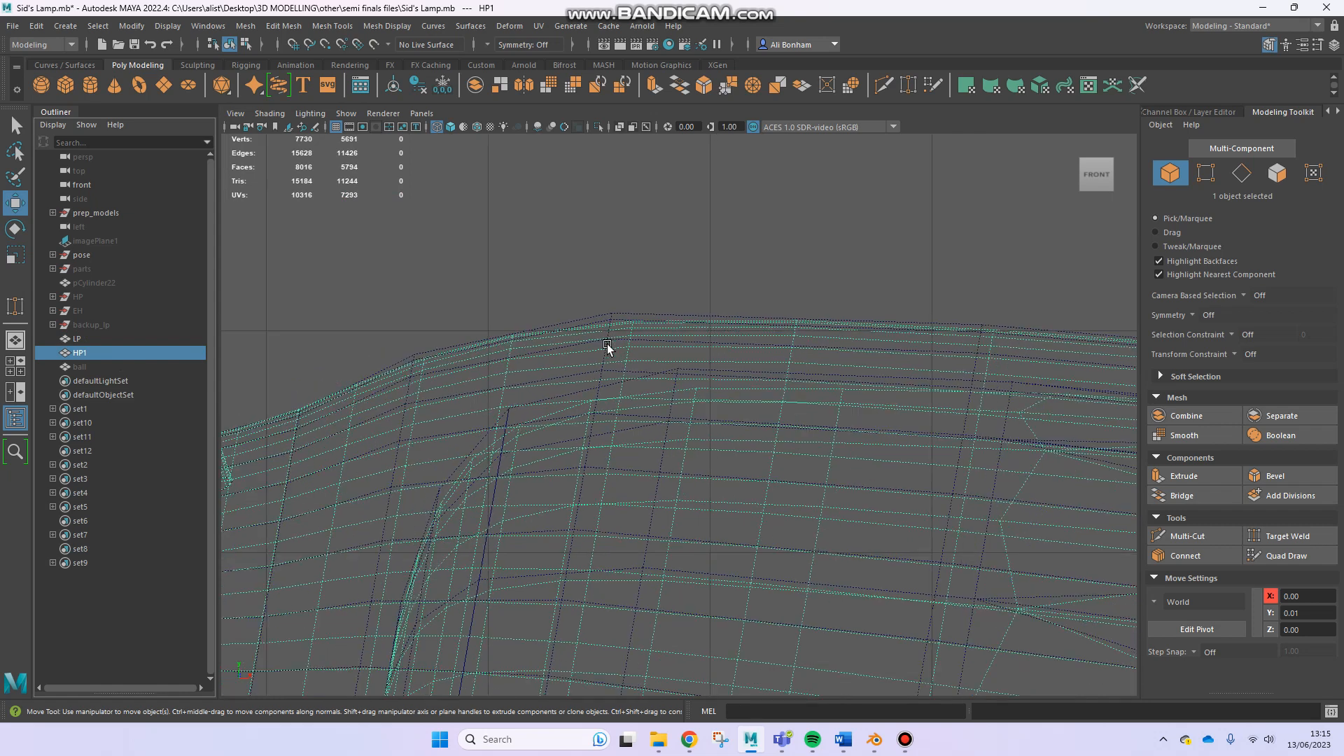
pyautogui.keyDown('alt'); pyautogui.moveTo(514, 423); pyautogui.dragTo(921, 294, button='middle'); pyautogui.keyUp('alt')
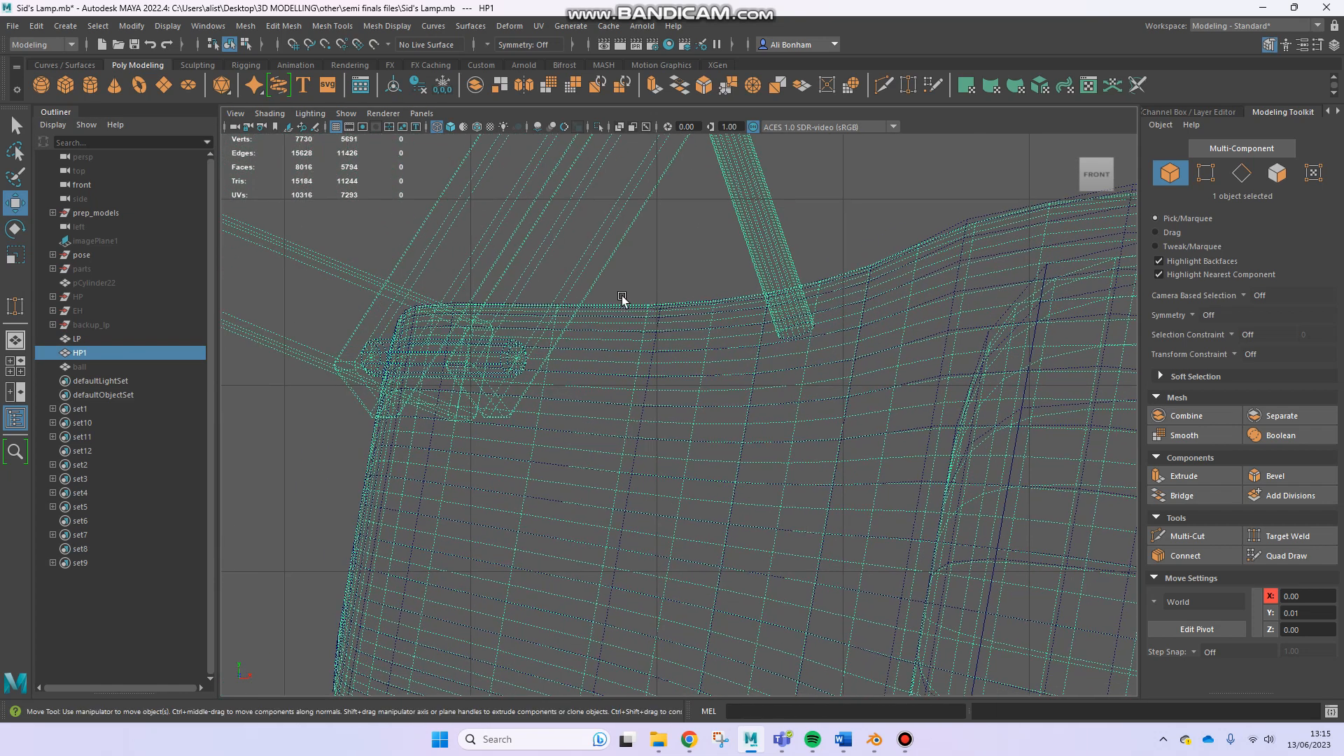
# Alternate the selection between LP and HP1 to compare their overlapping wireframes around the shade's narrow neck
pyautogui.click(99, 341)
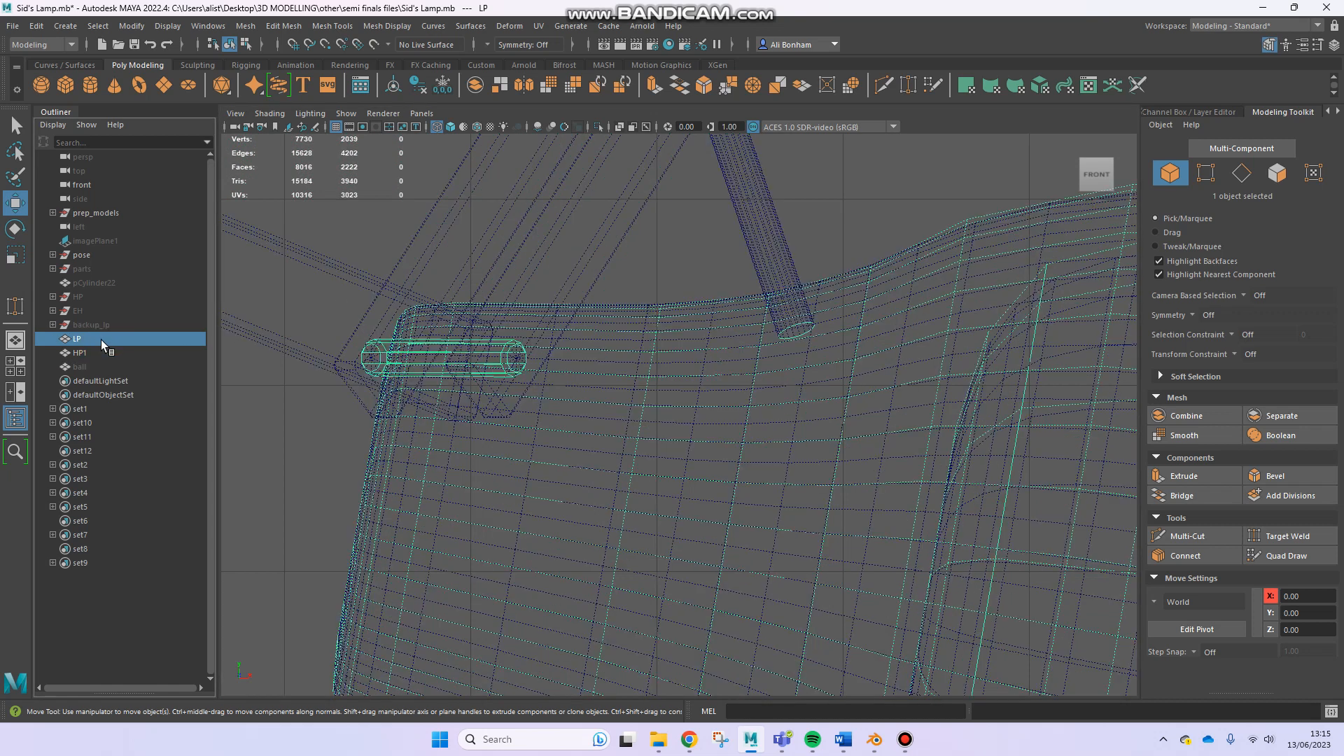
pyautogui.click(99, 353)
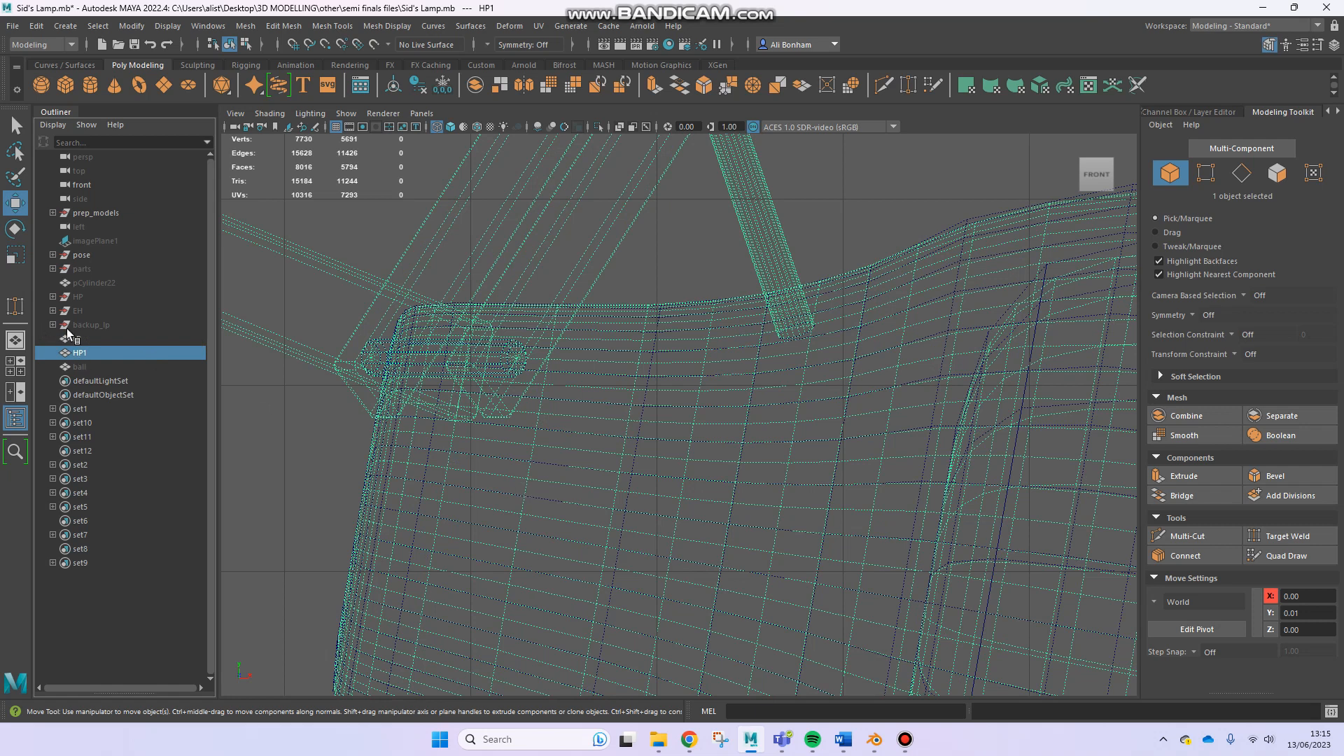
pyautogui.click(91, 338)
pyautogui.click(114, 352)
pyautogui.click(111, 340)
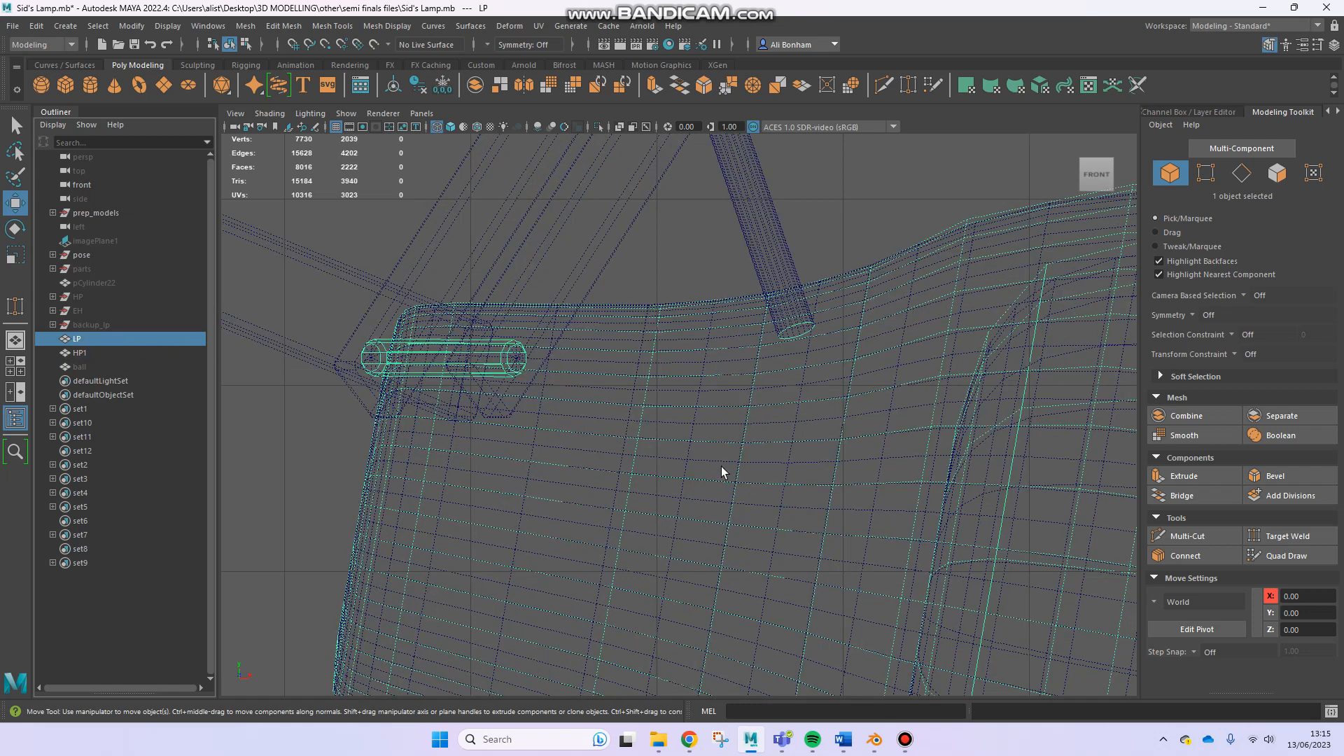
pyautogui.scroll(3, 755, 326)
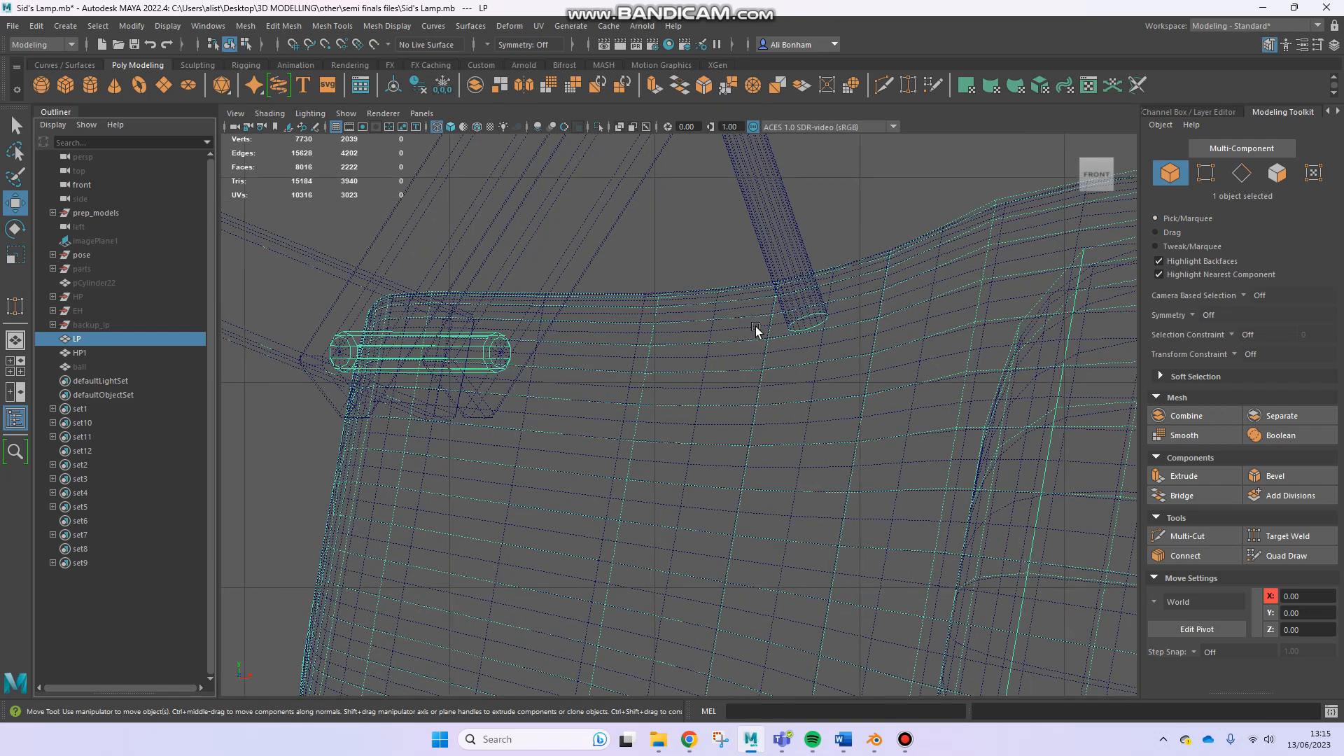
pyautogui.keyDown('alt'); pyautogui.moveTo(716, 303); pyautogui.dragTo(688, 378, button='middle'); pyautogui.keyUp('alt')
pyautogui.keyDown('alt'); pyautogui.moveTo(844, 388); pyautogui.dragTo(468, 345, button='middle'); pyautogui.keyUp('alt')
pyautogui.scroll(-6, 758, 384)
pyautogui.scroll(4, 759, 384)
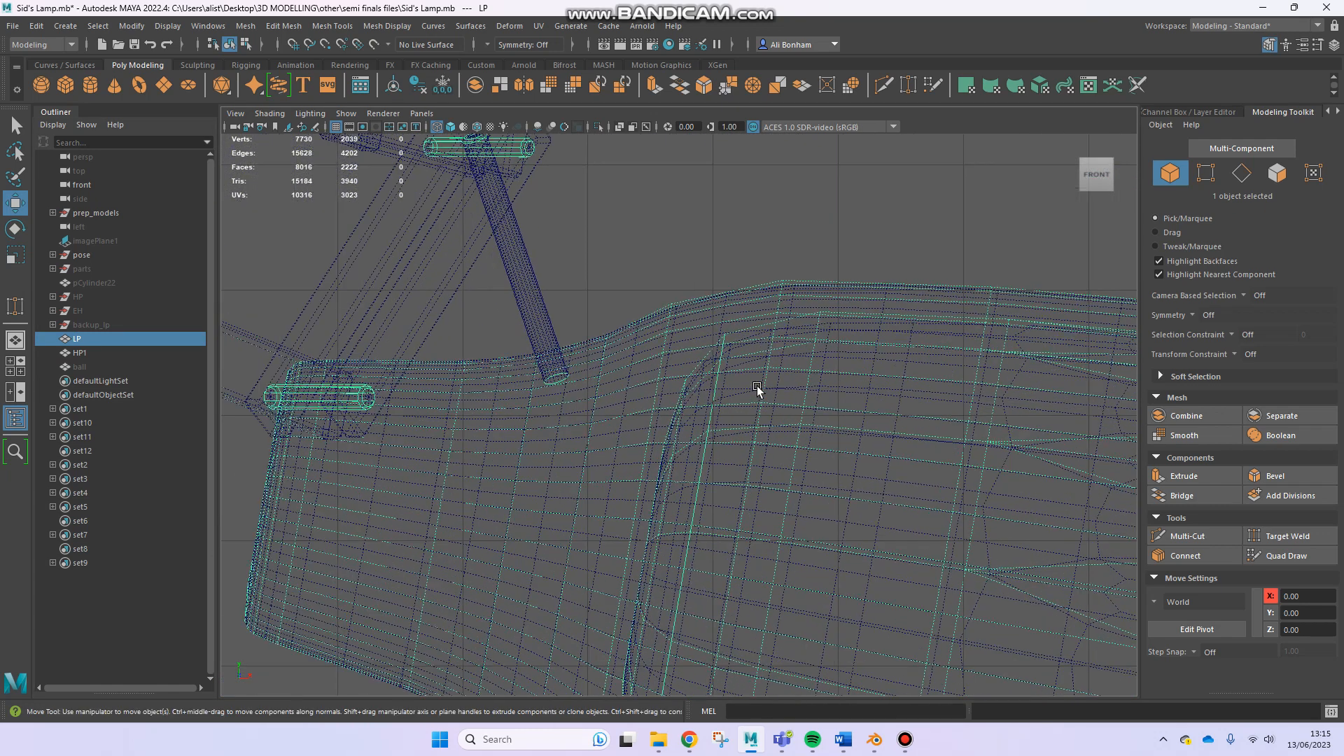
pyautogui.keyDown('alt'); pyautogui.moveTo(743, 382); pyautogui.dragTo(653, 362, button='middle'); pyautogui.keyUp('alt')
# Return to the perspective view, move the HP1 lamp to -178.02 on the X axis, and hide the Outliner
pyautogui.press('space')
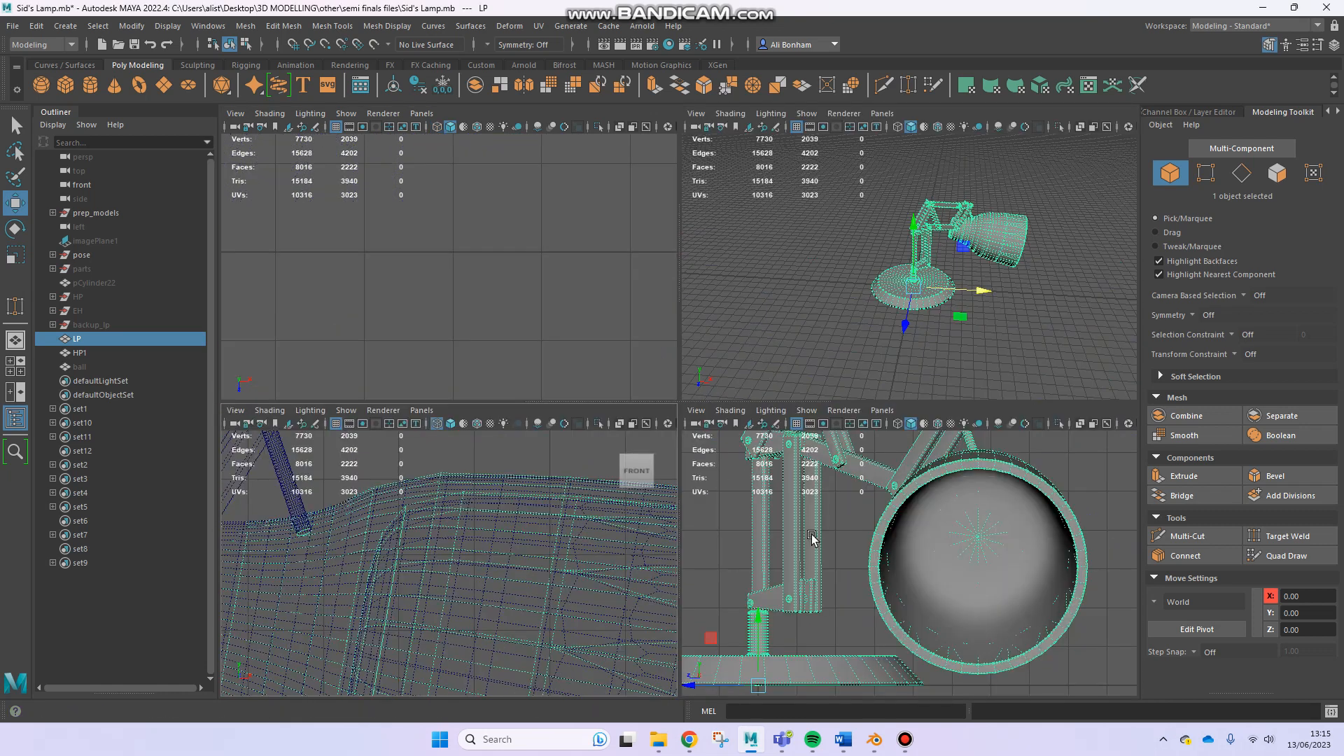
pyautogui.press('space')
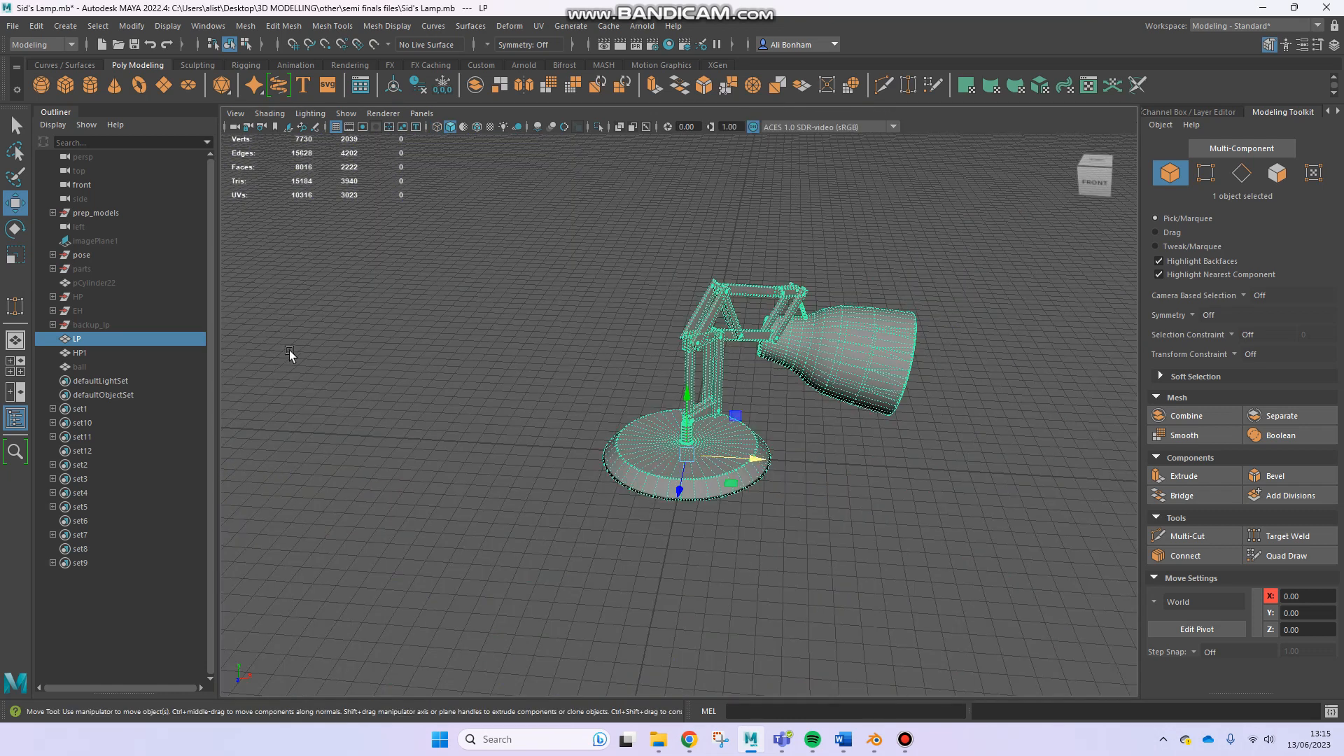
pyautogui.click(19, 418)
pyautogui.keyDown('alt'); pyautogui.moveTo(746, 401); pyautogui.dragTo(639, 380); pyautogui.keyUp('alt')
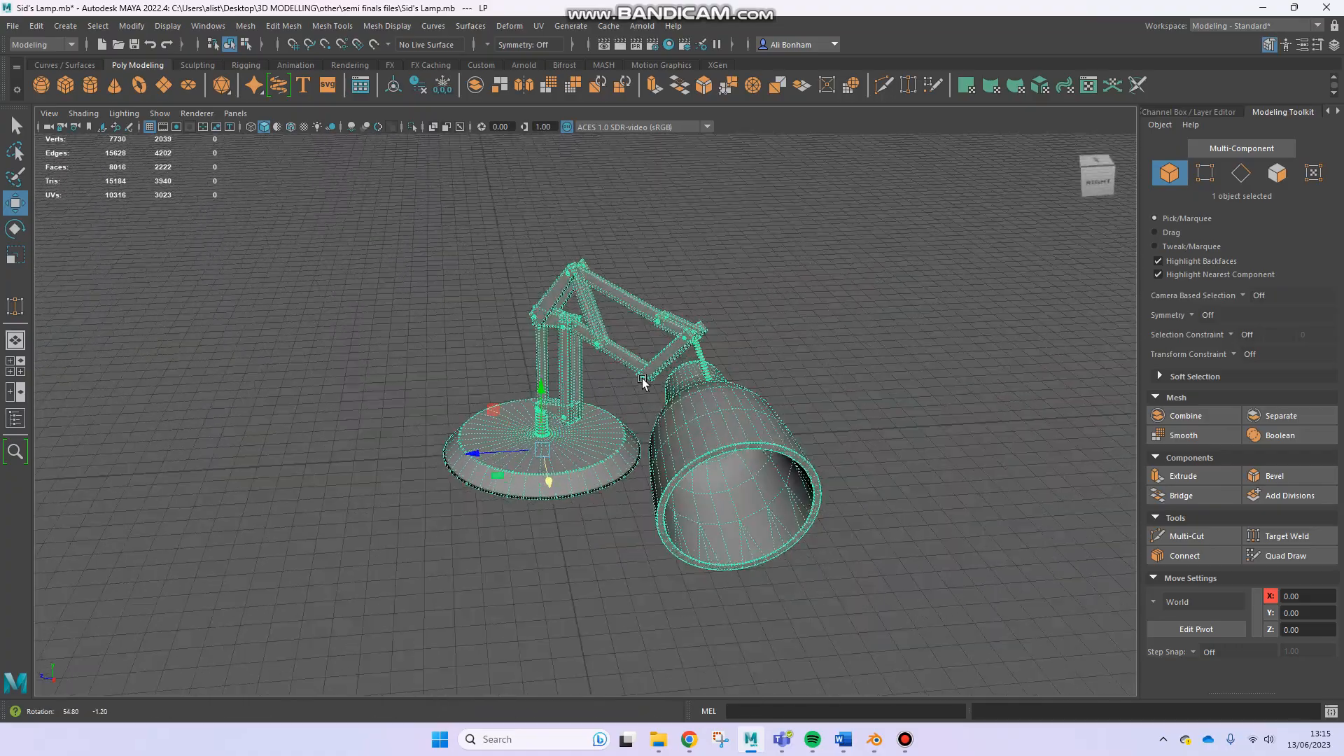
pyautogui.keyDown('alt'); pyautogui.moveTo(639, 381); pyautogui.dragTo(672, 384); pyautogui.keyUp('alt')
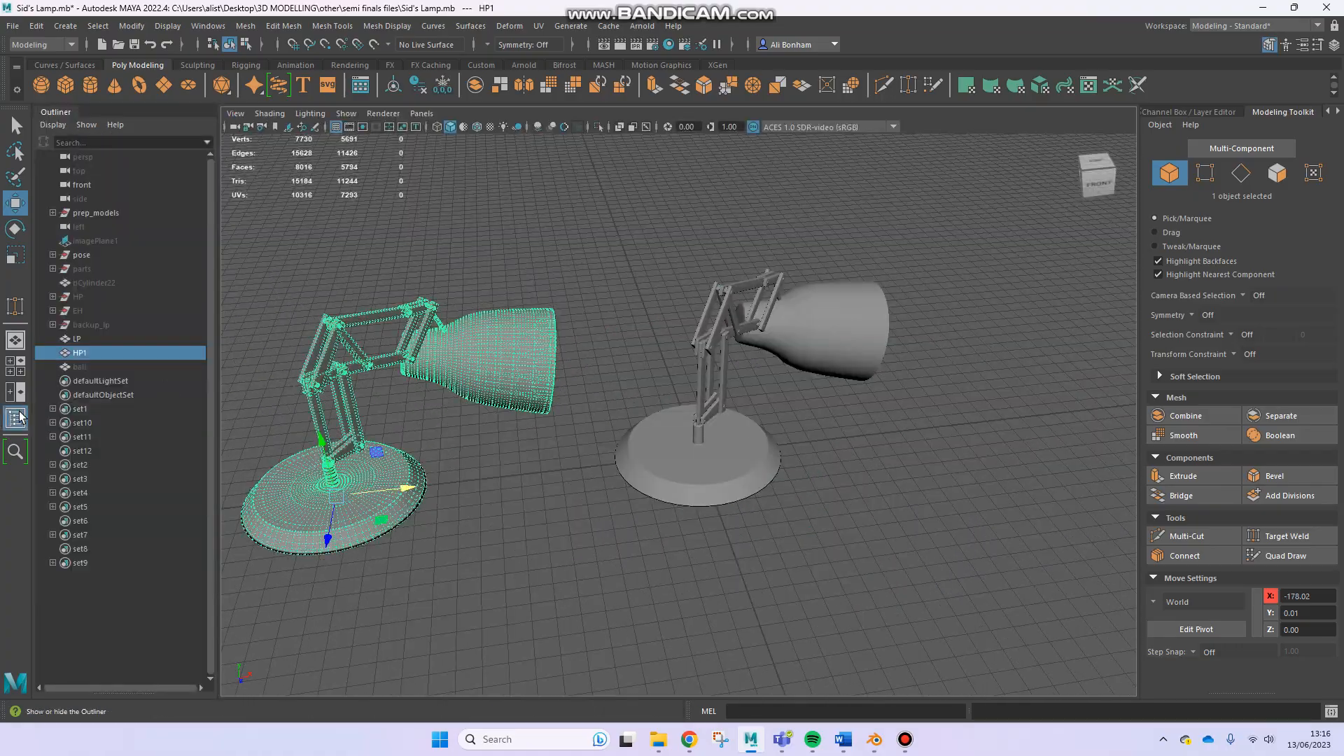
pyautogui.click(19, 417)
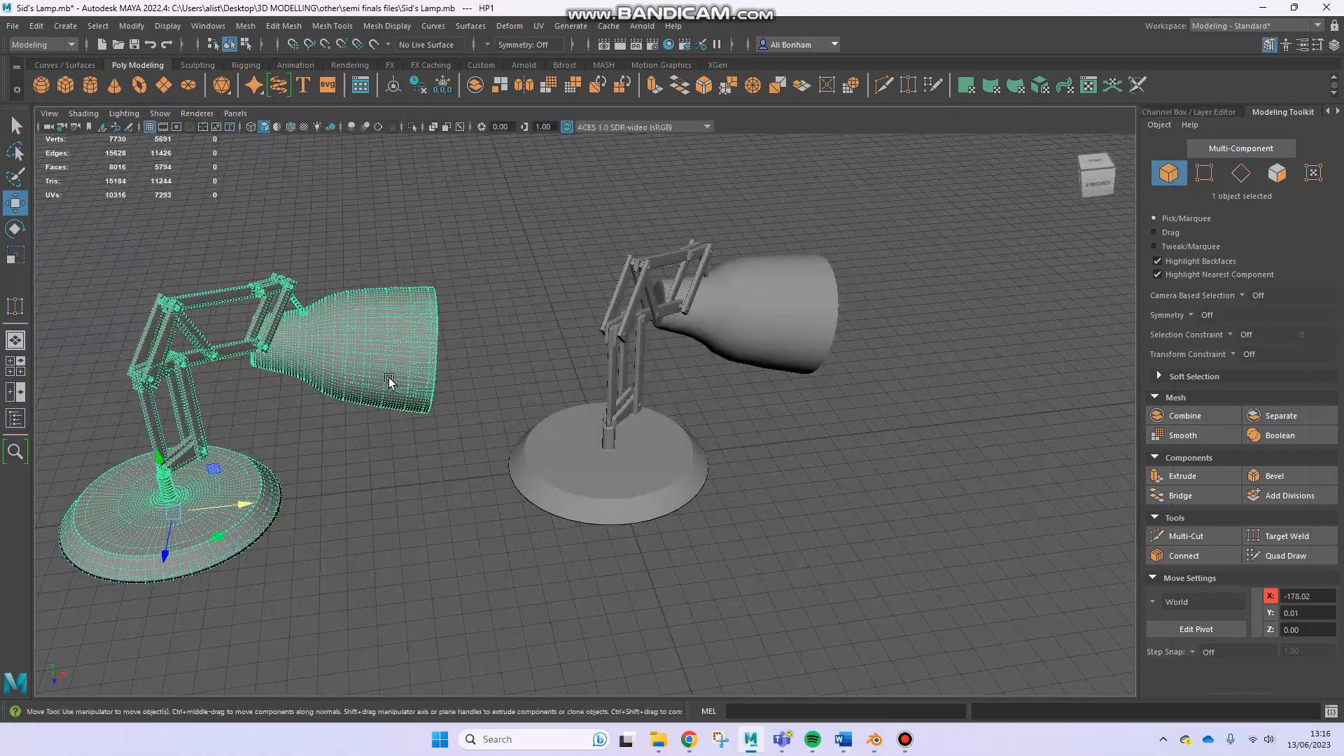
# Examine the HP1 lamp from several sides, closing in on the mesh of its round base
pyautogui.keyDown('alt'); pyautogui.moveTo(318, 372); pyautogui.dragTo(700, 364); pyautogui.keyUp('alt')
pyautogui.keyDown('alt'); pyautogui.moveTo(534, 420); pyautogui.dragTo(645, 372); pyautogui.keyUp('alt')
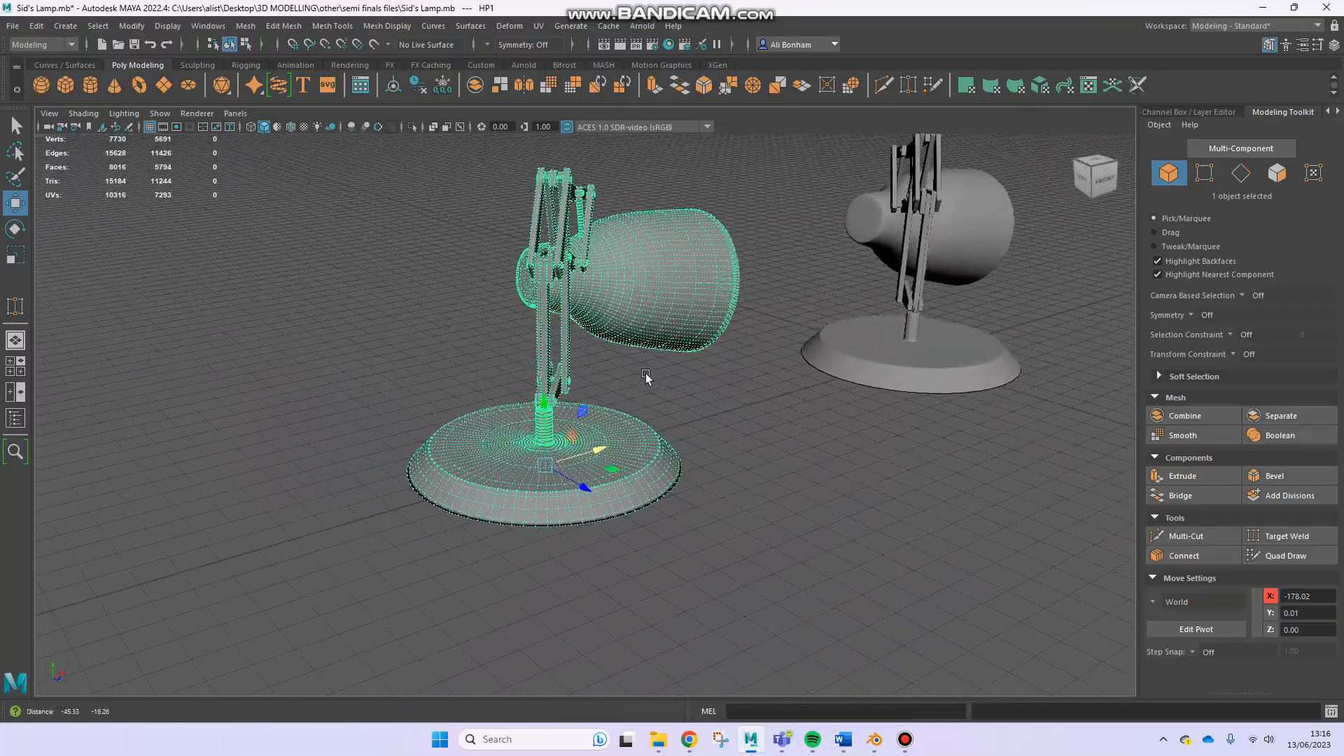
pyautogui.keyDown('alt'); pyautogui.moveTo(645, 373); pyautogui.dragTo(766, 421, button='right'); pyautogui.keyUp('alt')
pyautogui.keyDown('alt'); pyautogui.moveTo(766, 421); pyautogui.dragTo(716, 451); pyautogui.keyUp('alt')
pyautogui.keyDown('alt'); pyautogui.moveTo(447, 452); pyautogui.dragTo(571, 272, button='middle'); pyautogui.keyUp('alt')
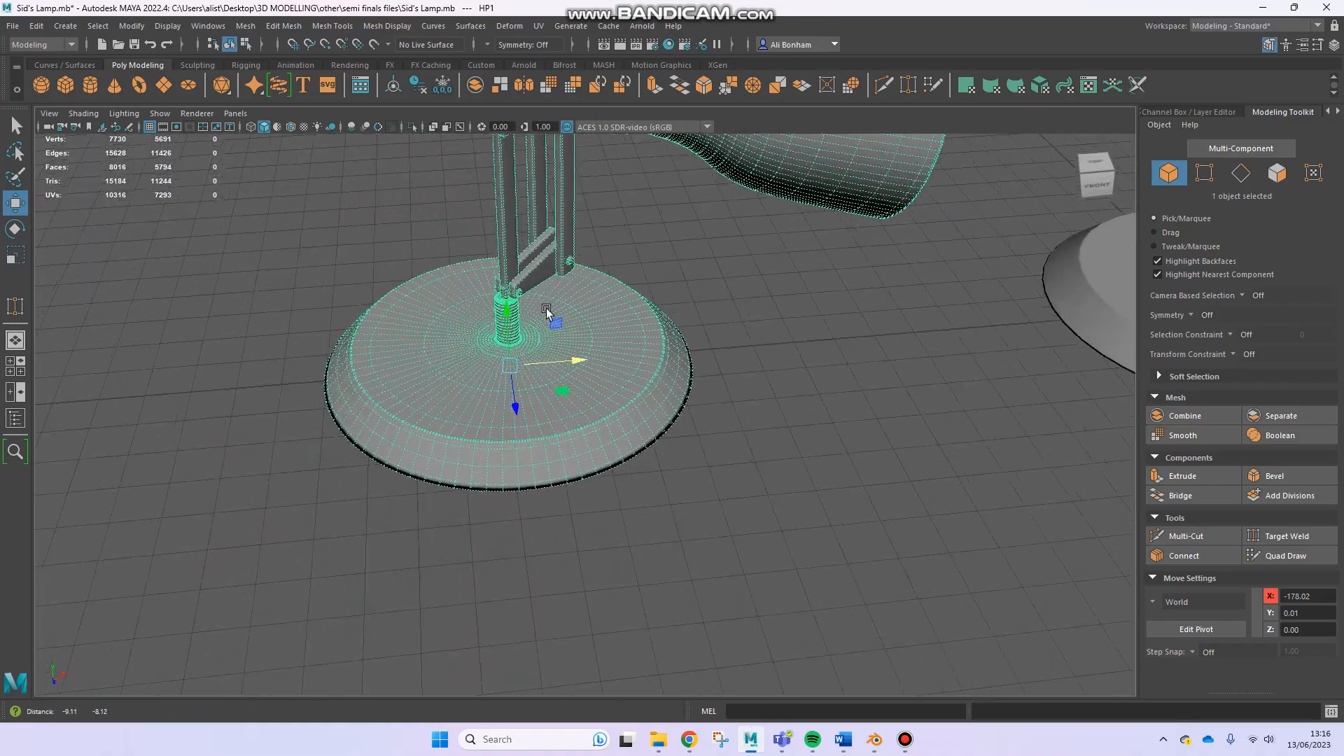
pyautogui.keyDown('alt'); pyautogui.moveTo(571, 272); pyautogui.dragTo(660, 491, button='right'); pyautogui.keyUp('alt')
pyautogui.keyDown('alt'); pyautogui.moveTo(660, 491); pyautogui.dragTo(654, 368); pyautogui.keyUp('alt')
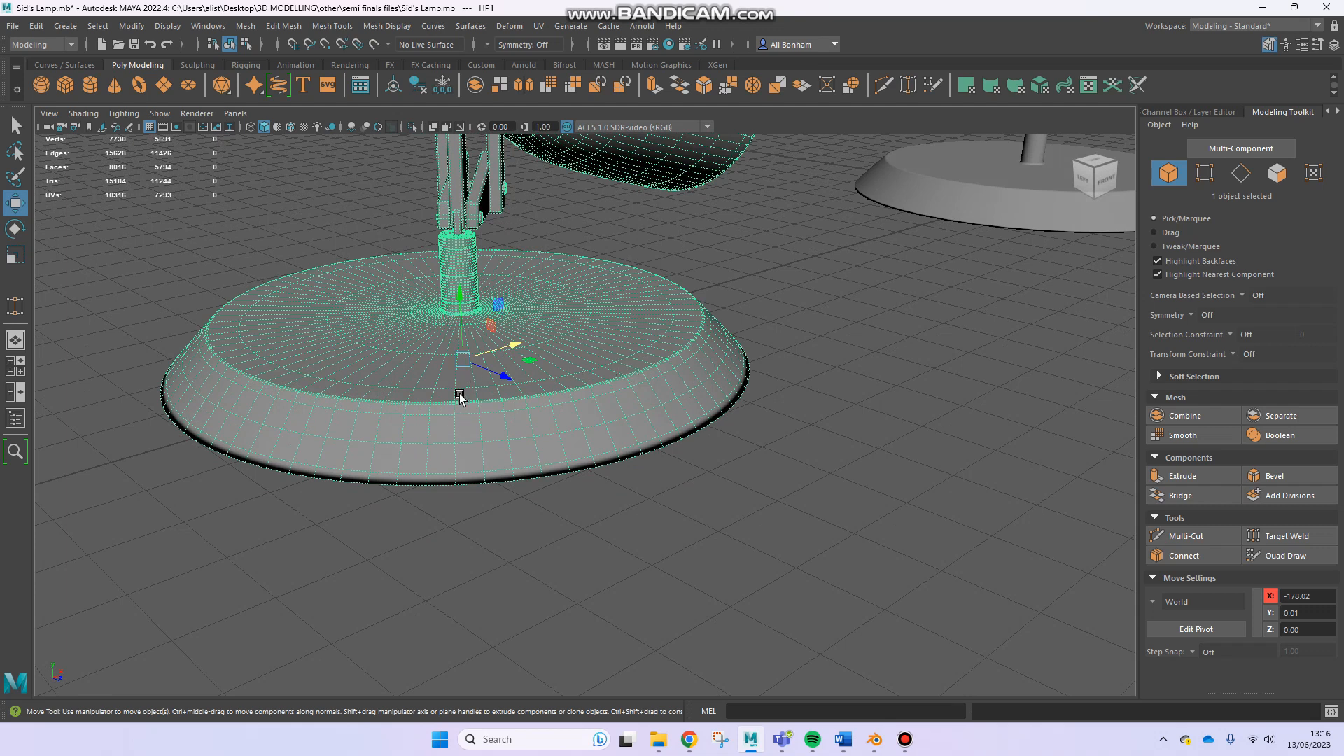
# Inspect the HP1 base up close, from its bevelled rim to the dense edge loops around the stem
pyautogui.moveTo(480, 363)
pyautogui.keyDown('alt'); pyautogui.mouseDown()
pyautogui.moveTo(503, 208)
pyautogui.moveTo(543, 350)
pyautogui.moveTo(523, 364)
pyautogui.moveTo(498, 348)
pyautogui.mouseUp(); pyautogui.keyUp('alt')
pyautogui.keyDown('alt'); pyautogui.moveTo(498, 348); pyautogui.dragTo(686, 522, button='right'); pyautogui.keyUp('alt')
pyautogui.keyDown('alt'); pyautogui.moveTo(630, 507); pyautogui.dragTo(727, 404, button='middle'); pyautogui.keyUp('alt')
pyautogui.scroll(3, 527, 302)
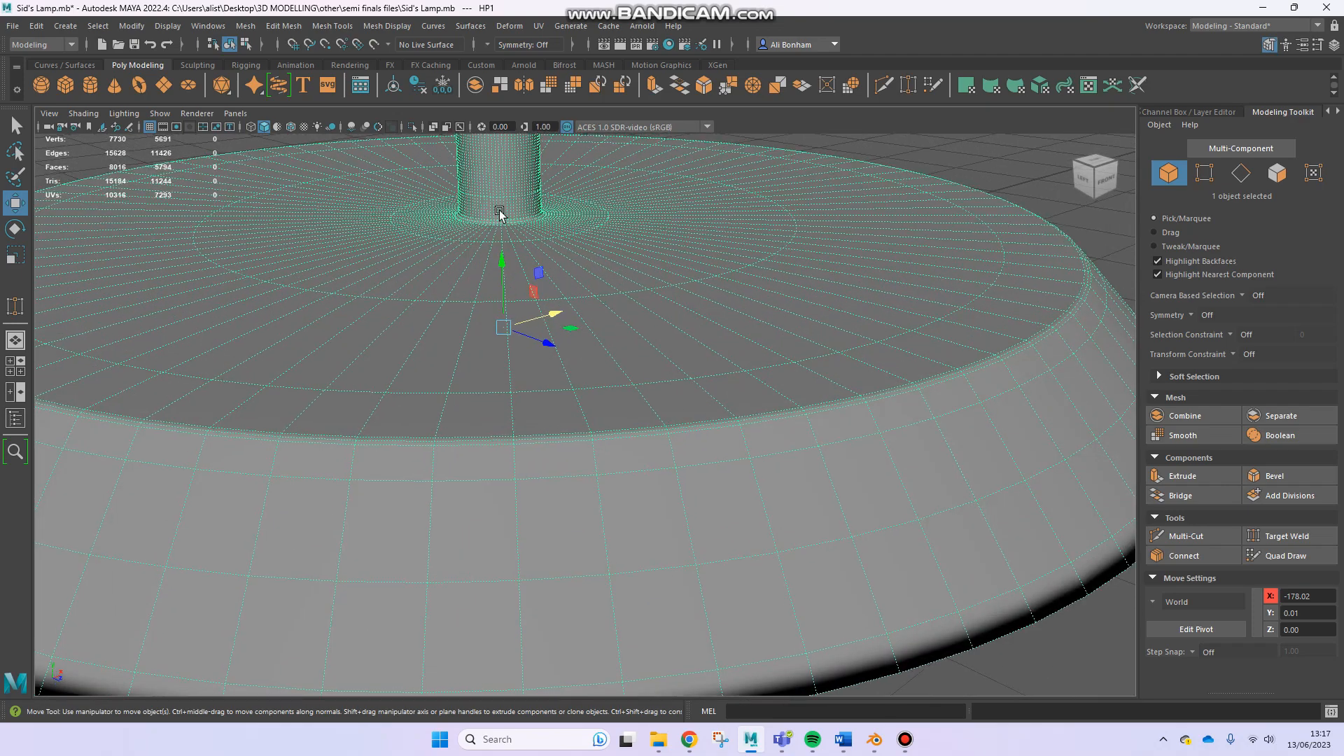
pyautogui.keyDown('alt'); pyautogui.moveTo(501, 216); pyautogui.dragTo(579, 431, button='middle'); pyautogui.keyUp('alt')
# Select the LP lamp and then the HP1 lamp to compare the wireframes on top of their round bases
pyautogui.scroll(-5, 620, 322)
pyautogui.keyDown('alt'); pyautogui.moveTo(620, 369); pyautogui.dragTo(602, 312); pyautogui.keyUp('alt')
pyautogui.keyDown('alt'); pyautogui.moveTo(903, 308); pyautogui.dragTo(716, 391, button='middle'); pyautogui.keyUp('alt')
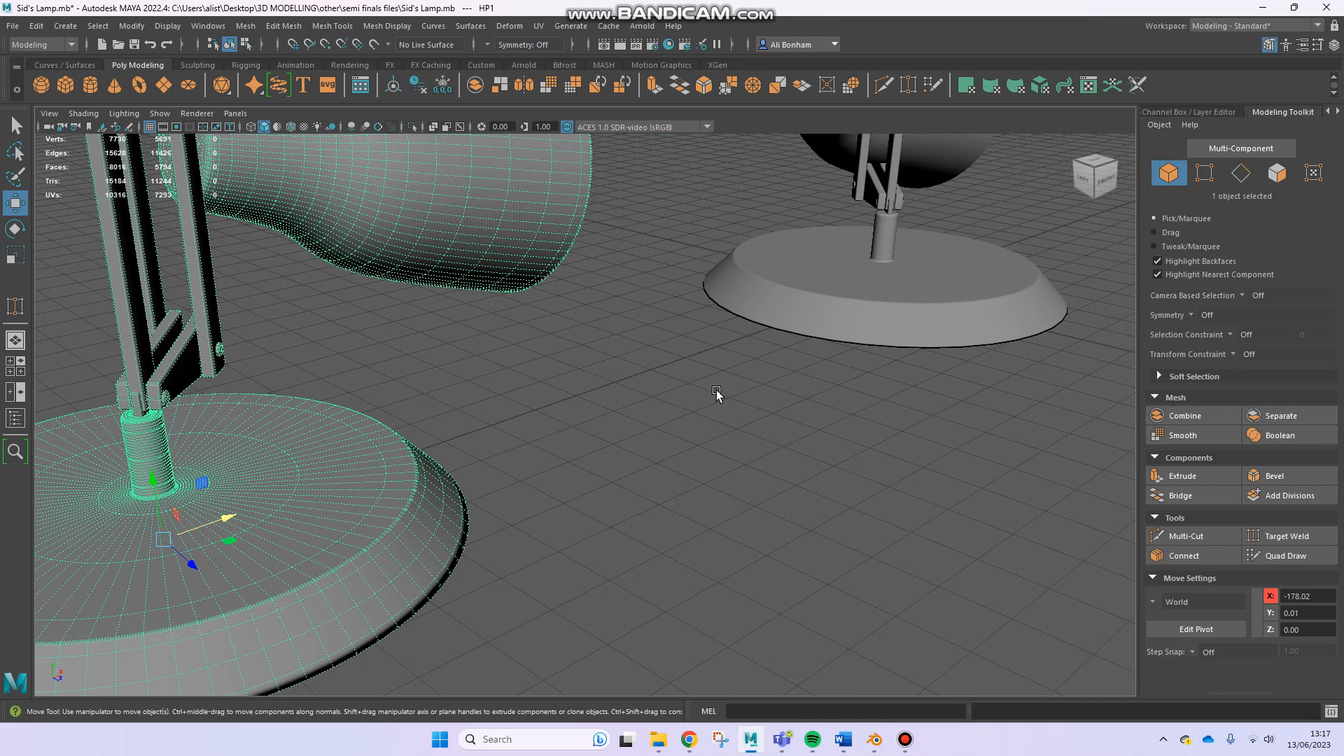
pyautogui.click(922, 281)
pyautogui.keyDown('alt'); pyautogui.moveTo(890, 321); pyautogui.dragTo(671, 332); pyautogui.keyUp('alt')
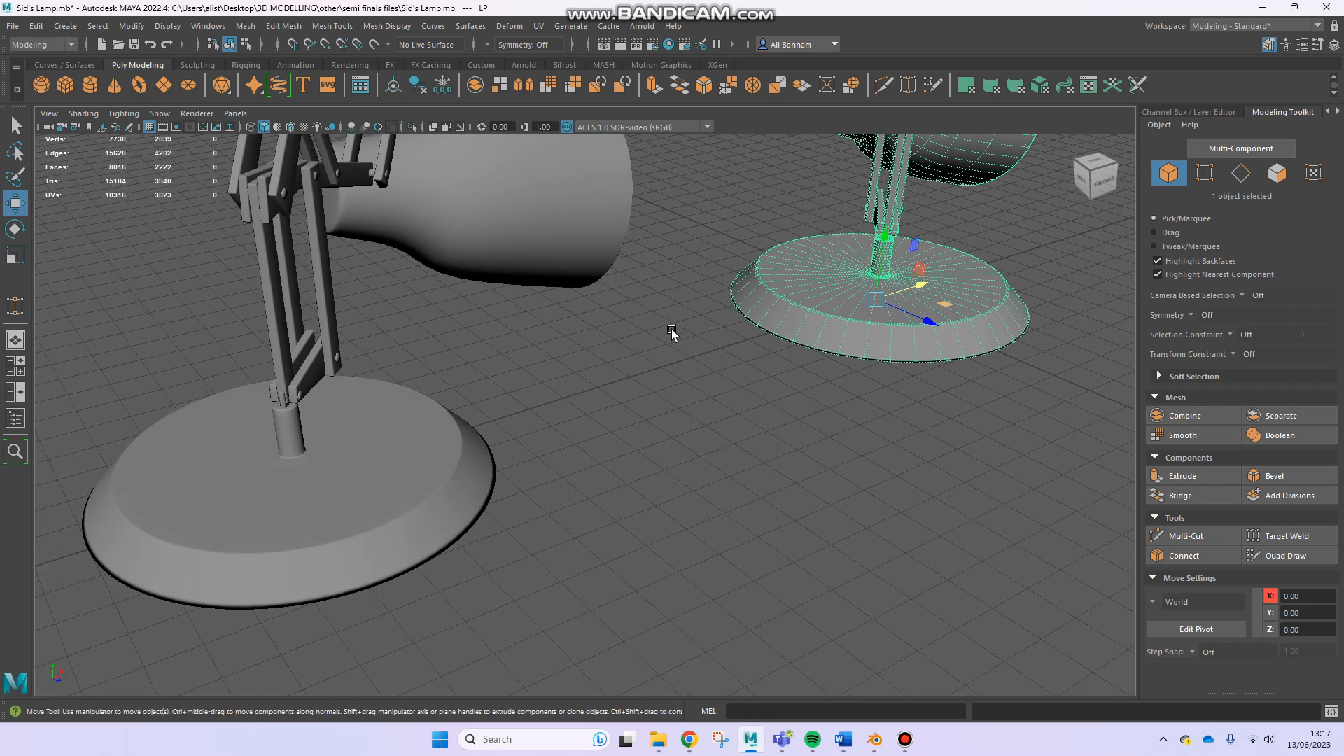
pyautogui.click(386, 540)
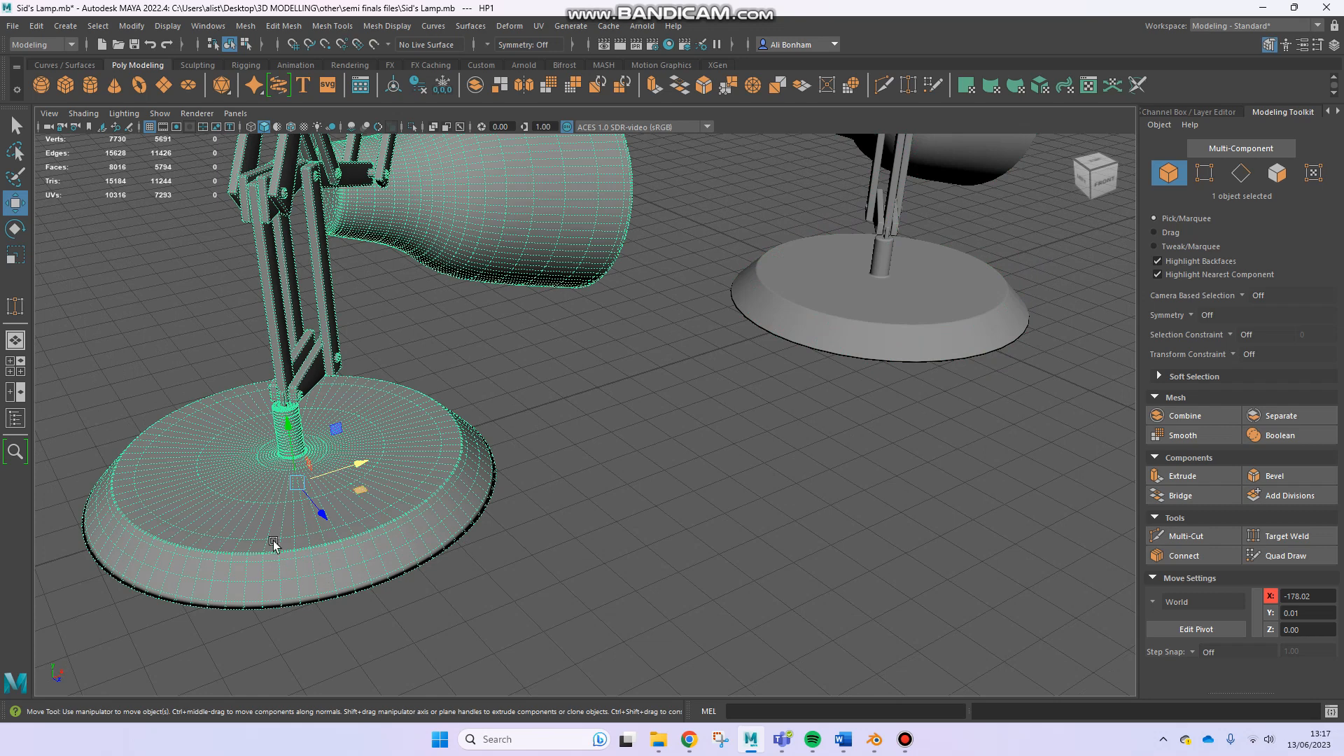
# Compare the undersides of both lamp bases from below, with HP1 selected first and then LP
pyautogui.keyDown('alt'); pyautogui.moveTo(562, 515); pyautogui.dragTo(657, 404); pyautogui.keyUp('alt')
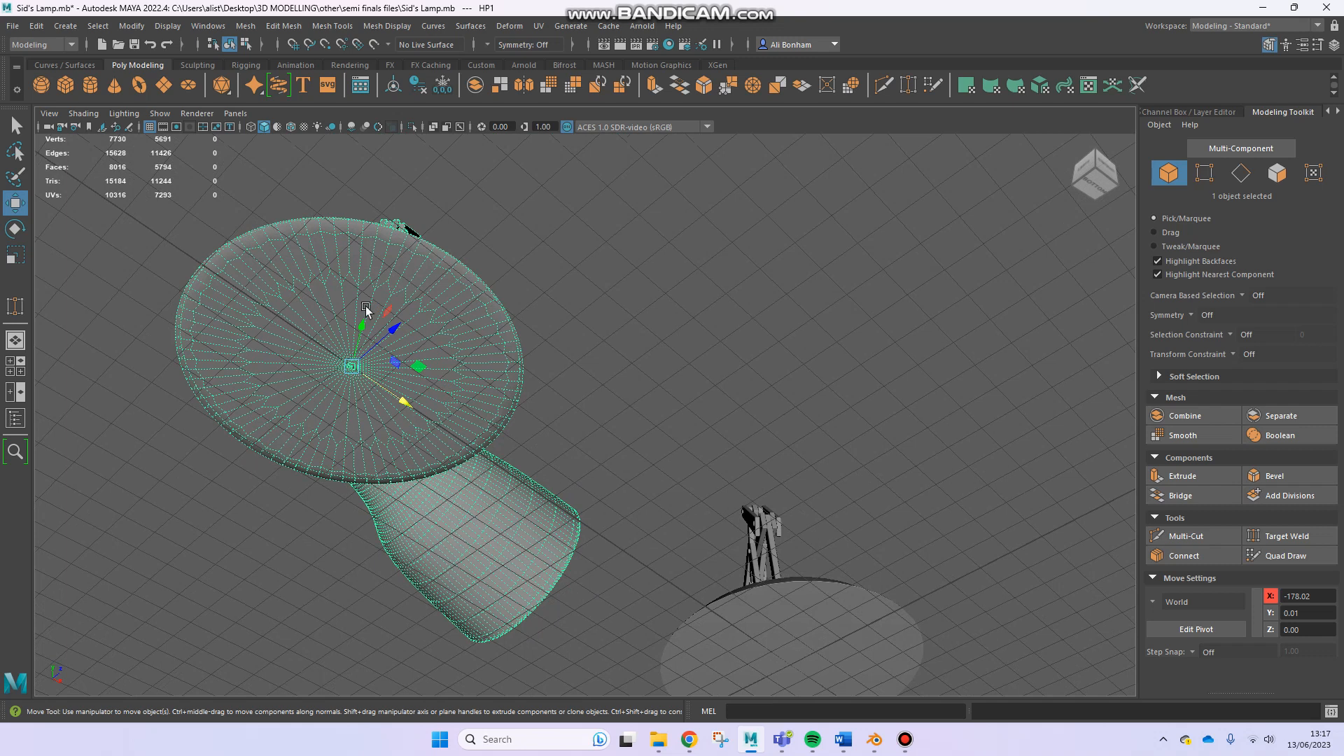
pyautogui.keyDown('alt'); pyautogui.moveTo(704, 588); pyautogui.dragTo(595, 465); pyautogui.keyUp('alt')
pyautogui.click(800, 551)
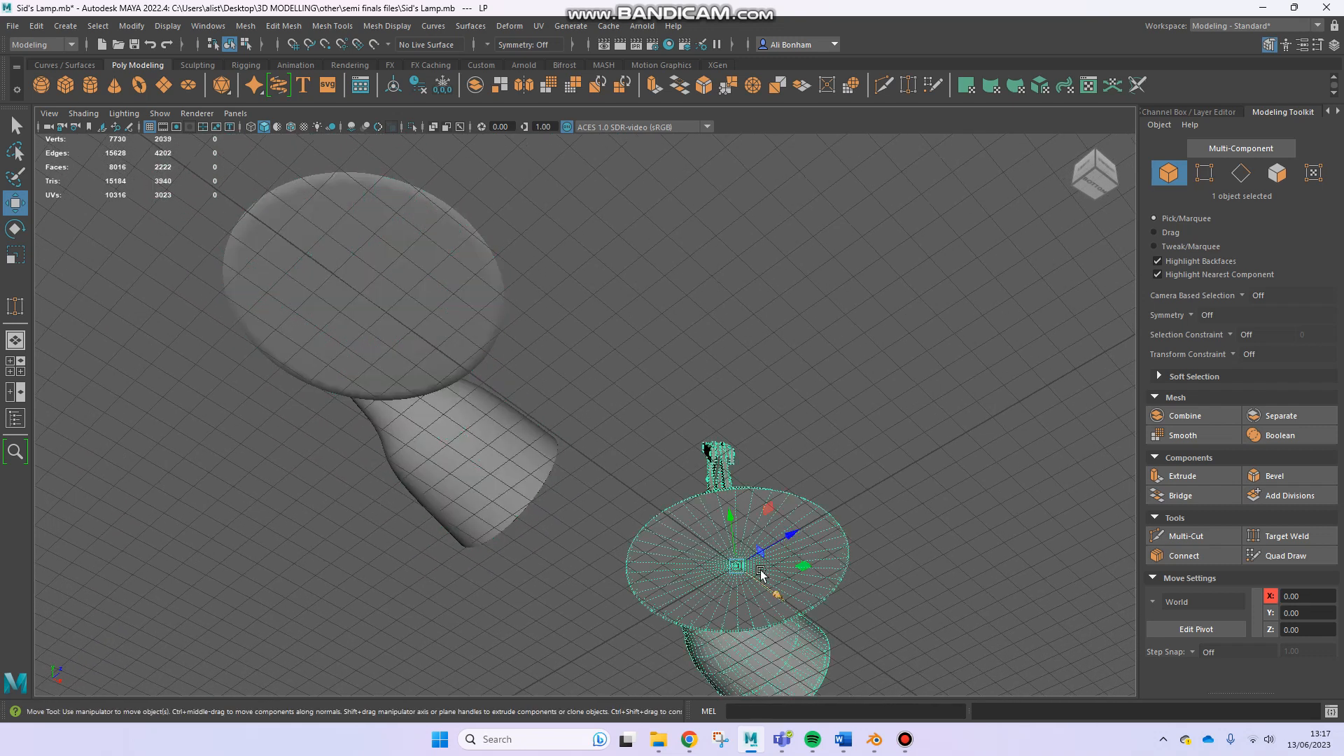
pyautogui.keyDown('alt'); pyautogui.moveTo(707, 421); pyautogui.dragTo(686, 480); pyautogui.keyUp('alt')
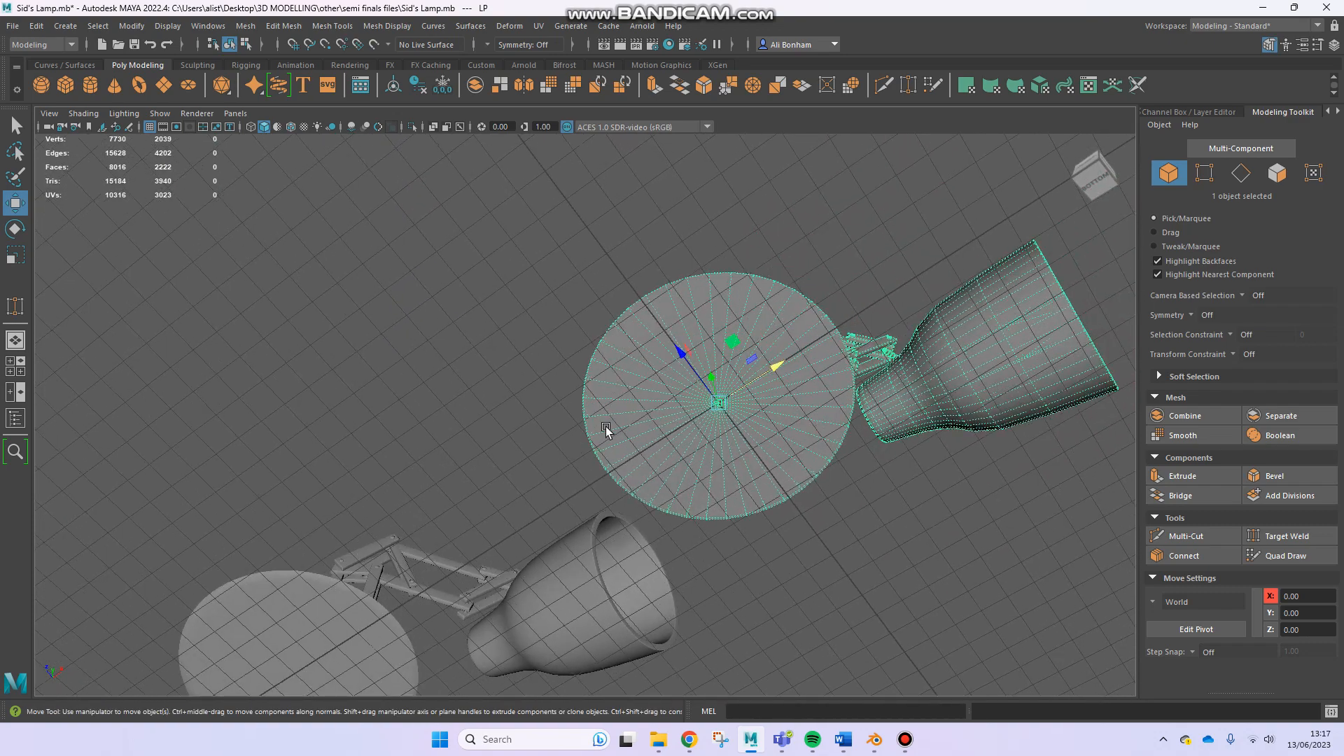
# Examine the selected LP lamp beside HP1 from behind and from the front, covering its base, arms and shade
pyautogui.keyDown('alt'); pyautogui.moveTo(595, 387); pyautogui.dragTo(791, 418); pyautogui.keyUp('alt')
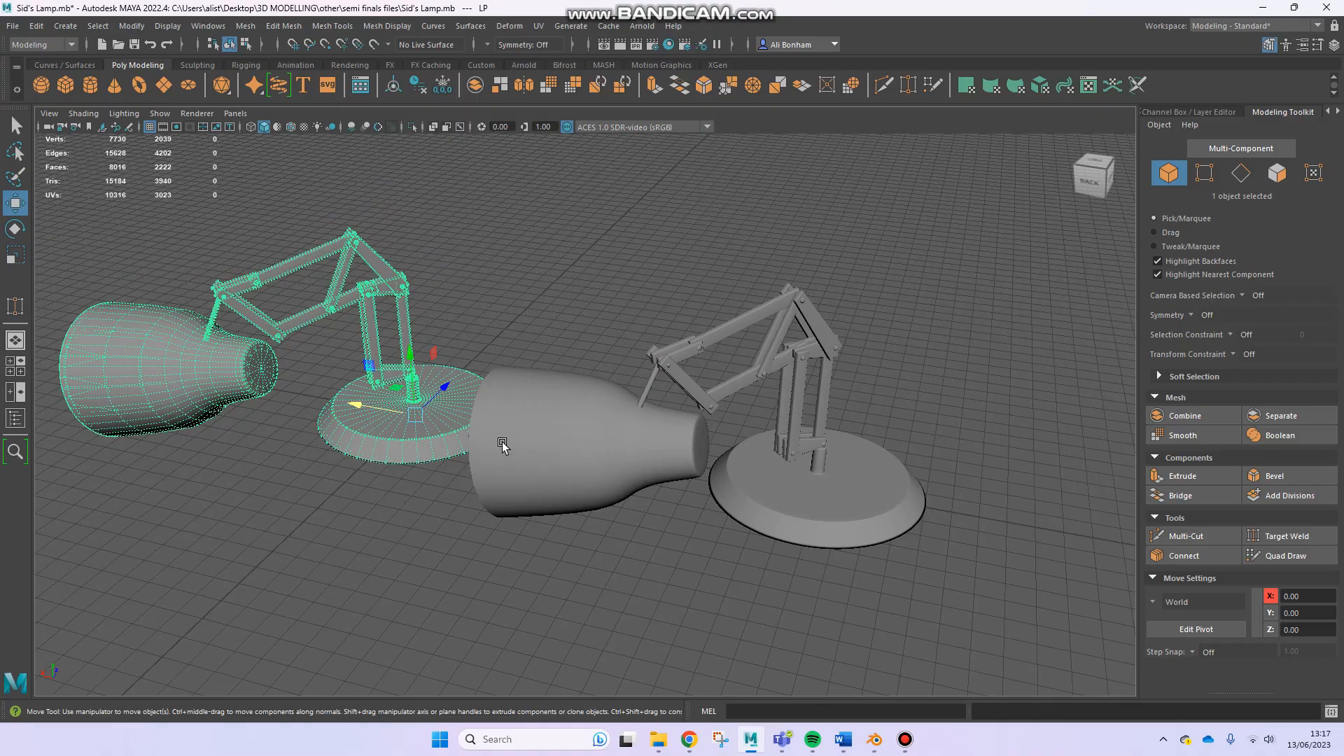
pyautogui.keyDown('alt'); pyautogui.moveTo(463, 428); pyautogui.dragTo(315, 412); pyautogui.keyUp('alt')
pyautogui.keyDown('alt'); pyautogui.moveTo(648, 396); pyautogui.dragTo(616, 368); pyautogui.keyUp('alt')
pyautogui.keyDown('alt'); pyautogui.moveTo(616, 368); pyautogui.dragTo(448, 373, button='middle'); pyautogui.keyUp('alt')
pyautogui.keyDown('alt'); pyautogui.moveTo(449, 373); pyautogui.dragTo(544, 375); pyautogui.keyUp('alt')
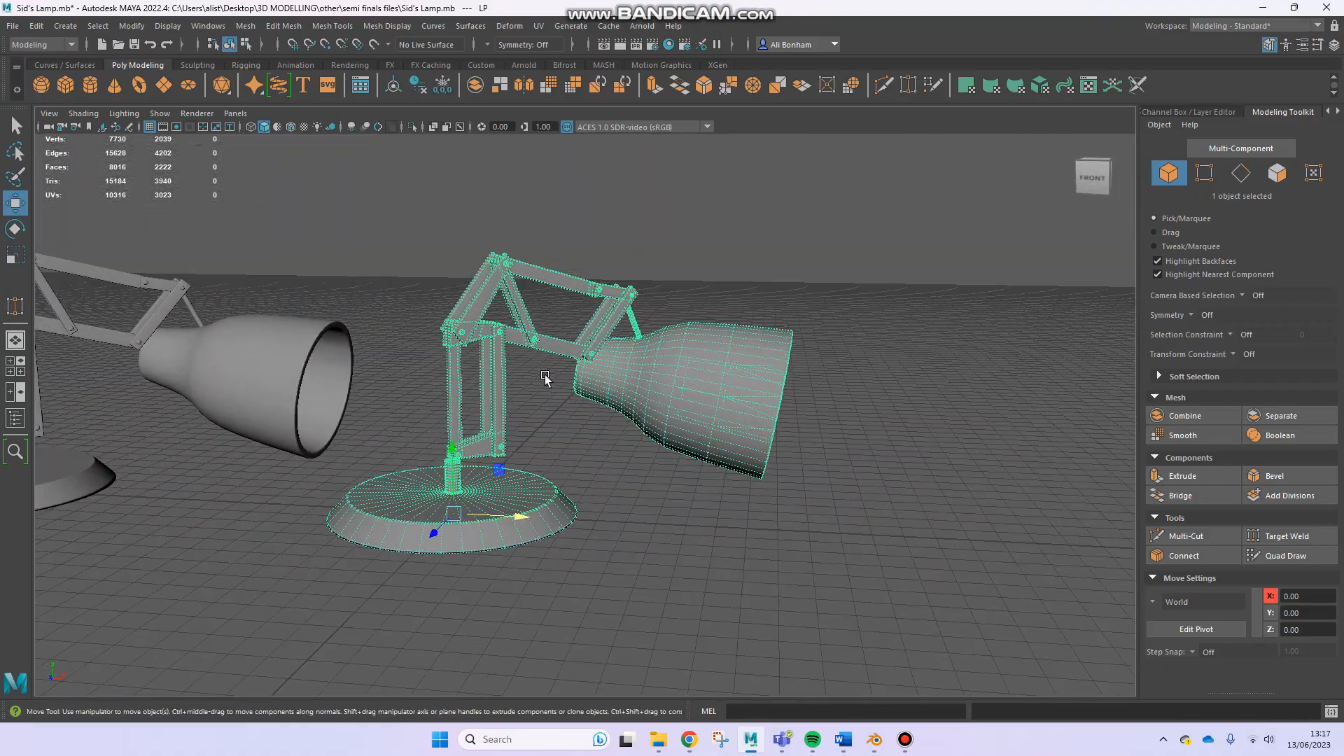
pyautogui.scroll(3, 489, 449)
pyautogui.keyDown('alt'); pyautogui.moveTo(489, 450); pyautogui.dragTo(629, 429); pyautogui.keyUp('alt')
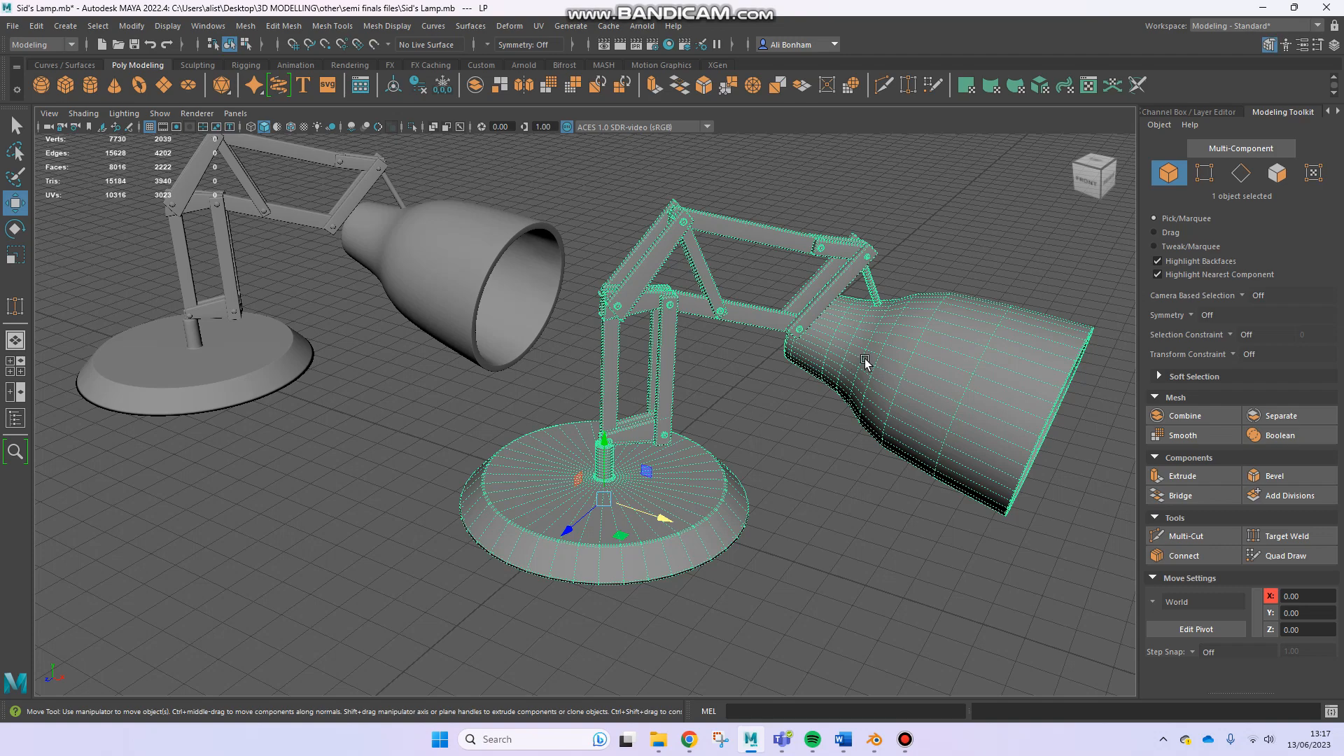
# Examine the selected low-poly lamp's arm linkages and the lower joint where they meet the base post
pyautogui.keyDown('alt'); pyautogui.moveTo(772, 467); pyautogui.dragTo(901, 338); pyautogui.keyUp('alt')
pyautogui.keyDown('alt'); pyautogui.moveTo(810, 434); pyautogui.dragTo(747, 408); pyautogui.keyUp('alt')
pyautogui.keyDown('alt'); pyautogui.moveTo(747, 408); pyautogui.dragTo(597, 480, button='middle'); pyautogui.keyUp('alt')
pyautogui.scroll(1, 597, 480)
pyautogui.keyDown('alt'); pyautogui.moveTo(597, 481); pyautogui.dragTo(626, 558); pyautogui.keyUp('alt')
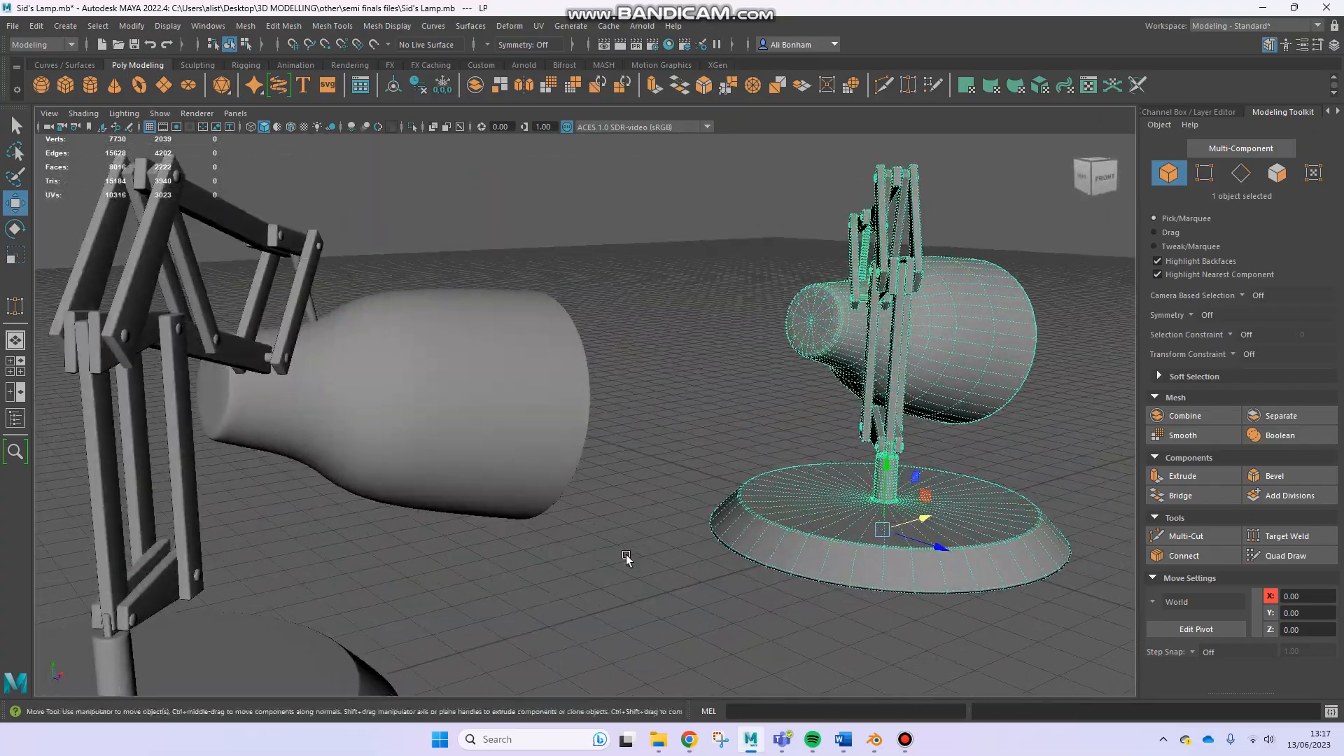
pyautogui.keyDown('alt'); pyautogui.moveTo(626, 558); pyautogui.dragTo(560, 539, button='middle'); pyautogui.keyUp('alt')
pyautogui.scroll(6, 756, 558)
pyautogui.keyDown('alt'); pyautogui.moveTo(756, 558); pyautogui.dragTo(732, 471, button='middle'); pyautogui.keyUp('alt')
pyautogui.scroll(2, 705, 420)
pyautogui.keyDown('alt'); pyautogui.moveTo(732, 470); pyautogui.dragTo(579, 430); pyautogui.keyUp('alt')
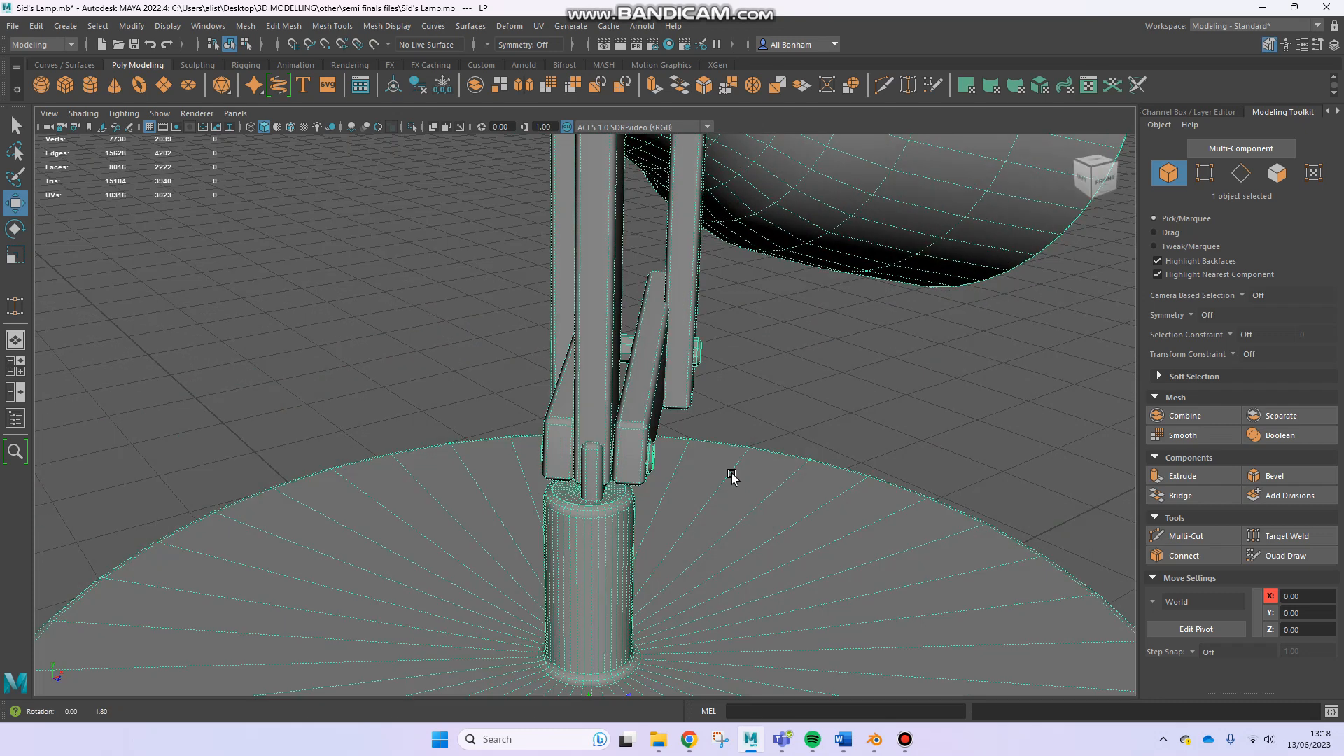
pyautogui.keyDown('alt'); pyautogui.moveTo(578, 429); pyautogui.dragTo(652, 463, button='right'); pyautogui.keyUp('alt')
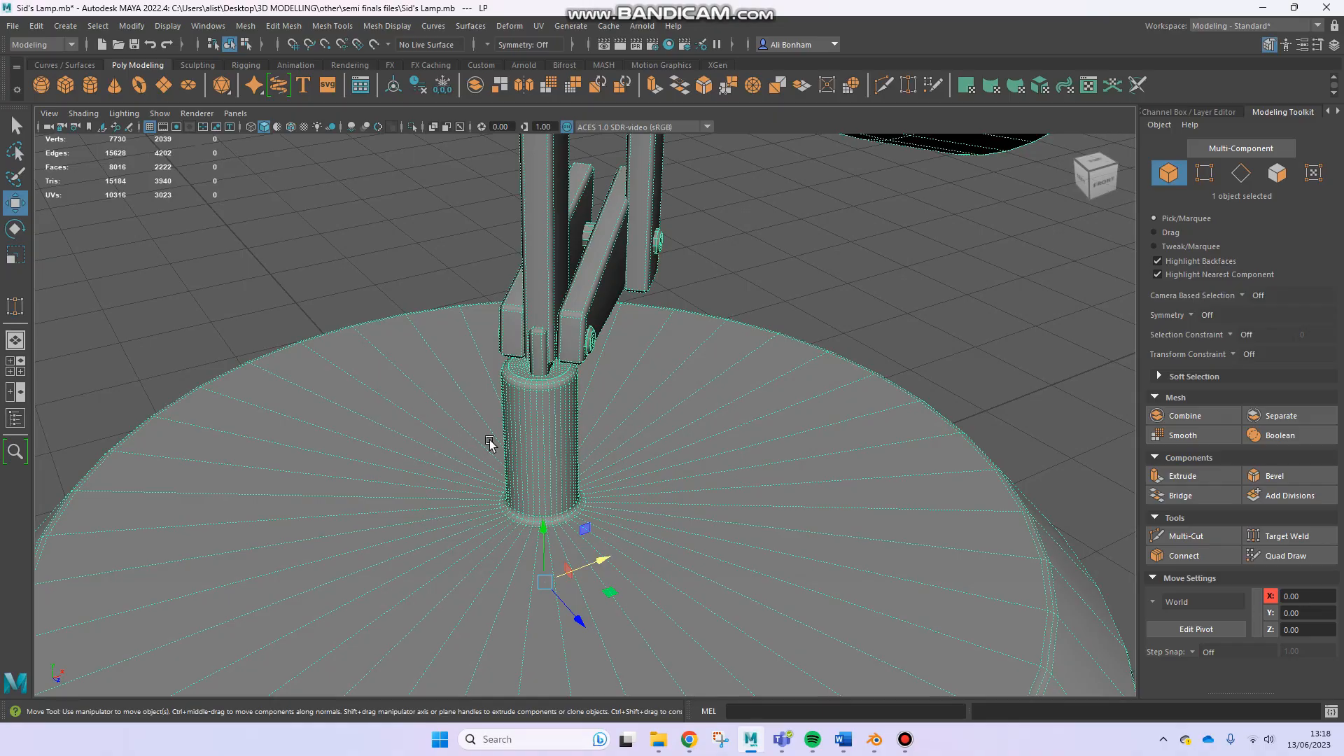
# Examine the low-poly lamp's shade, including its rim and the mesh on the inside
pyautogui.scroll(-6, 489, 442)
pyautogui.keyDown('alt'); pyautogui.moveTo(683, 387); pyautogui.dragTo(652, 535, button='middle'); pyautogui.keyUp('alt')
pyautogui.keyDown('alt'); pyautogui.moveTo(652, 535); pyautogui.dragTo(465, 486); pyautogui.keyUp('alt')
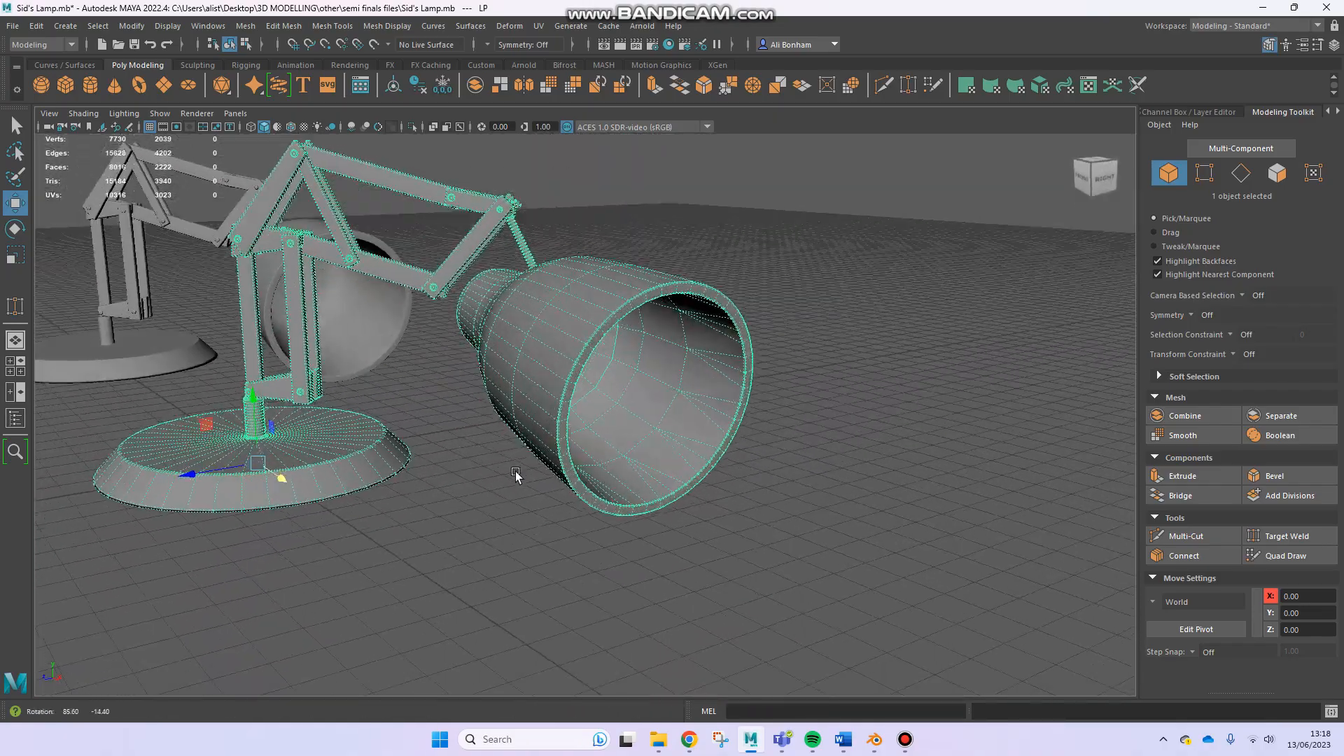
pyautogui.keyDown('alt'); pyautogui.moveTo(539, 515); pyautogui.dragTo(774, 549, button='right'); pyautogui.keyUp('alt')
pyautogui.keyDown('alt'); pyautogui.moveTo(774, 549); pyautogui.dragTo(749, 526); pyautogui.keyUp('alt')
pyautogui.keyDown('alt'); pyautogui.moveTo(749, 526); pyautogui.dragTo(543, 532, button='right'); pyautogui.keyUp('alt')
pyautogui.keyDown('alt'); pyautogui.moveTo(654, 489); pyautogui.dragTo(574, 476); pyautogui.keyUp('alt')
pyautogui.keyDown('alt'); pyautogui.moveTo(574, 476); pyautogui.dragTo(645, 542, button='right'); pyautogui.keyUp('alt')
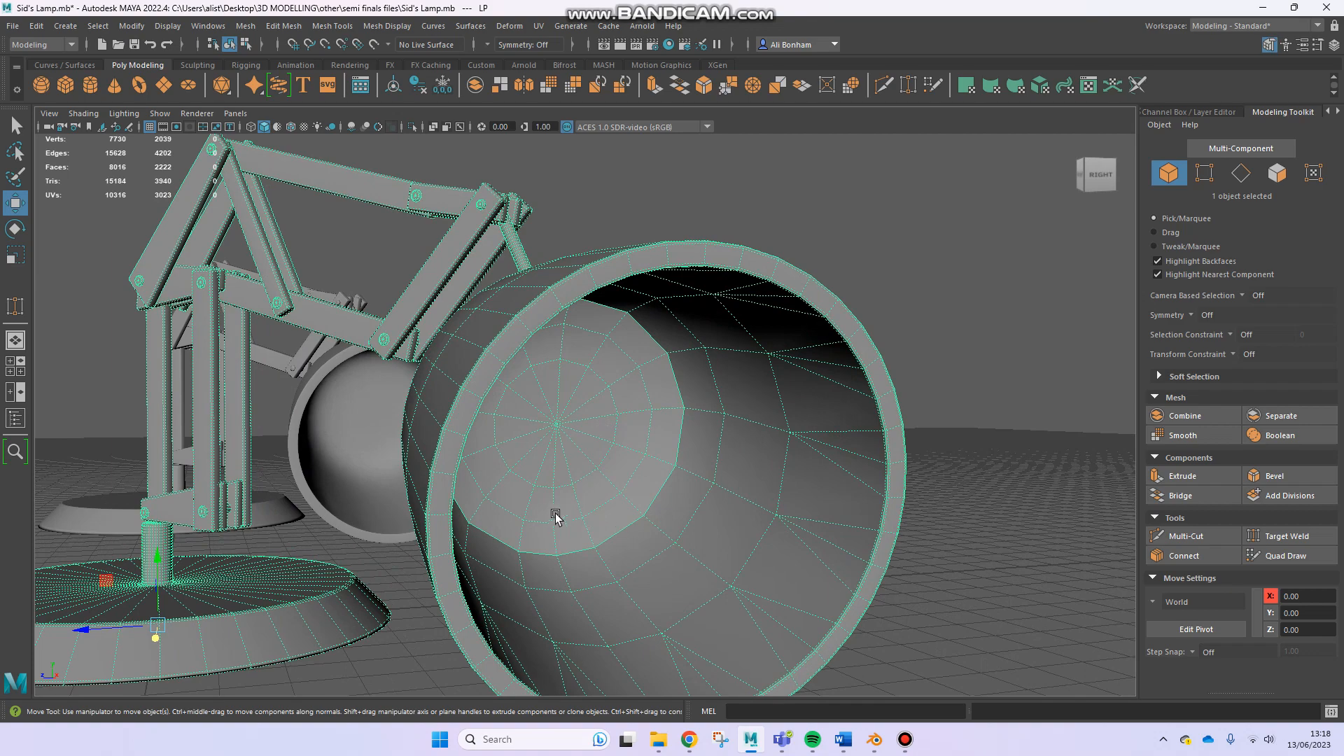
pyautogui.keyDown('alt'); pyautogui.moveTo(526, 508); pyautogui.dragTo(702, 617); pyautogui.keyUp('alt')
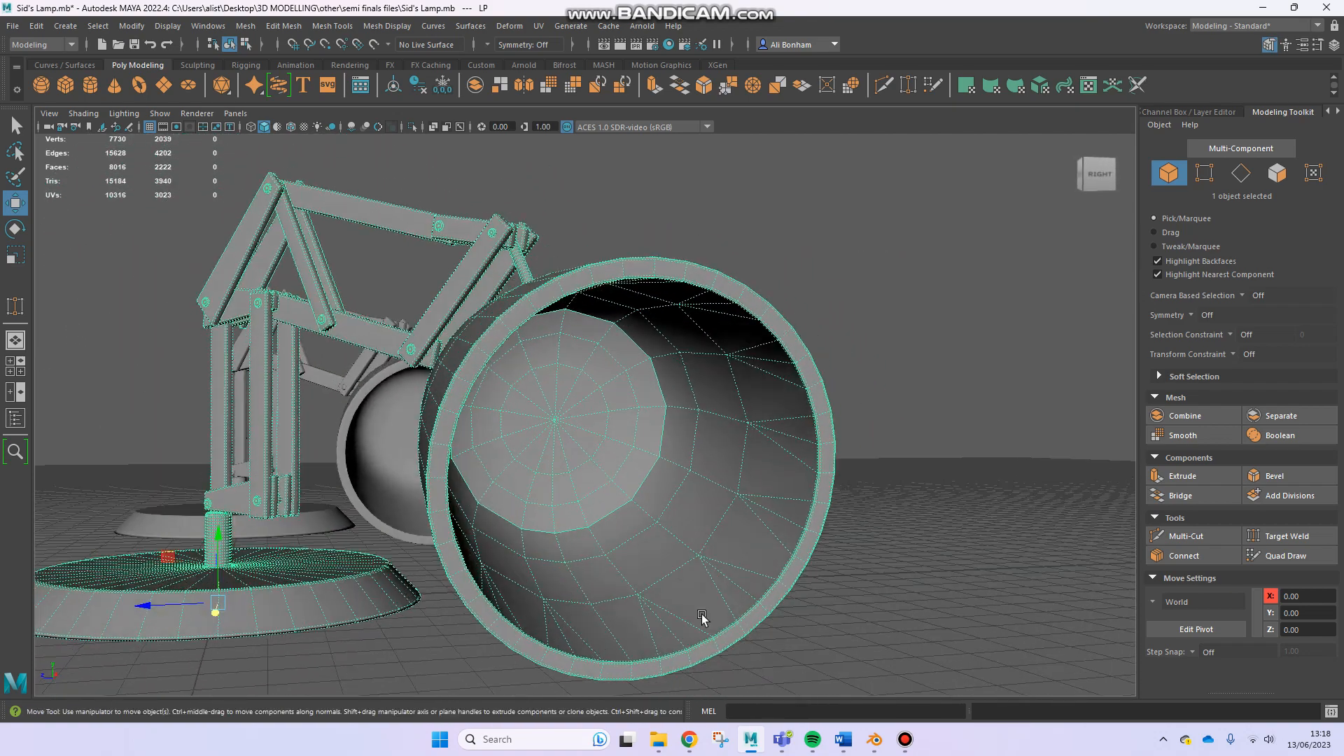
# Switch to Blender and inspect the reference lamp's shade and light in rendered viewport shading
pyautogui.click(874, 739)
pyautogui.press('Tab')
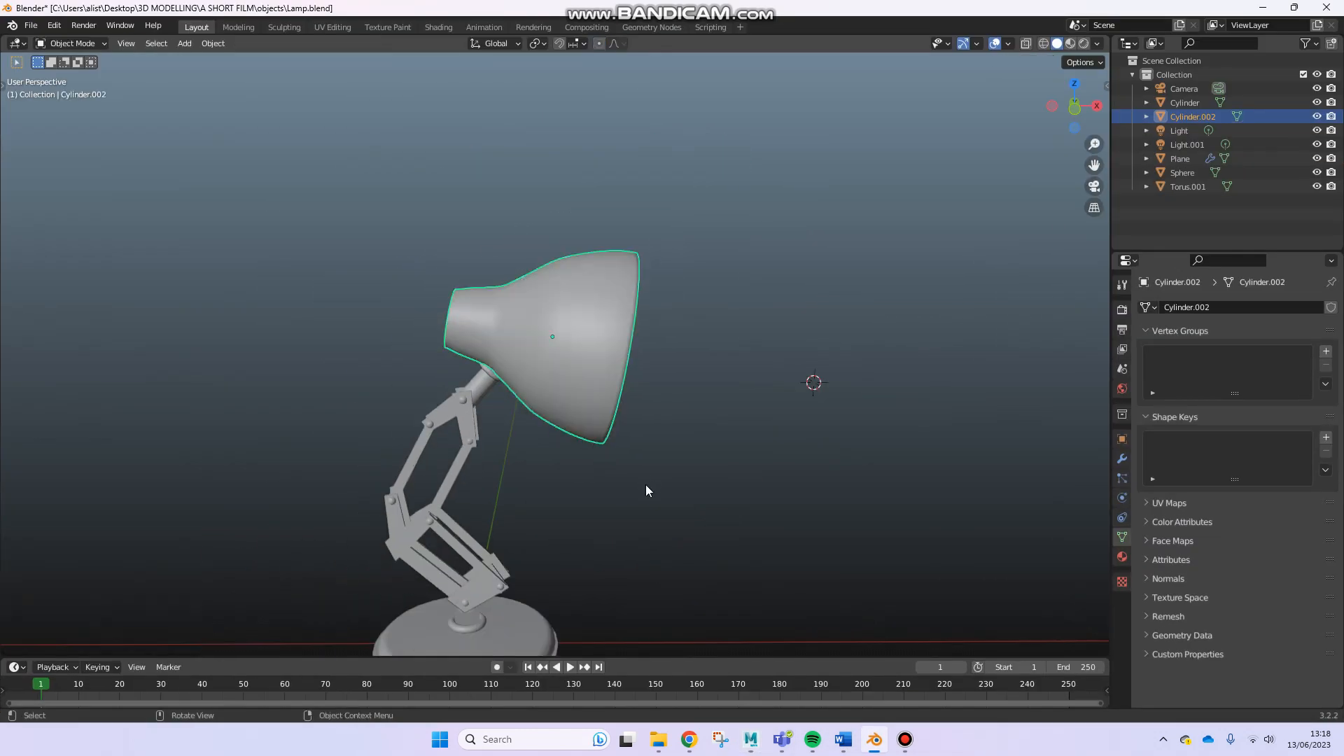
pyautogui.click(680, 445)
pyautogui.moveTo(689, 429); pyautogui.dragTo(903, 184, button='middle')
pyautogui.click(1084, 43)
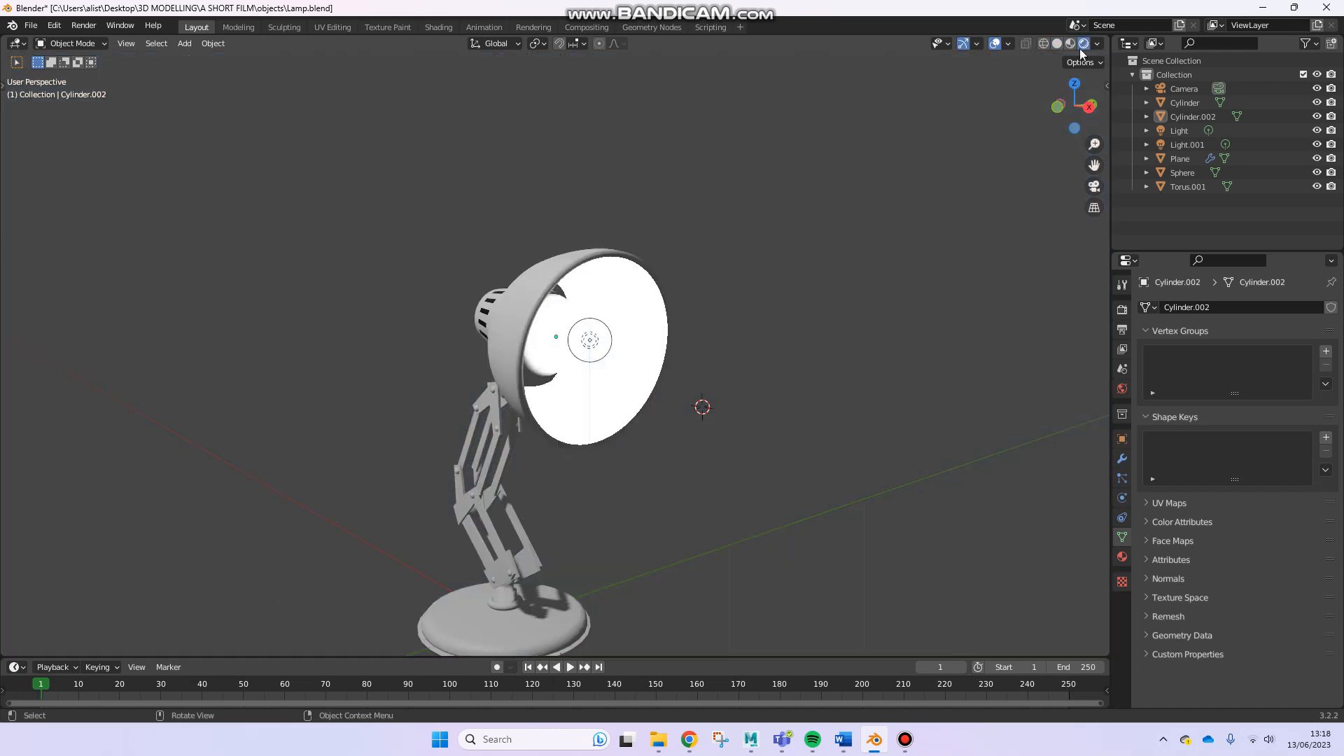
pyautogui.moveTo(565, 395); pyautogui.dragTo(666, 248, button='middle')
pyautogui.scroll(4, 595, 336)
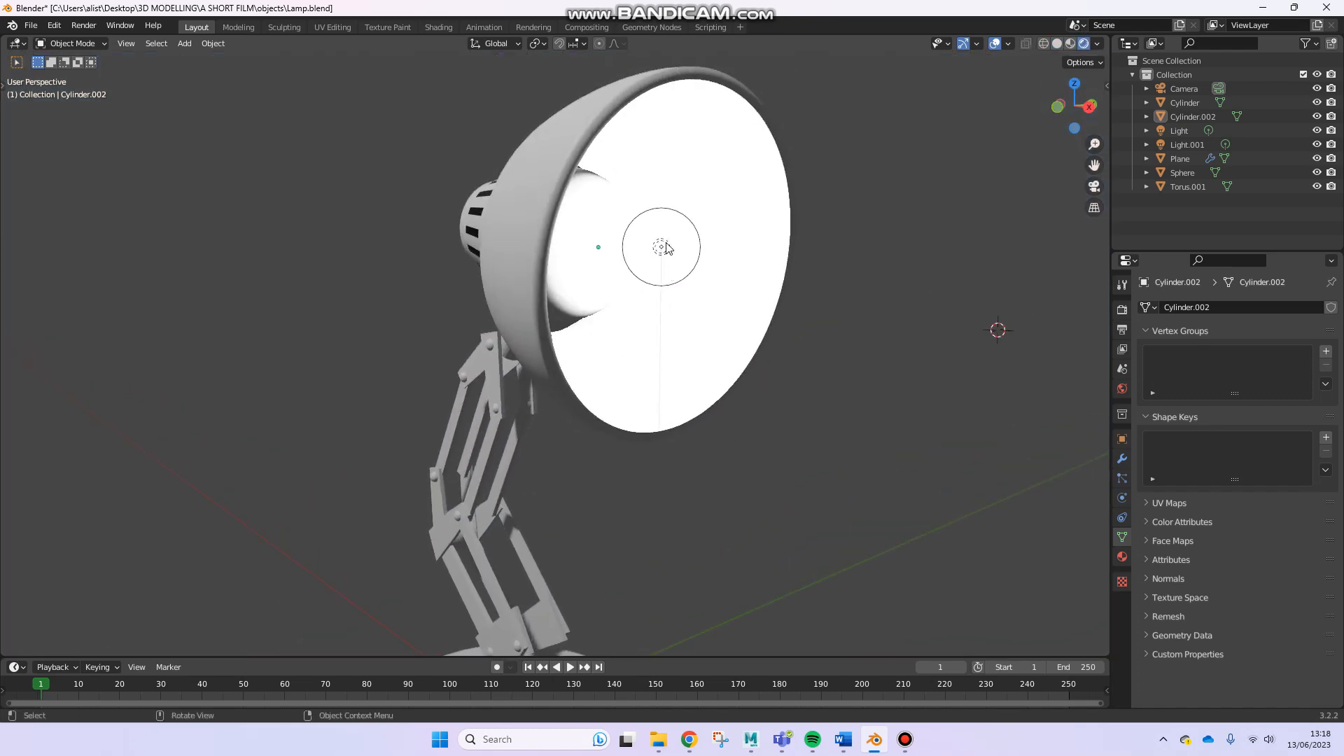
pyautogui.click(663, 246)
pyautogui.press('g')
pyautogui.press('x')
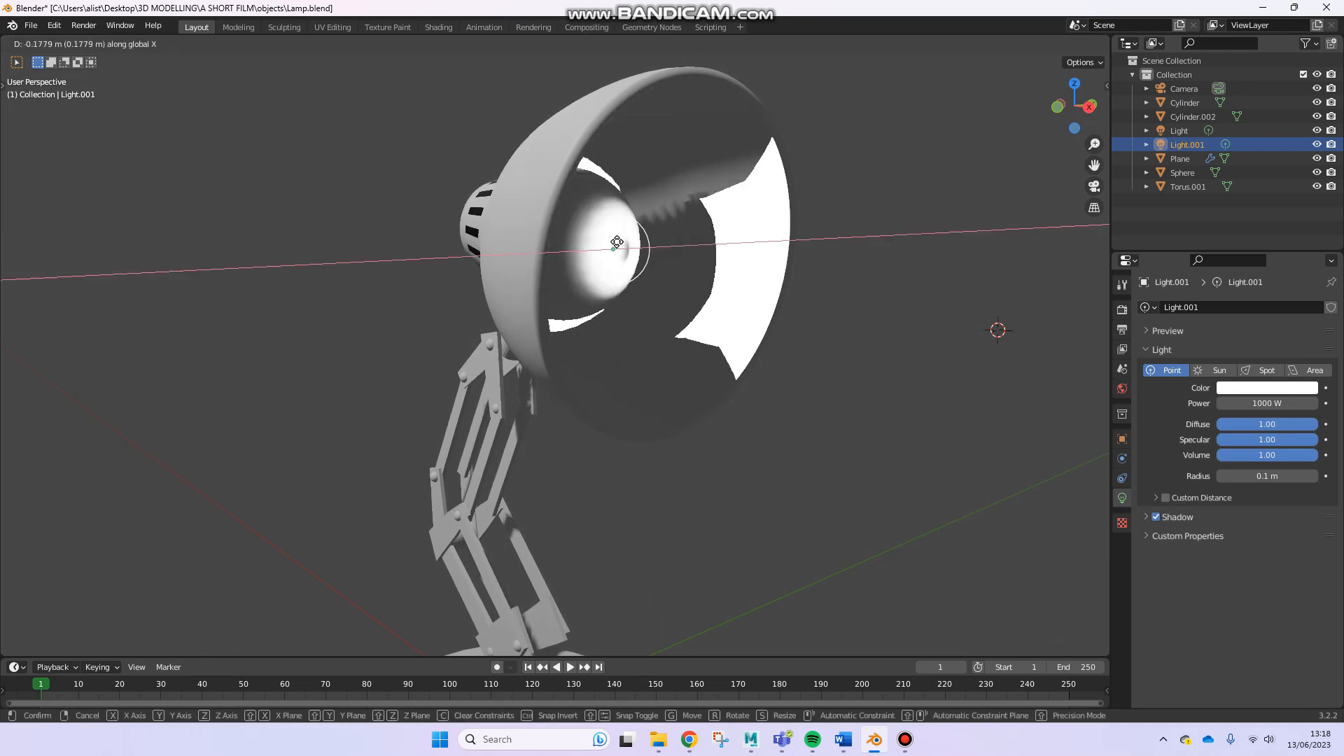
pyautogui.rightClick(582, 238)
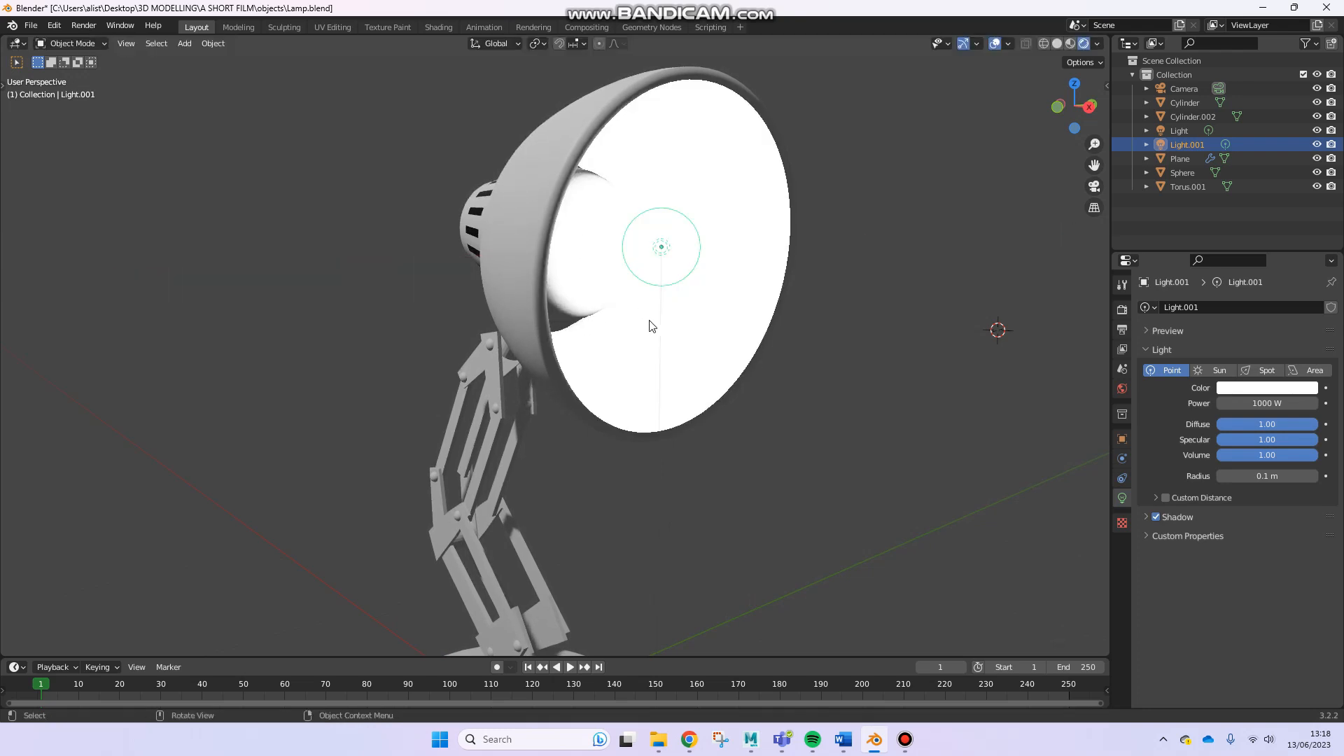
# Compare the overall shape of the Blender lamp with the Maya lamp and return to Maya
pyautogui.moveTo(609, 358); pyautogui.dragTo(930, 188, button='middle')
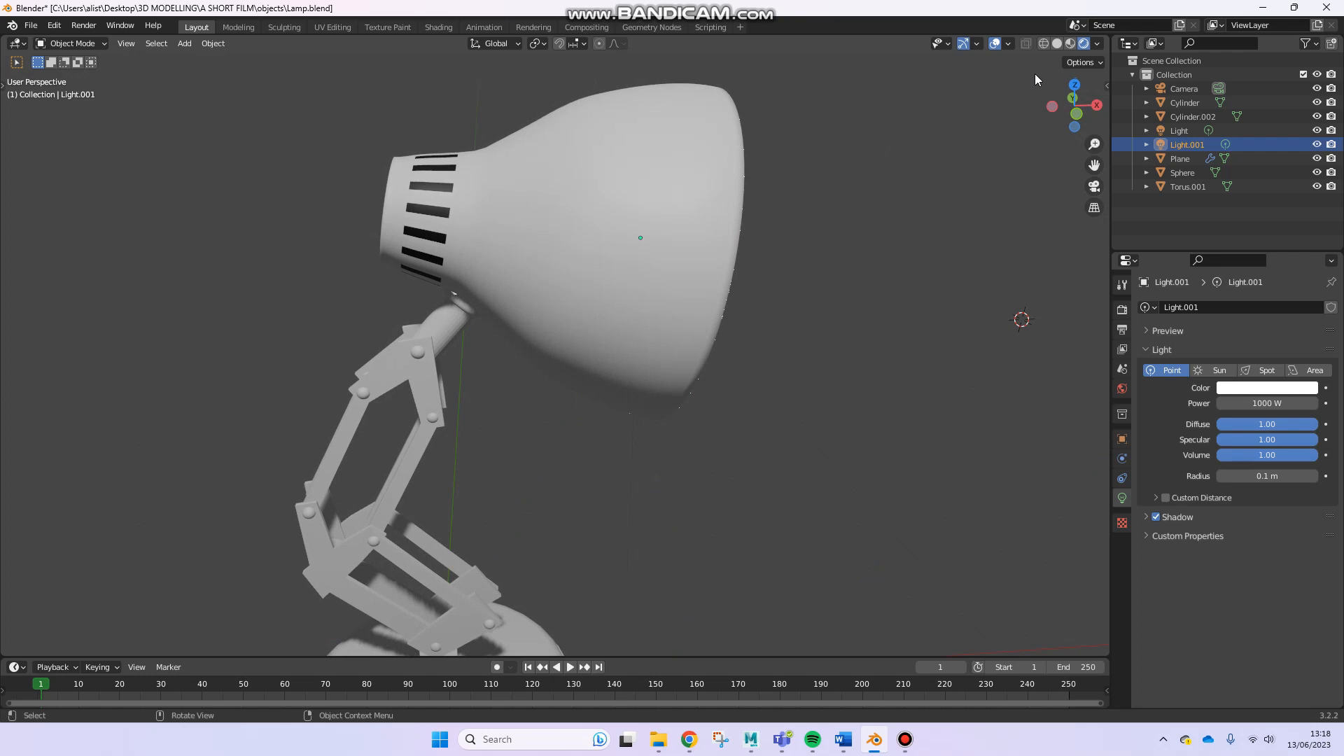
pyautogui.click(1265, 9)
pyautogui.keyDown('alt'); pyautogui.moveTo(449, 419); pyautogui.dragTo(707, 610); pyautogui.keyUp('alt')
pyautogui.click(874, 739)
pyautogui.press('ctrl+KP_7')
pyautogui.moveTo(539, 375); pyautogui.dragTo(578, 349, button='middle')
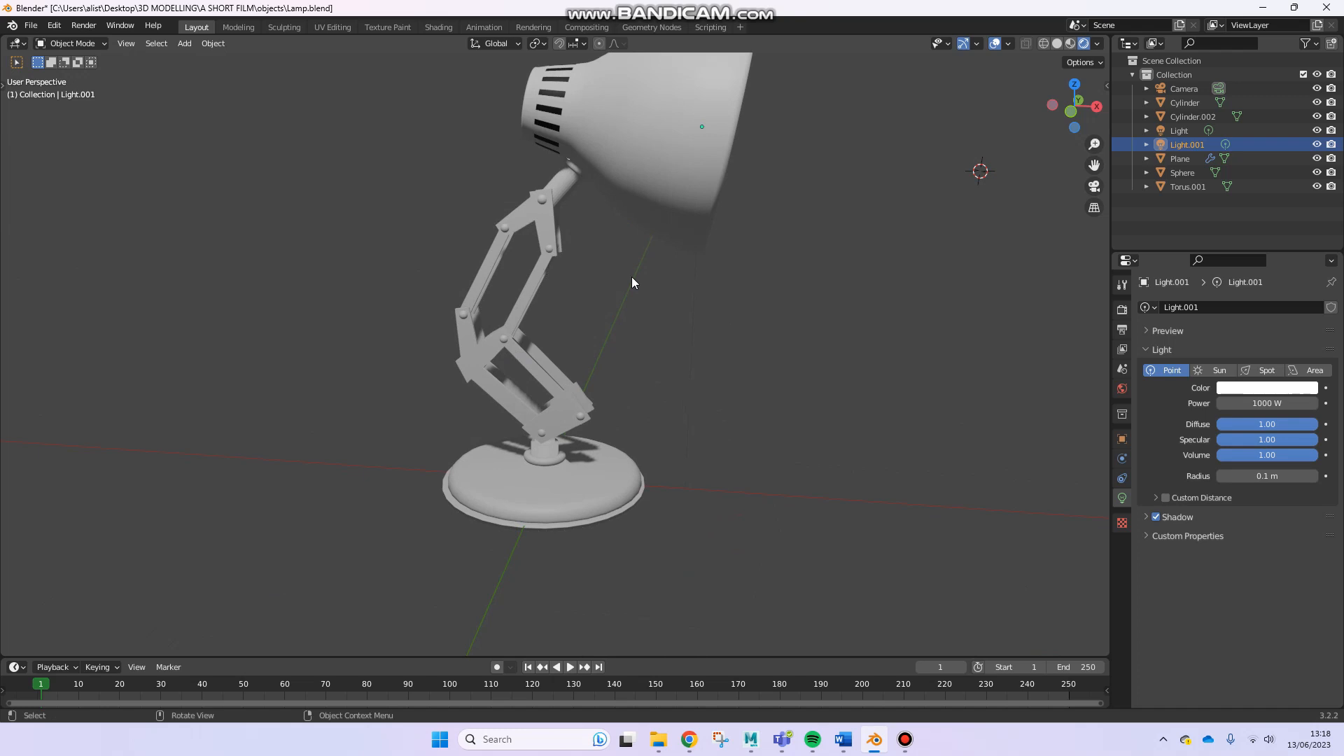
pyautogui.click(1262, 8)
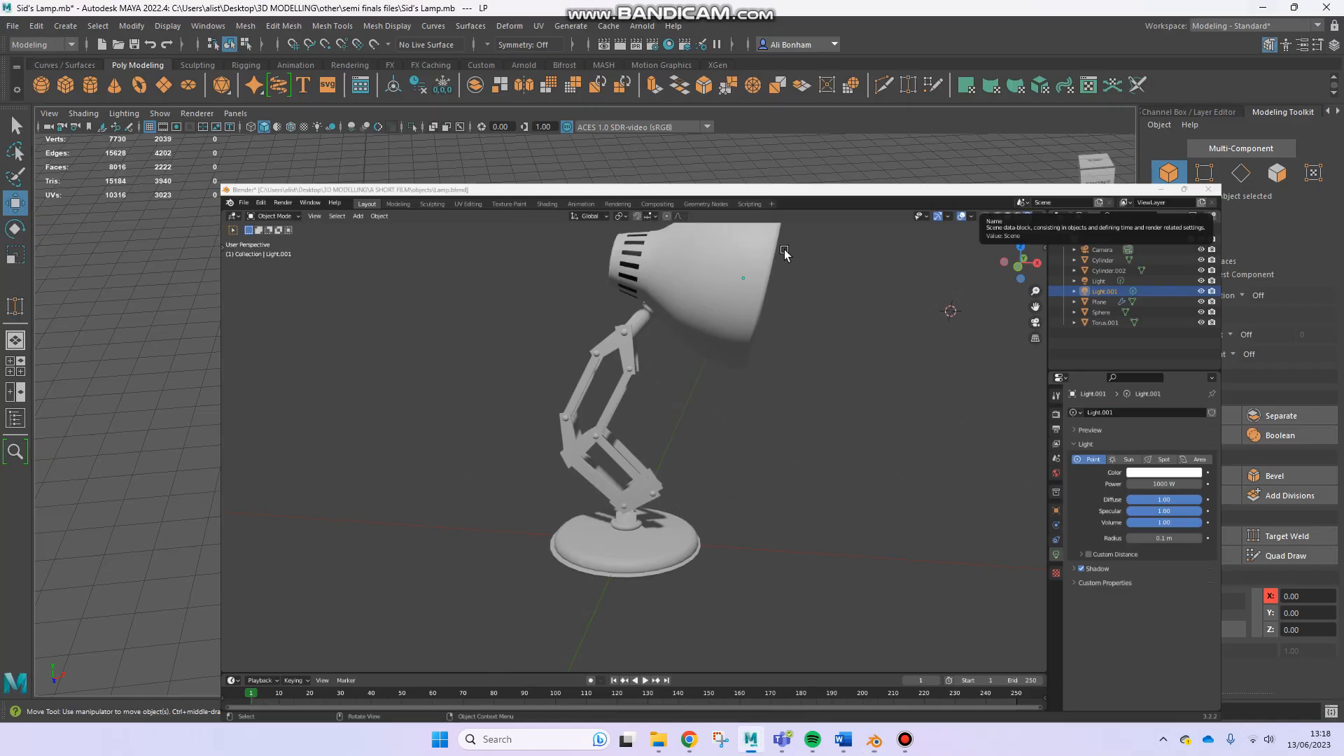
# Try to raise the low-poly lamp along the Y axis and undo the move
pyautogui.scroll(-5, 616, 452)
pyautogui.keyDown('shift'); pyautogui.moveTo(567, 498); pyautogui.dragTo(673, 408, button='middle'); pyautogui.keyUp('shift')
pyautogui.hotkey('ctrl', 'z')
pyautogui.scroll(-2, 498, 490)
pyautogui.keyDown('alt'); pyautogui.moveTo(497, 490); pyautogui.dragTo(536, 382, button='middle'); pyautogui.keyUp('alt')
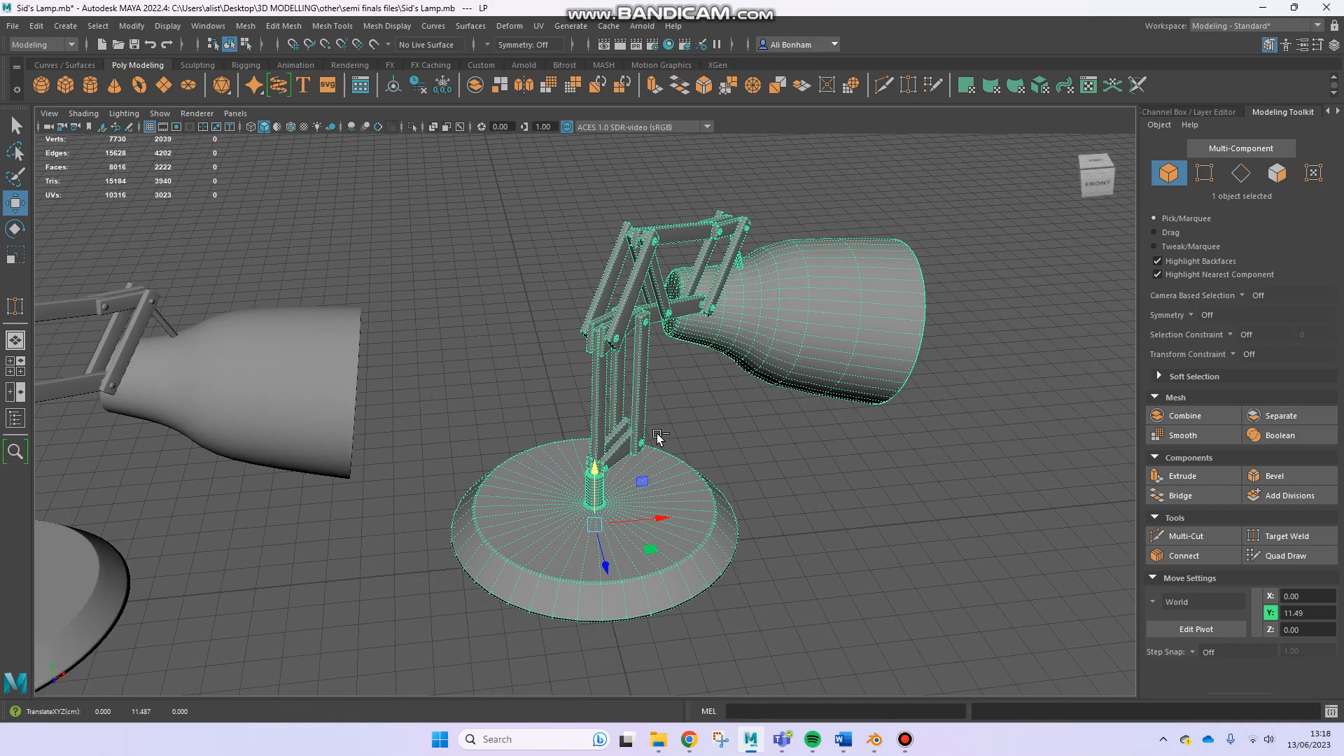
pyautogui.hotkey('ctrl', 'z')
# Examine the low-poly lamp's base, arm and shade opening from several angles beside the high-poly lamp
pyautogui.keyDown('alt'); pyautogui.moveTo(749, 452); pyautogui.dragTo(674, 429); pyautogui.keyUp('alt')
pyautogui.scroll(4, 593, 419)
pyautogui.scroll(-3, 675, 428)
pyautogui.keyDown('alt'); pyautogui.moveTo(769, 424); pyautogui.dragTo(759, 410, button='middle'); pyautogui.keyUp('alt')
pyautogui.moveTo(758, 410)
pyautogui.keyDown('alt'); pyautogui.mouseDown()
pyautogui.moveTo(777, 394)
pyautogui.moveTo(774, 420)
pyautogui.moveTo(802, 428)
pyautogui.moveTo(760, 423)
pyautogui.mouseUp(); pyautogui.keyUp('alt')
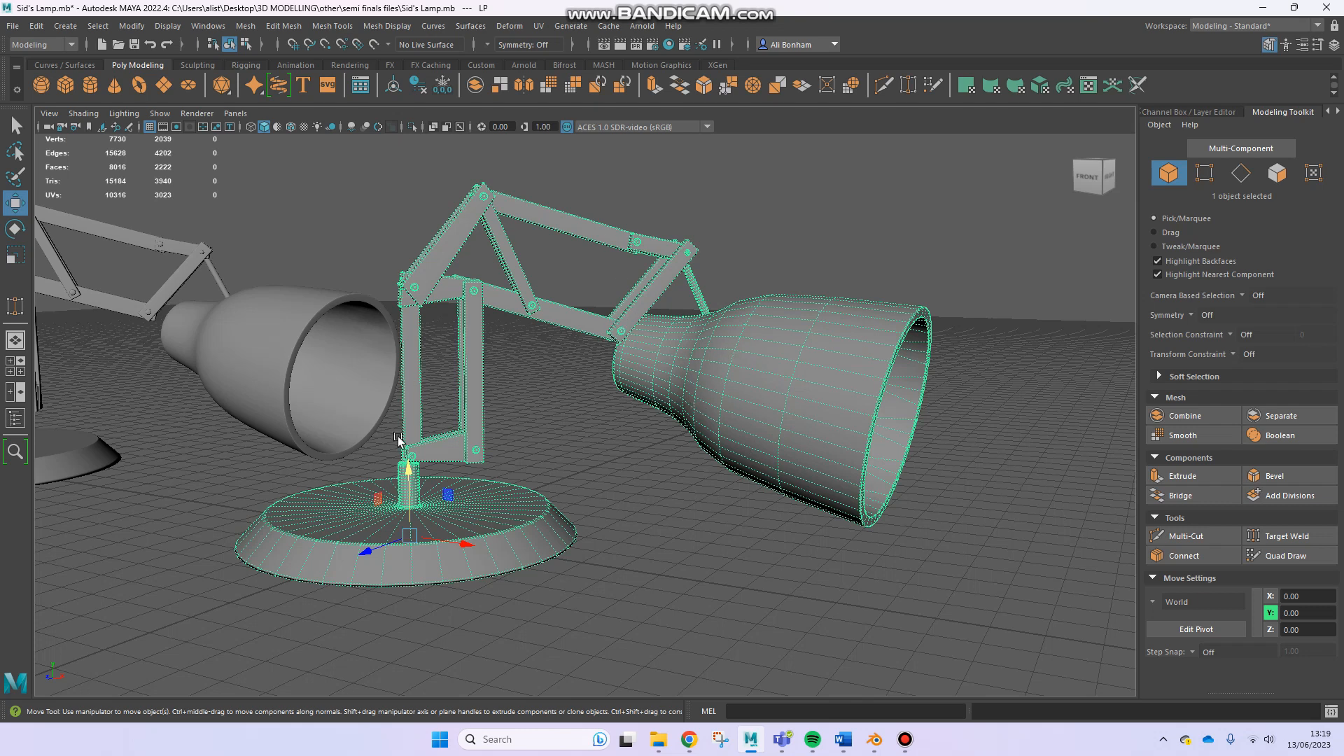
pyautogui.keyDown('alt'); pyautogui.moveTo(497, 408); pyautogui.dragTo(449, 408); pyautogui.keyUp('alt')
pyautogui.keyDown('alt'); pyautogui.moveTo(586, 409); pyautogui.dragTo(739, 397); pyautogui.keyUp('alt')
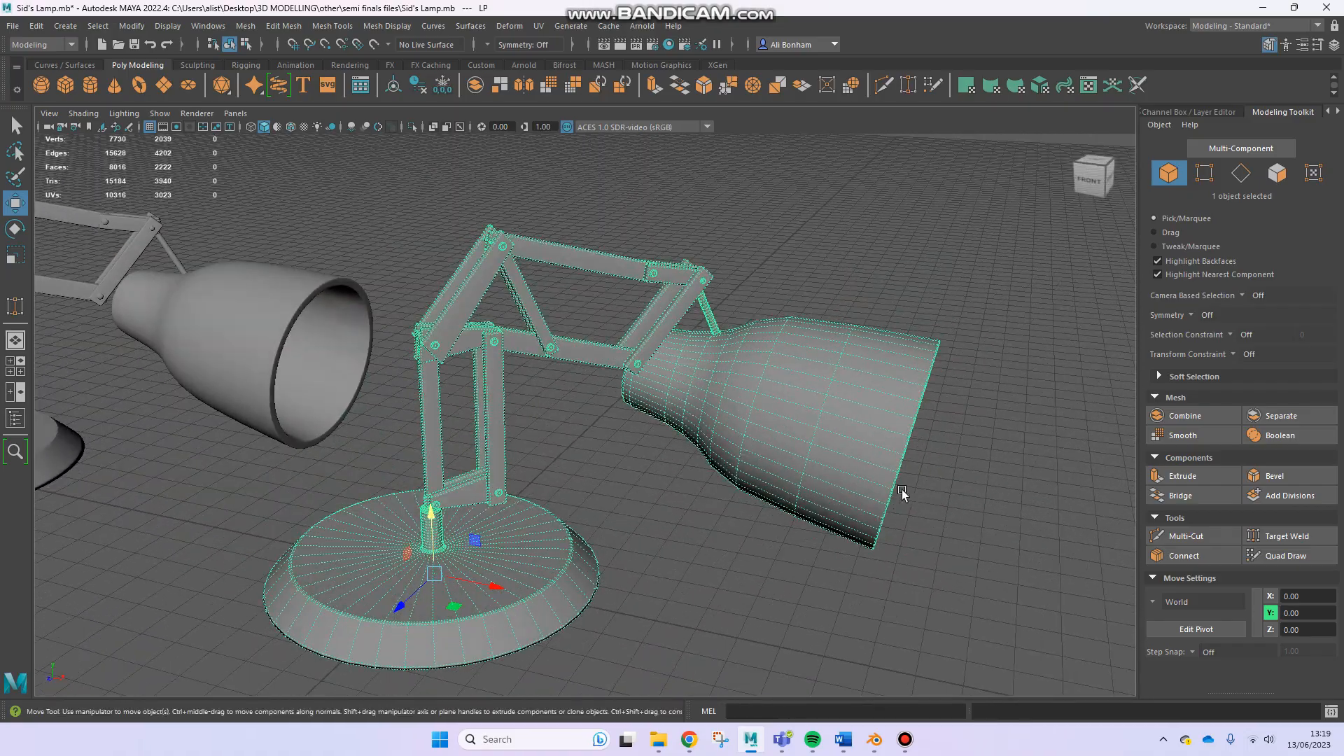
pyautogui.keyDown('alt'); pyautogui.moveTo(902, 489); pyautogui.dragTo(666, 519); pyautogui.keyUp('alt')
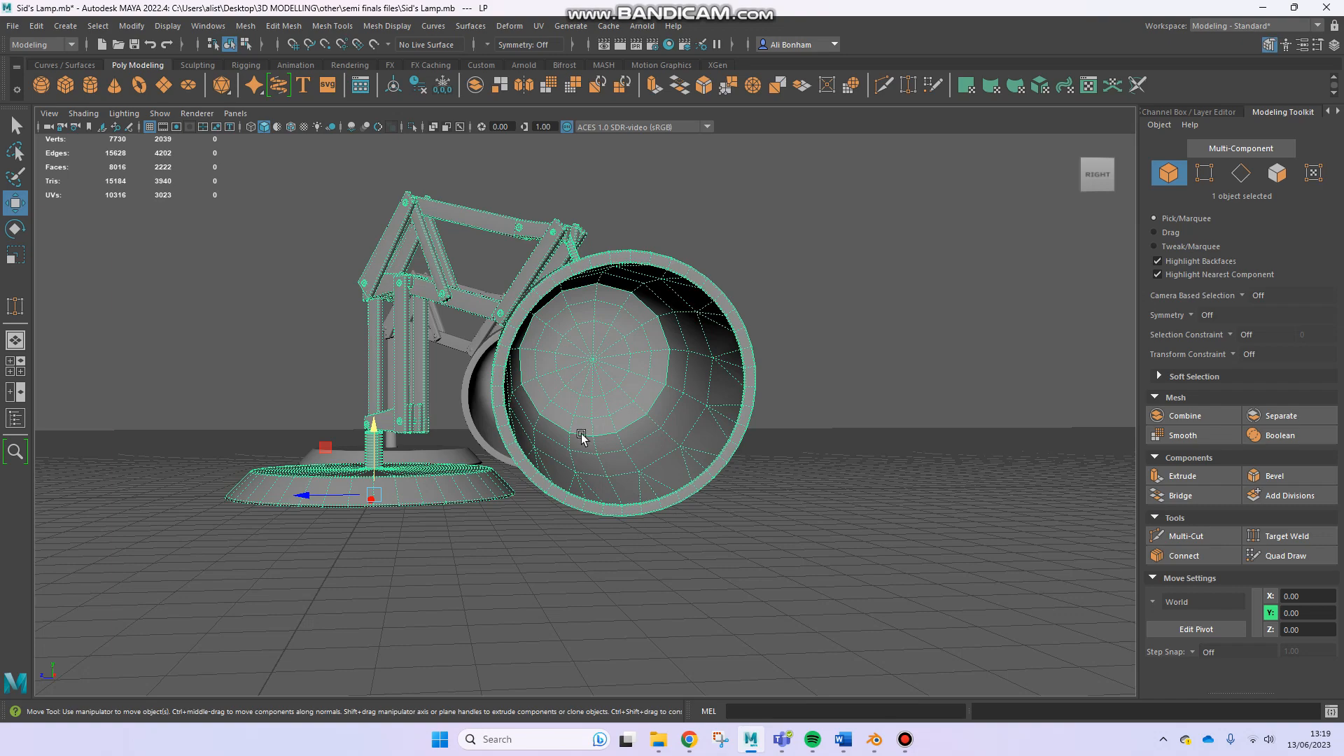
pyautogui.keyDown('alt'); pyautogui.moveTo(573, 516); pyautogui.dragTo(802, 540); pyautogui.keyUp('alt')
pyautogui.keyDown('alt'); pyautogui.moveTo(649, 533); pyautogui.dragTo(267, 401, button='right'); pyautogui.keyUp('alt')
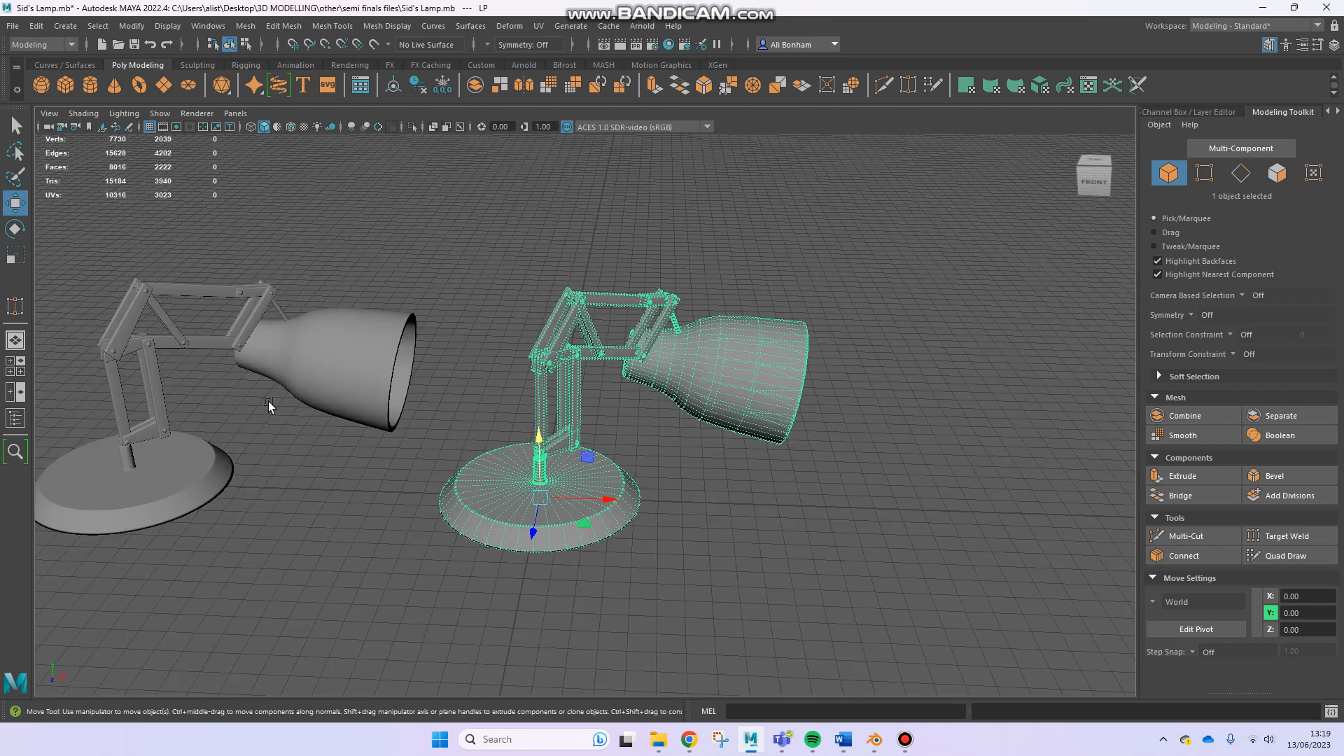
# Delete the high-poly lamp HP1 and select the remaining low-poly lamp
pyautogui.click(297, 357)
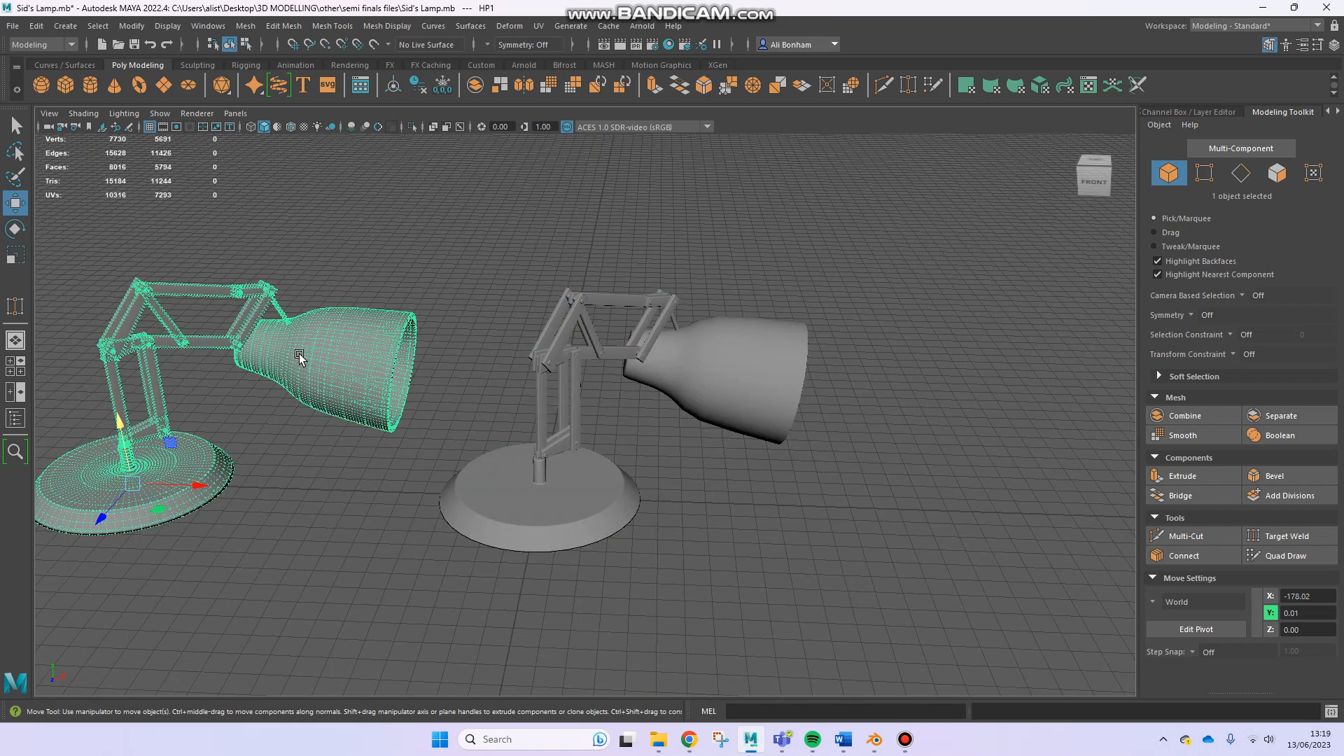
pyautogui.press('Delete')
pyautogui.click(547, 358)
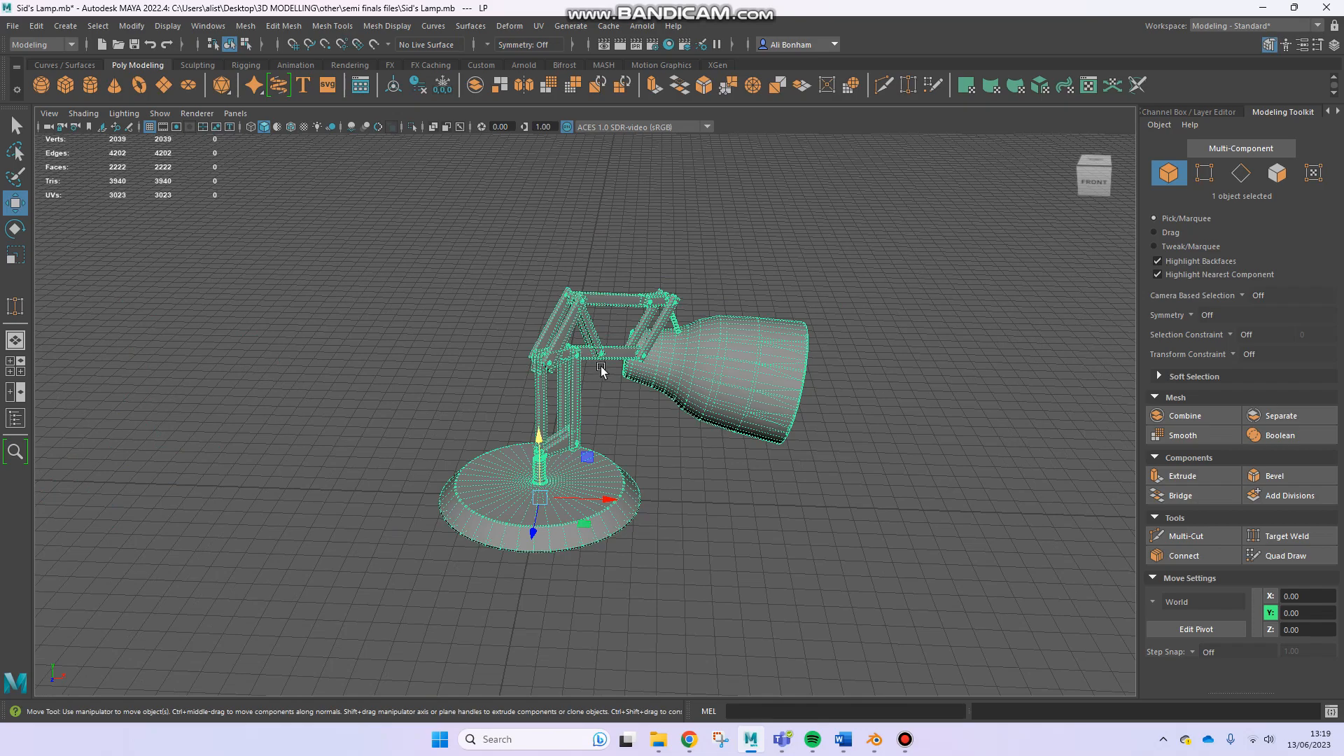
# Deselect the lamp and examine how its arm bars overlap at the joints, from the side and from behind
pyautogui.scroll(5, 599, 363)
pyautogui.keyDown('alt'); pyautogui.moveTo(599, 363); pyautogui.dragTo(546, 480); pyautogui.keyUp('alt')
pyautogui.click(572, 484)
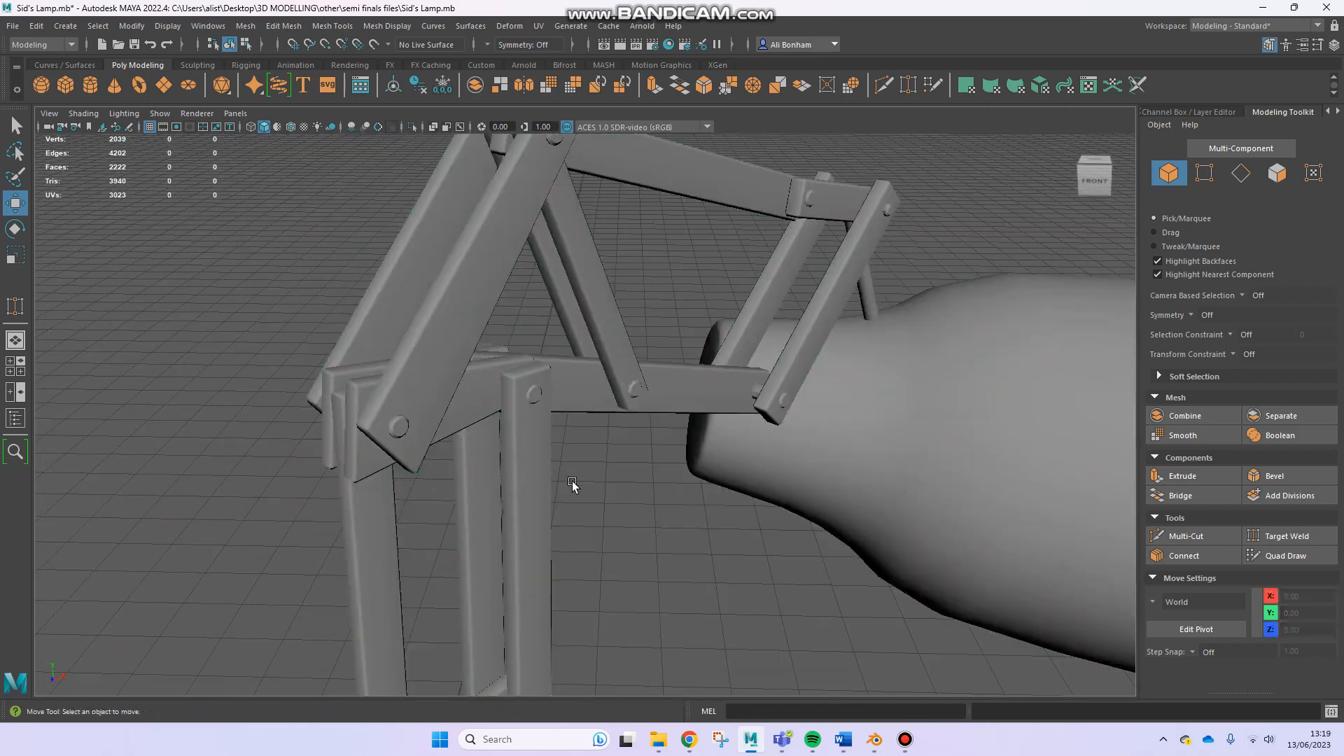
pyautogui.keyDown('alt'); pyautogui.moveTo(557, 481); pyautogui.dragTo(390, 375, button='right'); pyautogui.keyUp('alt')
pyautogui.keyDown('alt'); pyautogui.moveTo(390, 375); pyautogui.dragTo(653, 413); pyautogui.keyUp('alt')
pyautogui.keyDown('alt'); pyautogui.moveTo(654, 414); pyautogui.dragTo(672, 483, button='right'); pyautogui.keyUp('alt')
pyautogui.keyDown('alt'); pyautogui.moveTo(671, 483); pyautogui.dragTo(679, 558, button='middle'); pyautogui.keyUp('alt')
pyautogui.keyDown('alt'); pyautogui.moveTo(696, 369); pyautogui.dragTo(661, 410); pyautogui.keyUp('alt')
pyautogui.keyDown('alt'); pyautogui.moveTo(661, 409); pyautogui.dragTo(664, 443, button='right'); pyautogui.keyUp('alt')
pyautogui.keyDown('alt'); pyautogui.moveTo(663, 442); pyautogui.dragTo(795, 555); pyautogui.keyUp('alt')
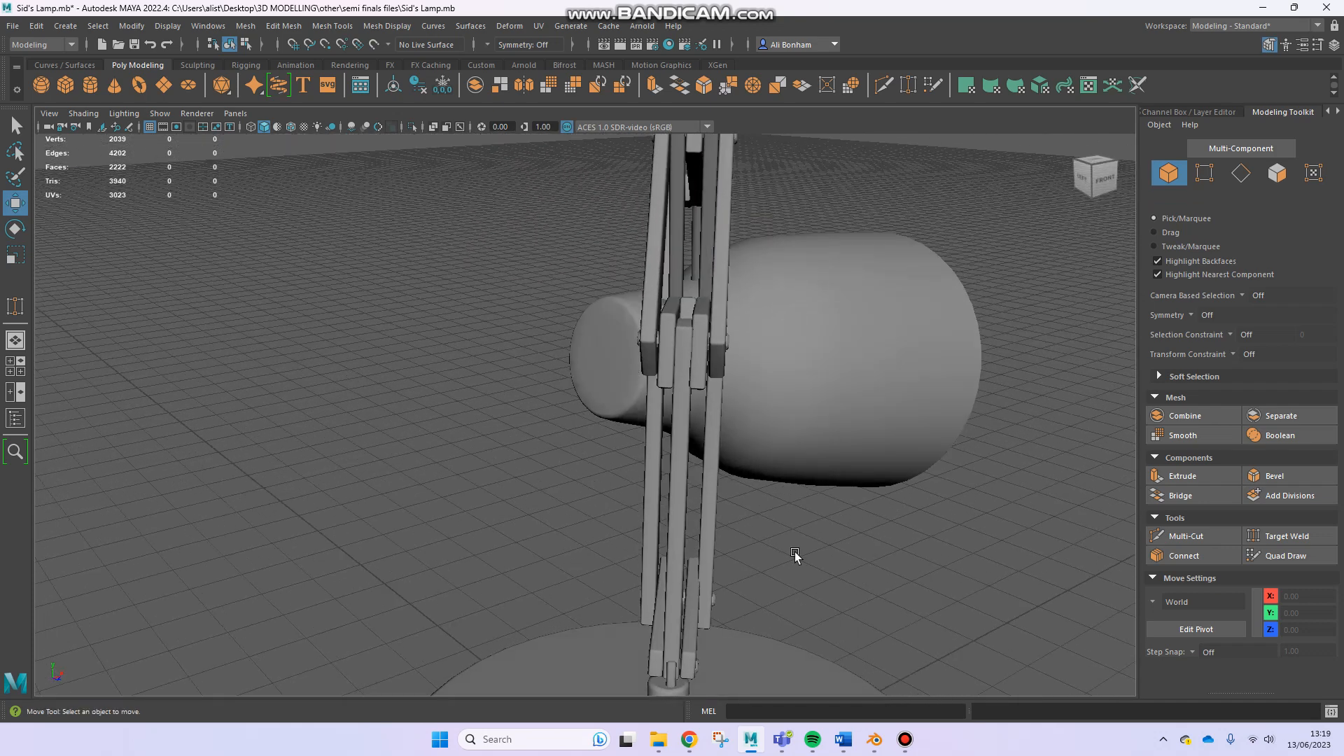
# Switch to Blender and examine the spacing of the reference lamp's arm bars from behind in solid viewport shading
pyautogui.click(875, 739)
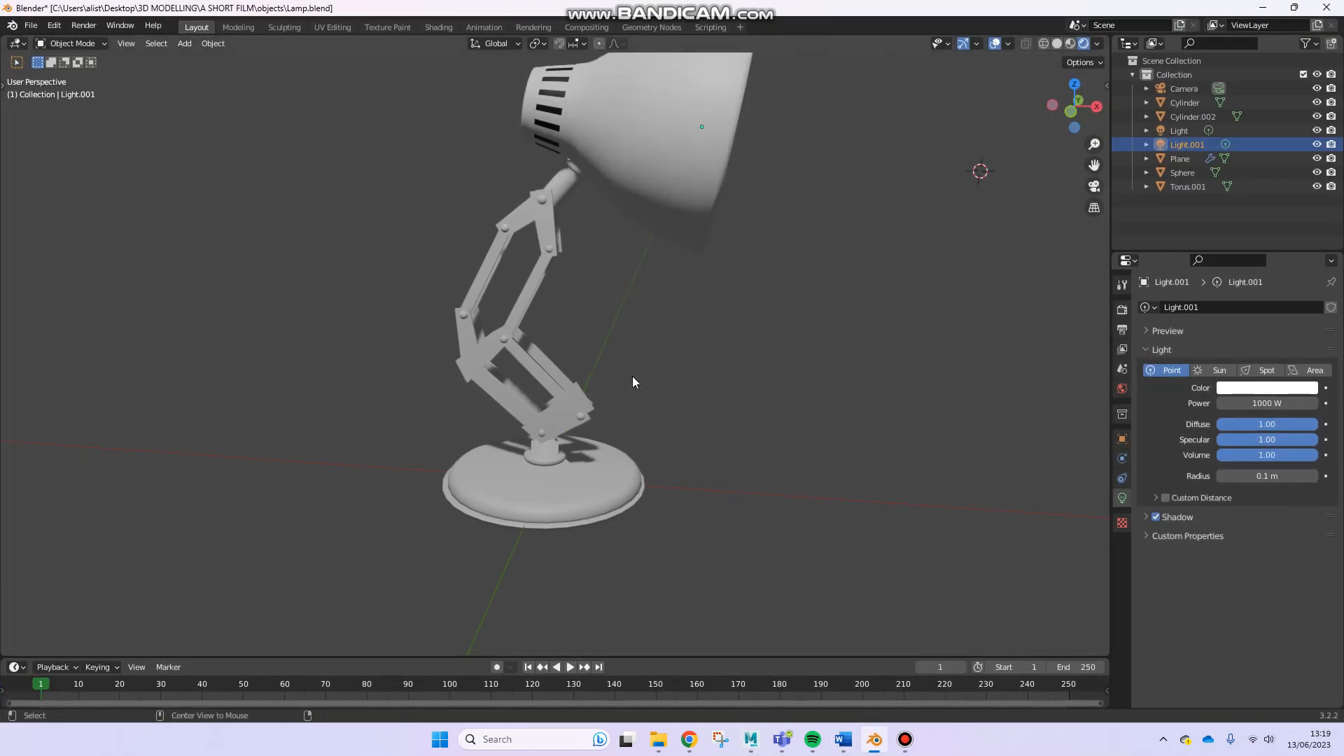
pyautogui.moveTo(442, 356); pyautogui.dragTo(461, 350)
pyautogui.moveTo(461, 350); pyautogui.dragTo(604, 351, button='middle')
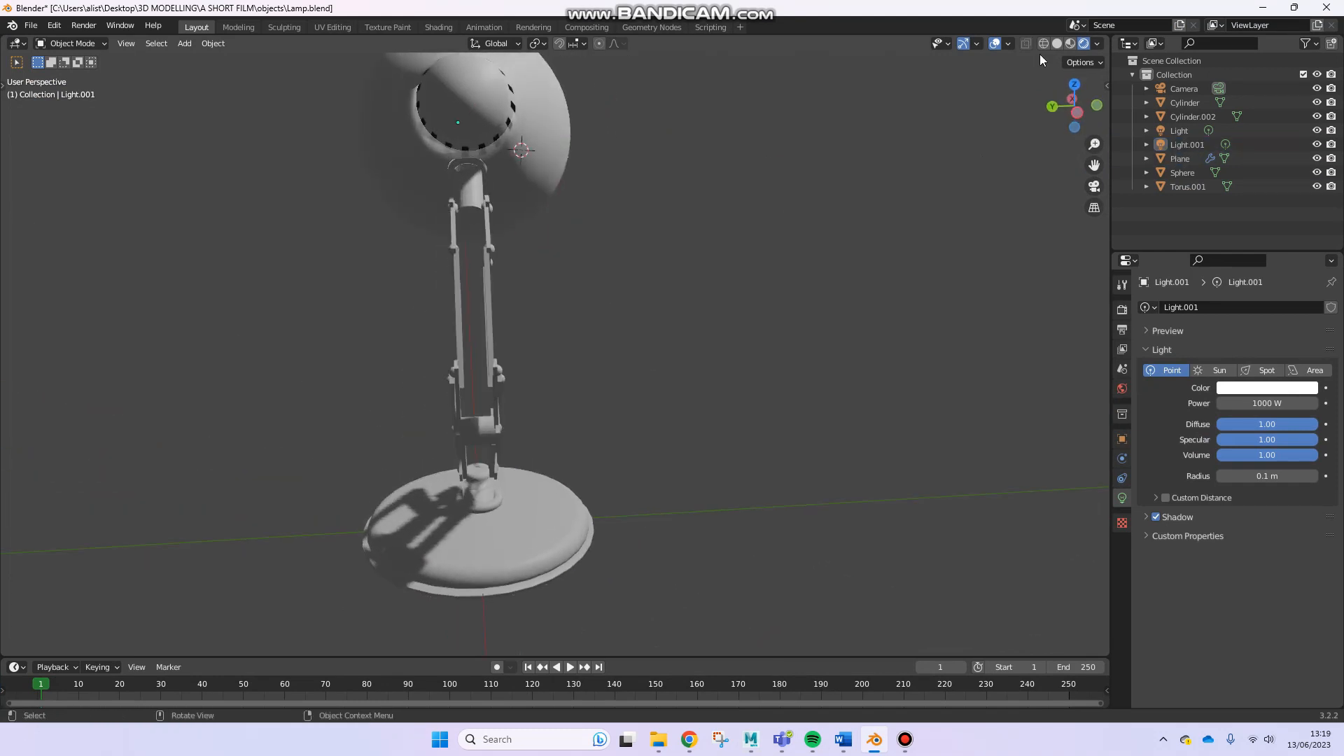
pyautogui.click(1057, 43)
pyautogui.moveTo(520, 337); pyautogui.dragTo(636, 329, button='middle')
pyautogui.scroll(6, 636, 328)
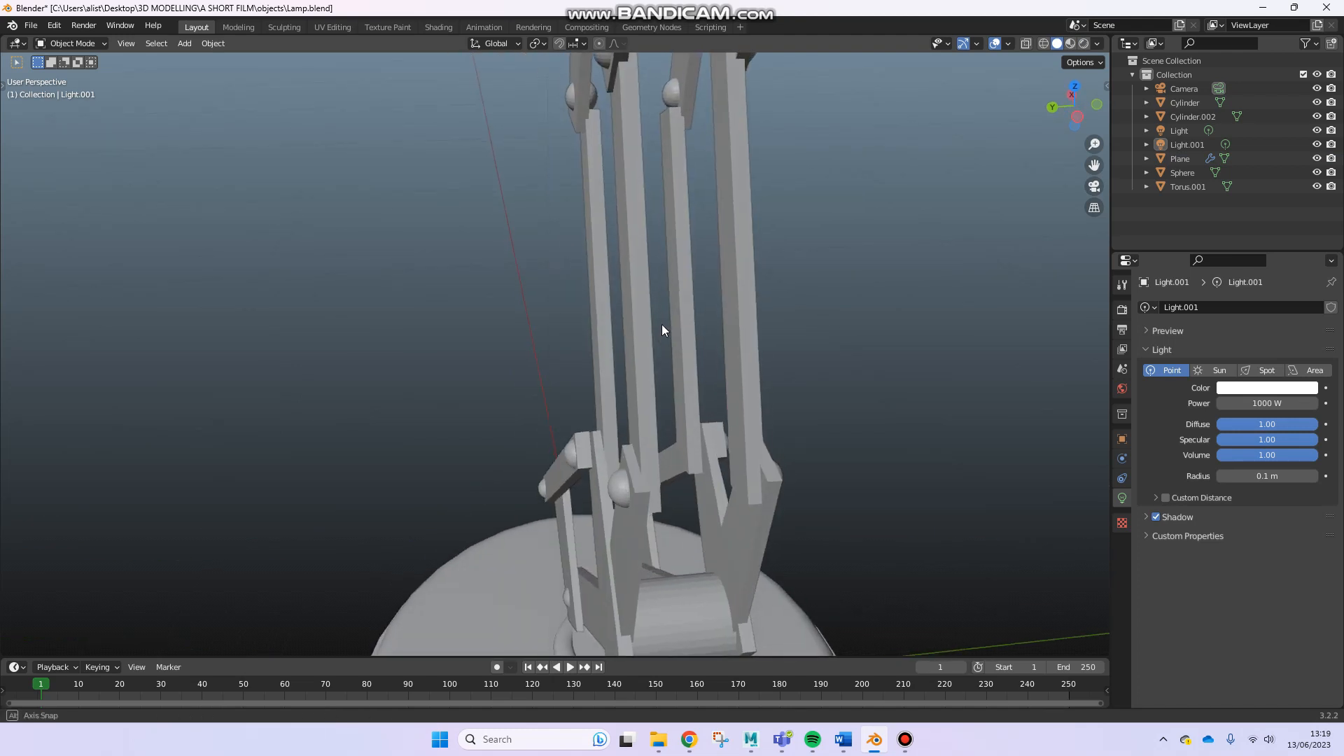
pyautogui.scroll(-3, 661, 342)
# Return to Maya and examine the upper arm linkages and the bars connecting them to the shade
pyautogui.click(750, 739)
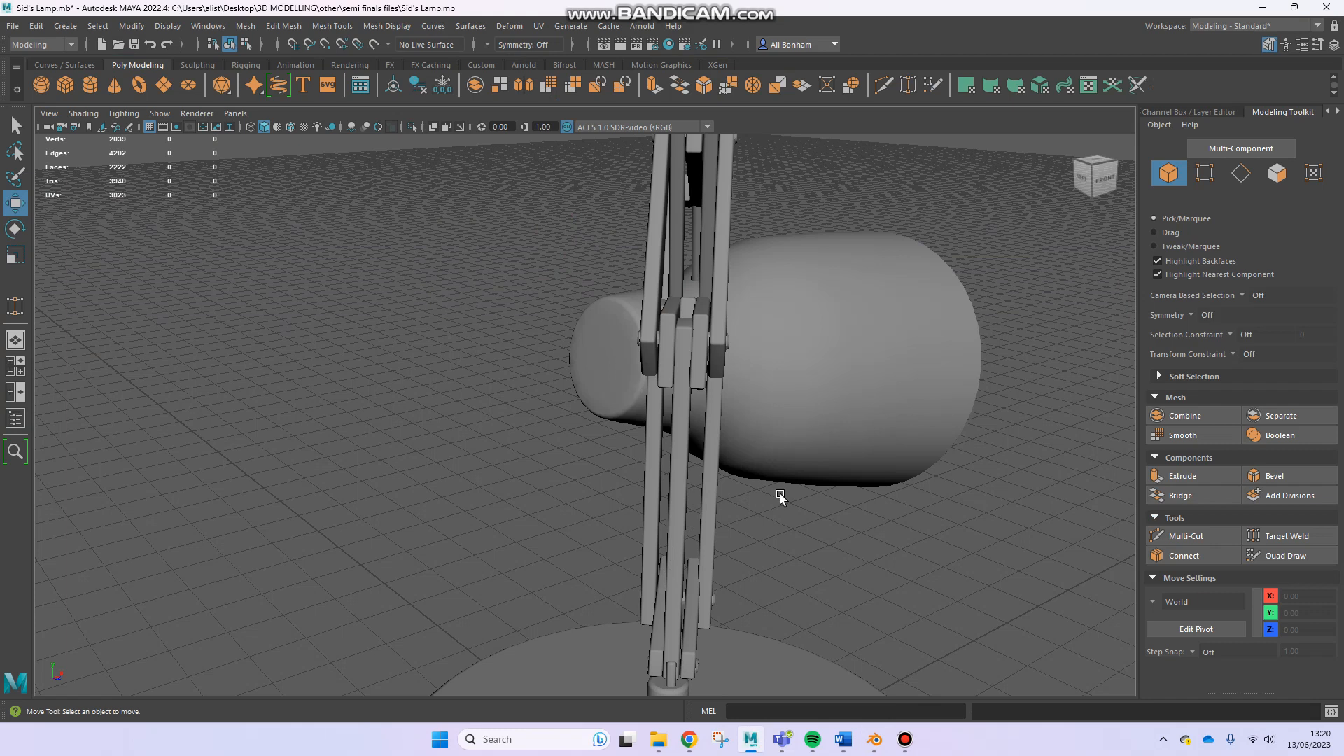
pyautogui.scroll(-2, 779, 494)
pyautogui.keyDown('alt'); pyautogui.moveTo(724, 477); pyautogui.dragTo(624, 515); pyautogui.keyUp('alt')
pyautogui.keyDown('alt'); pyautogui.moveTo(576, 383); pyautogui.dragTo(600, 441); pyautogui.keyUp('alt')
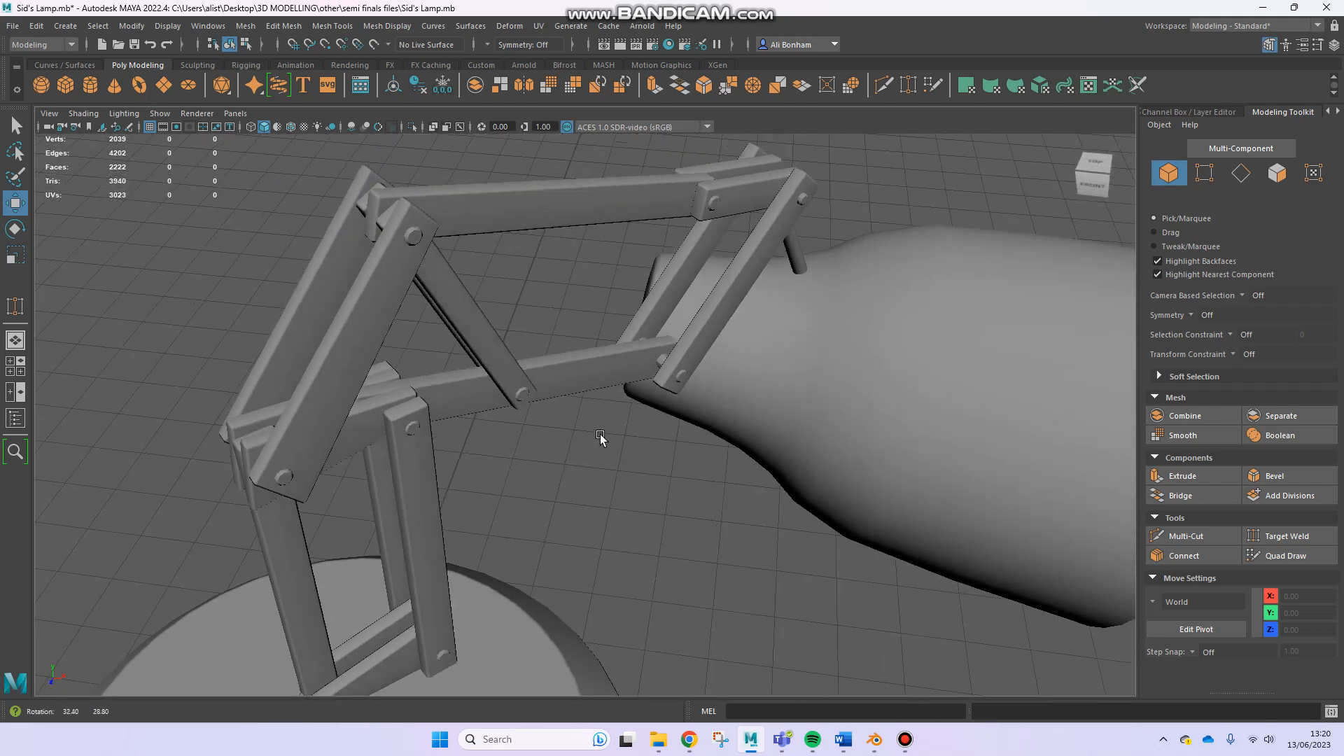
pyautogui.click(558, 374)
pyautogui.keyDown('alt'); pyautogui.moveTo(500, 376); pyautogui.dragTo(532, 273); pyautogui.keyUp('alt')
pyautogui.keyDown('alt'); pyautogui.moveTo(620, 287); pyautogui.dragTo(660, 319, button='middle'); pyautogui.keyUp('alt')
pyautogui.click(657, 323)
pyautogui.scroll(4, 582, 350)
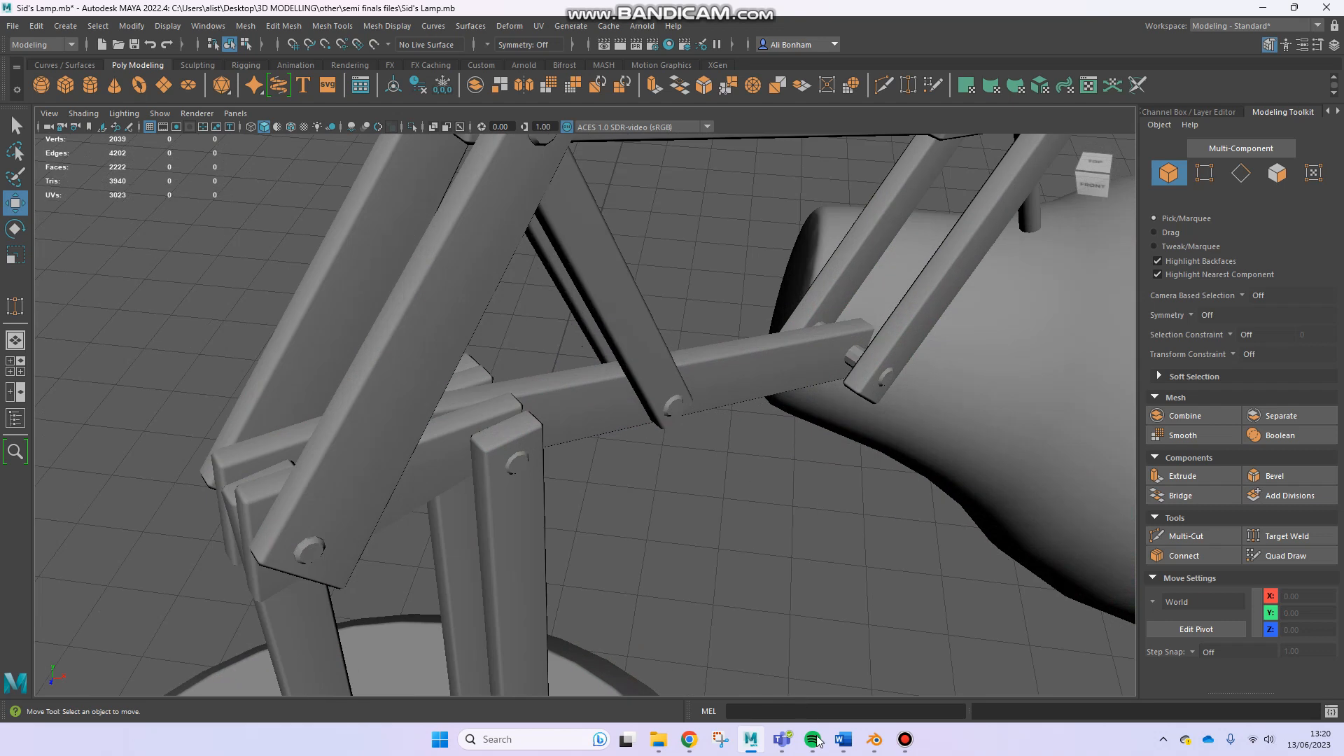
# Switch to Blender and examine how the reference lamp's lower arm joint connects to its base
pyautogui.click(874, 739)
pyautogui.scroll(8, 708, 504)
pyautogui.moveTo(767, 423); pyautogui.dragTo(686, 413, button='middle')
pyautogui.scroll(-5, 658, 424)
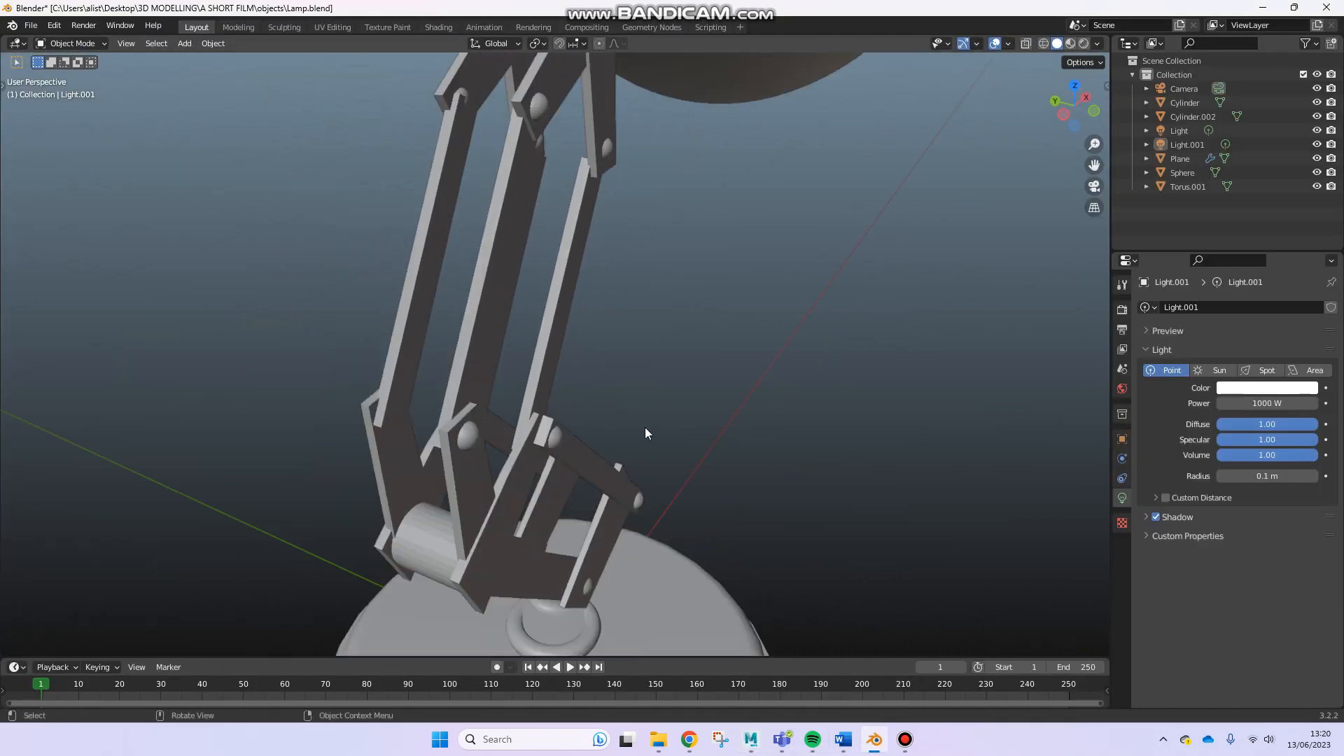
# Return to Maya and examine the arm's upright bars and lower linkage from above and from the side
pyautogui.click(874, 741)
pyautogui.keyDown('alt'); pyautogui.moveTo(609, 510); pyautogui.dragTo(649, 494); pyautogui.keyUp('alt')
pyautogui.keyDown('alt'); pyautogui.moveTo(649, 494); pyautogui.dragTo(494, 504, button='right'); pyautogui.keyUp('alt')
pyautogui.keyDown('alt'); pyautogui.moveTo(689, 511); pyautogui.dragTo(645, 501, button='right'); pyautogui.keyUp('alt')
pyautogui.keyDown('alt'); pyautogui.moveTo(645, 501); pyautogui.dragTo(642, 468, button='middle'); pyautogui.keyUp('alt')
pyautogui.keyDown('alt'); pyautogui.moveTo(644, 468); pyautogui.dragTo(742, 518, button='right'); pyautogui.keyUp('alt')
pyautogui.keyDown('alt'); pyautogui.moveTo(643, 467); pyautogui.dragTo(645, 486); pyautogui.keyUp('alt')
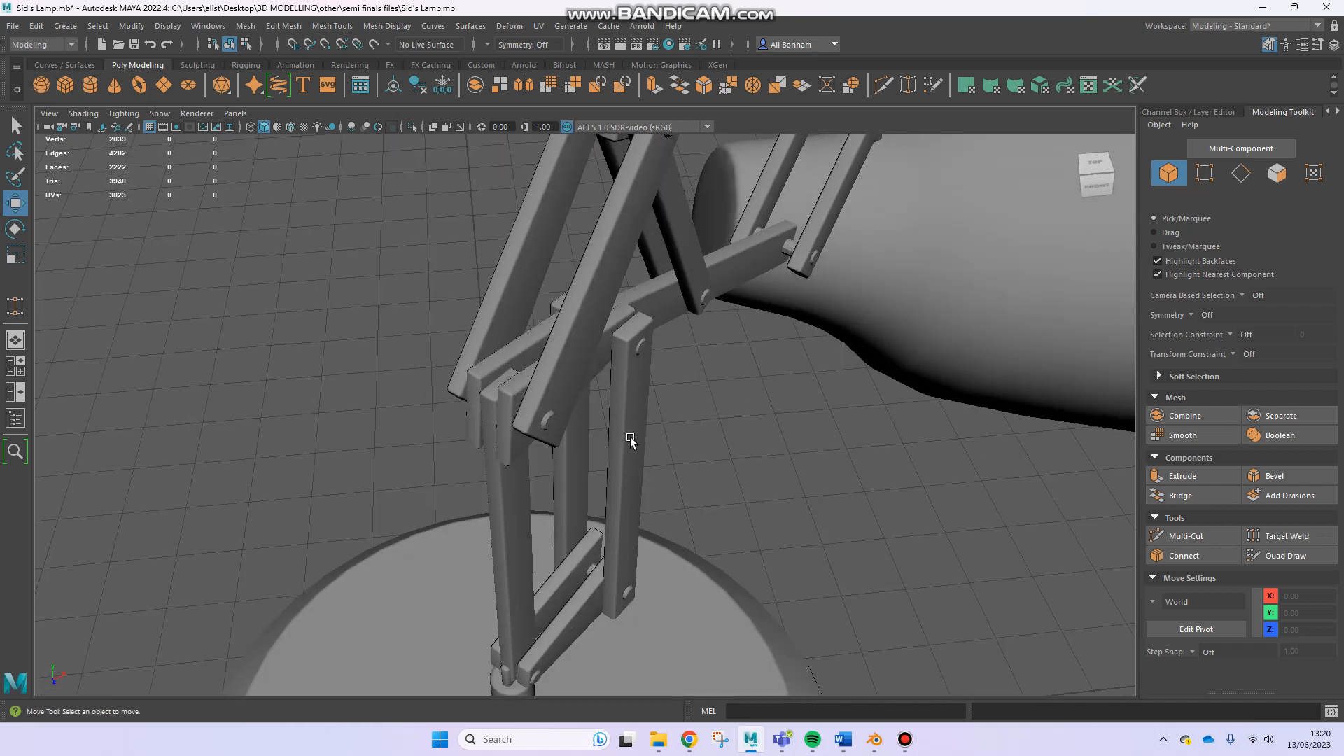
pyautogui.keyDown('alt'); pyautogui.moveTo(630, 441); pyautogui.dragTo(712, 498, button='right'); pyautogui.keyUp('alt')
pyautogui.keyDown('alt'); pyautogui.moveTo(713, 498); pyautogui.dragTo(583, 446); pyautogui.keyUp('alt')
pyautogui.keyDown('alt'); pyautogui.moveTo(582, 444); pyautogui.dragTo(620, 595, button='middle'); pyautogui.keyUp('alt')
pyautogui.keyDown('alt'); pyautogui.moveTo(623, 377); pyautogui.dragTo(676, 444, button='right'); pyautogui.keyUp('alt')
pyautogui.moveTo(676, 443)
pyautogui.keyDown('alt'); pyautogui.mouseDown()
pyautogui.moveTo(619, 416)
pyautogui.moveTo(657, 431)
pyautogui.mouseUp(); pyautogui.keyUp('alt')
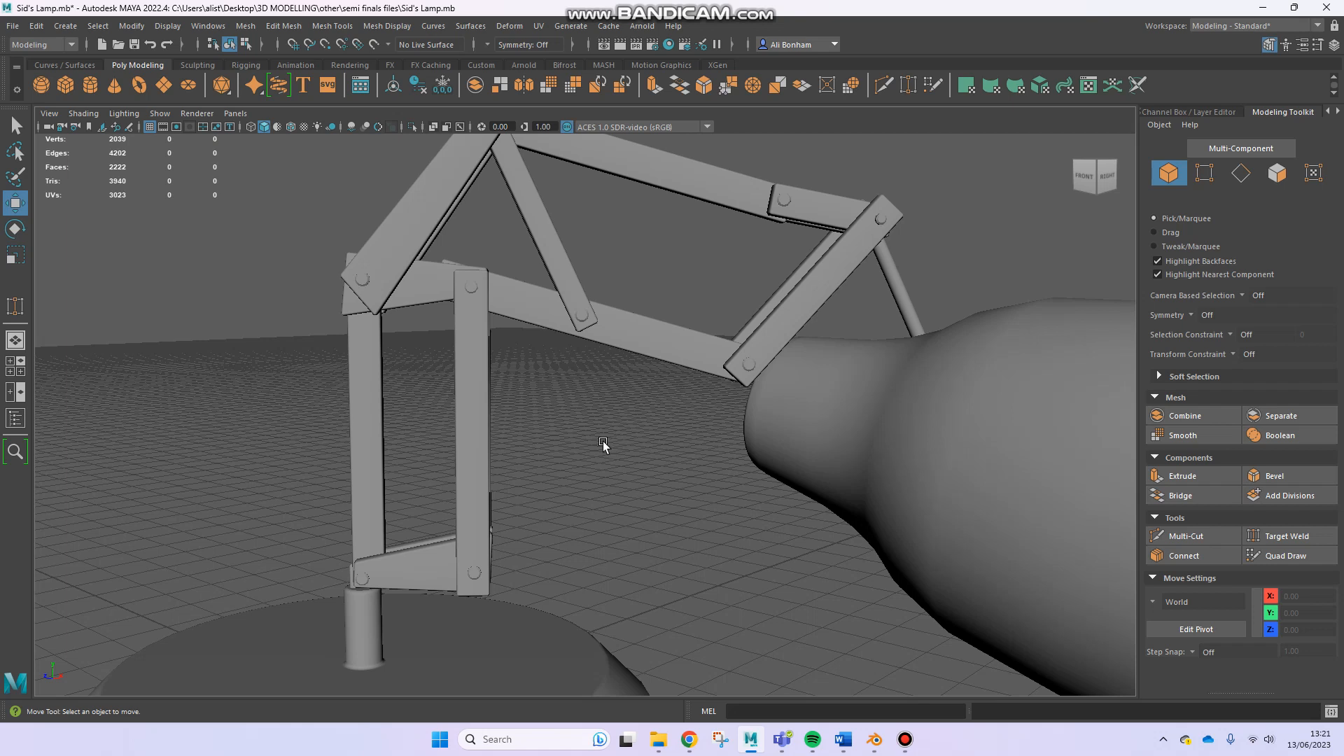
# Switch to face selection and select the upper short connecting bar's faces plus a face of the lower connecting bar
pyautogui.scroll(-2, 518, 443)
pyautogui.keyDown('alt'); pyautogui.moveTo(603, 452); pyautogui.dragTo(578, 412); pyautogui.keyUp('alt')
pyautogui.scroll(3, 555, 444)
pyautogui.moveTo(425, 259); pyautogui.dragTo(424, 294, button='right')
pyautogui.doubleClick(424, 273)
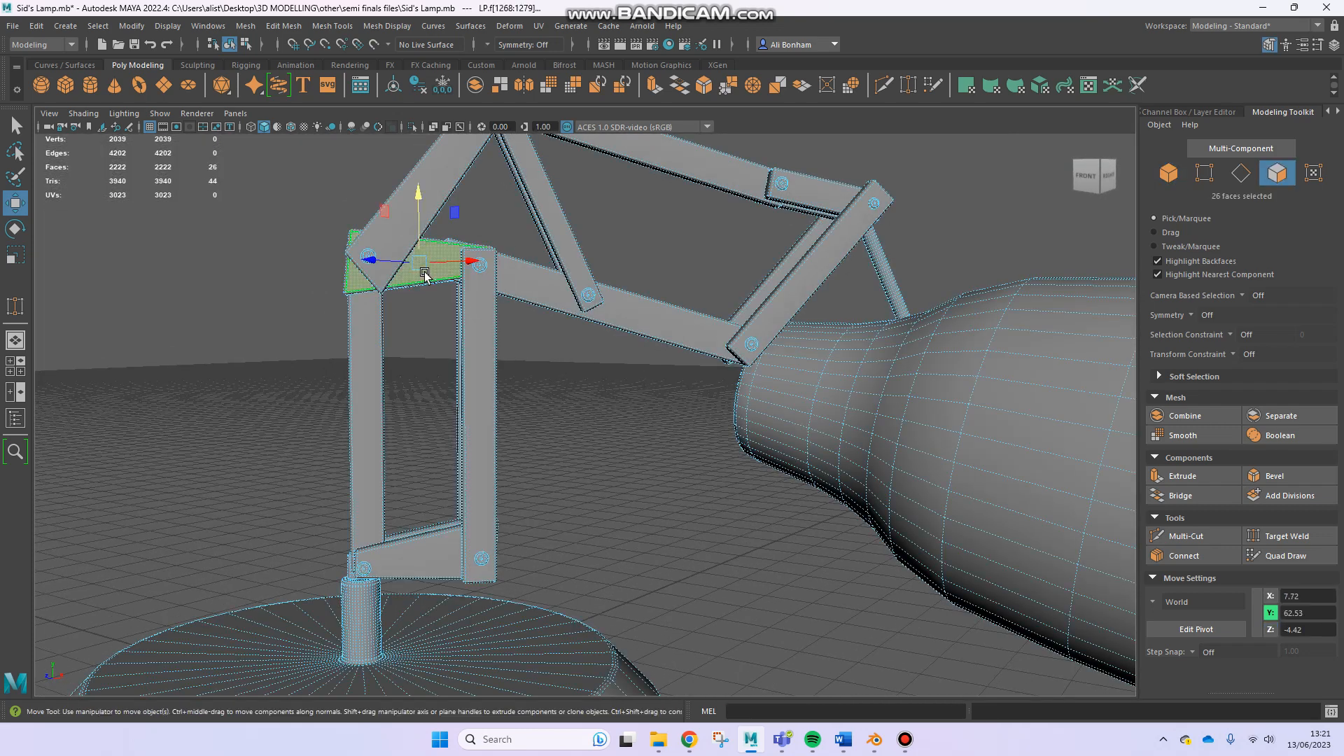
pyautogui.keyDown('shift'); pyautogui.click(431, 540); pyautogui.keyUp('shift')
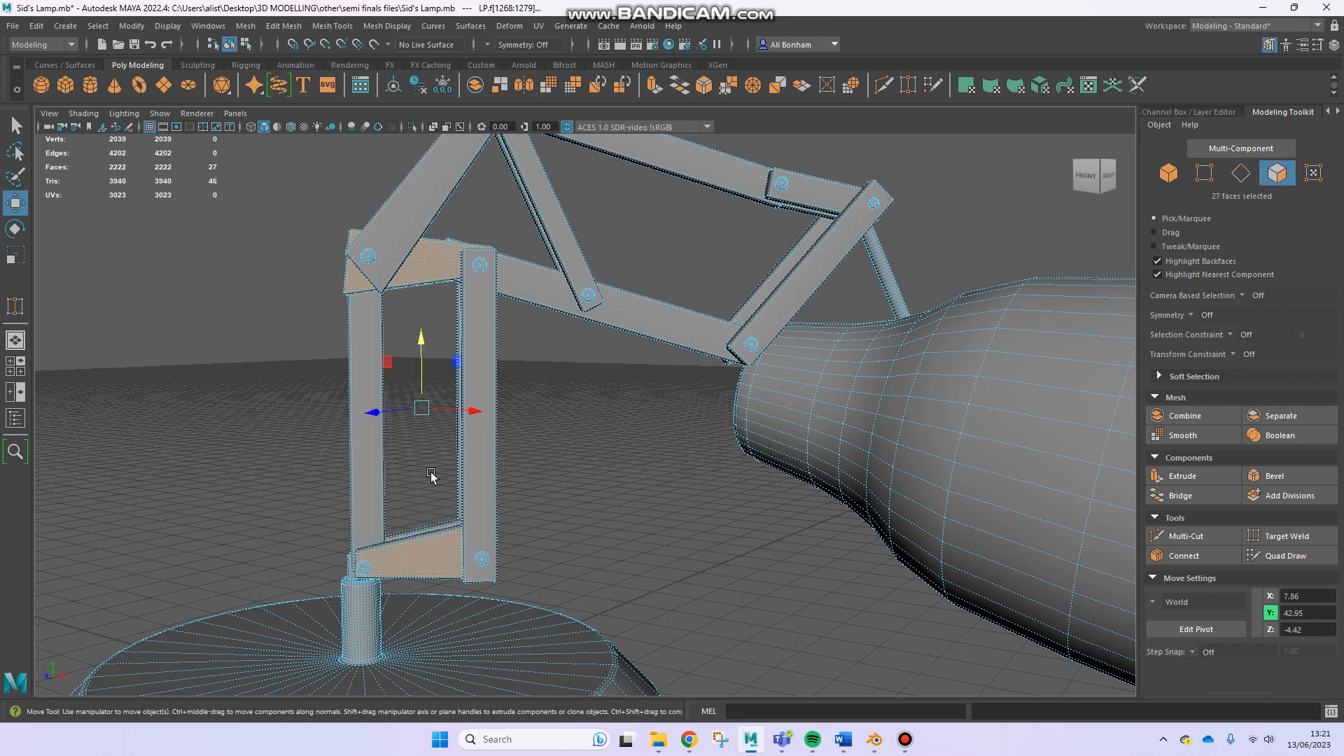
# Select the faces of the arm's two front upright bars, then those of the lower and upper long bars leading to the shade
pyautogui.doubleClick(481, 368)
pyautogui.keyDown('shift'); pyautogui.doubleClick(371, 373); pyautogui.keyUp('shift')
pyautogui.keyDown('alt'); pyautogui.moveTo(615, 384); pyautogui.dragTo(547, 460); pyautogui.keyUp('alt')
pyautogui.doubleClick(546, 460)
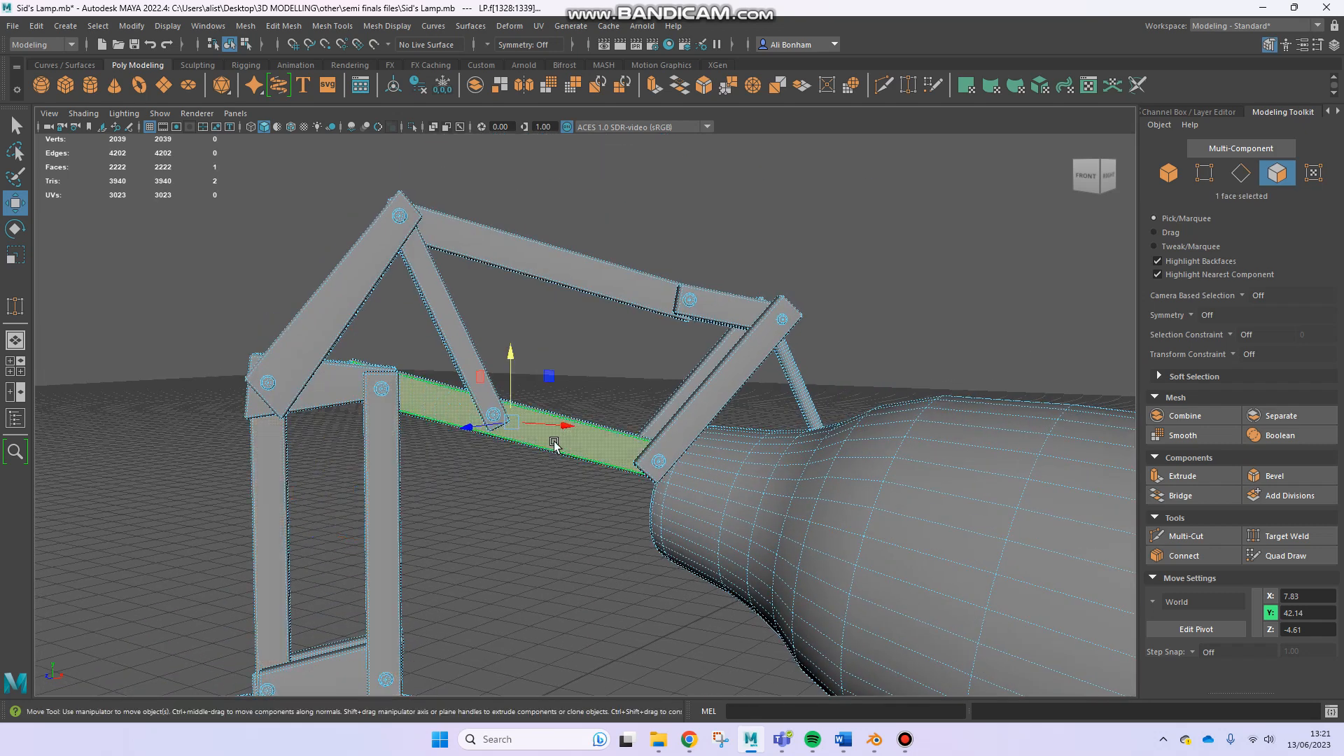
pyautogui.keyDown('shift'); pyautogui.doubleClick(579, 267); pyautogui.keyUp('shift')
# Examine how the upright bars, lower linkage and long arm bars connect, from the front, the side and above
pyautogui.keyDown('alt'); pyautogui.moveTo(543, 355); pyautogui.dragTo(699, 436); pyautogui.keyUp('alt')
pyautogui.keyDown('alt'); pyautogui.moveTo(689, 537); pyautogui.dragTo(560, 344); pyautogui.keyUp('alt')
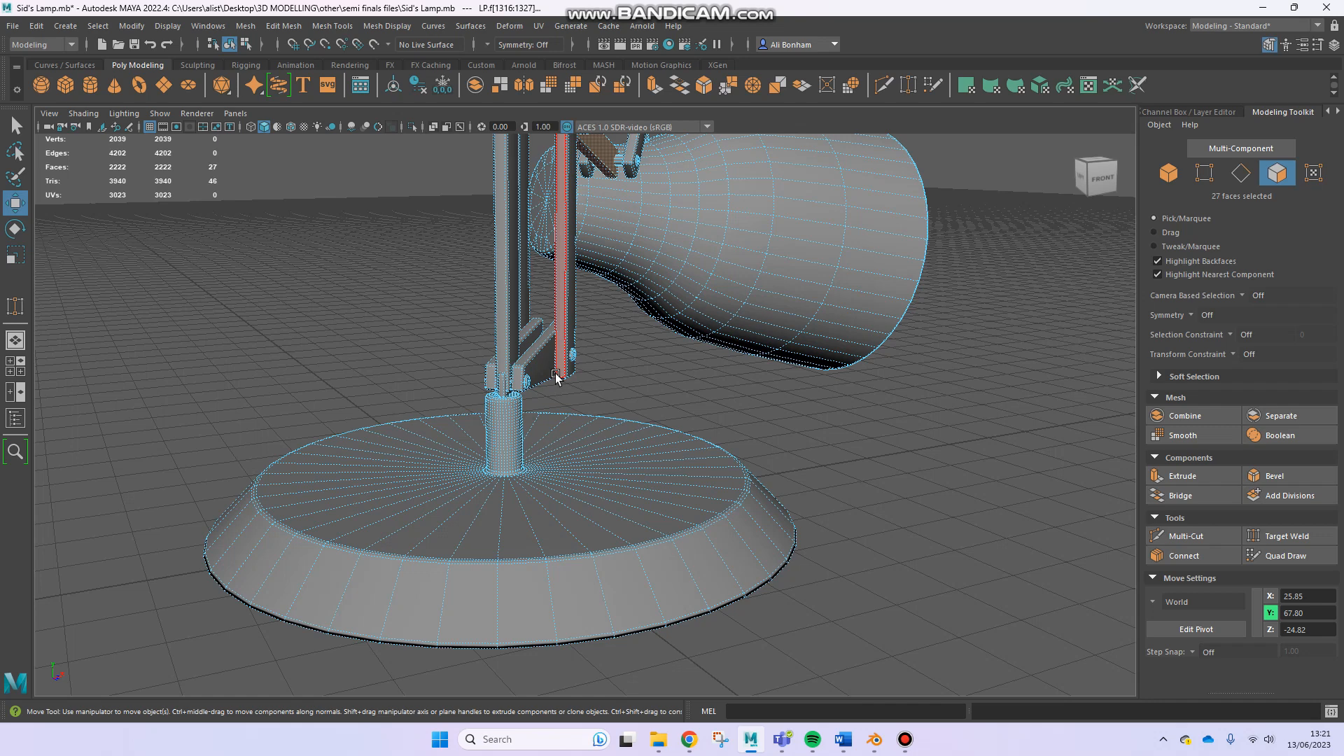
pyautogui.keyDown('alt'); pyautogui.moveTo(490, 367); pyautogui.dragTo(515, 382); pyautogui.keyUp('alt')
pyautogui.keyDown('alt'); pyautogui.moveTo(515, 382); pyautogui.dragTo(468, 438, button='right'); pyautogui.keyUp('alt')
pyautogui.keyDown('alt'); pyautogui.moveTo(468, 438); pyautogui.dragTo(483, 336); pyautogui.keyUp('alt')
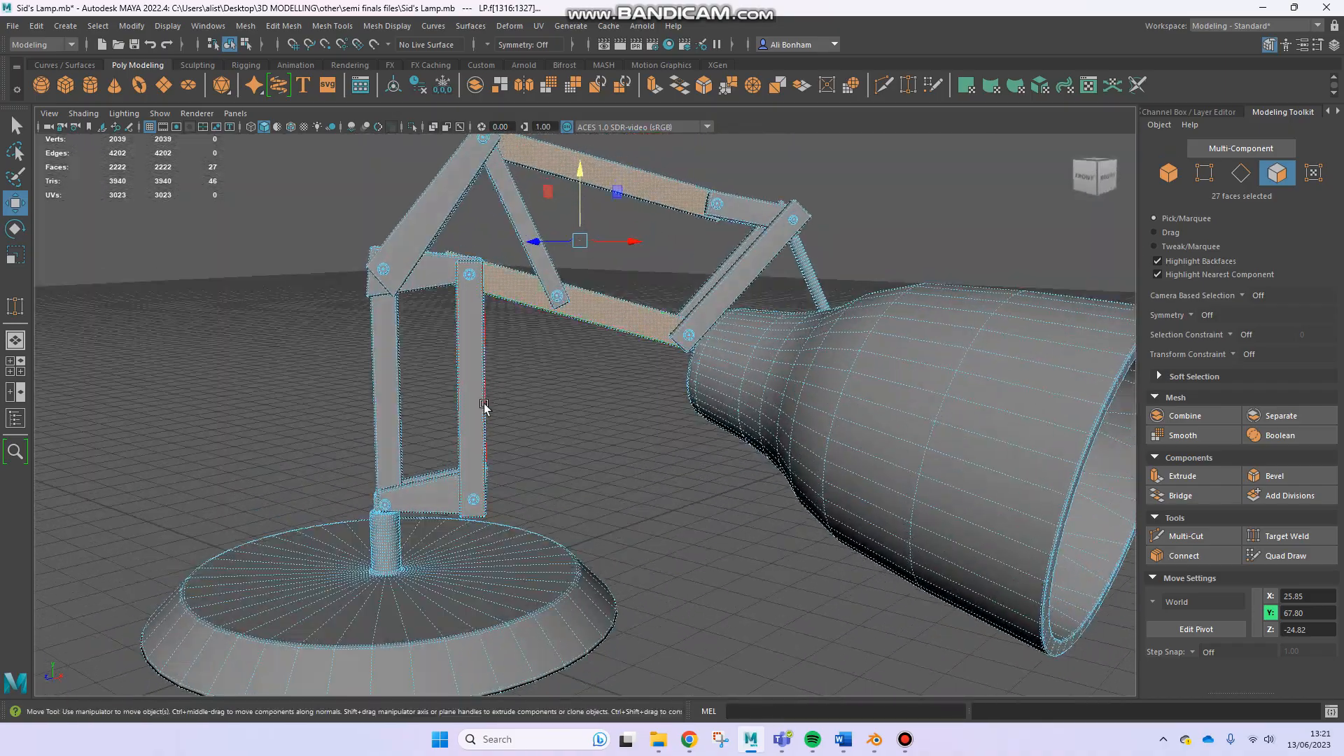
pyautogui.moveTo(446, 497)
pyautogui.keyDown('alt'); pyautogui.mouseDown()
pyautogui.moveTo(455, 490)
pyautogui.moveTo(448, 499)
pyautogui.mouseUp(); pyautogui.keyUp('alt')
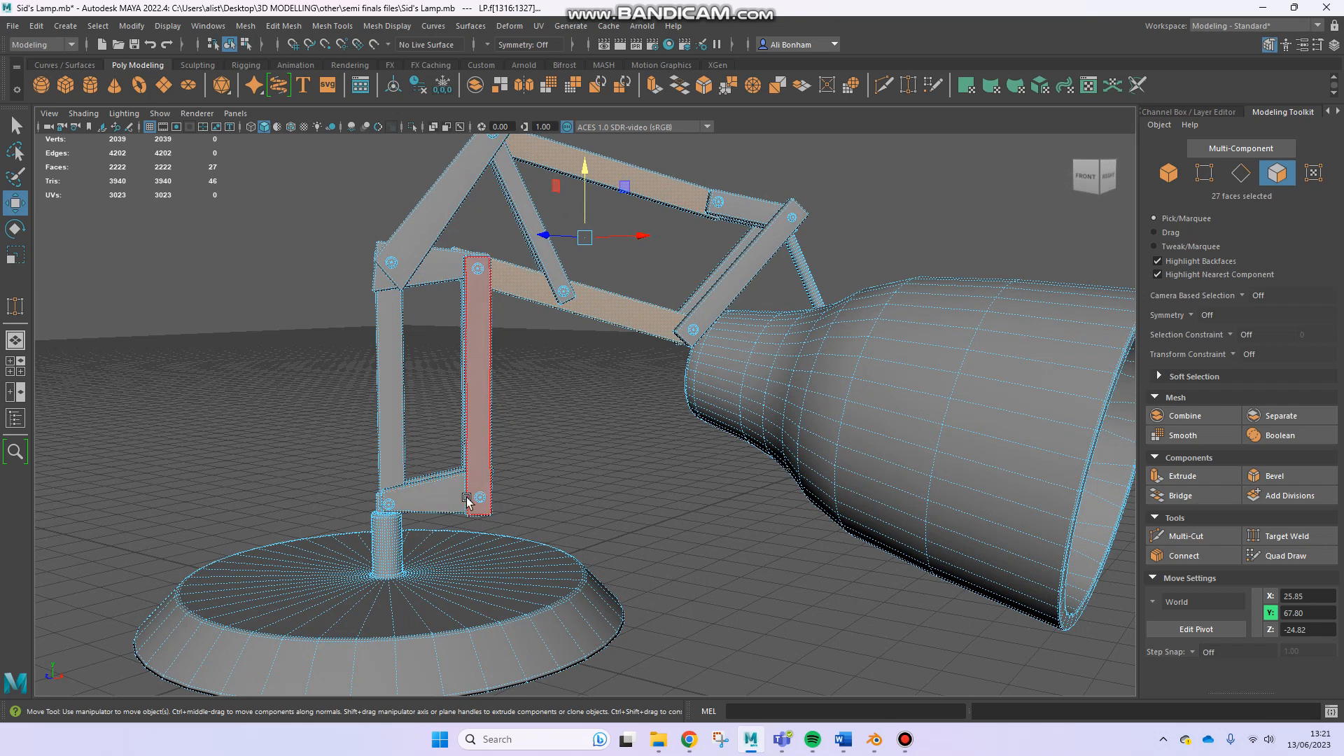
pyautogui.keyDown('alt'); pyautogui.moveTo(383, 357); pyautogui.dragTo(438, 377); pyautogui.keyUp('alt')
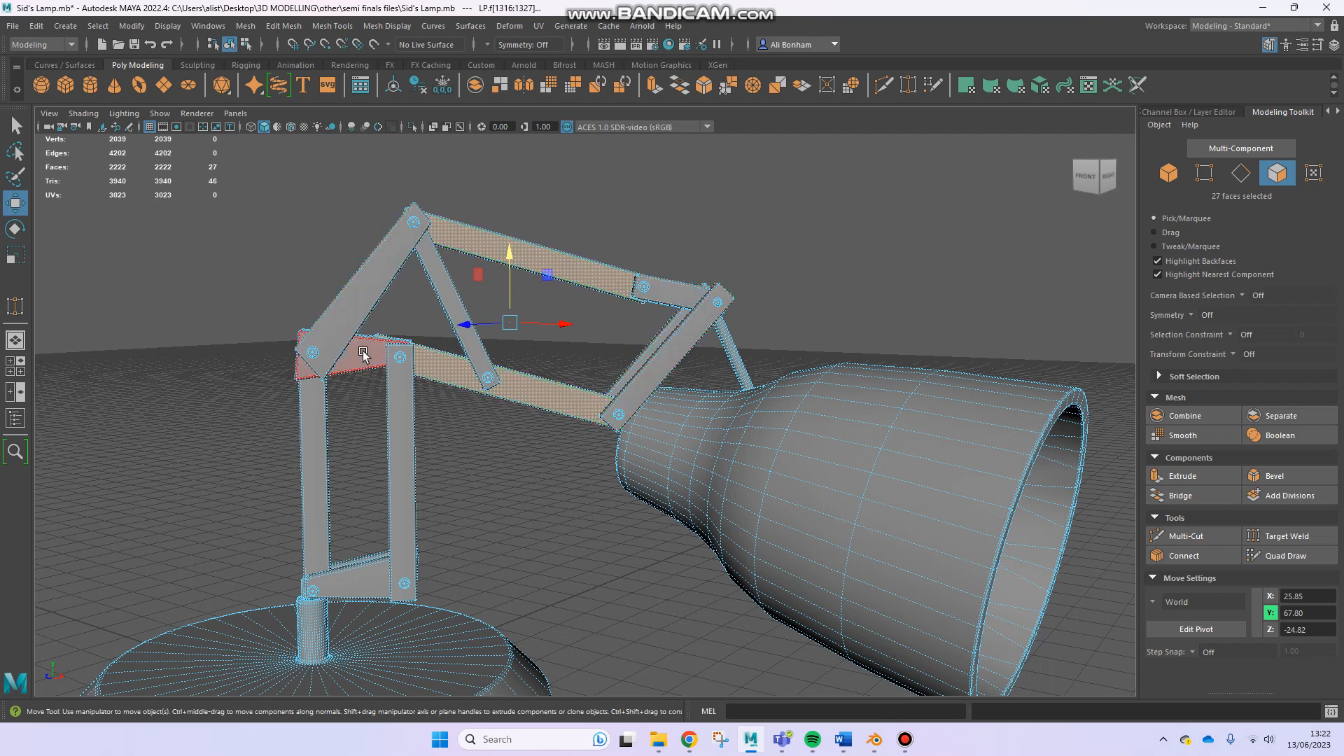
pyautogui.keyDown('alt'); pyautogui.moveTo(489, 339); pyautogui.dragTo(540, 388); pyautogui.keyUp('alt')
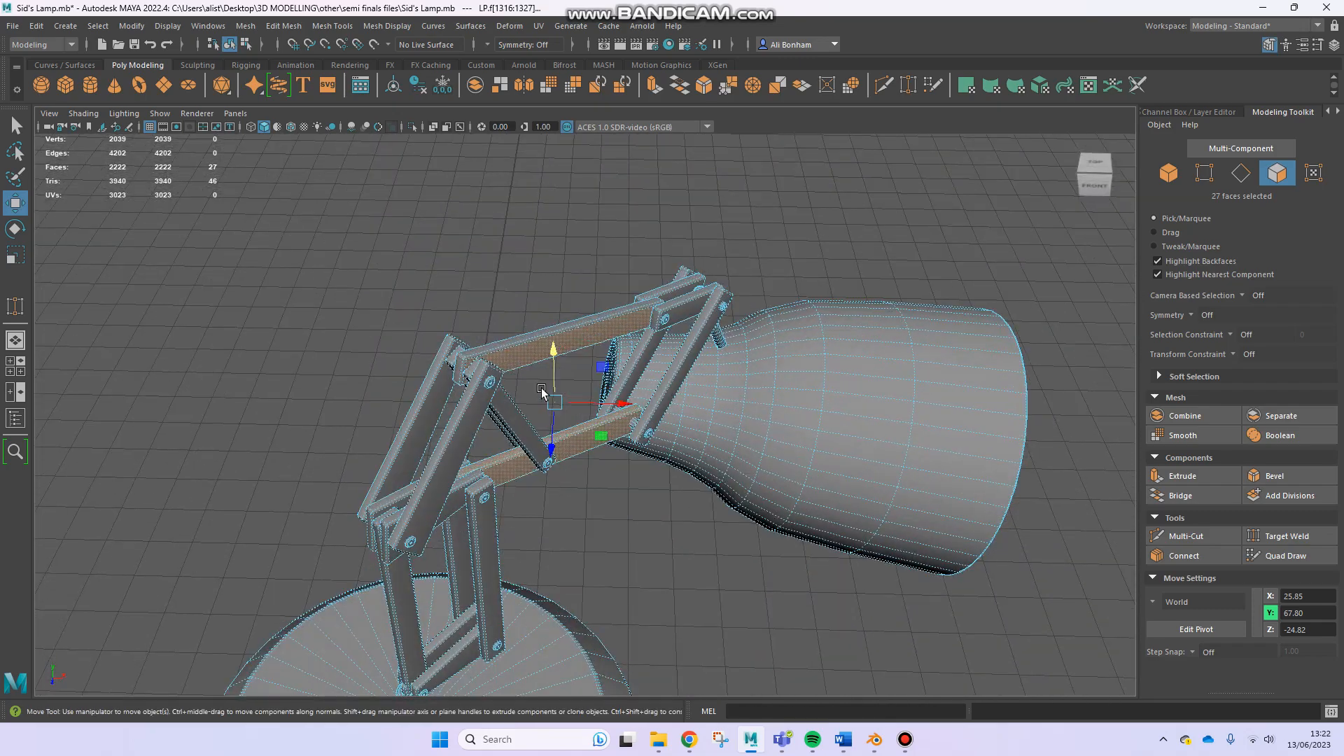
# Select and frame the pivot bolt at the shade end of the upper long bar and inspect that joint from several angles
pyautogui.keyDown('alt'); pyautogui.moveTo(510, 532); pyautogui.dragTo(551, 394, button='middle'); pyautogui.keyUp('alt')
pyautogui.scroll(2, 550, 394)
pyautogui.keyDown('alt'); pyautogui.moveTo(550, 394); pyautogui.dragTo(548, 447); pyautogui.keyUp('alt')
pyautogui.keyDown('alt'); pyautogui.moveTo(548, 447); pyautogui.dragTo(750, 409, button='right'); pyautogui.keyUp('alt')
pyautogui.keyDown('alt'); pyautogui.moveTo(749, 408); pyautogui.dragTo(574, 365); pyautogui.keyUp('alt')
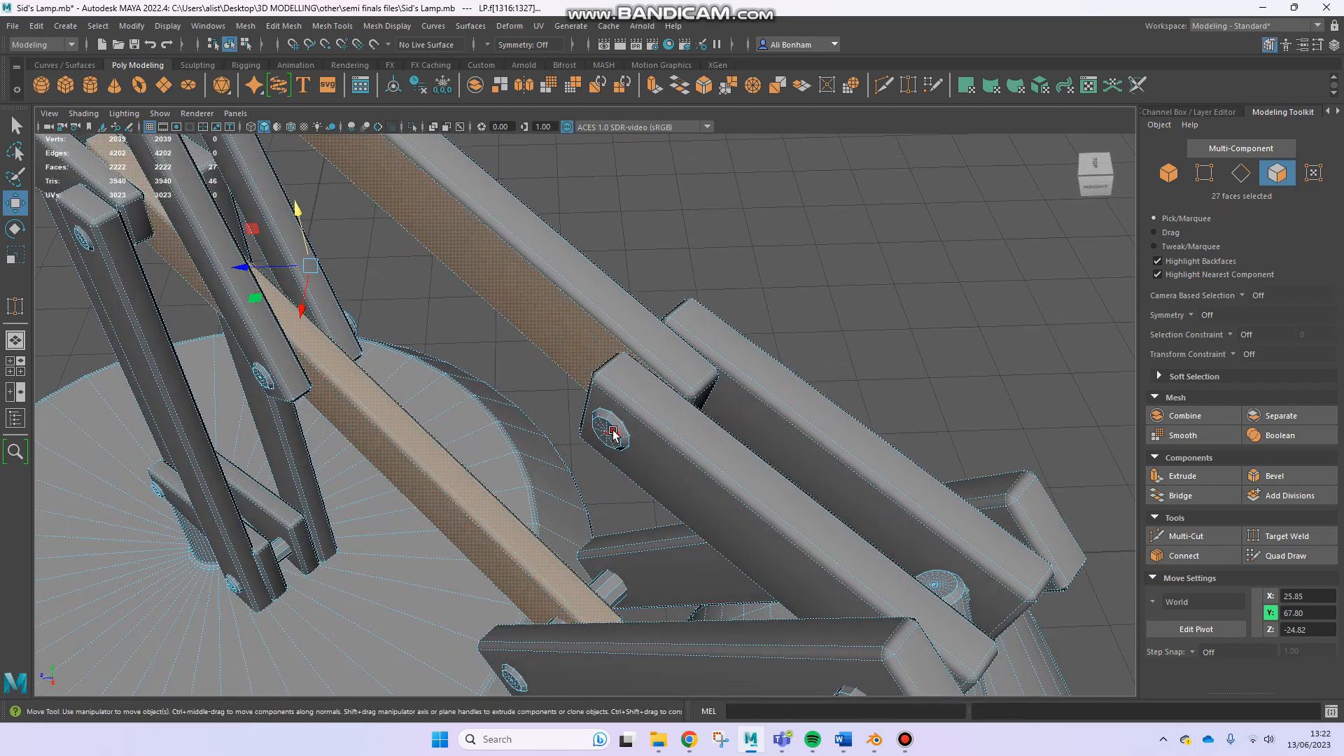
pyautogui.click(613, 434)
pyautogui.press('f')
pyautogui.keyDown('alt'); pyautogui.moveTo(853, 483); pyautogui.dragTo(336, 477, button='right'); pyautogui.keyUp('alt')
pyautogui.keyDown('alt'); pyautogui.moveTo(336, 478); pyautogui.dragTo(558, 471); pyautogui.keyUp('alt')
pyautogui.keyDown('alt'); pyautogui.moveTo(700, 445); pyautogui.dragTo(606, 392); pyautogui.keyUp('alt')
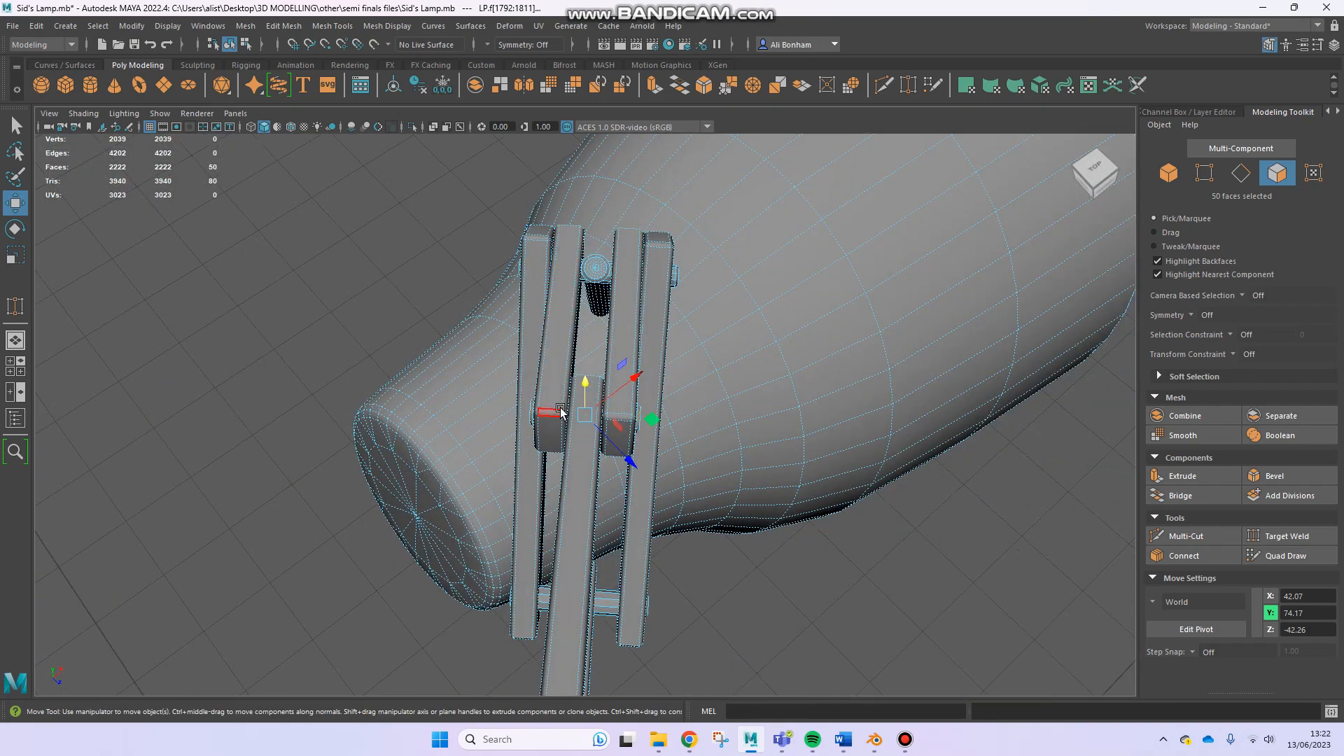
# Select the end face of one shade-side link bar, then the matching end face of the bar opposite
pyautogui.keyDown('alt'); pyautogui.moveTo(697, 406); pyautogui.dragTo(413, 382); pyautogui.keyUp('alt')
pyautogui.keyDown('alt'); pyautogui.moveTo(558, 518); pyautogui.dragTo(420, 350, button='middle'); pyautogui.keyUp('alt')
pyautogui.keyDown('alt'); pyautogui.moveTo(539, 427); pyautogui.dragTo(477, 439, button='right'); pyautogui.keyUp('alt')
pyautogui.moveTo(476, 441)
pyautogui.keyDown('alt'); pyautogui.mouseDown()
pyautogui.moveTo(408, 459)
pyautogui.moveTo(525, 432)
pyautogui.moveTo(420, 450)
pyautogui.moveTo(464, 456)
pyautogui.moveTo(479, 438)
pyautogui.mouseUp(); pyautogui.keyUp('alt')
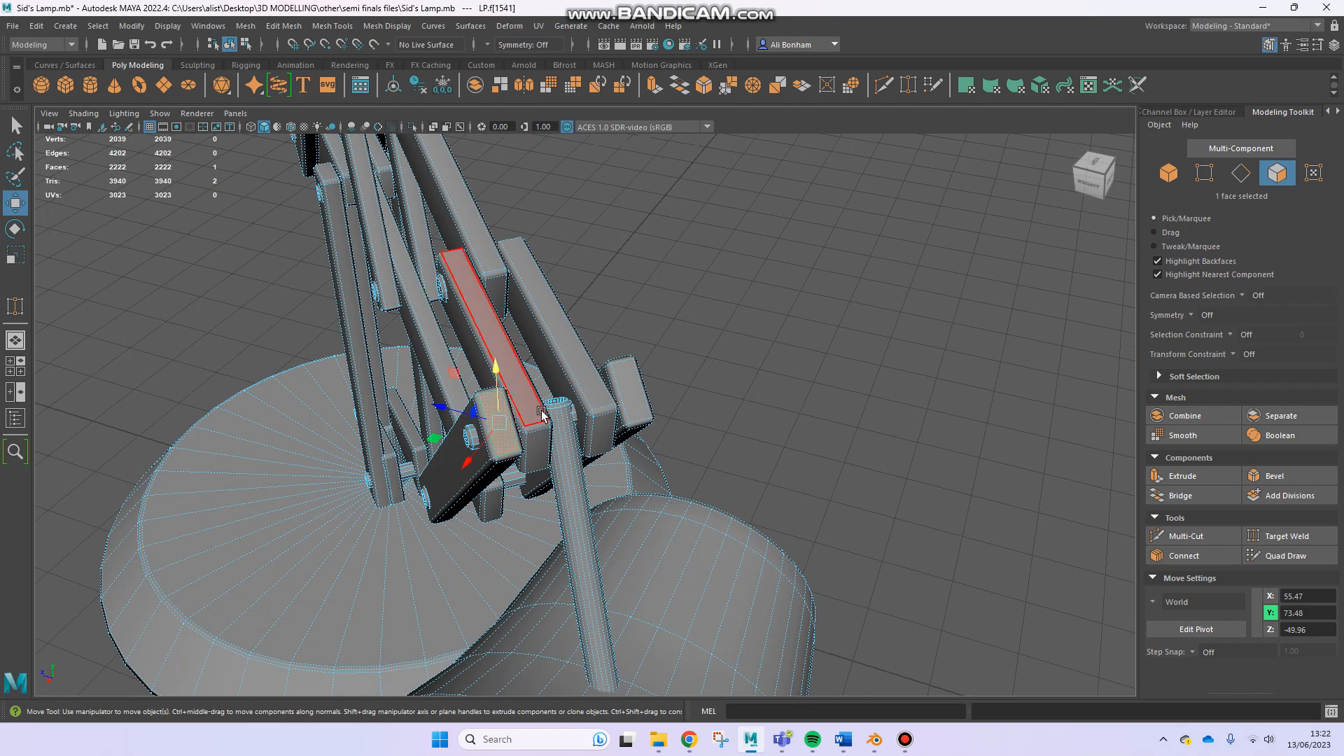
pyautogui.click(627, 394)
# Examine the lower linkage where the uprights meet the base post and check the scene's object list
pyautogui.keyDown('alt'); pyautogui.moveTo(549, 435); pyautogui.dragTo(672, 451); pyautogui.keyUp('alt')
pyautogui.keyDown('alt'); pyautogui.moveTo(417, 529); pyautogui.dragTo(590, 292); pyautogui.keyUp('alt')
pyautogui.keyDown('alt'); pyautogui.moveTo(768, 280); pyautogui.dragTo(729, 337); pyautogui.keyUp('alt')
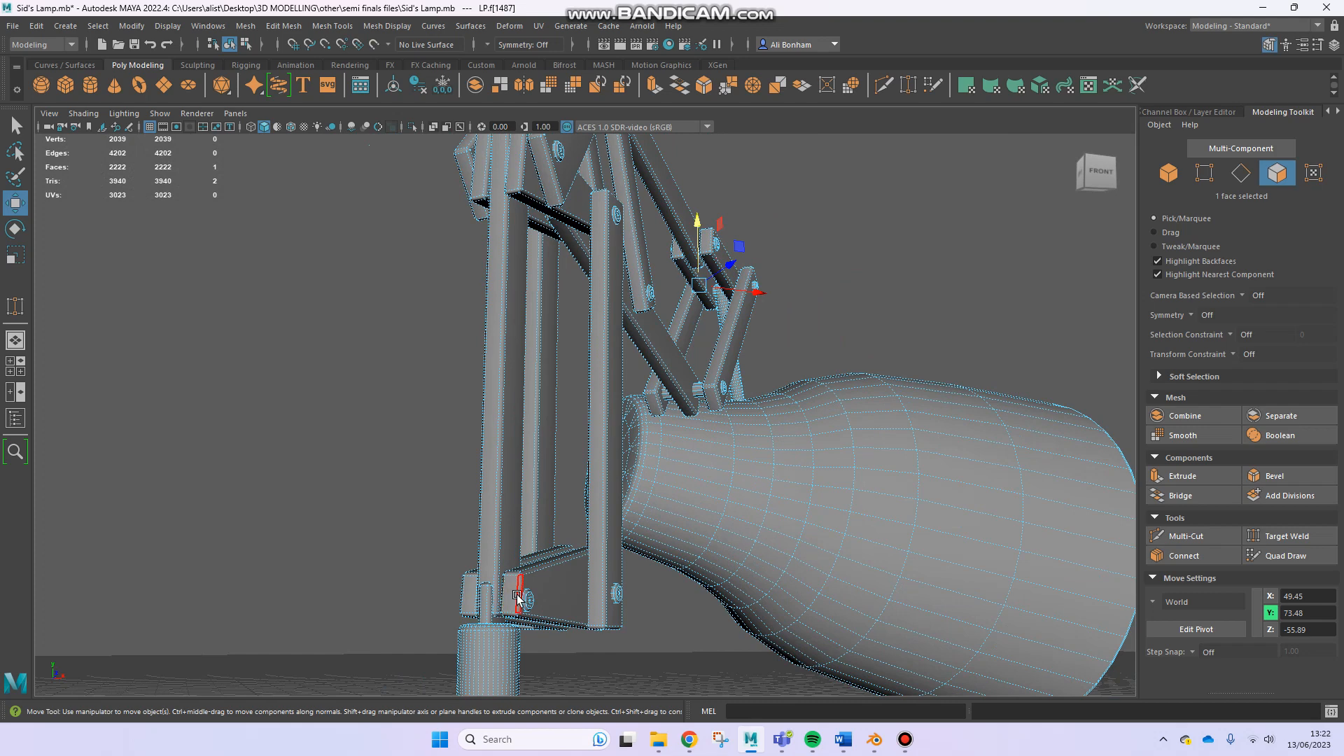
pyautogui.keyDown('alt'); pyautogui.moveTo(525, 602); pyautogui.dragTo(448, 513); pyautogui.keyUp('alt')
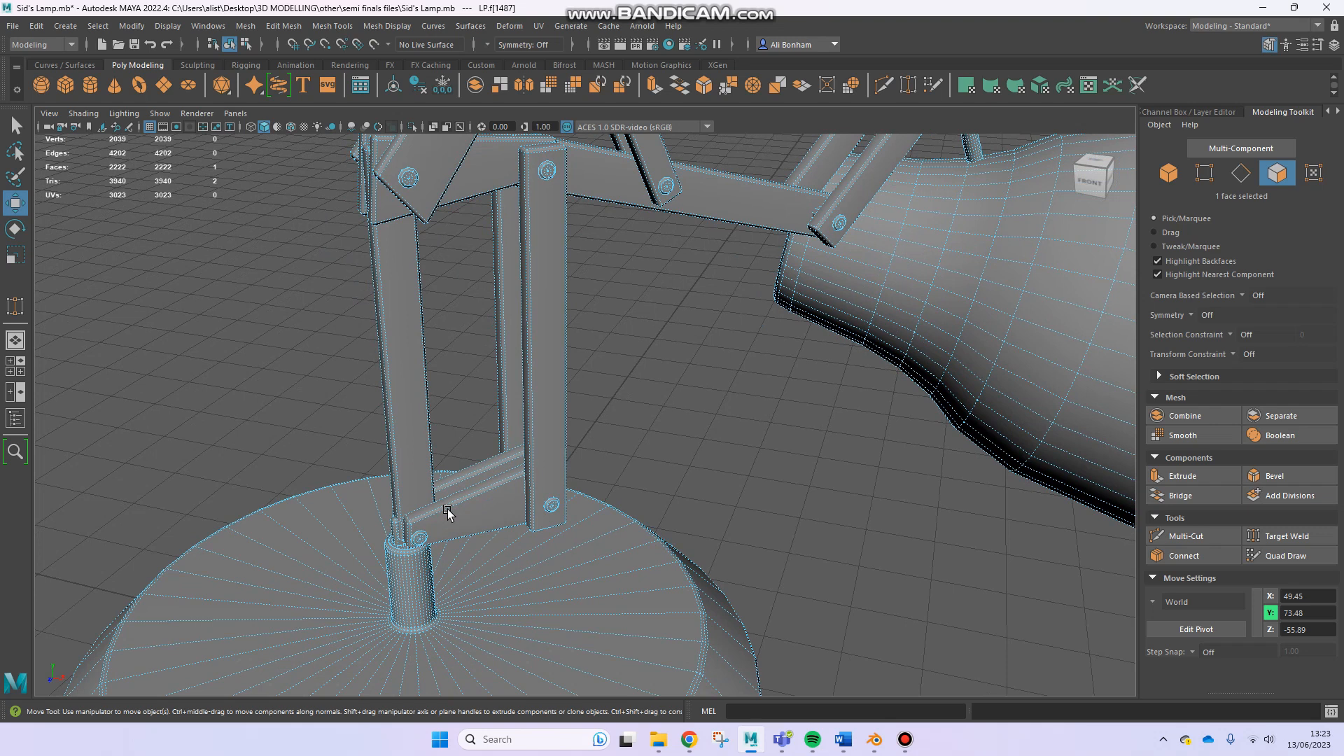
pyautogui.click(15, 418)
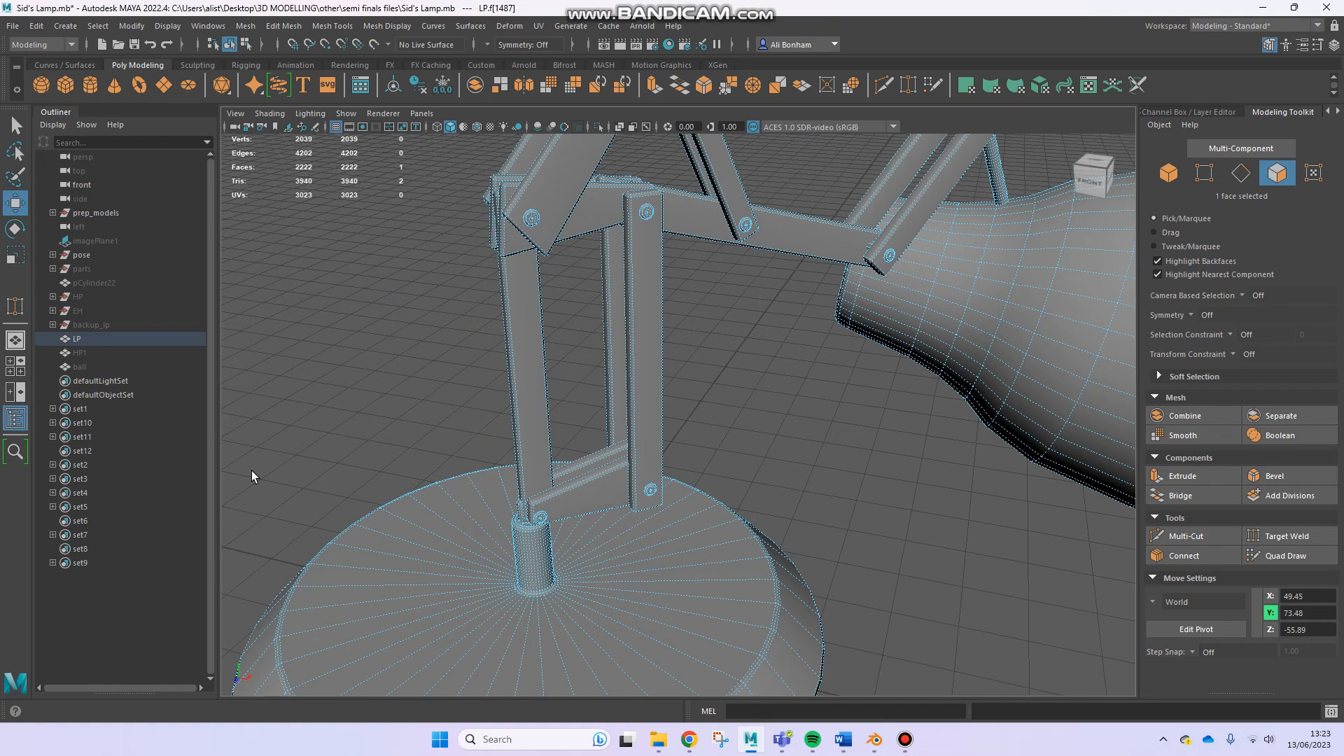
pyautogui.click(22, 418)
# Review the whole arm assembly between the base and the shade from the front and slightly above
pyautogui.keyDown('alt'); pyautogui.moveTo(535, 567); pyautogui.dragTo(578, 539); pyautogui.keyUp('alt')
pyautogui.keyDown('alt'); pyautogui.moveTo(576, 417); pyautogui.dragTo(570, 520, button='middle'); pyautogui.keyUp('alt')
pyautogui.keyDown('alt'); pyautogui.moveTo(588, 396); pyautogui.dragTo(514, 378); pyautogui.keyUp('alt')
pyautogui.keyDown('alt'); pyautogui.moveTo(617, 384); pyautogui.dragTo(551, 371, button='right'); pyautogui.keyUp('alt')
pyautogui.keyDown('alt'); pyautogui.moveTo(551, 371); pyautogui.dragTo(580, 387); pyautogui.keyUp('alt')
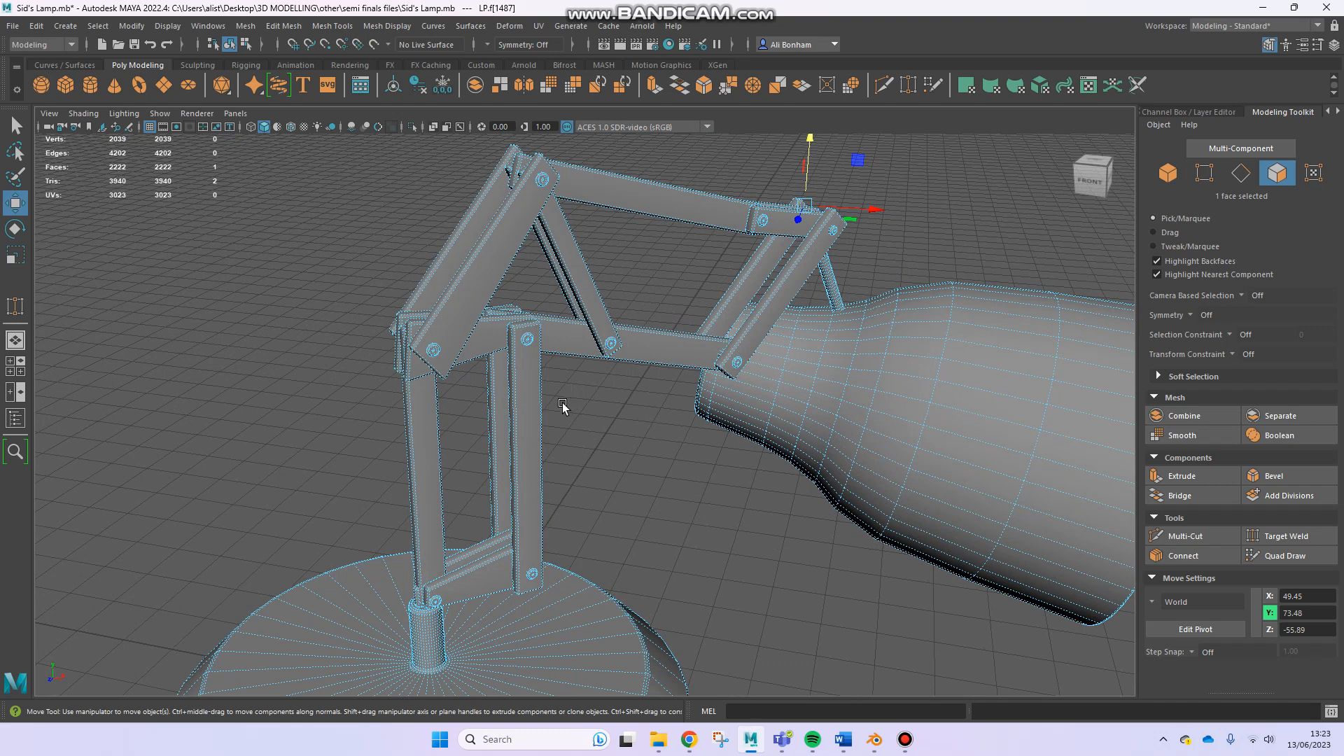
pyautogui.moveTo(582, 370)
pyautogui.keyDown('alt'); pyautogui.mouseDown()
pyautogui.moveTo(631, 400)
pyautogui.moveTo(560, 385)
pyautogui.moveTo(563, 399)
pyautogui.moveTo(557, 377)
pyautogui.mouseUp(); pyautogui.keyUp('alt')
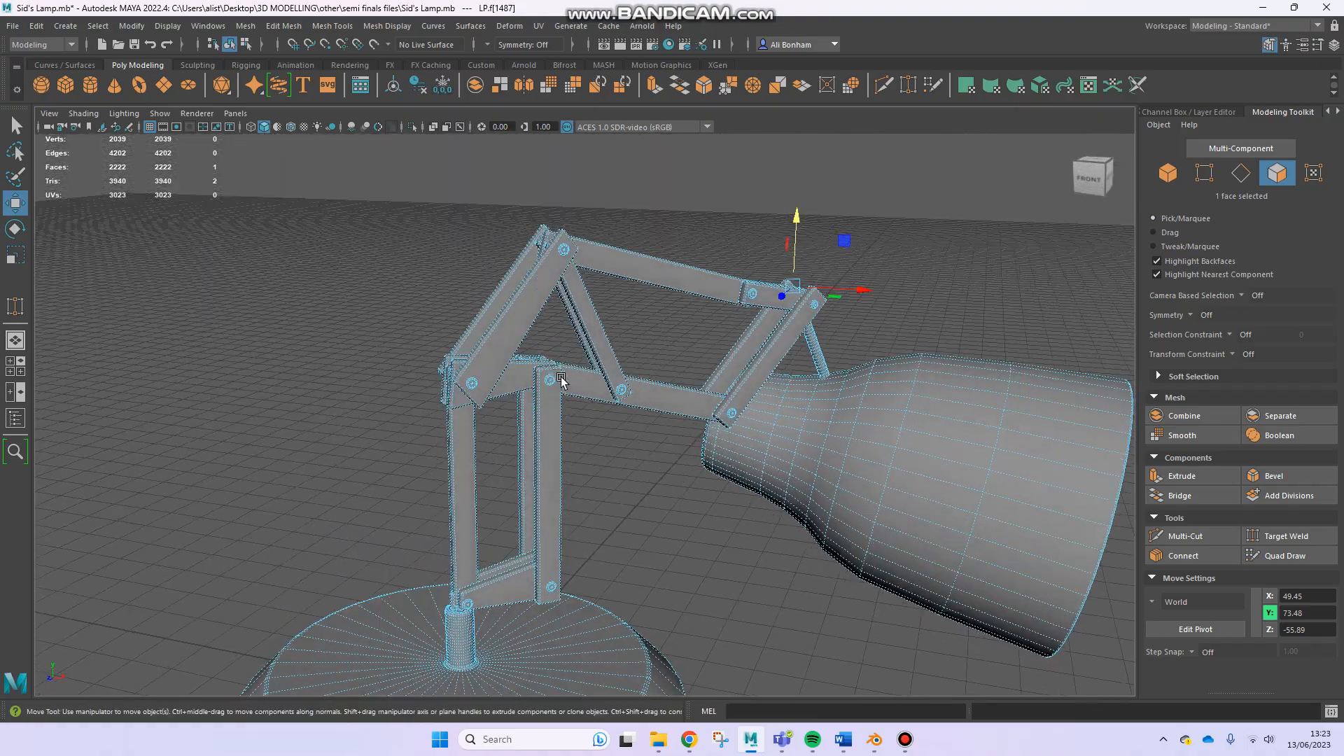
pyautogui.moveTo(593, 442)
pyautogui.keyDown('alt'); pyautogui.mouseDown()
pyautogui.moveTo(618, 468)
pyautogui.moveTo(591, 467)
pyautogui.mouseUp(); pyautogui.keyUp('alt')
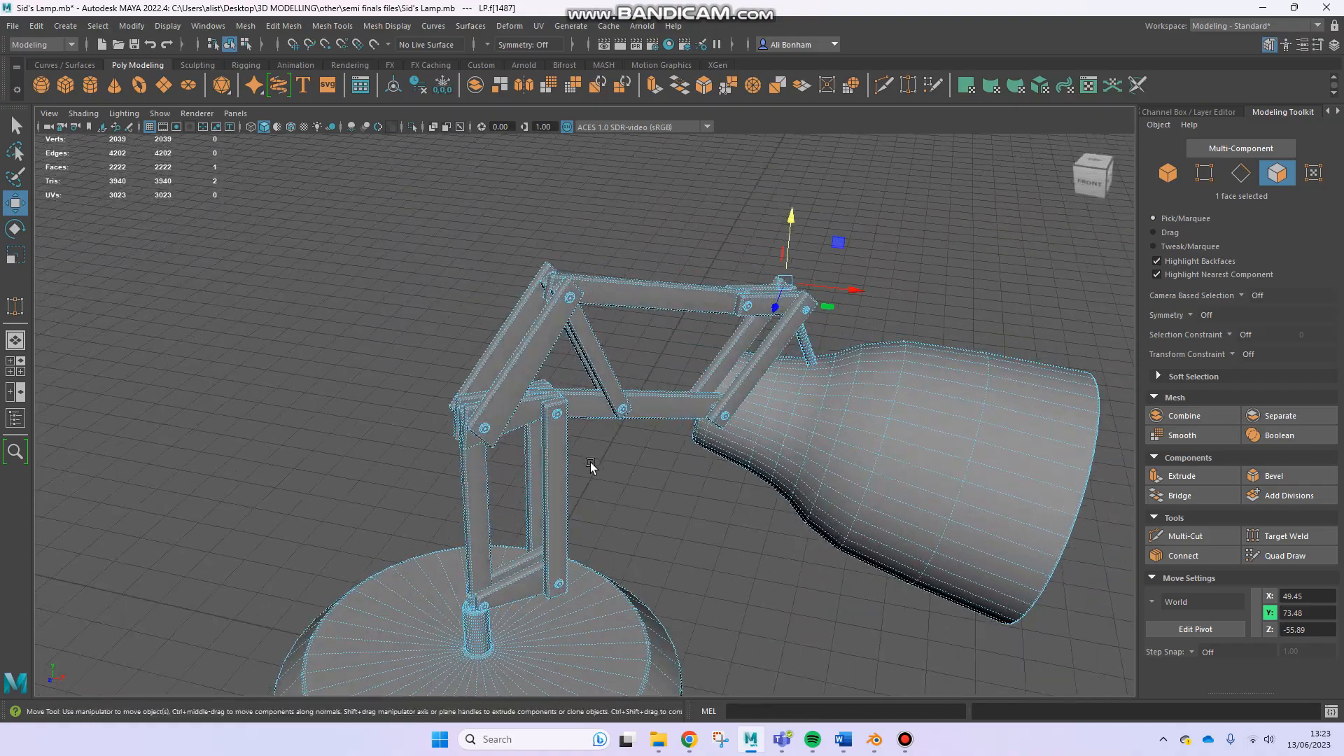
# Inspect the elbow joint up close, including the pivot bolt where the upper arm bar meets the short connecting bar
pyautogui.keyDown('alt'); pyautogui.moveTo(591, 468); pyautogui.dragTo(913, 506, button='right'); pyautogui.keyUp('alt')
pyautogui.moveTo(491, 458)
pyautogui.keyDown('alt'); pyautogui.mouseDown()
pyautogui.moveTo(581, 447)
pyautogui.moveTo(483, 450)
pyautogui.mouseUp(); pyautogui.keyUp('alt')
pyautogui.keyDown('alt'); pyautogui.moveTo(483, 450); pyautogui.dragTo(615, 528, button='right'); pyautogui.keyUp('alt')
pyautogui.keyDown('alt'); pyautogui.moveTo(525, 468); pyautogui.dragTo(651, 470, button='middle'); pyautogui.keyUp('alt')
pyautogui.keyDown('alt'); pyautogui.moveTo(650, 470); pyautogui.dragTo(546, 428); pyautogui.keyUp('alt')
pyautogui.keyDown('alt'); pyautogui.moveTo(599, 454); pyautogui.dragTo(585, 420, button='right'); pyautogui.keyUp('alt')
pyautogui.keyDown('alt'); pyautogui.moveTo(551, 404); pyautogui.dragTo(626, 419); pyautogui.keyUp('alt')
pyautogui.keyDown('alt'); pyautogui.moveTo(531, 396); pyautogui.dragTo(759, 435, button='right'); pyautogui.keyUp('alt')
pyautogui.keyDown('alt'); pyautogui.moveTo(758, 434); pyautogui.dragTo(570, 418); pyautogui.keyUp('alt')
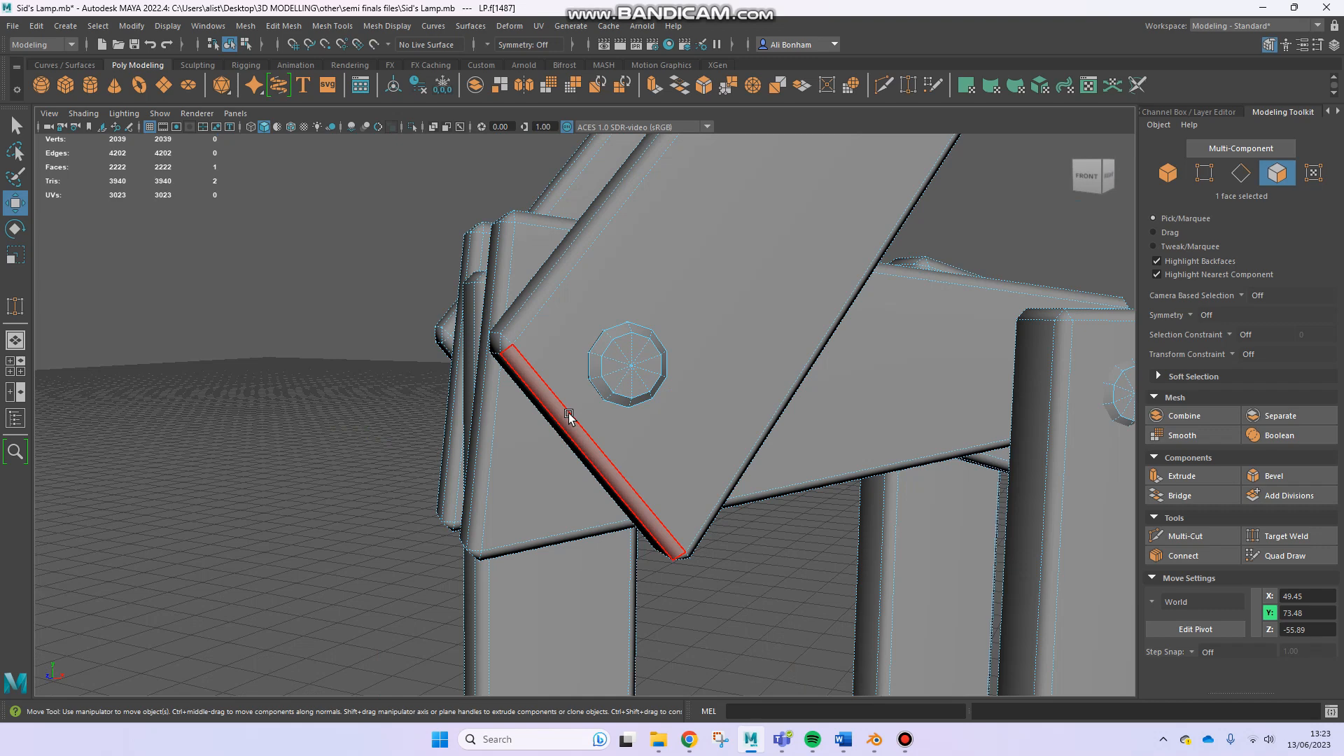
# Examine the arm's top joint, where the slanted bars, diagonal strut and upper long bar meet
pyautogui.keyDown('alt'); pyautogui.moveTo(842, 413); pyautogui.dragTo(678, 387, button='right'); pyautogui.keyUp('alt')
pyautogui.keyDown('alt'); pyautogui.moveTo(677, 387); pyautogui.dragTo(716, 421); pyautogui.keyUp('alt')
pyautogui.keyDown('alt'); pyautogui.moveTo(717, 421); pyautogui.dragTo(616, 362, button='middle'); pyautogui.keyUp('alt')
pyautogui.keyDown('alt'); pyautogui.moveTo(616, 363); pyautogui.dragTo(574, 359); pyautogui.keyUp('alt')
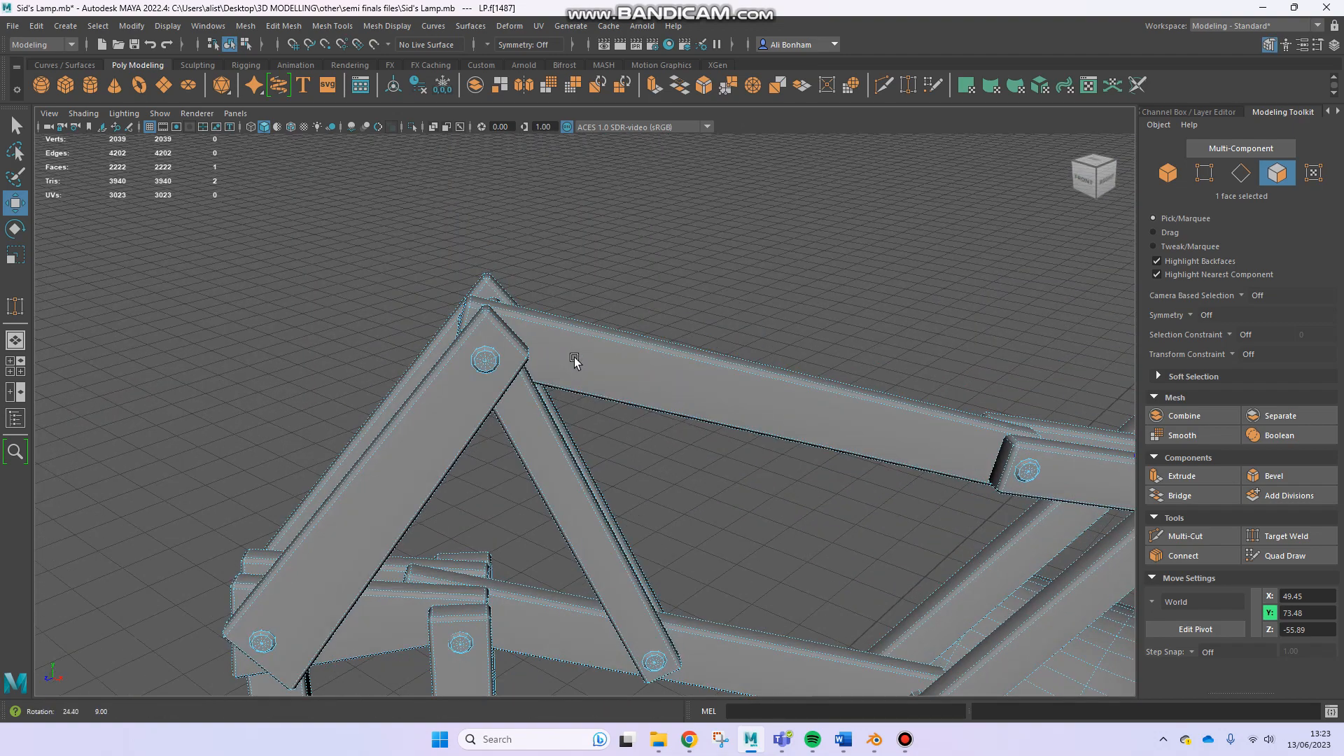
pyautogui.keyDown('alt'); pyautogui.moveTo(698, 365); pyautogui.dragTo(691, 364); pyautogui.keyUp('alt')
pyautogui.keyDown('alt'); pyautogui.moveTo(578, 401); pyautogui.dragTo(630, 410); pyautogui.keyUp('alt')
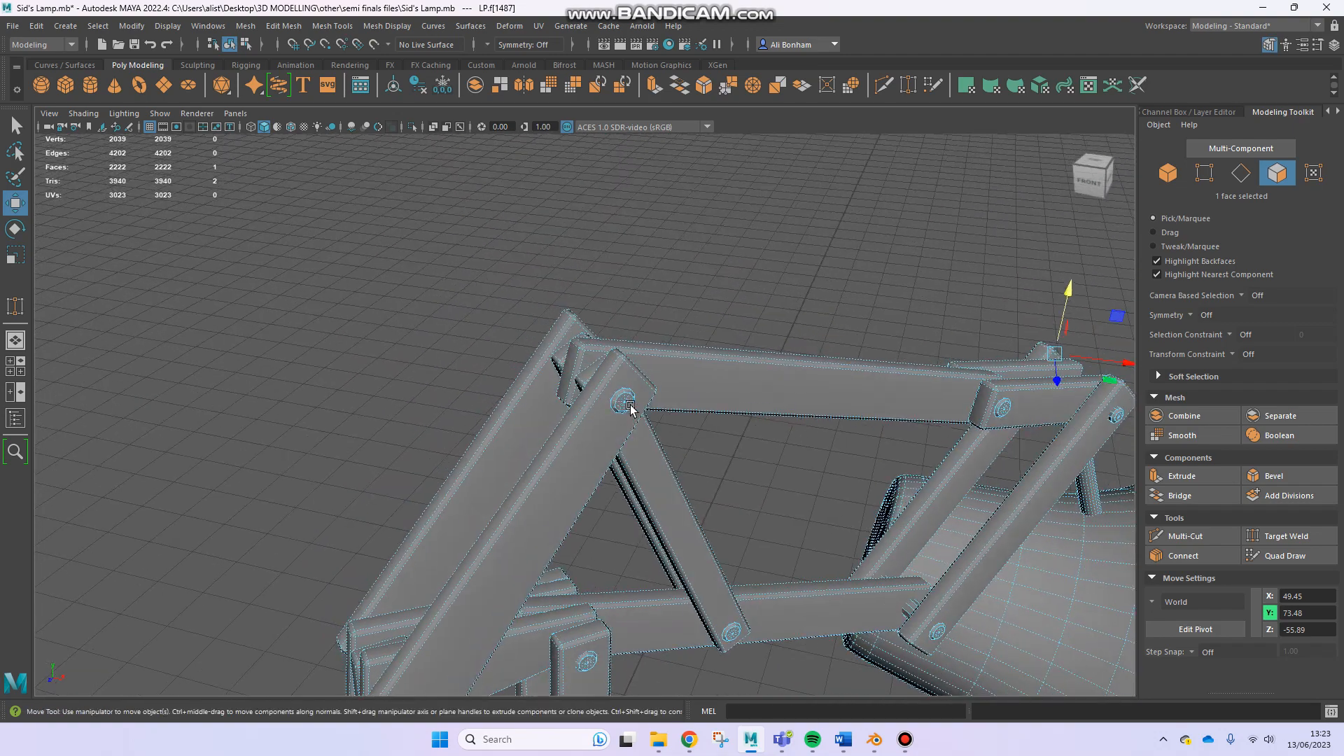
# Inspect the pivot bolt joining the diagonal strut to the lower long bar, plus the neighbouring elbow joints
pyautogui.keyDown('alt'); pyautogui.moveTo(657, 466); pyautogui.dragTo(627, 339); pyautogui.keyUp('alt')
pyautogui.keyDown('alt'); pyautogui.moveTo(627, 339); pyautogui.dragTo(899, 490, button='right'); pyautogui.keyUp('alt')
pyautogui.keyDown('alt'); pyautogui.moveTo(678, 351); pyautogui.dragTo(540, 375, button='middle'); pyautogui.keyUp('alt')
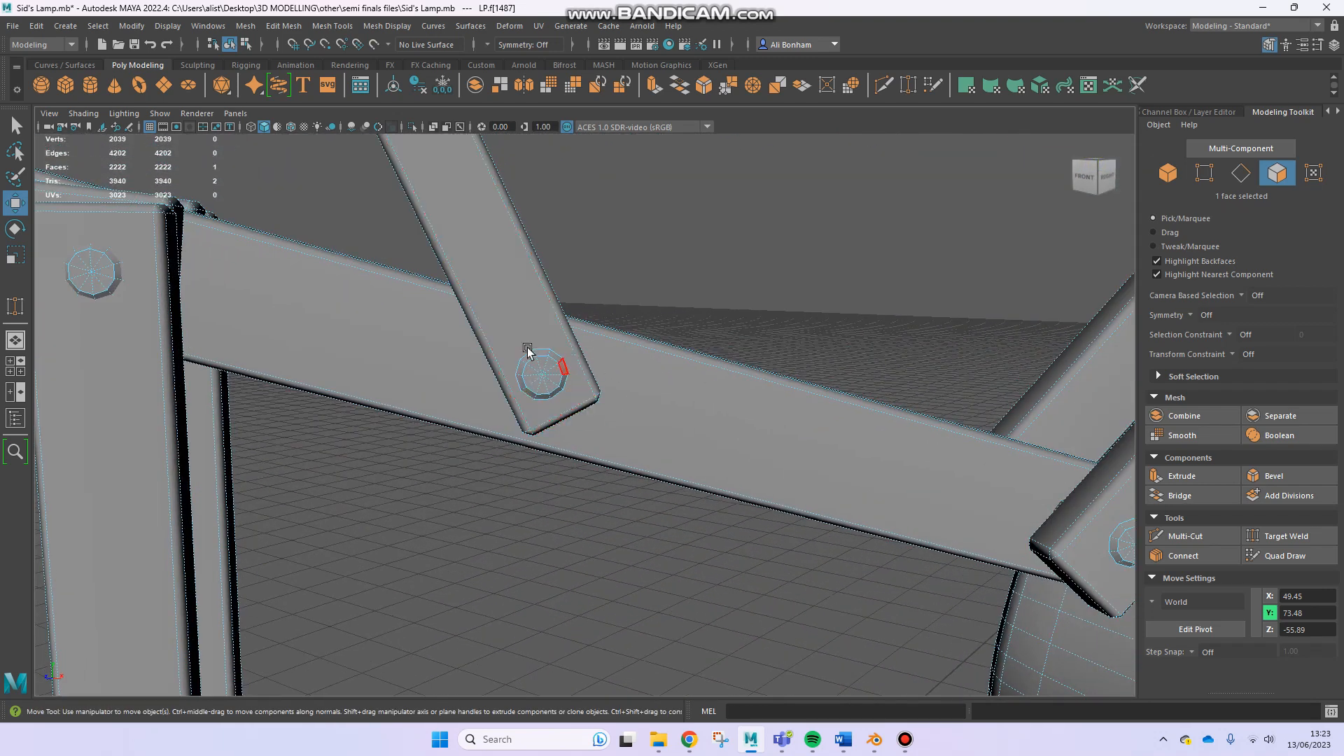
pyautogui.keyDown('alt'); pyautogui.moveTo(541, 387); pyautogui.dragTo(541, 372); pyautogui.keyUp('alt')
pyautogui.keyDown('alt'); pyautogui.moveTo(557, 382); pyautogui.dragTo(665, 418, button='right'); pyautogui.keyUp('alt')
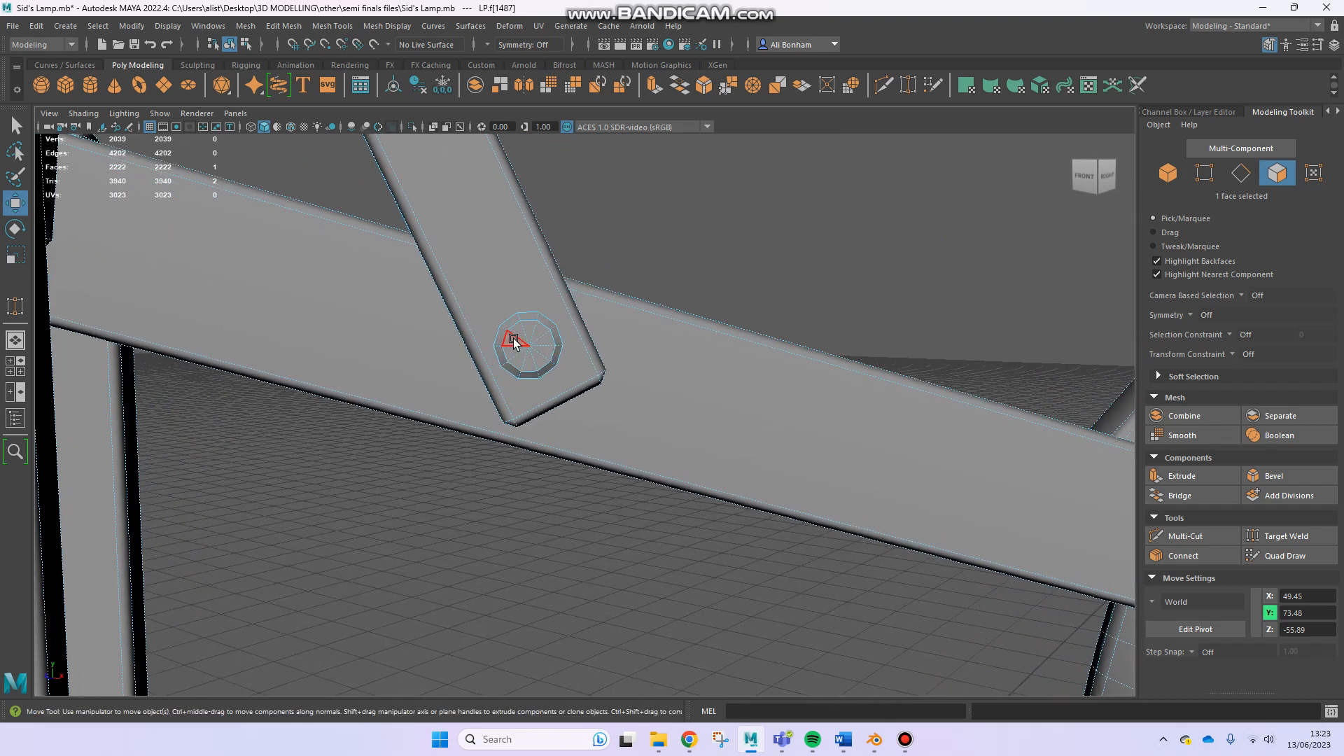
pyautogui.keyDown('alt'); pyautogui.moveTo(613, 383); pyautogui.dragTo(468, 322, button='right'); pyautogui.keyUp('alt')
pyautogui.keyDown('alt'); pyautogui.moveTo(468, 322); pyautogui.dragTo(327, 366); pyautogui.keyUp('alt')
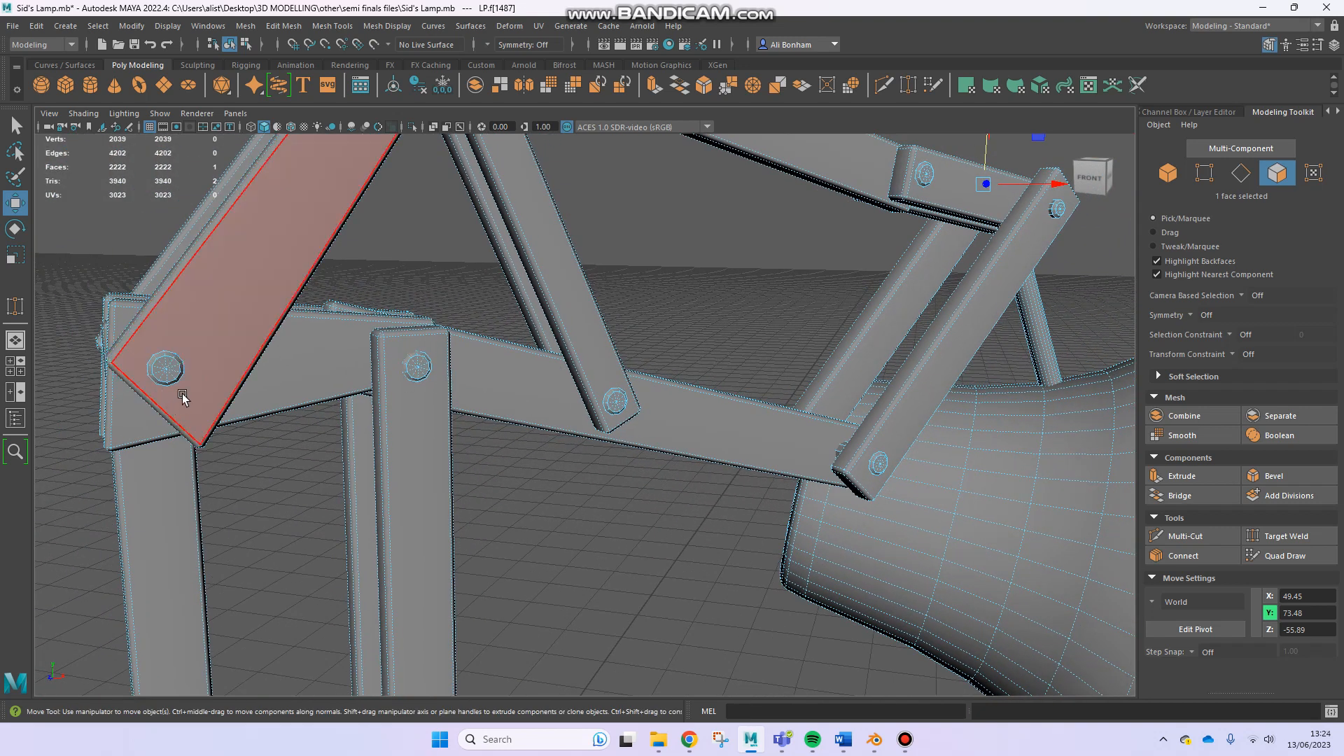
# Review the complete lamp from a distance, then compare its upper arm linkages closer up
pyautogui.keyDown('alt'); pyautogui.moveTo(511, 390); pyautogui.dragTo(593, 352); pyautogui.keyUp('alt')
pyautogui.scroll(-3, 598, 352)
pyautogui.scroll(-5, 448, 404)
pyautogui.scroll(-1, 593, 351)
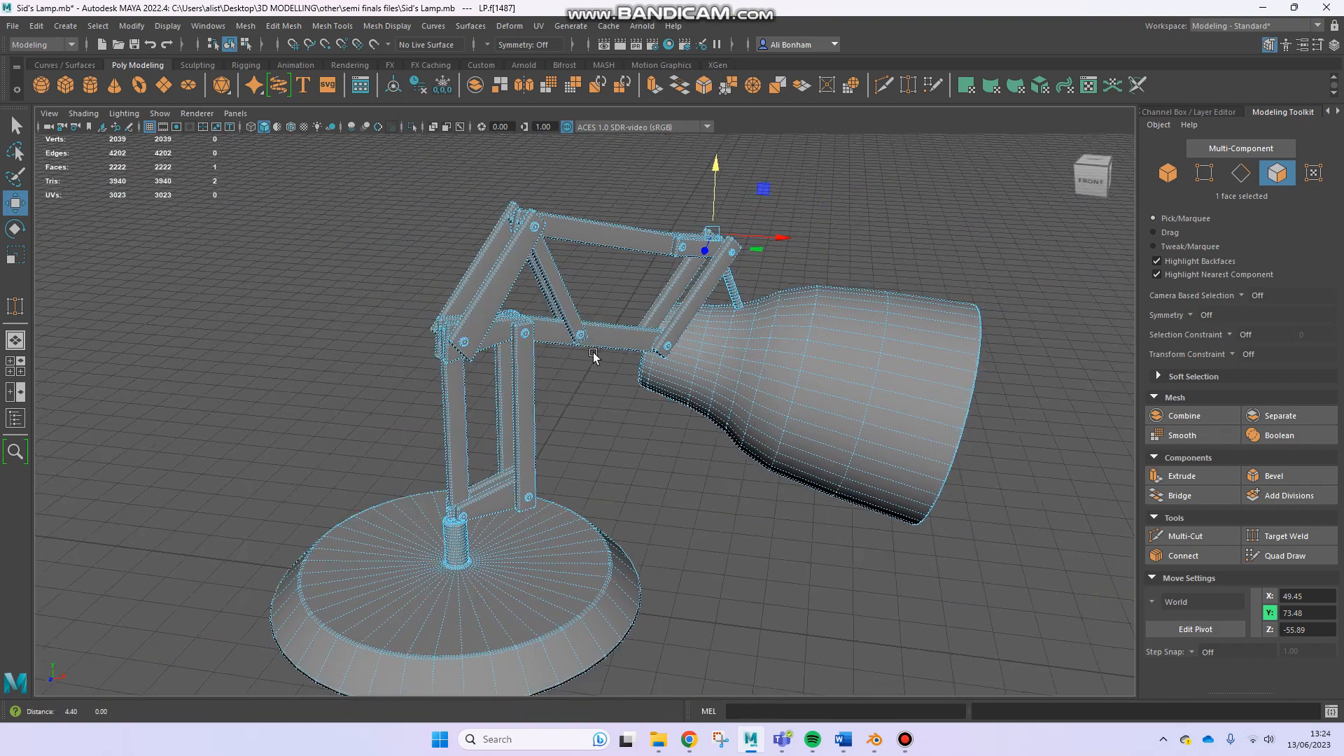
pyautogui.keyDown('alt'); pyautogui.moveTo(593, 352); pyautogui.dragTo(548, 320, button='middle'); pyautogui.keyUp('alt')
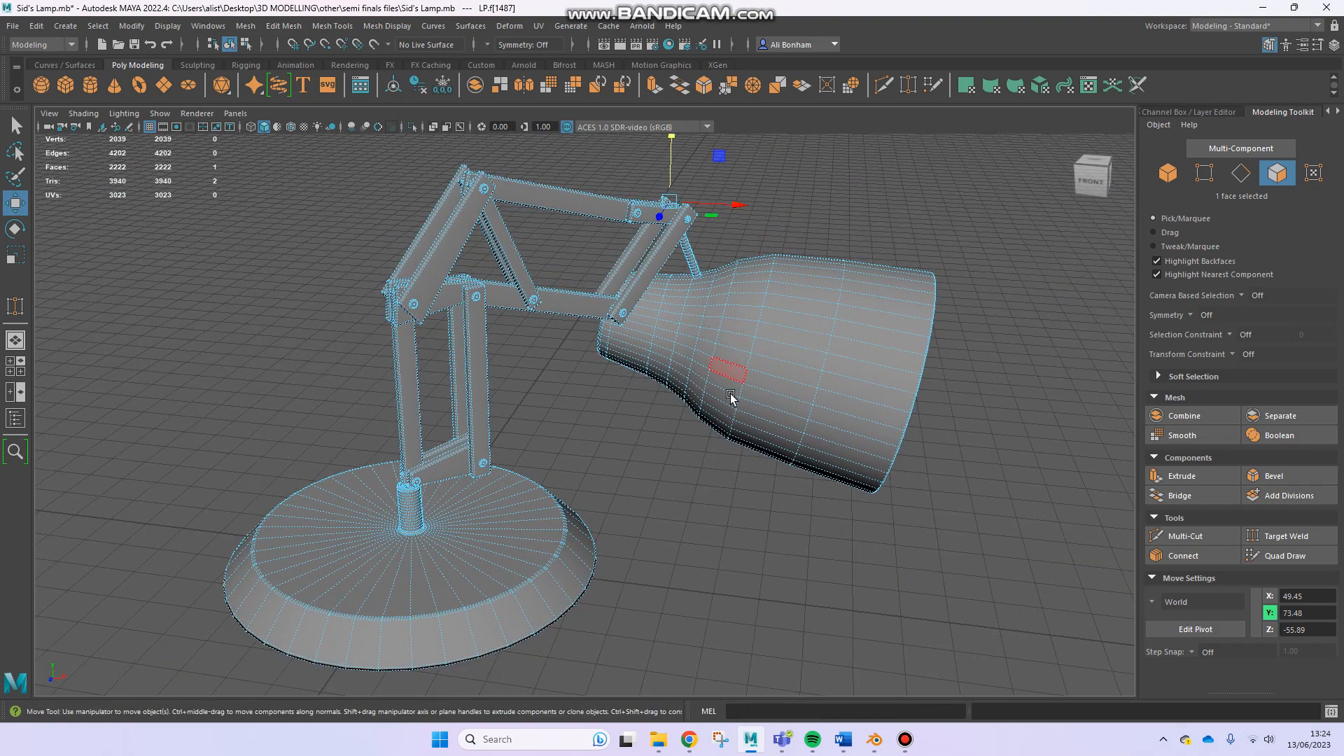
pyautogui.scroll(6, 602, 392)
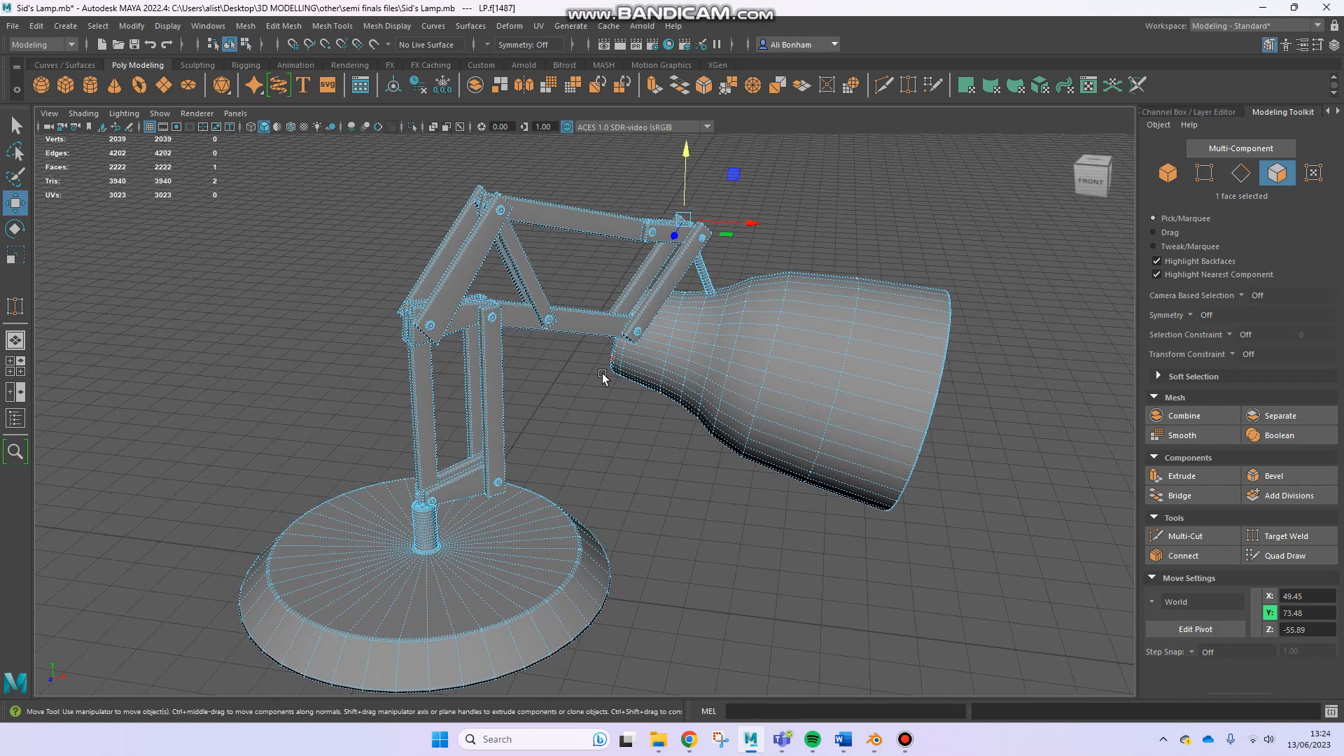
pyautogui.keyDown('alt'); pyautogui.moveTo(574, 410); pyautogui.dragTo(553, 426, button='middle'); pyautogui.keyUp('alt')
pyautogui.keyDown('alt'); pyautogui.moveTo(534, 422); pyautogui.dragTo(649, 420); pyautogui.keyUp('alt')
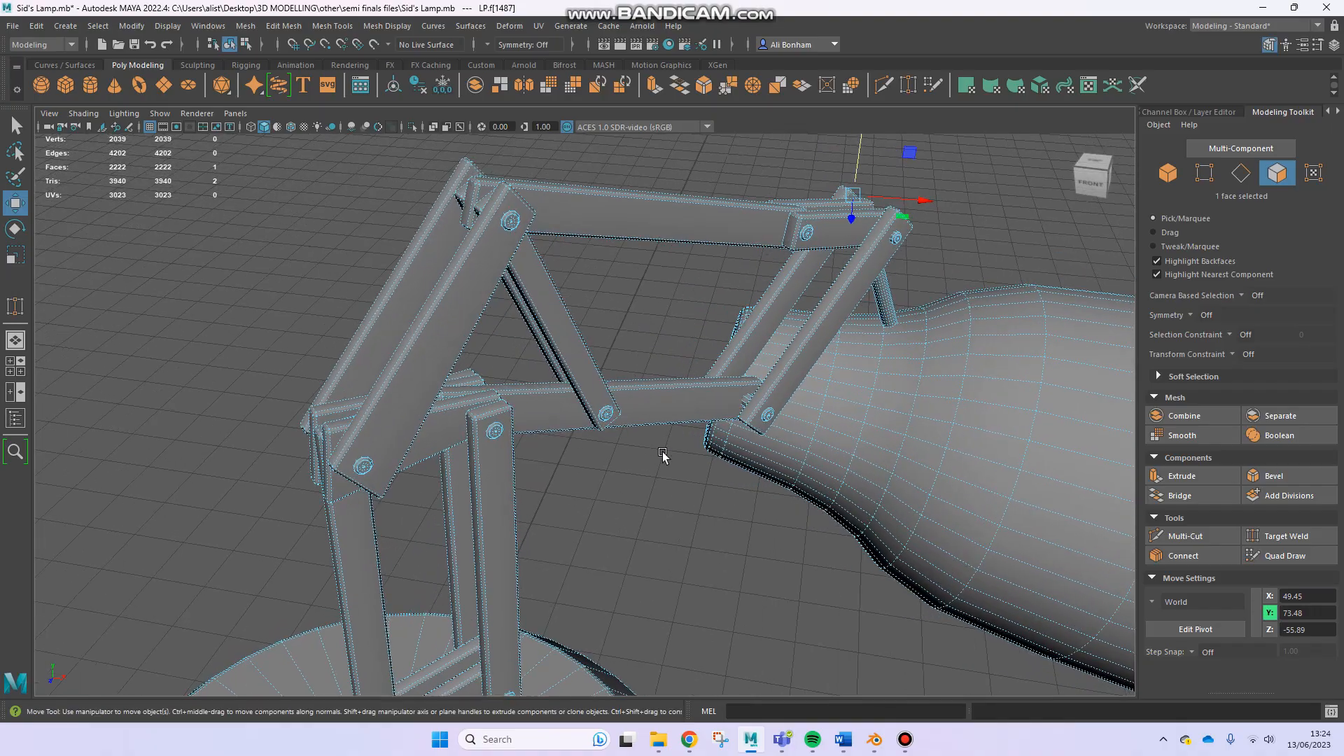
# Examine the upper arm from below and from behind, checking the spacing between its parallel bars at the elbow
pyautogui.scroll(4, 555, 309)
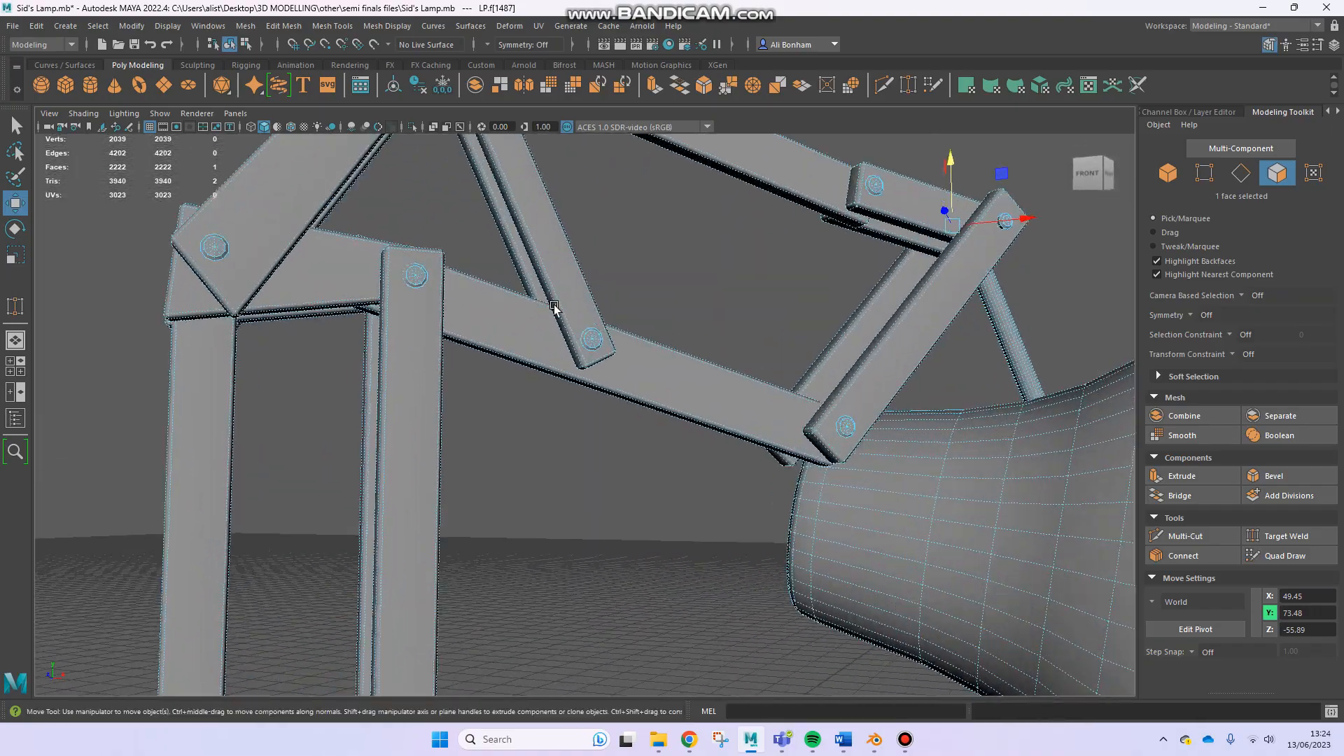
pyautogui.keyDown('alt'); pyautogui.moveTo(555, 309); pyautogui.dragTo(678, 398); pyautogui.keyUp('alt')
pyautogui.scroll(-7, 495, 423)
pyautogui.keyDown('alt'); pyautogui.moveTo(495, 423); pyautogui.dragTo(349, 387); pyautogui.keyUp('alt')
pyautogui.keyDown('alt'); pyautogui.moveTo(525, 329); pyautogui.dragTo(546, 381); pyautogui.keyUp('alt')
pyautogui.keyDown('alt'); pyautogui.moveTo(546, 381); pyautogui.dragTo(782, 380, button='right'); pyautogui.keyUp('alt')
pyautogui.keyDown('alt'); pyautogui.moveTo(516, 319); pyautogui.dragTo(579, 441); pyautogui.keyUp('alt')
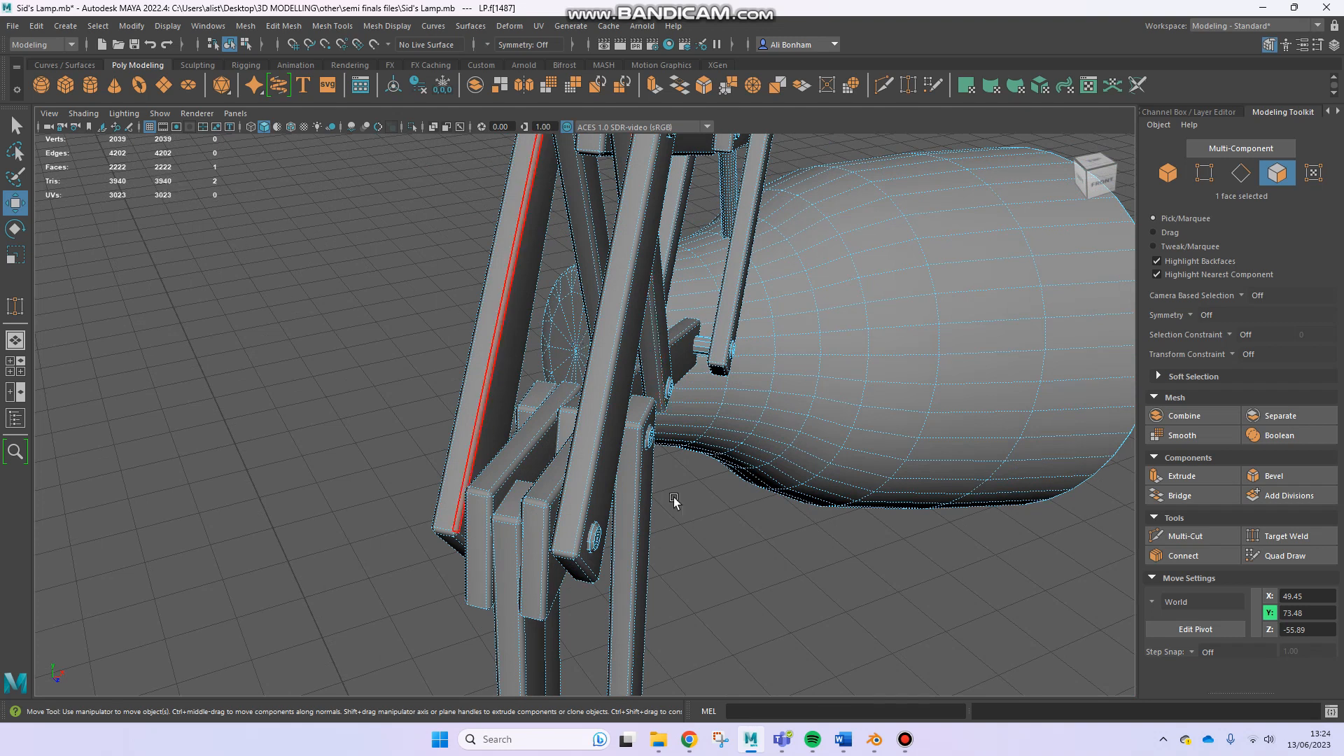
# Clear the face selection and inspect the arm's linkages around the elbow and the shade
pyautogui.click(128, 269)
pyautogui.keyDown('alt'); pyautogui.moveTo(363, 217); pyautogui.dragTo(666, 379); pyautogui.keyUp('alt')
pyautogui.keyDown('alt'); pyautogui.moveTo(863, 386); pyautogui.dragTo(541, 356, button='right'); pyautogui.keyUp('alt')
pyautogui.keyDown('alt'); pyautogui.moveTo(541, 355); pyautogui.dragTo(385, 408); pyautogui.keyUp('alt')
pyautogui.keyDown('alt'); pyautogui.moveTo(645, 415); pyautogui.dragTo(377, 408, button='middle'); pyautogui.keyUp('alt')
pyautogui.keyDown('alt'); pyautogui.moveTo(522, 412); pyautogui.dragTo(416, 382); pyautogui.keyUp('alt')
pyautogui.scroll(5, 522, 426)
pyautogui.keyDown('alt'); pyautogui.moveTo(348, 481); pyautogui.dragTo(548, 392); pyautogui.keyUp('alt')
pyautogui.scroll(5, 814, 401)
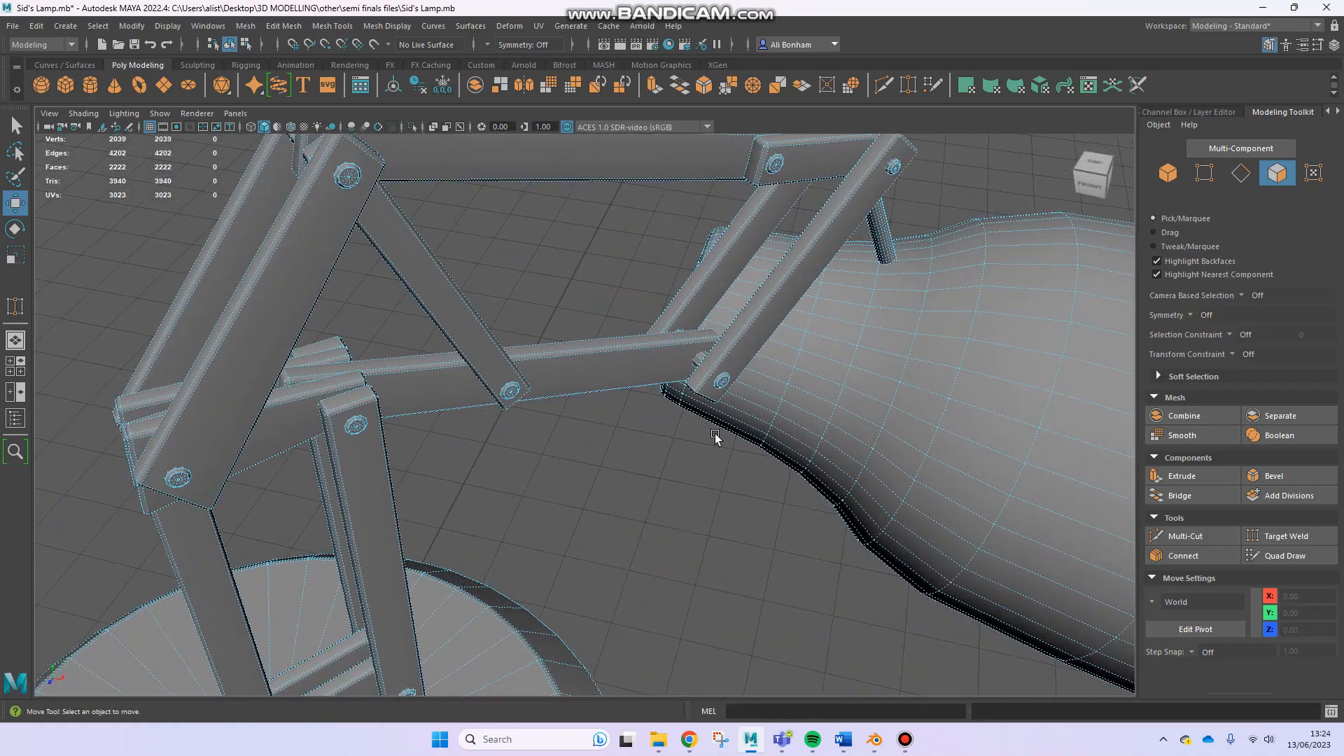
# Examine the upright bars and lower linkage down to the post on the lamp base
pyautogui.scroll(-5, 698, 418)
pyautogui.keyDown('alt'); pyautogui.moveTo(698, 419); pyautogui.dragTo(493, 466); pyautogui.keyUp('alt')
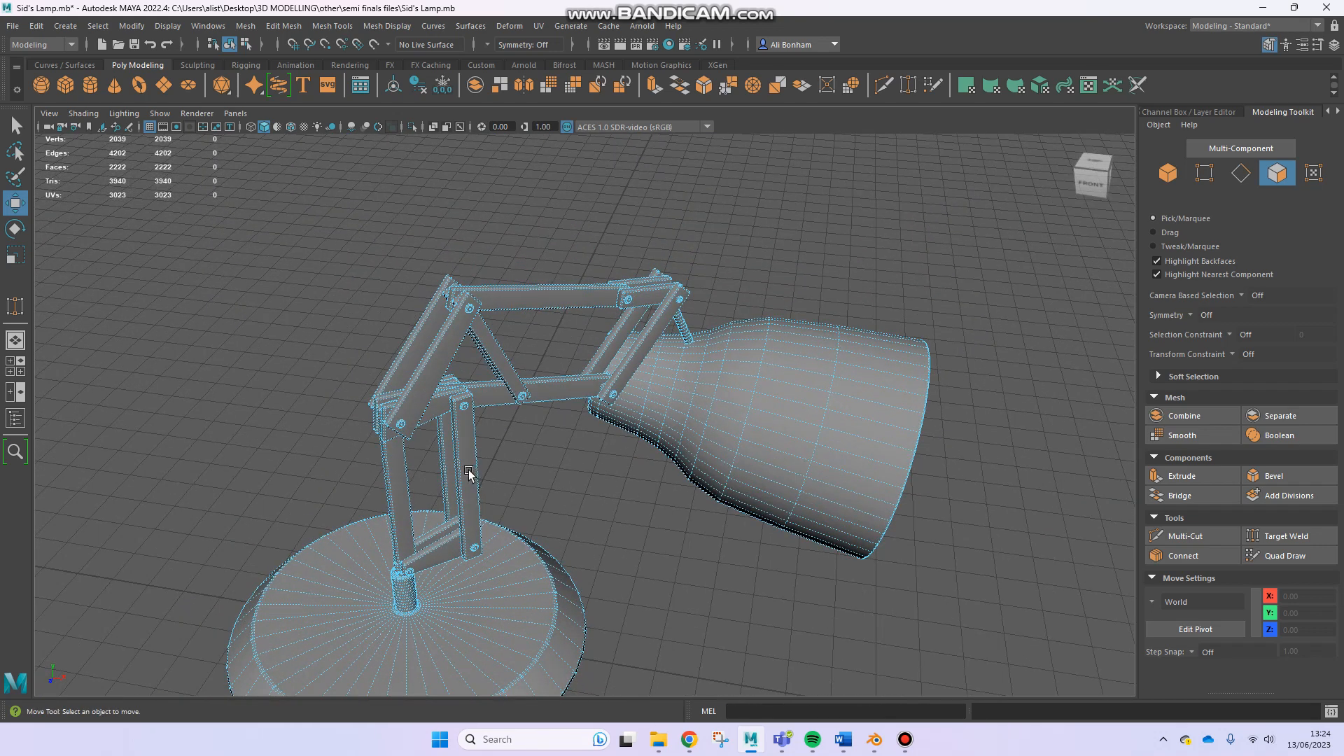
pyautogui.keyDown('alt'); pyautogui.moveTo(456, 465); pyautogui.dragTo(538, 370); pyautogui.keyUp('alt')
pyautogui.keyDown('alt'); pyautogui.moveTo(538, 370); pyautogui.dragTo(947, 439, button='right'); pyautogui.keyUp('alt')
pyautogui.keyDown('alt'); pyautogui.moveTo(948, 440); pyautogui.dragTo(684, 368); pyautogui.keyUp('alt')
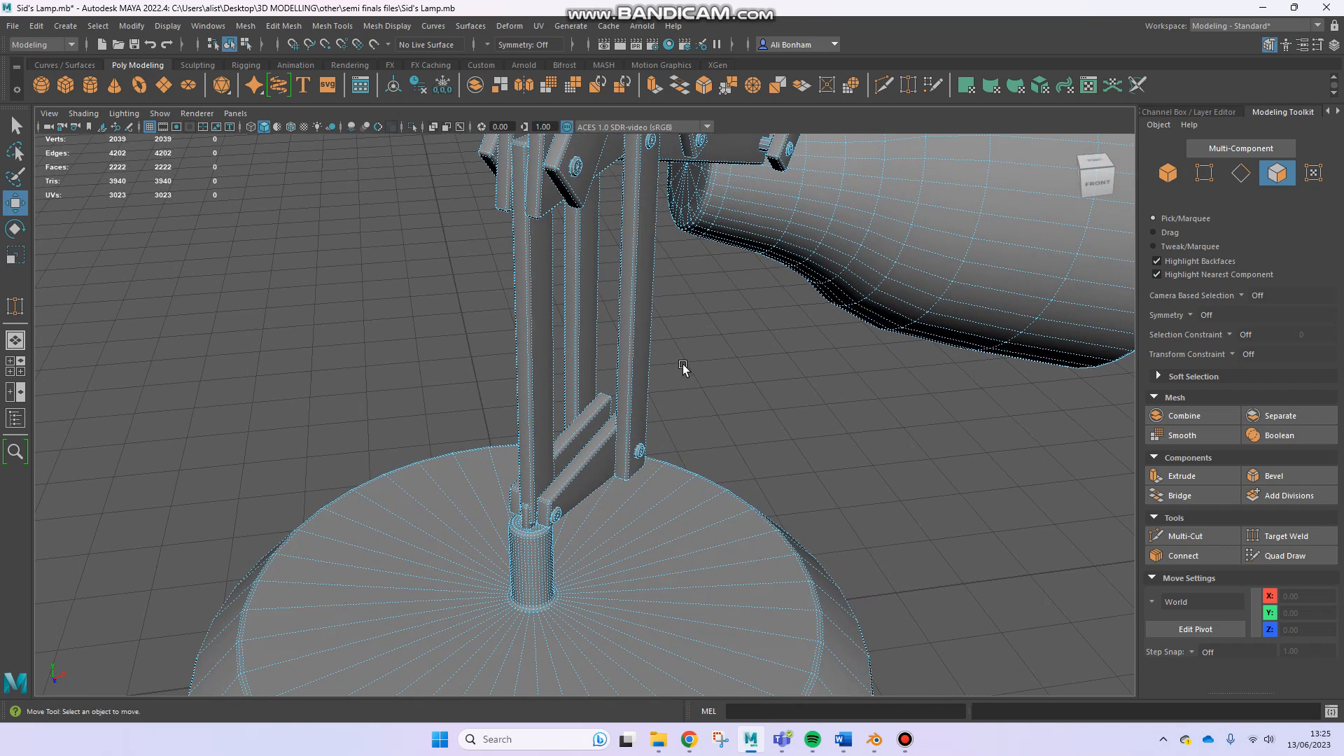
pyautogui.moveTo(910, 743)
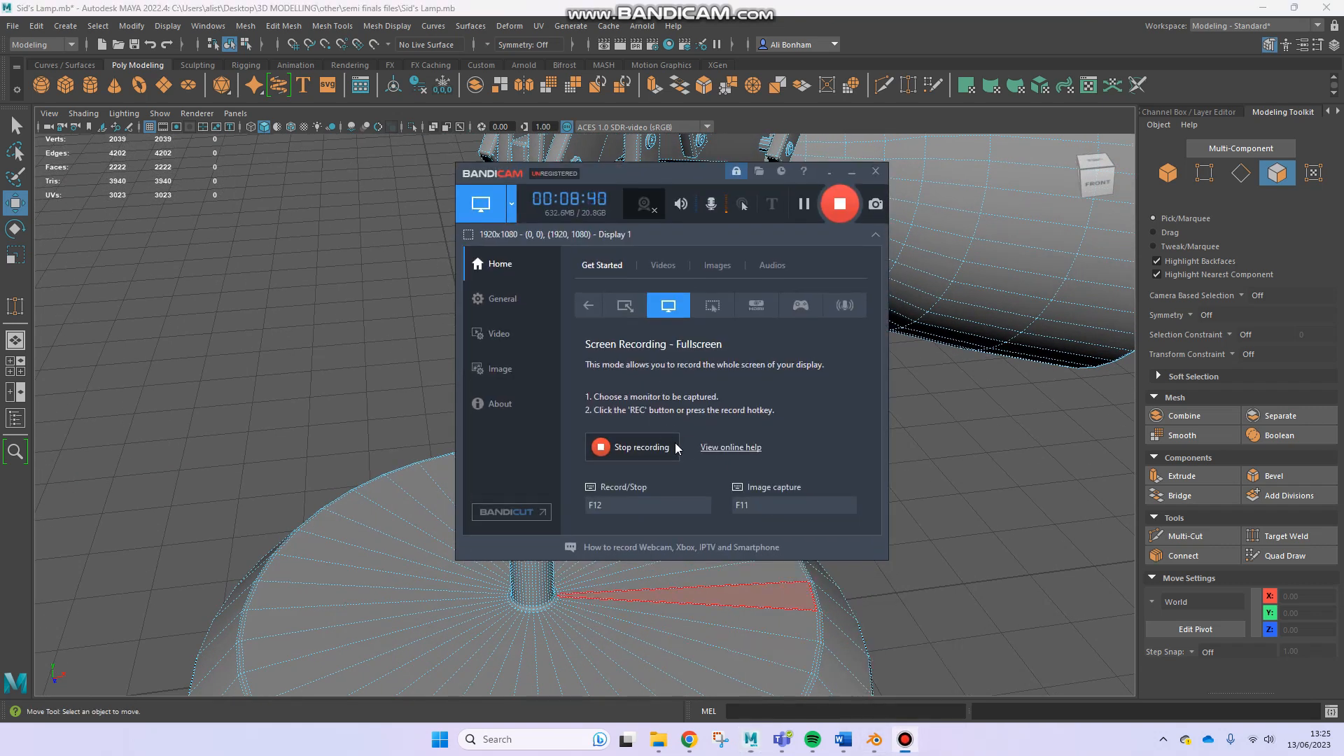
pyautogui.click(850, 173)
# Examine the shade's open rim and inner surface, then the edge layout of its closed rear cap
pyautogui.scroll(-5, 844, 225)
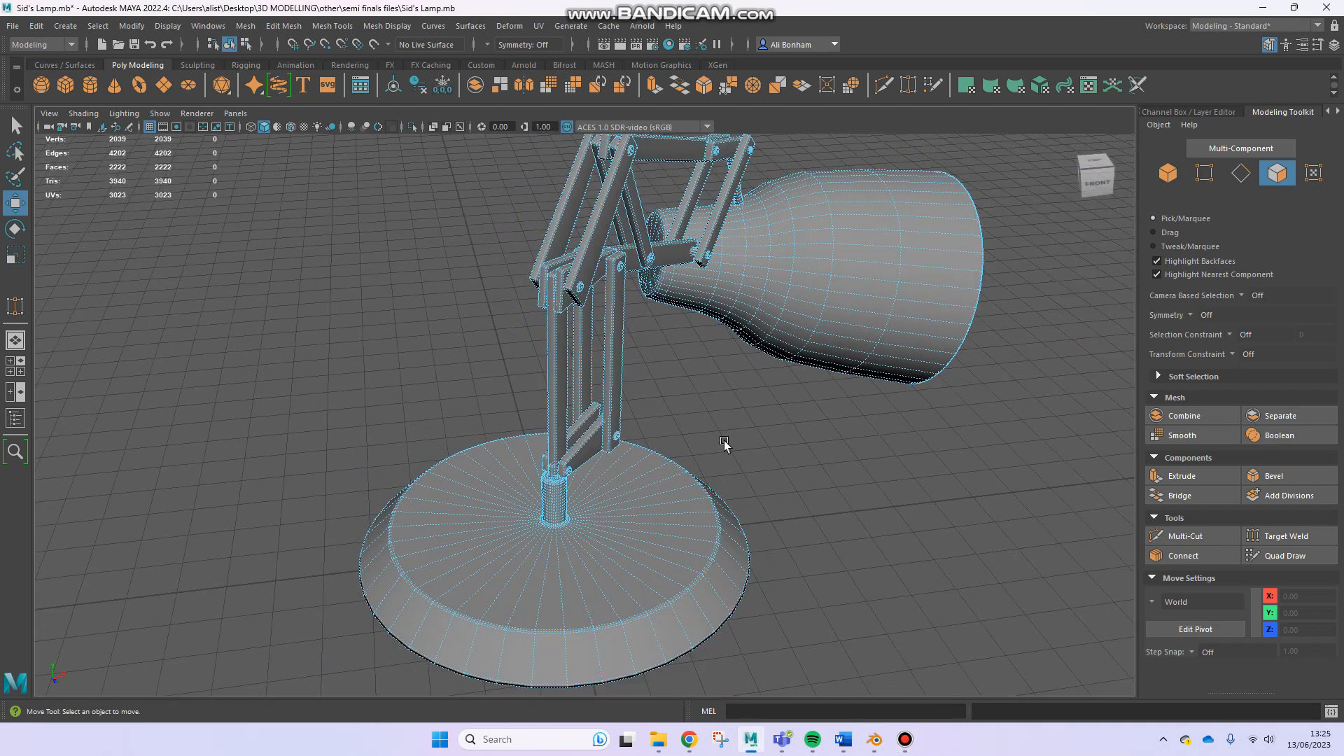
pyautogui.keyDown('alt'); pyautogui.moveTo(741, 437); pyautogui.dragTo(684, 486); pyautogui.keyUp('alt')
pyautogui.keyDown('alt'); pyautogui.moveTo(684, 486); pyautogui.dragTo(847, 541, button='right'); pyautogui.keyUp('alt')
pyautogui.keyDown('alt'); pyautogui.moveTo(847, 541); pyautogui.dragTo(711, 441); pyautogui.keyUp('alt')
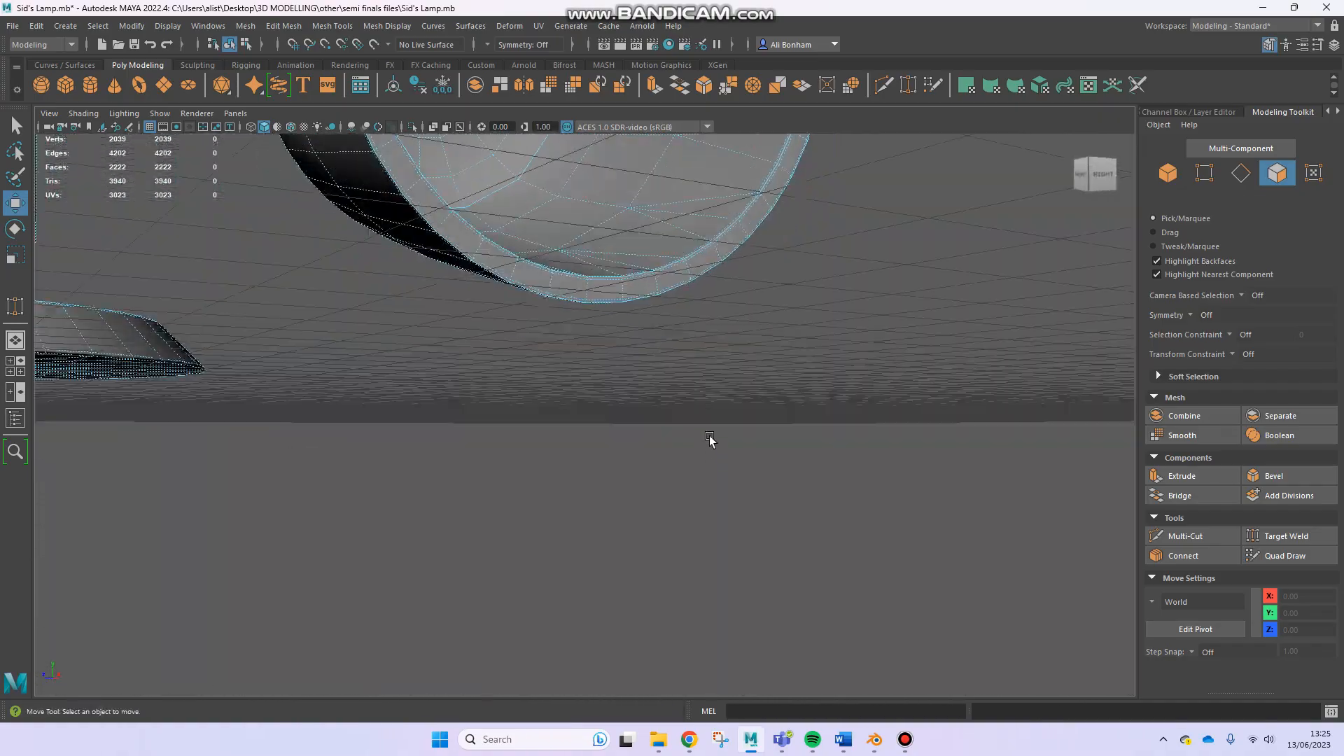
pyautogui.keyDown('alt'); pyautogui.moveTo(711, 441); pyautogui.dragTo(708, 614, button='middle'); pyautogui.keyUp('alt')
pyautogui.keyDown('alt'); pyautogui.moveTo(708, 614); pyautogui.dragTo(691, 424); pyautogui.keyUp('alt')
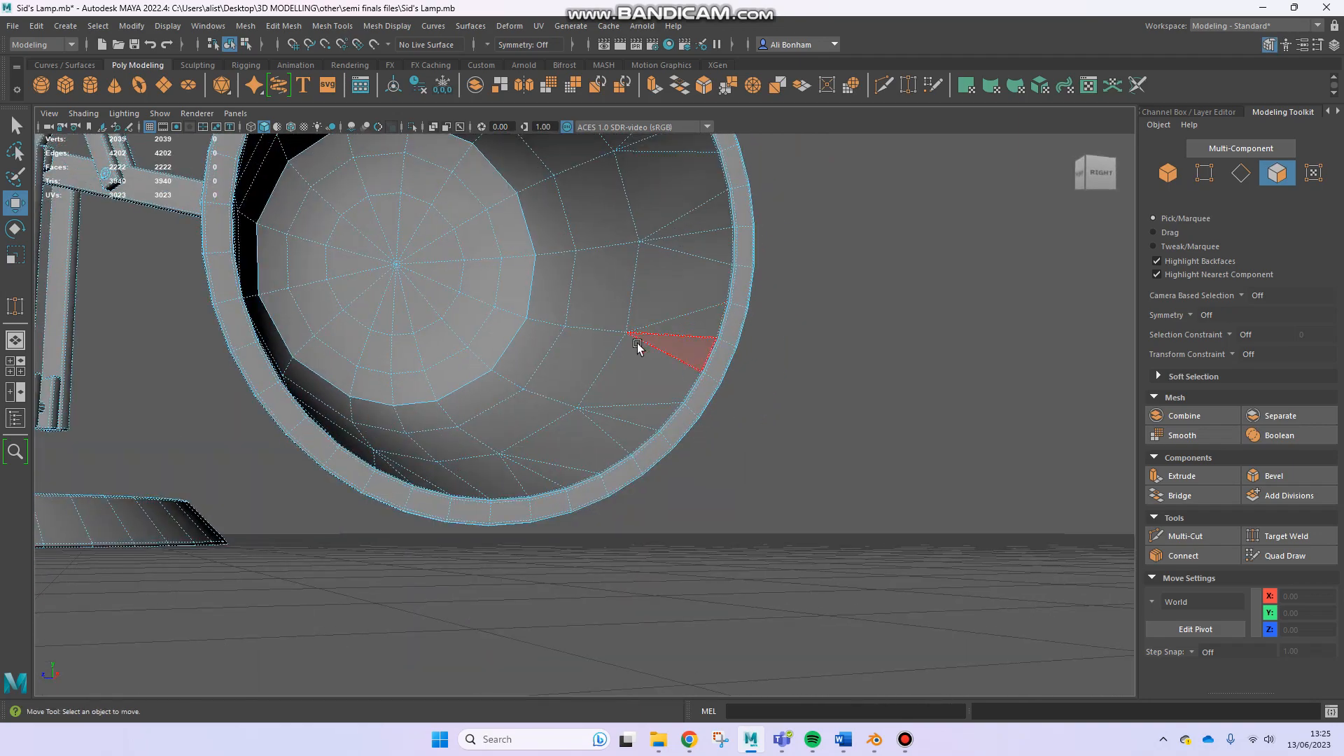
pyautogui.keyDown('alt'); pyautogui.moveTo(630, 345); pyautogui.dragTo(641, 419); pyautogui.keyUp('alt')
pyautogui.scroll(5, 419, 403)
pyautogui.keyDown('alt'); pyautogui.moveTo(641, 419); pyautogui.dragTo(525, 405, button='middle'); pyautogui.keyUp('alt')
pyautogui.keyDown('alt'); pyautogui.moveTo(525, 404); pyautogui.dragTo(899, 483, button='right'); pyautogui.keyUp('alt')
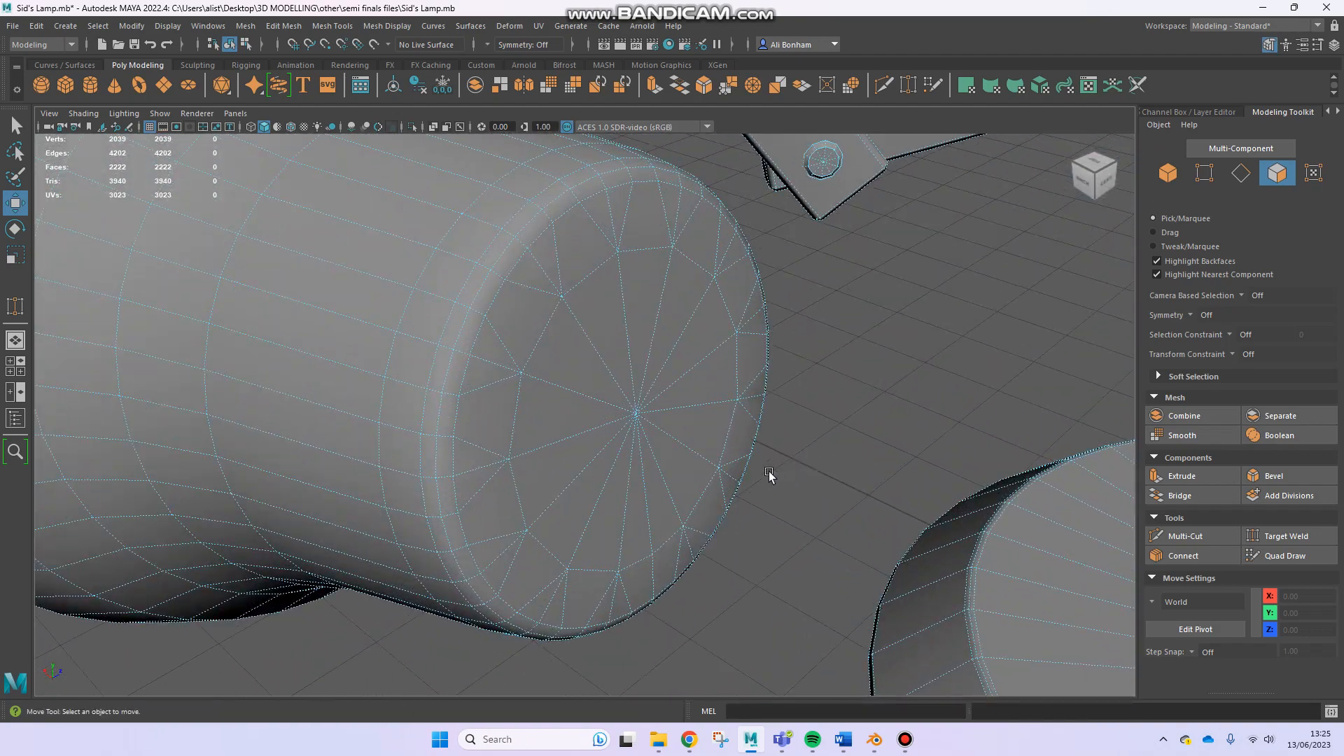
# Examine the complete lamp's wireframe from its side and toward the shade's open rim
pyautogui.keyDown('alt'); pyautogui.moveTo(719, 508); pyautogui.dragTo(99, 488, button='right'); pyautogui.keyUp('alt')
pyautogui.keyDown('alt'); pyautogui.moveTo(476, 483); pyautogui.dragTo(179, 476); pyautogui.keyUp('alt')
pyautogui.keyDown('alt'); pyautogui.moveTo(247, 504); pyautogui.dragTo(366, 458, button='middle'); pyautogui.keyUp('alt')
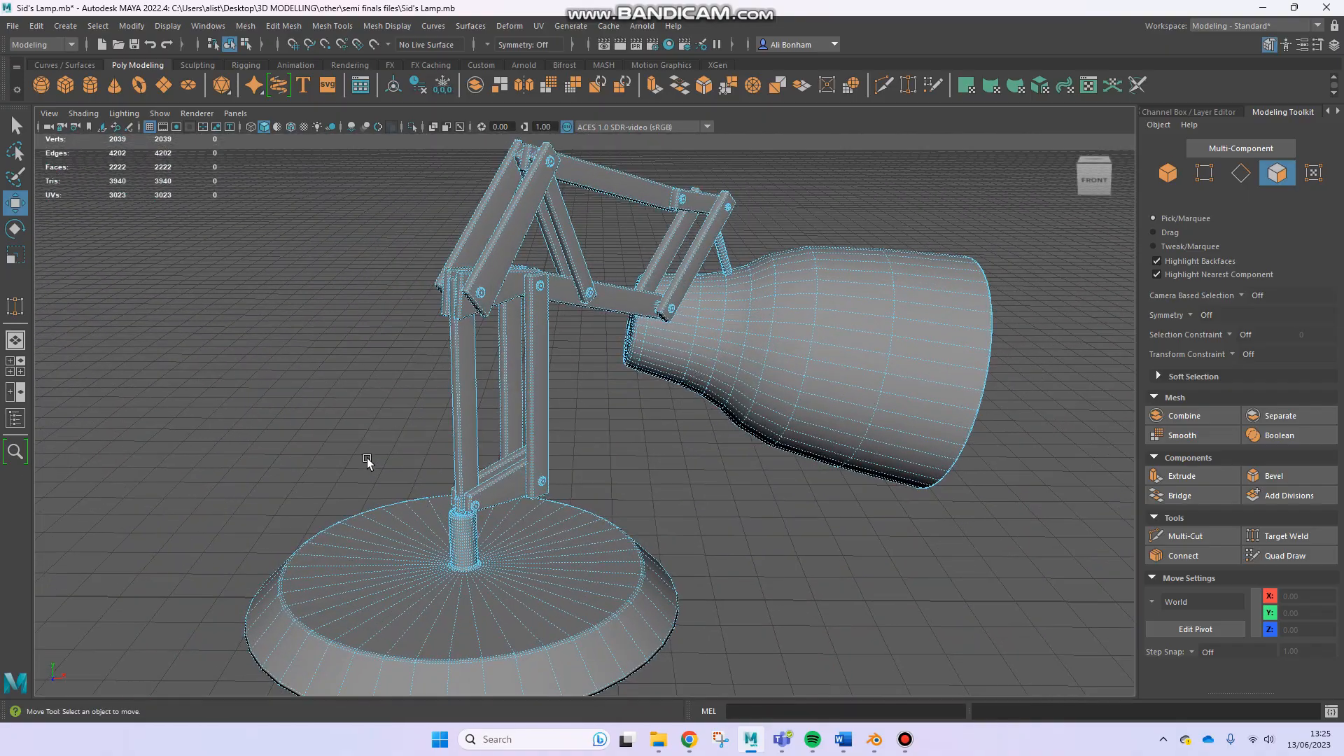
pyautogui.moveTo(599, 398)
pyautogui.keyDown('alt'); pyautogui.mouseDown()
pyautogui.moveTo(643, 383)
pyautogui.moveTo(619, 434)
pyautogui.moveTo(711, 370)
pyautogui.moveTo(579, 381)
pyautogui.moveTo(612, 418)
pyautogui.mouseUp(); pyautogui.keyUp('alt')
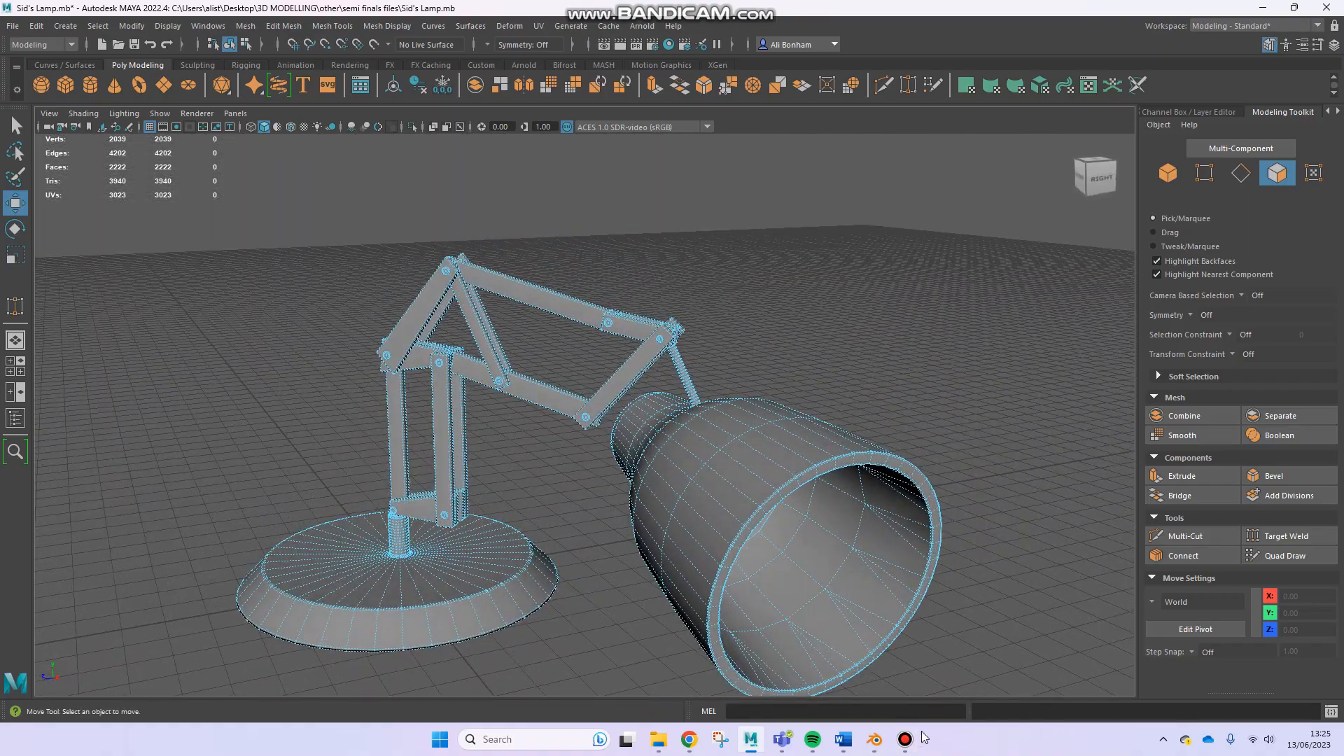
pyautogui.keyDown('alt'); pyautogui.moveTo(609, 549); pyautogui.dragTo(816, 490); pyautogui.keyUp('alt')
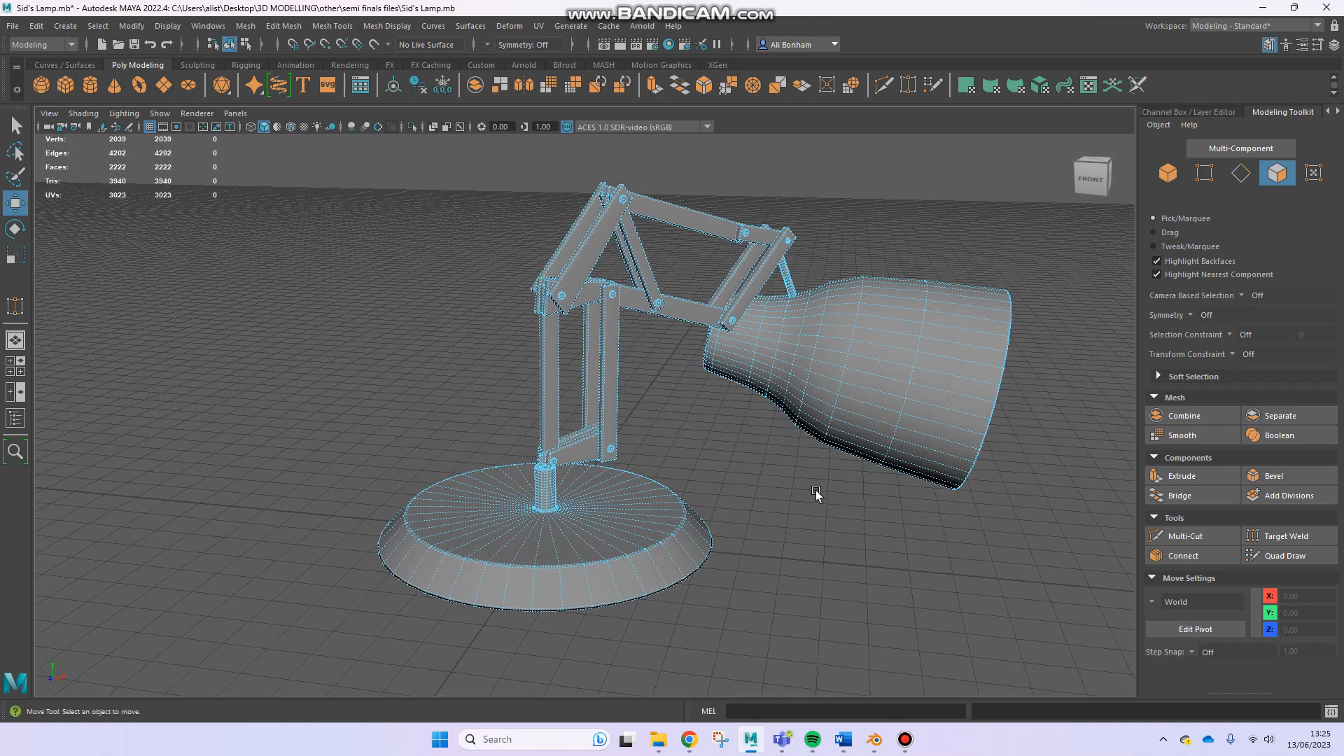
pyautogui.click(907, 746)
# Return to object mode and examine the lamp's shaded form from above, behind and the side
pyautogui.keyDown('alt'); pyautogui.moveTo(564, 441); pyautogui.dragTo(634, 359); pyautogui.keyUp('alt')
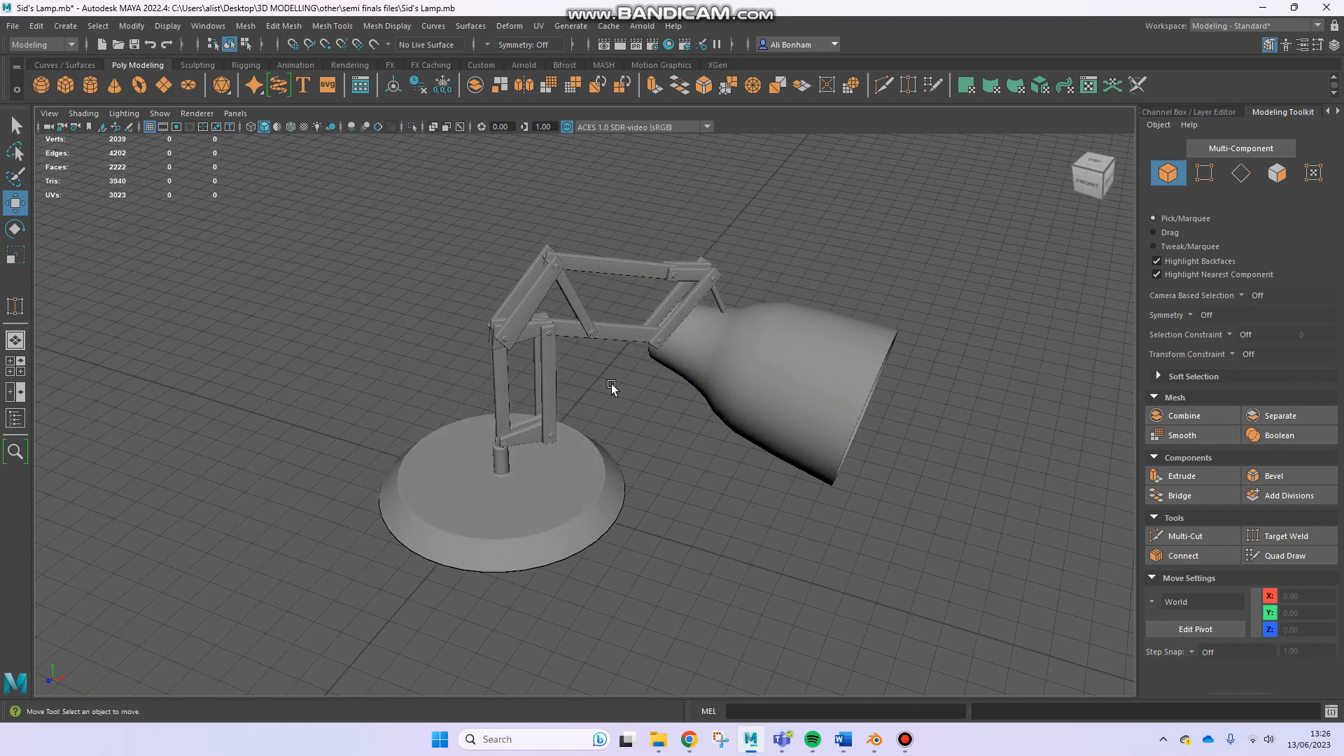
pyautogui.keyDown('alt'); pyautogui.moveTo(611, 384); pyautogui.dragTo(649, 404); pyautogui.keyUp('alt')
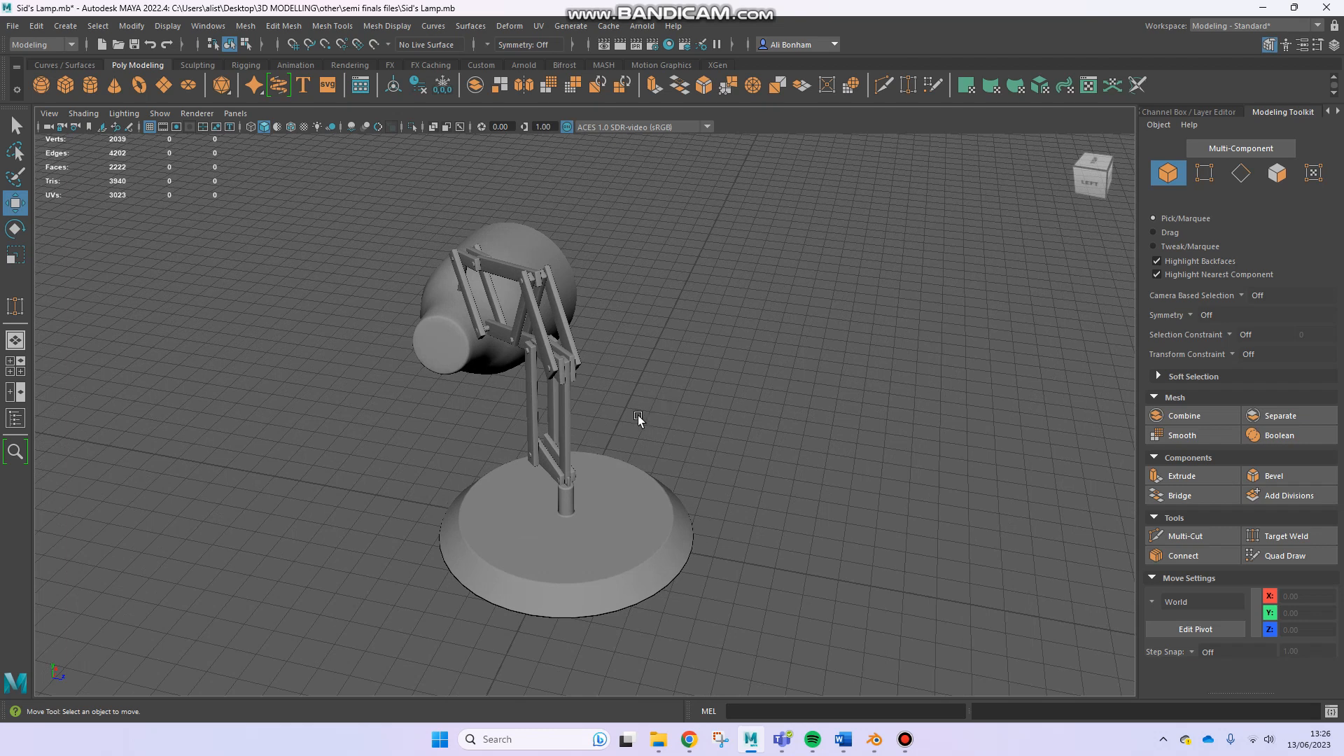
pyautogui.keyDown('alt'); pyautogui.moveTo(713, 414); pyautogui.dragTo(623, 418); pyautogui.keyUp('alt')
pyautogui.keyDown('alt'); pyautogui.moveTo(623, 419); pyautogui.dragTo(621, 405, button='right'); pyautogui.keyUp('alt')
pyautogui.keyDown('alt'); pyautogui.moveTo(620, 405); pyautogui.dragTo(279, 403); pyautogui.keyUp('alt')
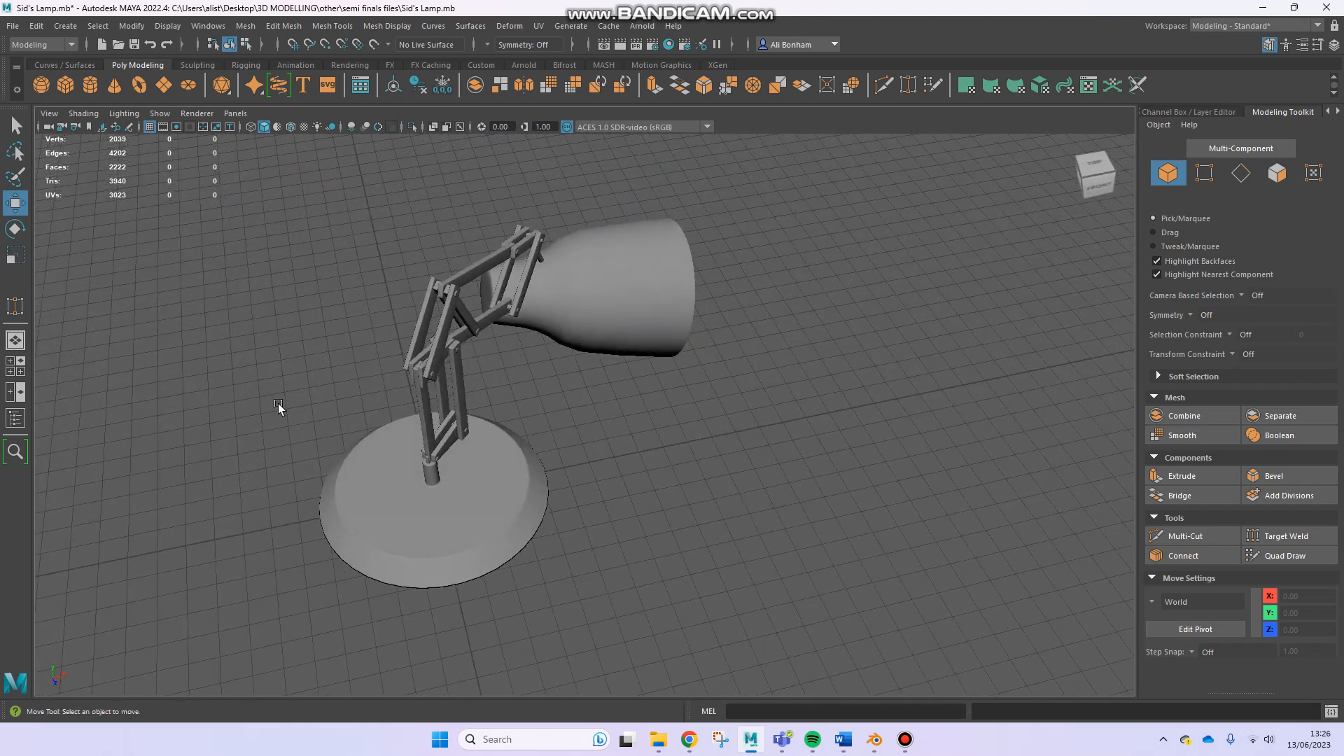
# Open the Outliner, unhide the ball object beside the lamp, and close the Outliner
pyautogui.click(14, 419)
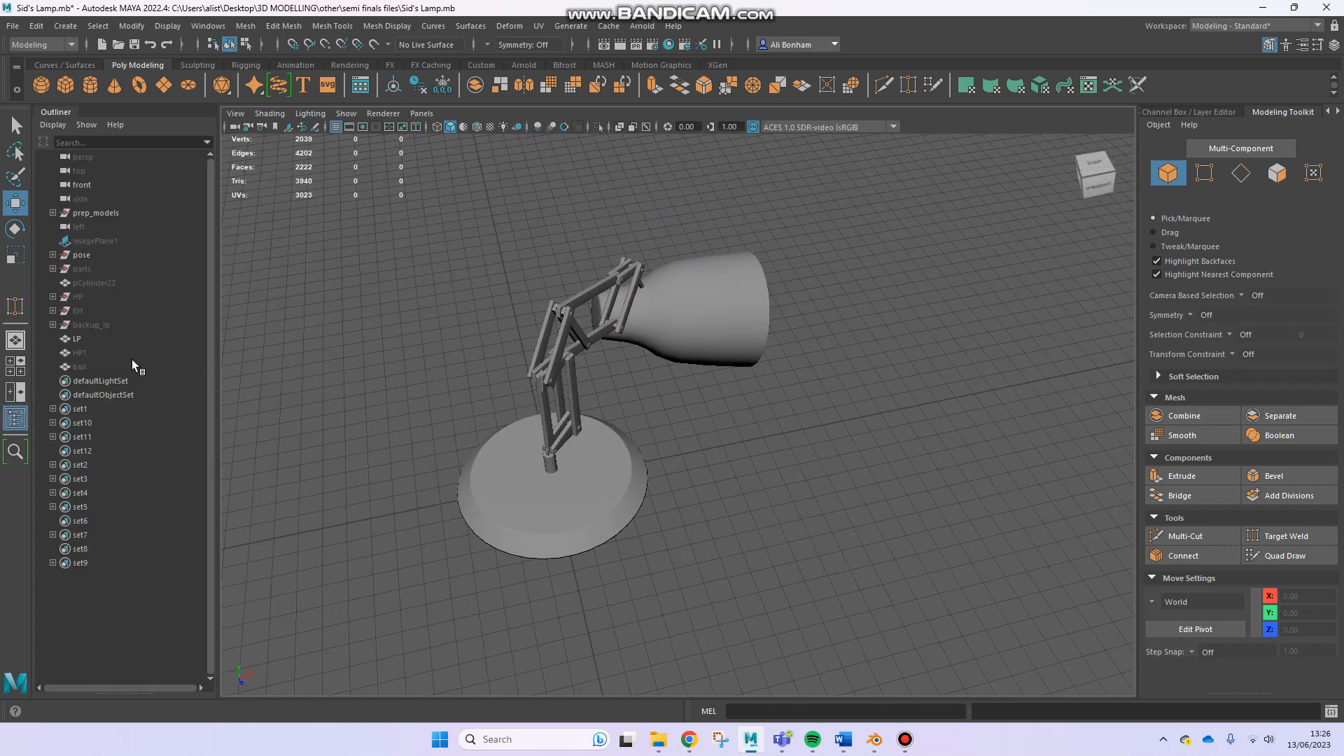
pyautogui.click(114, 364)
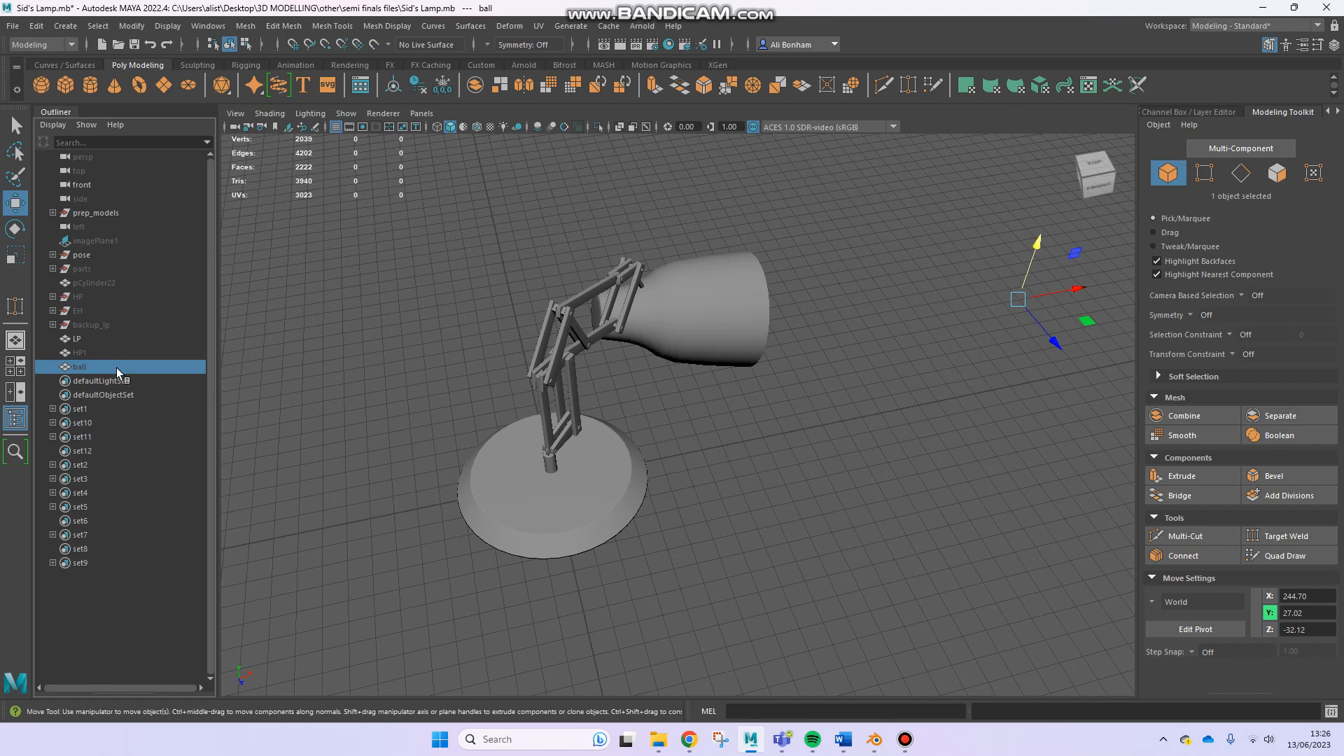
pyautogui.press('h')
pyautogui.click(784, 449)
pyautogui.moveTo(763, 412)
pyautogui.keyDown('alt'); pyautogui.mouseDown()
pyautogui.moveTo(790, 398)
pyautogui.moveTo(750, 371)
pyautogui.moveTo(796, 387)
pyautogui.moveTo(743, 400)
pyautogui.mouseUp(); pyautogui.keyUp('alt')
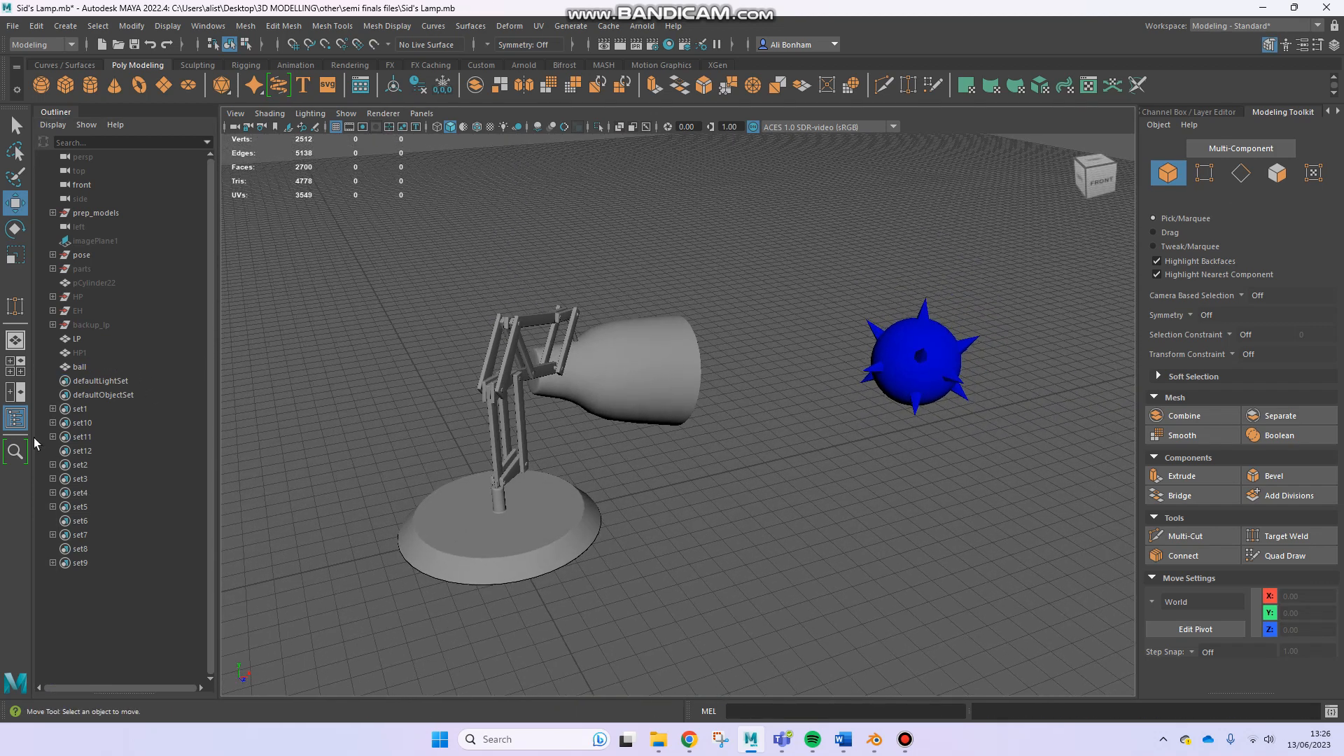
pyautogui.click(17, 421)
# Examine the lamp and the spiked ball together, comparing their size and shape from several angles
pyautogui.keyDown('alt'); pyautogui.moveTo(460, 413); pyautogui.dragTo(594, 430, button='right'); pyautogui.keyUp('alt')
pyautogui.keyDown('alt'); pyautogui.moveTo(591, 427); pyautogui.dragTo(632, 415); pyautogui.keyUp('alt')
pyautogui.click(571, 380)
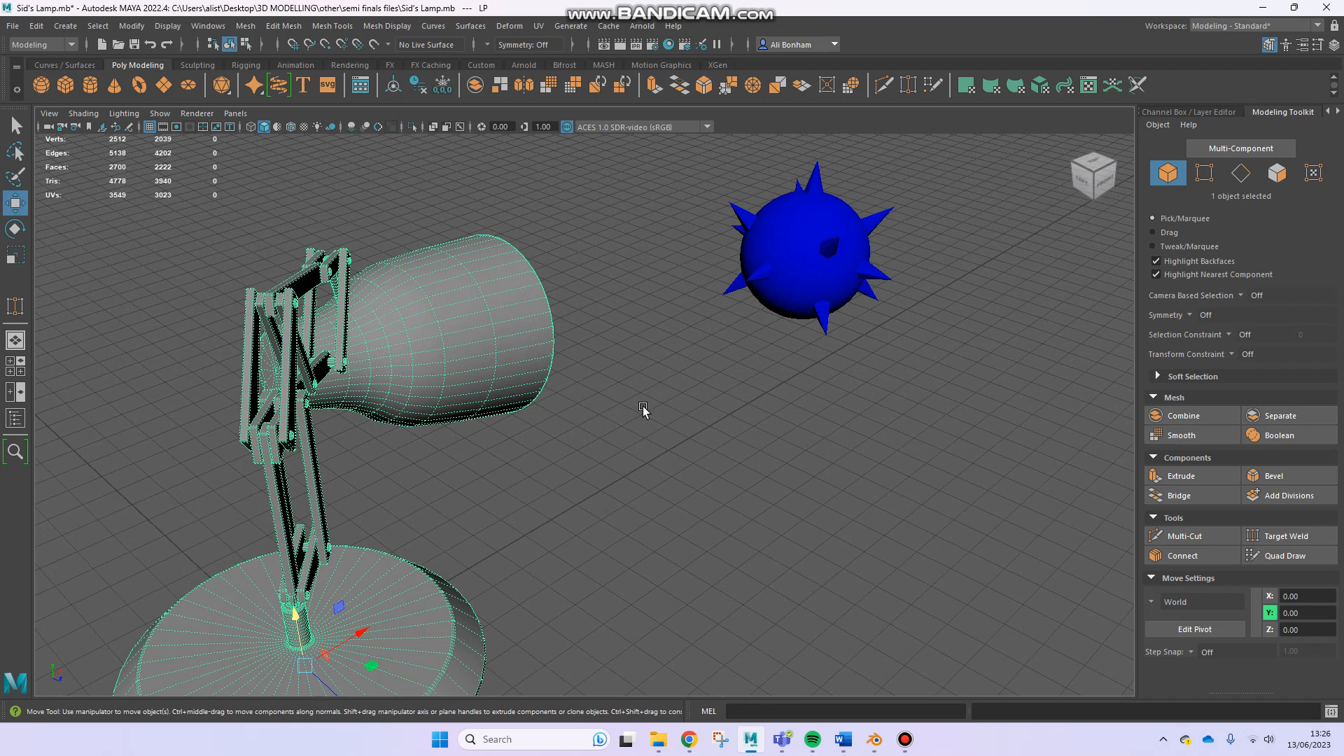
pyautogui.keyDown('alt'); pyautogui.moveTo(391, 492); pyautogui.dragTo(523, 385); pyautogui.keyUp('alt')
pyautogui.keyDown('alt'); pyautogui.moveTo(549, 385); pyautogui.dragTo(377, 490, button='middle'); pyautogui.keyUp('alt')
pyautogui.click(615, 381)
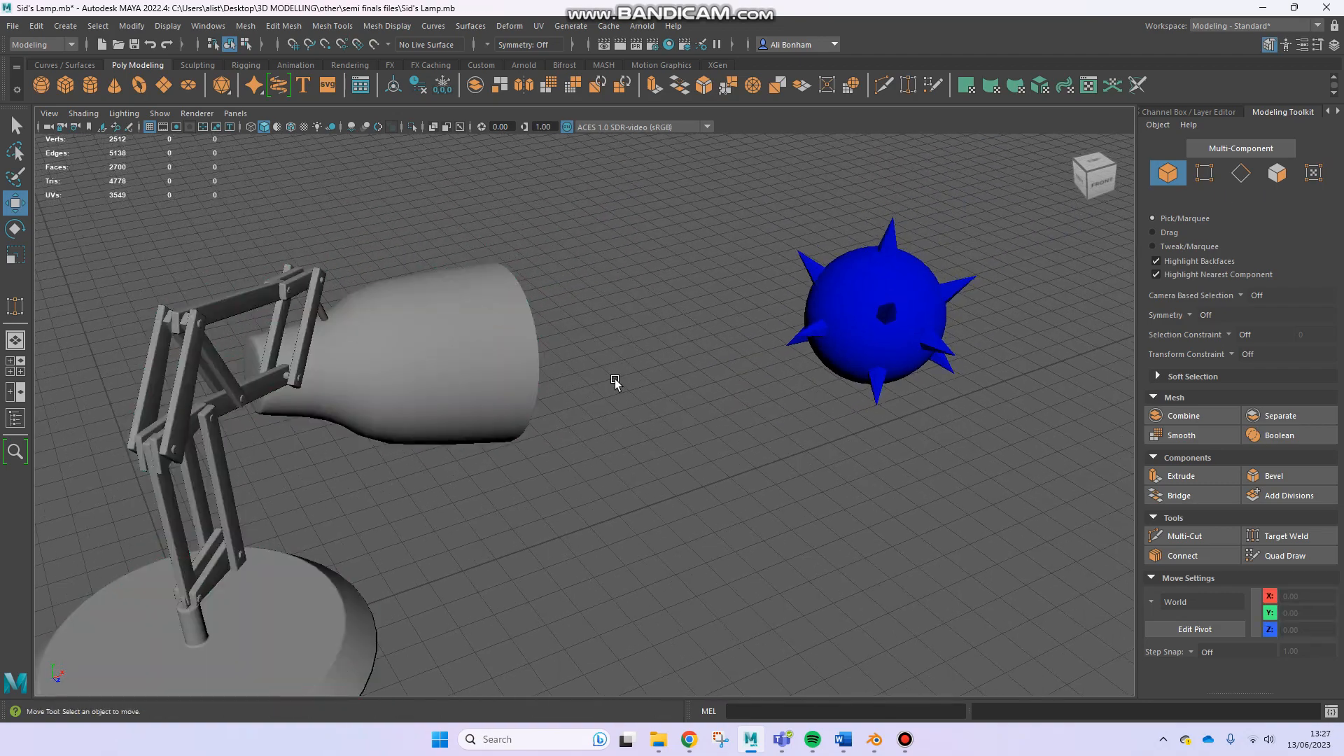
pyautogui.moveTo(698, 385)
pyautogui.keyDown('alt'); pyautogui.mouseDown()
pyautogui.moveTo(540, 363)
pyautogui.moveTo(639, 359)
pyautogui.moveTo(702, 380)
pyautogui.mouseUp(); pyautogui.keyUp('alt')
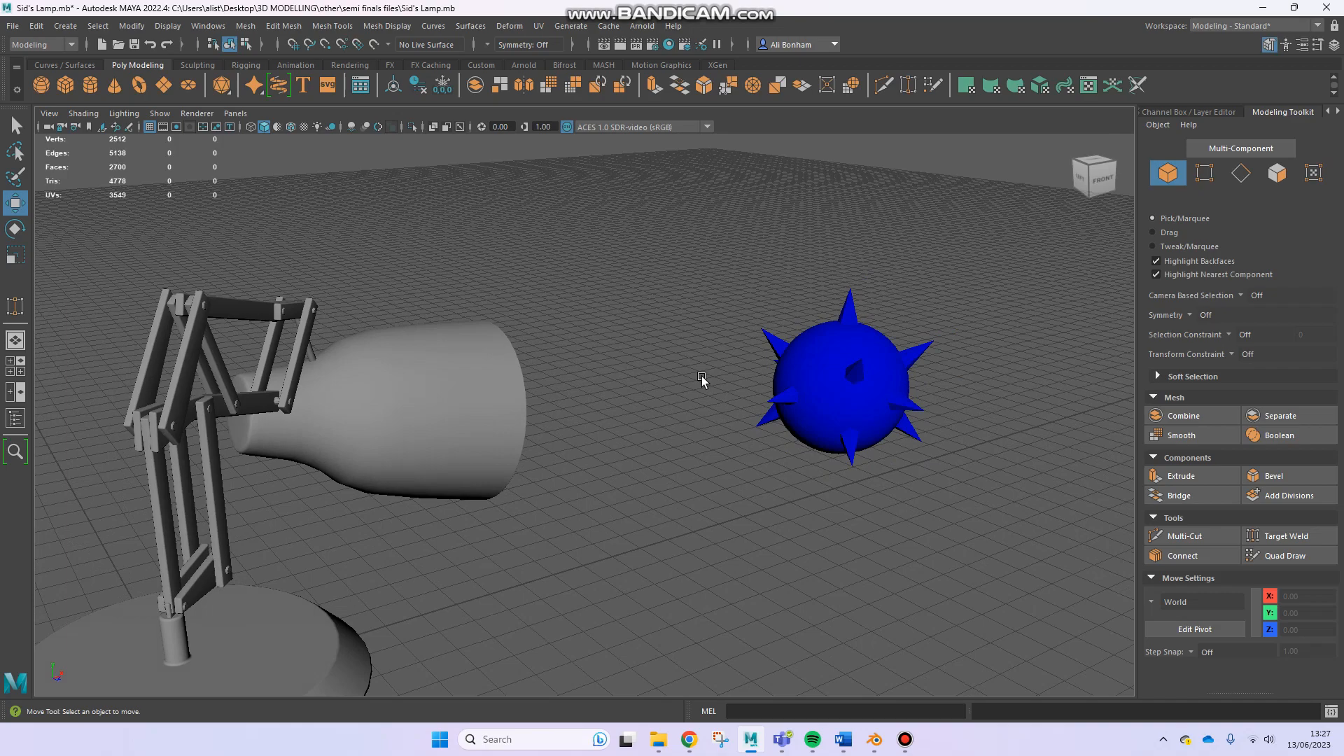
pyautogui.keyDown('alt'); pyautogui.moveTo(566, 413); pyautogui.dragTo(494, 441); pyautogui.keyUp('alt')
pyautogui.keyDown('alt'); pyautogui.moveTo(512, 434); pyautogui.dragTo(530, 430, button='right'); pyautogui.keyUp('alt')
pyautogui.keyDown('alt'); pyautogui.moveTo(530, 430); pyautogui.dragTo(644, 412); pyautogui.keyUp('alt')
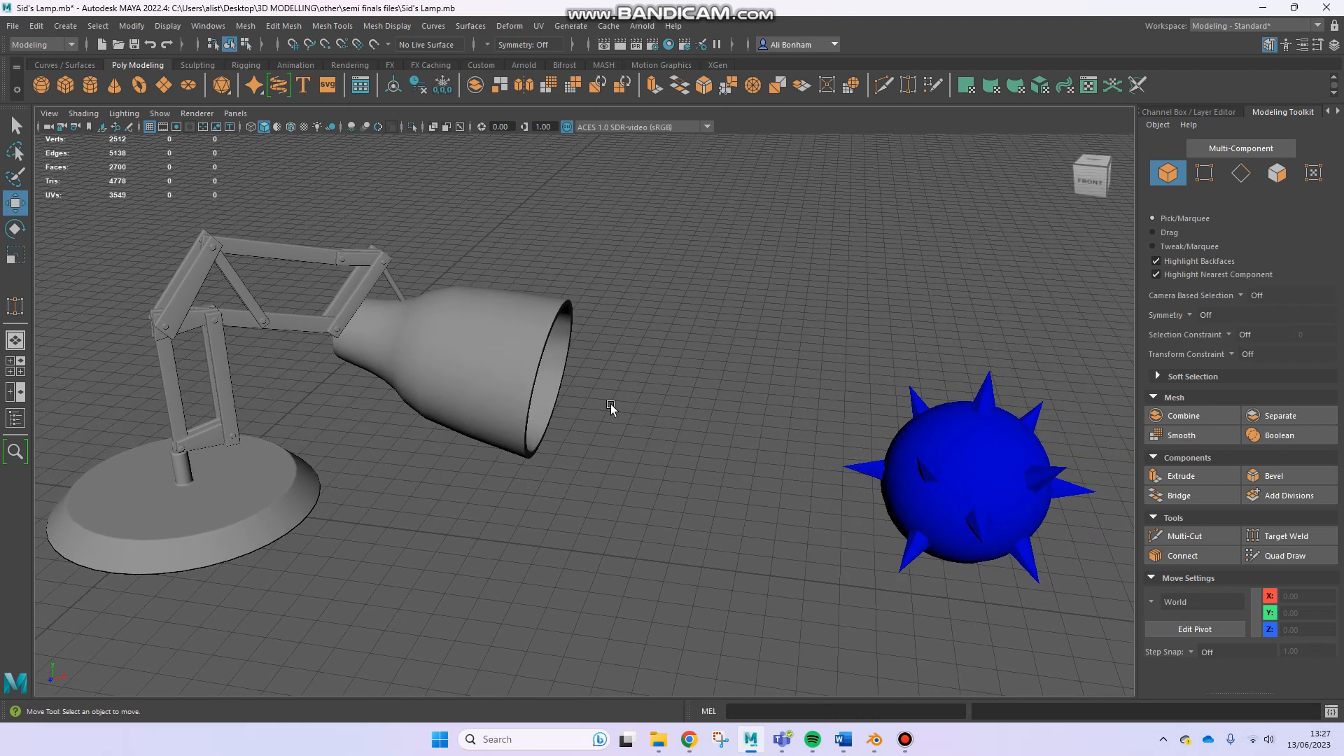
# Select the lamp and inspect its mesh alongside the ball from several sides
pyautogui.click(507, 374)
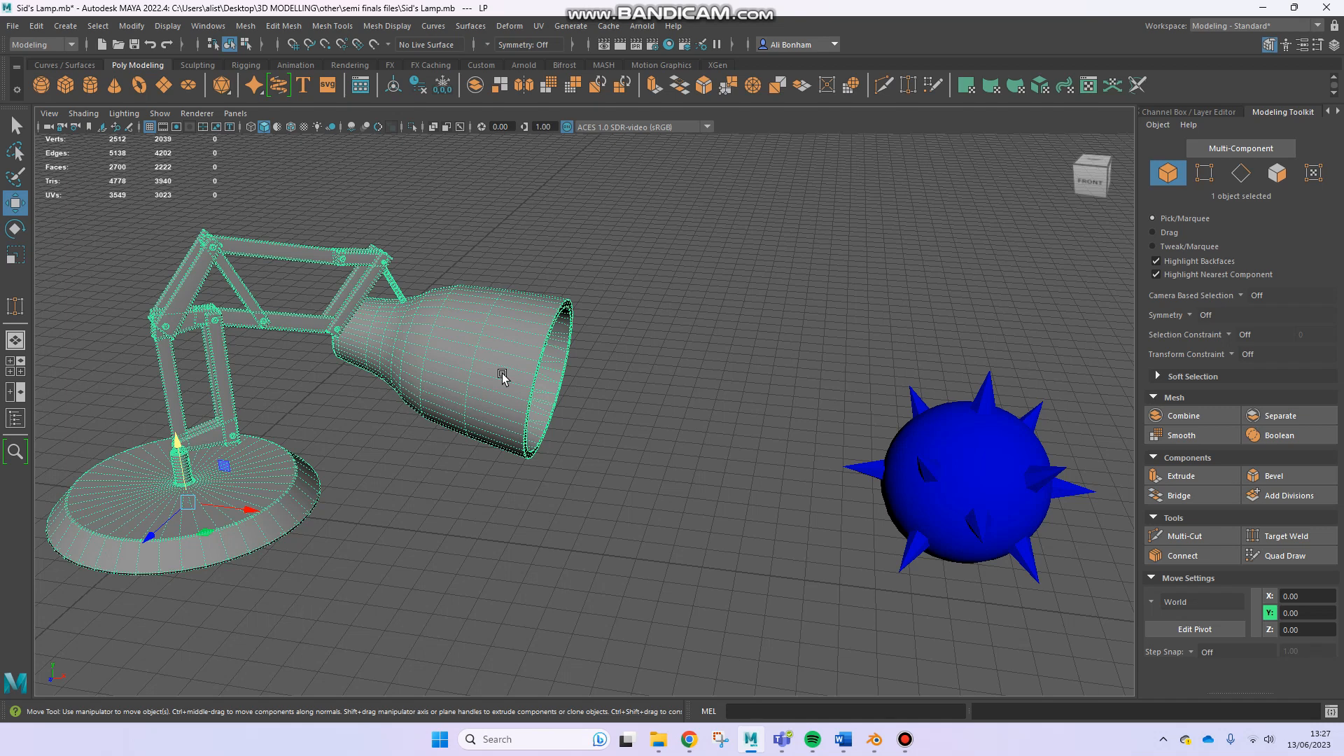
pyautogui.moveTo(476, 400)
pyautogui.keyDown('alt'); pyautogui.mouseDown()
pyautogui.moveTo(490, 405)
pyautogui.moveTo(415, 382)
pyautogui.moveTo(441, 402)
pyautogui.moveTo(471, 398)
pyautogui.mouseUp(); pyautogui.keyUp('alt')
pyautogui.keyDown('alt'); pyautogui.moveTo(472, 397); pyautogui.dragTo(450, 394, button='right'); pyautogui.keyUp('alt')
pyautogui.keyDown('alt'); pyautogui.moveTo(450, 394); pyautogui.dragTo(490, 380, button='middle'); pyautogui.keyUp('alt')
pyautogui.keyDown('alt'); pyautogui.moveTo(489, 377); pyautogui.dragTo(459, 400); pyautogui.keyUp('alt')
pyautogui.click(886, 455)
pyautogui.moveTo(886, 455)
pyautogui.keyDown('alt'); pyautogui.mouseDown()
pyautogui.moveTo(837, 437)
pyautogui.moveTo(896, 450)
pyautogui.mouseUp(); pyautogui.keyUp('alt')
pyautogui.keyDown('alt'); pyautogui.moveTo(897, 451); pyautogui.dragTo(638, 441, button='middle'); pyautogui.keyUp('alt')
pyautogui.moveTo(714, 432)
pyautogui.keyDown('alt'); pyautogui.mouseDown(button='right')
pyautogui.moveTo(862, 429)
pyautogui.moveTo(704, 422)
pyautogui.mouseUp(button='right'); pyautogui.keyUp('alt')
pyautogui.keyDown('alt'); pyautogui.moveTo(487, 418); pyautogui.dragTo(823, 401, button='middle'); pyautogui.keyUp('alt')
pyautogui.keyDown('alt'); pyautogui.moveTo(823, 400); pyautogui.dragTo(525, 383); pyautogui.keyUp('alt')
# Check where the lamp's pivot sits by entering and leaving pivot editing
pyautogui.click(677, 393)
pyautogui.keyDown('alt'); pyautogui.moveTo(752, 385); pyautogui.dragTo(744, 437); pyautogui.keyUp('alt')
pyautogui.keyDown('alt'); pyautogui.moveTo(510, 439); pyautogui.dragTo(744, 467); pyautogui.keyUp('alt')
pyautogui.press('d')
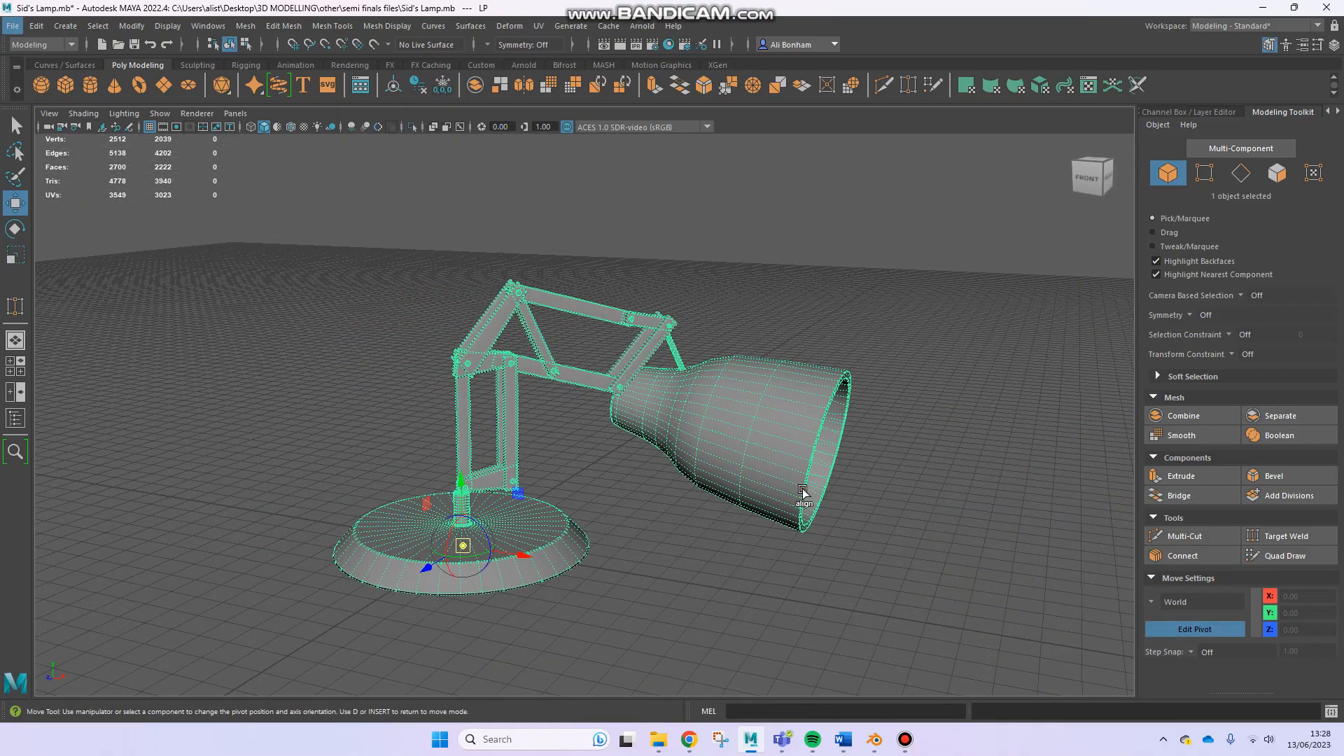
pyautogui.press('d')
pyautogui.keyDown('alt'); pyautogui.moveTo(825, 498); pyautogui.dragTo(712, 462); pyautogui.keyUp('alt')
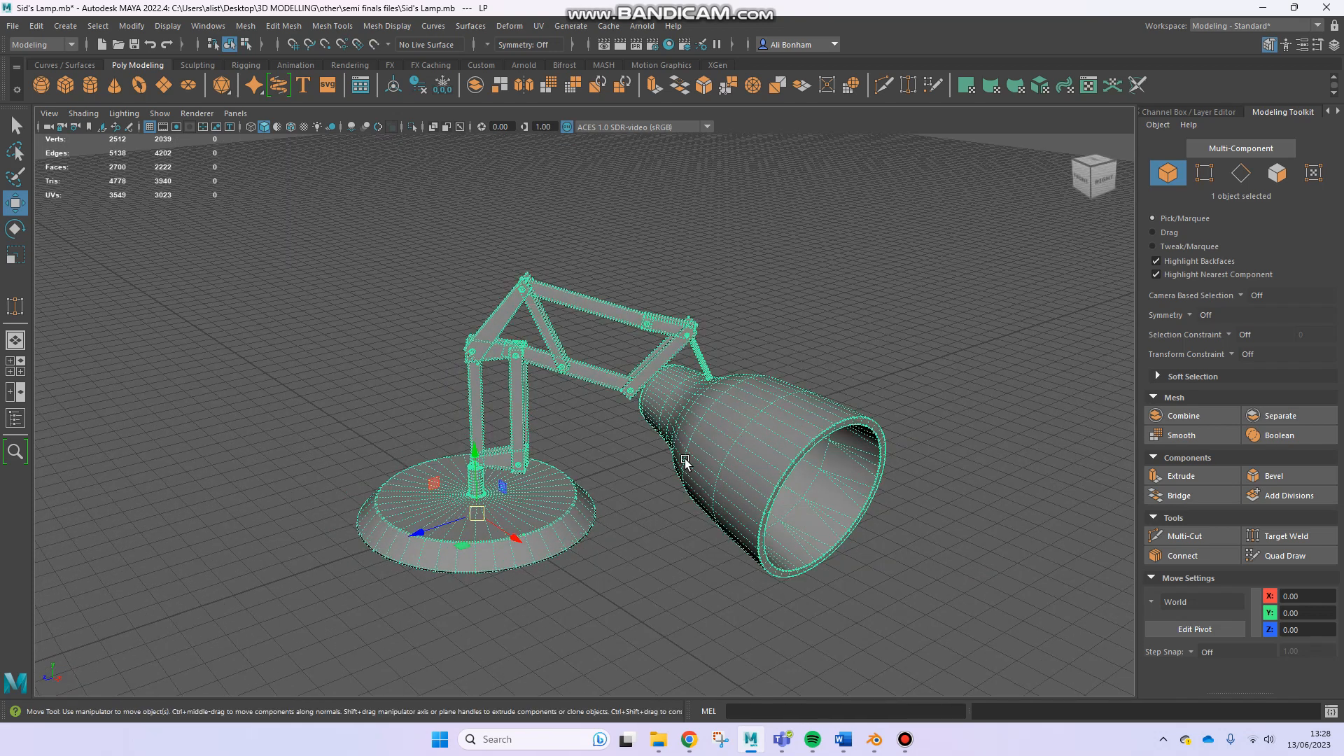
# In face mode, try moving the shade's connected faces along X to 12.09, and undo the move
pyautogui.moveTo(511, 375); pyautogui.dragTo(521, 396, button='right')
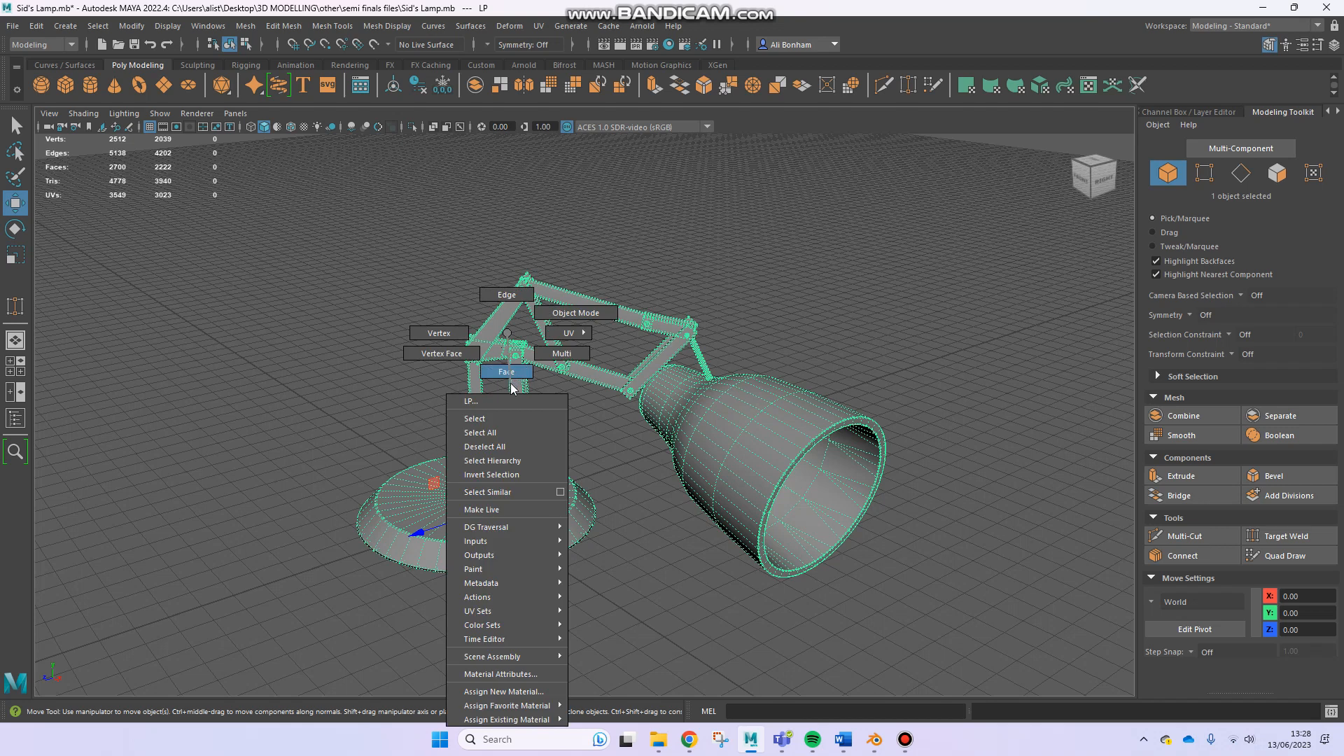
pyautogui.click(545, 353)
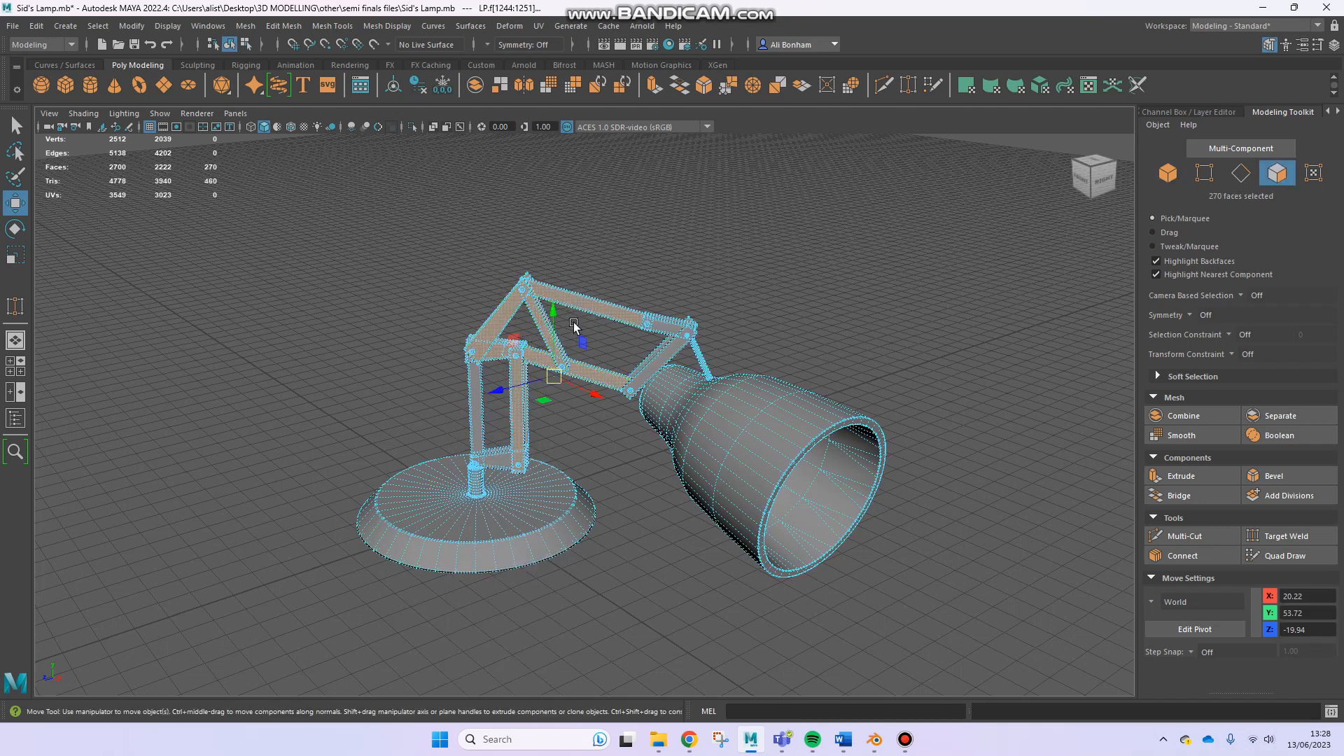
pyautogui.click(758, 415)
pyautogui.keyDown('alt'); pyautogui.moveTo(791, 462); pyautogui.dragTo(595, 358); pyautogui.keyUp('alt')
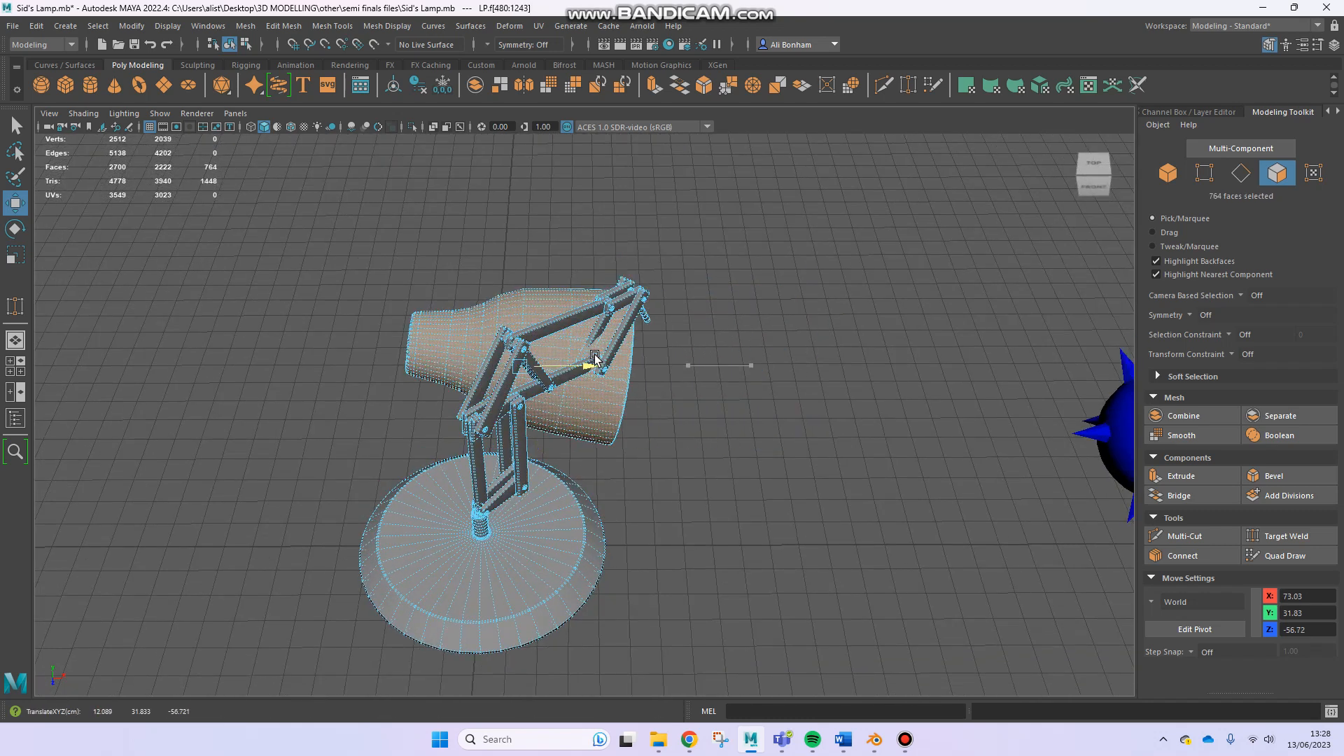
pyautogui.keyDown('alt'); pyautogui.moveTo(738, 375); pyautogui.dragTo(588, 352); pyautogui.keyUp('alt')
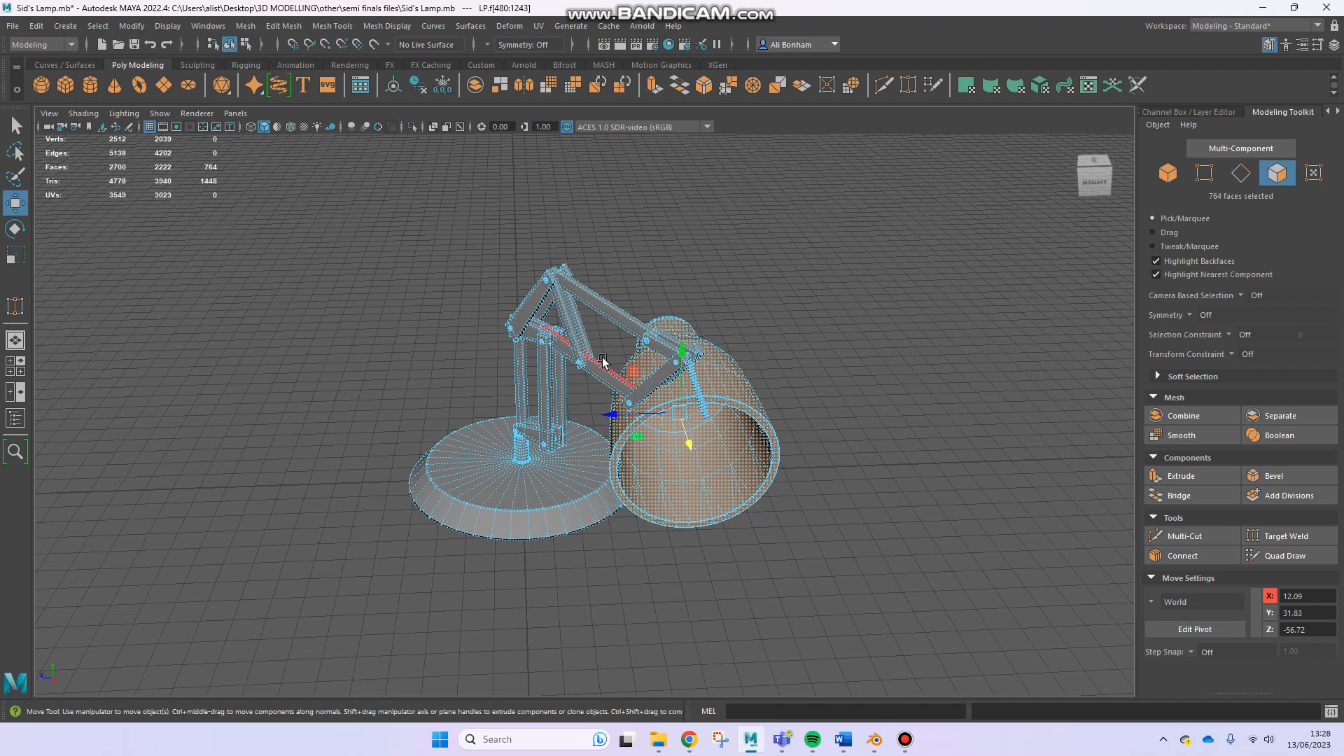
pyautogui.click(561, 352)
pyautogui.hotkey('ctrl', 'z')
pyautogui.hotkey('ctrl', 'z')
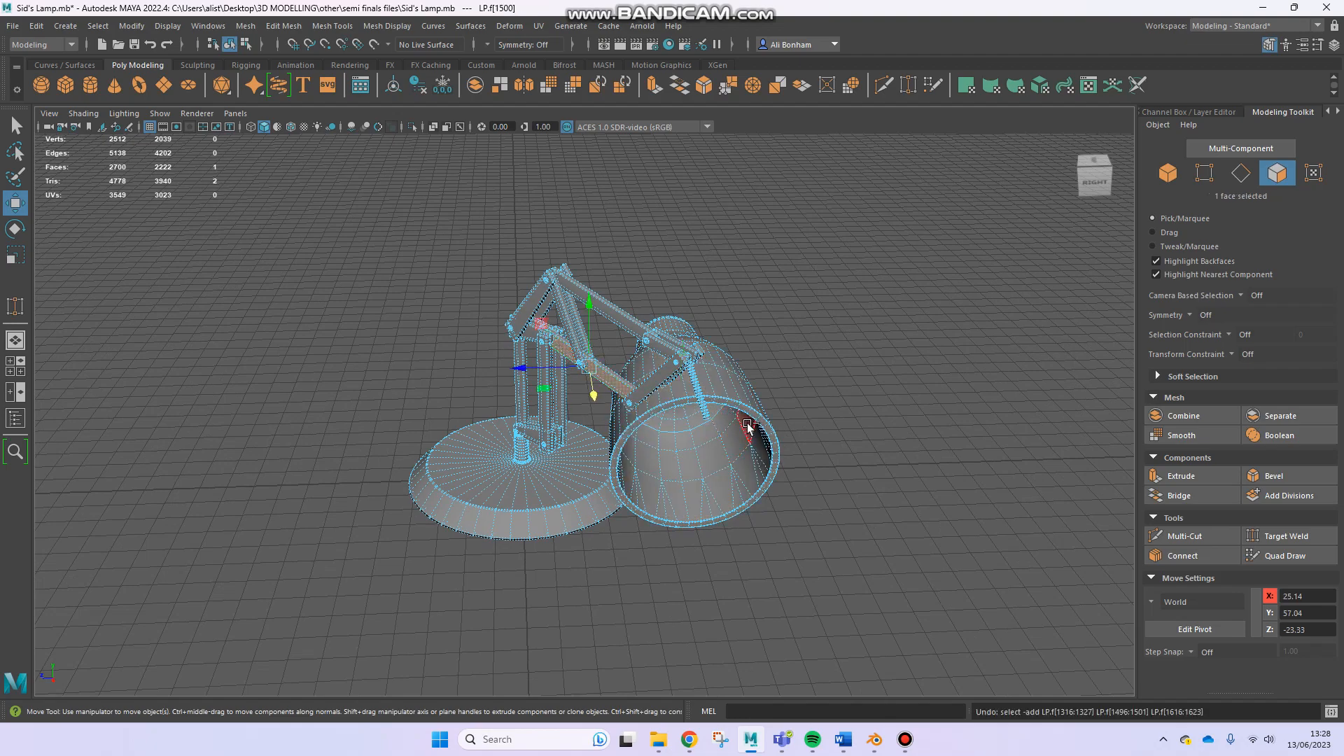
# Inspect the shade's face selection from behind and the side, and return to object mode with nothing selected
pyautogui.keyDown('alt'); pyautogui.moveTo(655, 439); pyautogui.dragTo(619, 404); pyautogui.keyUp('alt')
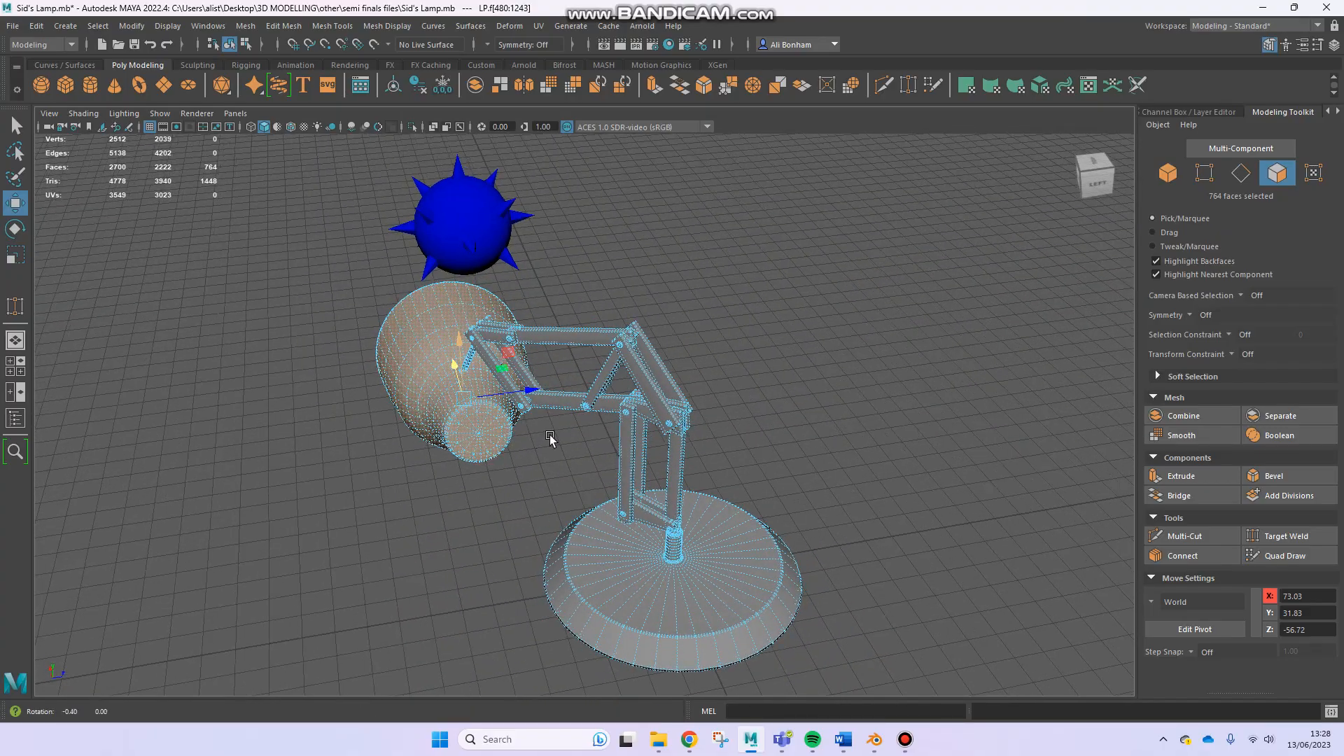
pyautogui.keyDown('alt'); pyautogui.moveTo(549, 435); pyautogui.dragTo(528, 433); pyautogui.keyUp('alt')
pyautogui.keyDown('alt'); pyautogui.moveTo(528, 432); pyautogui.dragTo(565, 432, button='middle'); pyautogui.keyUp('alt')
pyautogui.keyDown('alt'); pyautogui.moveTo(497, 432); pyautogui.dragTo(537, 406); pyautogui.keyUp('alt')
pyautogui.moveTo(536, 355); pyautogui.dragTo(604, 336, button='right')
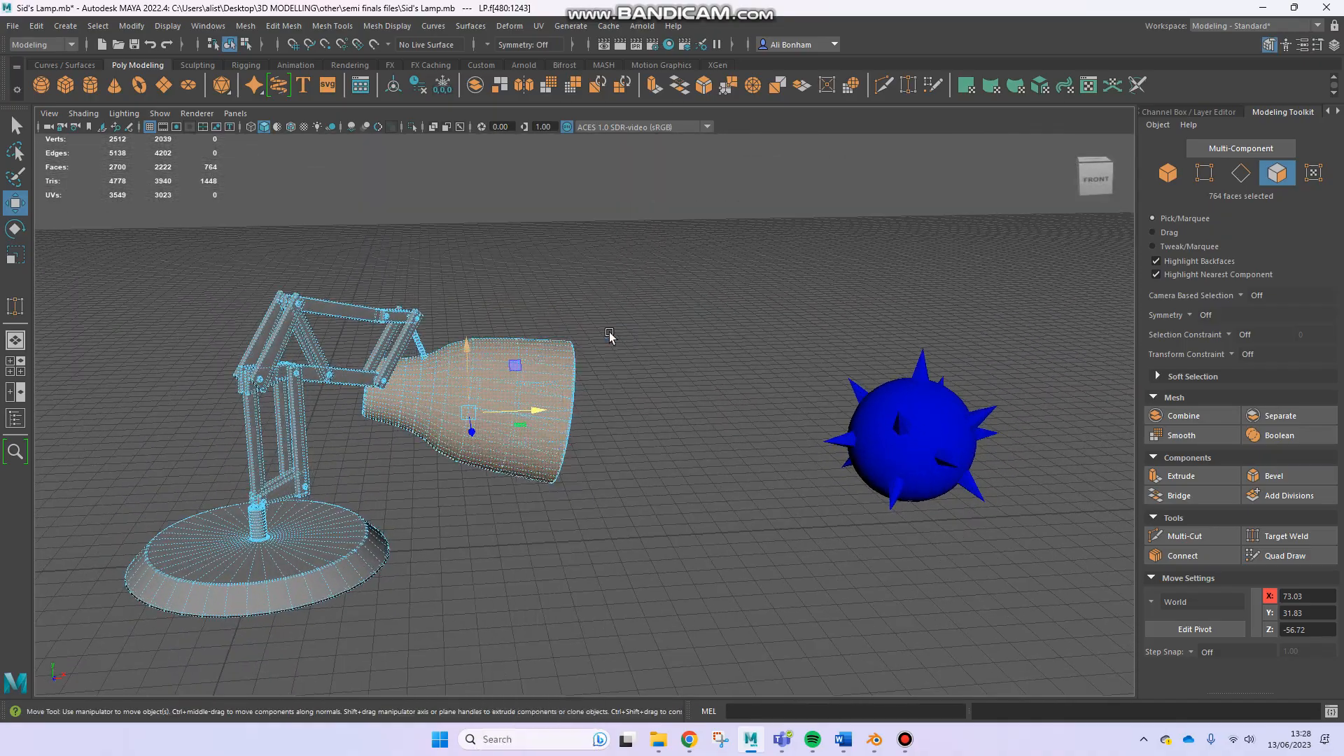
pyautogui.click(690, 342)
pyautogui.keyDown('alt'); pyautogui.moveTo(690, 343); pyautogui.dragTo(679, 424); pyautogui.keyUp('alt')
# Select and frame the spiked ball, and examine its sphere mesh and spikes from different angles
pyautogui.click(819, 412)
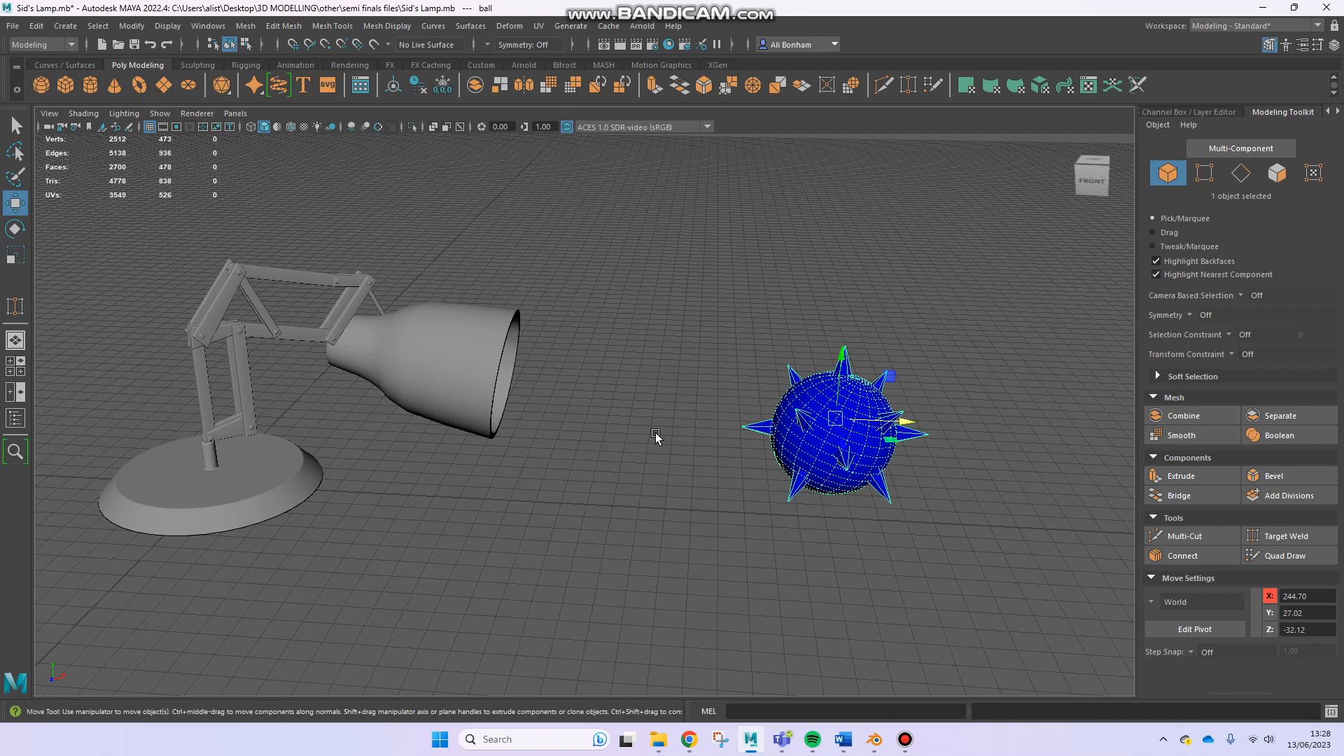
pyautogui.click(382, 382)
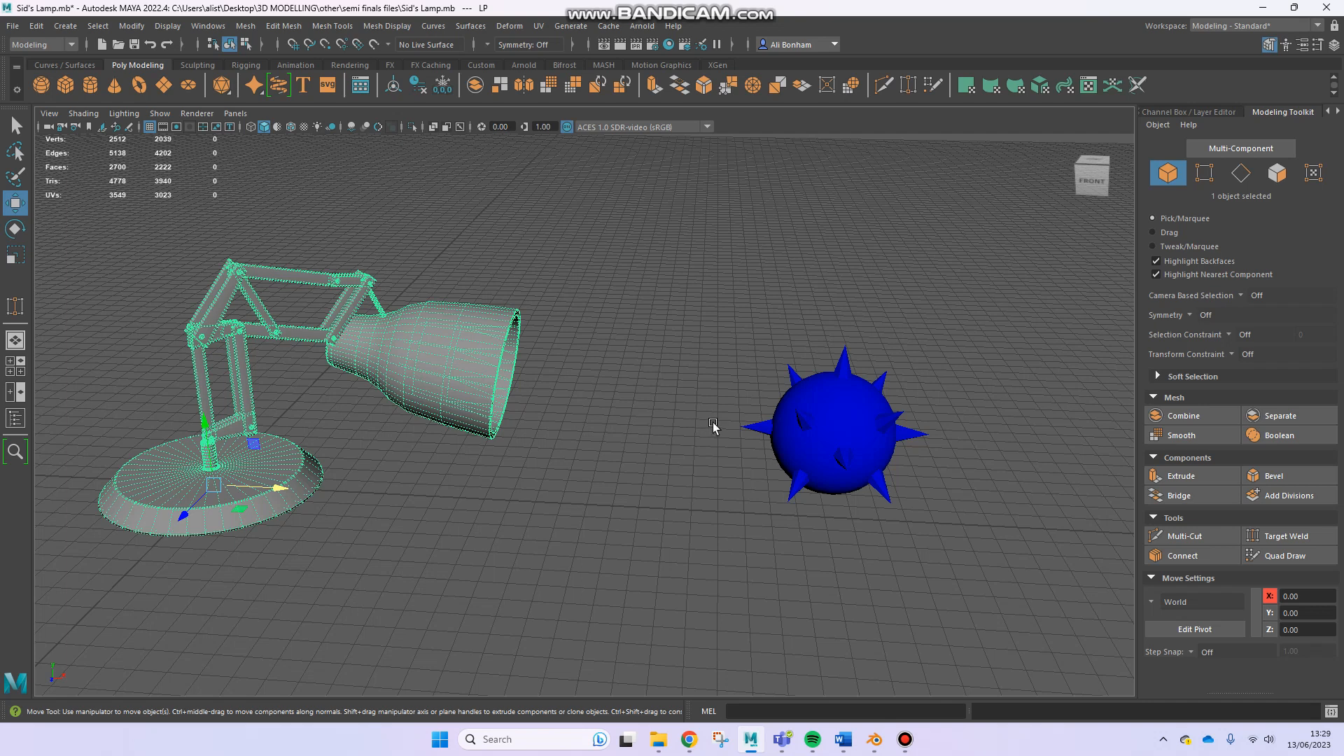
pyautogui.click(811, 430)
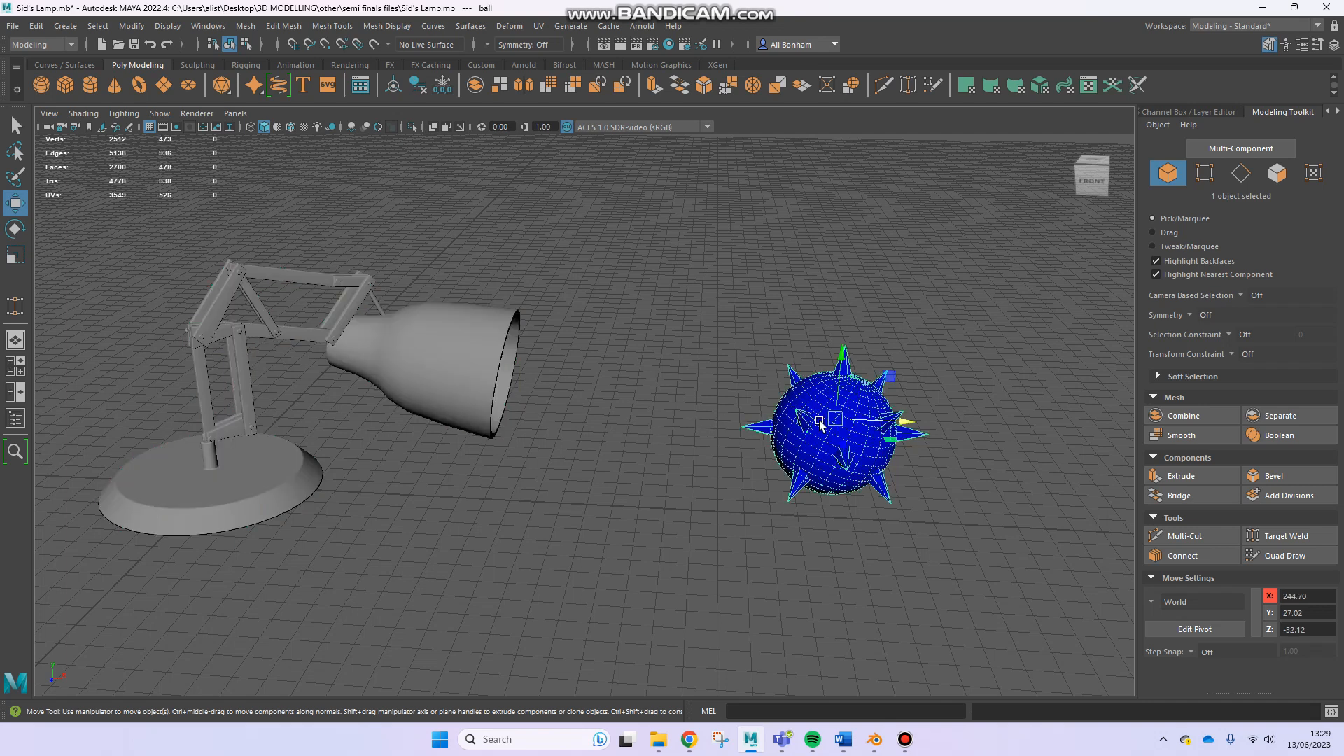
pyautogui.press('f')
pyautogui.keyDown('alt'); pyautogui.moveTo(798, 469); pyautogui.dragTo(803, 414); pyautogui.keyUp('alt')
pyautogui.keyDown('alt'); pyautogui.moveTo(804, 413); pyautogui.dragTo(554, 428, button='right'); pyautogui.keyUp('alt')
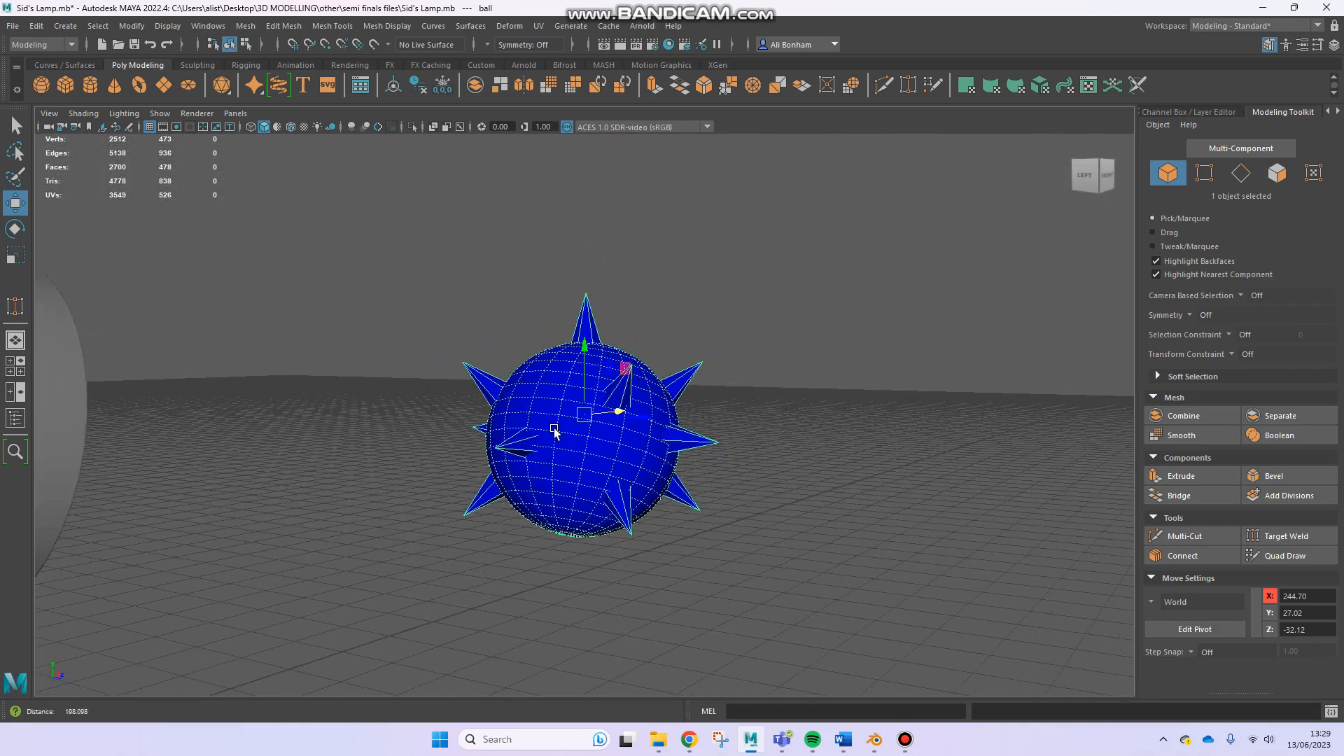
pyautogui.keyDown('alt'); pyautogui.moveTo(553, 428); pyautogui.dragTo(622, 455); pyautogui.keyUp('alt')
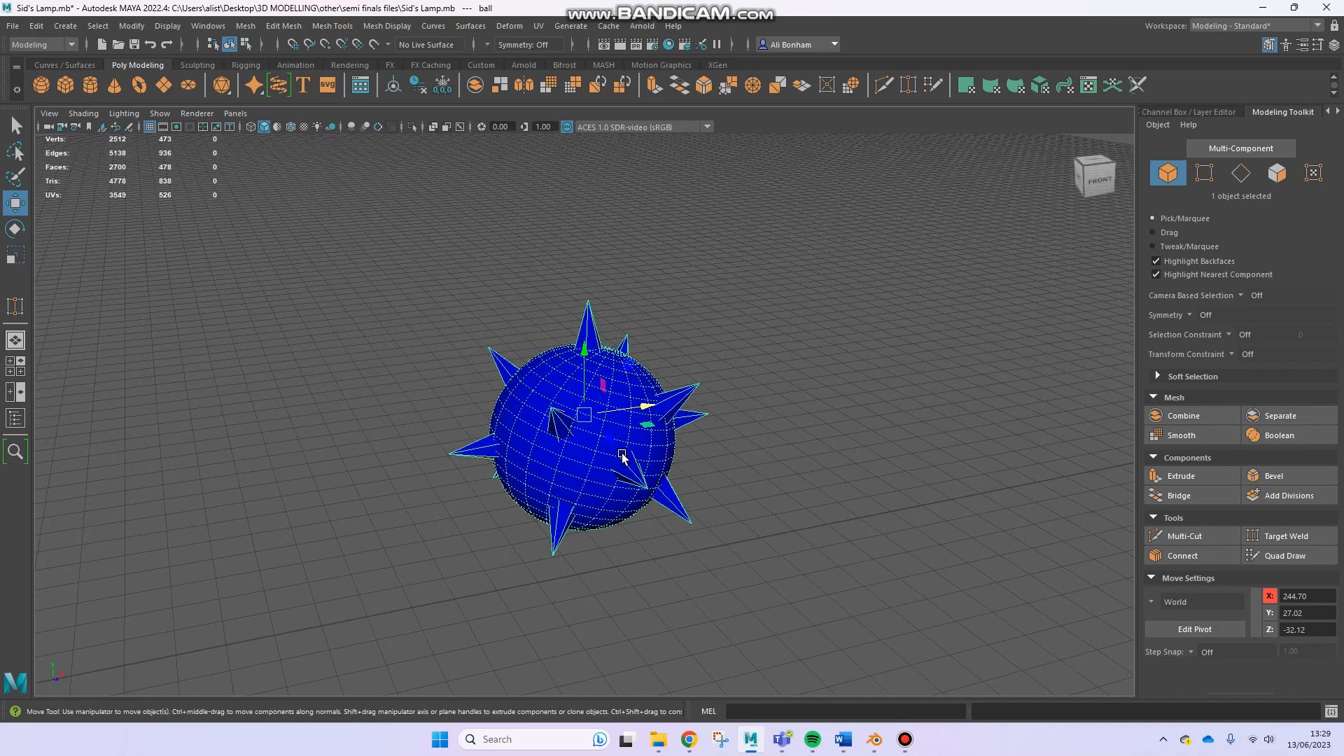
pyautogui.keyDown('alt'); pyautogui.moveTo(625, 456); pyautogui.dragTo(577, 388, button='right'); pyautogui.keyUp('alt')
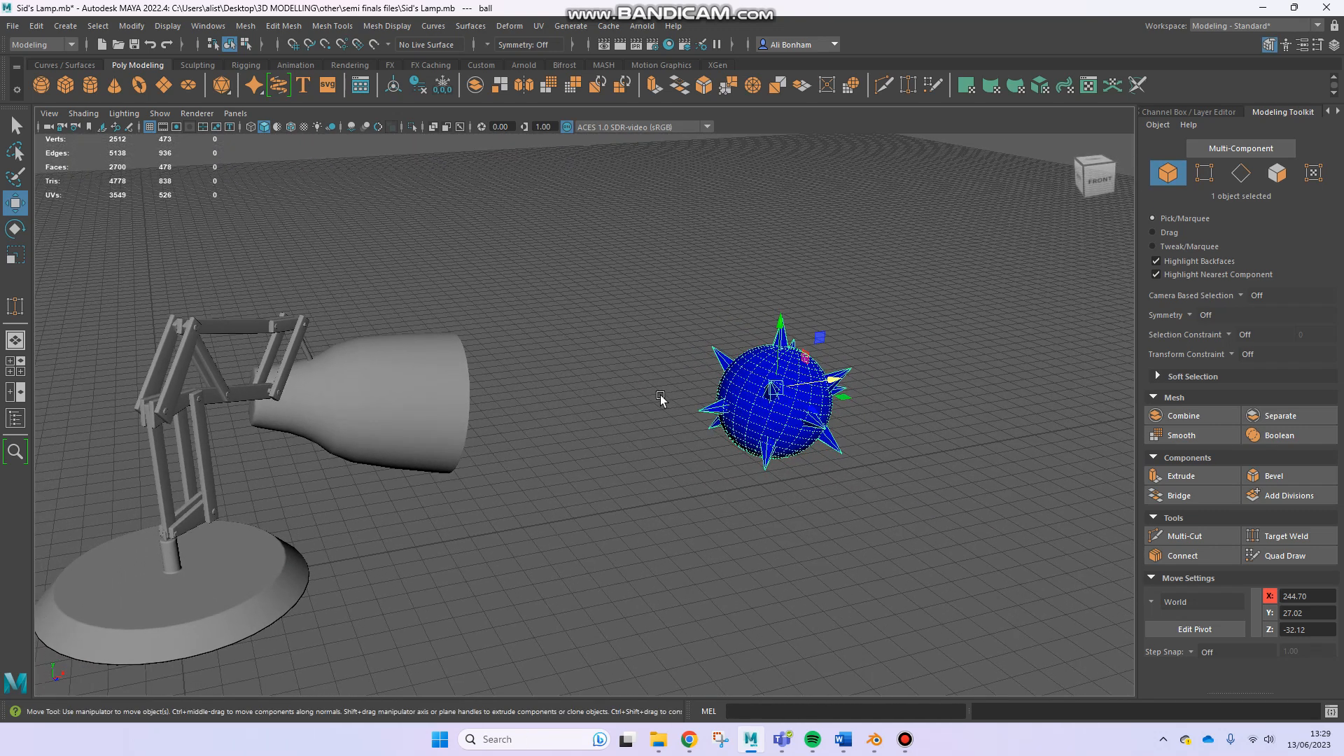
# View the ball beside the lamp, and select the lamp to examine its arm, shade and base
pyautogui.keyDown('alt'); pyautogui.moveTo(679, 393); pyautogui.dragTo(619, 423); pyautogui.keyUp('alt')
pyautogui.keyDown('alt'); pyautogui.moveTo(619, 422); pyautogui.dragTo(729, 392, button='middle'); pyautogui.keyUp('alt')
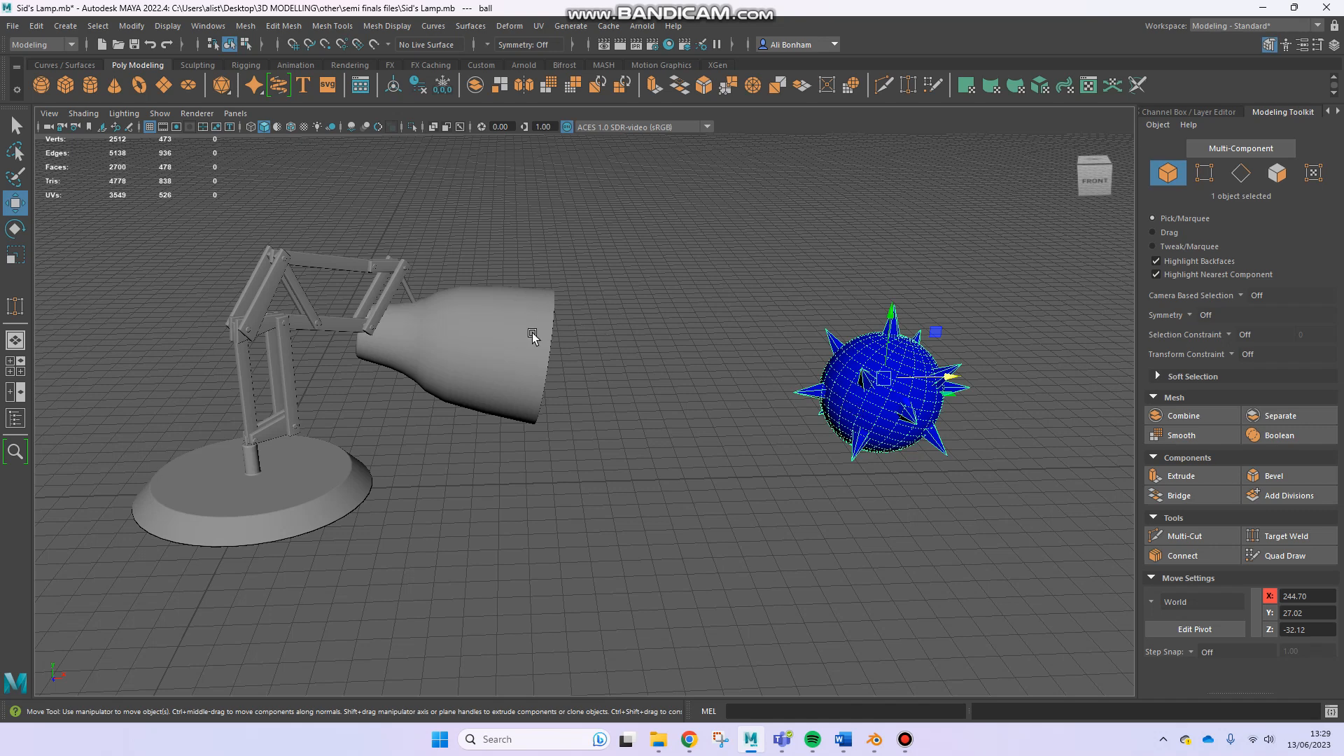
pyautogui.click(500, 341)
pyautogui.keyDown('alt'); pyautogui.moveTo(477, 360); pyautogui.dragTo(612, 346); pyautogui.keyUp('alt')
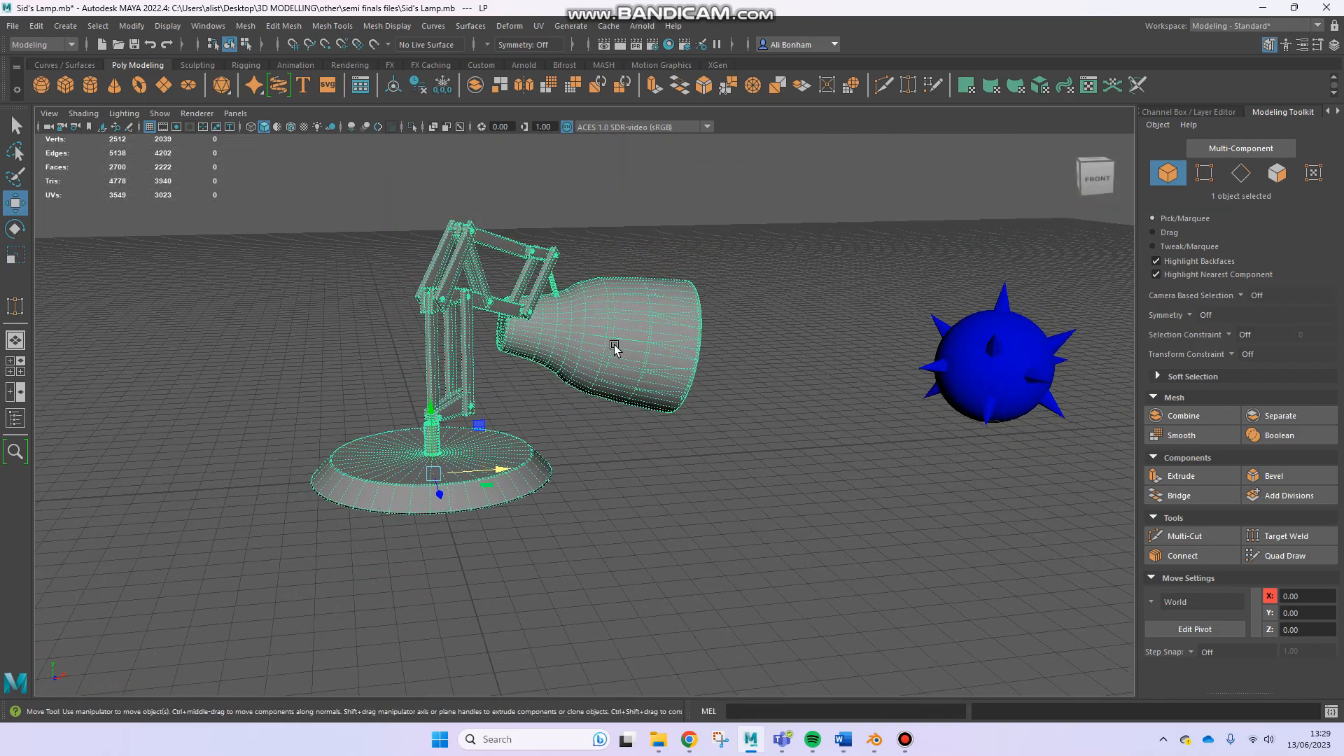
pyautogui.keyDown('alt'); pyautogui.moveTo(619, 354); pyautogui.dragTo(581, 378); pyautogui.keyUp('alt')
pyautogui.keyDown('alt'); pyautogui.moveTo(581, 379); pyautogui.dragTo(648, 388, button='middle'); pyautogui.keyUp('alt')
pyautogui.keyDown('alt'); pyautogui.moveTo(647, 388); pyautogui.dragTo(840, 413, button='right'); pyautogui.keyUp('alt')
pyautogui.keyDown('alt'); pyautogui.moveTo(840, 413); pyautogui.dragTo(671, 370); pyautogui.keyUp('alt')
pyautogui.keyDown('alt'); pyautogui.moveTo(616, 315); pyautogui.dragTo(684, 361); pyautogui.keyUp('alt')
pyautogui.keyDown('alt'); pyautogui.moveTo(744, 416); pyautogui.dragTo(596, 539); pyautogui.keyUp('alt')
pyautogui.keyDown('alt'); pyautogui.moveTo(431, 535); pyautogui.dragTo(483, 553); pyautogui.keyUp('alt')
# Switch to Blender and examine the other lamp's base, jointed arm and shade, leaving no object selected
pyautogui.click(874, 740)
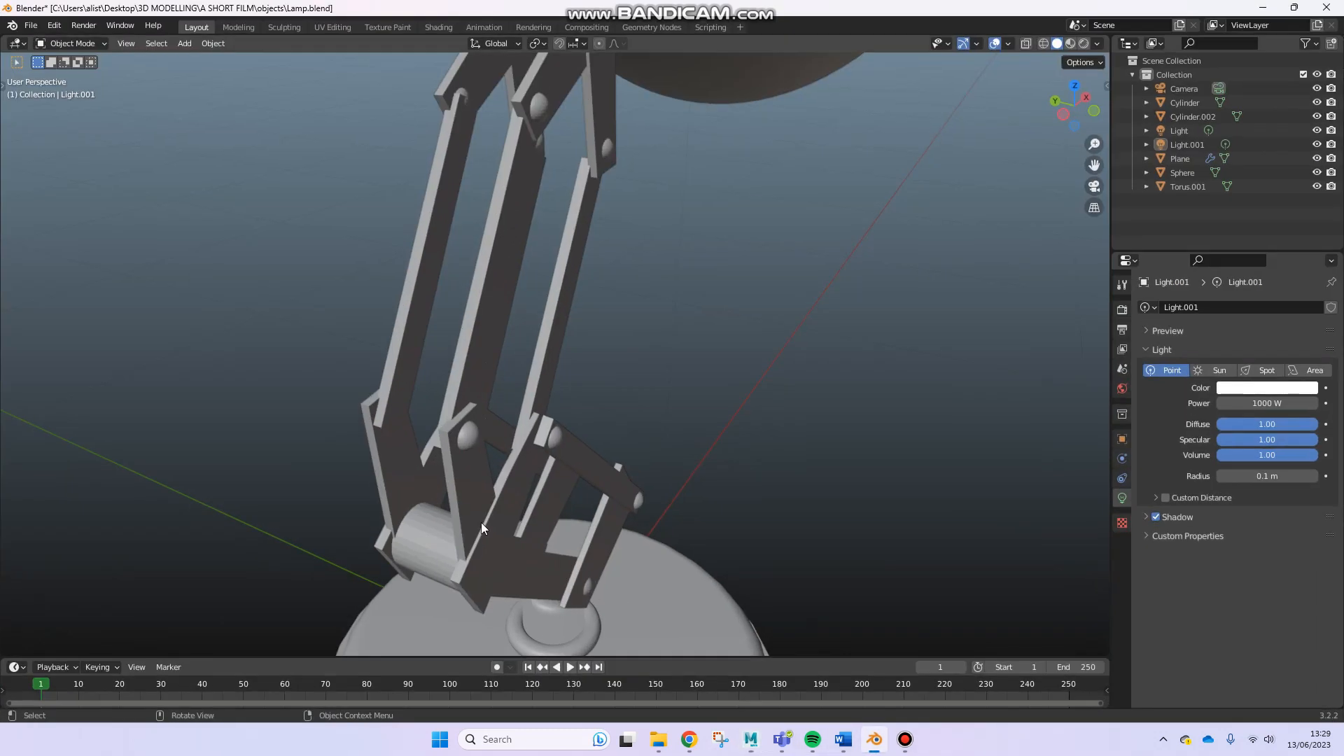
pyautogui.keyDown('shift'); pyautogui.moveTo(550, 502); pyautogui.dragTo(530, 56, button='middle'); pyautogui.keyUp('shift')
pyautogui.click(554, 397)
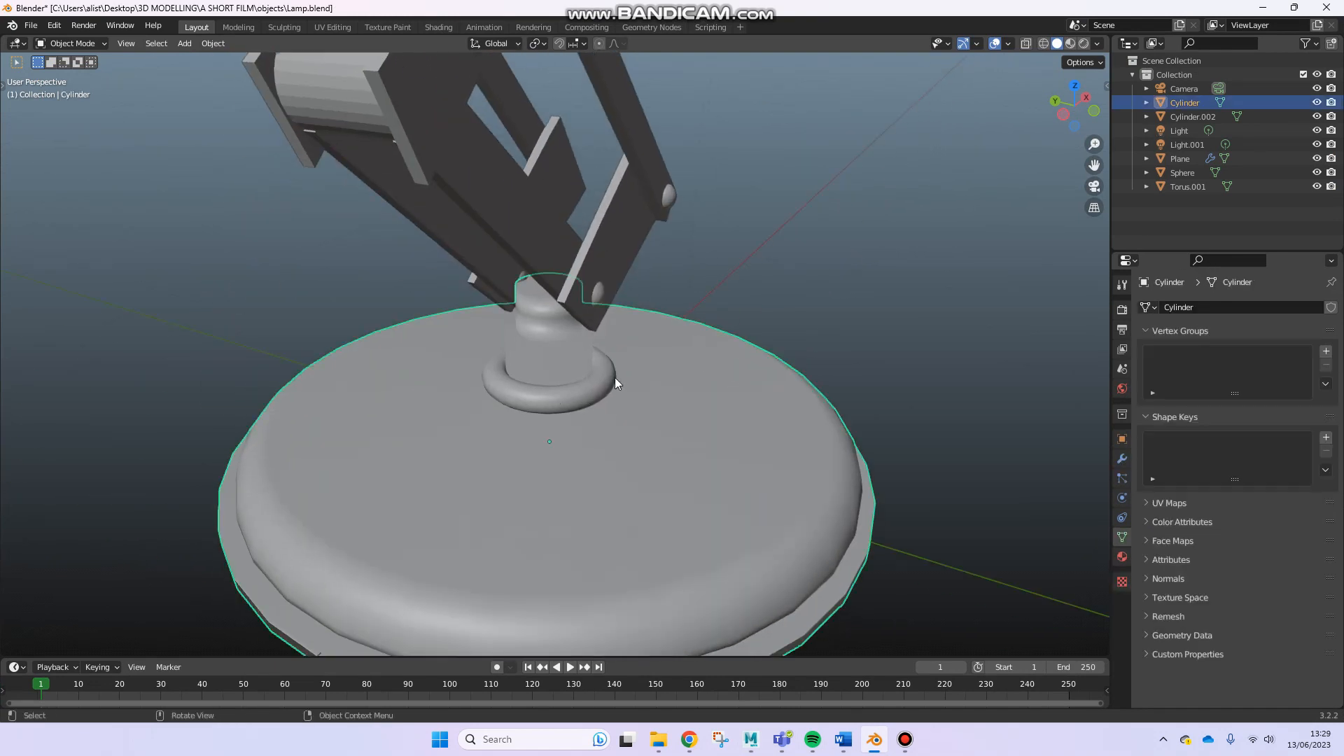
pyautogui.scroll(-5, 465, 360)
pyautogui.keyDown('shift'); pyautogui.moveTo(599, 276); pyautogui.dragTo(526, 522, button='middle'); pyautogui.keyUp('shift')
pyautogui.click(499, 318)
pyautogui.moveTo(531, 296); pyautogui.dragTo(492, 251, button='middle')
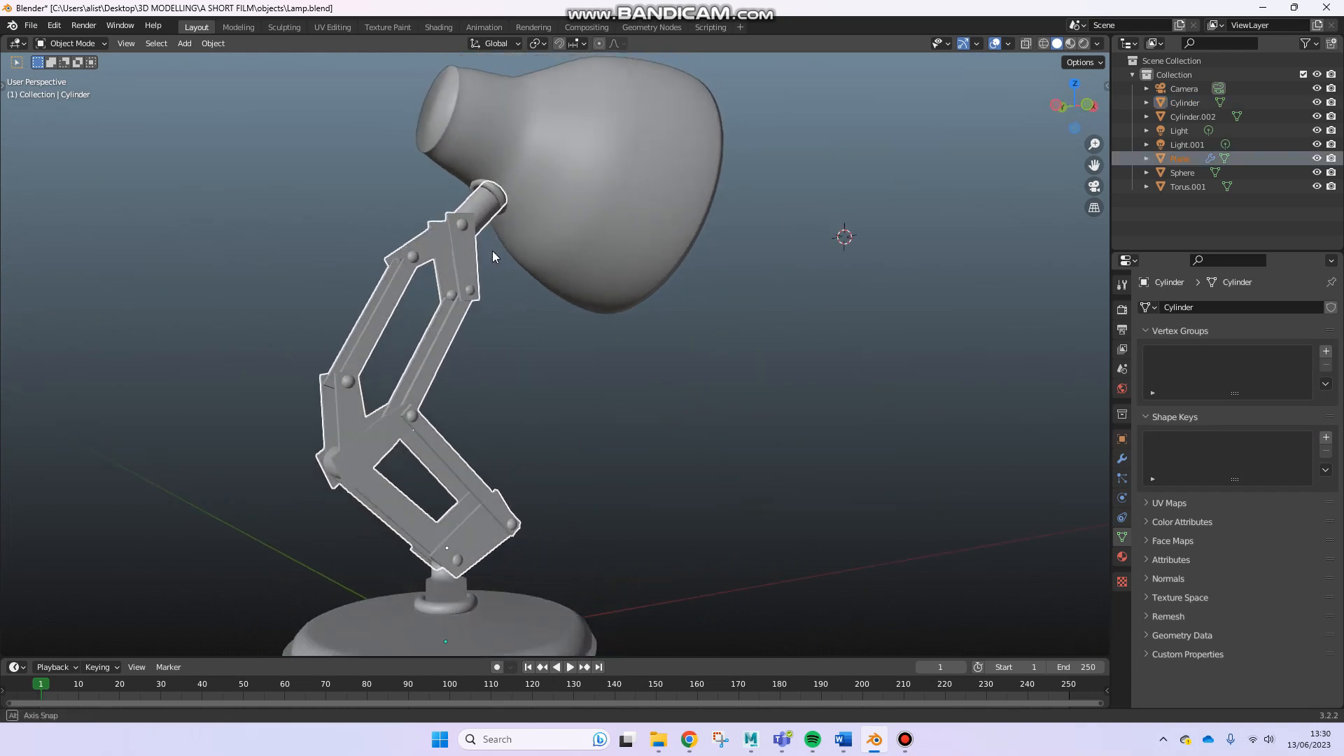
pyautogui.hotkey('alt', 'a')
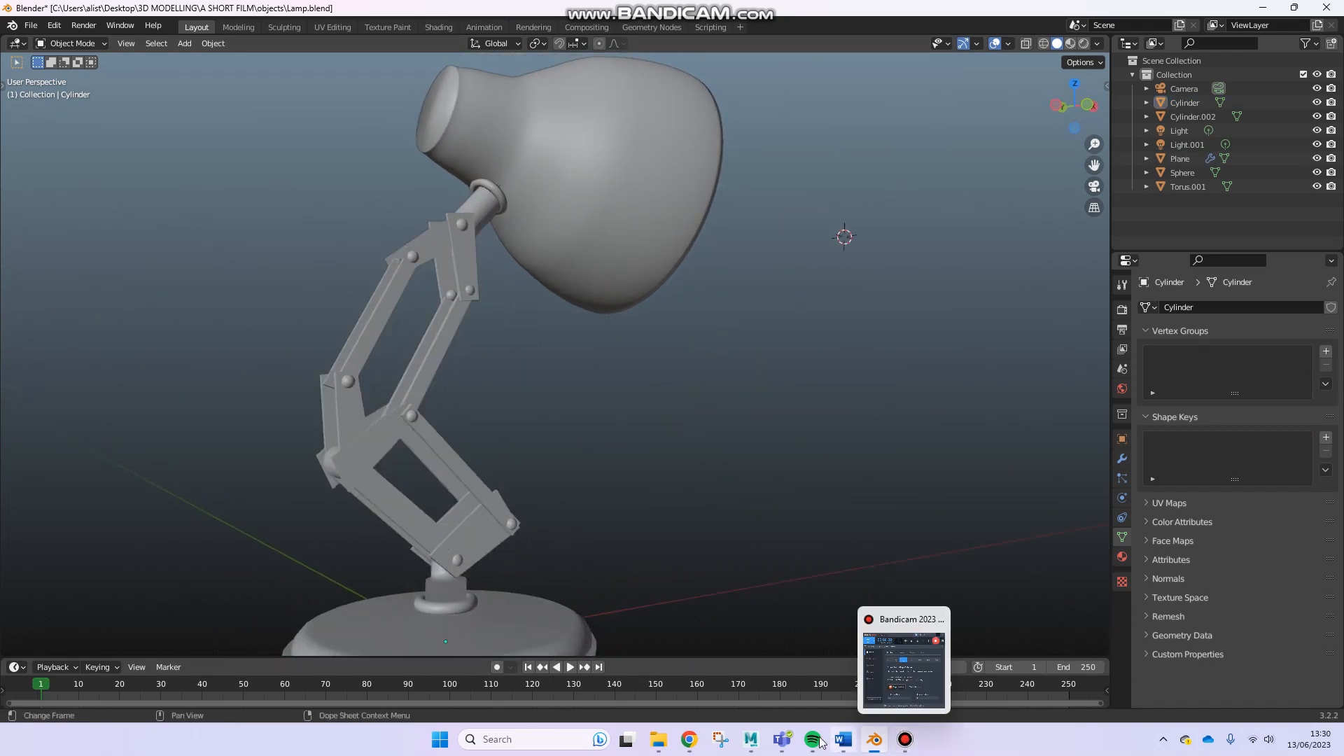
# Switch to Maya and examine the selected lamp's jointed arm up close from the side
pyautogui.click(750, 739)
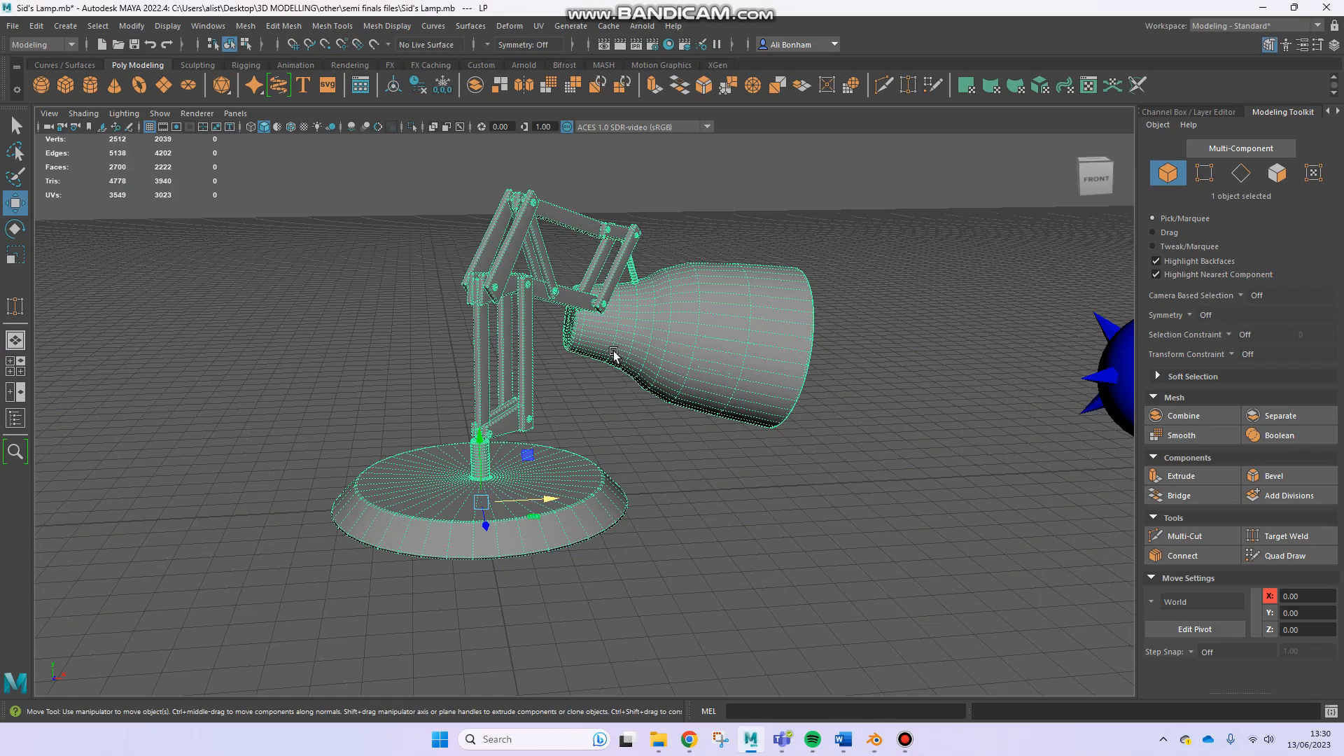
pyautogui.keyDown('alt'); pyautogui.moveTo(642, 363); pyautogui.dragTo(607, 431, button='middle'); pyautogui.keyUp('alt')
pyautogui.keyDown('alt'); pyautogui.moveTo(607, 431); pyautogui.dragTo(536, 419); pyautogui.keyUp('alt')
pyautogui.scroll(5, 513, 401)
pyautogui.keyDown('alt'); pyautogui.moveTo(513, 398); pyautogui.dragTo(576, 413, button='middle'); pyautogui.keyUp('alt')
pyautogui.moveTo(576, 414)
pyautogui.keyDown('alt'); pyautogui.mouseDown()
pyautogui.moveTo(592, 435)
pyautogui.moveTo(578, 410)
pyautogui.mouseUp(); pyautogui.keyUp('alt')
pyautogui.scroll(-1, 578, 411)
pyautogui.keyDown('alt'); pyautogui.moveTo(320, 366); pyautogui.dragTo(363, 440, button='middle'); pyautogui.keyUp('alt')
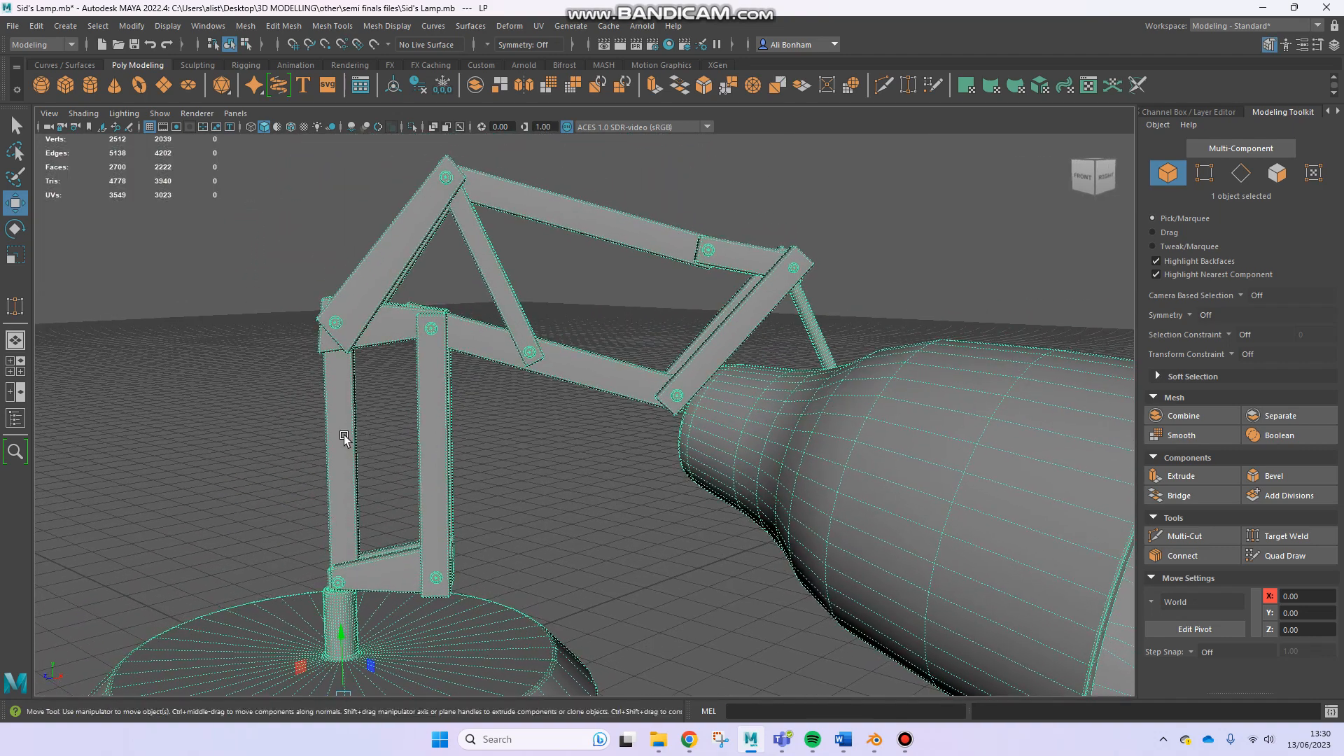
# Switch to face selection, pick all faces of the arm's rear upright bar, and inspect the bar from two angles
pyautogui.moveTo(344, 452); pyautogui.dragTo(347, 410, button='right')
pyautogui.click(348, 422)
pyautogui.doubleClick(348, 422)
pyautogui.keyDown('alt'); pyautogui.moveTo(361, 441); pyautogui.dragTo(496, 468); pyautogui.keyUp('alt')
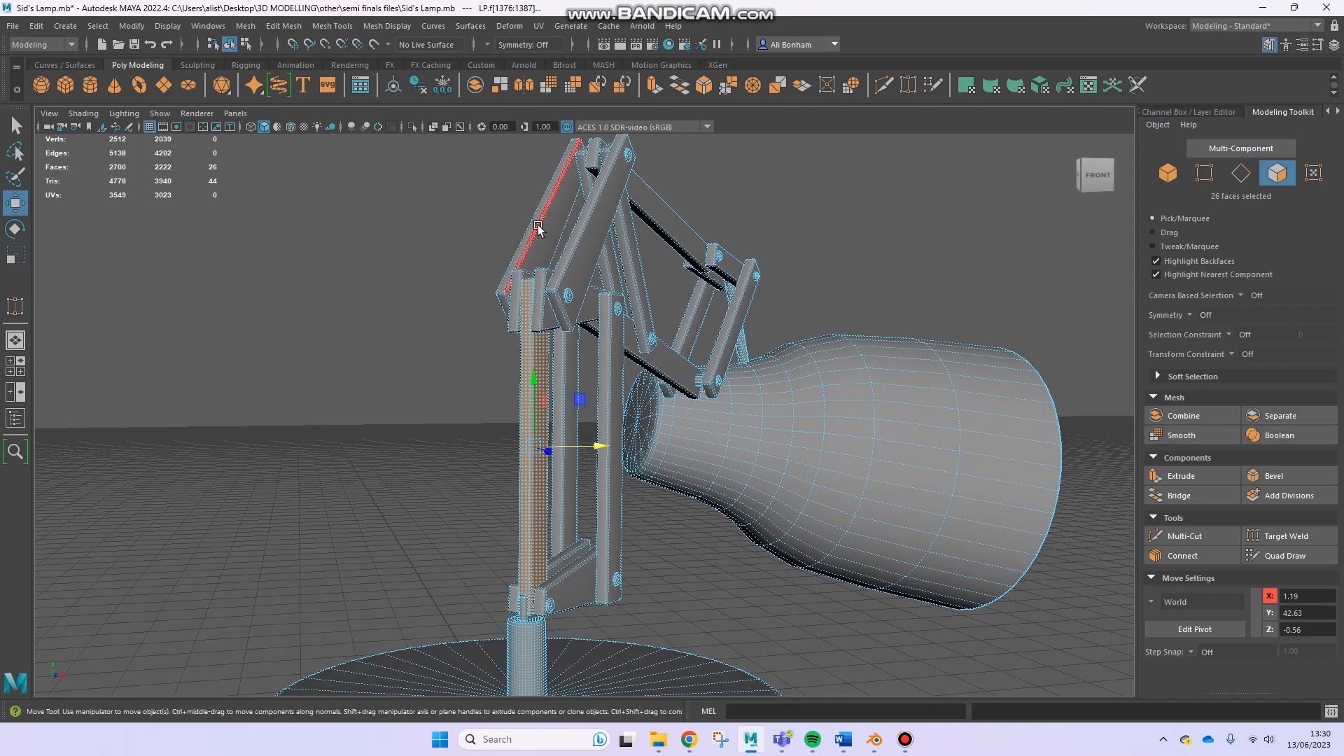
pyautogui.keyDown('alt'); pyautogui.moveTo(558, 242); pyautogui.dragTo(521, 299); pyautogui.keyUp('alt')
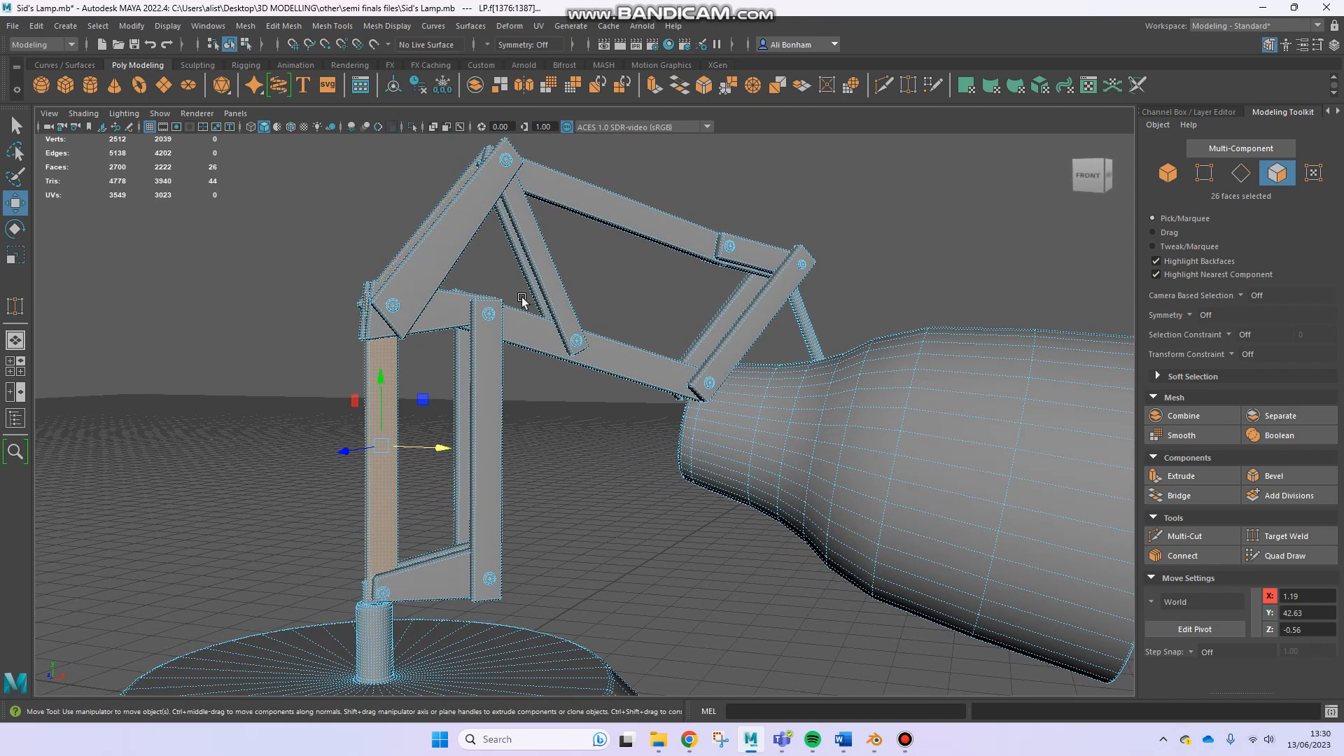
# Select all faces of the arm's lower horizontal bar and try rotating the bar to a steeper downward slope
pyautogui.doubleClick(555, 341)
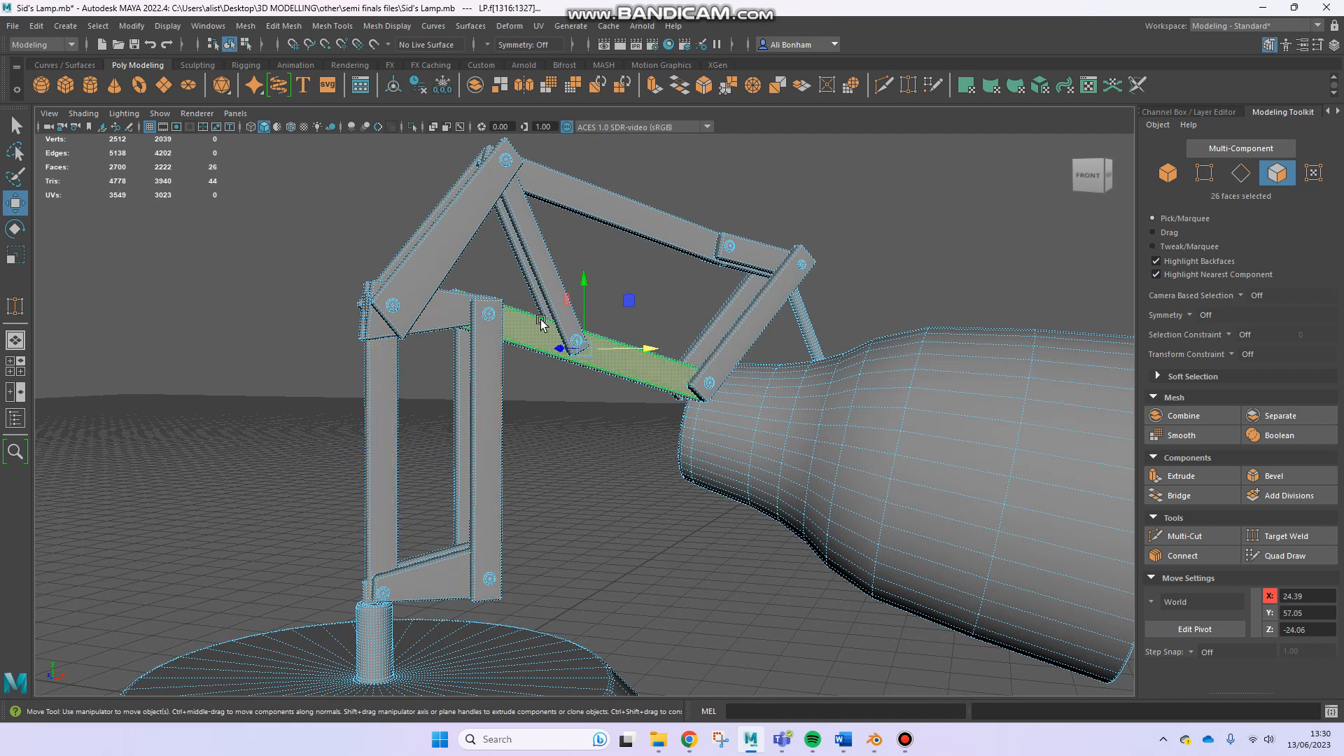
pyautogui.press('r')
pyautogui.press('e')
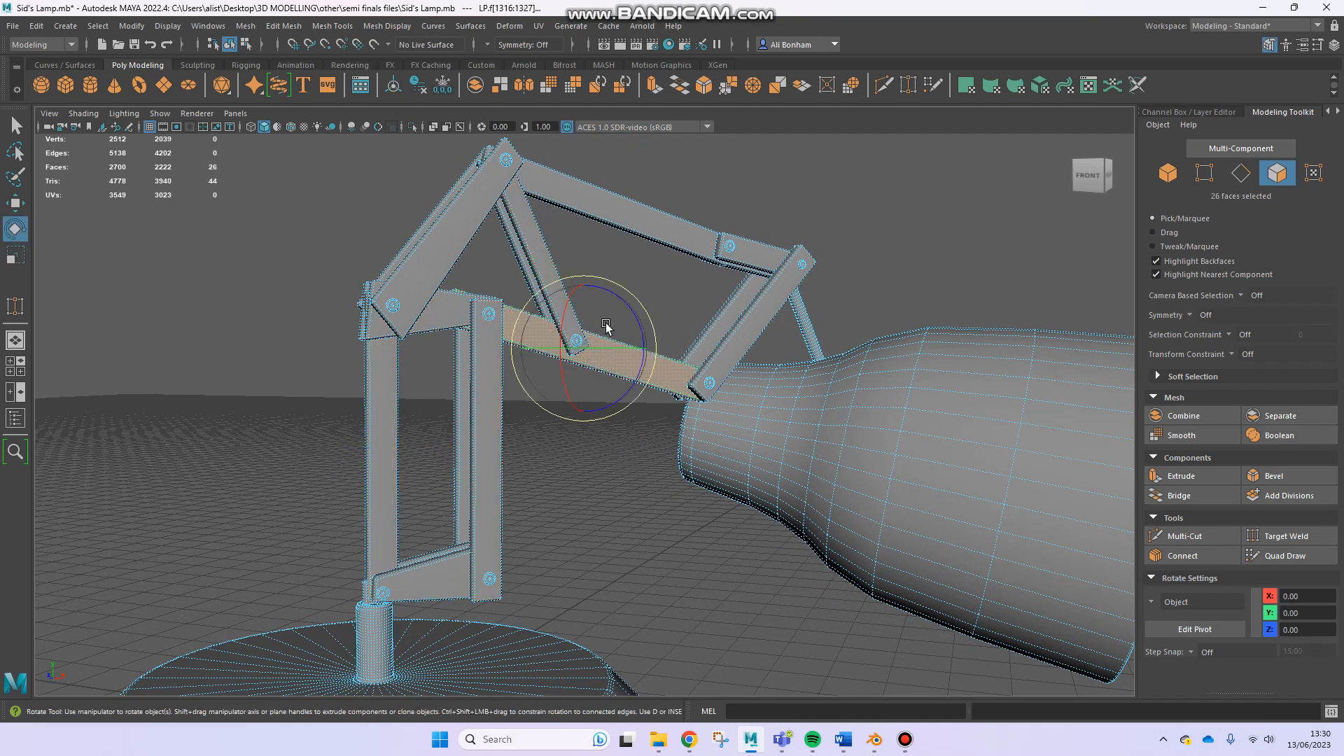
pyautogui.moveTo(621, 309); pyautogui.dragTo(628, 317)
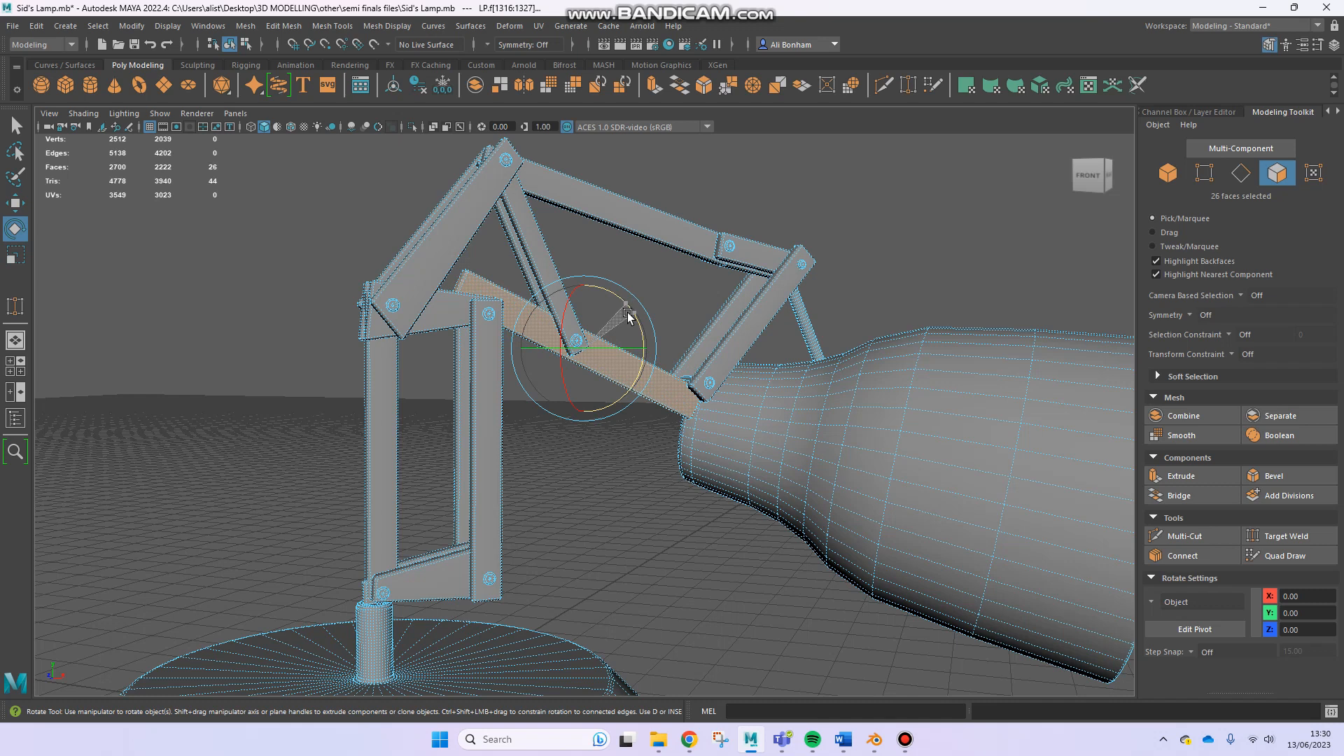
# Select all faces of the rear upright bar and try lengthening it by scaling it vertically
pyautogui.doubleClick(373, 452)
pyautogui.press('r')
pyautogui.moveTo(384, 389); pyautogui.dragTo(394, 359)
pyautogui.click(521, 319)
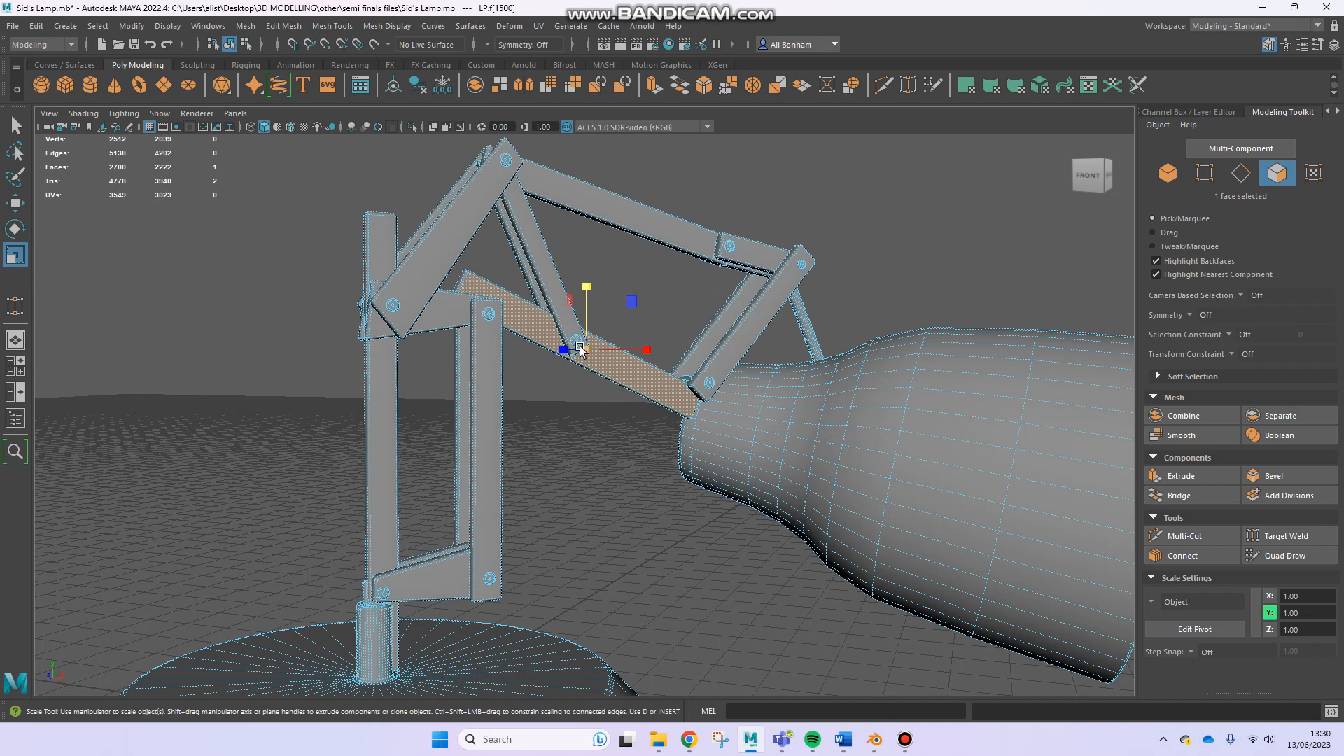
# Undo the upright bar's scaling and the horizontal bar's rotation
pyautogui.hotkey('ctrl', 'z')
pyautogui.hotkey('ctrl', 'z')
pyautogui.hotkey('ctrl', 'z')
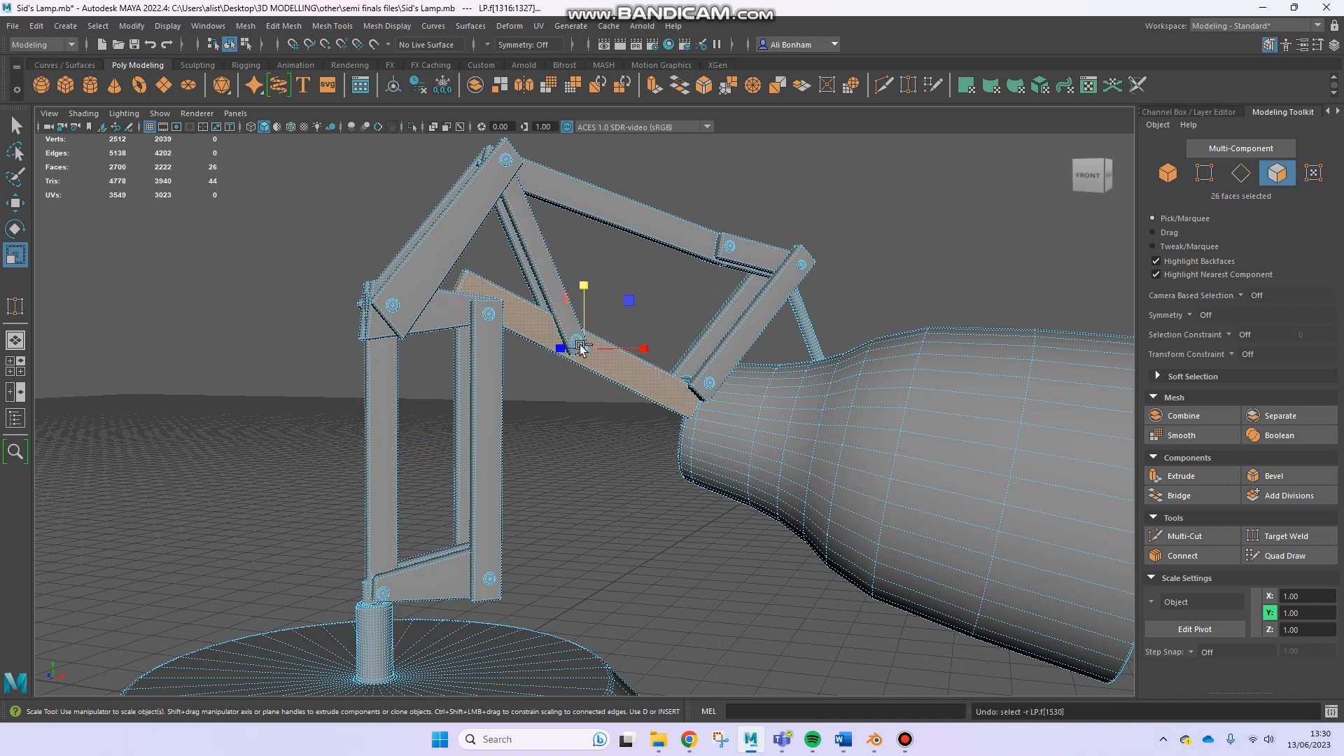
pyautogui.hotkey('ctrl', 'z')
# Examine the arm and shade from above and behind, and select the faces of the short rod joining them
pyautogui.keyDown('alt'); pyautogui.moveTo(570, 374); pyautogui.dragTo(403, 364); pyautogui.keyUp('alt')
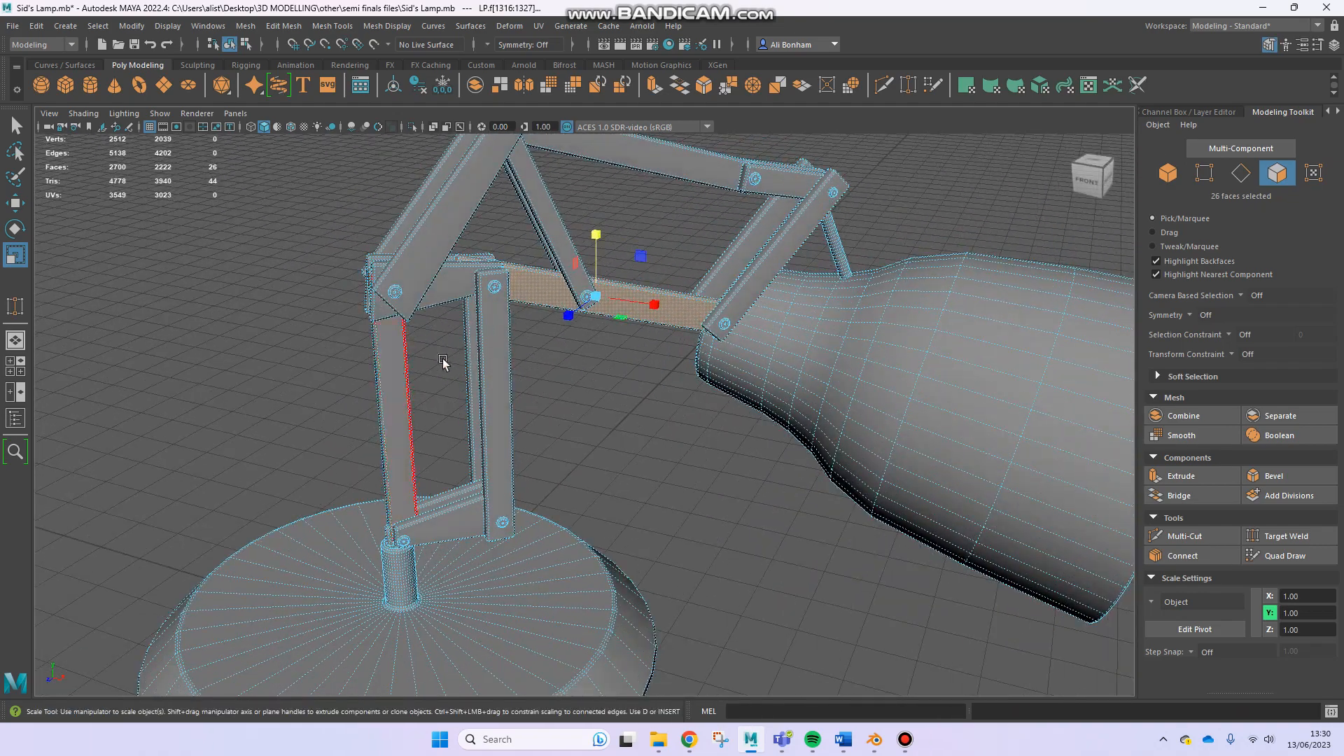
pyautogui.keyDown('alt'); pyautogui.moveTo(442, 406); pyautogui.dragTo(360, 547, button='middle'); pyautogui.keyUp('alt')
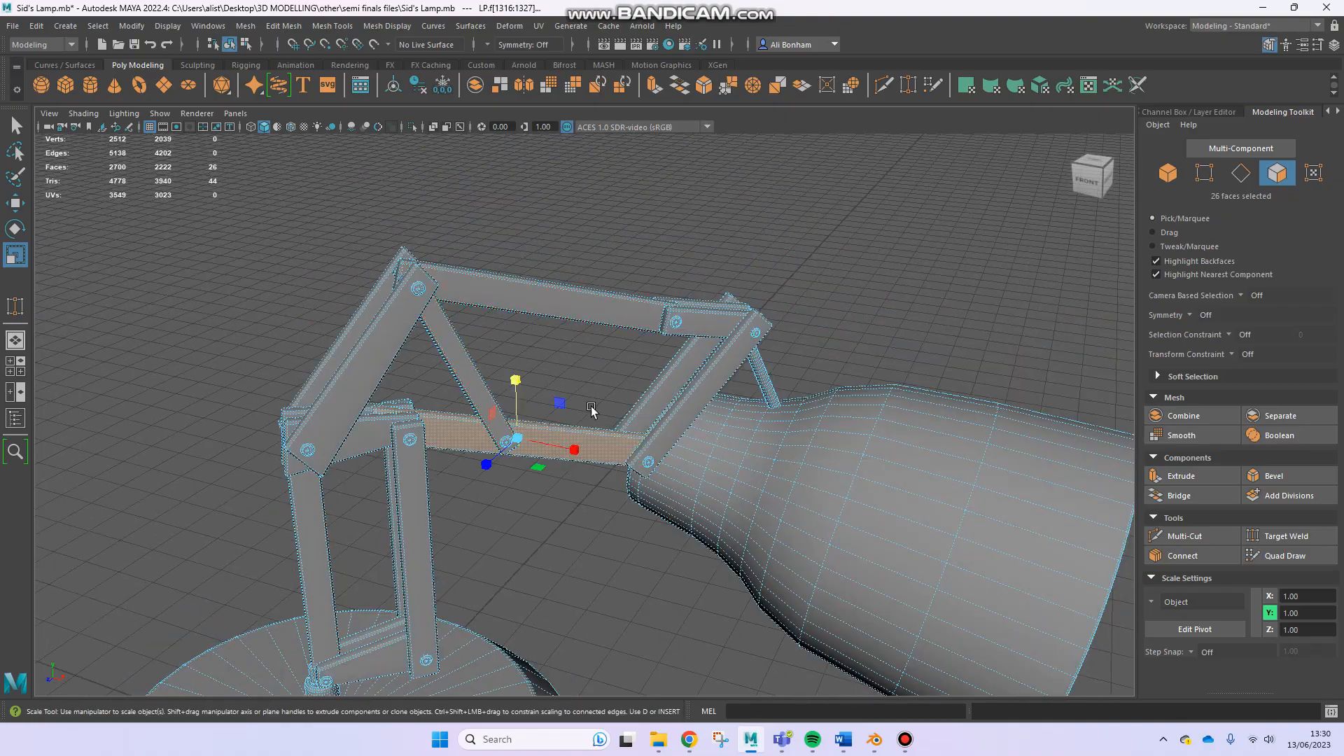
pyautogui.keyDown('alt'); pyautogui.moveTo(616, 423); pyautogui.dragTo(478, 413, button='middle'); pyautogui.keyUp('alt')
pyautogui.keyDown('alt'); pyautogui.moveTo(604, 420); pyautogui.dragTo(339, 409); pyautogui.keyUp('alt')
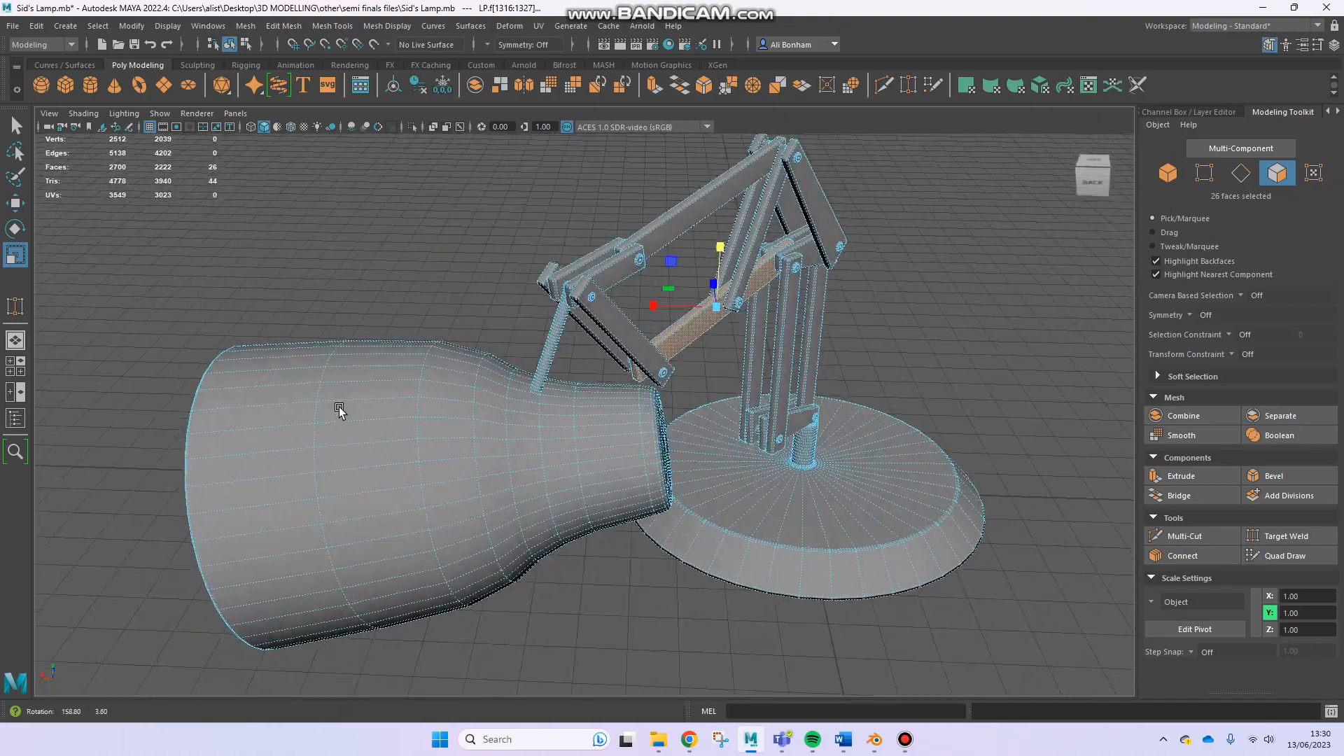
pyautogui.keyDown('alt'); pyautogui.moveTo(615, 398); pyautogui.dragTo(767, 393, button='right'); pyautogui.keyUp('alt')
pyautogui.keyDown('alt'); pyautogui.moveTo(768, 389); pyautogui.dragTo(760, 346); pyautogui.keyUp('alt')
pyautogui.doubleClick(520, 352)
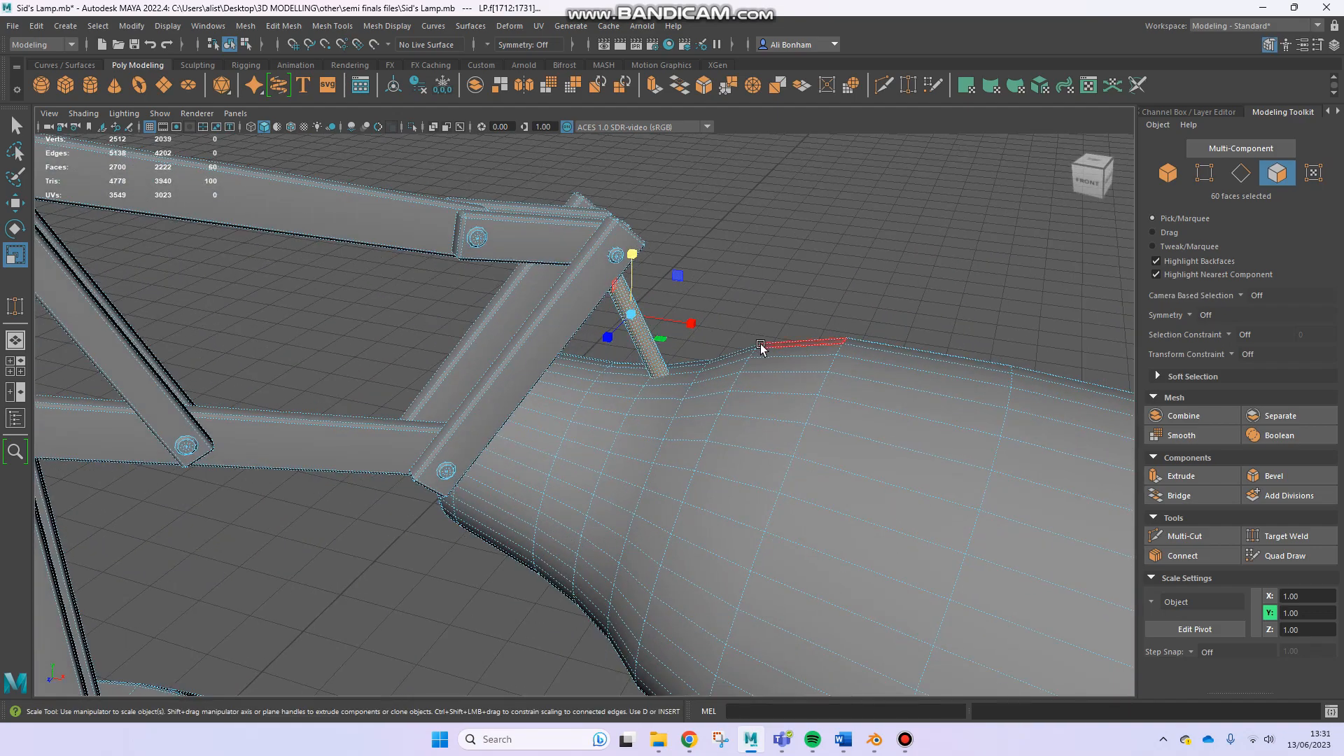
# Select all faces of the shade and try moving it away from the arm
pyautogui.keyDown('alt'); pyautogui.moveTo(782, 418); pyautogui.dragTo(653, 267); pyautogui.keyUp('alt')
pyautogui.doubleClick(717, 420)
pyautogui.press('w')
pyautogui.keyDown('alt'); pyautogui.moveTo(651, 322); pyautogui.dragTo(702, 336); pyautogui.keyUp('alt')
pyautogui.moveTo(747, 291); pyautogui.dragTo(617, 383)
# Select the short connecting rod at the arm's end and try rotating it to a nearly horizontal angle
pyautogui.click(613, 392)
pyautogui.press('e')
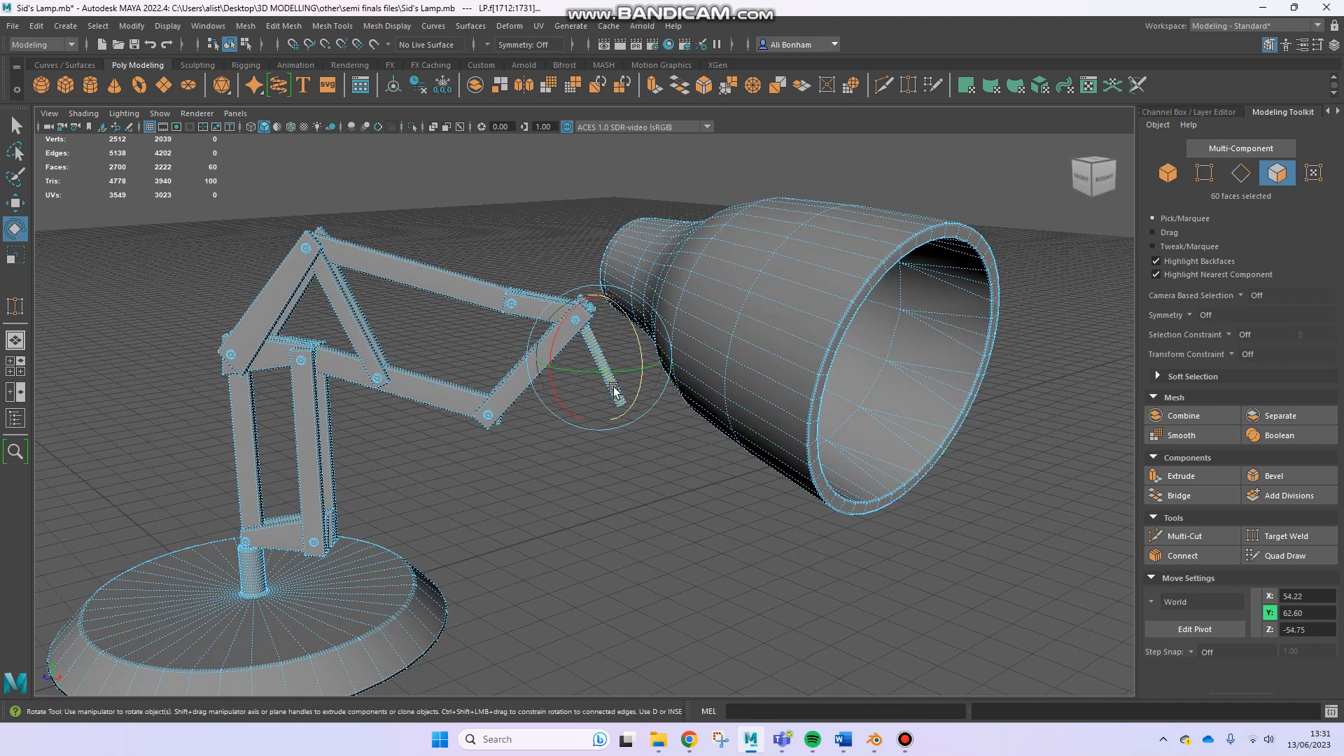
pyautogui.moveTo(658, 319); pyautogui.dragTo(566, 254)
pyautogui.keyDown('alt'); pyautogui.moveTo(597, 304); pyautogui.dragTo(589, 341, button='middle'); pyautogui.keyUp('alt')
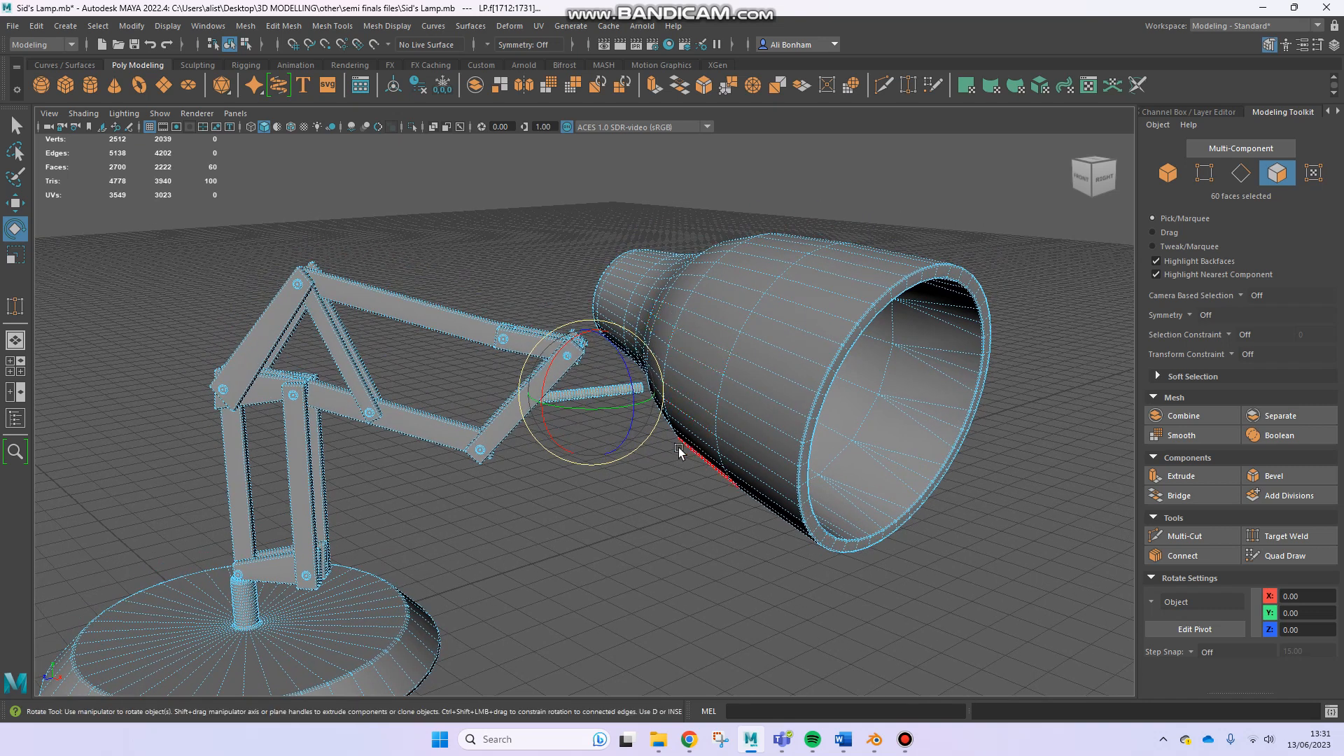
# Undo the connecting rod's rotation and the shade's move, and check the joint between arm and shade
pyautogui.hotkey('ctrl', 'z')
pyautogui.hotkey('ctrl', 'z')
pyautogui.hotkey('ctrl', 'z')
pyautogui.hotkey('ctrl', 'z')
pyautogui.keyDown('alt'); pyautogui.moveTo(588, 479); pyautogui.dragTo(710, 445); pyautogui.keyUp('alt')
pyautogui.scroll(3, 619, 428)
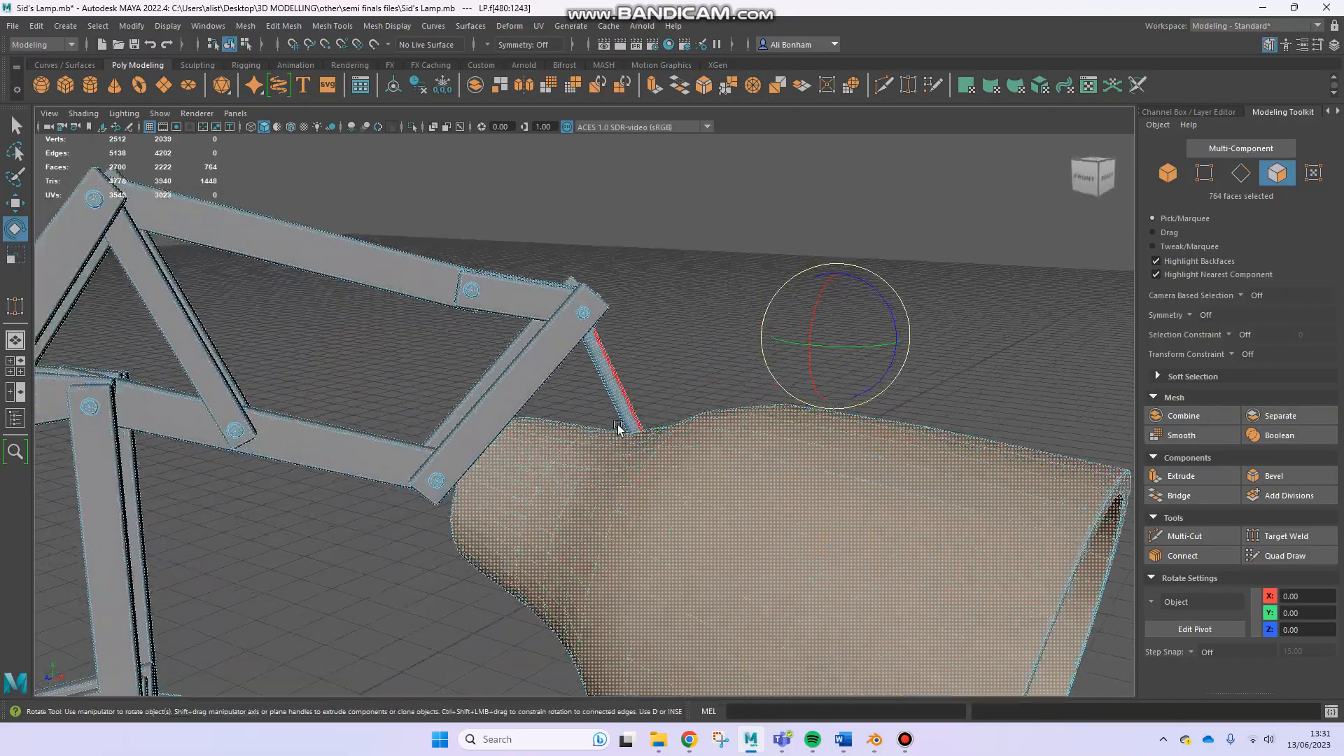
# Examine the reassembled lamp's arm, shade and base from several sides
pyautogui.keyDown('alt'); pyautogui.moveTo(618, 428); pyautogui.dragTo(752, 363, button='middle'); pyautogui.keyUp('alt')
pyautogui.scroll(-5, 751, 363)
pyautogui.keyDown('alt'); pyautogui.moveTo(404, 355); pyautogui.dragTo(980, 371); pyautogui.keyUp('alt')
pyautogui.keyDown('alt'); pyautogui.moveTo(623, 391); pyautogui.dragTo(847, 410); pyautogui.keyUp('alt')
pyautogui.keyDown('alt'); pyautogui.moveTo(697, 439); pyautogui.dragTo(638, 432); pyautogui.keyUp('alt')
pyautogui.scroll(-1, 635, 431)
pyautogui.keyDown('alt'); pyautogui.moveTo(615, 429); pyautogui.dragTo(619, 355, button='middle'); pyautogui.keyUp('alt')
# Clear the face selection and save the scene
pyautogui.click(580, 412)
pyautogui.hotkey('ctrl', 's')
pyautogui.scroll(-2, 712, 421)
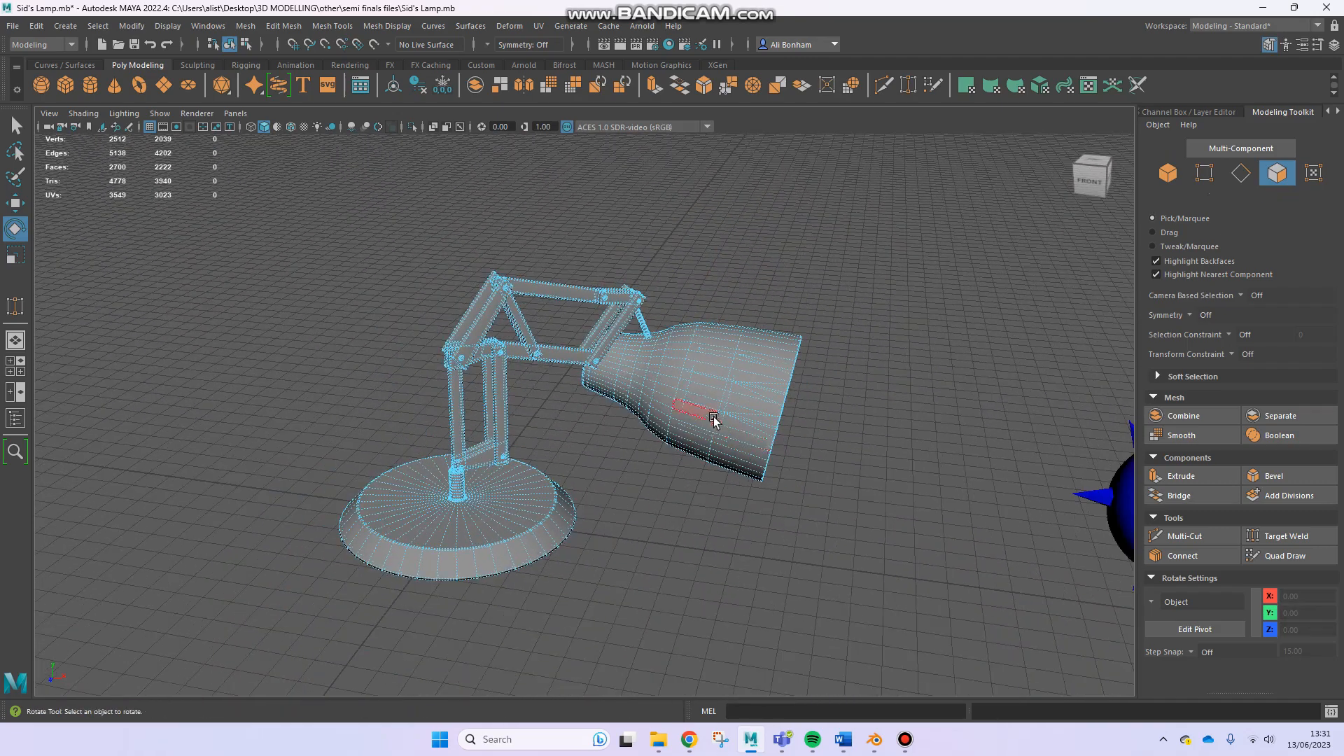
# Return to object mode, deselect the lamp, and view it in full beside the spiked ball
pyautogui.moveTo(639, 404)
pyautogui.keyDown('alt'); pyautogui.mouseDown()
pyautogui.moveTo(721, 436)
pyautogui.moveTo(717, 401)
pyautogui.moveTo(660, 394)
pyautogui.mouseUp(); pyautogui.keyUp('alt')
pyautogui.keyDown('alt'); pyautogui.moveTo(660, 394); pyautogui.dragTo(390, 405, button='middle'); pyautogui.keyUp('alt')
pyautogui.moveTo(390, 406); pyautogui.dragTo(513, 335, button='right')
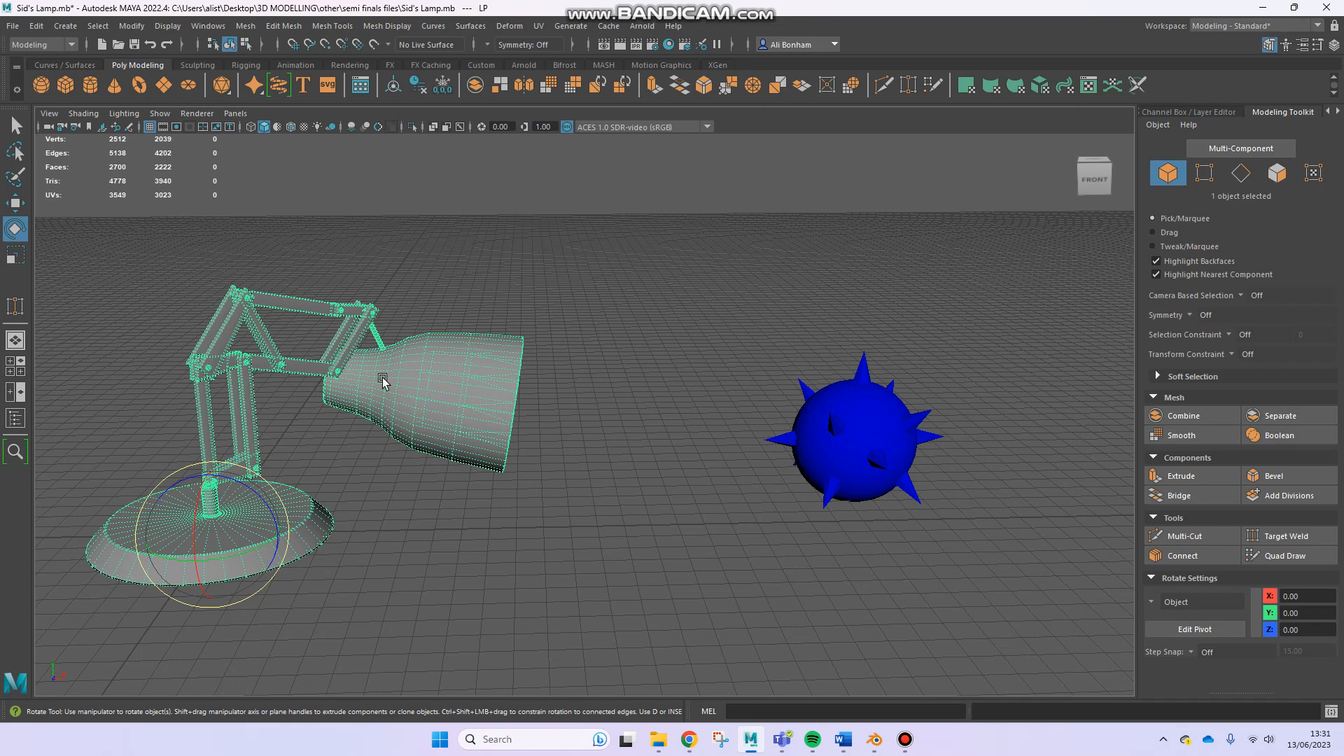
pyautogui.click(365, 498)
pyautogui.keyDown('alt'); pyautogui.moveTo(317, 506); pyautogui.dragTo(450, 471, button='middle'); pyautogui.keyUp('alt')
pyautogui.keyDown('alt'); pyautogui.moveTo(450, 471); pyautogui.dragTo(558, 493, button='right'); pyautogui.keyUp('alt')
pyautogui.keyDown('alt'); pyautogui.moveTo(559, 493); pyautogui.dragTo(578, 430); pyautogui.keyUp('alt')
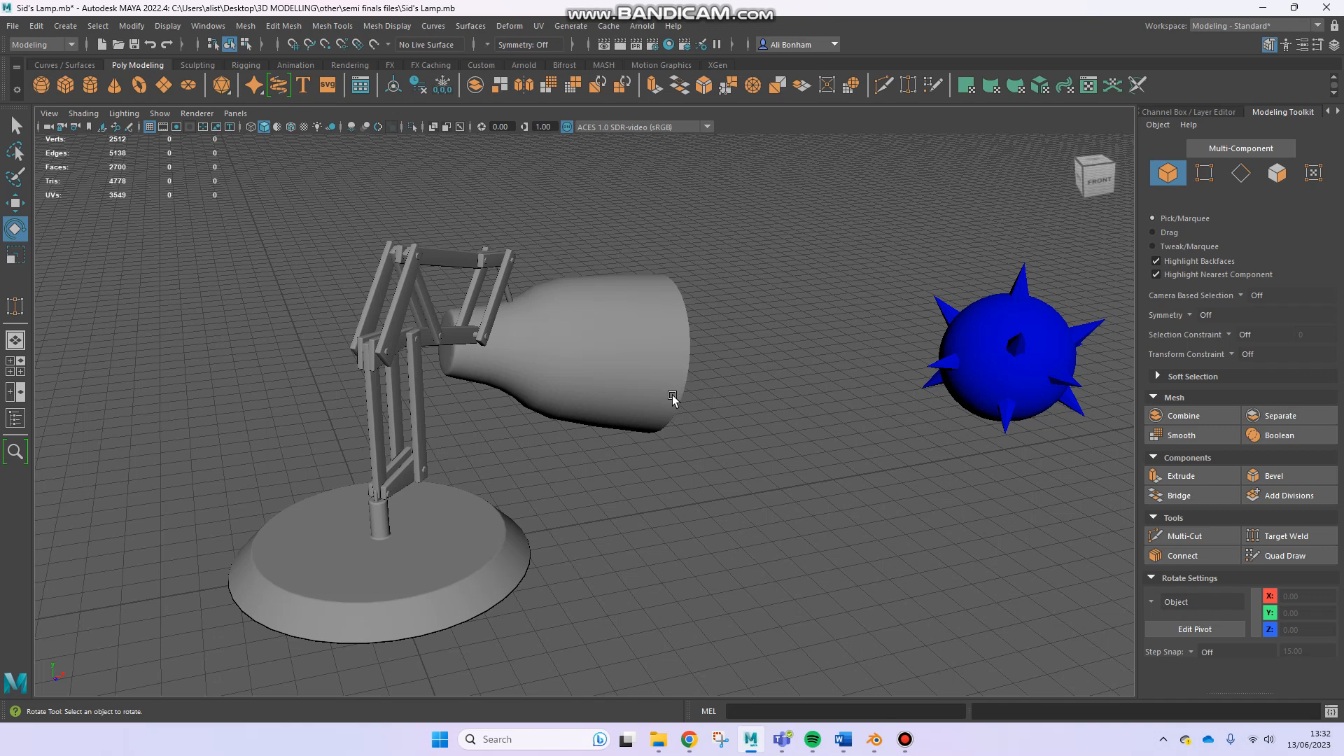
# Select and frame the spiked ball to look at its mesh, then deselect it and view both models together
pyautogui.keyDown('alt'); pyautogui.moveTo(645, 353); pyautogui.dragTo(376, 372, button='middle'); pyautogui.keyUp('alt')
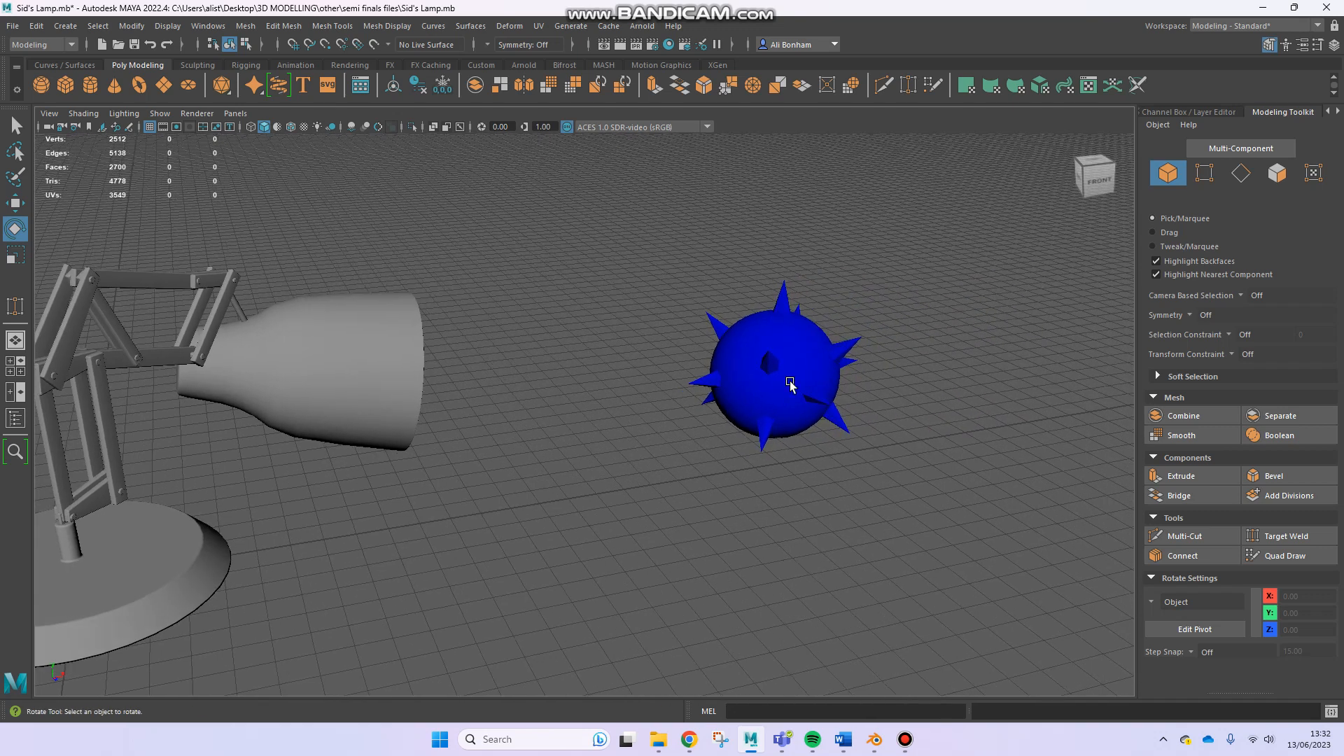
pyautogui.click(797, 374)
pyautogui.press('f')
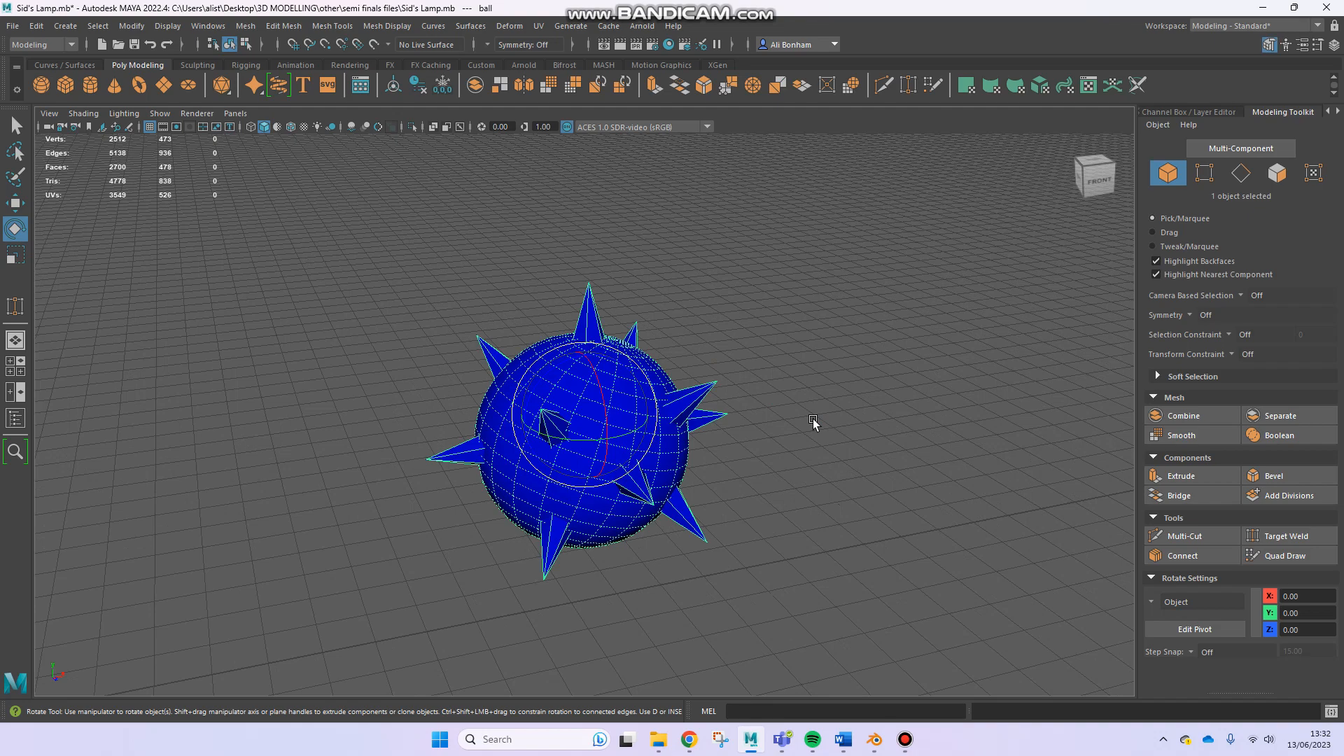
pyautogui.click(775, 419)
pyautogui.keyDown('alt'); pyautogui.moveTo(683, 442); pyautogui.dragTo(656, 411); pyautogui.keyUp('alt')
pyautogui.keyDown('alt'); pyautogui.moveTo(656, 411); pyautogui.dragTo(373, 448, button='right'); pyautogui.keyUp('alt')
pyautogui.keyDown('alt'); pyautogui.moveTo(373, 448); pyautogui.dragTo(585, 428, button='middle'); pyautogui.keyUp('alt')
pyautogui.keyDown('alt'); pyautogui.moveTo(585, 429); pyautogui.dragTo(614, 424, button='right'); pyautogui.keyUp('alt')
pyautogui.keyDown('alt'); pyautogui.moveTo(613, 424); pyautogui.dragTo(627, 432, button='middle'); pyautogui.keyUp('alt')
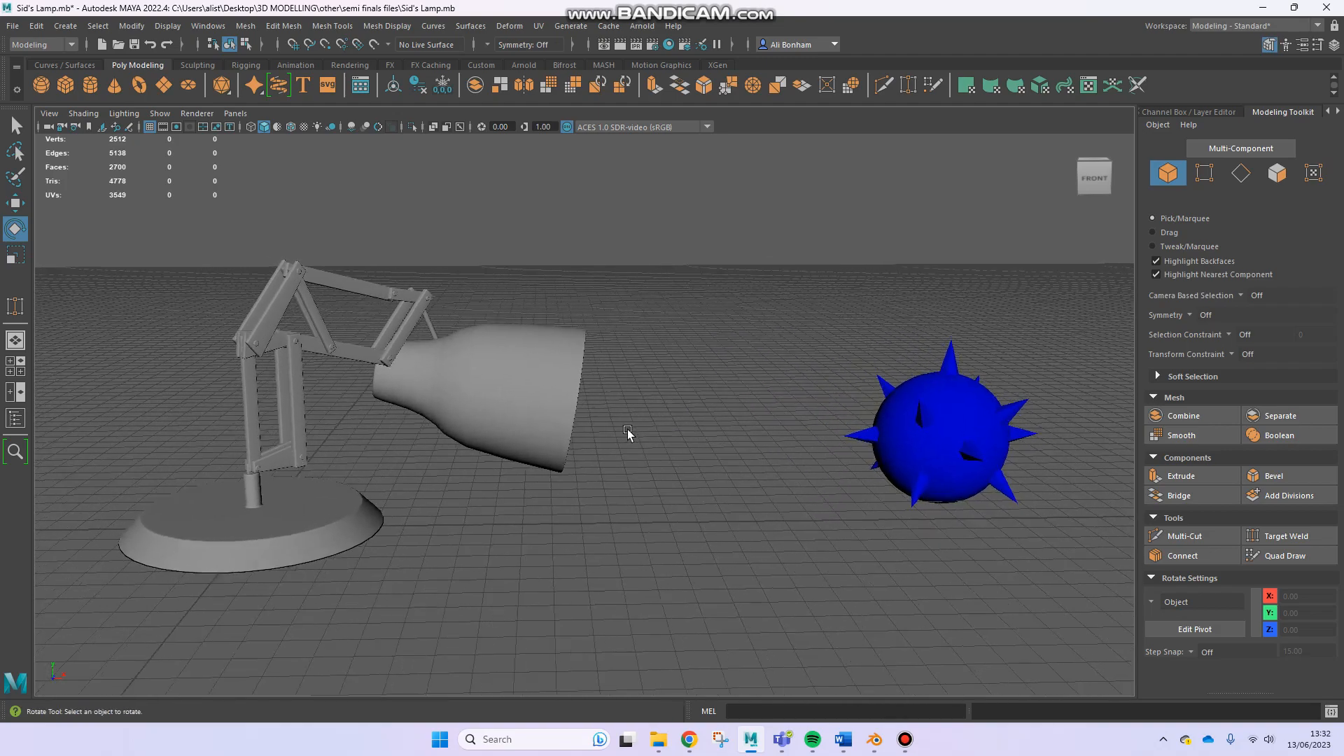
# Select the lamp and examine its wireframe from above, behind and into the shade's opening
pyautogui.keyDown('alt'); pyautogui.moveTo(627, 431); pyautogui.dragTo(518, 390); pyautogui.keyUp('alt')
pyautogui.click(518, 390)
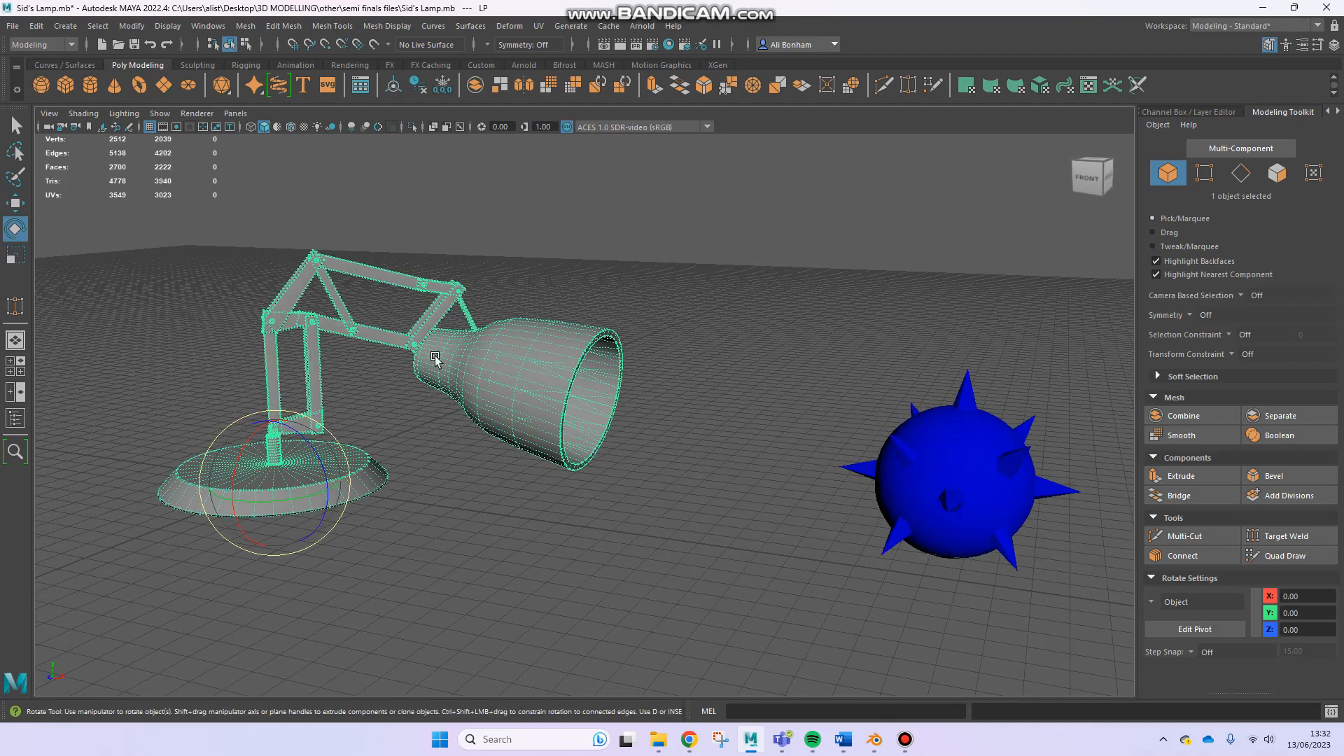
pyautogui.keyDown('alt'); pyautogui.moveTo(400, 365); pyautogui.dragTo(402, 392); pyautogui.keyUp('alt')
pyautogui.keyDown('alt'); pyautogui.moveTo(465, 403); pyautogui.dragTo(566, 381); pyautogui.keyUp('alt')
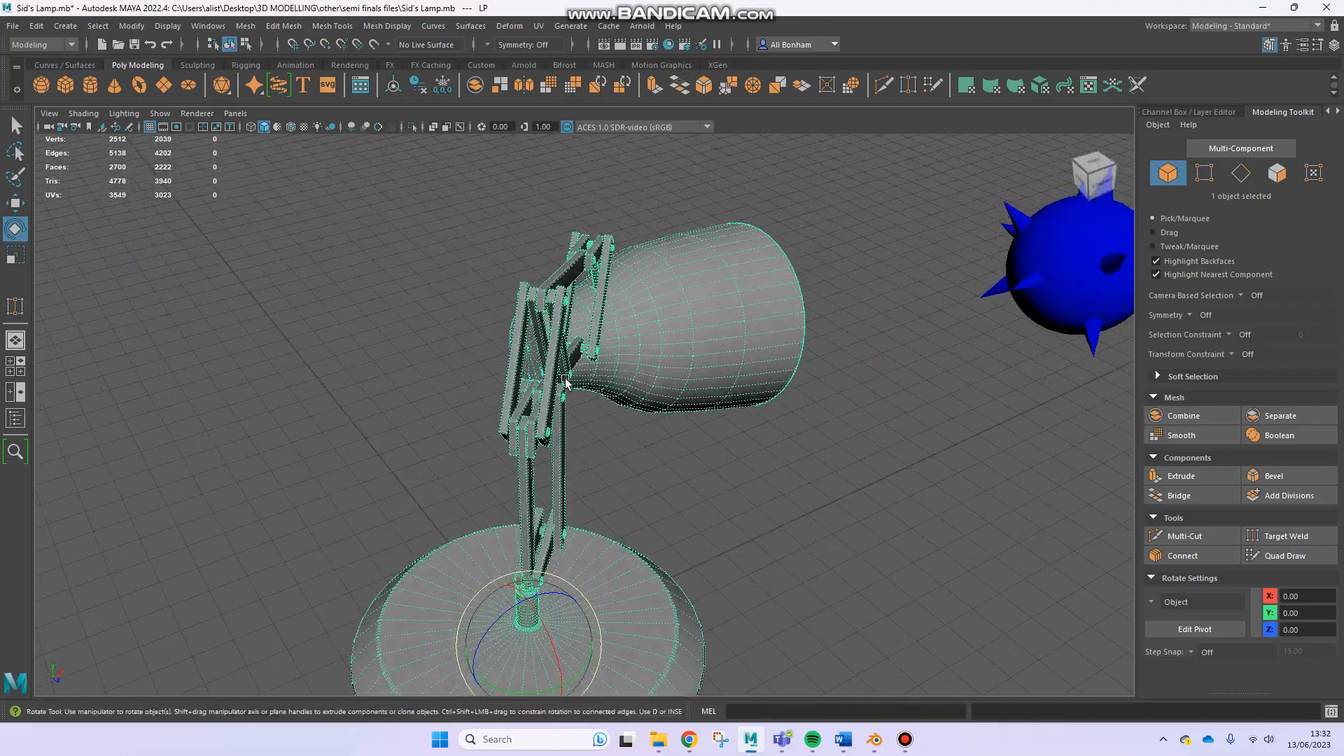
pyautogui.keyDown('alt'); pyautogui.moveTo(591, 443); pyautogui.dragTo(609, 420); pyautogui.keyUp('alt')
pyautogui.keyDown('alt'); pyautogui.moveTo(609, 420); pyautogui.dragTo(614, 414, button='right'); pyautogui.keyUp('alt')
pyautogui.keyDown('alt'); pyautogui.moveTo(615, 413); pyautogui.dragTo(629, 251); pyautogui.keyUp('alt')
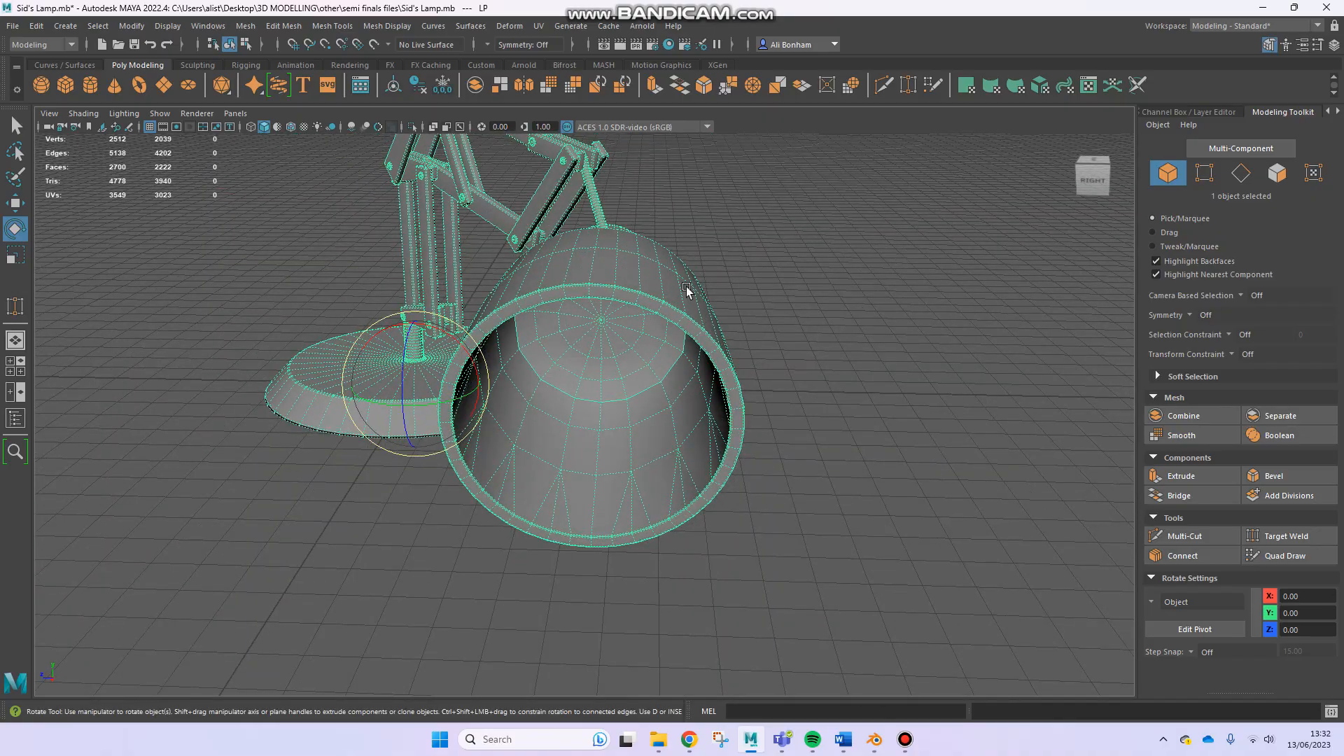
# Bring the lamp and the ball into view together with nothing selected
pyautogui.keyDown('alt'); pyautogui.moveTo(641, 300); pyautogui.dragTo(478, 391); pyautogui.keyUp('alt')
pyautogui.keyDown('alt'); pyautogui.moveTo(477, 389); pyautogui.dragTo(308, 401, button='middle'); pyautogui.keyUp('alt')
pyautogui.click(813, 389)
pyautogui.keyDown('alt'); pyautogui.moveTo(754, 376); pyautogui.dragTo(800, 379); pyautogui.keyUp('alt')
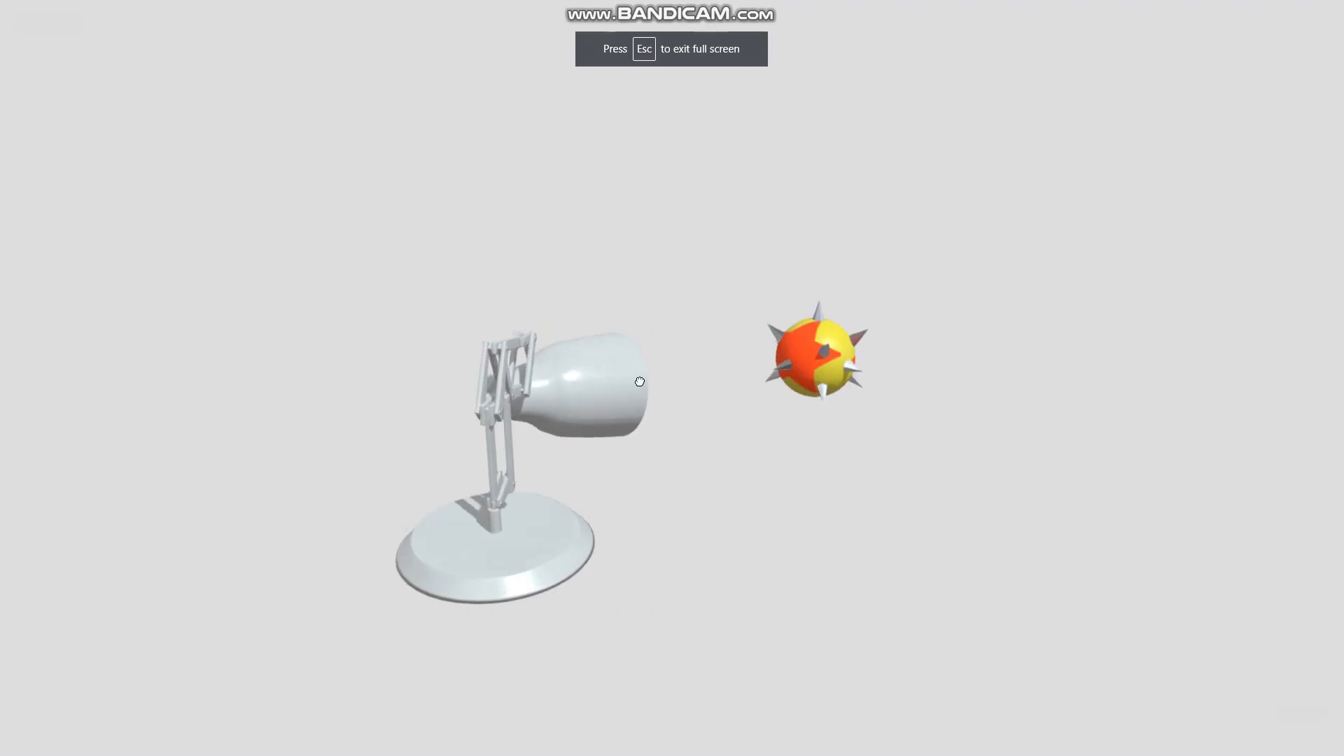
# Examine the textured lamp's base, jointed arm and shade in the full-screen 3D viewer
pyautogui.moveTo(639, 381); pyautogui.dragTo(551, 426)
pyautogui.scroll(2, 539, 434)
pyautogui.scroll(3, 504, 432)
pyautogui.moveTo(486, 429); pyautogui.dragTo(673, 369, button='right')
pyautogui.moveTo(651, 384); pyautogui.dragTo(584, 409)
pyautogui.scroll(5, 600, 389)
pyautogui.moveTo(691, 403)
pyautogui.mouseDown()
pyautogui.moveTo(564, 471)
pyautogui.moveTo(588, 378)
pyautogui.moveTo(642, 441)
pyautogui.moveTo(525, 408)
pyautogui.moveTo(657, 462)
pyautogui.moveTo(666, 454)
pyautogui.moveTo(634, 438)
pyautogui.moveTo(579, 461)
pyautogui.moveTo(612, 441)
pyautogui.moveTo(549, 465)
pyautogui.moveTo(525, 459)
pyautogui.moveTo(510, 411)
pyautogui.moveTo(588, 448)
pyautogui.moveTo(537, 423)
pyautogui.moveTo(670, 423)
pyautogui.moveTo(549, 423)
pyautogui.moveTo(561, 384)
pyautogui.moveTo(420, 369)
pyautogui.moveTo(434, 380)
pyautogui.moveTo(399, 501)
pyautogui.mouseUp()
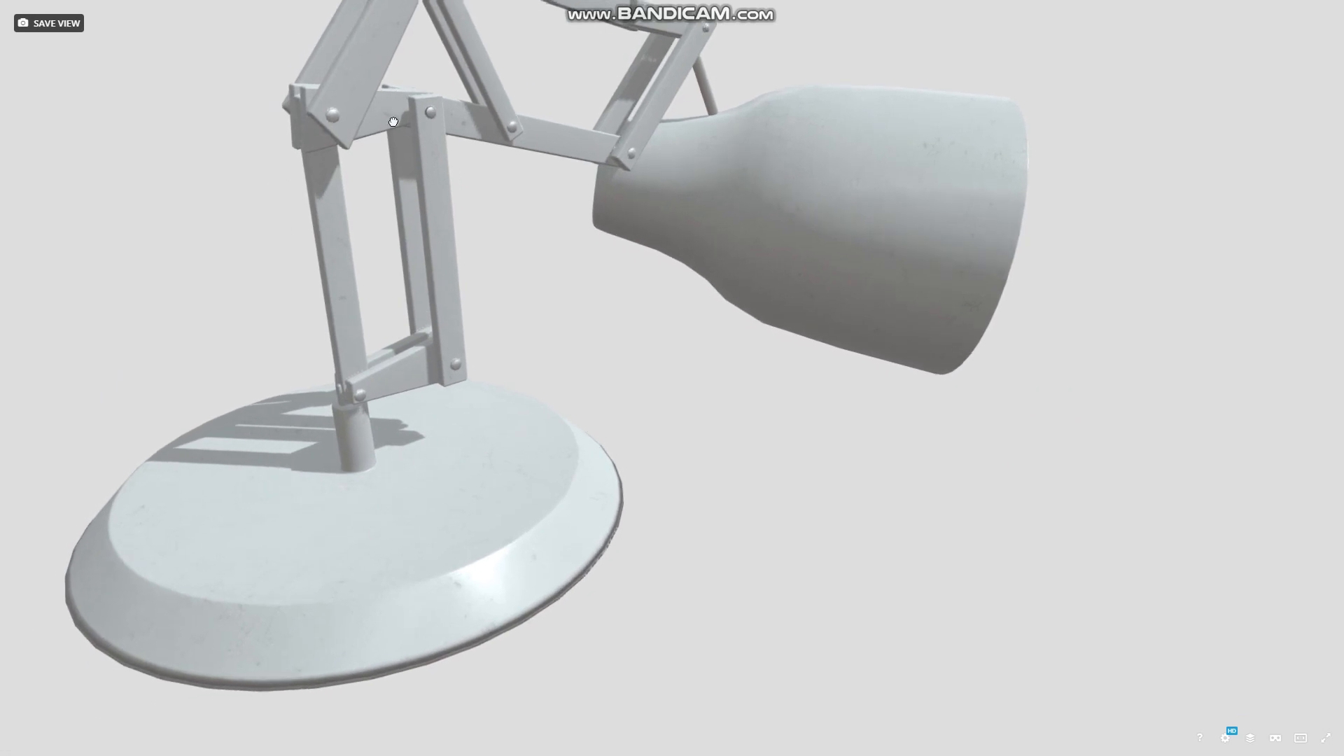
pyautogui.moveTo(394, 121); pyautogui.dragTo(498, 319)
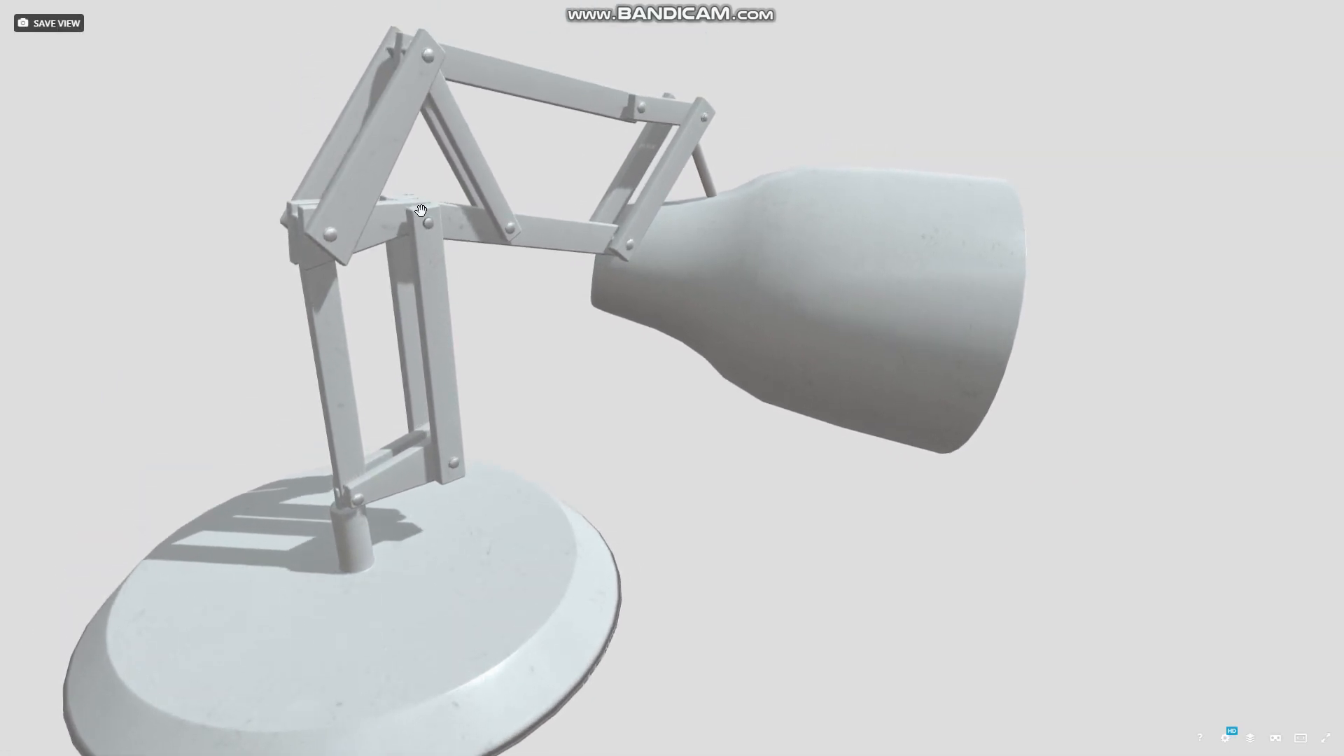
pyautogui.moveTo(387, 374)
pyautogui.mouseDown()
pyautogui.moveTo(414, 384)
pyautogui.moveTo(435, 357)
pyautogui.moveTo(388, 367)
pyautogui.moveTo(384, 387)
pyautogui.moveTo(480, 378)
pyautogui.mouseUp()
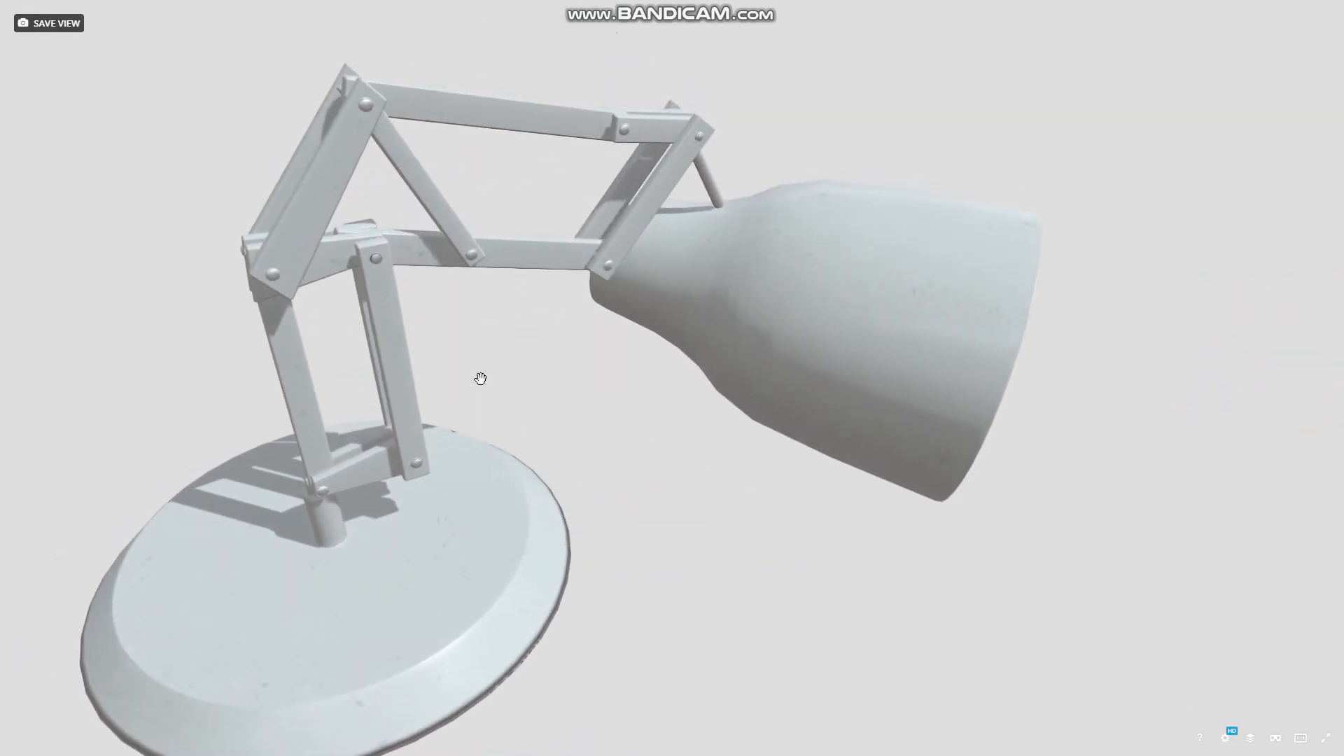
# Center on the textured ball and examine its red star pattern and metal spikes from different angles
pyautogui.moveTo(623, 354); pyautogui.dragTo(308, 304, button='right')
pyautogui.moveTo(308, 305); pyautogui.dragTo(781, 313)
pyautogui.moveTo(782, 313); pyautogui.dragTo(559, 350, button='right')
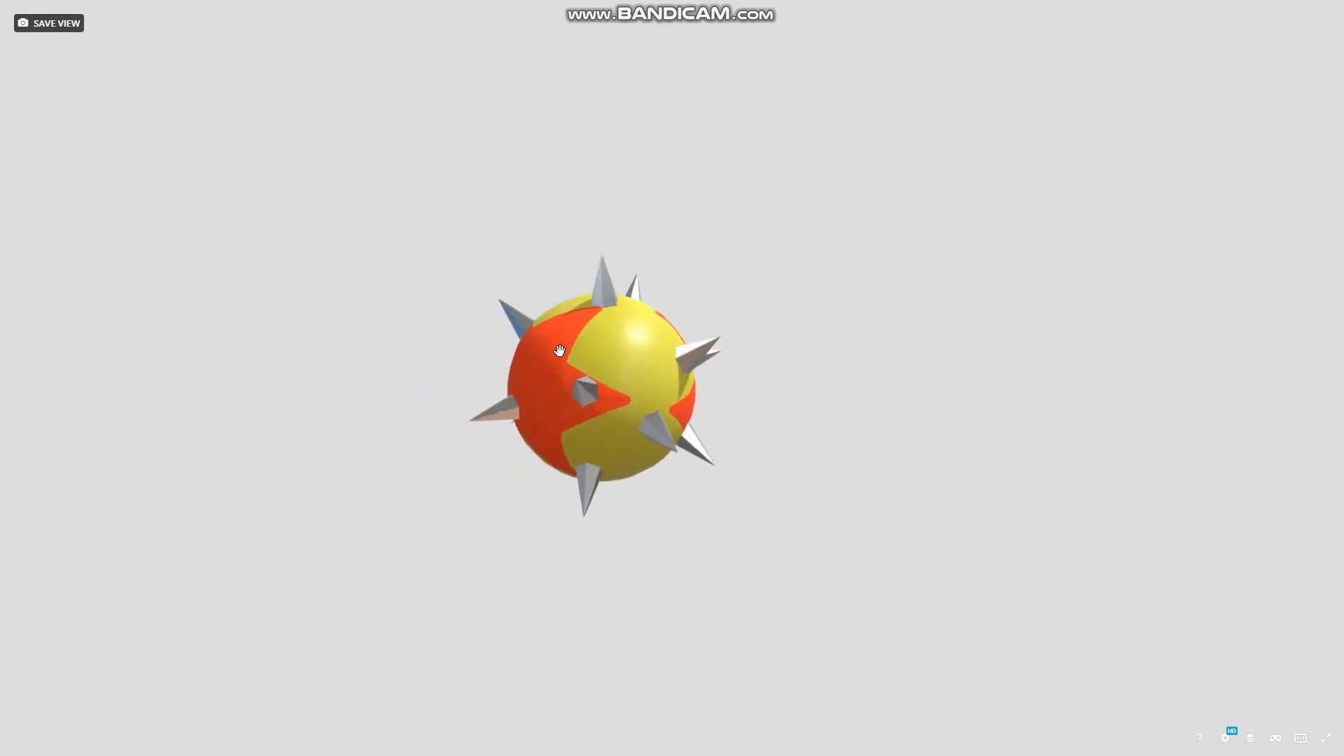
pyautogui.moveTo(656, 338); pyautogui.dragTo(606, 328)
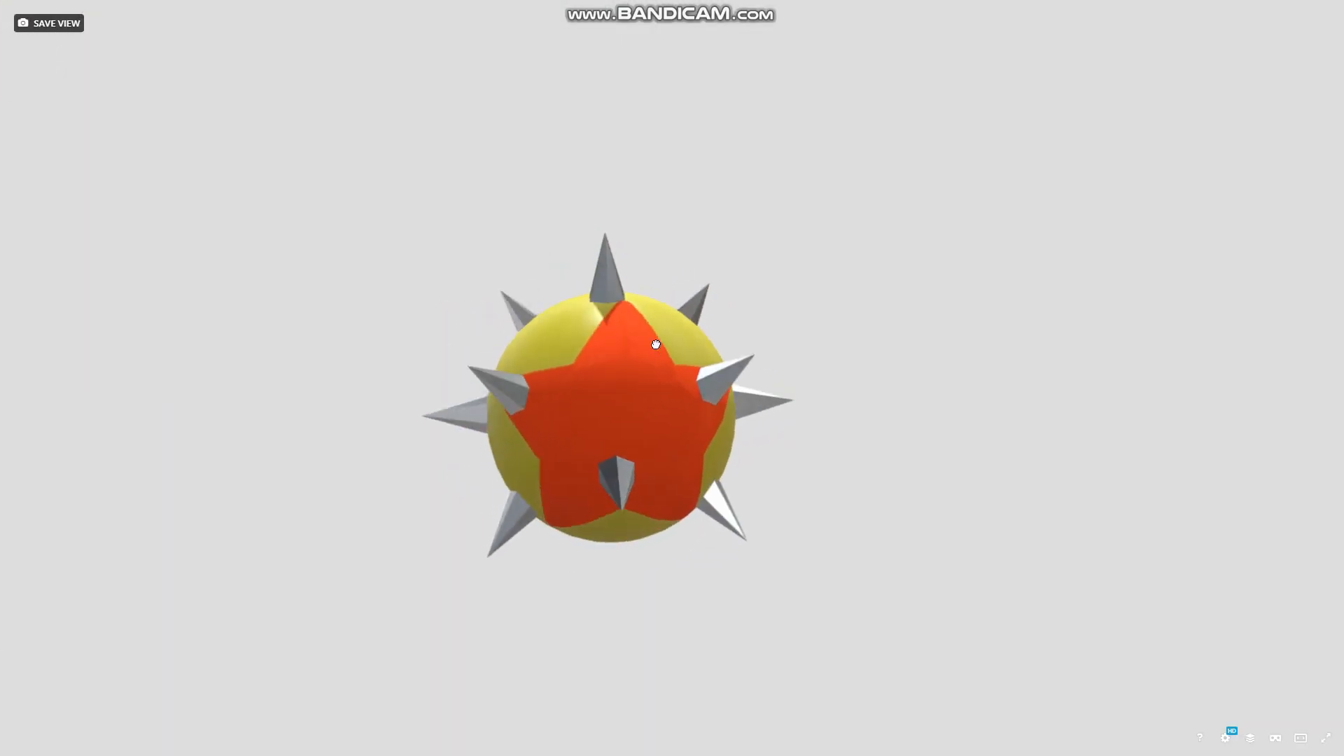
pyautogui.moveTo(678, 339); pyautogui.dragTo(590, 380)
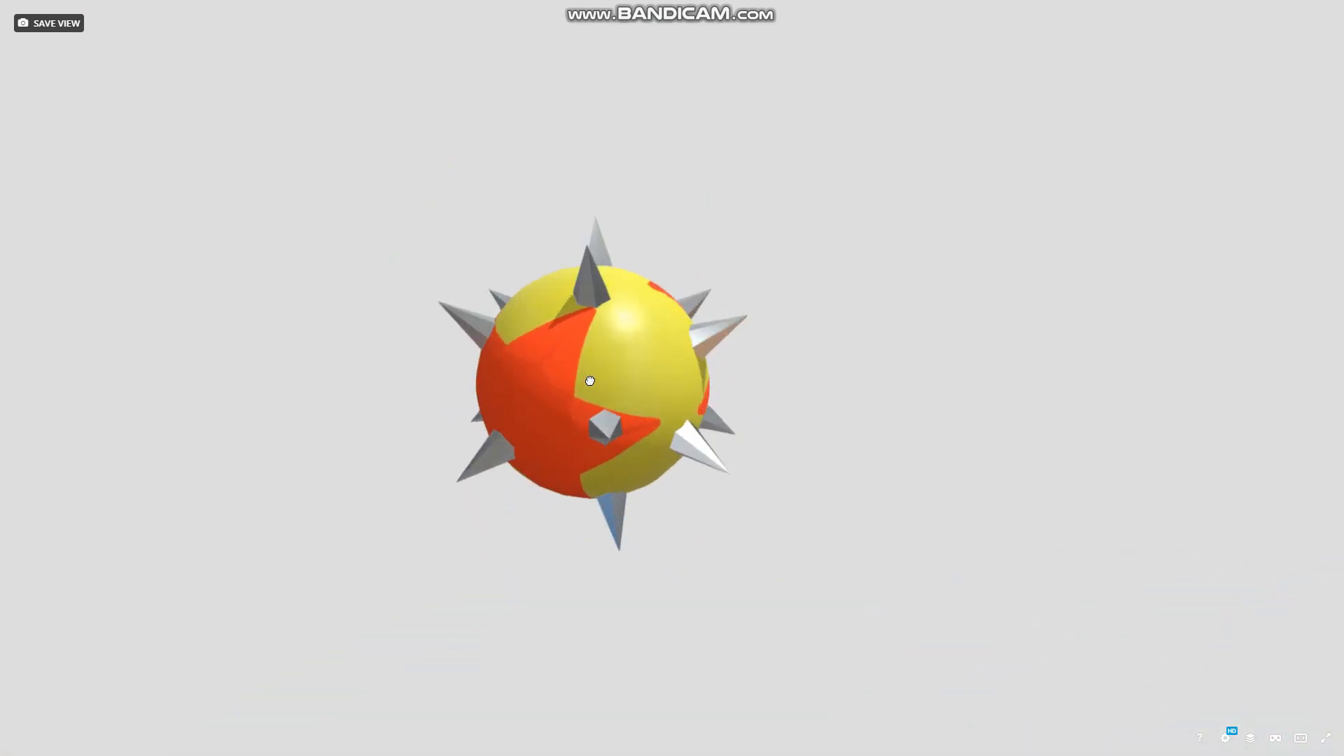
pyautogui.scroll(2, 601, 302)
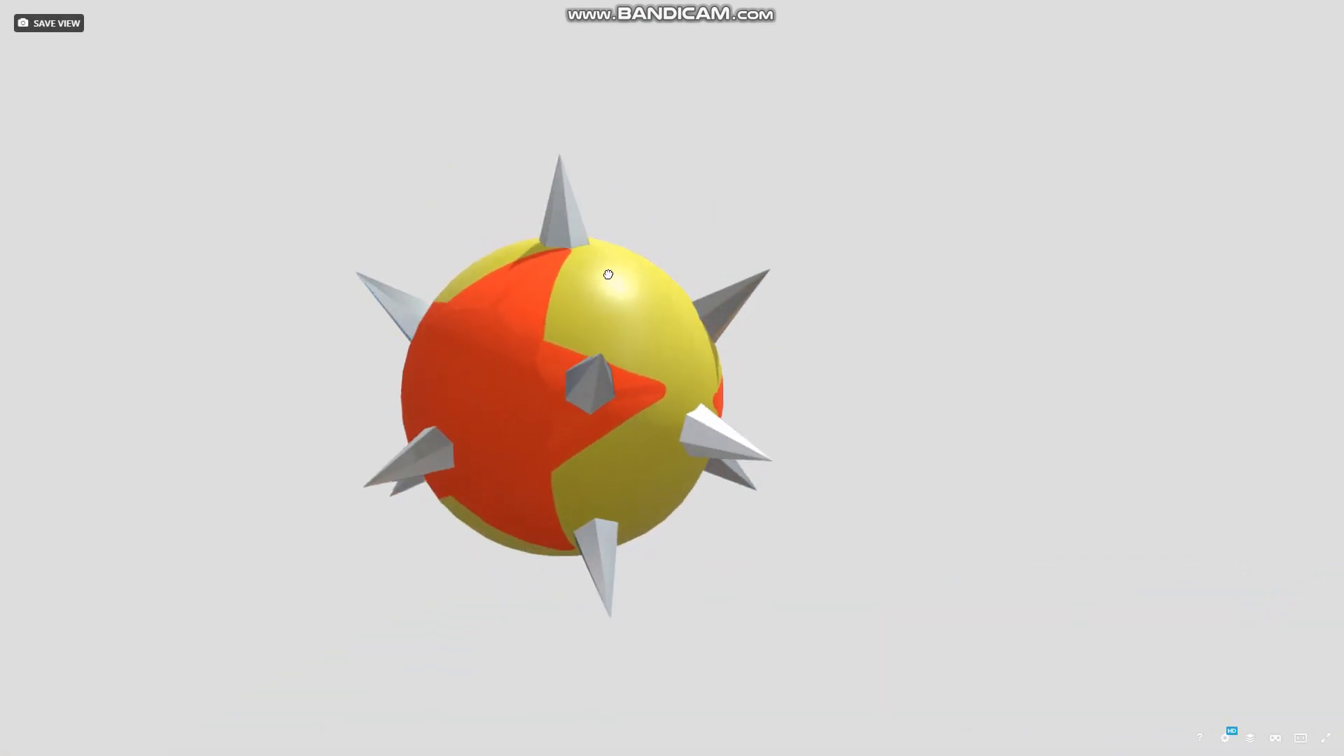
pyautogui.moveTo(639, 404); pyautogui.dragTo(704, 399)
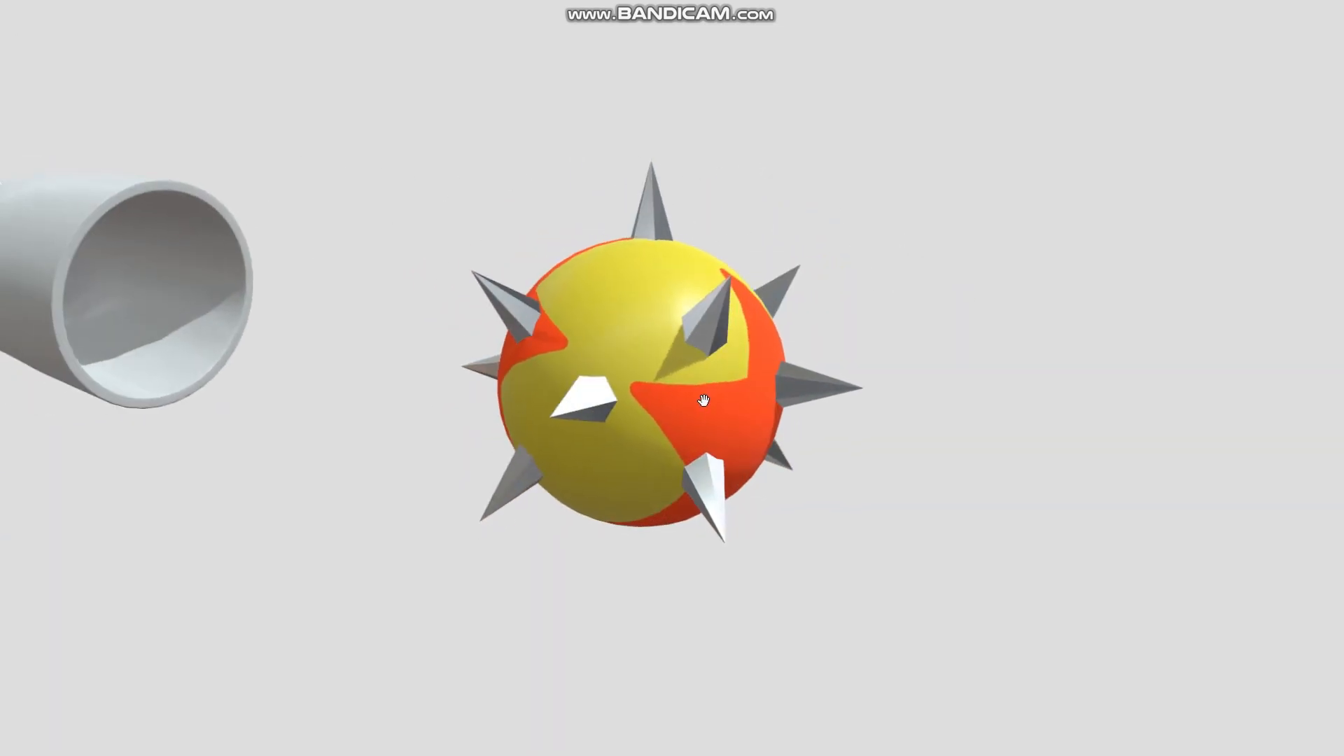
pyautogui.moveTo(638, 371); pyautogui.dragTo(632, 686)
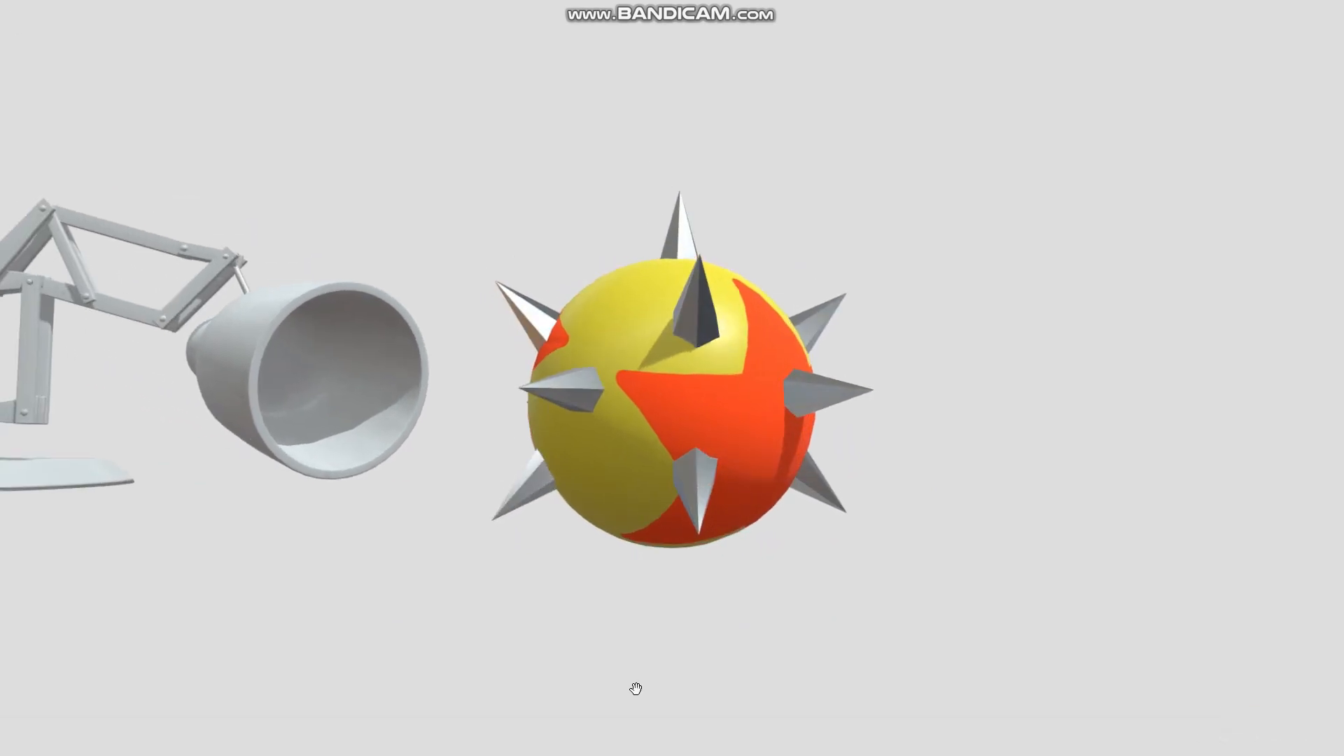
# Leave the full-screen 3D viewer and switch to the lamp scene in Maya
pyautogui.press('Escape')
pyautogui.click(736, 739)
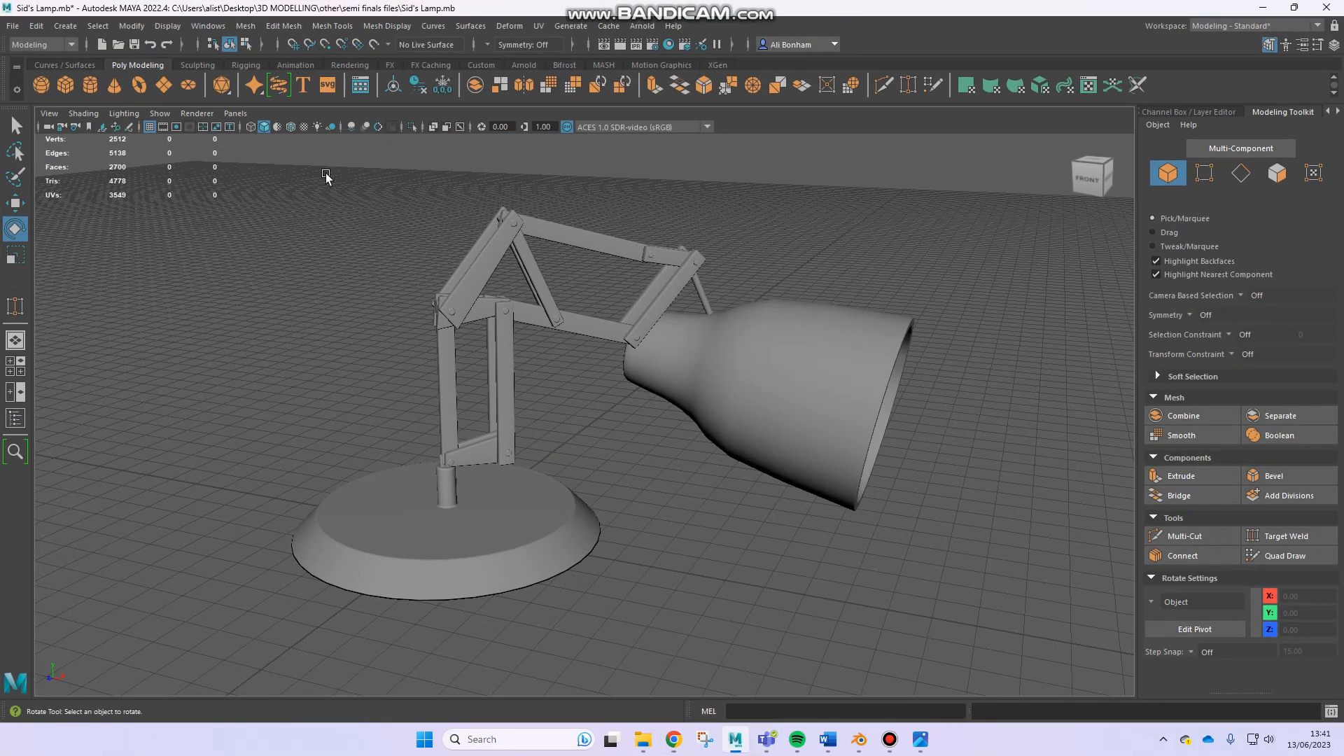
# Create a polygon cone, move it to X -29.30, Y 34.23, examine its faces up close and remove it
pyautogui.click(112, 82)
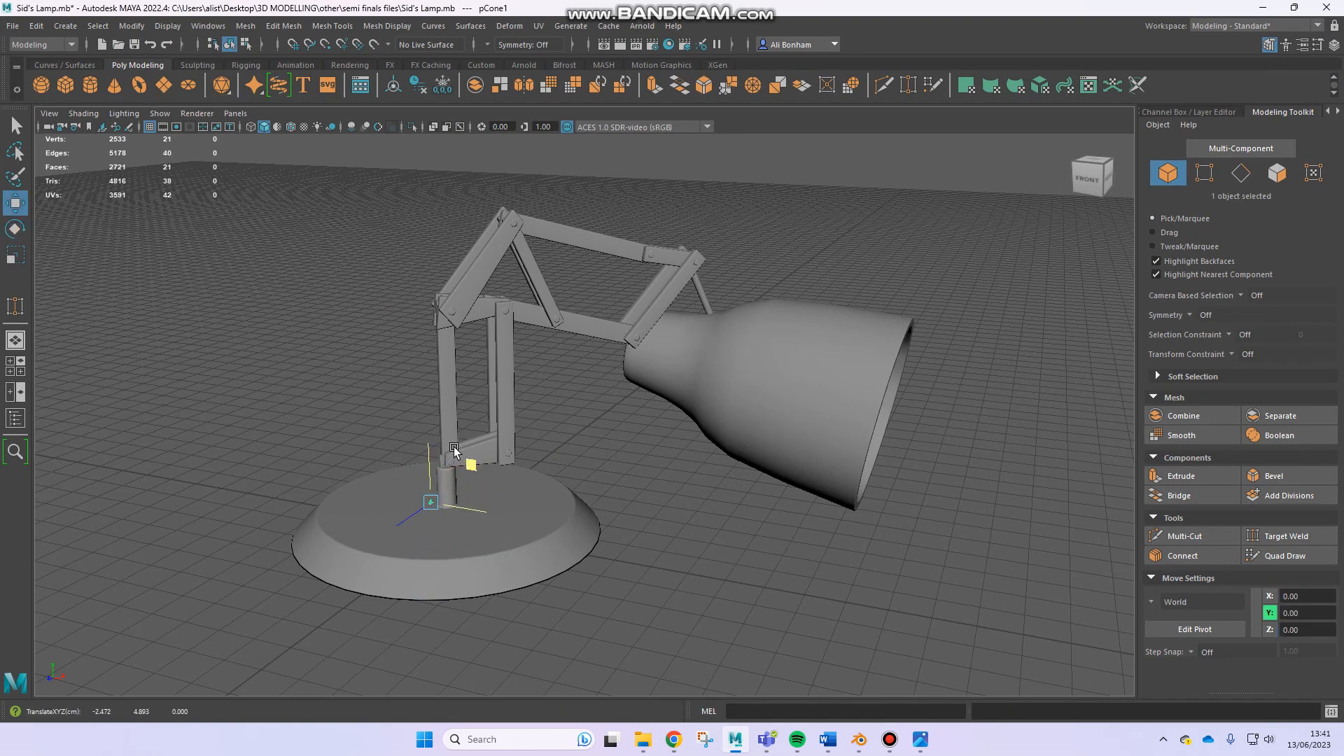
pyautogui.moveTo(398, 363); pyautogui.dragTo(396, 367)
pyautogui.press('f')
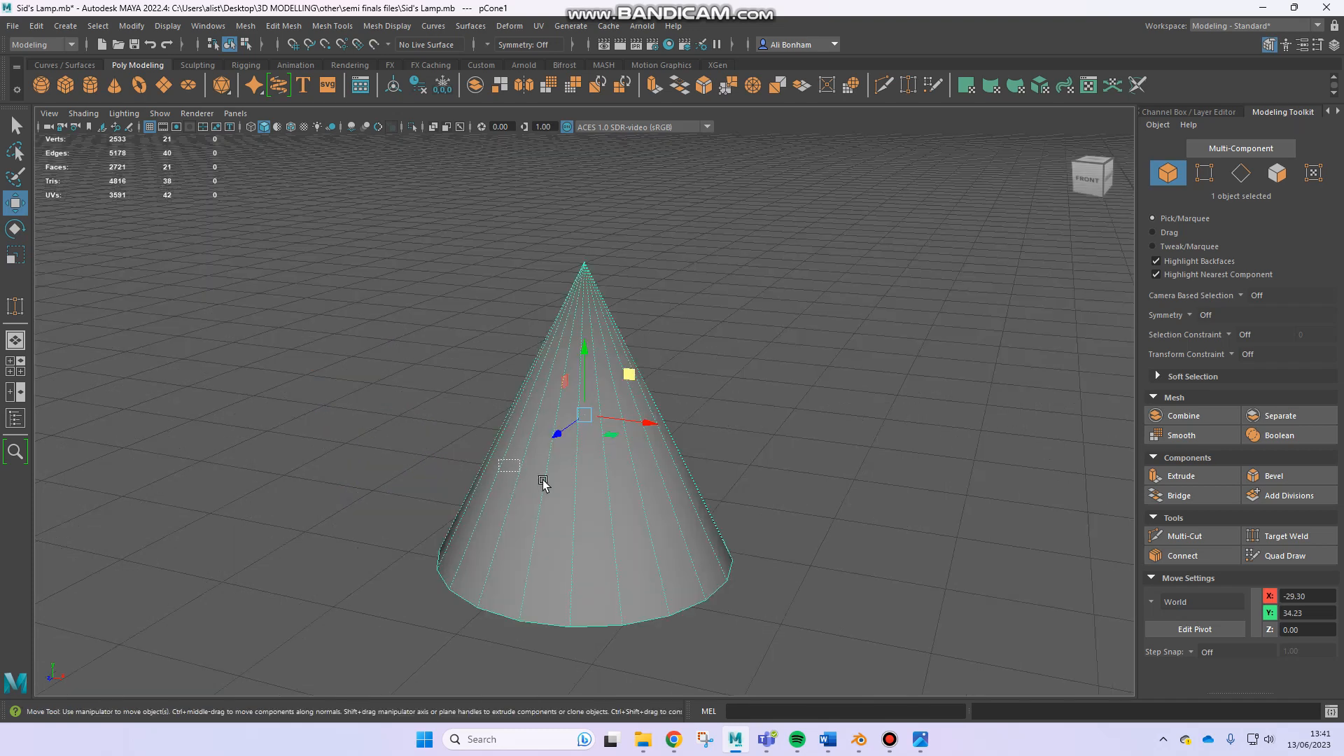
pyautogui.keyDown('alt'); pyautogui.moveTo(422, 418); pyautogui.dragTo(522, 429); pyautogui.keyUp('alt')
pyautogui.scroll(-6, 522, 429)
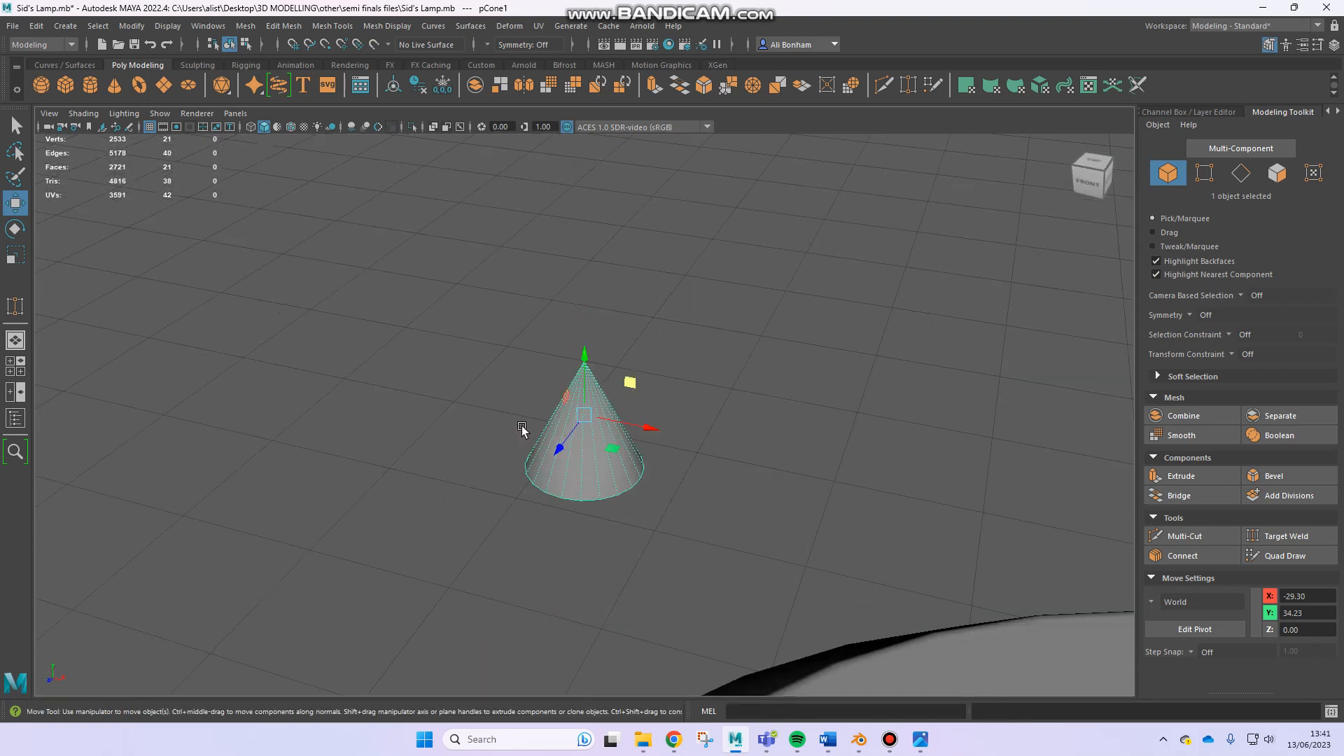
pyautogui.scroll(-6, 804, 534)
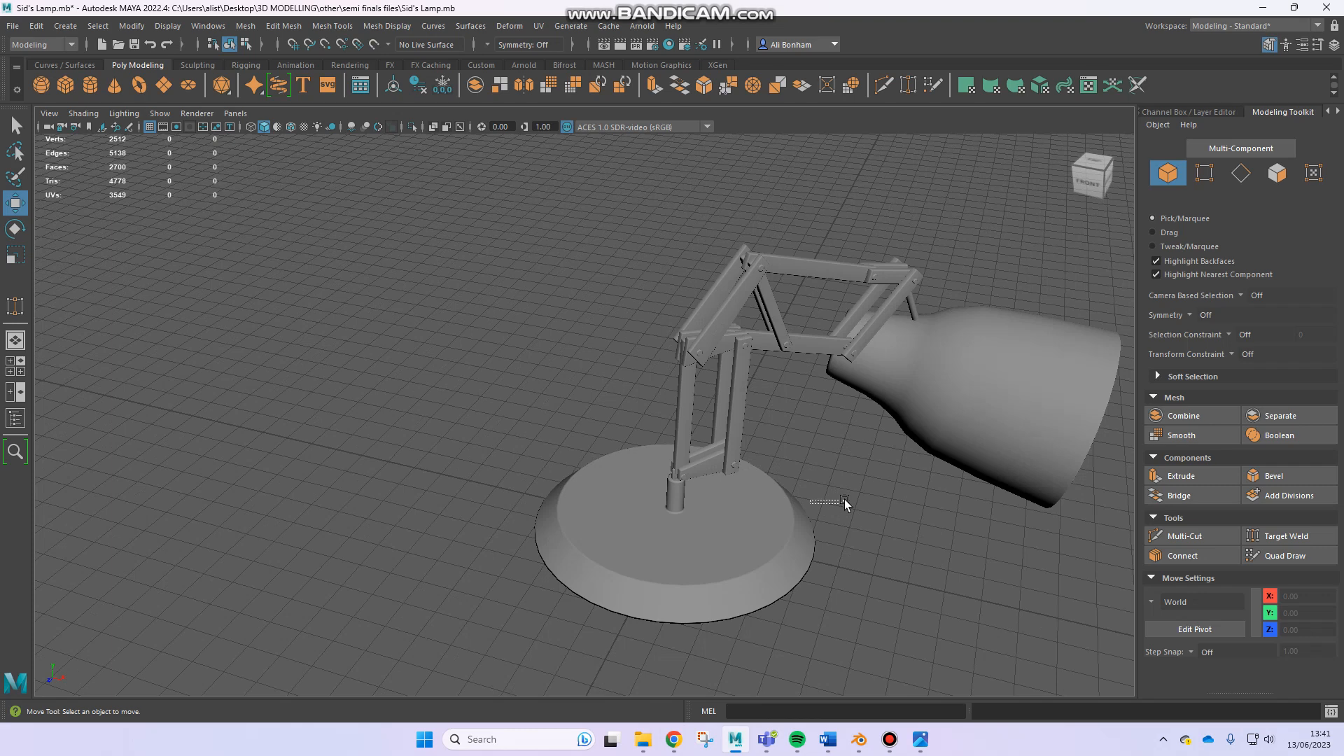
# Select the spiked ball and examine its wireframe and cone spikes from several sides
pyautogui.keyDown('alt'); pyautogui.moveTo(844, 499); pyautogui.dragTo(496, 450, button='middle'); pyautogui.keyUp('alt')
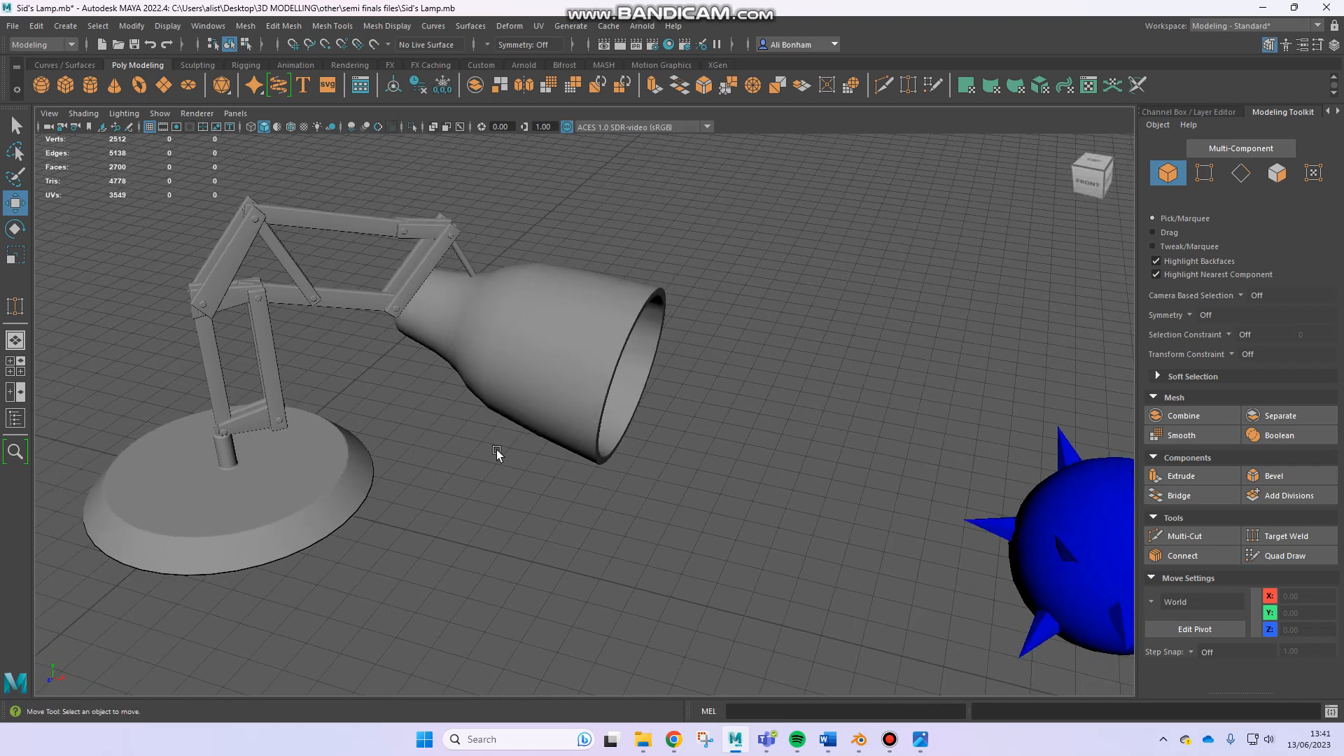
pyautogui.press('f')
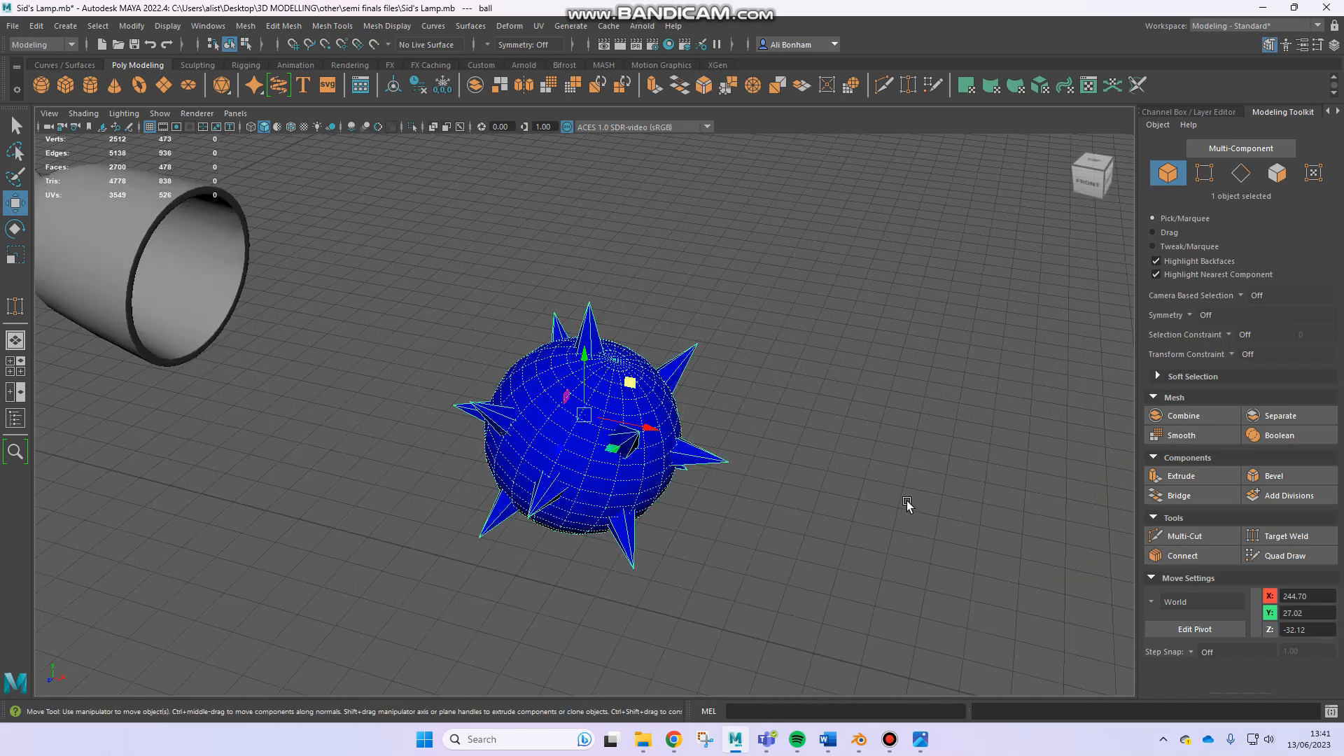
pyautogui.keyDown('alt'); pyautogui.moveTo(738, 490); pyautogui.dragTo(586, 437); pyautogui.keyUp('alt')
pyautogui.scroll(2, 586, 436)
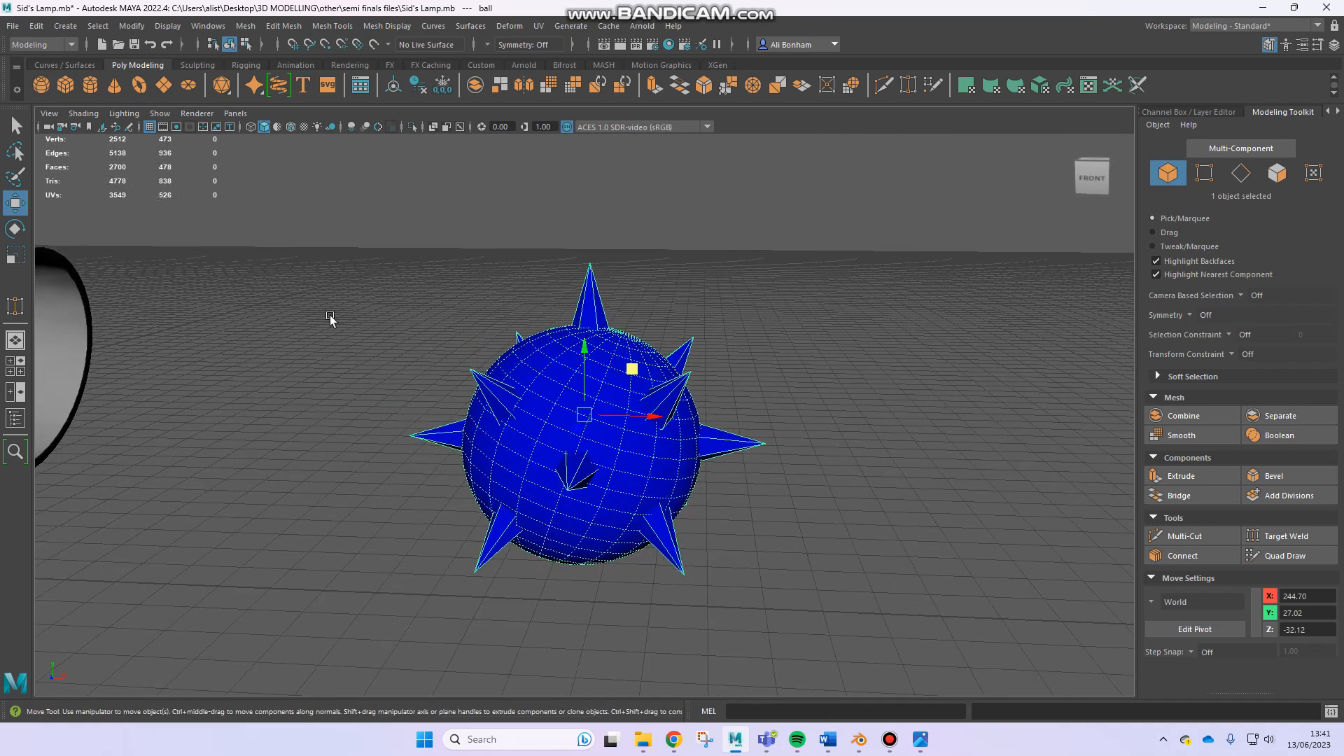
pyautogui.keyDown('alt'); pyautogui.moveTo(670, 354); pyautogui.dragTo(485, 308); pyautogui.keyUp('alt')
# Examine the inside of the ball where the hexagonal spike bases meet its surface, and return to an outside view
pyautogui.keyDown('alt'); pyautogui.moveTo(485, 308); pyautogui.dragTo(1338, 424, button='right'); pyautogui.keyUp('alt')
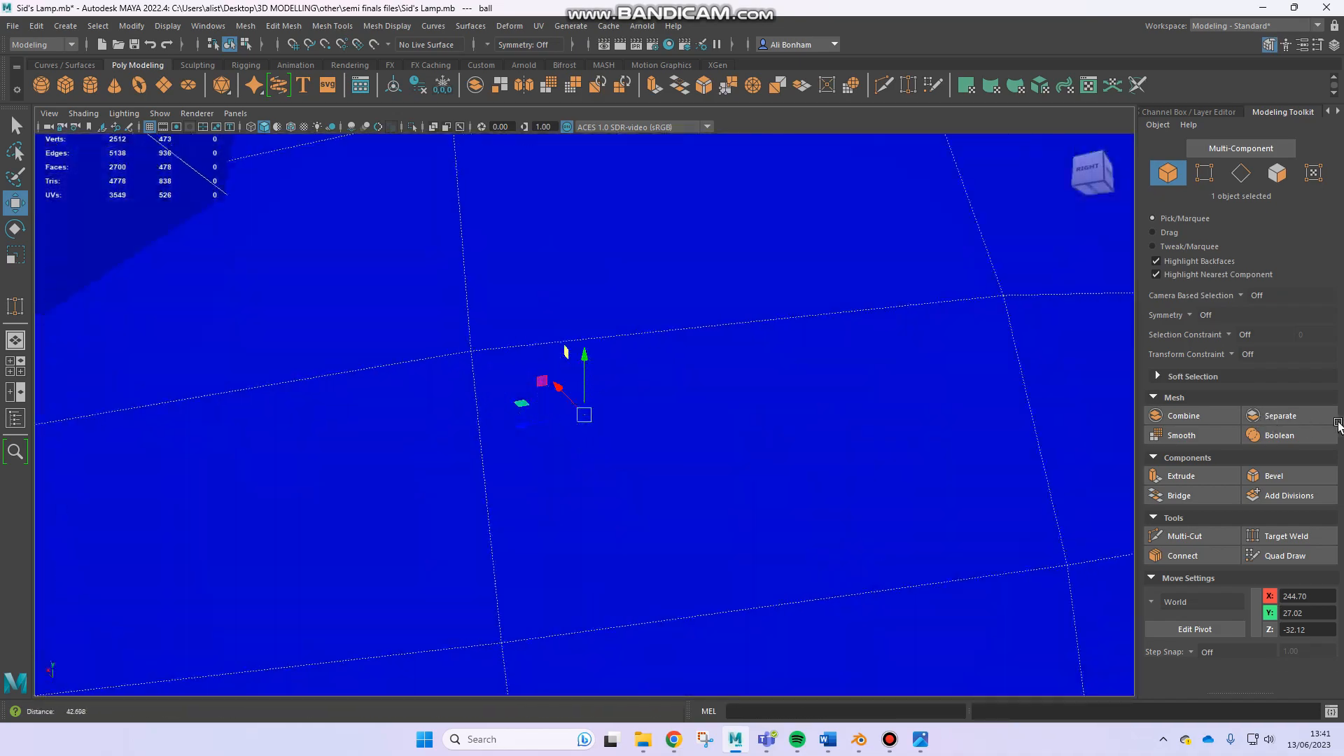
pyautogui.keyDown('alt'); pyautogui.moveTo(864, 374); pyautogui.dragTo(552, 408); pyautogui.keyUp('alt')
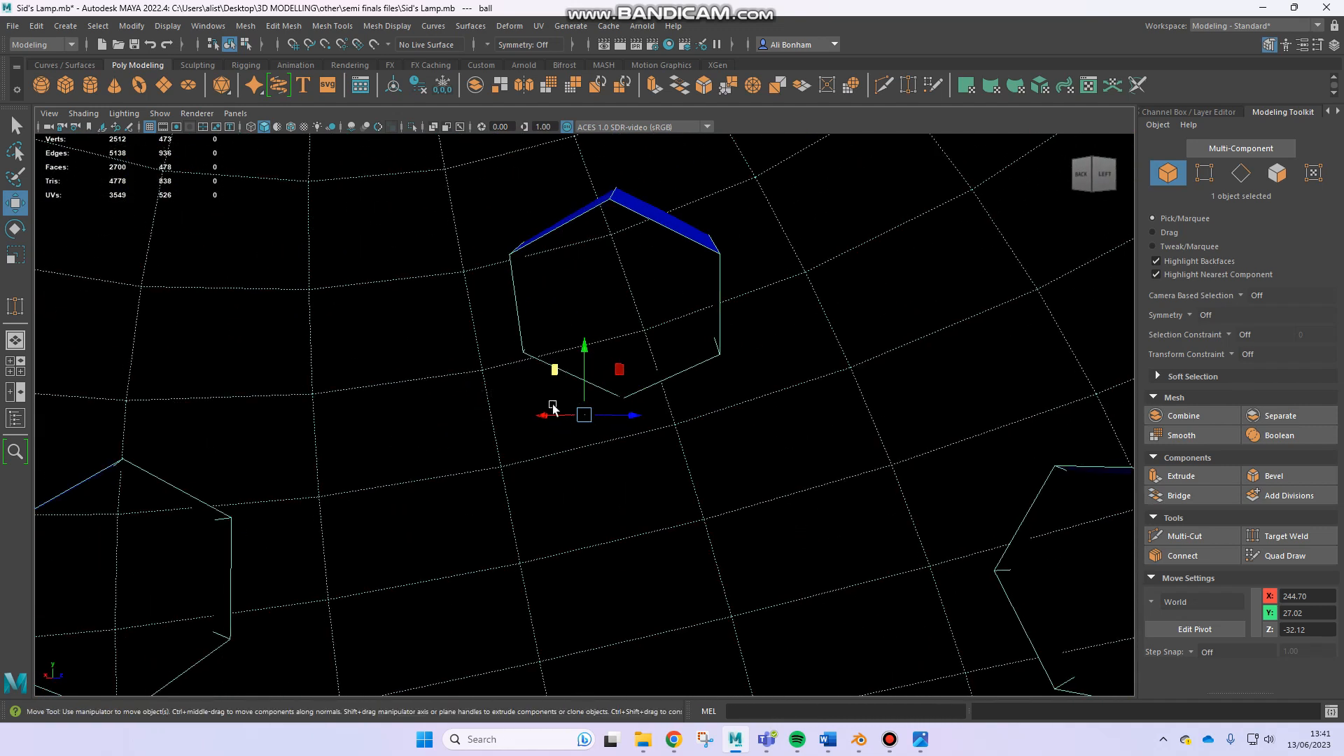
pyautogui.keyDown('alt'); pyautogui.moveTo(565, 308); pyautogui.dragTo(736, 387); pyautogui.keyUp('alt')
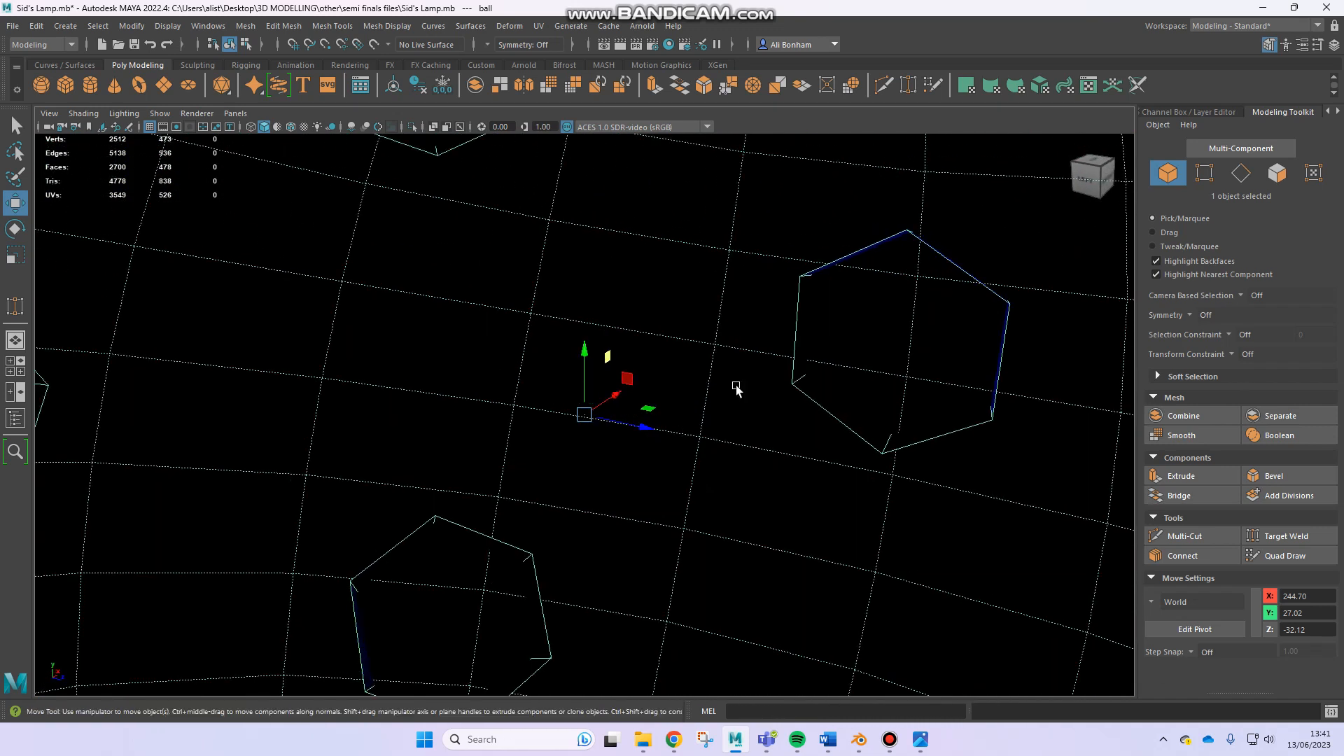
pyautogui.keyDown('alt'); pyautogui.moveTo(872, 390); pyautogui.dragTo(662, 366); pyautogui.keyUp('alt')
pyautogui.keyDown('alt'); pyautogui.moveTo(661, 366); pyautogui.dragTo(4, 411, button='right'); pyautogui.keyUp('alt')
pyautogui.keyDown('alt'); pyautogui.moveTo(536, 424); pyautogui.dragTo(496, 422); pyautogui.keyUp('alt')
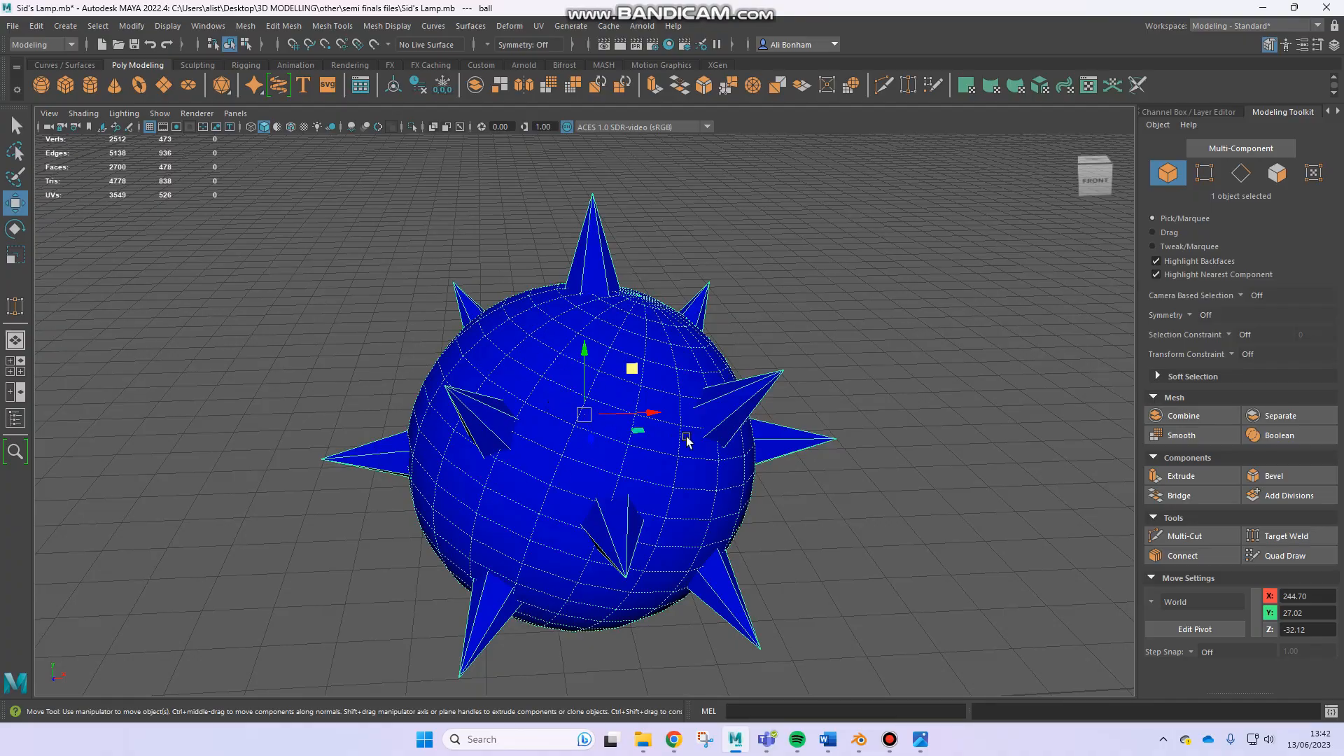
pyautogui.keyDown('alt'); pyautogui.moveTo(686, 439); pyautogui.dragTo(420, 379, button='right'); pyautogui.keyUp('alt')
pyautogui.keyDown('alt'); pyautogui.moveTo(420, 379); pyautogui.dragTo(813, 644); pyautogui.keyUp('alt')
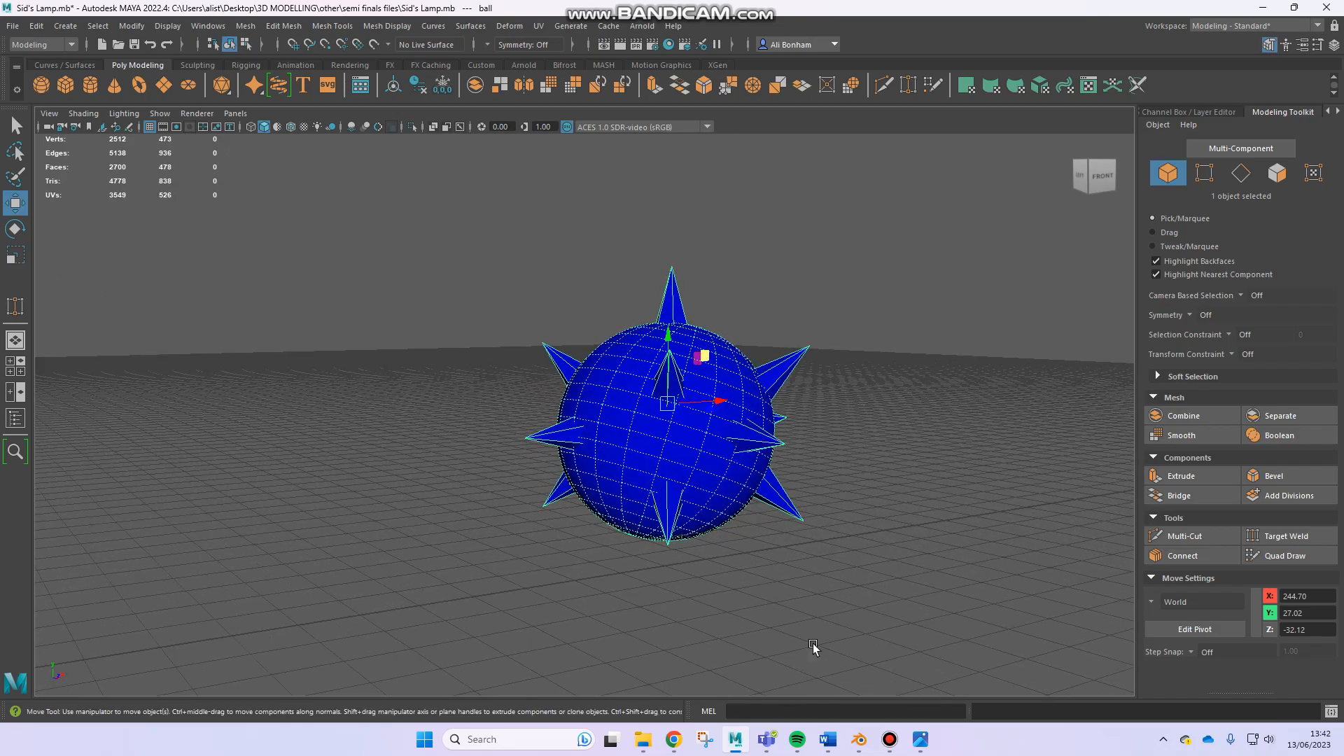
# Switch to the Sid's Ball model page on Sketchfab and examine the textured ball's star and spikes from different angles
pyautogui.click(672, 741)
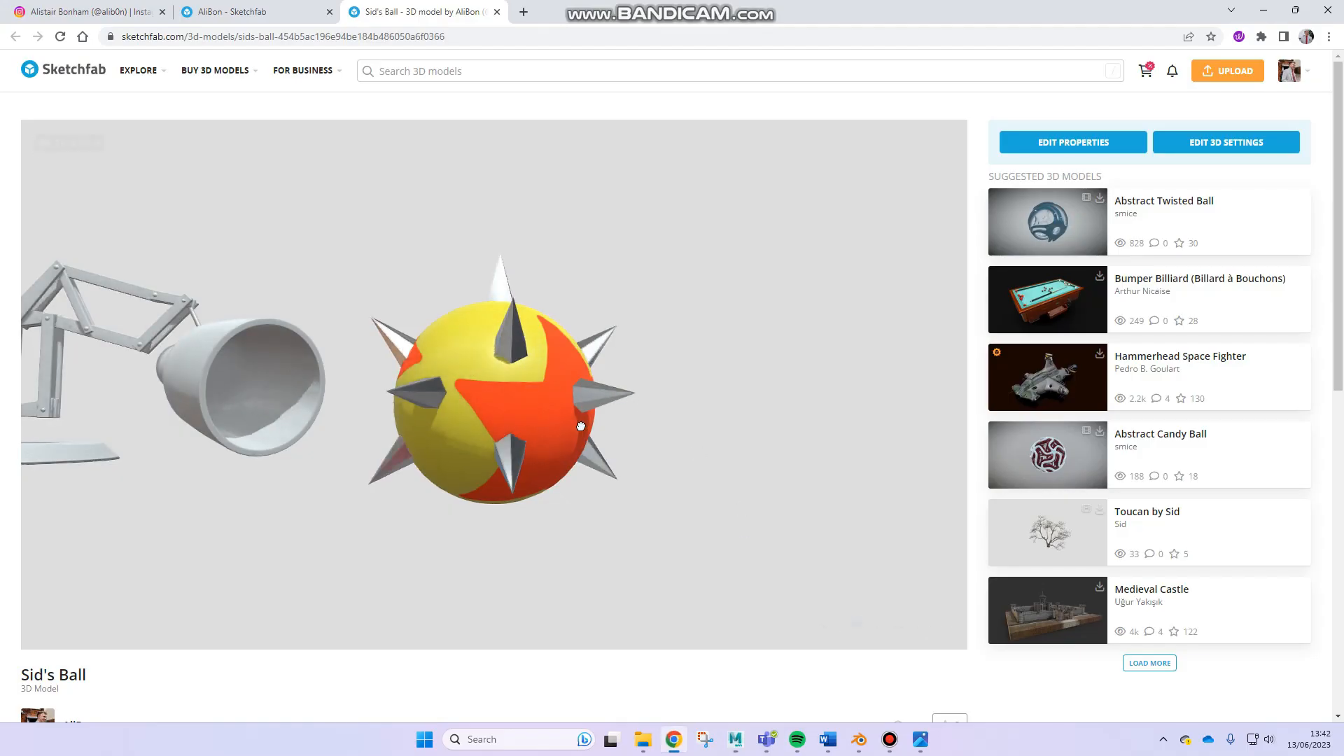
pyautogui.moveTo(451, 384)
pyautogui.mouseDown()
pyautogui.moveTo(618, 411)
pyautogui.moveTo(630, 434)
pyautogui.moveTo(439, 432)
pyautogui.moveTo(569, 427)
pyautogui.moveTo(501, 399)
pyautogui.moveTo(728, 393)
pyautogui.moveTo(744, 363)
pyautogui.moveTo(899, 406)
pyautogui.moveTo(480, 414)
pyautogui.moveTo(567, 413)
pyautogui.moveTo(616, 363)
pyautogui.moveTo(606, 401)
pyautogui.moveTo(592, 403)
pyautogui.moveTo(667, 383)
pyautogui.mouseUp()
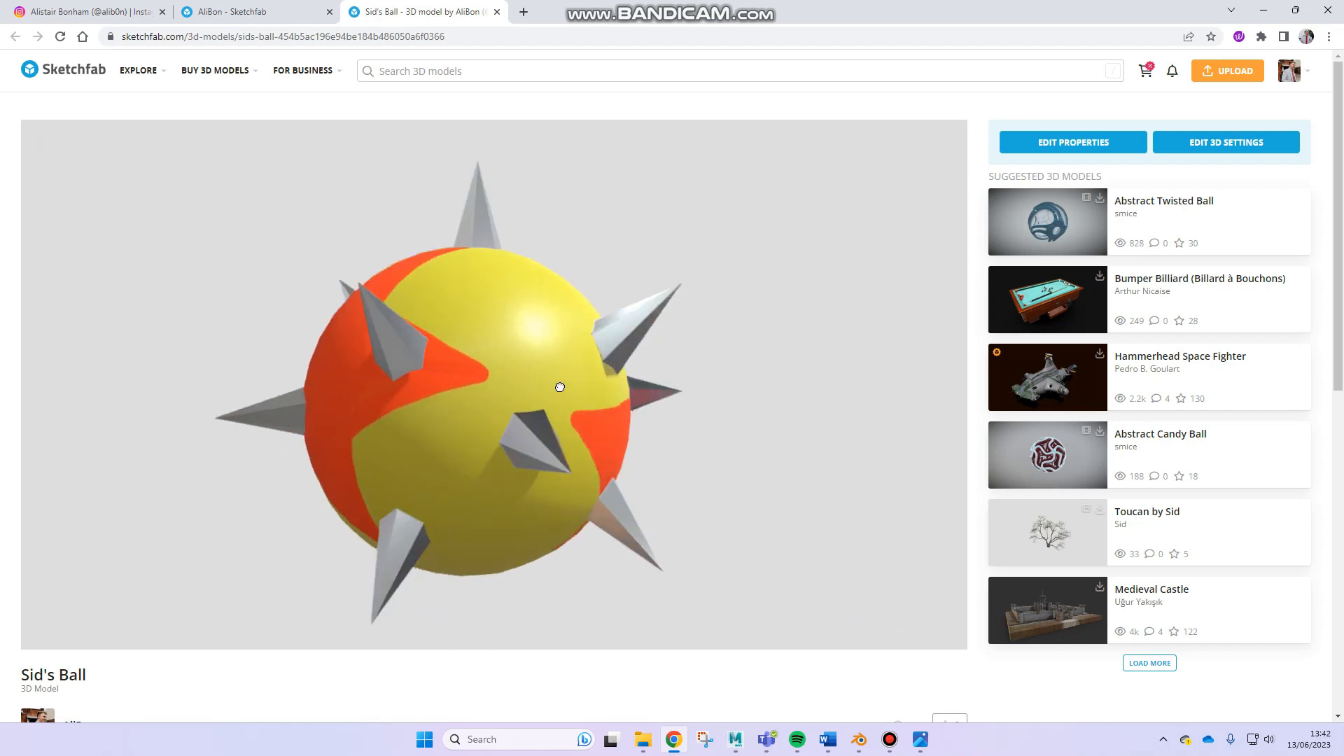
pyautogui.moveTo(562, 382)
pyautogui.mouseDown()
pyautogui.moveTo(570, 354)
pyautogui.moveTo(609, 363)
pyautogui.moveTo(632, 406)
pyautogui.mouseUp()
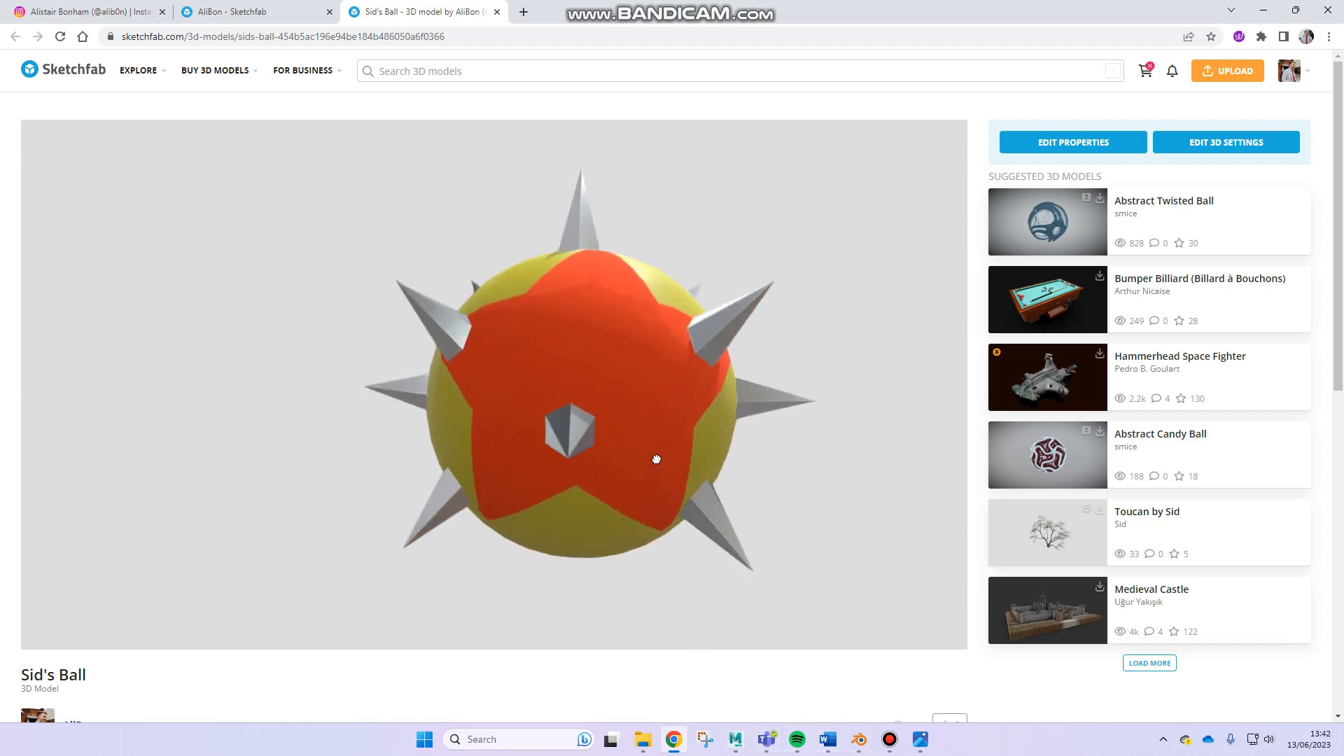
pyautogui.moveTo(656, 459); pyautogui.dragTo(637, 478)
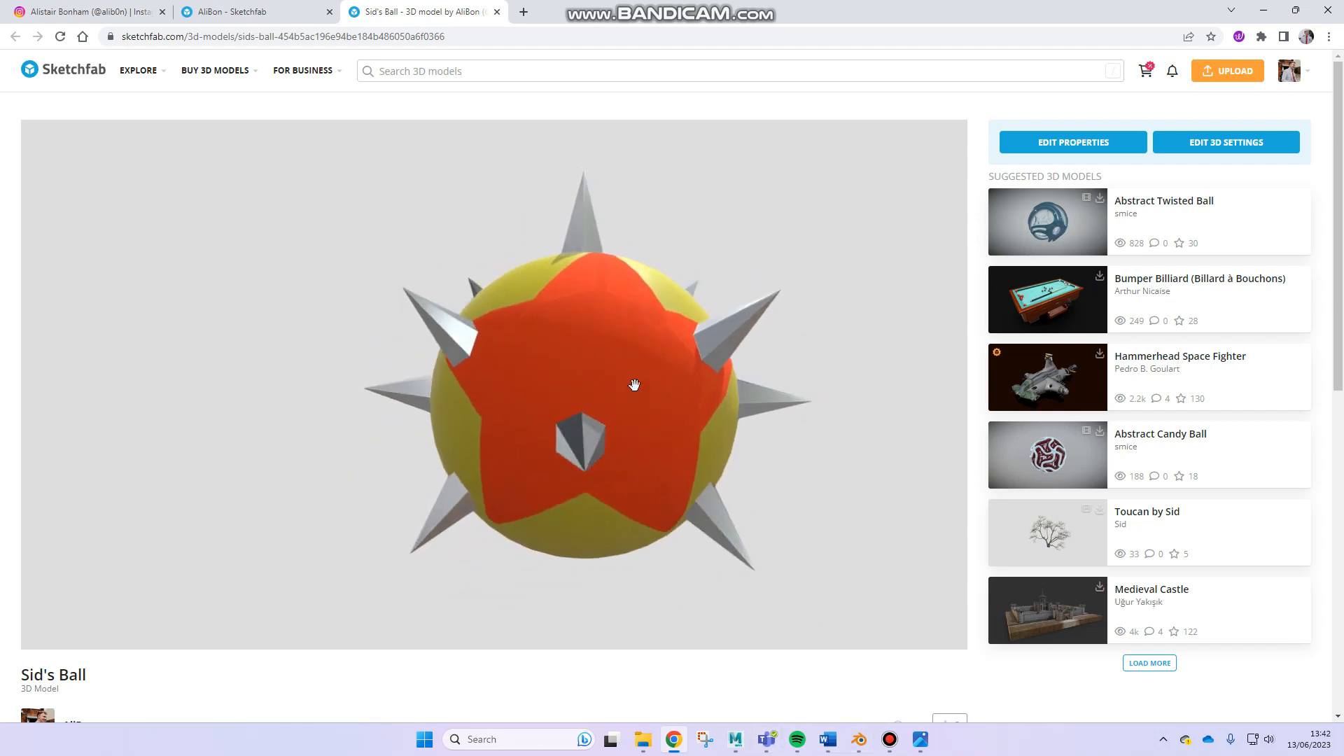
pyautogui.moveTo(529, 420)
pyautogui.mouseDown()
pyautogui.moveTo(510, 383)
pyautogui.moveTo(490, 441)
pyautogui.moveTo(570, 410)
pyautogui.moveTo(576, 427)
pyautogui.mouseUp()
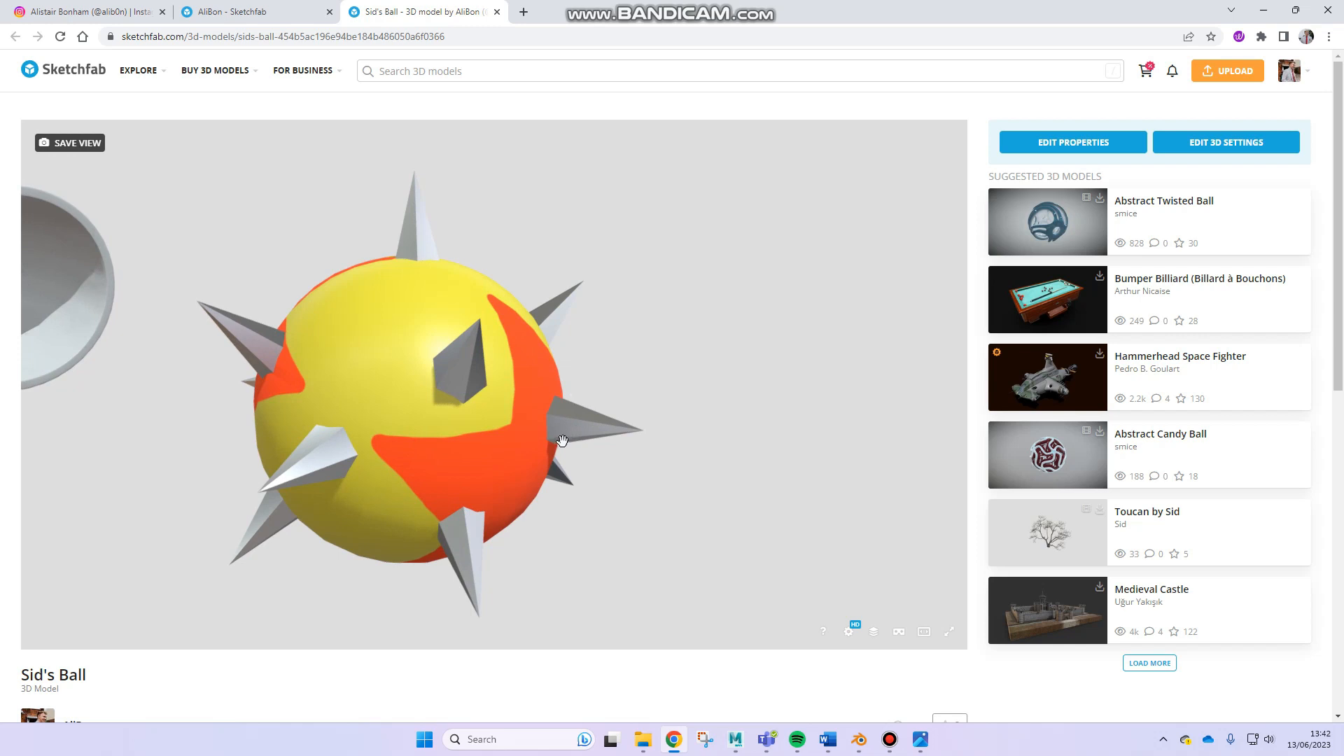
pyautogui.moveTo(464, 441); pyautogui.dragTo(520, 449)
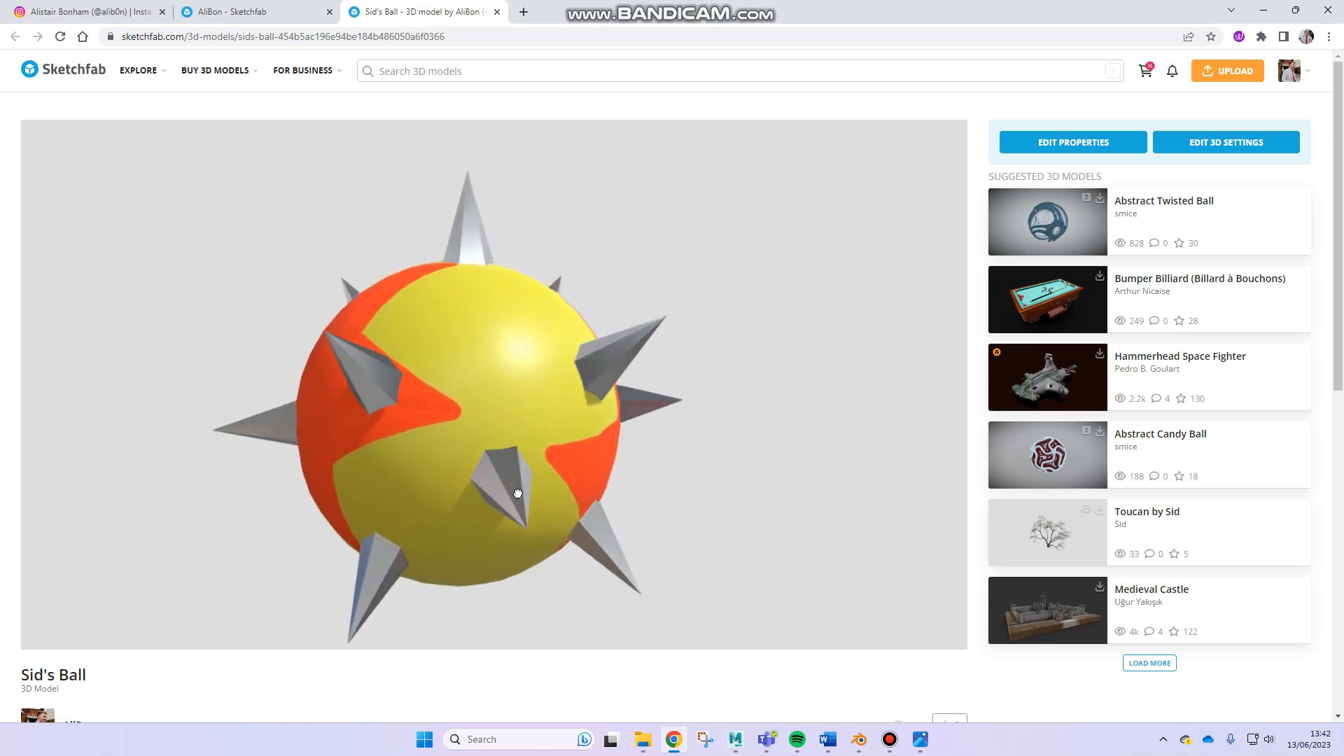
pyautogui.moveTo(593, 508); pyautogui.dragTo(616, 443)
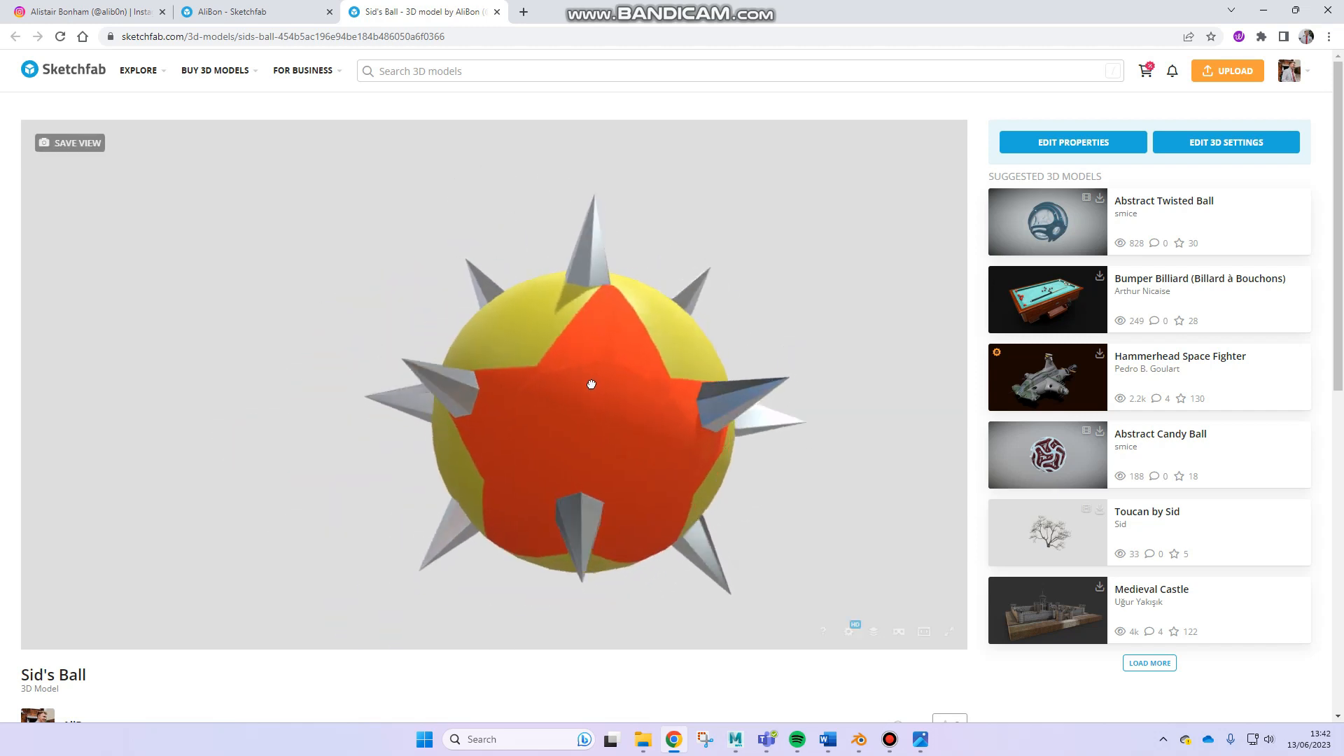
# Examine the red star's edges, the yellow surface and the metal spikes up close around the ball
pyautogui.scroll(5, 576, 400)
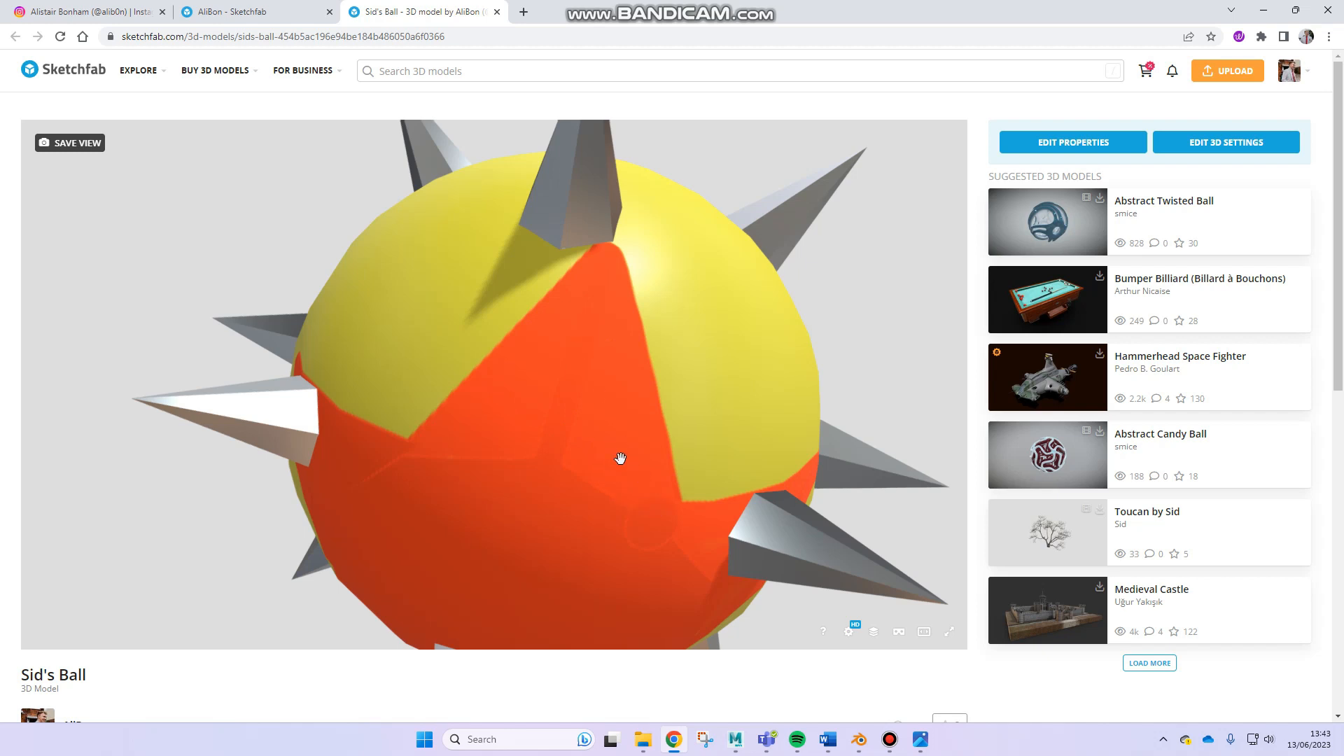
pyautogui.moveTo(552, 500); pyautogui.dragTo(534, 416)
pyautogui.moveTo(626, 327)
pyautogui.mouseDown()
pyautogui.moveTo(558, 301)
pyautogui.moveTo(579, 369)
pyautogui.moveTo(623, 389)
pyautogui.moveTo(595, 357)
pyautogui.moveTo(520, 450)
pyautogui.mouseUp()
pyautogui.moveTo(715, 356)
pyautogui.mouseDown()
pyautogui.moveTo(681, 372)
pyautogui.moveTo(588, 321)
pyautogui.moveTo(652, 313)
pyautogui.moveTo(575, 409)
pyautogui.moveTo(452, 397)
pyautogui.mouseUp()
pyautogui.moveTo(333, 391)
pyautogui.keyDown('alt'); pyautogui.mouseDown()
pyautogui.moveTo(253, 404)
pyautogui.moveTo(381, 423)
pyautogui.moveTo(417, 387)
pyautogui.moveTo(483, 419)
pyautogui.moveTo(470, 443)
pyautogui.mouseUp(); pyautogui.keyUp('alt')
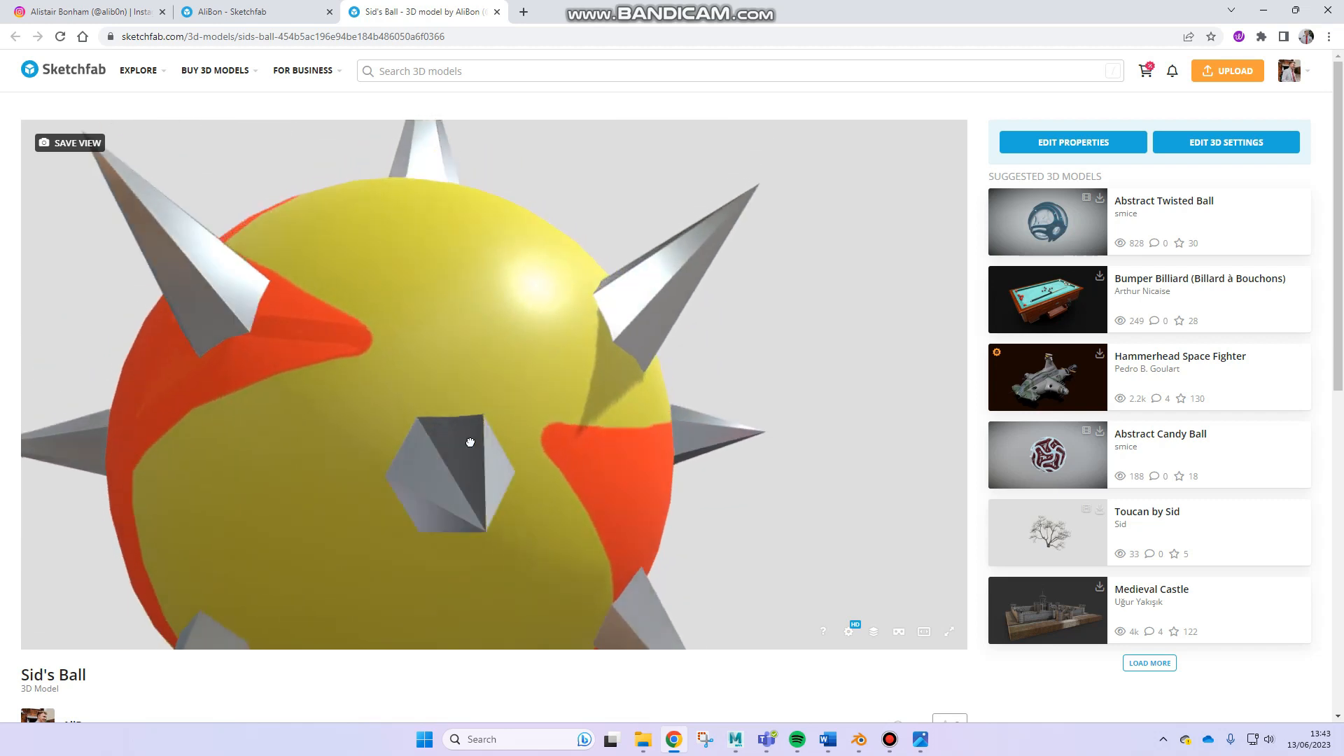
pyautogui.scroll(-4, 471, 443)
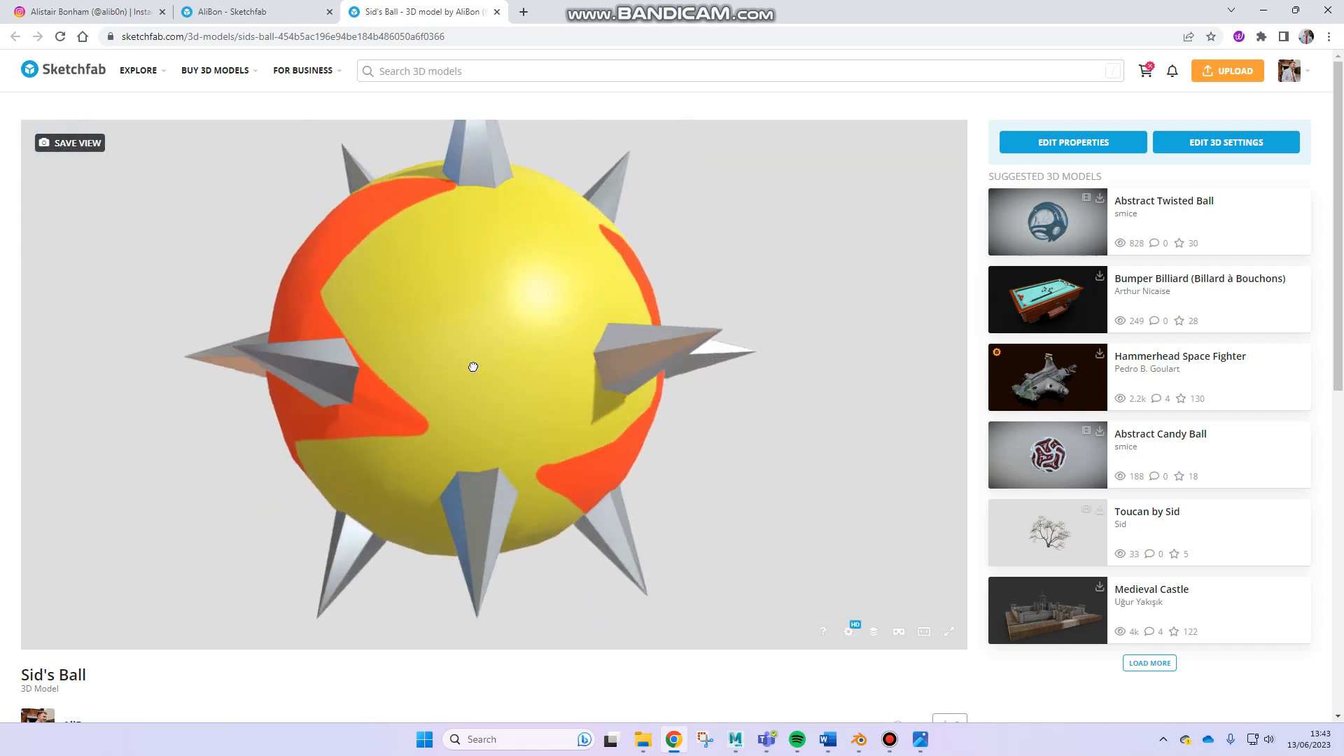
pyautogui.moveTo(473, 366); pyautogui.dragTo(513, 277)
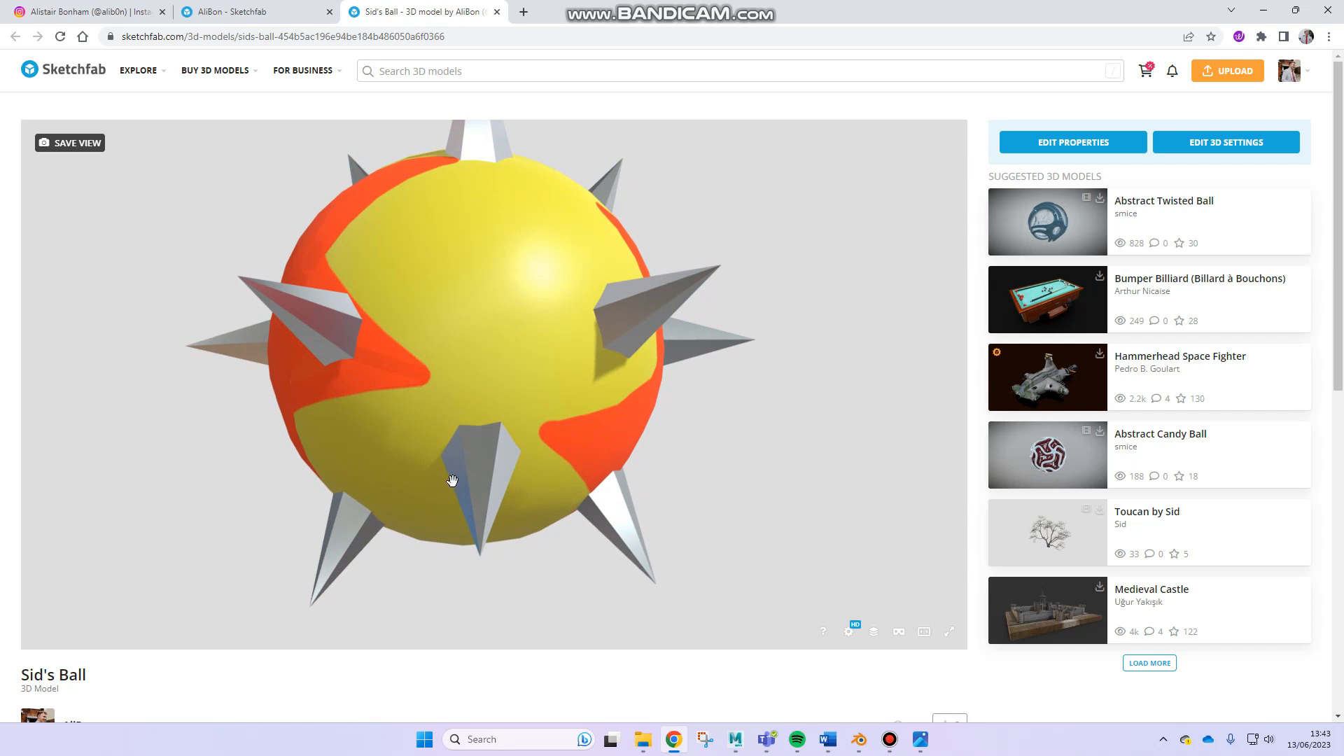
pyautogui.moveTo(452, 445); pyautogui.dragTo(452, 457)
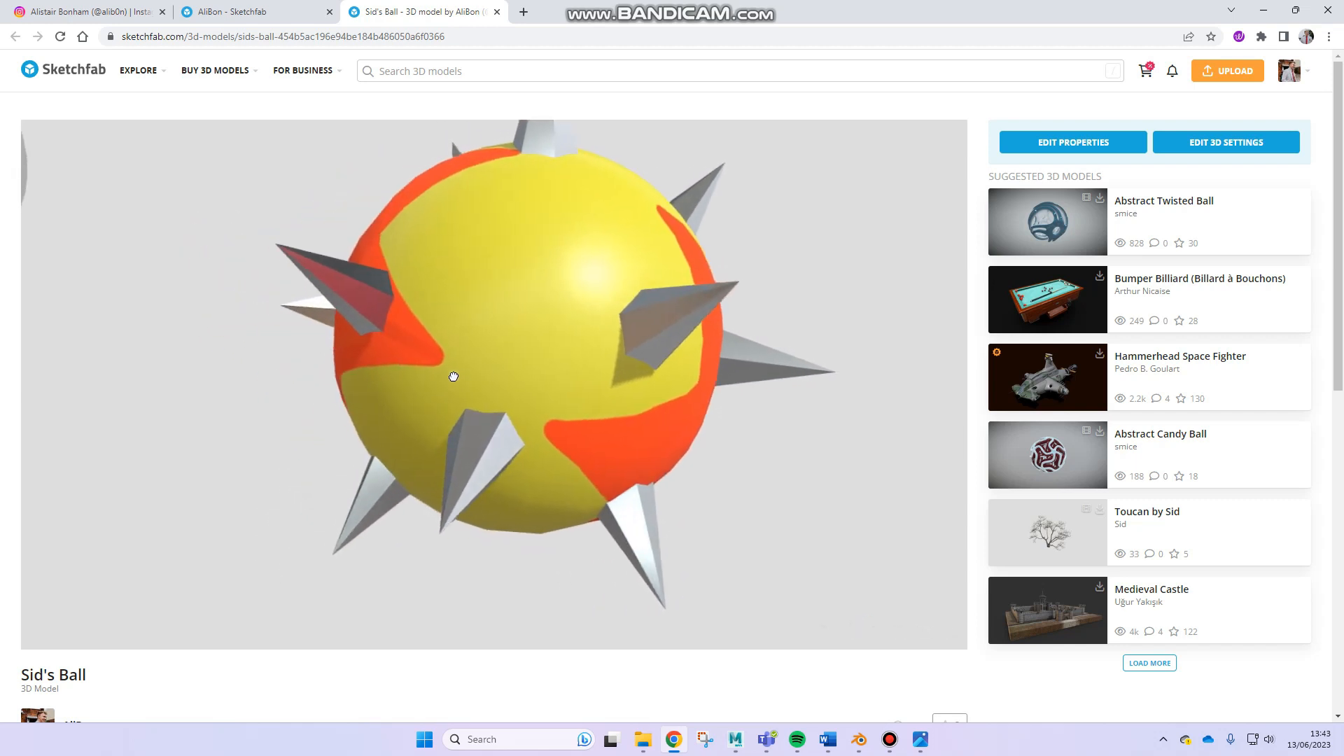
# Inspect the ball's UV layout with the UV Checker in the Model Inspector, and return to the textured render
pyautogui.click(875, 633)
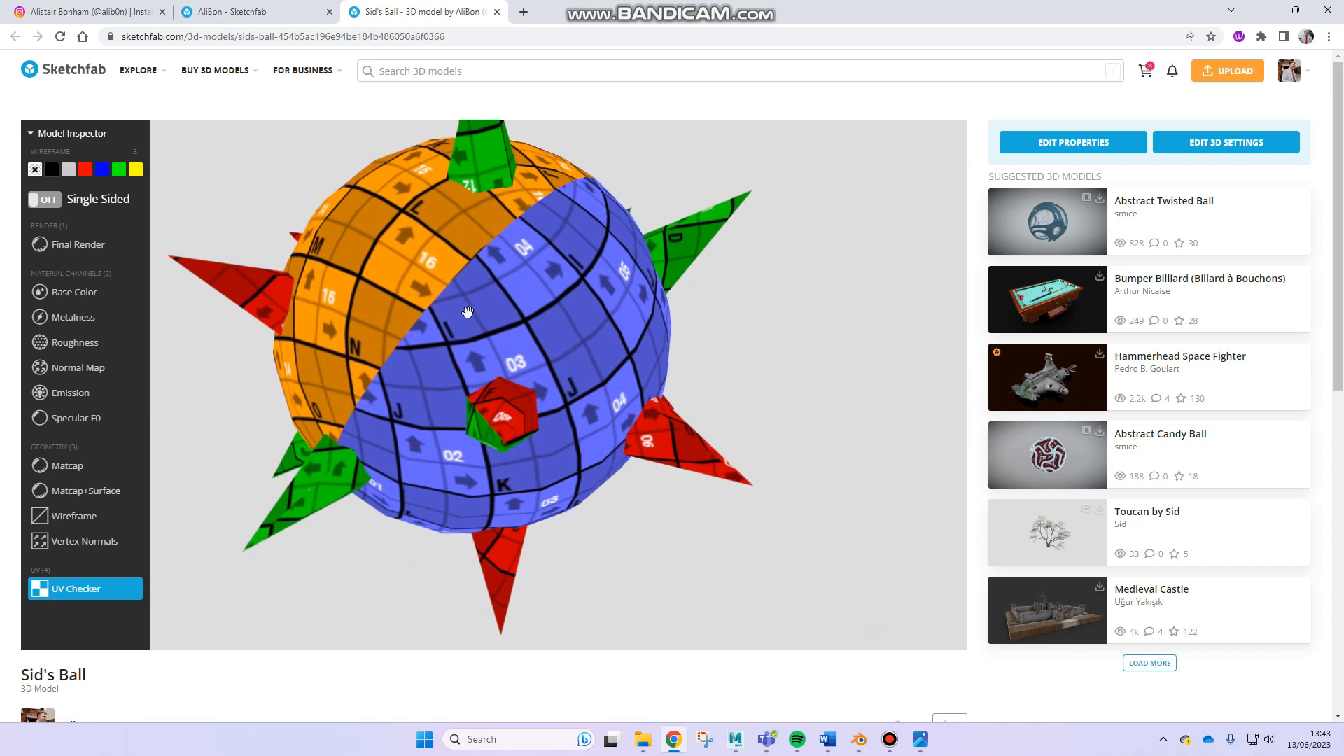
pyautogui.moveTo(412, 347)
pyautogui.mouseDown()
pyautogui.moveTo(463, 265)
pyautogui.moveTo(403, 382)
pyautogui.moveTo(565, 367)
pyautogui.mouseUp()
pyautogui.click(874, 631)
pyautogui.click(874, 631)
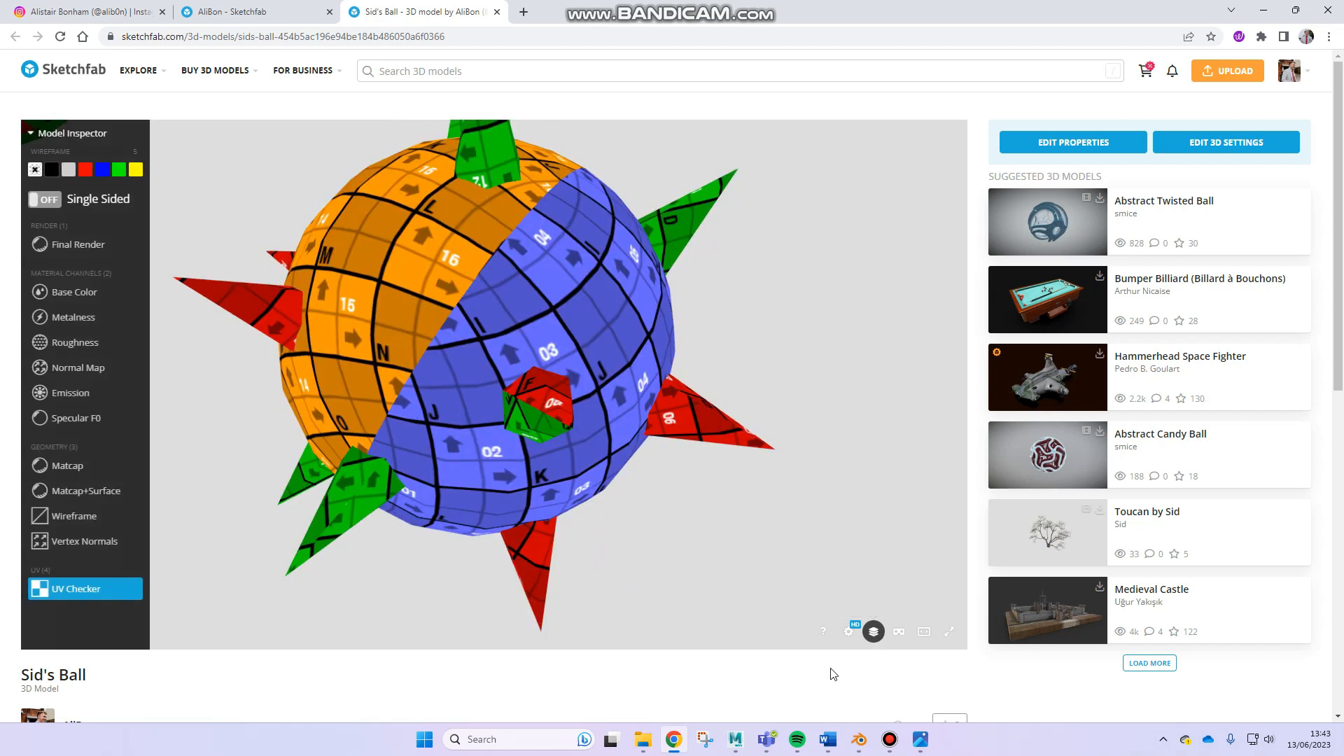
pyautogui.click(874, 631)
# Examine the textured ball from farther away beside the lamp, and center on the lamp's base and jointed arm
pyautogui.moveTo(314, 380); pyautogui.dragTo(452, 339)
pyautogui.scroll(-4, 469, 330)
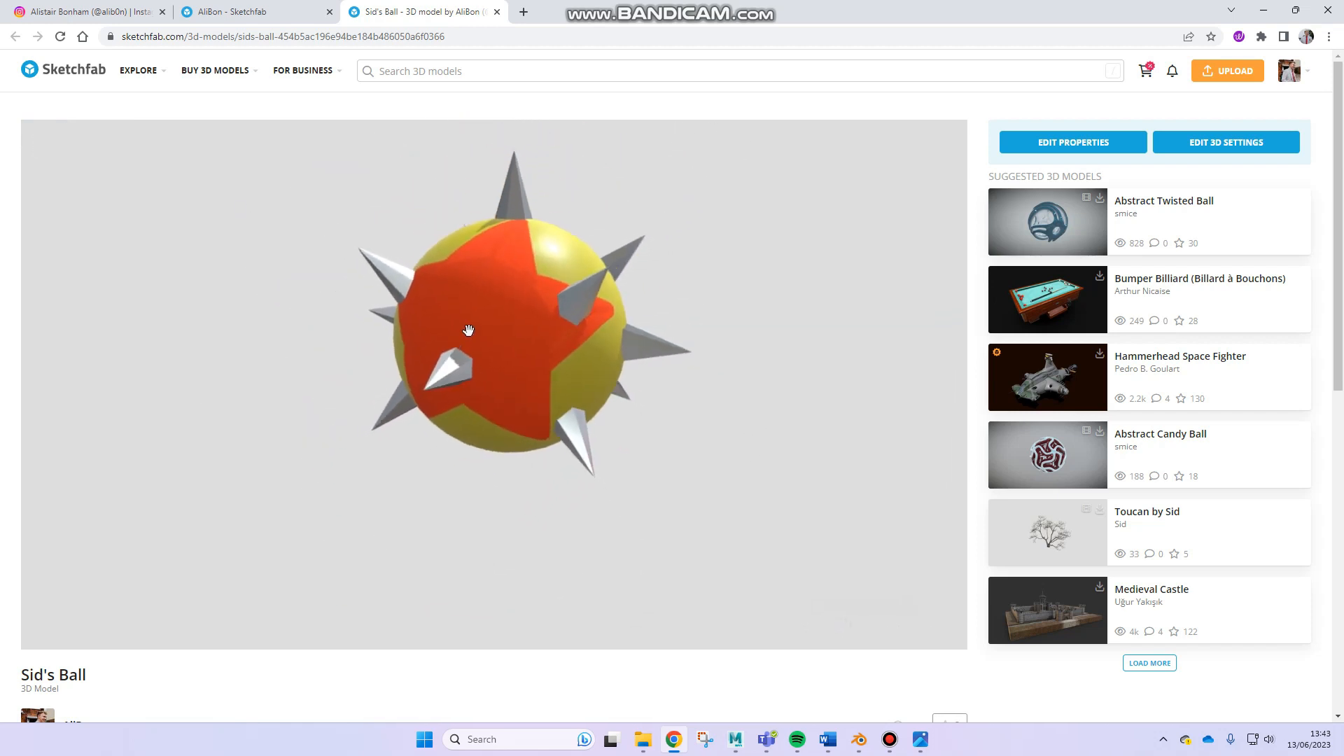
pyautogui.scroll(-3, 480, 332)
pyautogui.moveTo(455, 330); pyautogui.dragTo(680, 383, button='right')
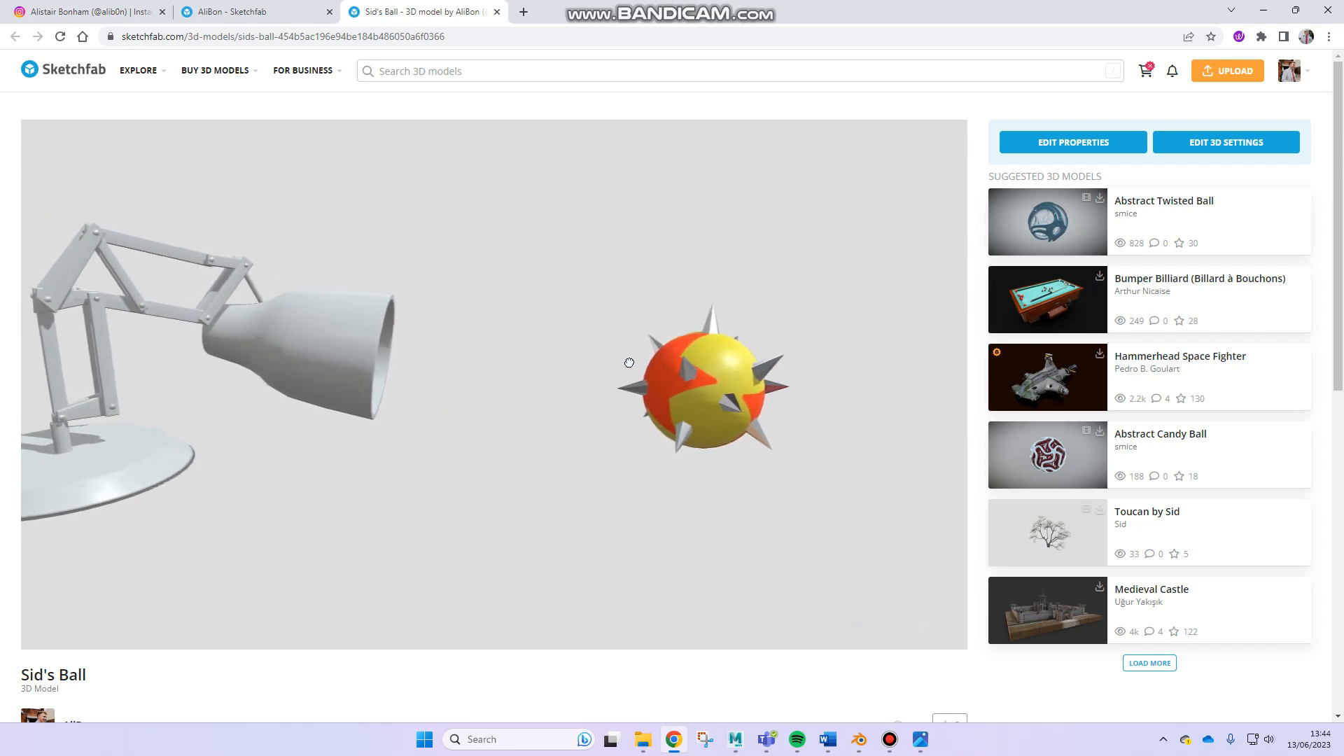
pyautogui.moveTo(411, 371); pyautogui.dragTo(746, 379, button='right')
pyautogui.moveTo(729, 380)
pyautogui.mouseDown()
pyautogui.moveTo(651, 382)
pyautogui.moveTo(633, 417)
pyautogui.moveTo(560, 387)
pyautogui.moveTo(650, 403)
pyautogui.moveTo(621, 384)
pyautogui.mouseUp()
pyautogui.scroll(3, 624, 411)
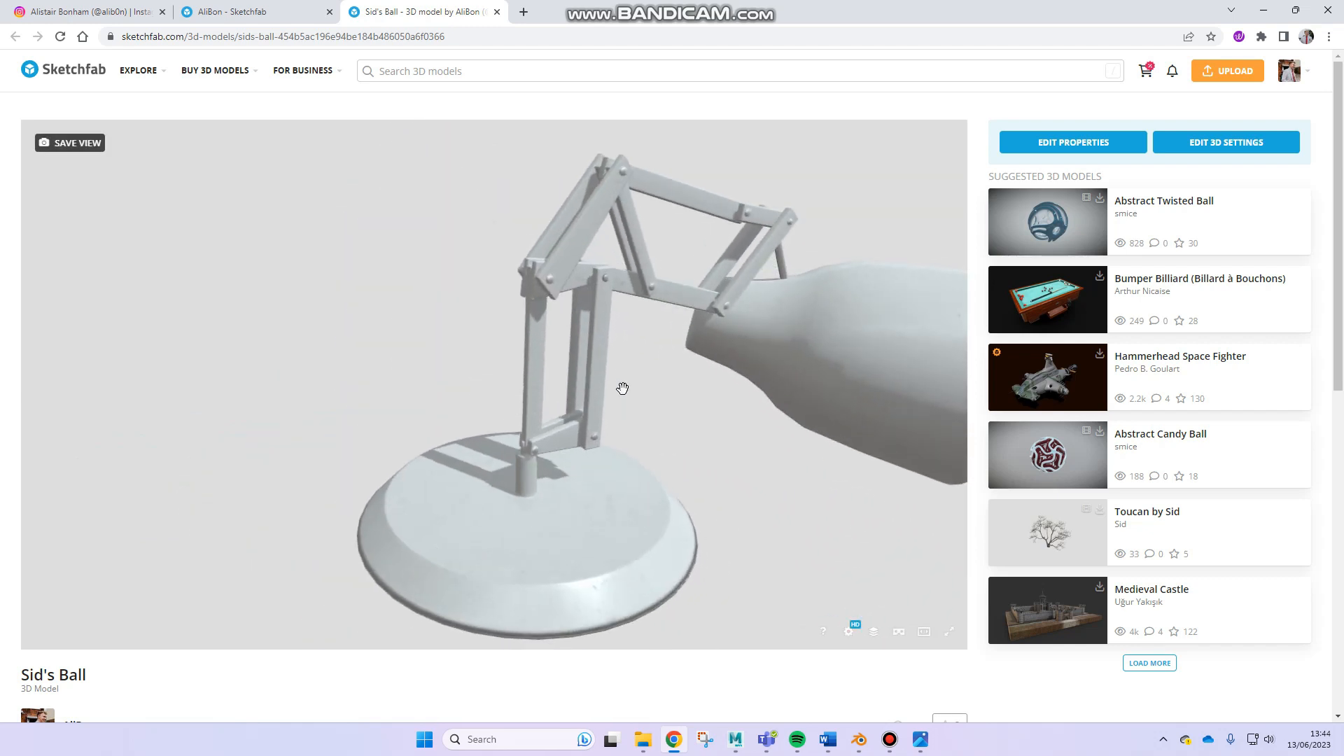
# Toggle the viewer in and out of full screen and switch to Blender to view the earlier lamp
pyautogui.press('f')
pyautogui.press('Escape')
pyautogui.click(858, 739)
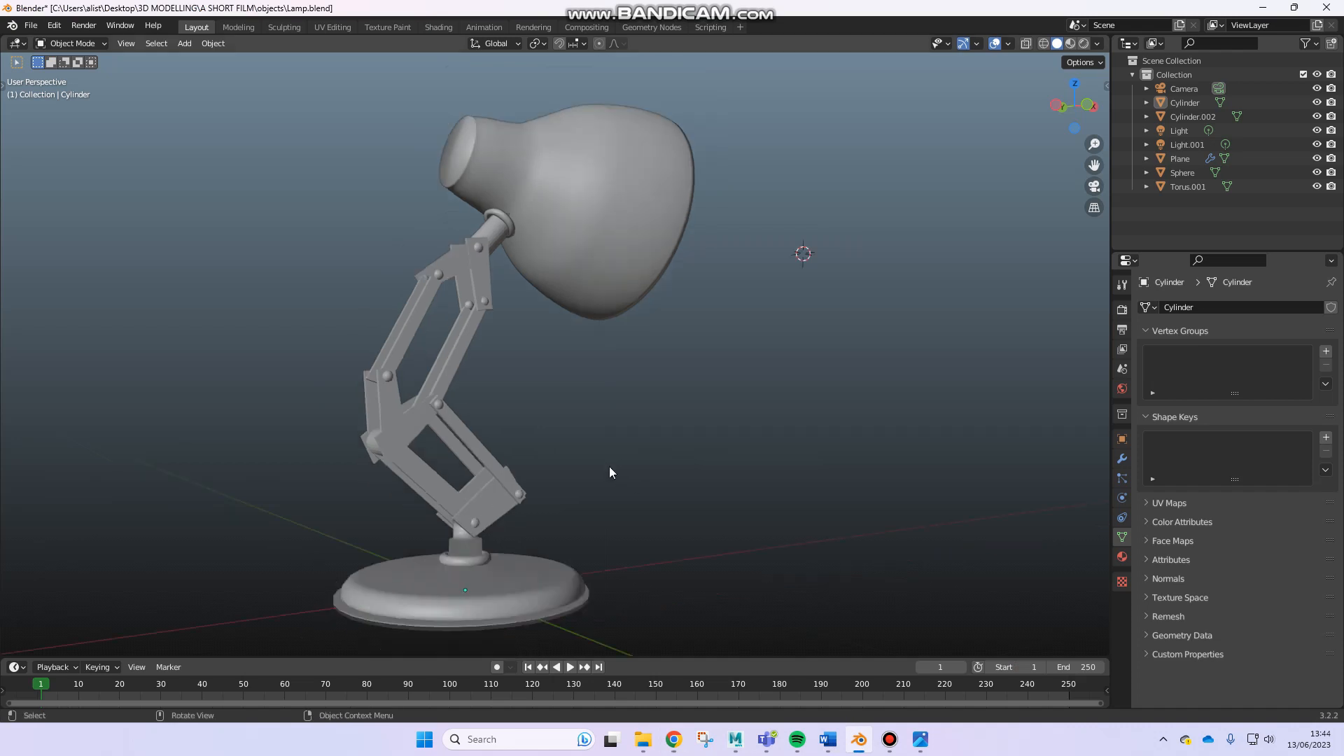
pyautogui.scroll(1, 607, 468)
# Switch to Maya, select the lamp and examine the wireframe of its base, jointed arm and shade
pyautogui.click(744, 740)
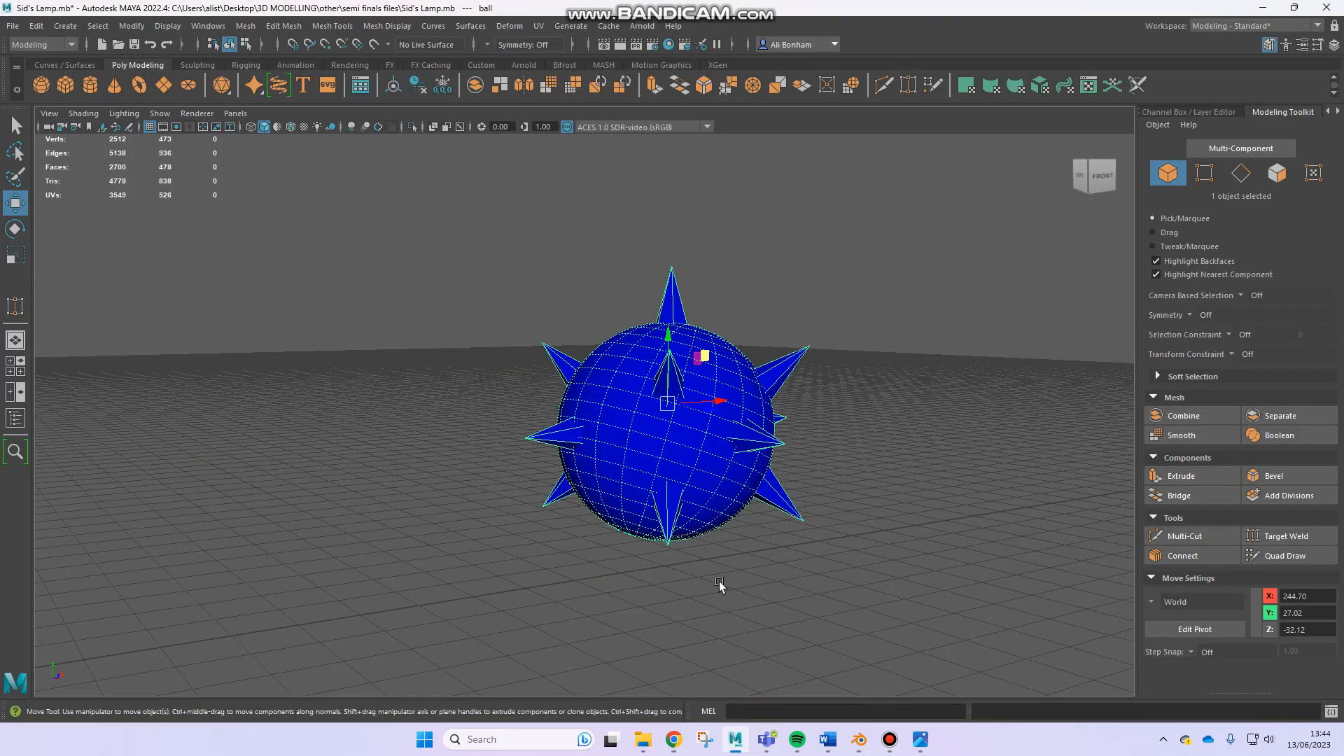
pyautogui.keyDown('alt'); pyautogui.moveTo(567, 451); pyautogui.dragTo(503, 464); pyautogui.keyUp('alt')
pyautogui.keyDown('alt'); pyautogui.moveTo(577, 455); pyautogui.dragTo(1039, 481, button='middle'); pyautogui.keyUp('alt')
pyautogui.click(397, 351)
pyautogui.scroll(-3, 398, 351)
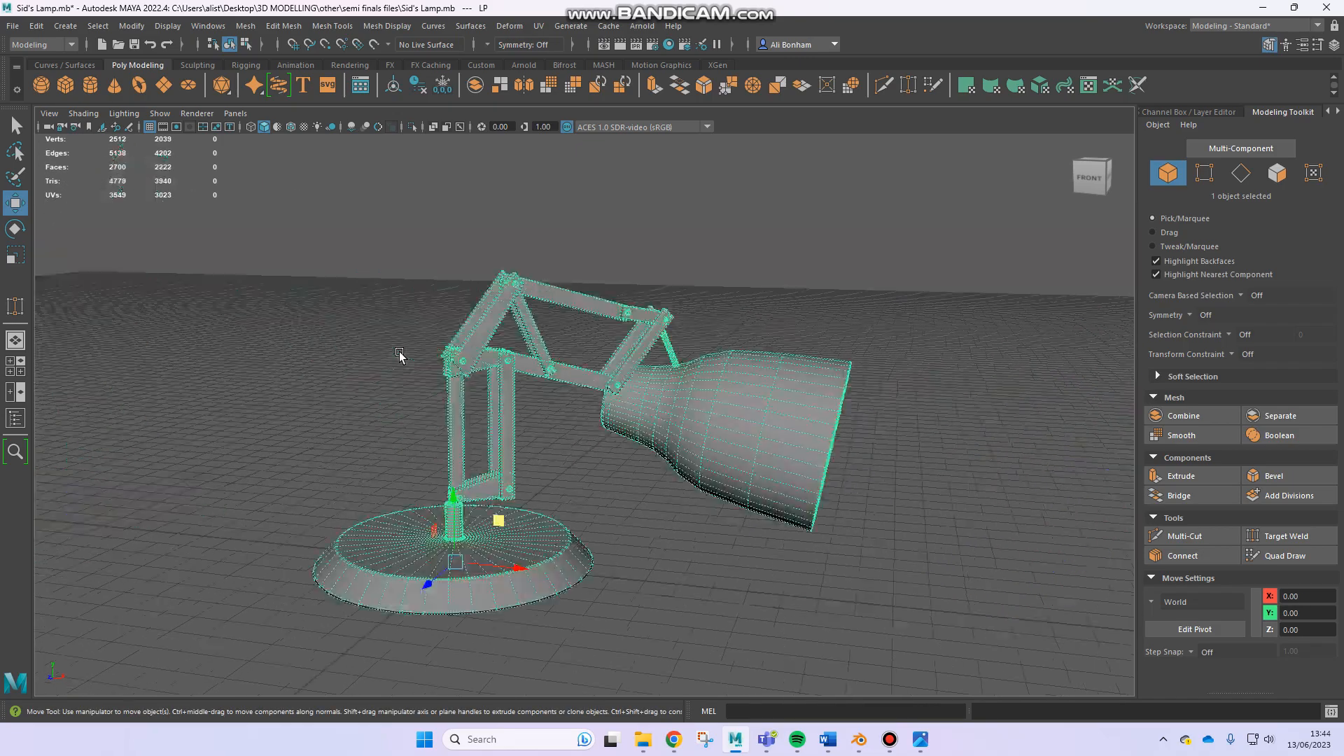
pyautogui.keyDown('alt'); pyautogui.moveTo(608, 430); pyautogui.dragTo(560, 450); pyautogui.keyUp('alt')
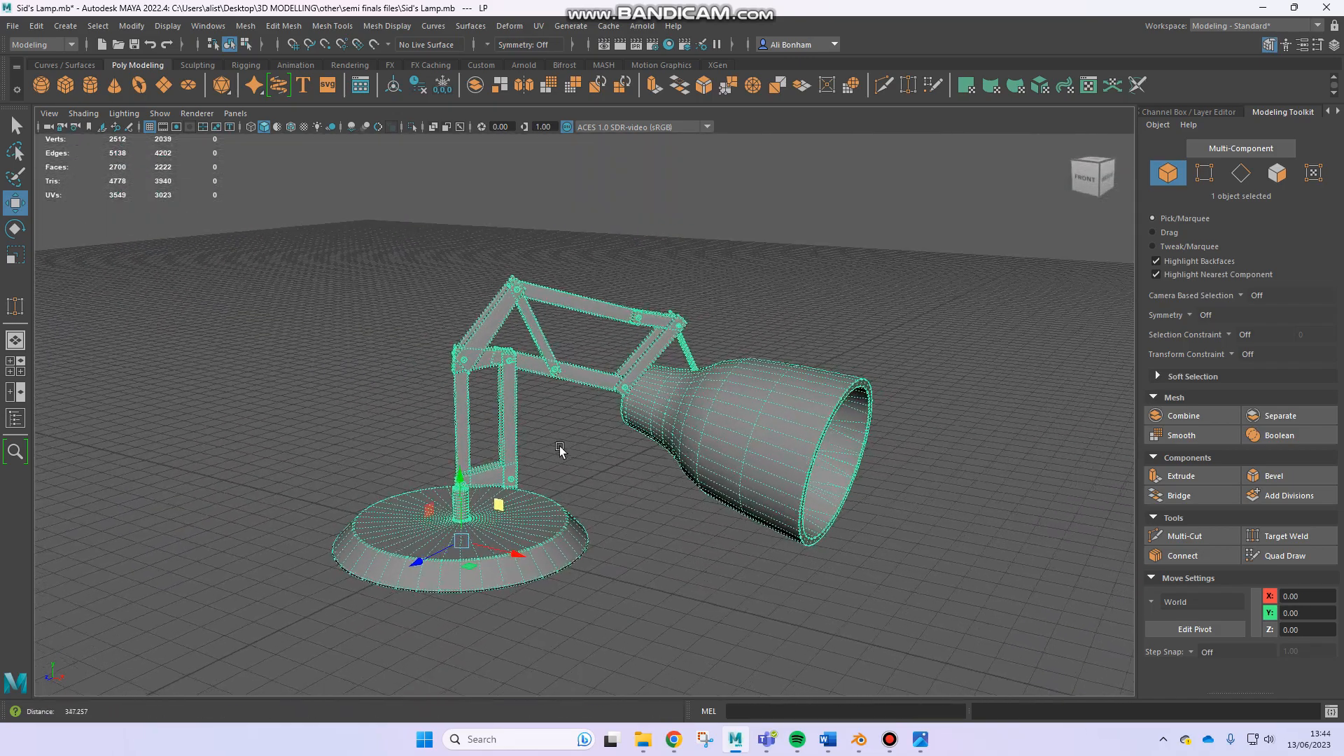
pyautogui.keyDown('alt'); pyautogui.moveTo(584, 479); pyautogui.dragTo(587, 415, button='middle'); pyautogui.keyUp('alt')
pyautogui.scroll(4, 670, 484)
pyautogui.keyDown('alt'); pyautogui.moveTo(667, 462); pyautogui.dragTo(686, 444); pyautogui.keyUp('alt')
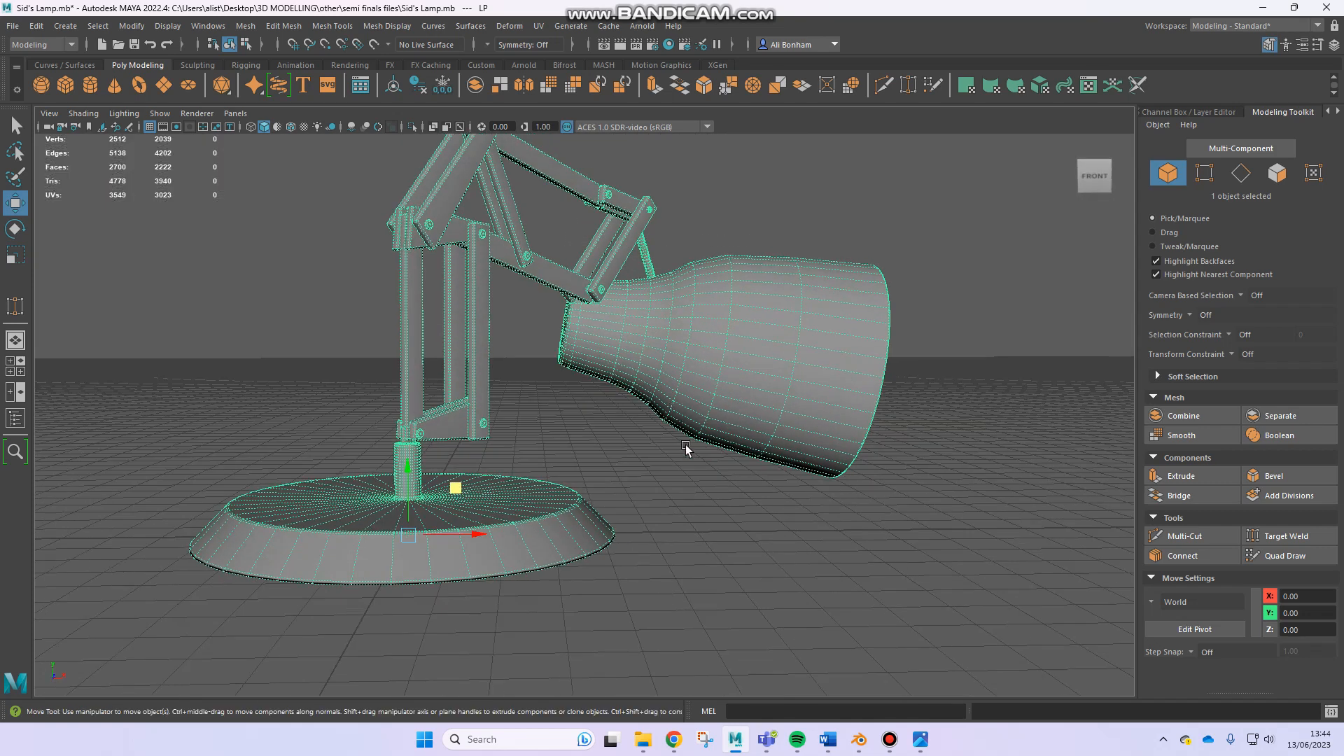
# Alternate between the Blender lamp and the Maya lamp, viewing the Maya wireframe from above and into its shade
pyautogui.click(858, 740)
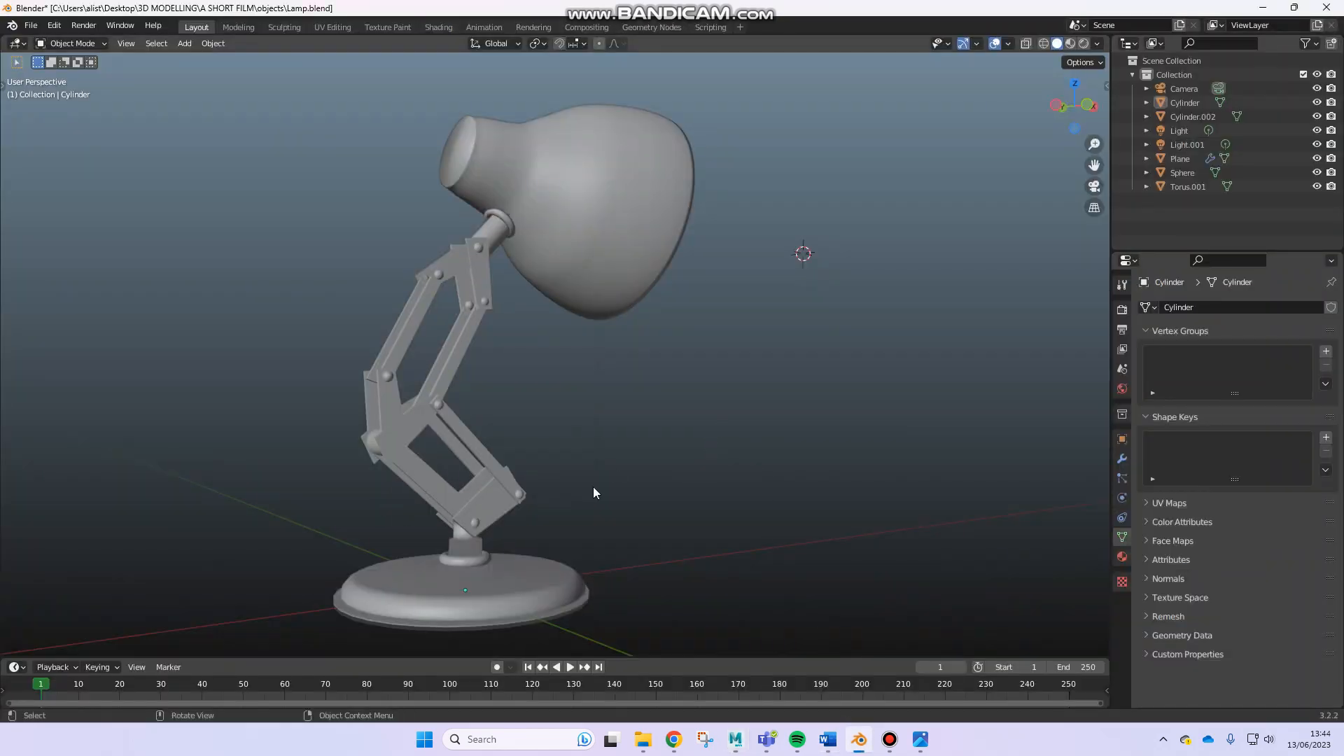
pyautogui.click(736, 741)
pyautogui.keyDown('alt'); pyautogui.moveTo(525, 325); pyautogui.dragTo(459, 383); pyautogui.keyUp('alt')
pyautogui.keyDown('alt'); pyautogui.moveTo(459, 383); pyautogui.dragTo(626, 408, button='right'); pyautogui.keyUp('alt')
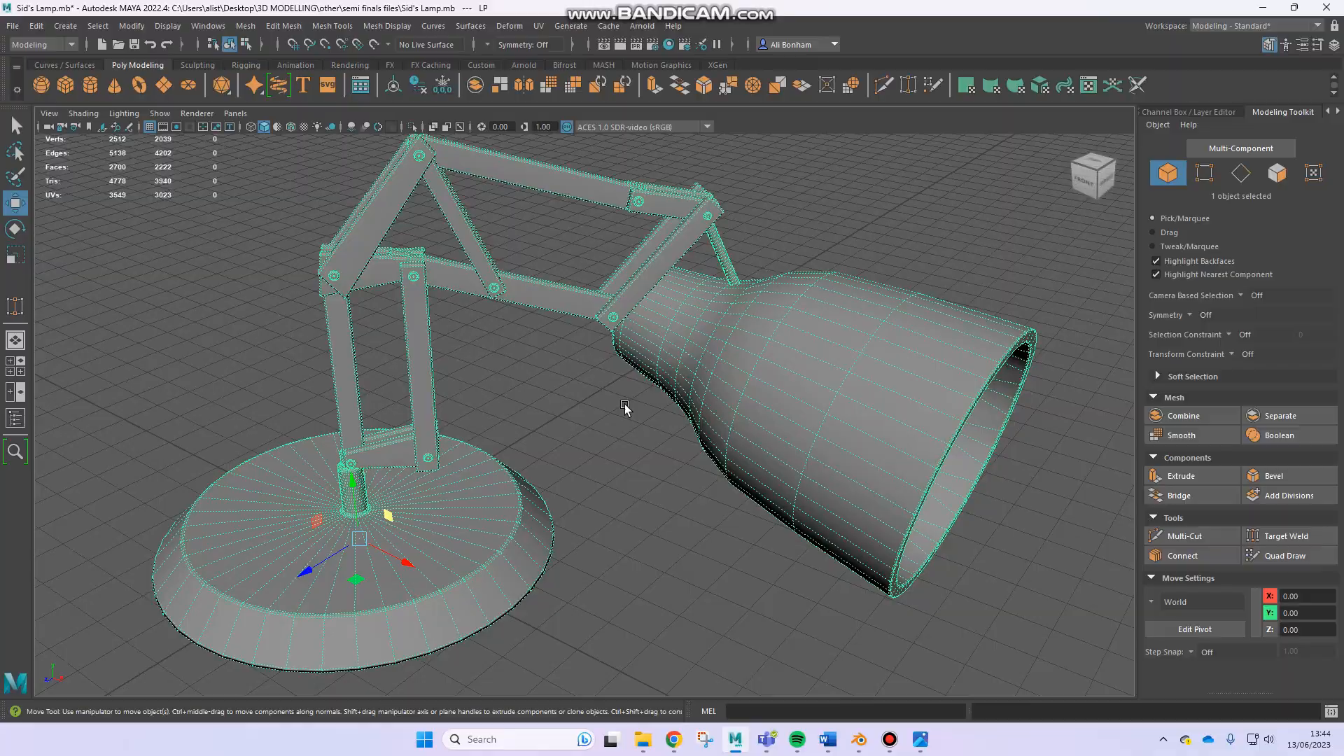
pyautogui.keyDown('alt'); pyautogui.moveTo(556, 400); pyautogui.dragTo(577, 387, button='middle'); pyautogui.keyUp('alt')
pyautogui.keyDown('alt'); pyautogui.moveTo(577, 383); pyautogui.dragTo(461, 343); pyautogui.keyUp('alt')
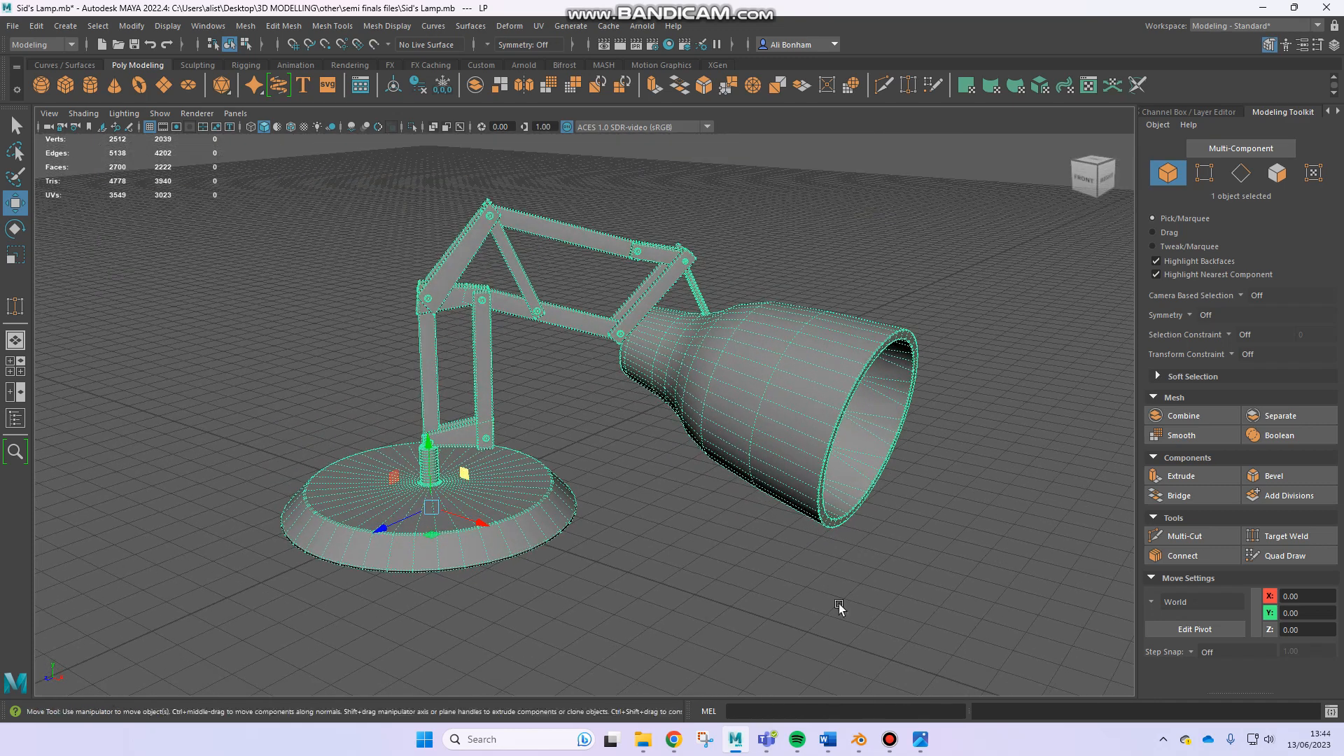
pyautogui.click(861, 741)
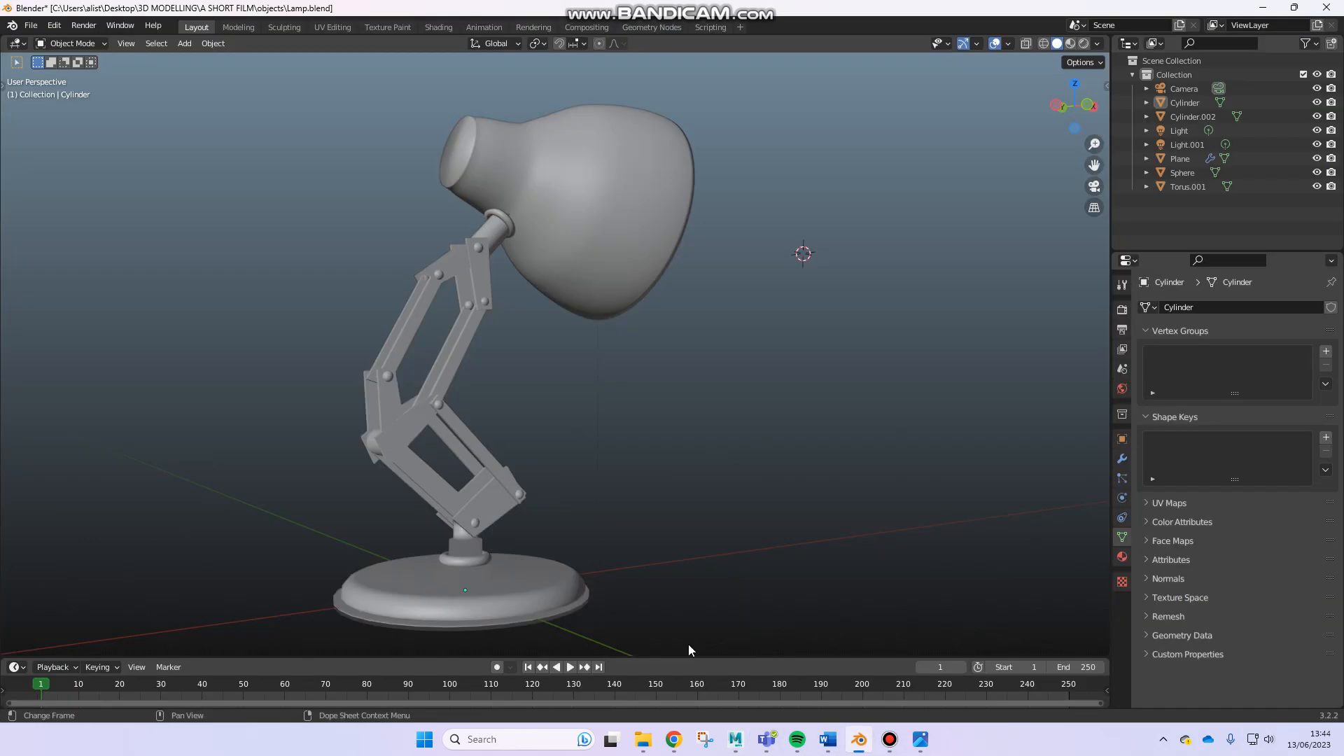
pyautogui.click(861, 740)
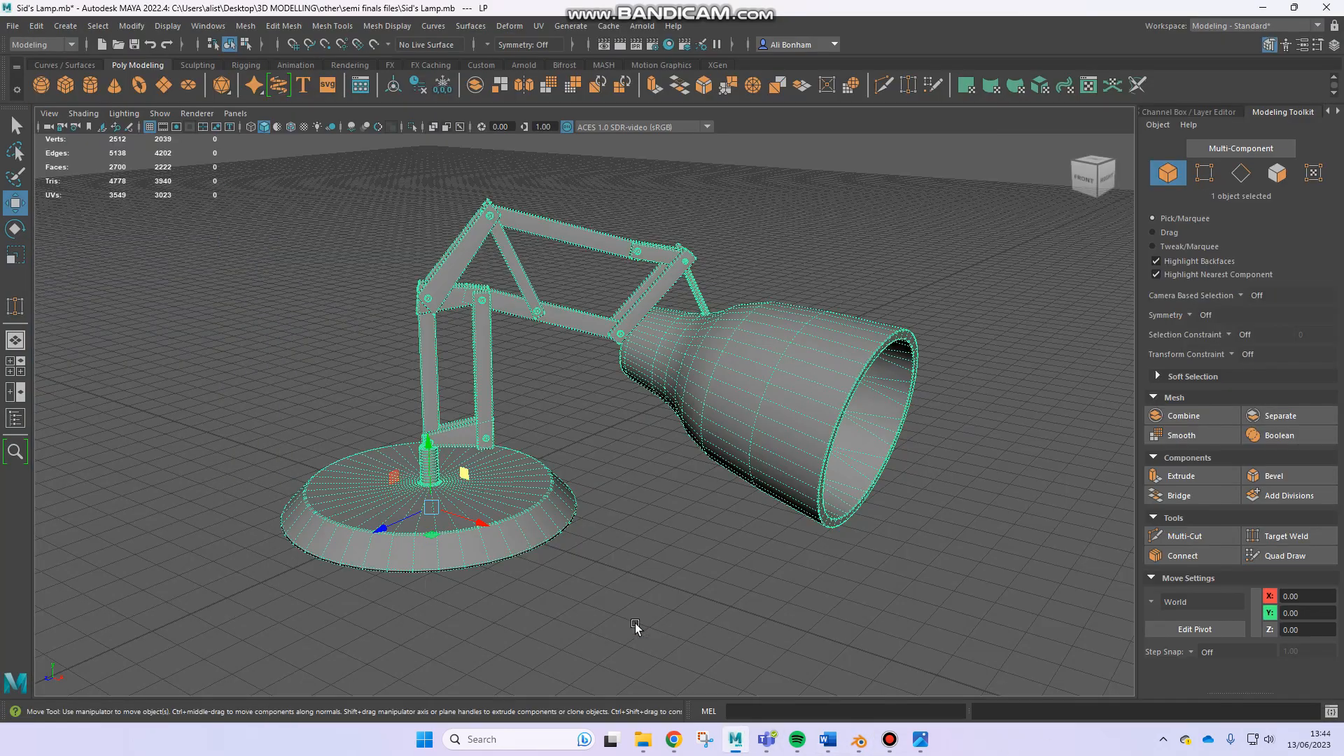
# Unhide the high-poly lamp HP1 from the Outliner and frame it in the viewport
pyautogui.click(16, 418)
pyautogui.click(77, 353)
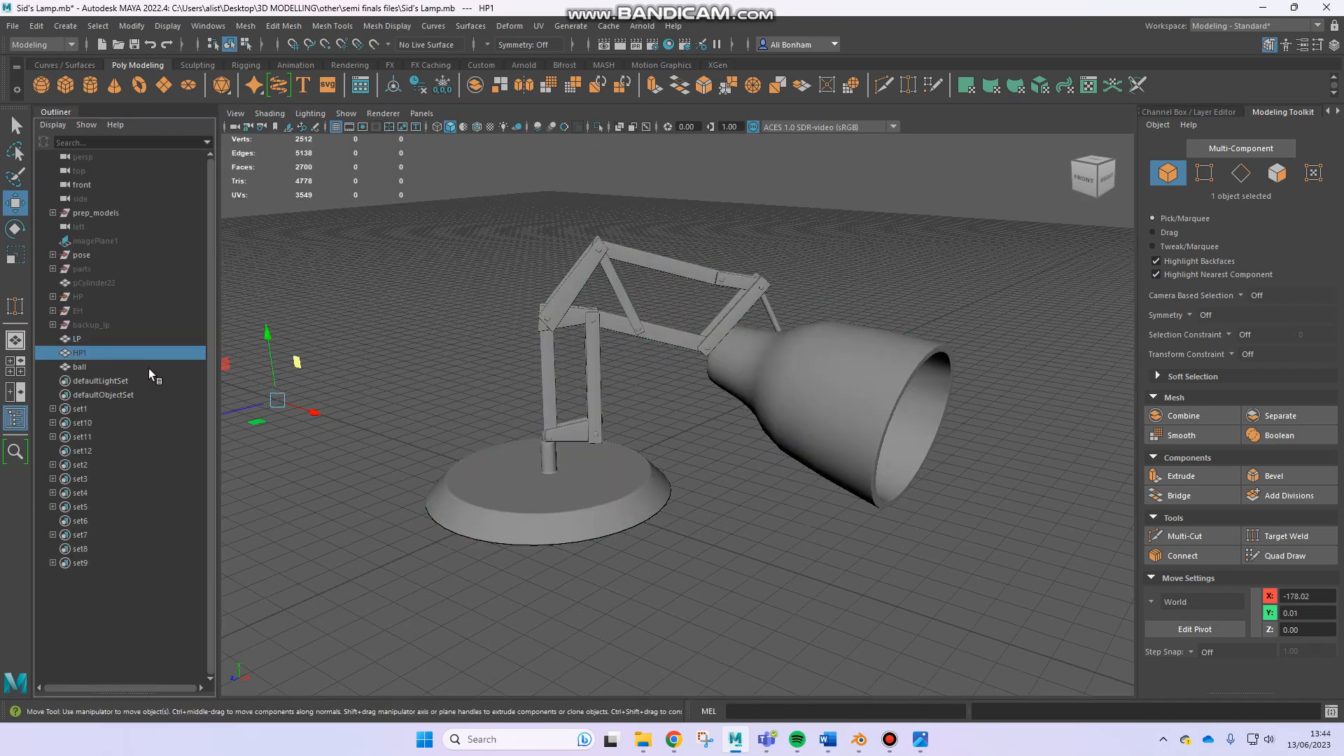
pyautogui.press('h')
pyautogui.press('f')
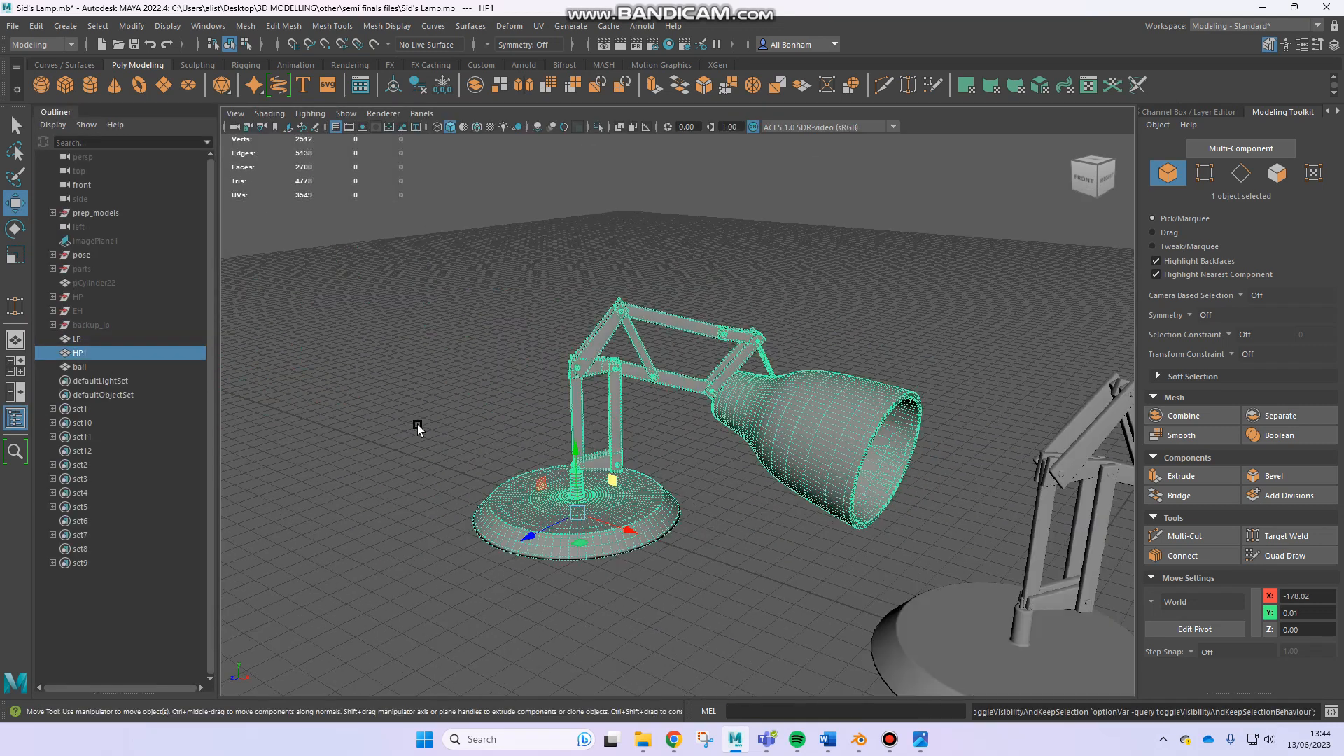
pyautogui.click(15, 416)
pyautogui.scroll(3, 621, 470)
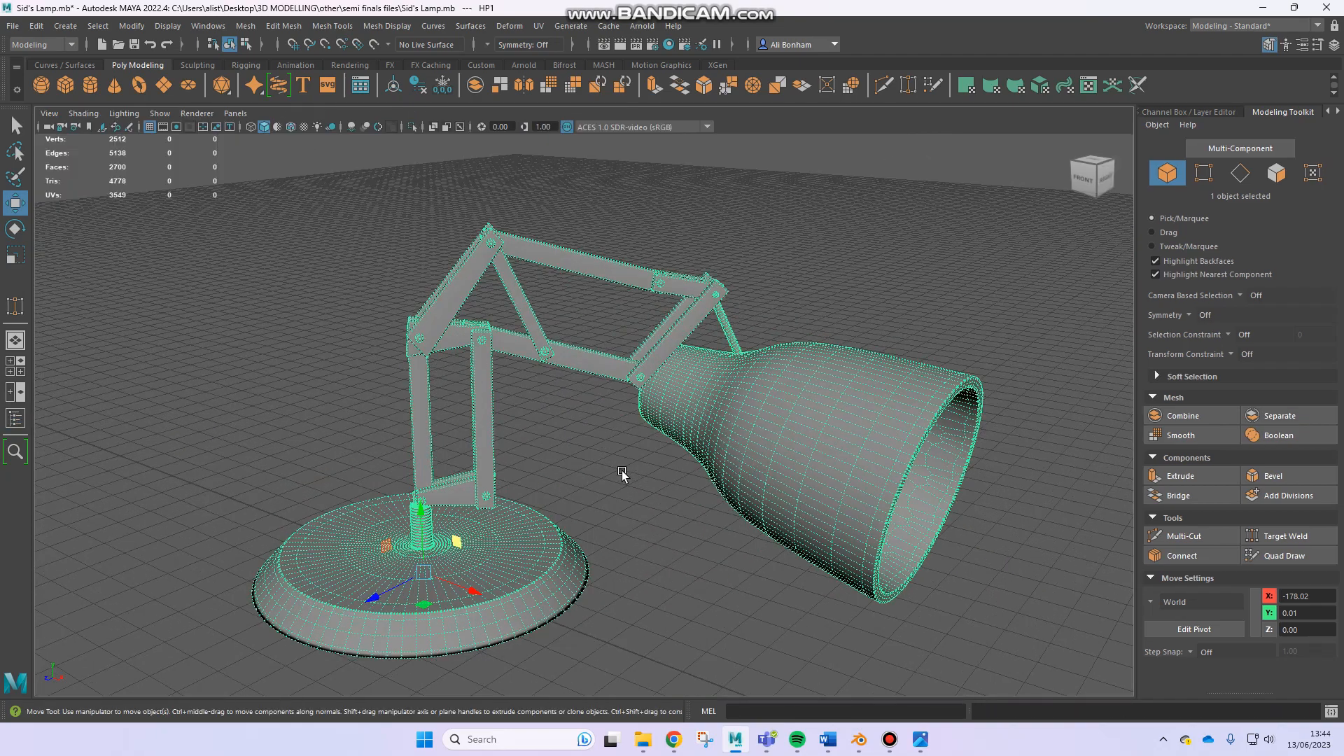
# Examine the high-poly lamp's wireframe, deselect it and view both lamps side by side
pyautogui.click(619, 472)
pyautogui.keyDown('alt'); pyautogui.moveTo(576, 481); pyautogui.dragTo(574, 510); pyautogui.keyUp('alt')
pyautogui.keyDown('alt'); pyautogui.moveTo(573, 510); pyautogui.dragTo(670, 413, button='right'); pyautogui.keyUp('alt')
pyautogui.keyDown('alt'); pyautogui.moveTo(670, 413); pyautogui.dragTo(466, 359); pyautogui.keyUp('alt')
pyautogui.keyDown('alt'); pyautogui.moveTo(565, 439); pyautogui.dragTo(533, 435); pyautogui.keyUp('alt')
pyautogui.click(622, 324)
pyautogui.scroll(5, 482, 393)
pyautogui.keyDown('alt'); pyautogui.moveTo(463, 388); pyautogui.dragTo(719, 428, button='middle'); pyautogui.keyUp('alt')
pyautogui.keyDown('alt'); pyautogui.moveTo(719, 428); pyautogui.dragTo(704, 402); pyautogui.keyUp('alt')
pyautogui.keyDown('alt'); pyautogui.moveTo(704, 401); pyautogui.dragTo(691, 392, button='middle'); pyautogui.keyUp('alt')
pyautogui.keyDown('alt'); pyautogui.moveTo(692, 392); pyautogui.dragTo(582, 380); pyautogui.keyUp('alt')
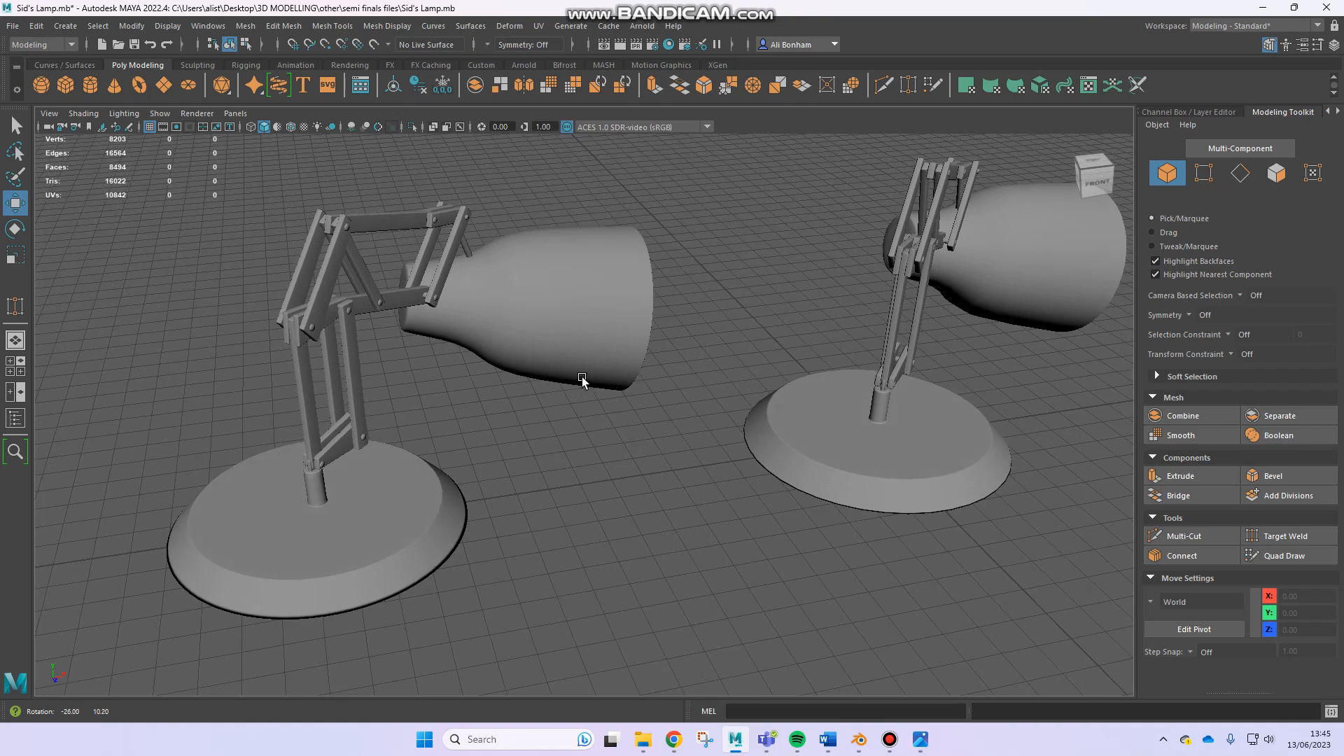
# Select the high-poly lamp and then the low-poly lamp to compare the mesh density of their arms and shades
pyautogui.click(470, 331)
pyautogui.keyDown('alt'); pyautogui.moveTo(470, 330); pyautogui.dragTo(987, 397, button='right'); pyautogui.keyUp('alt')
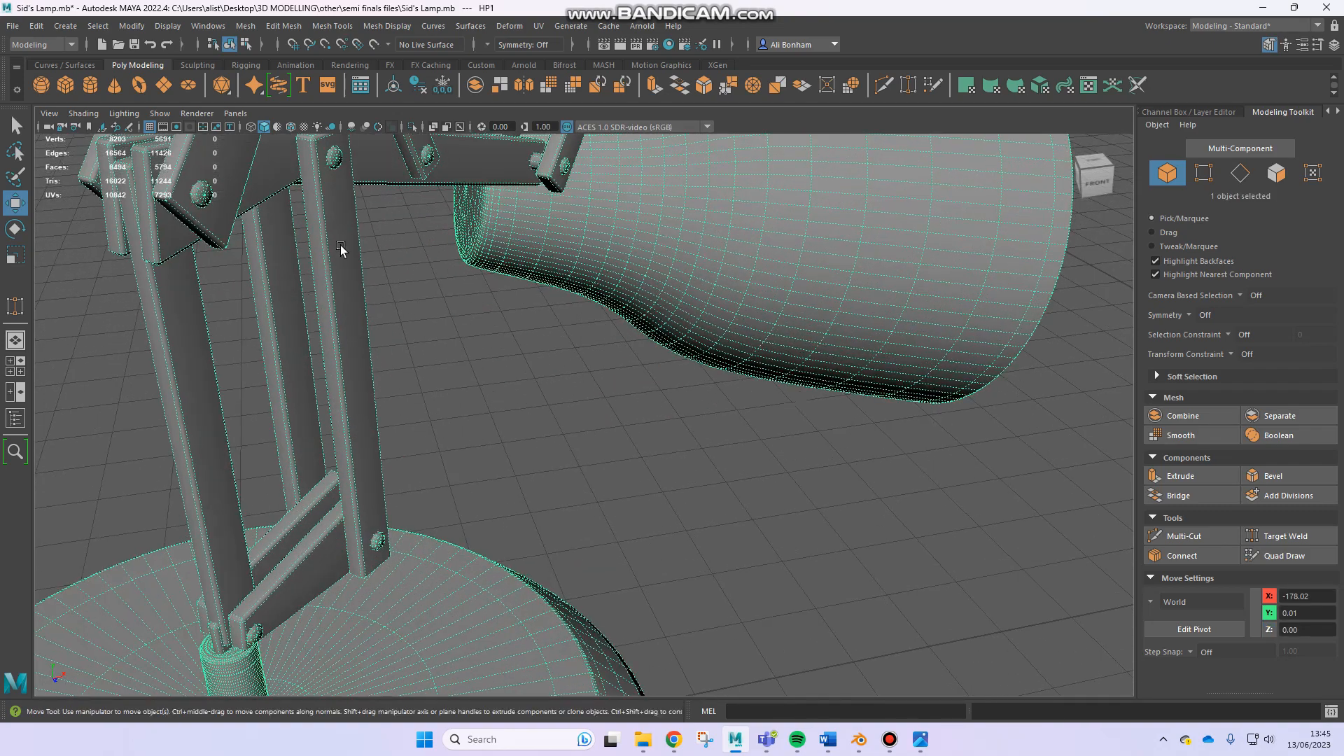
pyautogui.keyDown('alt'); pyautogui.moveTo(340, 247); pyautogui.dragTo(449, 300); pyautogui.keyUp('alt')
pyautogui.scroll(-10, 534, 350)
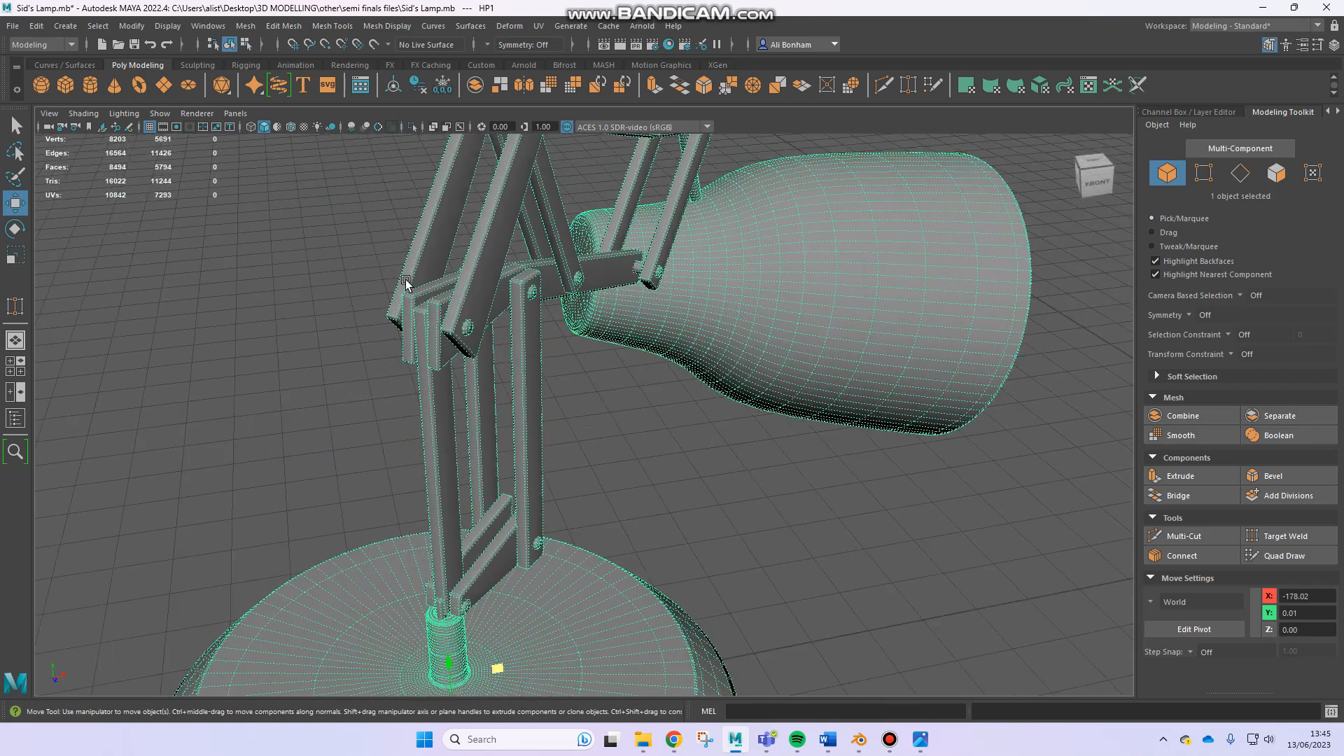
pyautogui.keyDown('alt'); pyautogui.moveTo(536, 350); pyautogui.dragTo(133, 293, button='middle'); pyautogui.keyUp('alt')
pyautogui.keyDown('alt'); pyautogui.moveTo(350, 290); pyautogui.dragTo(516, 335); pyautogui.keyUp('alt')
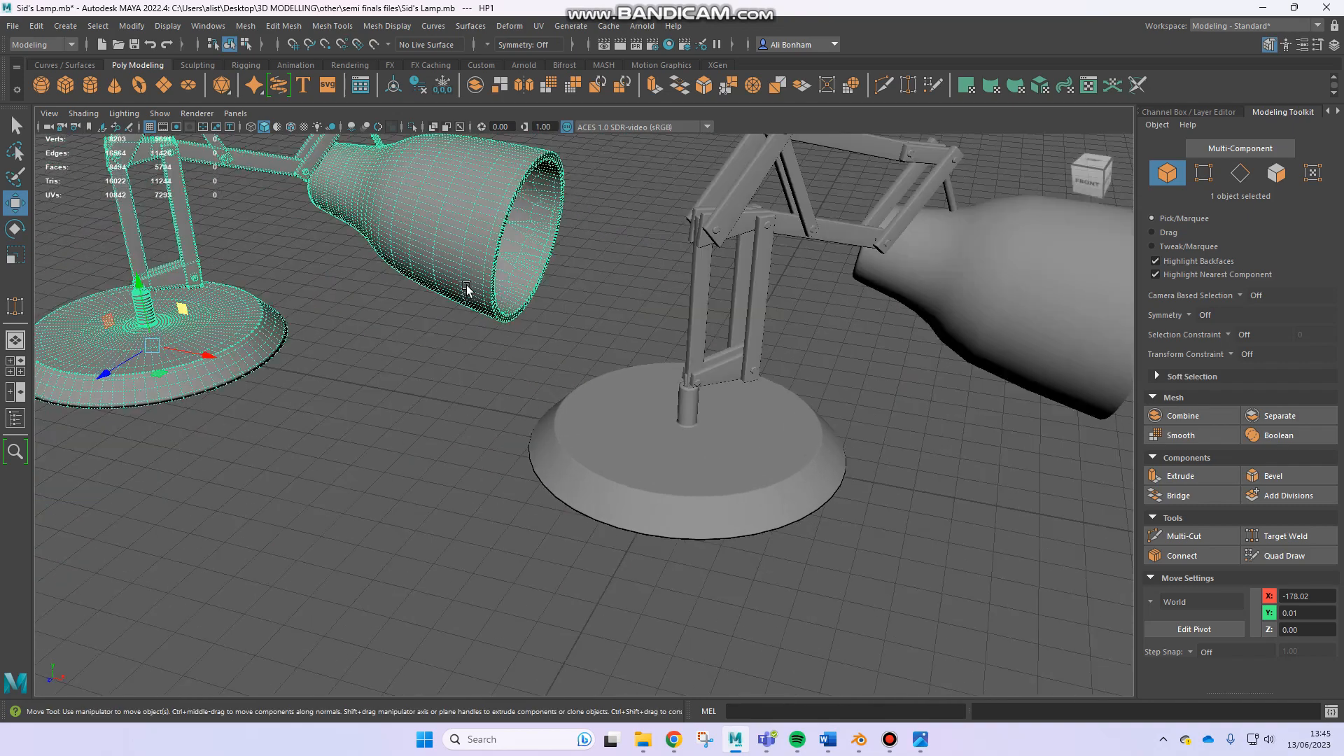
pyautogui.click(524, 331)
pyautogui.scroll(5, 525, 331)
pyautogui.moveTo(510, 312); pyautogui.dragTo(560, 413, button='middle')
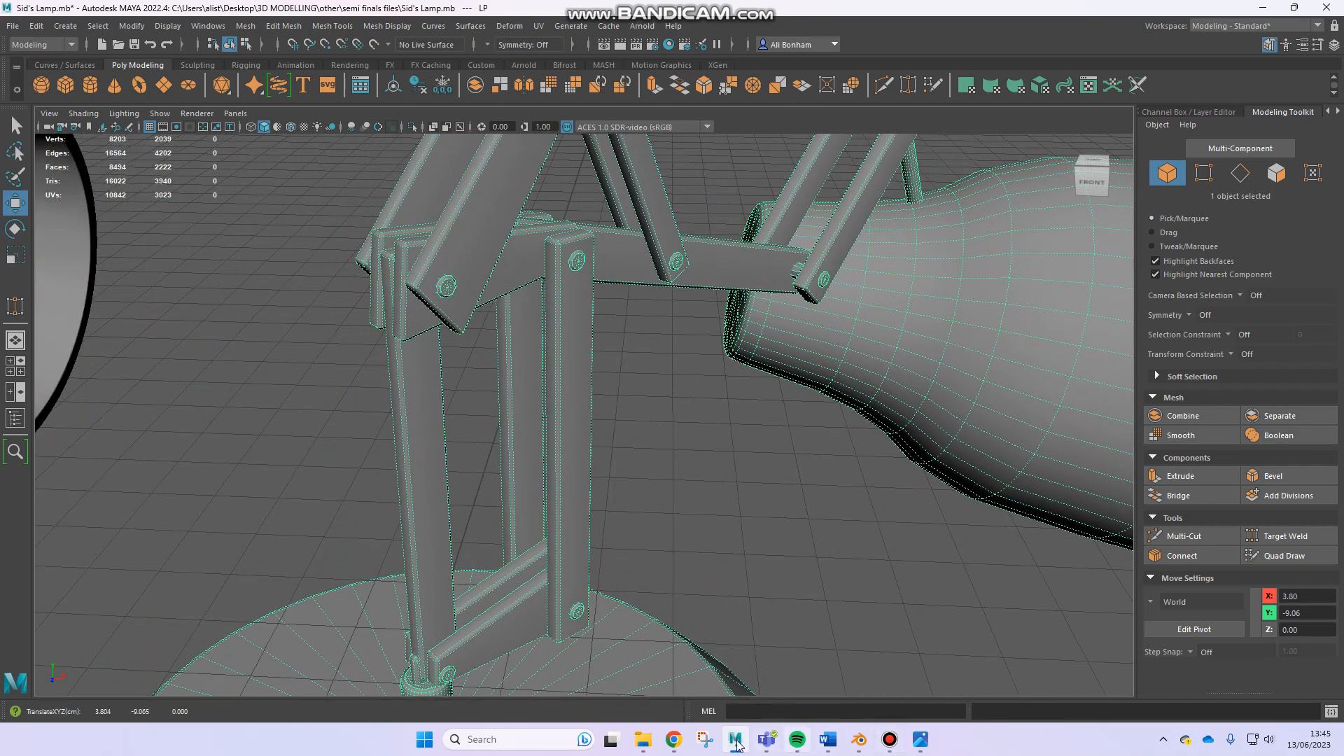
# Switch to the Sketchfab page and examine the textured lamp's arm bars, bolts and joints up close
pyautogui.click(679, 738)
pyautogui.moveTo(465, 534); pyautogui.dragTo(561, 336)
pyautogui.scroll(5, 603, 305)
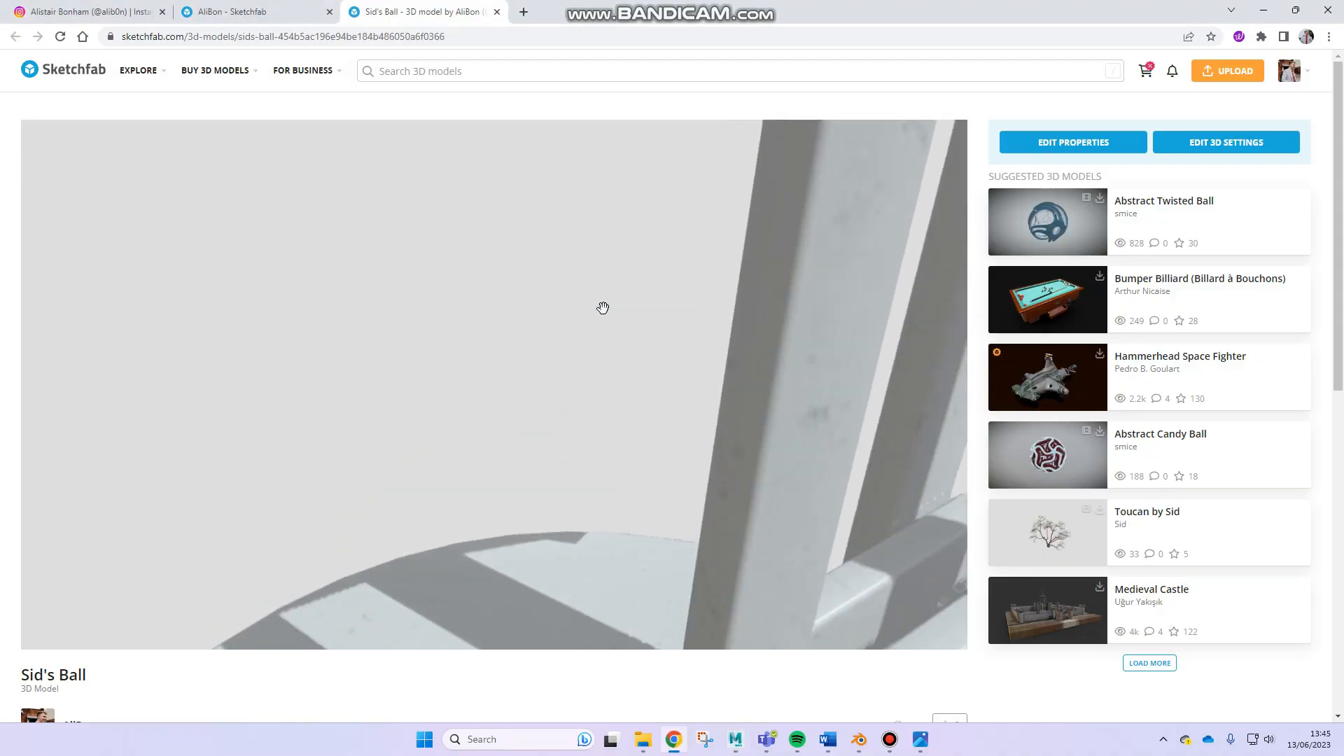
pyautogui.moveTo(652, 320)
pyautogui.mouseDown()
pyautogui.moveTo(576, 410)
pyautogui.moveTo(618, 370)
pyautogui.mouseUp()
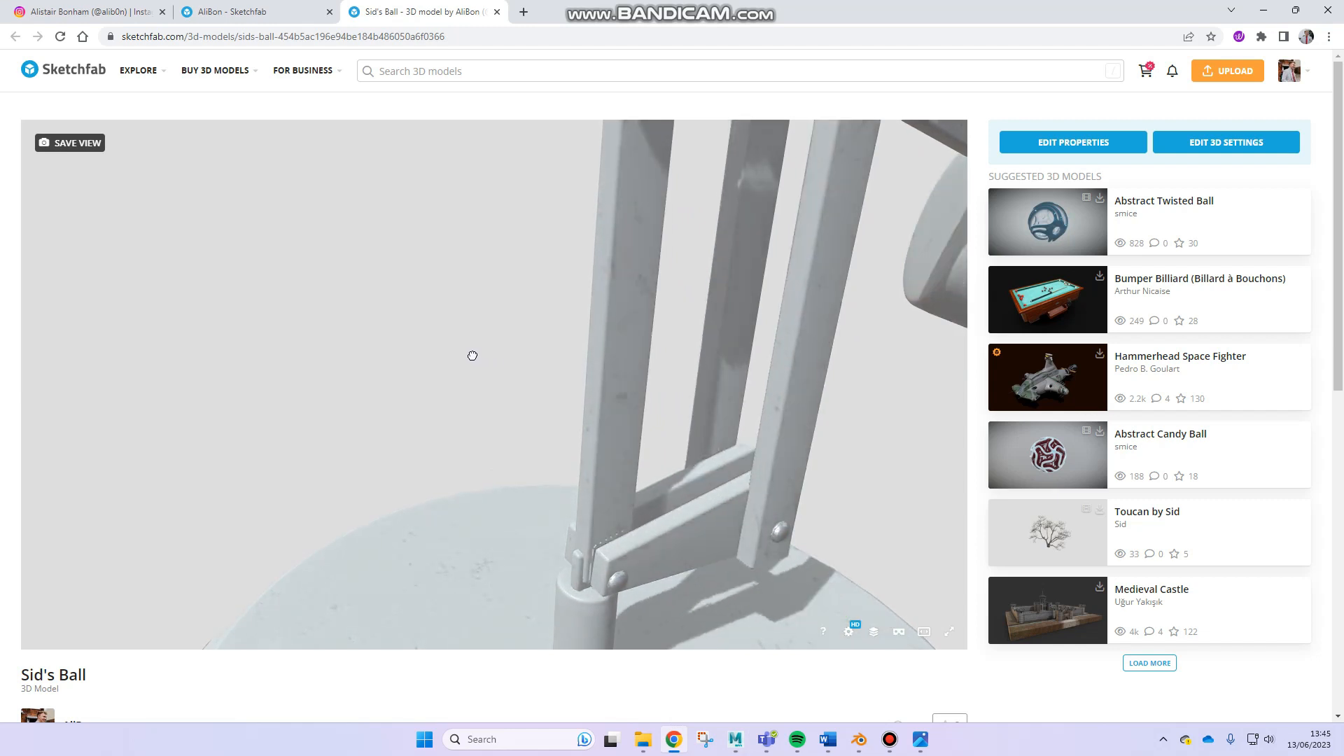
pyautogui.moveTo(637, 366)
pyautogui.mouseDown()
pyautogui.moveTo(600, 438)
pyautogui.moveTo(506, 468)
pyautogui.mouseUp()
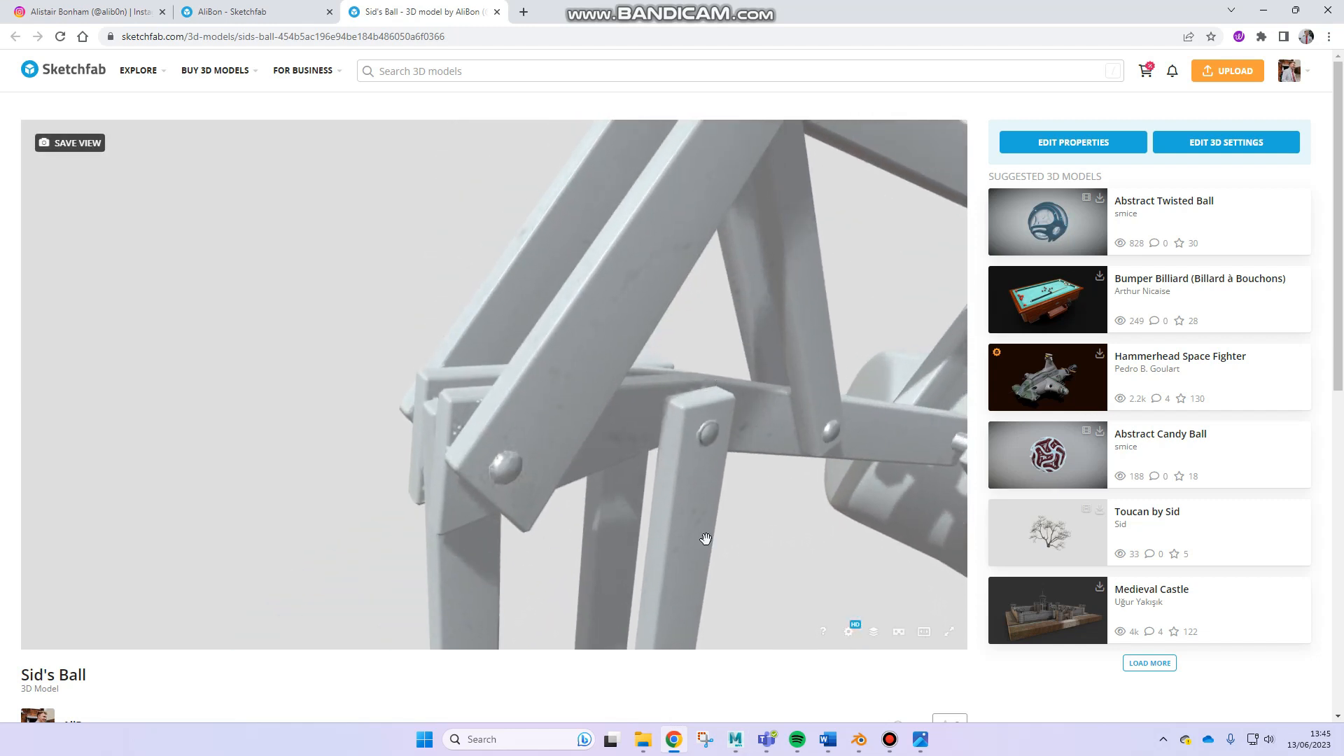
# Return to Maya and examine the low-poly lamp's arm joints and bolts with and without the selection wireframe
pyautogui.click(735, 739)
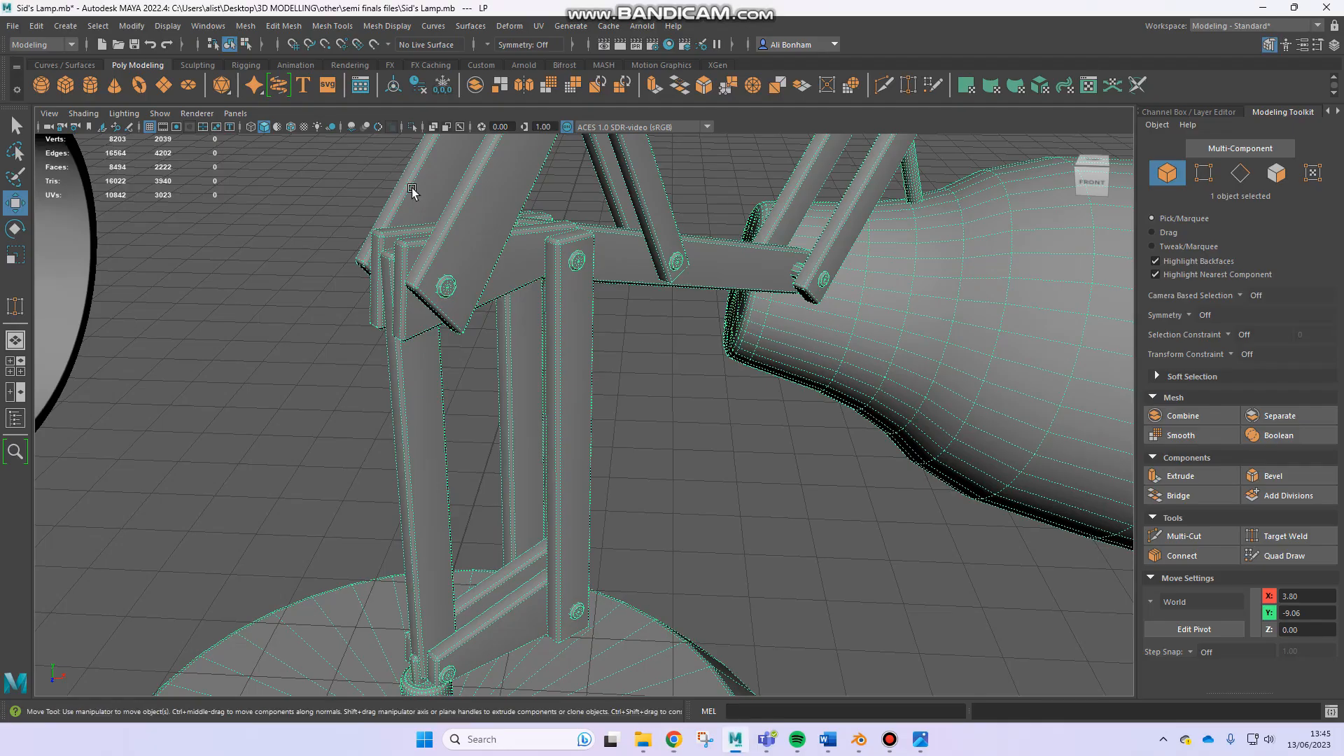
pyautogui.scroll(2, 448, 253)
pyautogui.keyDown('alt'); pyautogui.moveTo(434, 254); pyautogui.dragTo(601, 338); pyautogui.keyUp('alt')
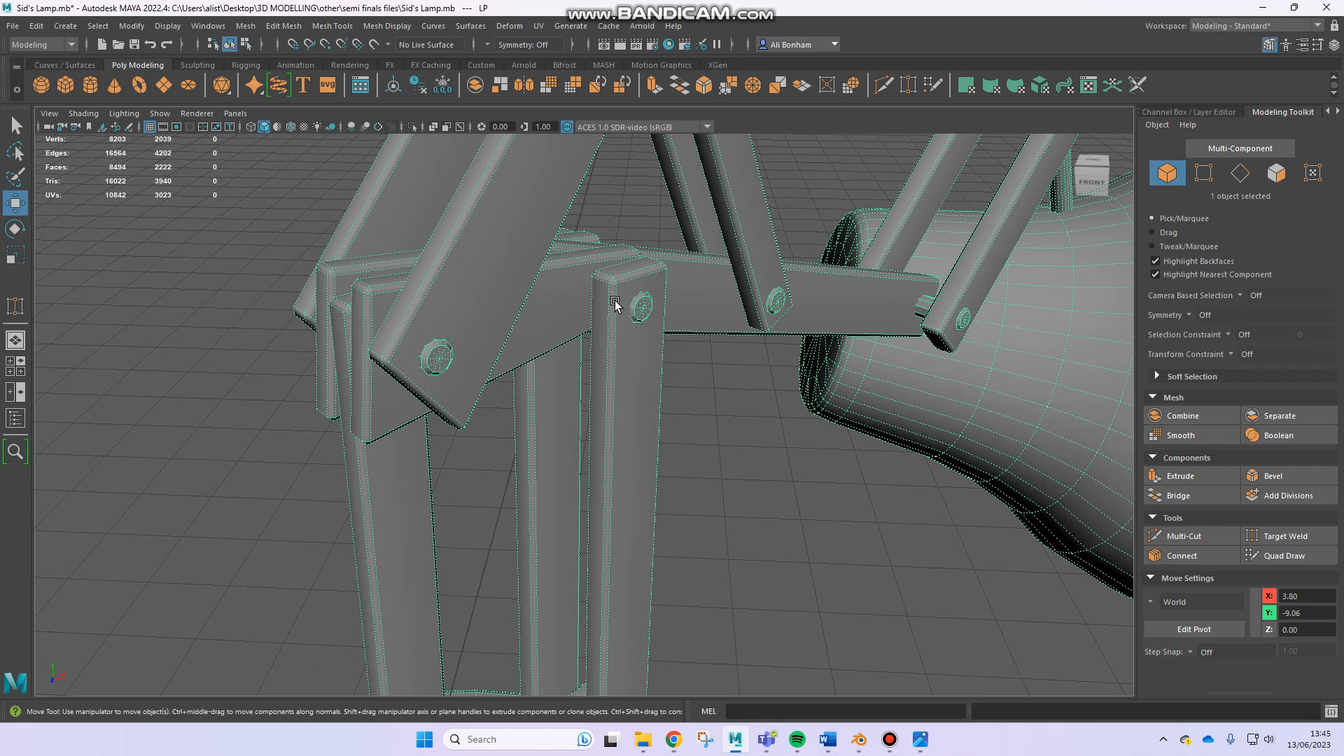
pyautogui.click(690, 403)
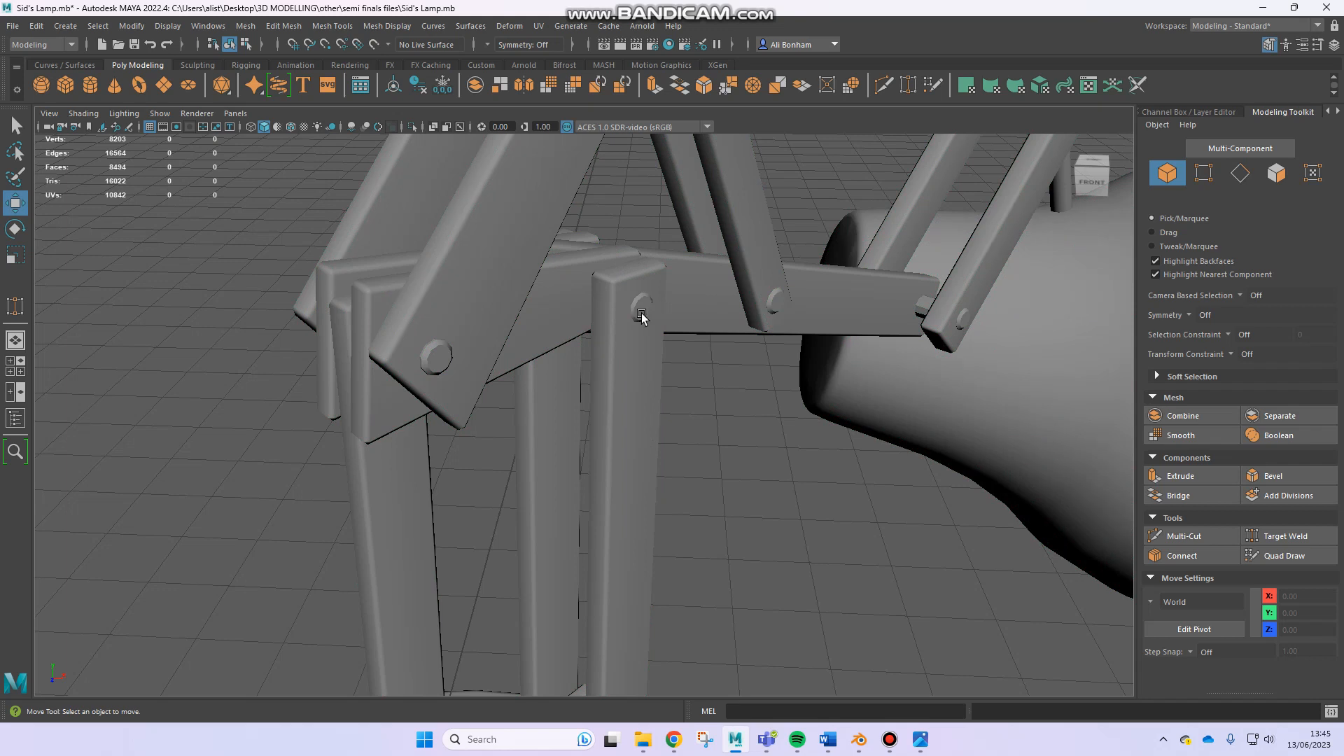
pyautogui.click(437, 374)
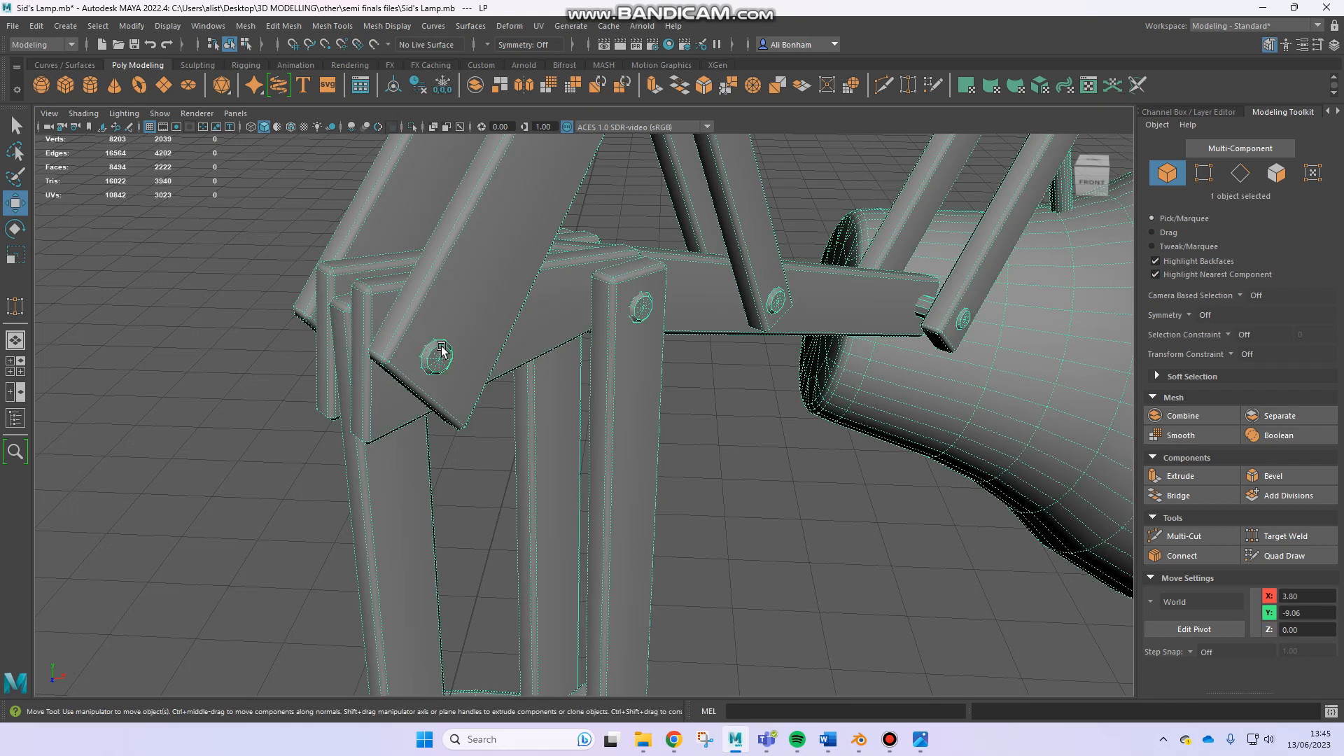
pyautogui.scroll(-5, 441, 348)
pyautogui.keyDown('alt'); pyautogui.moveTo(351, 358); pyautogui.dragTo(756, 371, button='middle'); pyautogui.keyUp('alt')
pyautogui.keyDown('alt'); pyautogui.moveTo(410, 345); pyautogui.dragTo(815, 389, button='middle'); pyautogui.keyUp('alt')
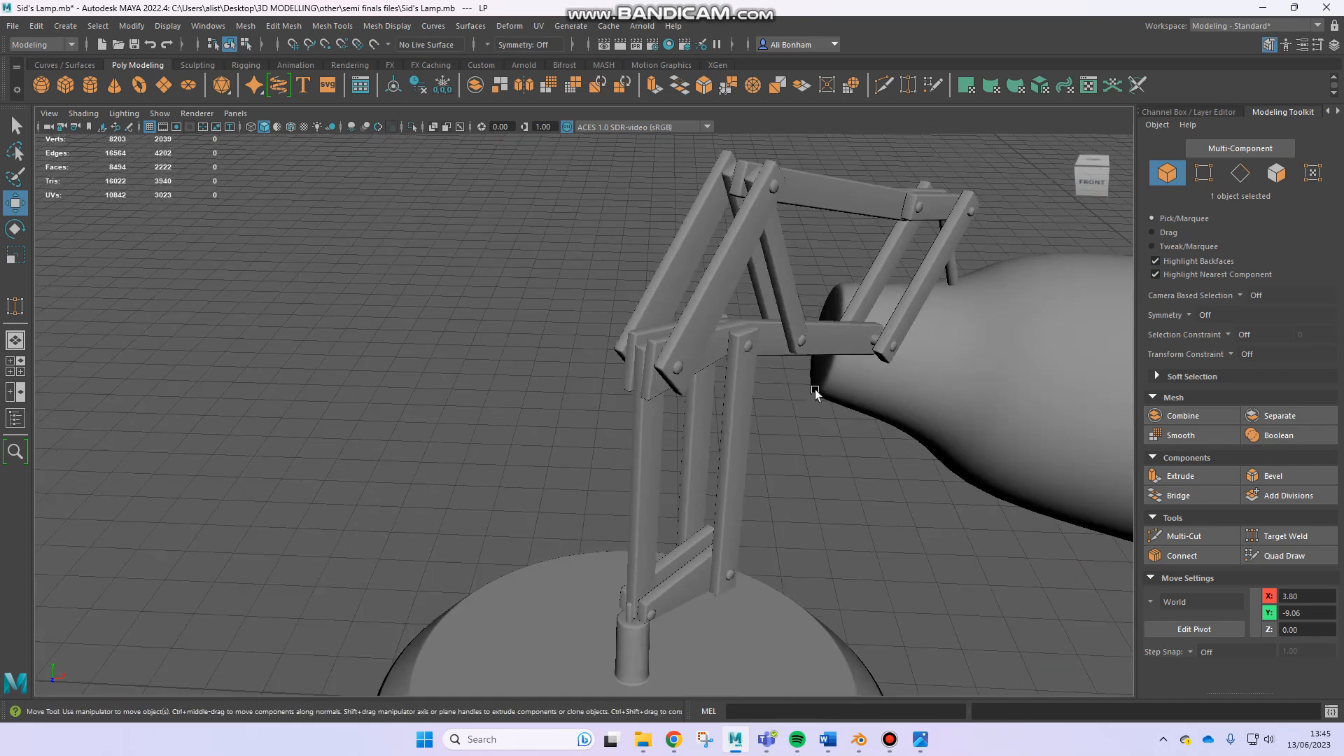
# Select the high-poly lamp to inspect its rounded bolts and arm edges, and deselect it to view both lamps from afar
pyautogui.click(738, 360)
pyautogui.scroll(8, 630, 375)
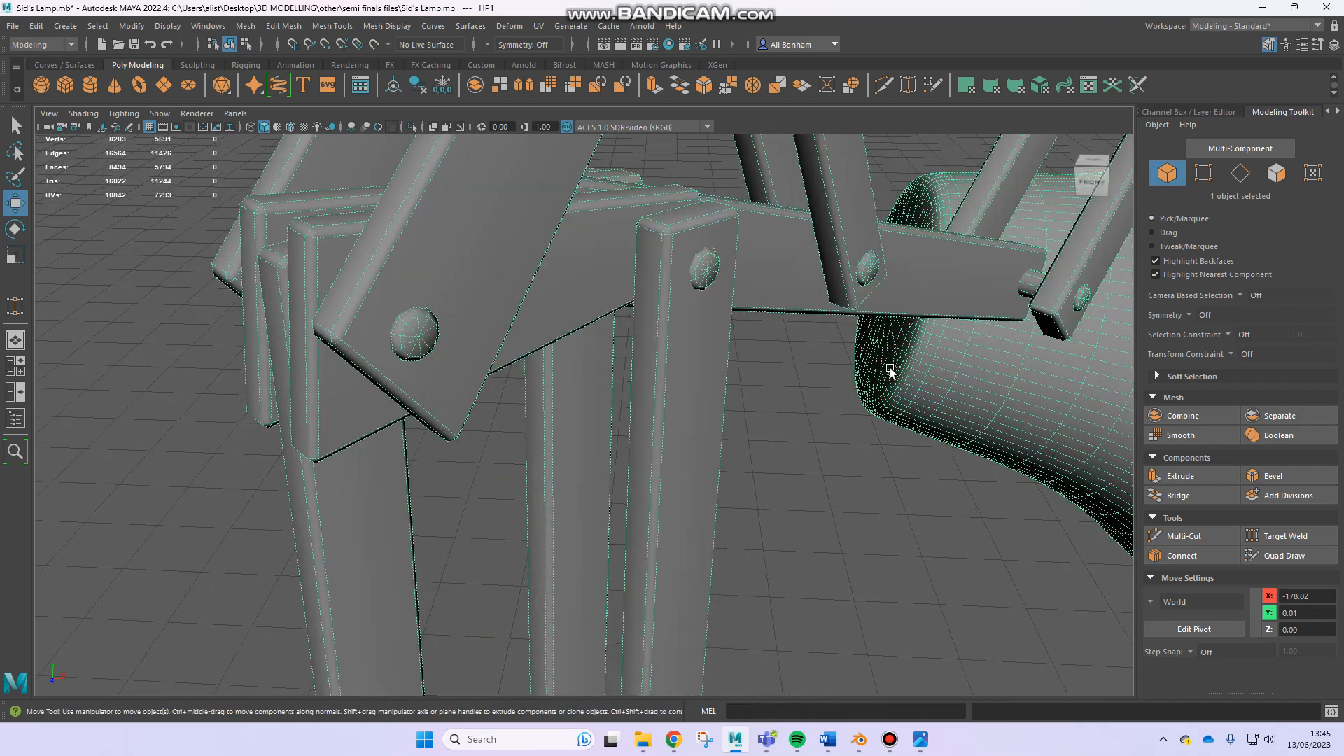
pyautogui.click(158, 396)
pyautogui.keyDown('alt'); pyautogui.moveTo(286, 402); pyautogui.dragTo(468, 415); pyautogui.keyUp('alt')
pyautogui.scroll(2, 470, 415)
pyautogui.keyDown('alt'); pyautogui.moveTo(595, 411); pyautogui.dragTo(460, 490, button='middle'); pyautogui.keyUp('alt')
pyautogui.keyDown('alt'); pyautogui.moveTo(461, 490); pyautogui.dragTo(610, 444); pyautogui.keyUp('alt')
pyautogui.scroll(-15, 611, 443)
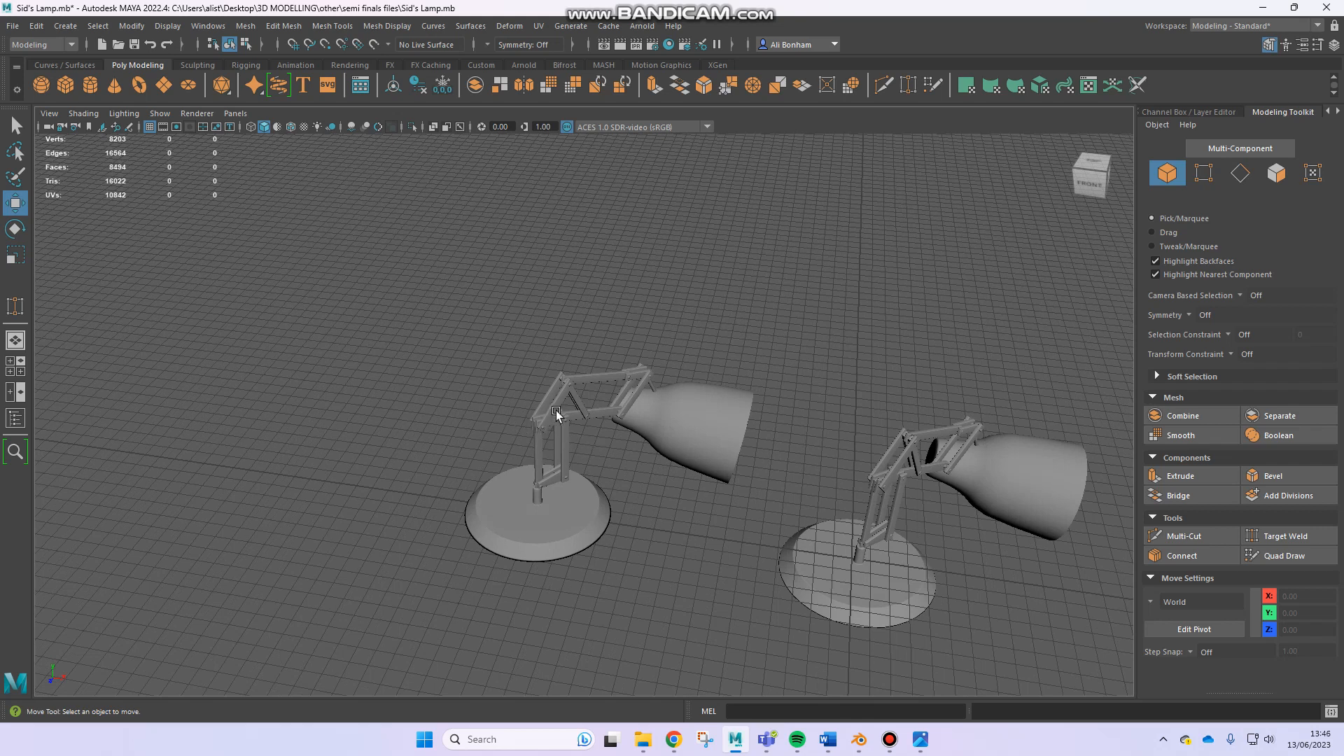
# Hide the high-poly lamp HP1, and select and frame the low-poly lamp LP
pyautogui.hotkey('ctrl', 'h')
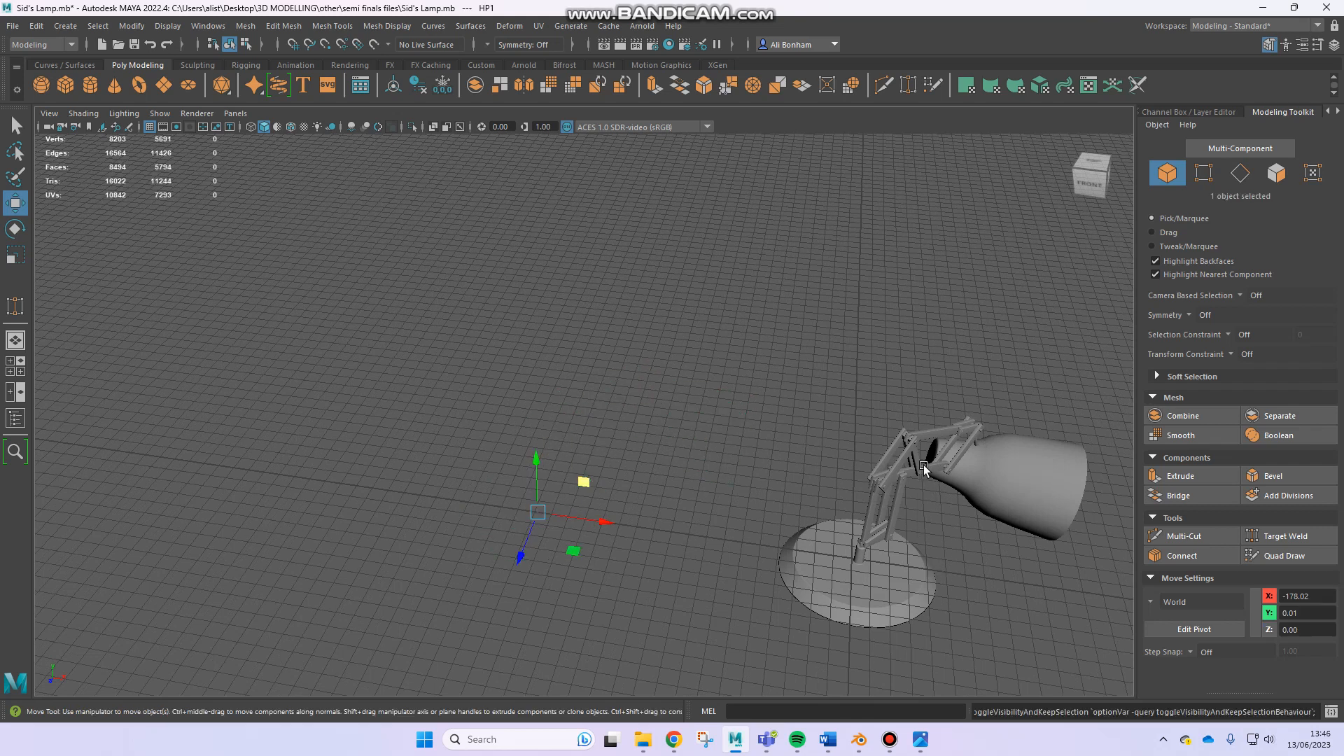
pyautogui.press('f')
pyautogui.scroll(4, 635, 457)
pyautogui.press('w')
pyautogui.scroll(3, 782, 495)
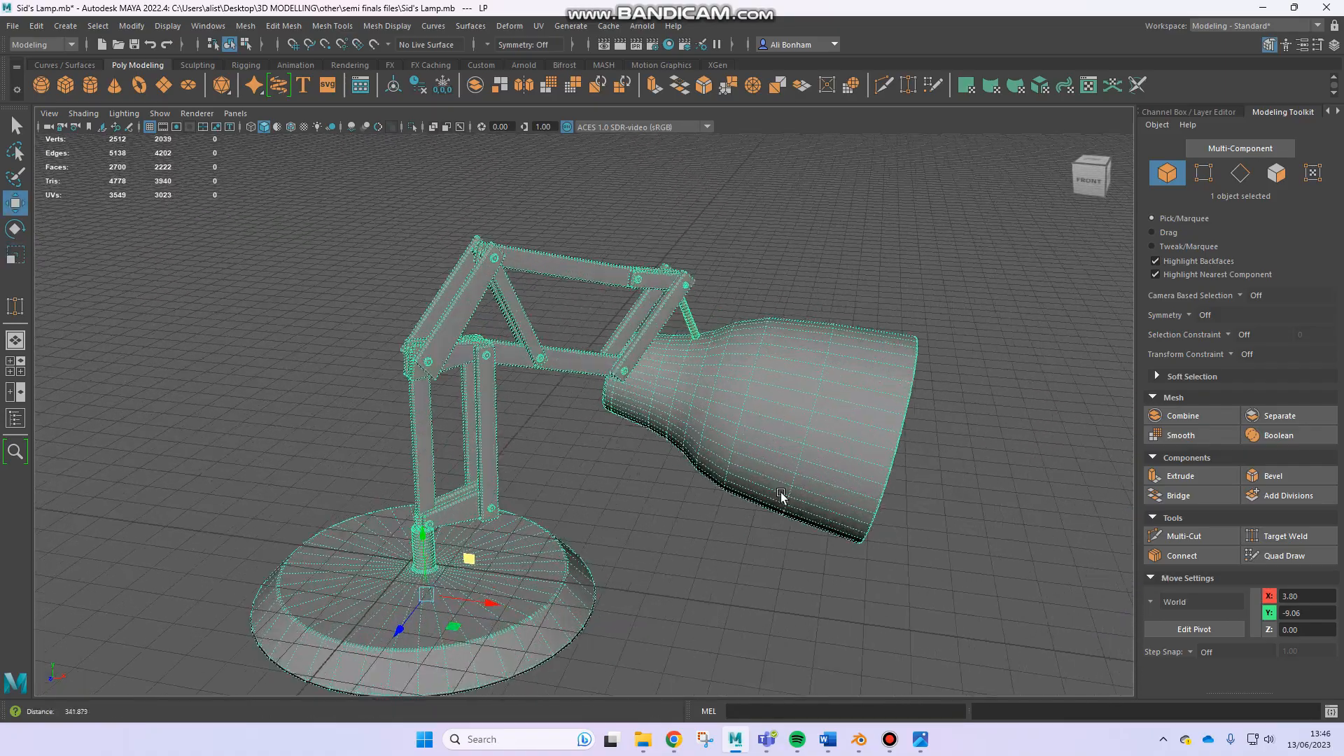
# Examine the low-poly lamp's wireframe from several angles, covering the base, jointed arm and shade
pyautogui.scroll(1, 781, 496)
pyautogui.keyDown('alt'); pyautogui.moveTo(516, 441); pyautogui.dragTo(555, 442); pyautogui.keyUp('alt')
pyautogui.keyDown('alt'); pyautogui.moveTo(555, 442); pyautogui.dragTo(648, 398, button='middle'); pyautogui.keyUp('alt')
pyautogui.scroll(2, 652, 356)
pyautogui.keyDown('alt'); pyautogui.moveTo(648, 398); pyautogui.dragTo(550, 349); pyautogui.keyUp('alt')
pyautogui.keyDown('alt'); pyautogui.moveTo(524, 364); pyautogui.dragTo(533, 365); pyautogui.keyUp('alt')
pyautogui.keyDown('alt'); pyautogui.moveTo(627, 377); pyautogui.dragTo(521, 376); pyautogui.keyUp('alt')
pyautogui.scroll(5, 652, 396)
pyautogui.keyDown('alt'); pyautogui.moveTo(522, 377); pyautogui.dragTo(392, 389, button='right'); pyautogui.keyUp('alt')
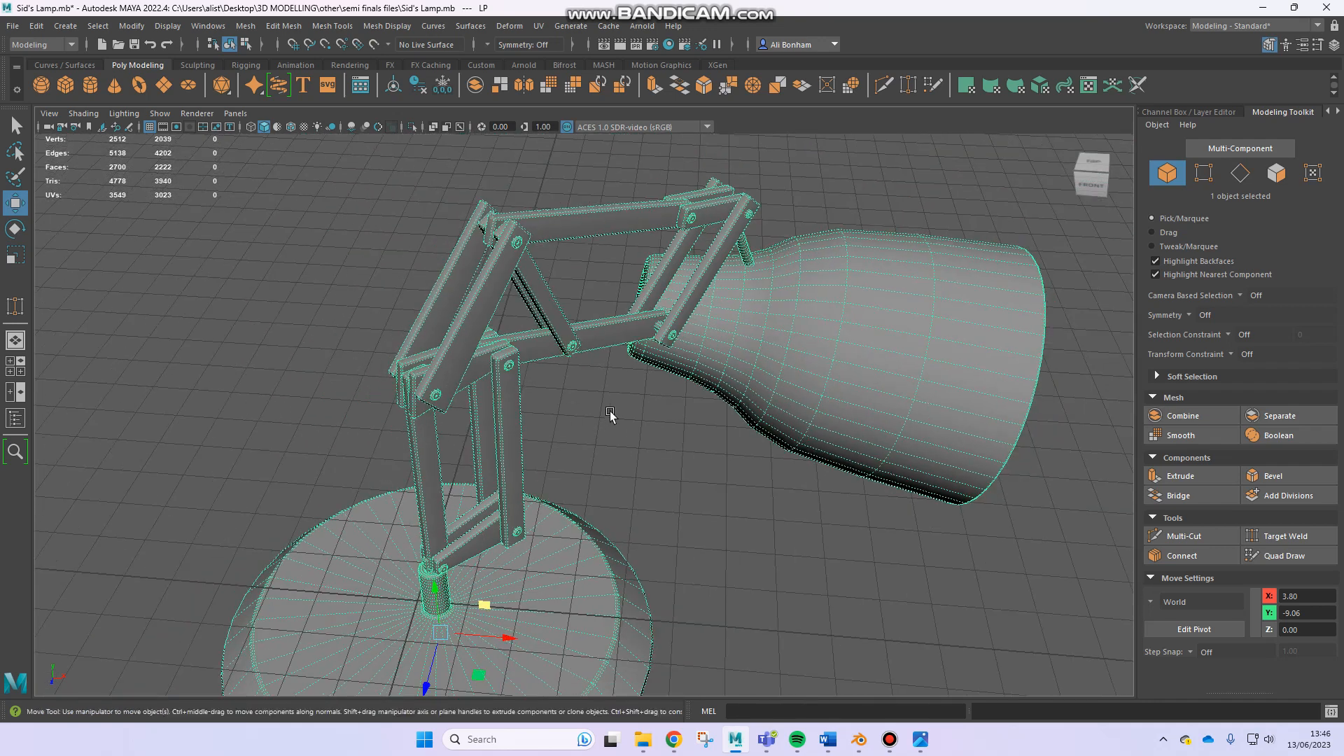
pyautogui.keyDown('alt'); pyautogui.moveTo(610, 411); pyautogui.dragTo(593, 355, button='middle'); pyautogui.keyUp('alt')
pyautogui.keyDown('alt'); pyautogui.moveTo(594, 354); pyautogui.dragTo(495, 347, button='right'); pyautogui.keyUp('alt')
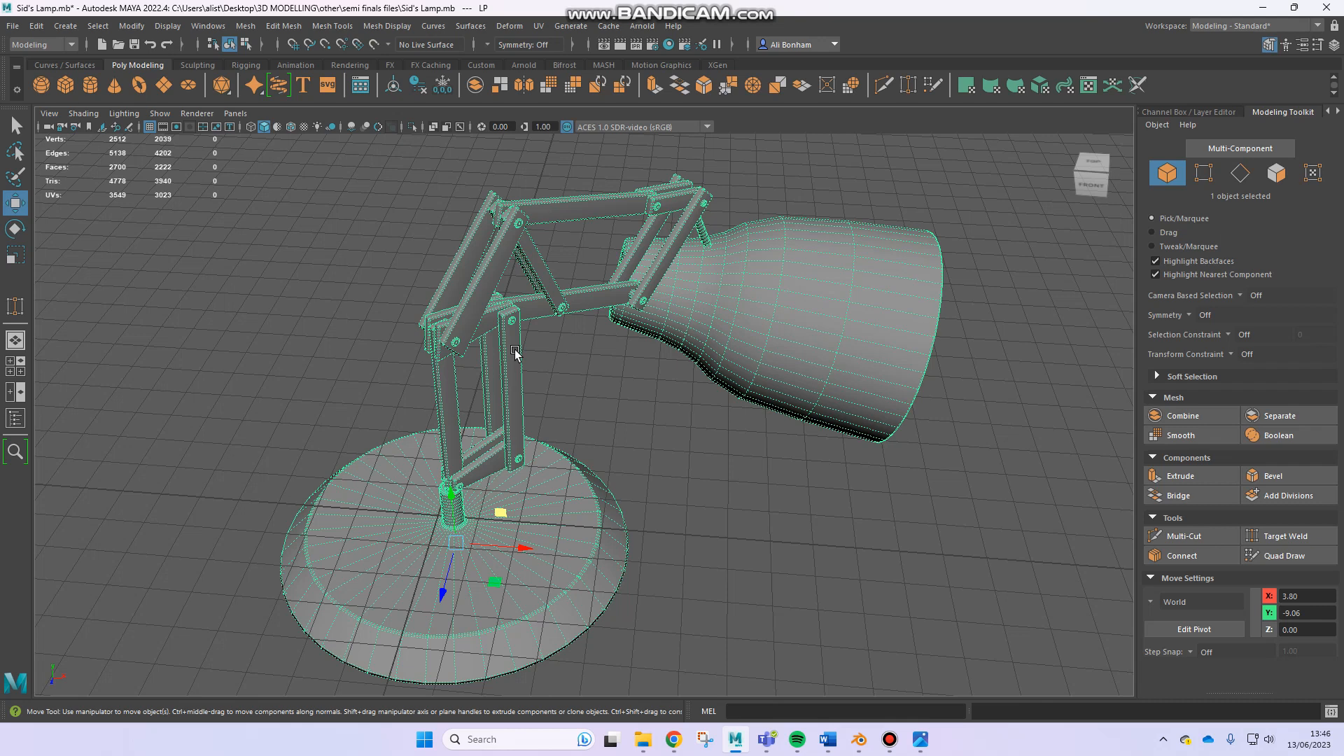
# Select the base of the Blender lamp, and return to Maya to view the low-poly lamp unselected from the front
pyautogui.click(860, 739)
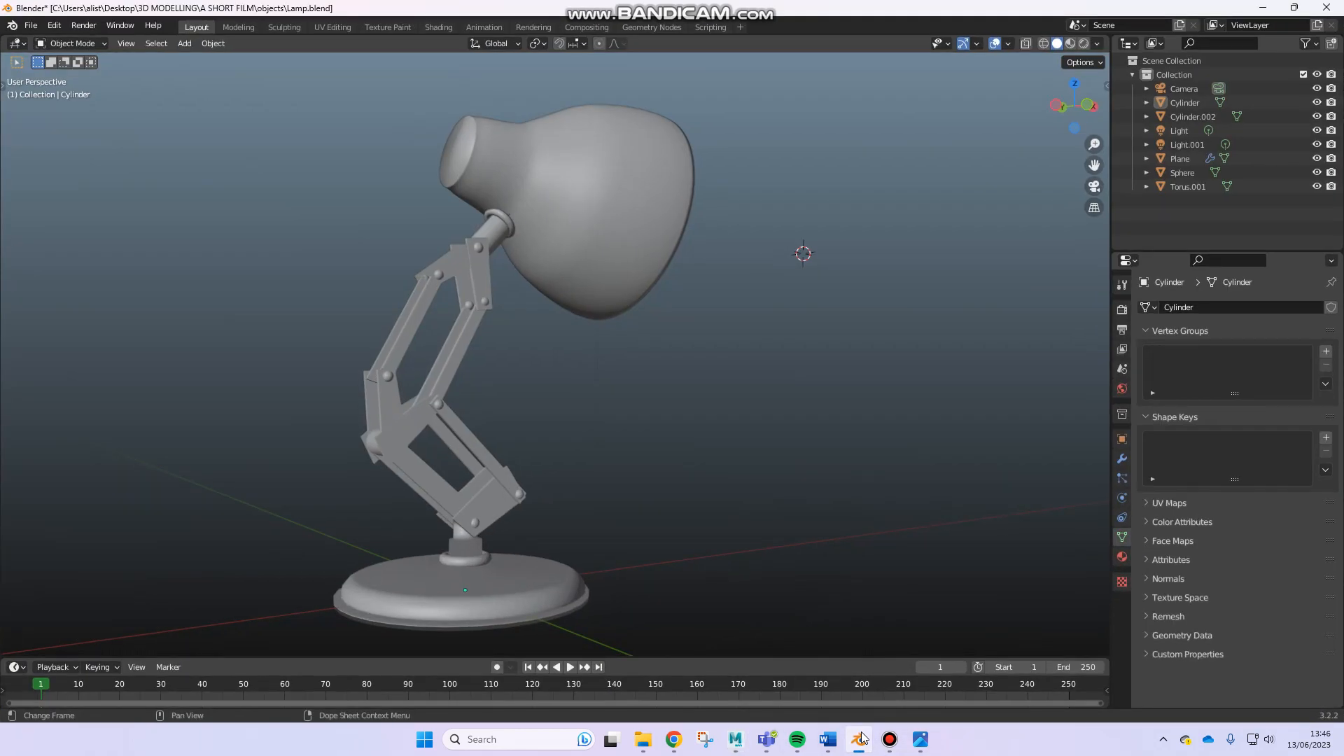
pyautogui.click(512, 562)
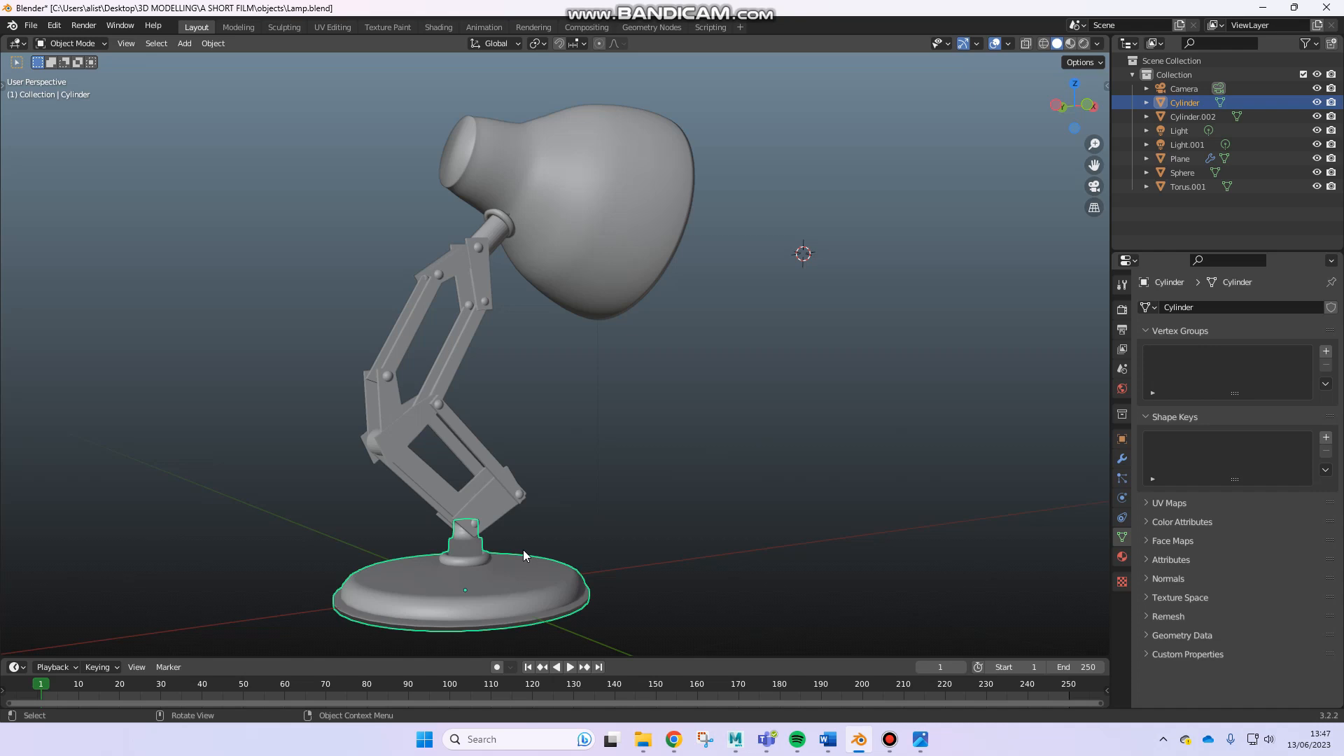
pyautogui.click(735, 741)
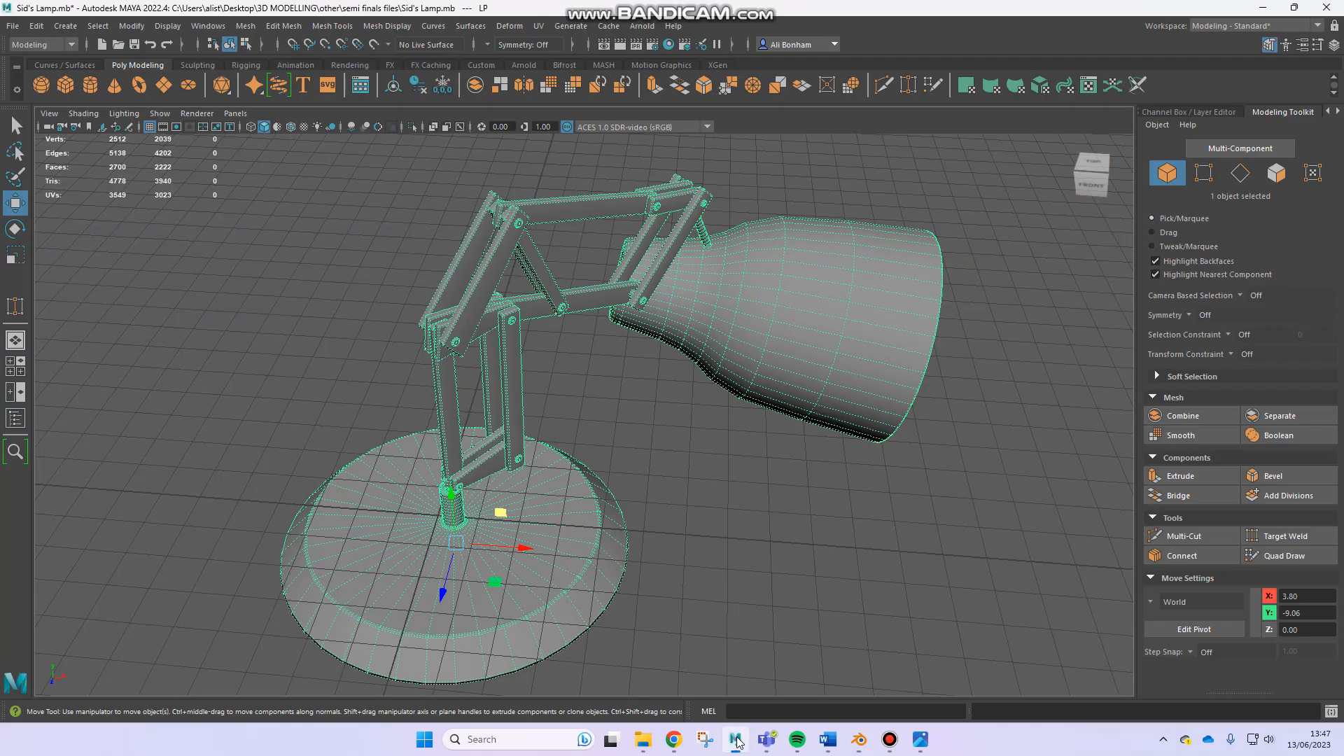
pyautogui.keyDown('alt'); pyautogui.moveTo(650, 514); pyautogui.dragTo(752, 359); pyautogui.keyUp('alt')
pyautogui.click(662, 428)
pyautogui.keyDown('alt'); pyautogui.moveTo(735, 411); pyautogui.dragTo(718, 460); pyautogui.keyUp('alt')
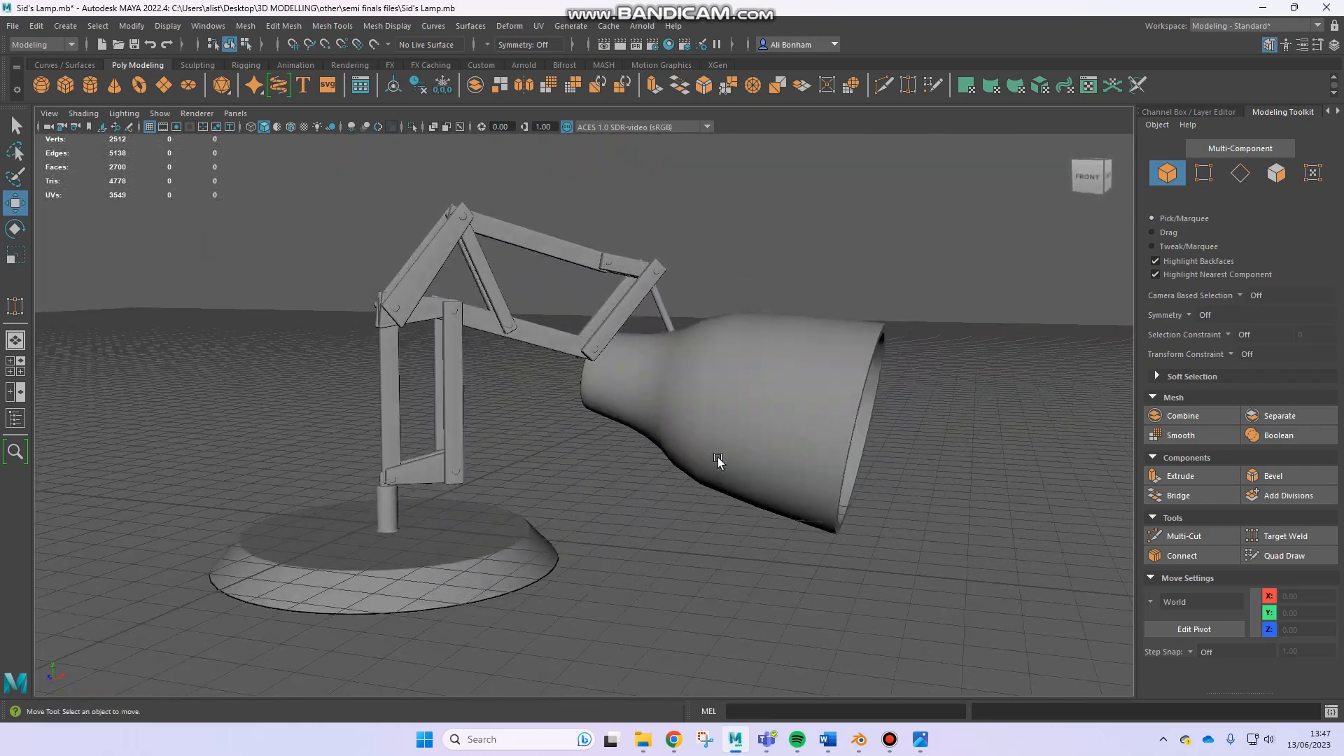
# Switch to Blender, deselect the base, view the lamp from another angle and compare it with the Maya lamp
pyautogui.click(859, 740)
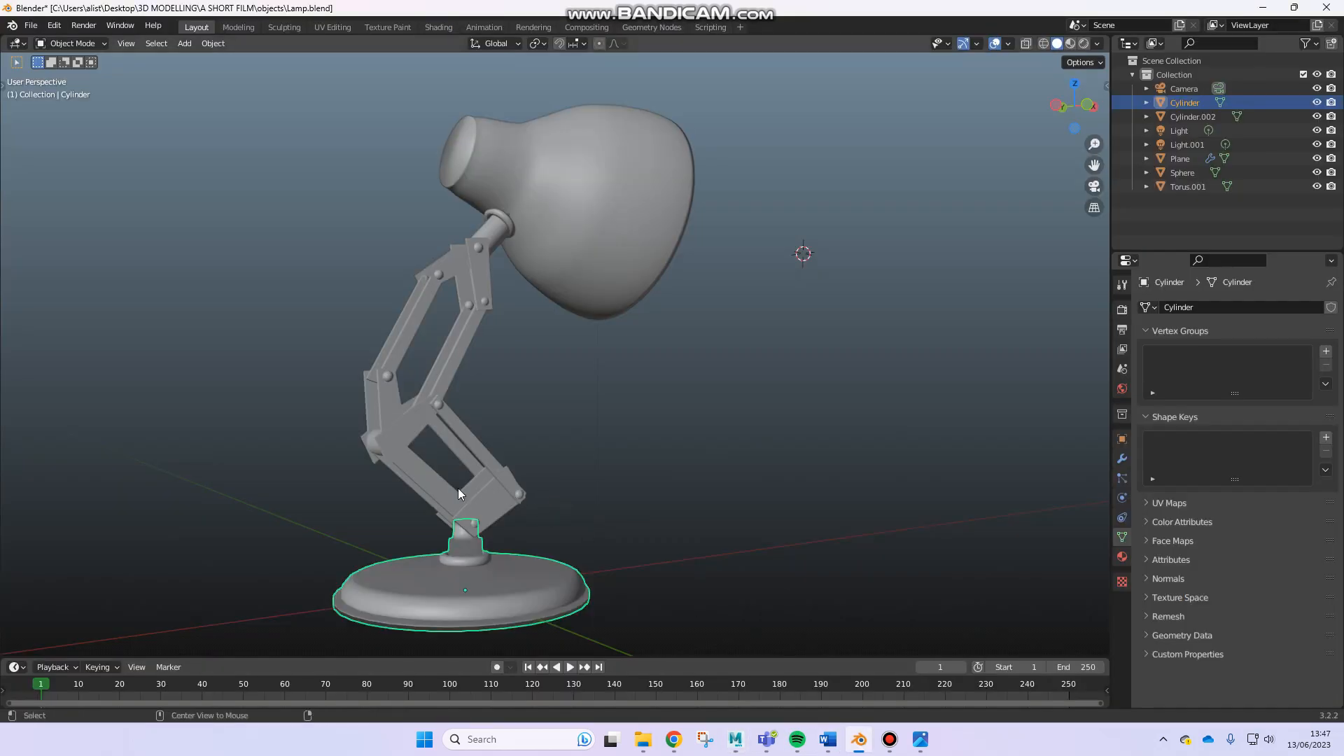
pyautogui.moveTo(666, 461); pyautogui.dragTo(607, 452)
pyautogui.moveTo(579, 447); pyautogui.dragTo(539, 483, button='middle')
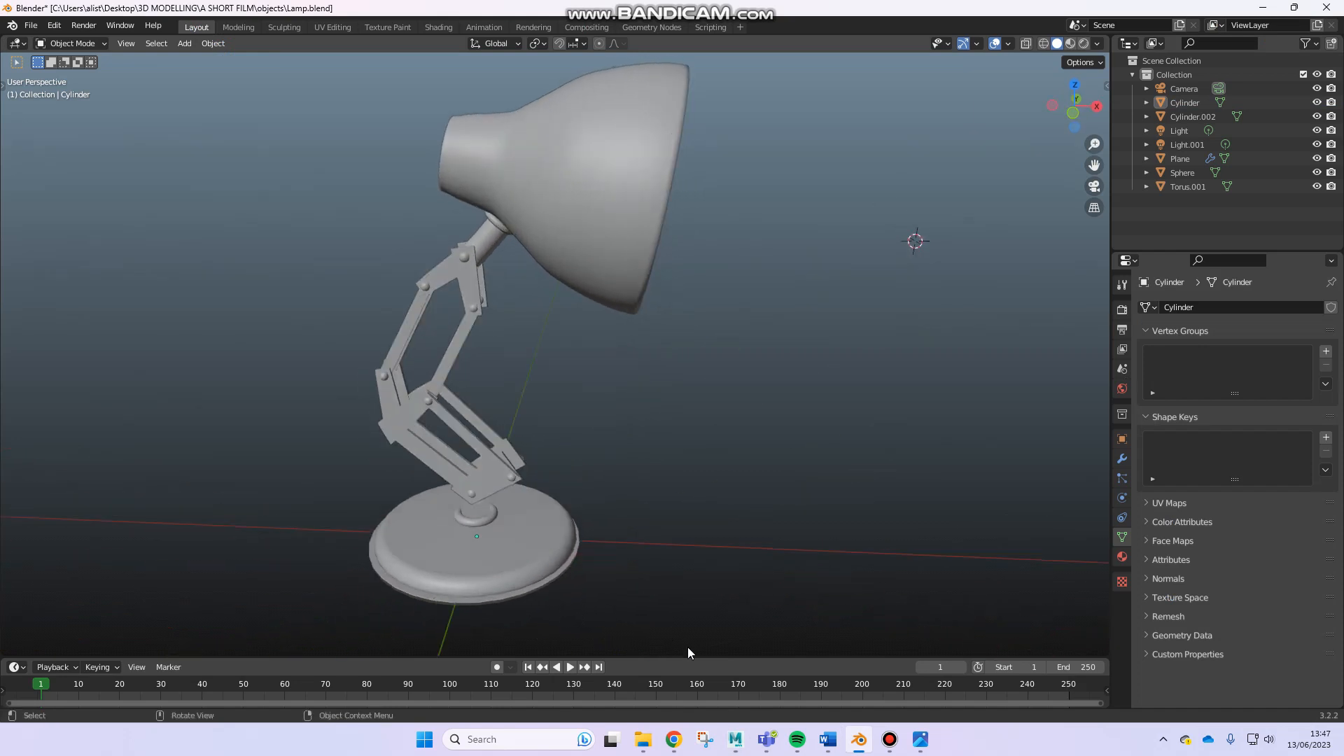
pyautogui.click(735, 739)
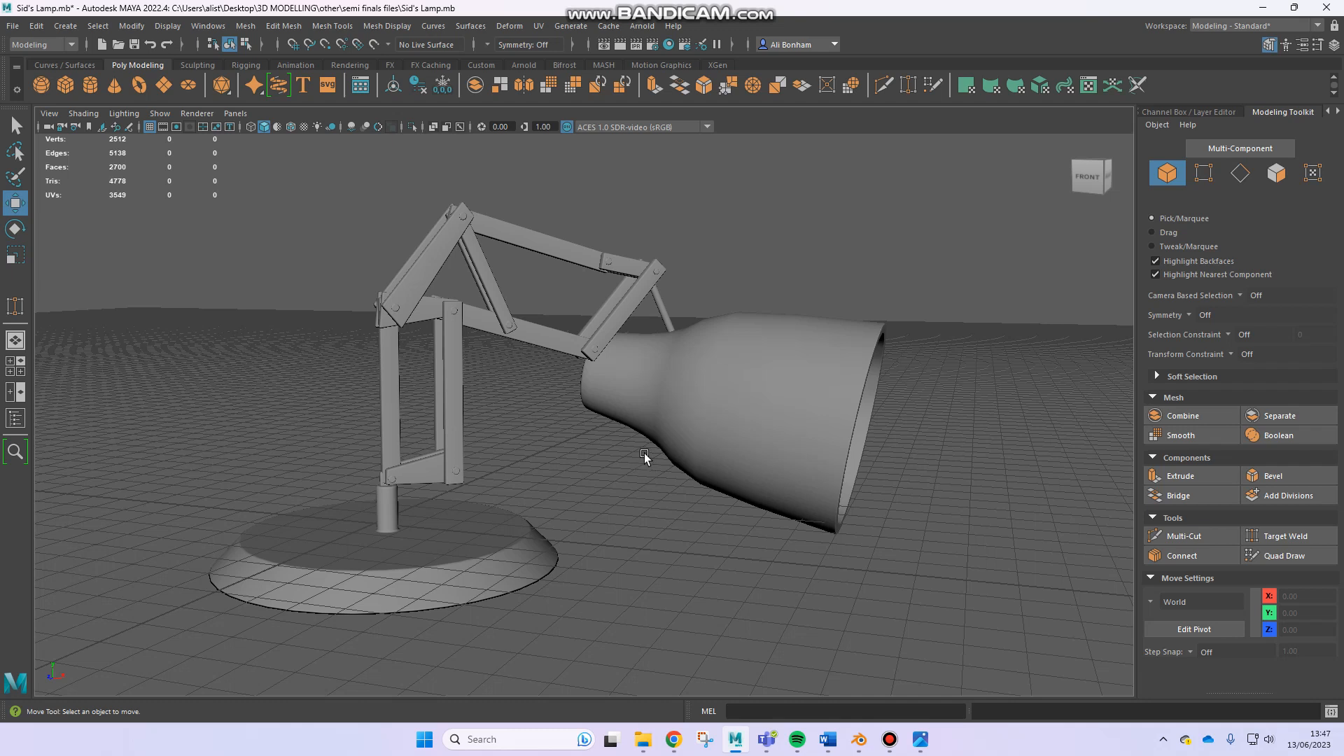
pyautogui.click(858, 739)
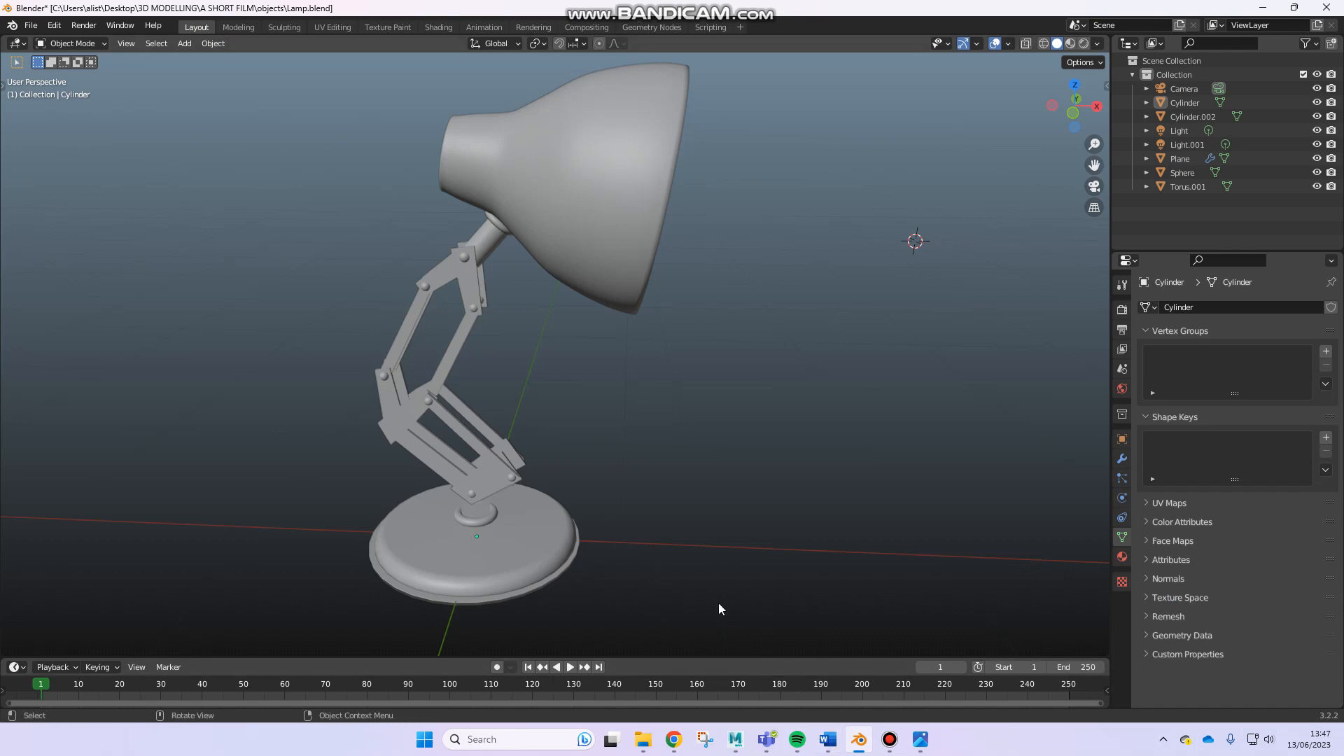
# Return to Maya and view the low-poly lamp from raised and turned angles
pyautogui.click(735, 739)
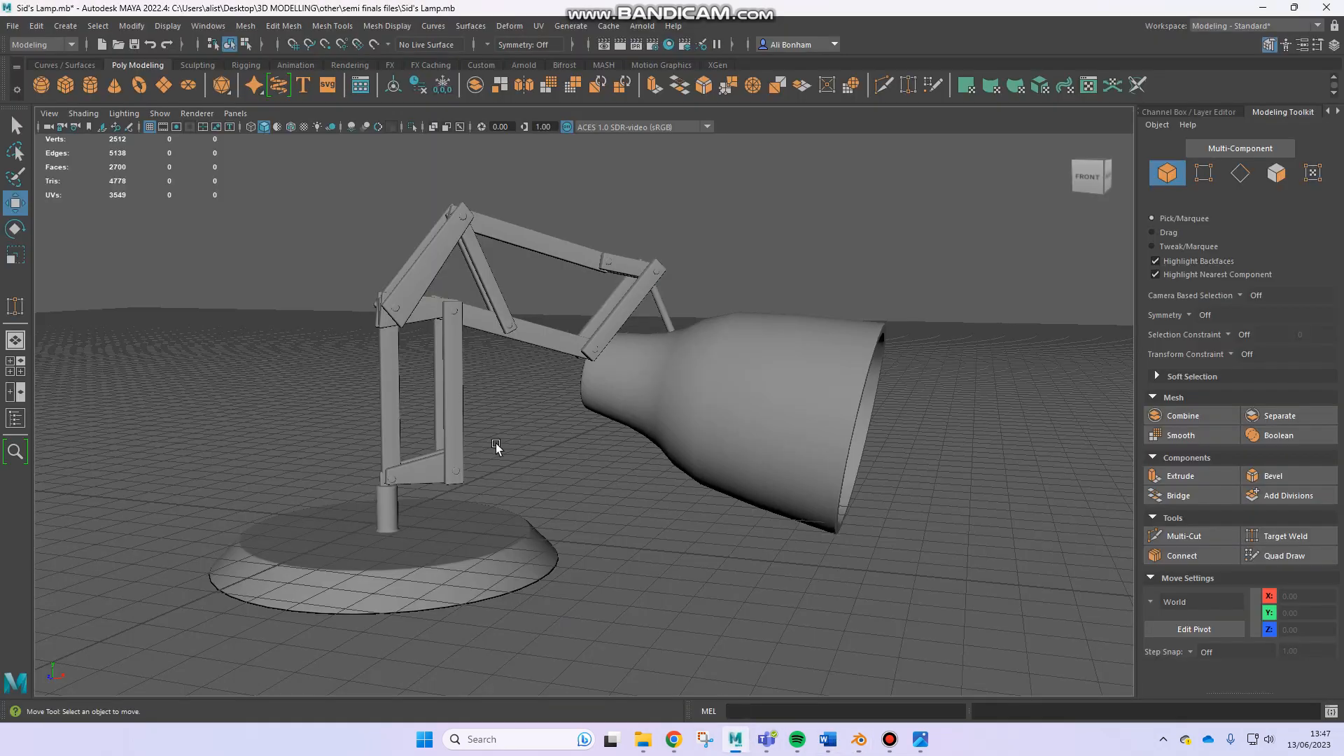
pyautogui.keyDown('alt'); pyautogui.moveTo(471, 420); pyautogui.dragTo(575, 333); pyautogui.keyUp('alt')
pyautogui.keyDown('alt'); pyautogui.moveTo(671, 430); pyautogui.dragTo(779, 676); pyautogui.keyUp('alt')
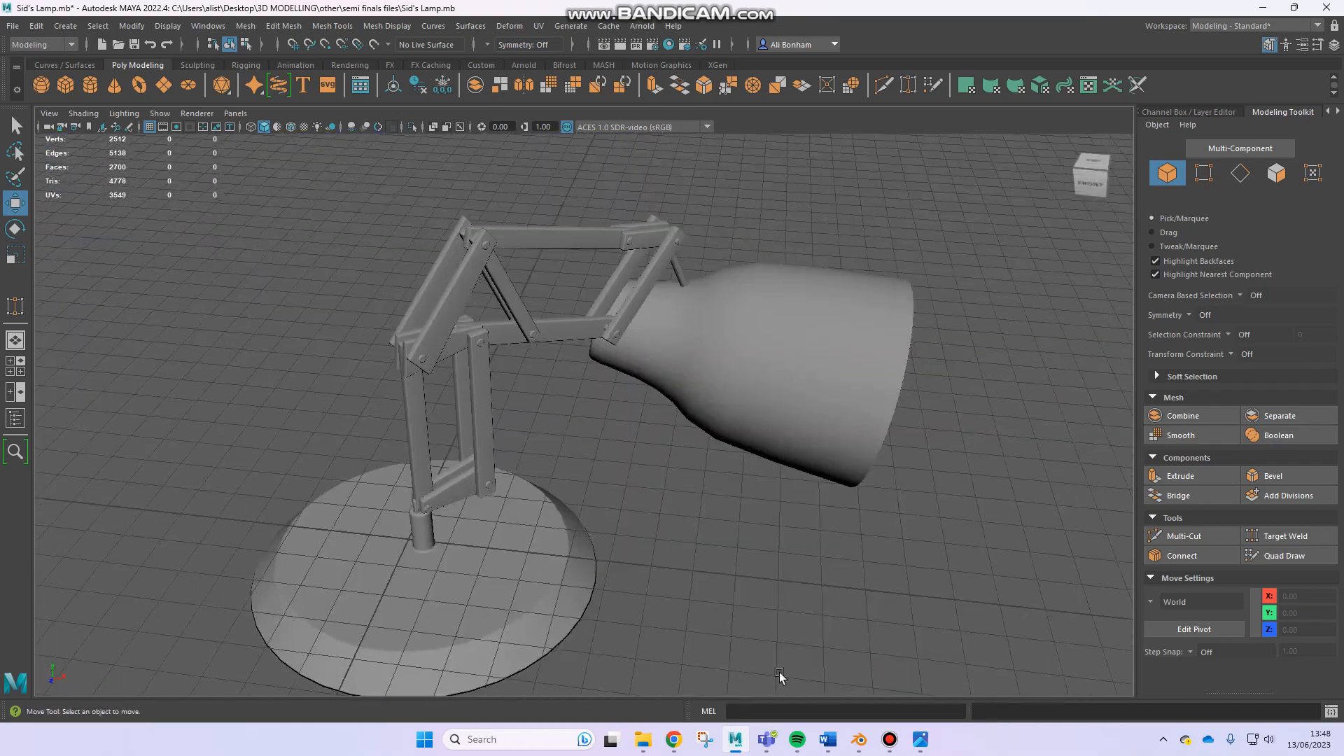
# Switch to Blender, select the lamp's jointed arm and view it from a lower angle
pyautogui.click(859, 739)
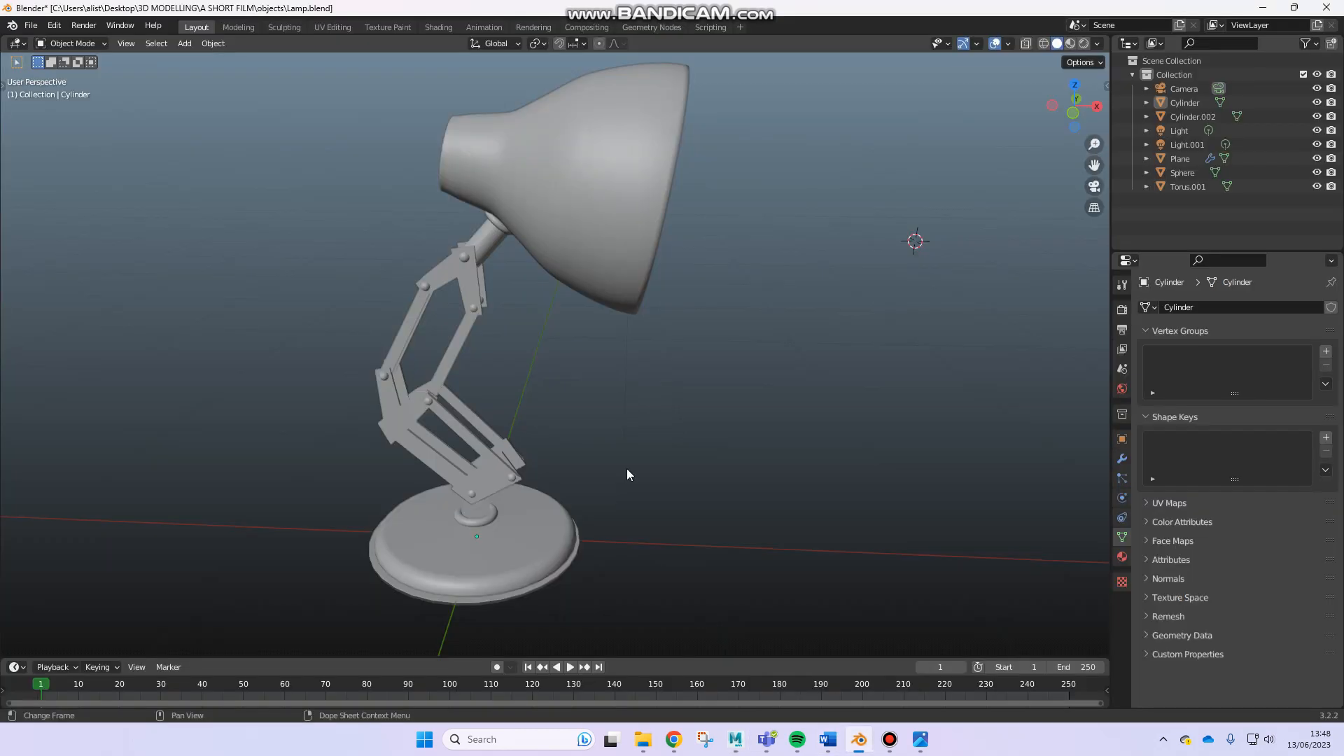
pyautogui.click(456, 356)
pyautogui.moveTo(535, 307); pyautogui.dragTo(535, 490, button='middle')
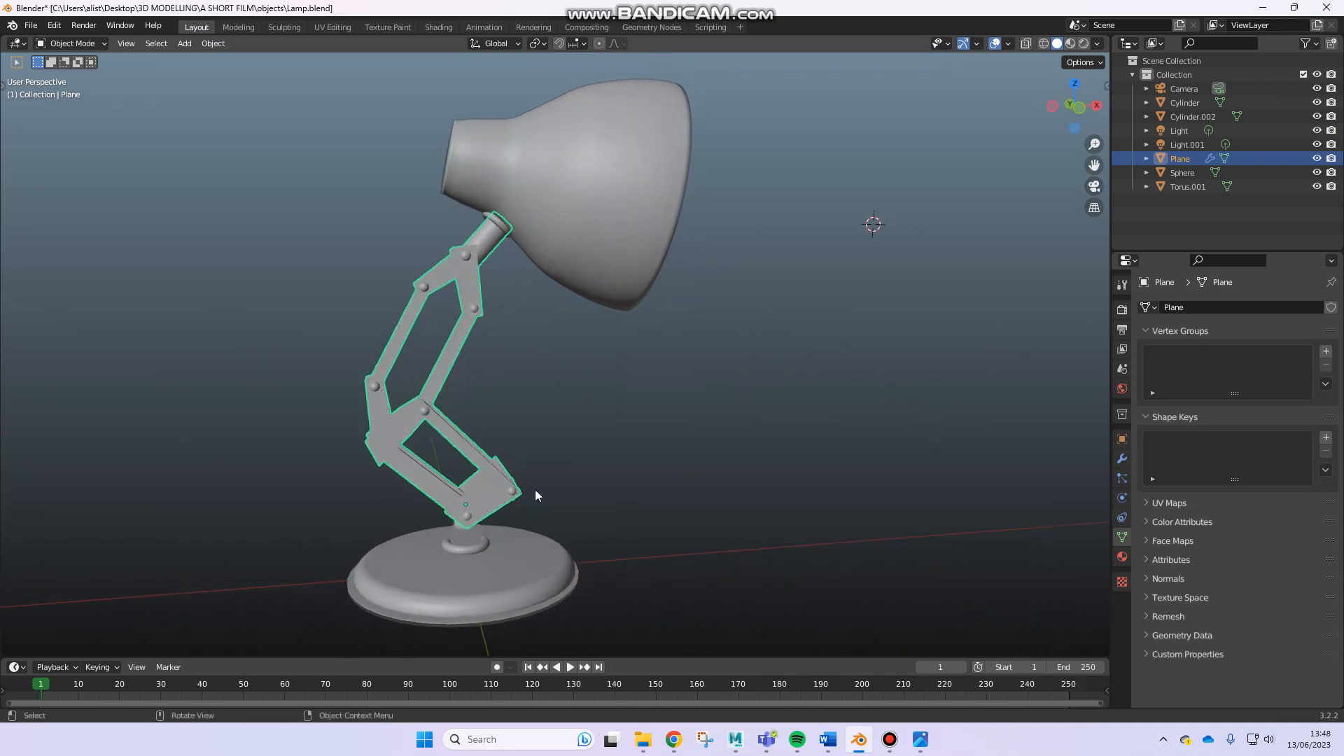
# Select the Blender lamp's shade, inspect its mesh up close in Edit Mode, and return to Object Mode
pyautogui.click(562, 146)
pyautogui.keyDown('alt'); pyautogui.moveTo(565, 154); pyautogui.dragTo(582, 201, button='middle'); pyautogui.keyUp('alt')
pyautogui.moveTo(519, 443); pyautogui.dragTo(543, 413, button='middle')
pyautogui.press('Tab')
pyautogui.scroll(4, 596, 324)
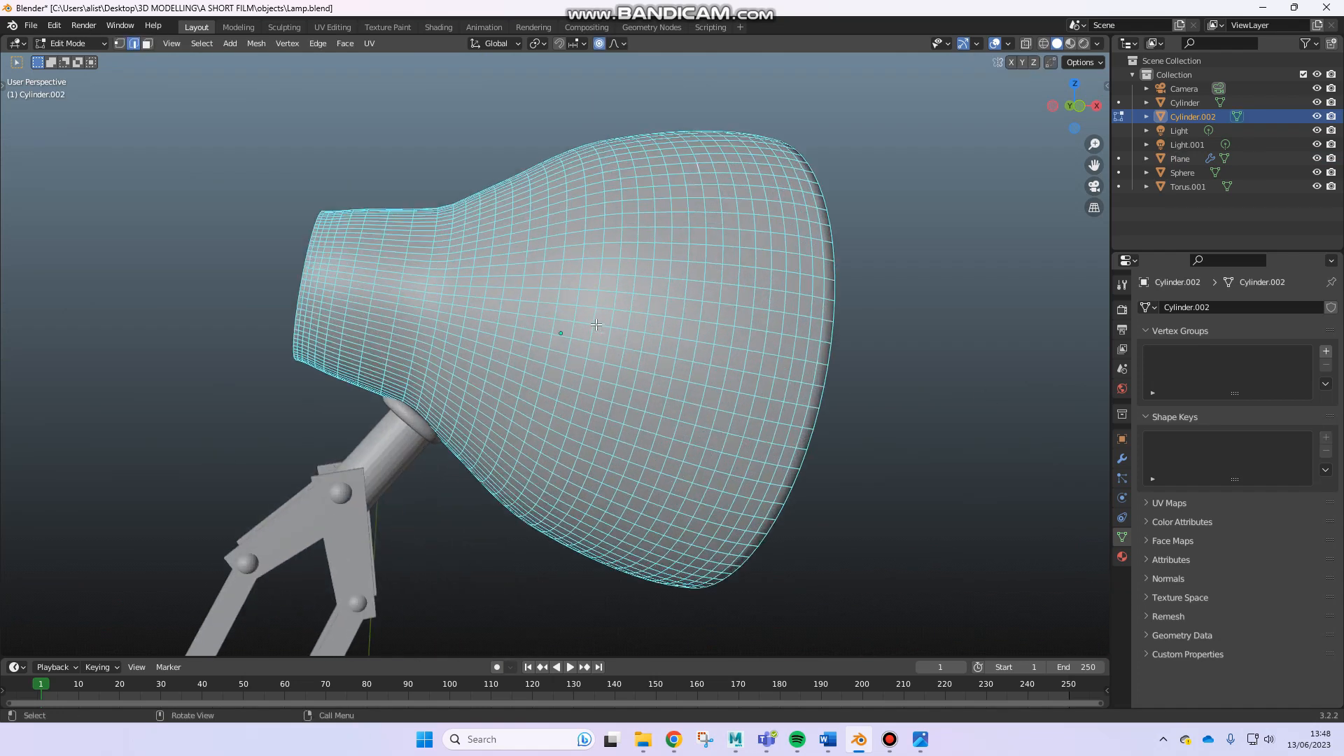
pyautogui.moveTo(496, 328); pyautogui.dragTo(504, 349, button='middle')
pyautogui.scroll(-6, 505, 349)
pyautogui.press('Tab')
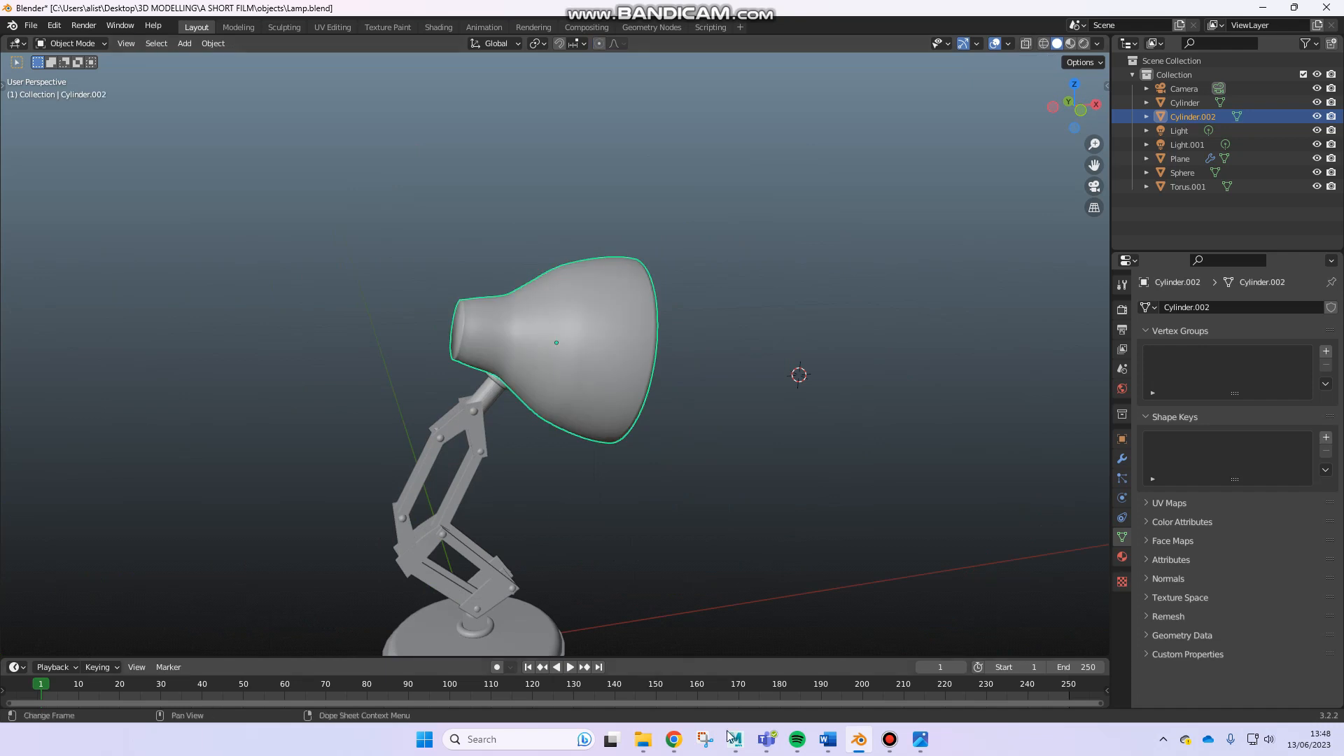
# Return to Maya, unhide the high-poly lamp HP1, and view it deselected side by side with the low-poly lamp
pyautogui.click(735, 739)
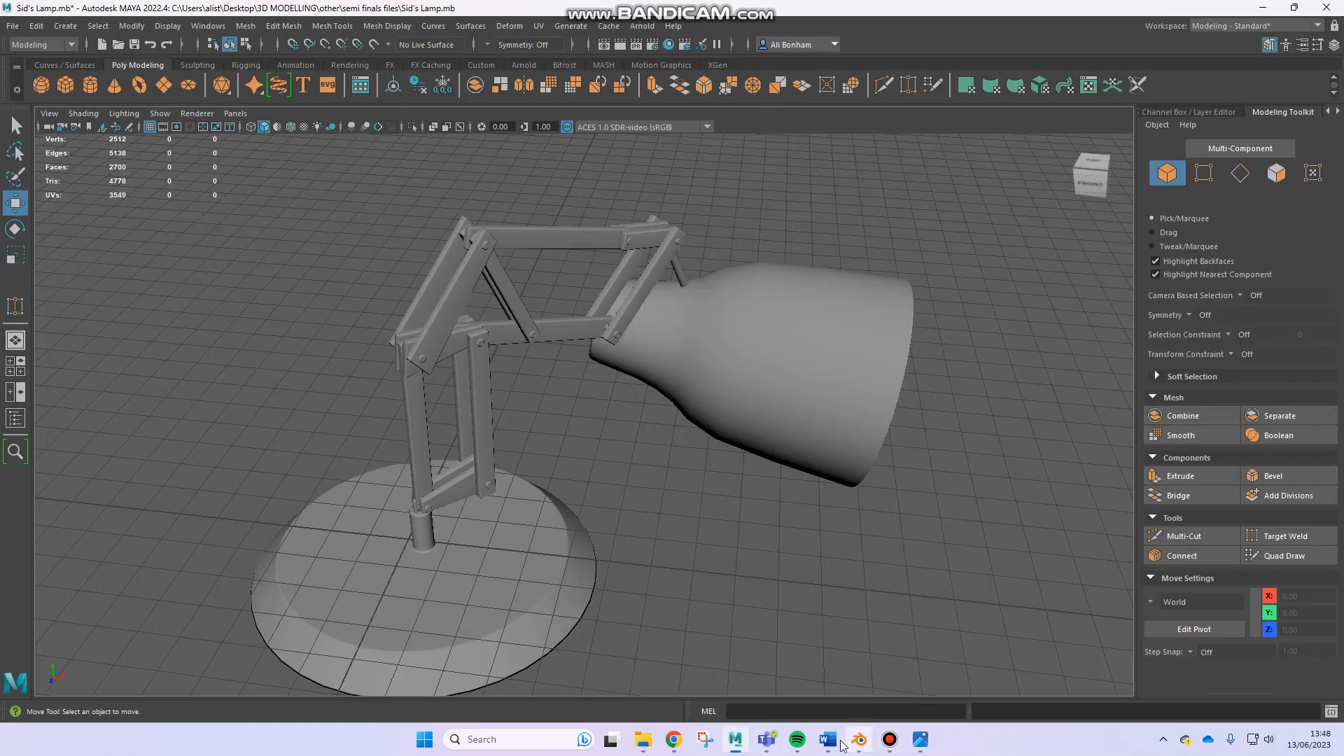
pyautogui.keyDown('alt'); pyautogui.moveTo(662, 572); pyautogui.dragTo(629, 527, button='middle'); pyautogui.keyUp('alt')
pyautogui.keyDown('alt'); pyautogui.moveTo(436, 381); pyautogui.dragTo(513, 413, button='middle'); pyautogui.keyUp('alt')
pyautogui.click(15, 414)
pyautogui.click(82, 351)
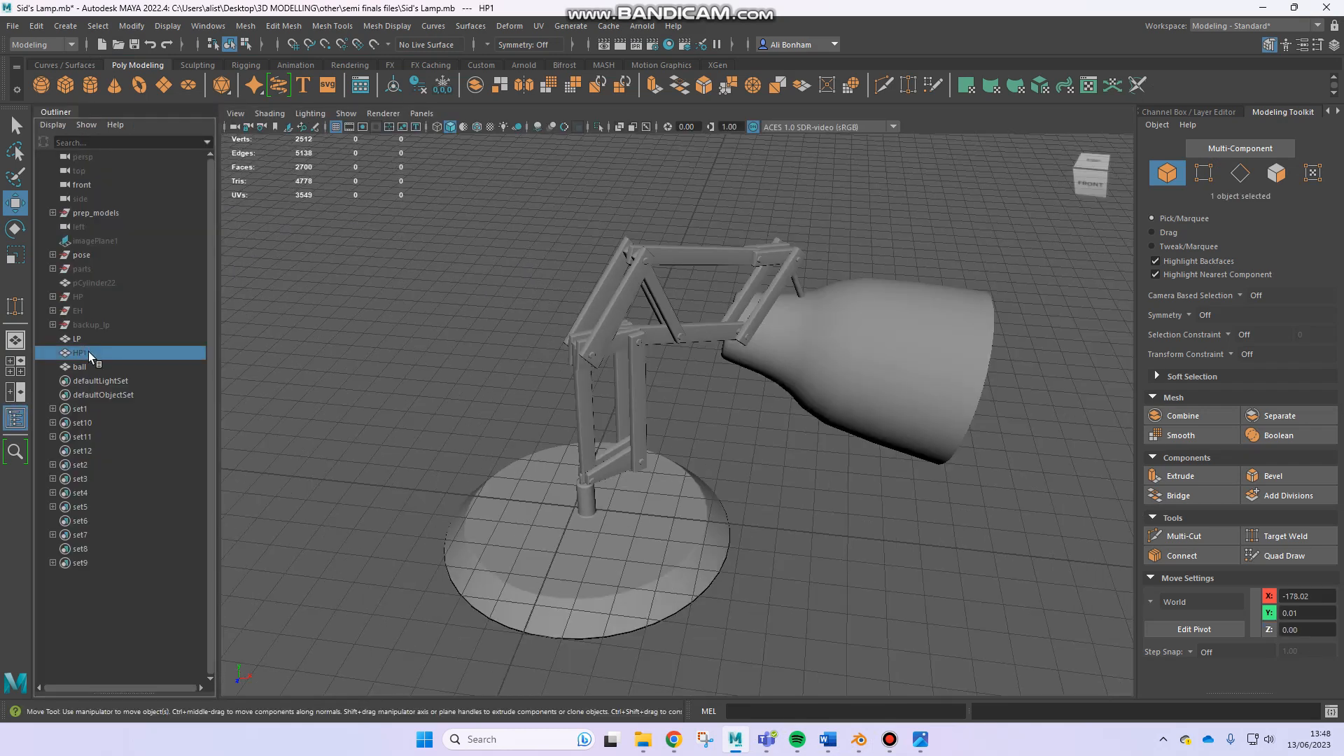
pyautogui.hotkey('shift', 'h')
pyautogui.hotkey('alt', 'space')
pyautogui.click(465, 381)
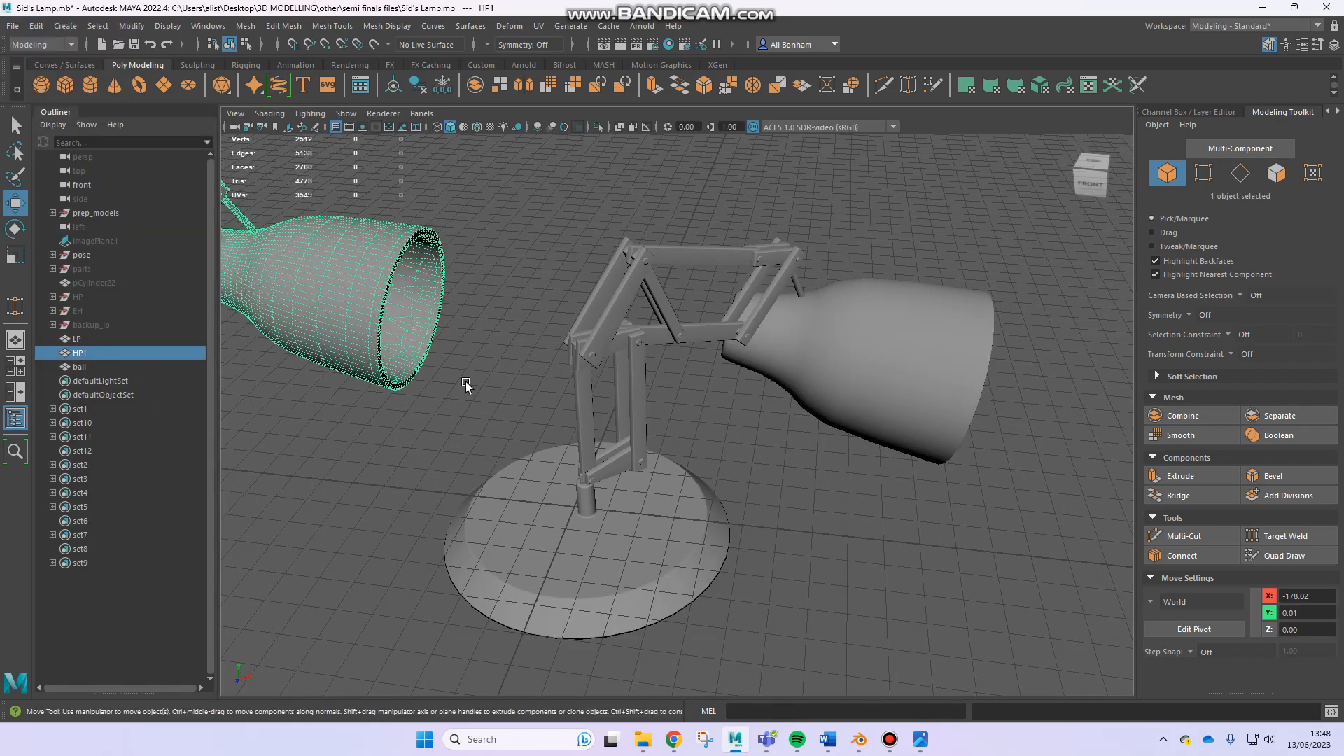
pyautogui.click(465, 380)
pyautogui.keyDown('alt'); pyautogui.moveTo(469, 383); pyautogui.dragTo(683, 420, button='middle'); pyautogui.keyUp('alt')
pyautogui.keyDown('alt'); pyautogui.moveTo(682, 420); pyautogui.dragTo(413, 343, button='right'); pyautogui.keyUp('alt')
pyautogui.moveTo(681, 394)
pyautogui.keyDown('alt'); pyautogui.mouseDown()
pyautogui.moveTo(785, 387)
pyautogui.moveTo(690, 383)
pyautogui.mouseUp(); pyautogui.keyUp('alt')
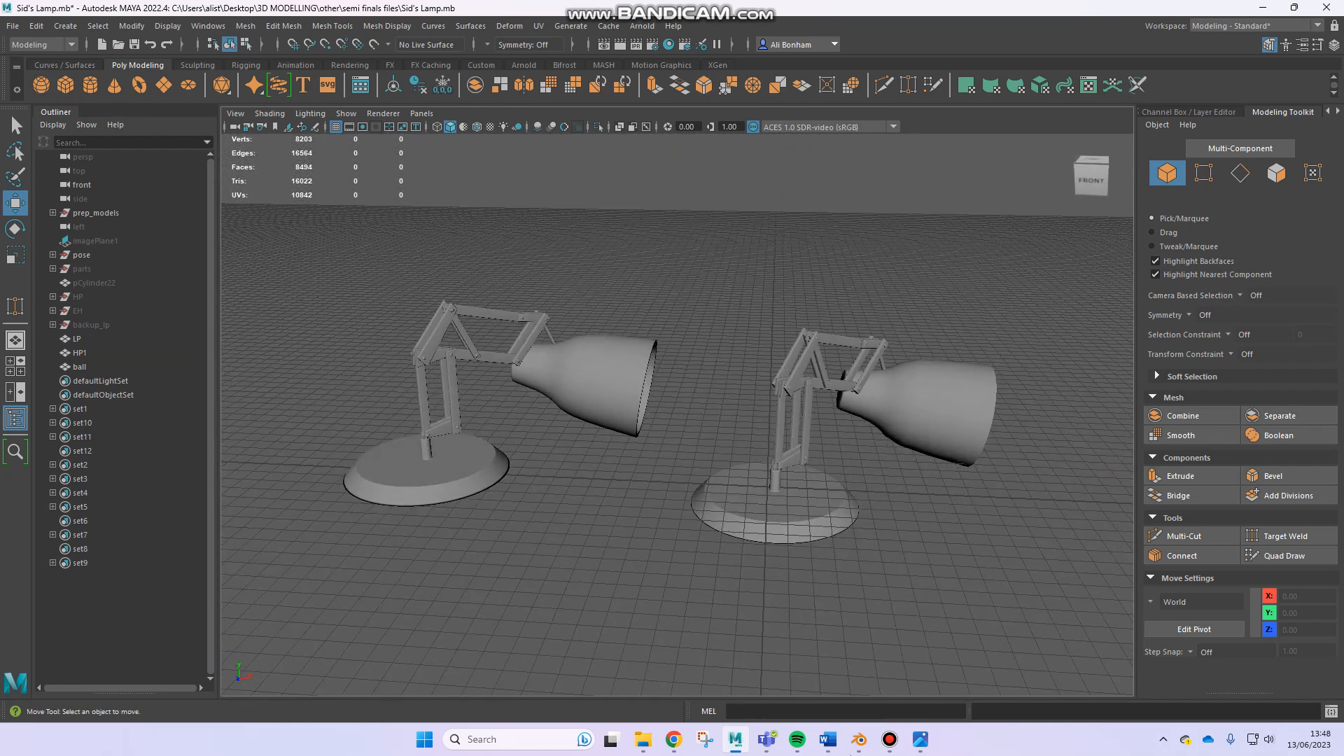
# Switch to the Sketchfab page in Chrome and examine the textured lamp and spiked ball from several angles
pyautogui.click(673, 740)
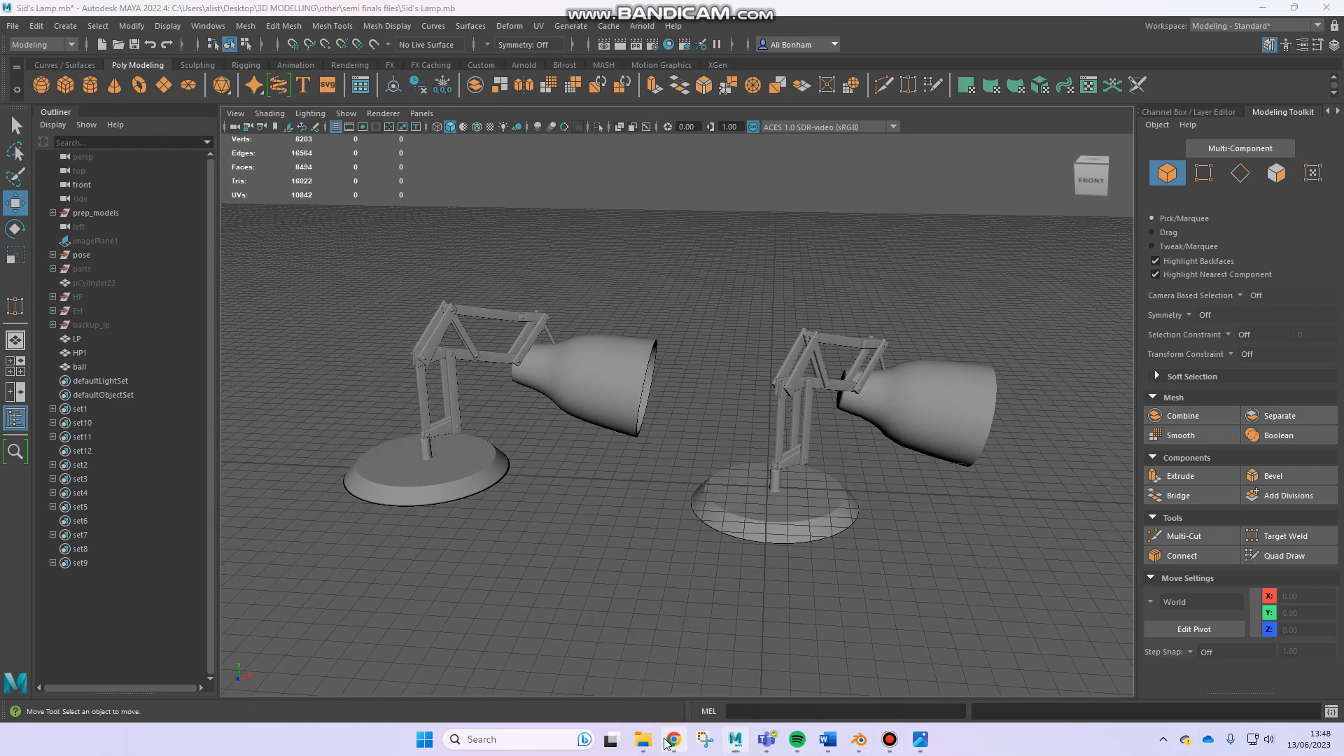
pyautogui.scroll(-5, 645, 439)
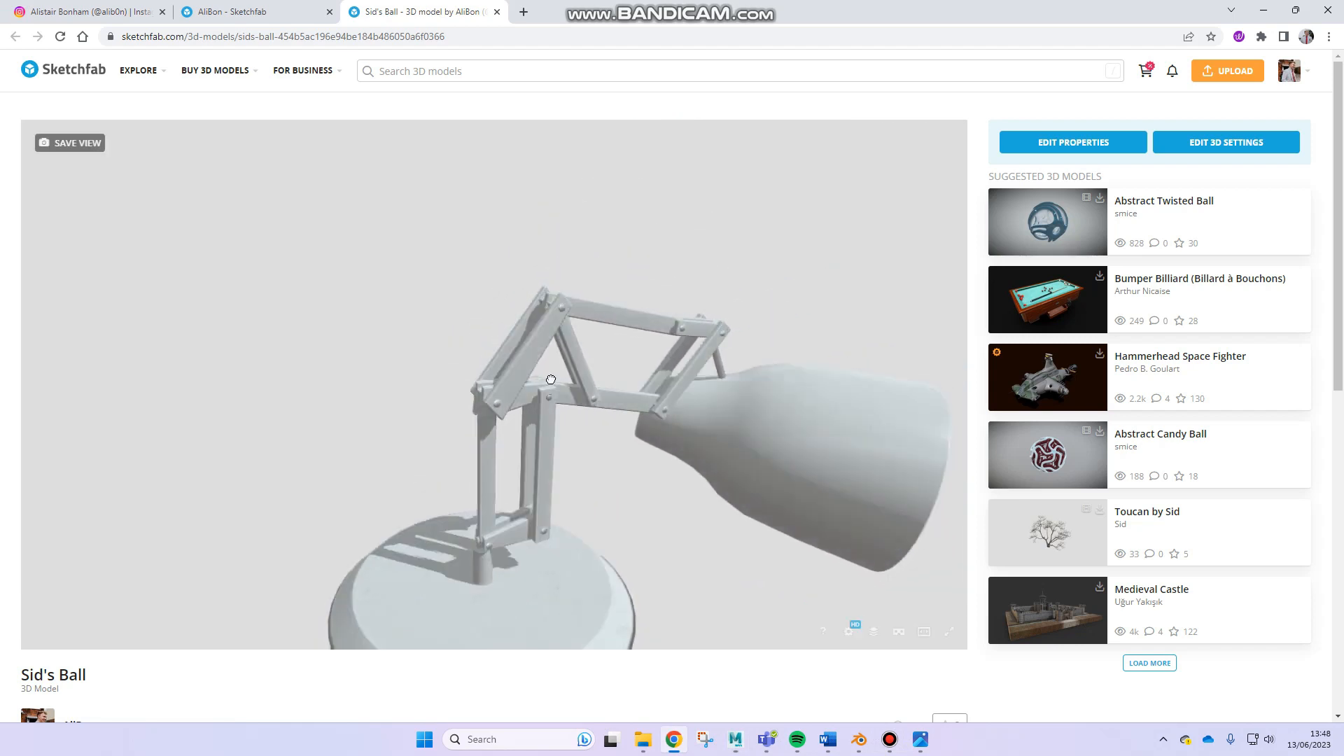
pyautogui.moveTo(816, 465)
pyautogui.mouseDown()
pyautogui.moveTo(498, 351)
pyautogui.moveTo(546, 366)
pyautogui.mouseUp()
pyautogui.scroll(-3, 494, 352)
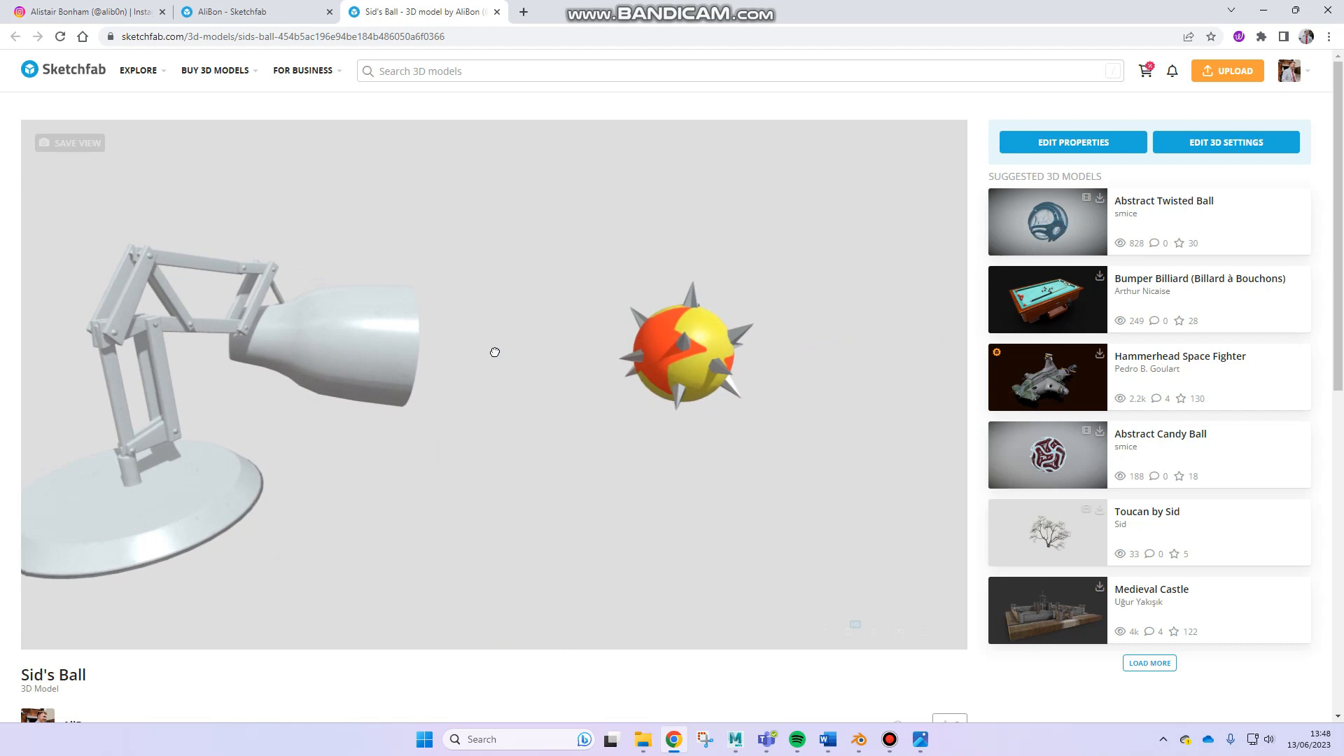
pyautogui.moveTo(494, 351); pyautogui.dragTo(522, 349, button='right')
pyautogui.moveTo(522, 348)
pyautogui.mouseDown()
pyautogui.moveTo(471, 351)
pyautogui.moveTo(500, 368)
pyautogui.mouseUp()
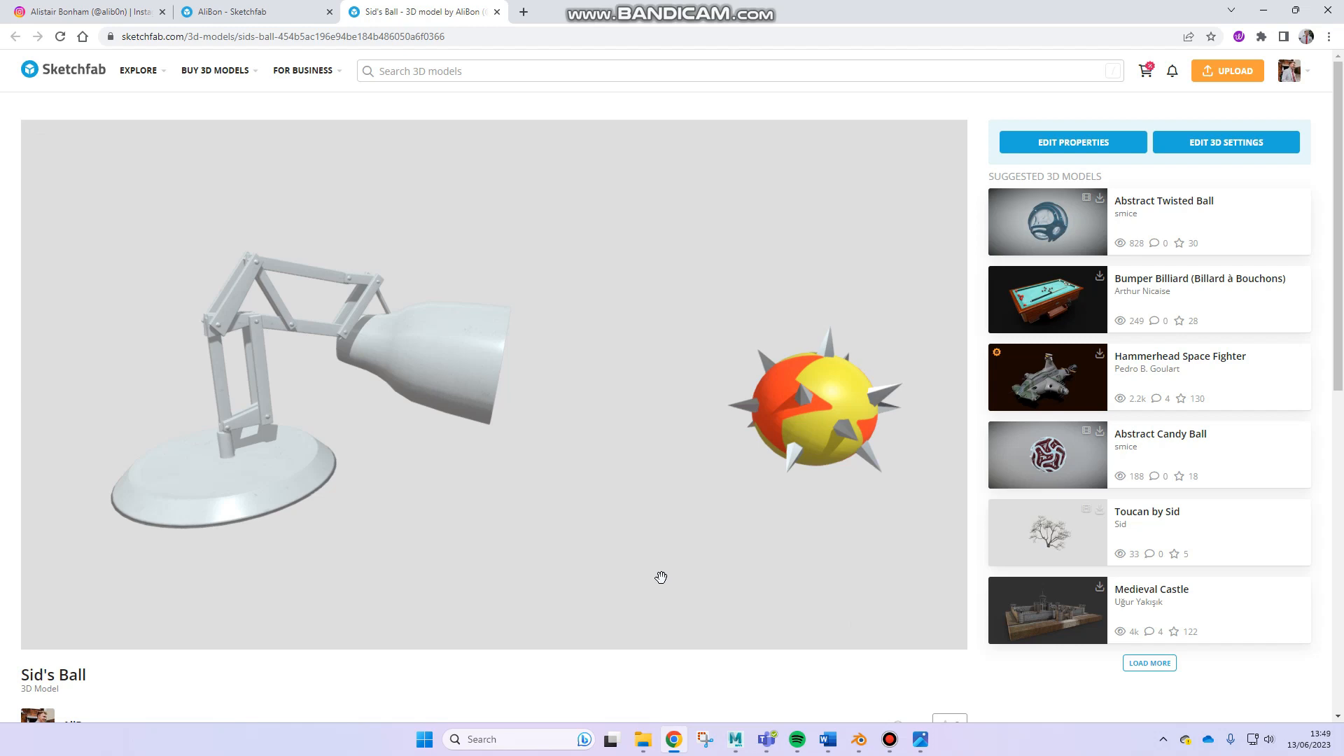
pyautogui.moveTo(345, 389); pyautogui.dragTo(623, 343)
pyautogui.moveTo(727, 397); pyautogui.dragTo(667, 419)
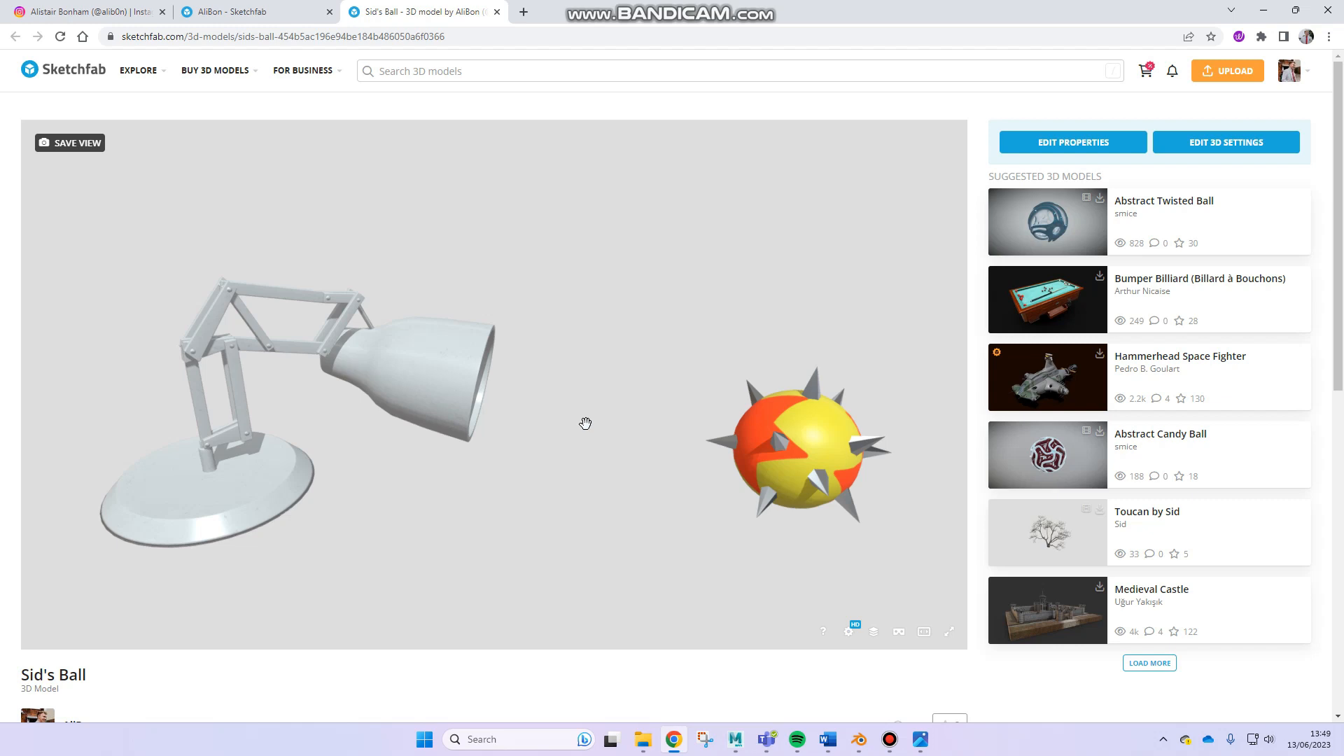
# Return to Maya, hide the high-poly lamp HP1 again, and frame the low-poly lamp
pyautogui.moveTo(738, 737)
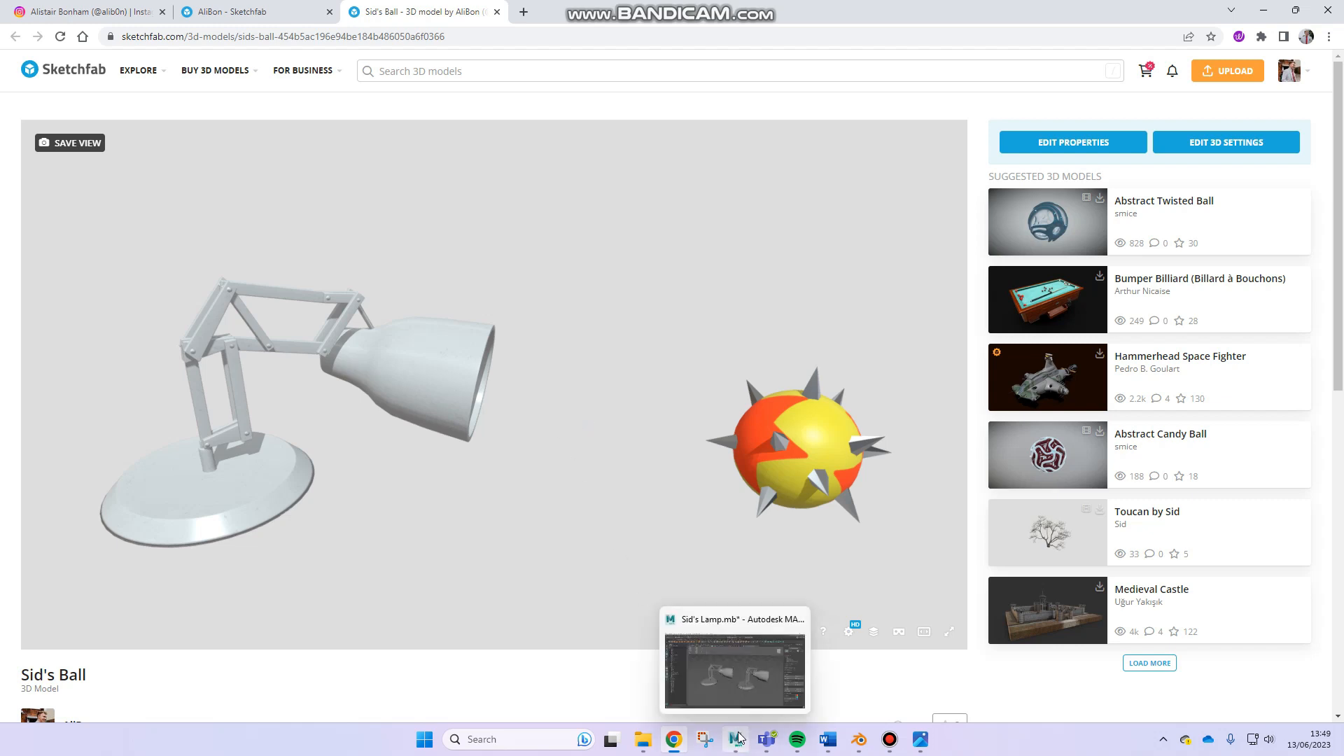
pyautogui.click(692, 623)
pyautogui.click(847, 397)
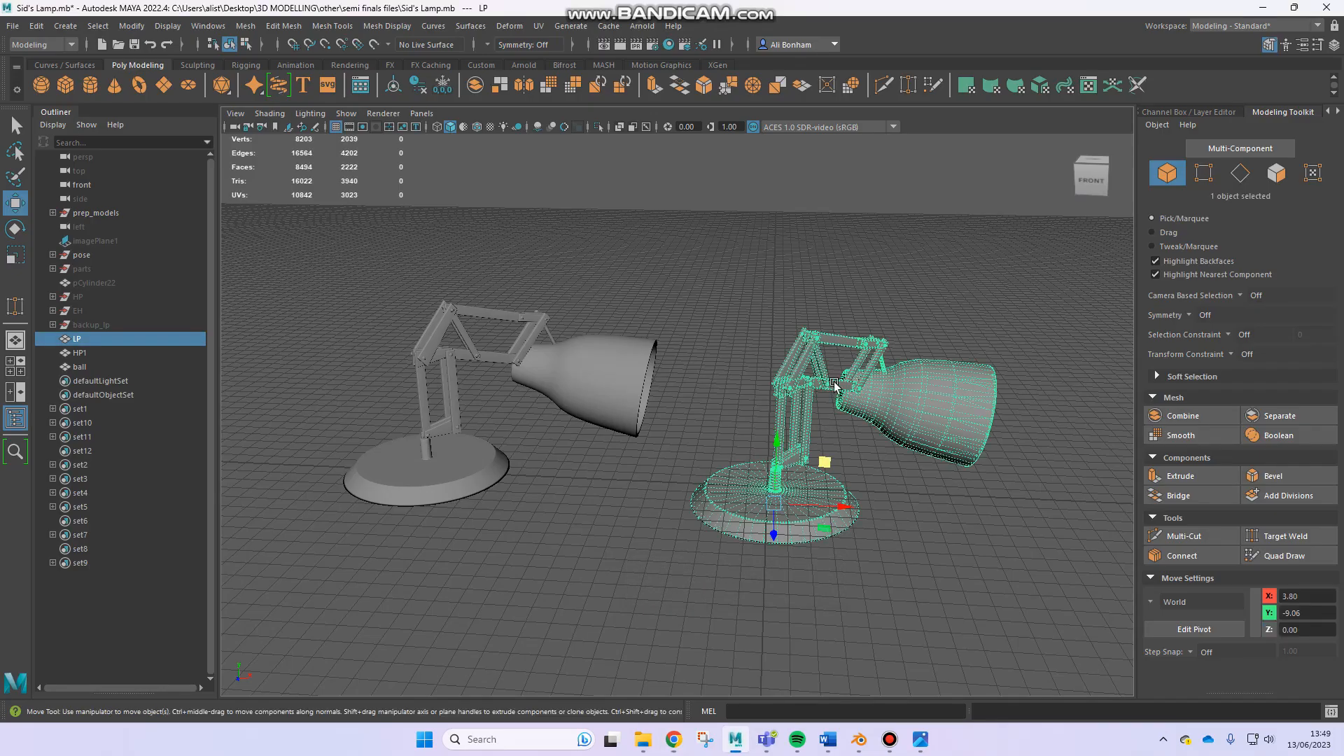
pyautogui.click(493, 359)
pyautogui.hotkey('ctrl', 'h')
pyautogui.keyDown('alt'); pyautogui.moveTo(783, 424); pyautogui.dragTo(834, 353); pyautogui.keyUp('alt')
pyautogui.keyDown('alt'); pyautogui.moveTo(846, 348); pyautogui.dragTo(784, 383, button='middle'); pyautogui.keyUp('alt')
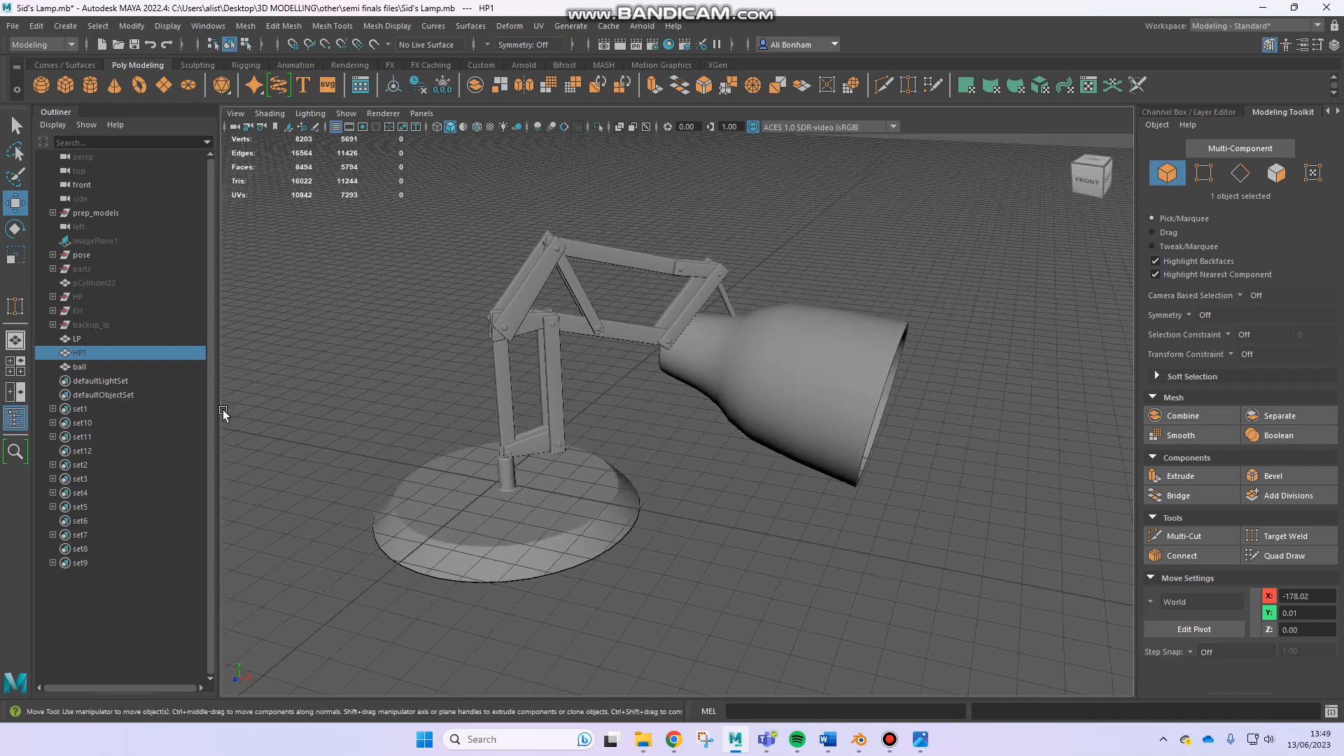
# Close the Outliner, and select the low-poly lamp to view its wireframe from several angles
pyautogui.click(17, 417)
pyautogui.scroll(-2, 654, 422)
pyautogui.keyDown('alt'); pyautogui.moveTo(621, 417); pyautogui.dragTo(699, 401); pyautogui.keyUp('alt')
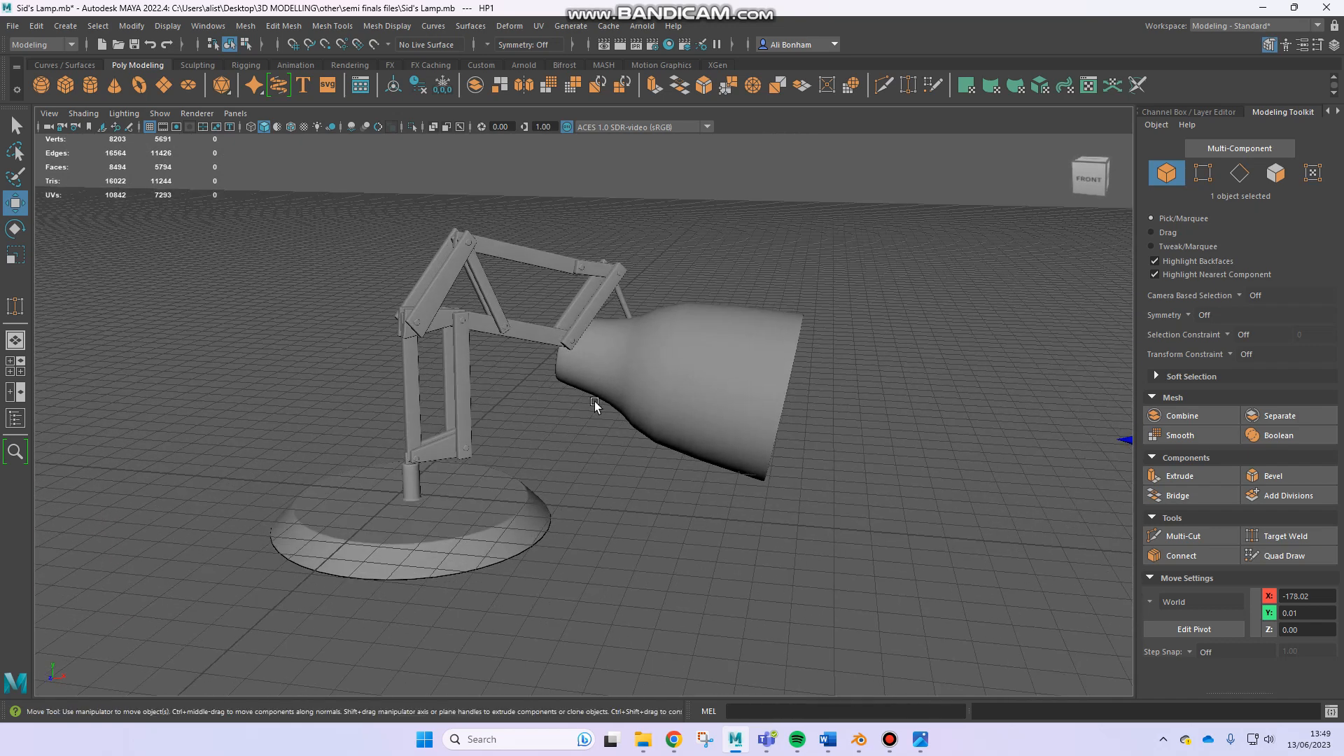
pyautogui.keyDown('alt'); pyautogui.moveTo(714, 420); pyautogui.dragTo(857, 397); pyautogui.keyUp('alt')
pyautogui.click(729, 389)
pyautogui.moveTo(714, 380)
pyautogui.keyDown('alt'); pyautogui.mouseDown()
pyautogui.moveTo(747, 363)
pyautogui.moveTo(681, 393)
pyautogui.moveTo(733, 369)
pyautogui.moveTo(741, 381)
pyautogui.moveTo(707, 402)
pyautogui.moveTo(658, 411)
pyautogui.moveTo(763, 357)
pyautogui.moveTo(660, 399)
pyautogui.mouseUp(); pyautogui.keyUp('alt')
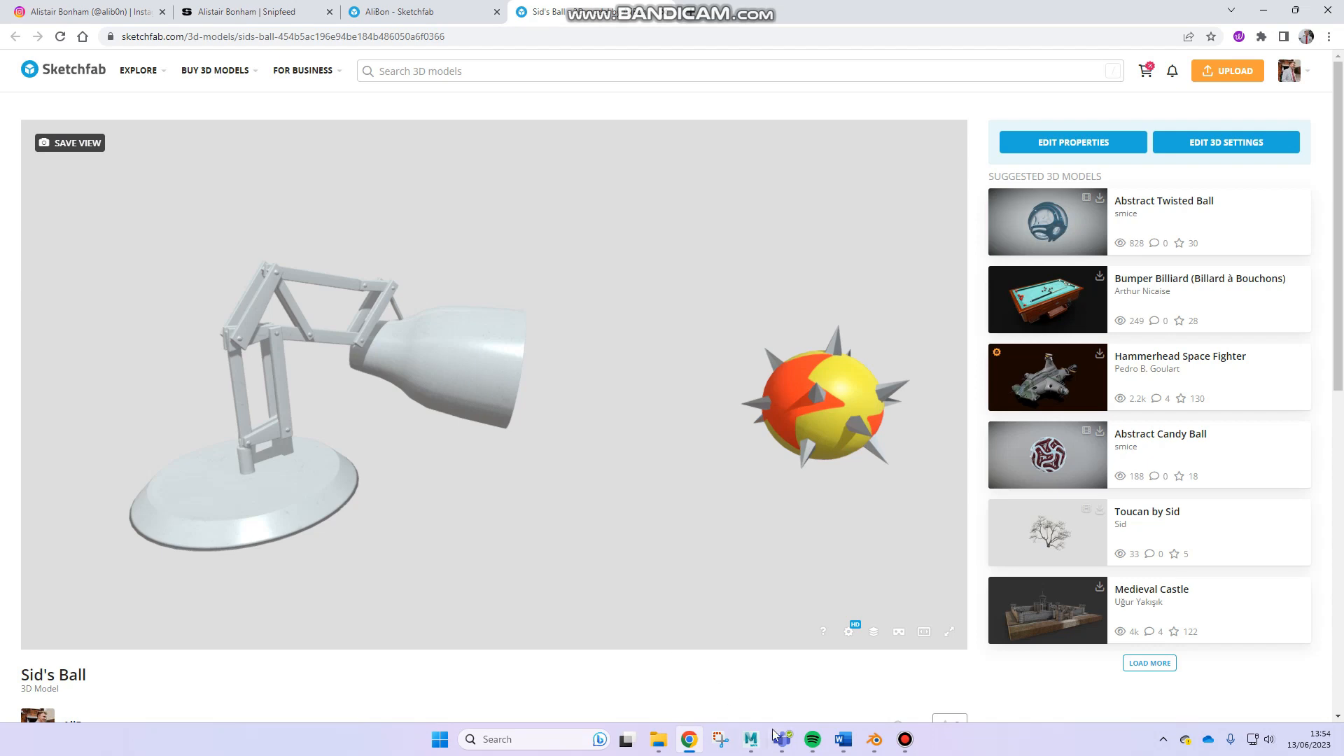
# Compare the Sketchfab lamp with the Maya one, and inspect the selected low-poly lamp's wireframe close up and from a distance
pyautogui.click(751, 739)
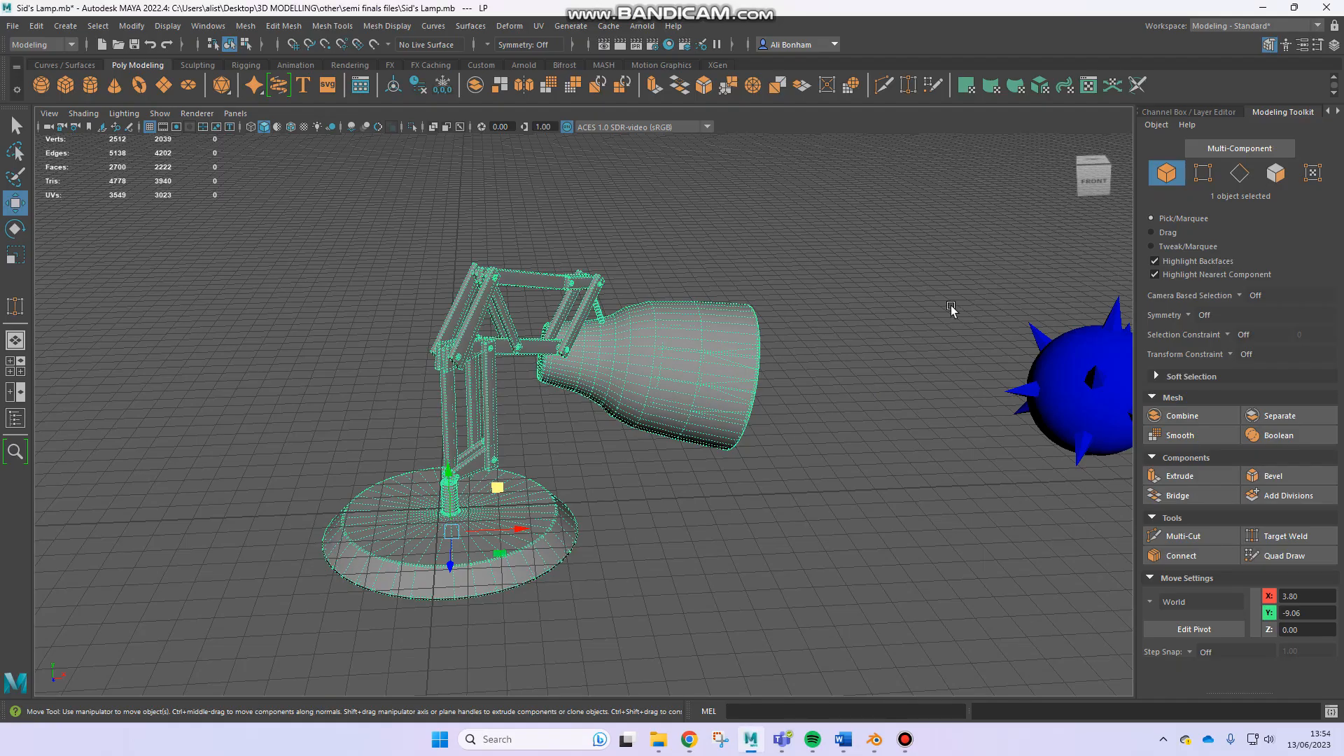
pyautogui.click(1265, 7)
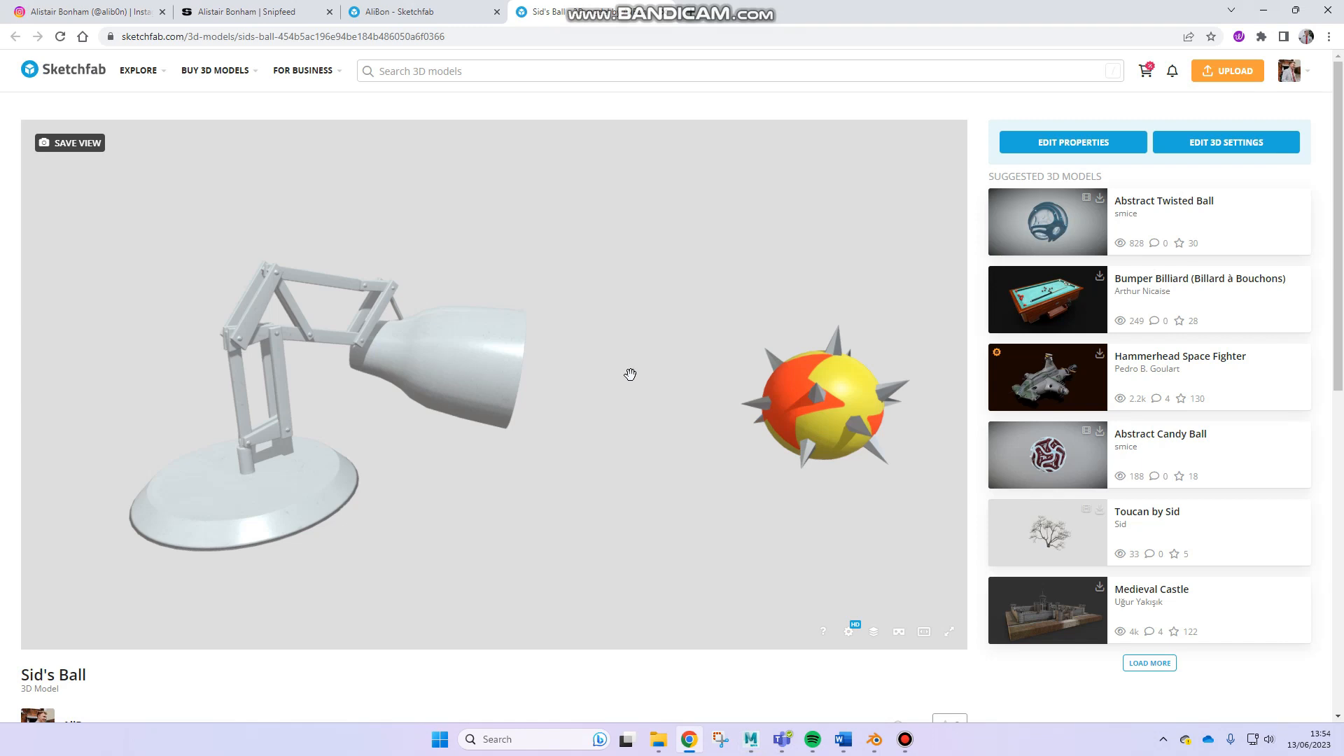
pyautogui.click(751, 739)
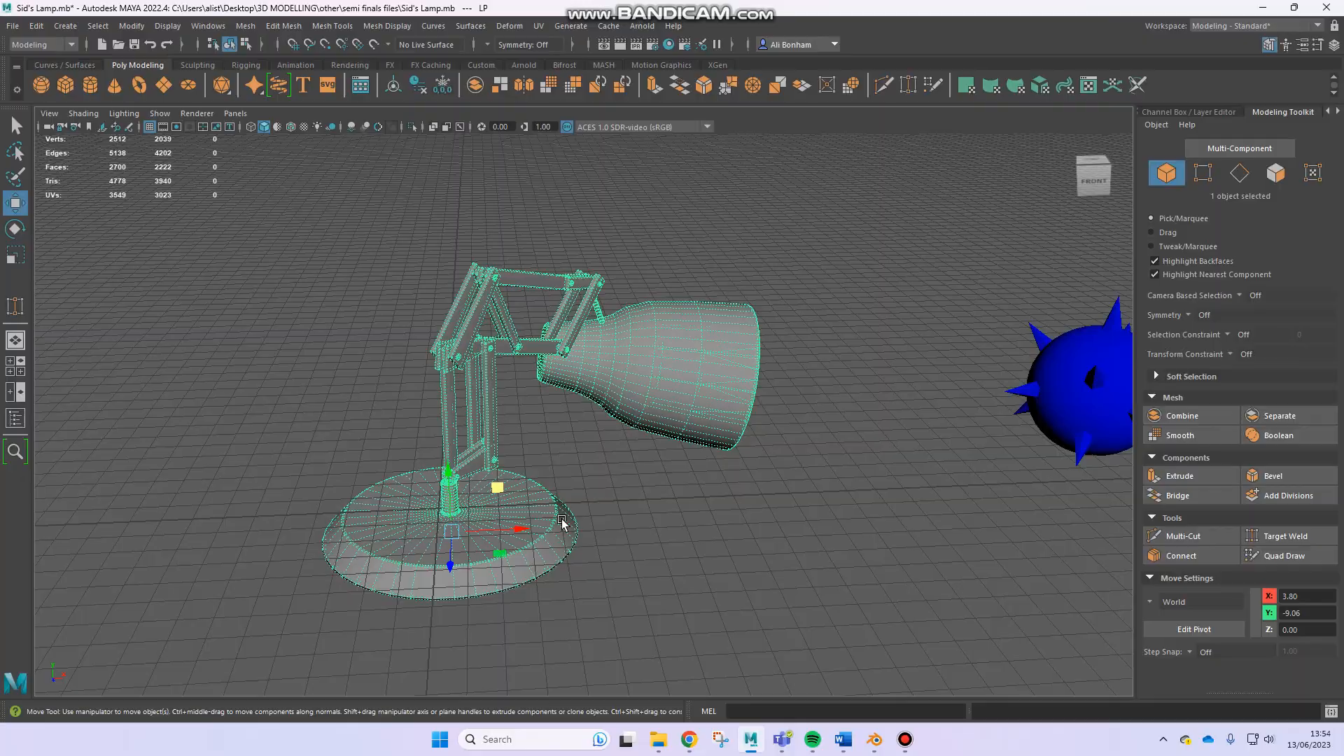
pyautogui.keyDown('alt'); pyautogui.moveTo(564, 514); pyautogui.dragTo(364, 483); pyautogui.keyUp('alt')
pyautogui.scroll(5, 854, 459)
pyautogui.keyDown('alt'); pyautogui.moveTo(630, 445); pyautogui.dragTo(570, 448); pyautogui.keyUp('alt')
pyautogui.scroll(-5, 763, 419)
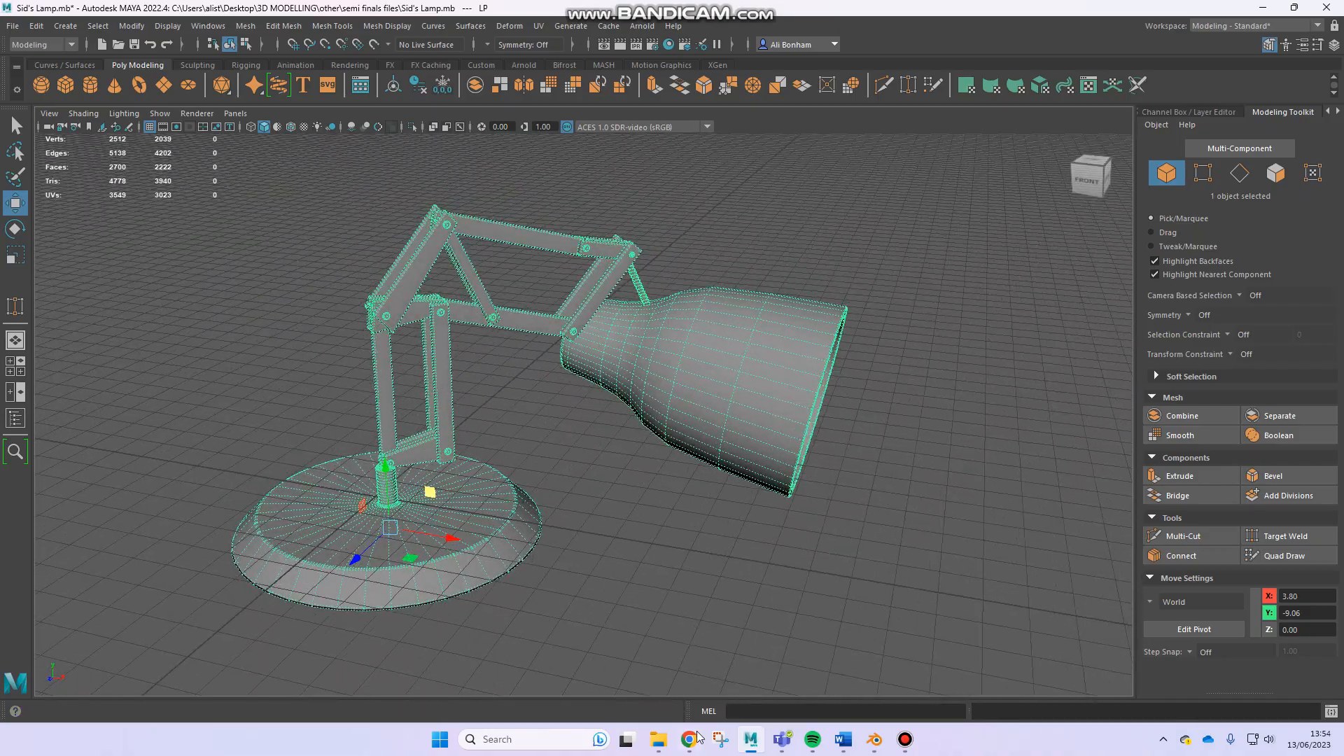
# Switch to the Sketchfab model and back to Maya to compare the textured lamp with the low-poly wireframe
pyautogui.moveTo(689, 746)
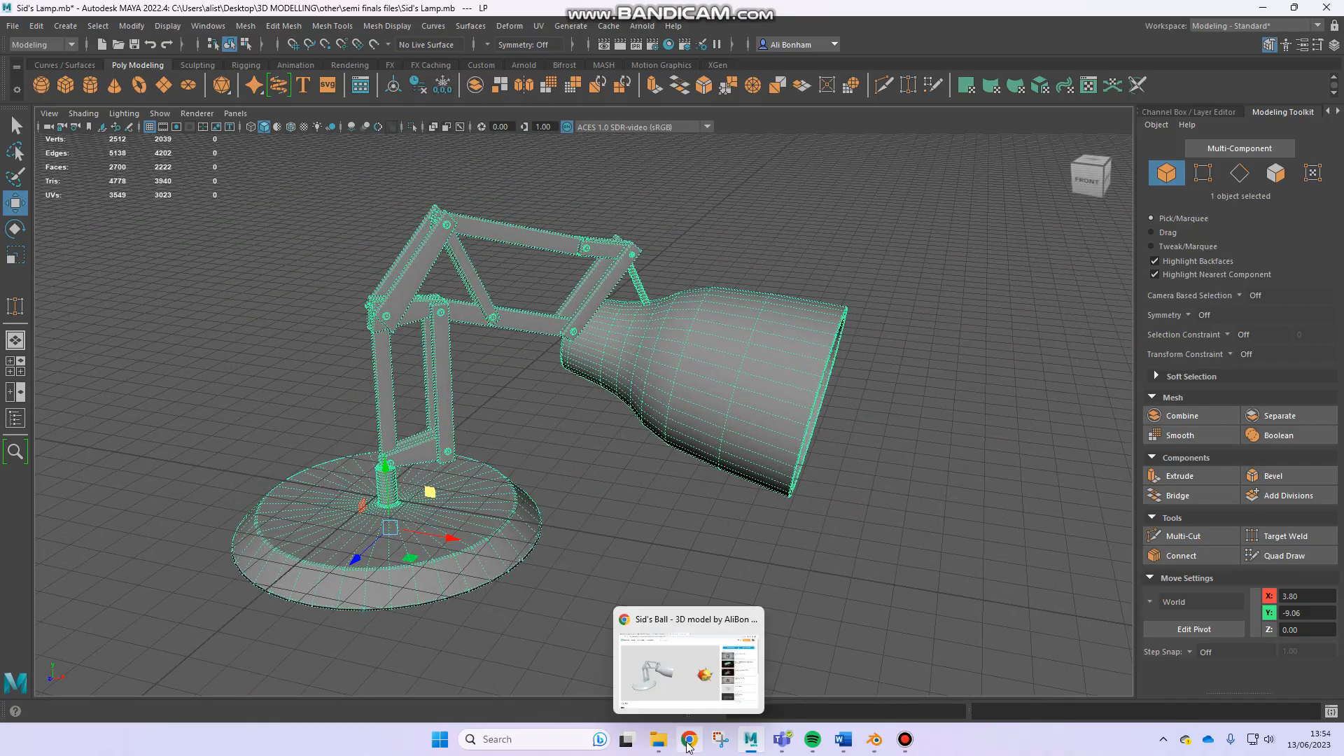
pyautogui.click(688, 669)
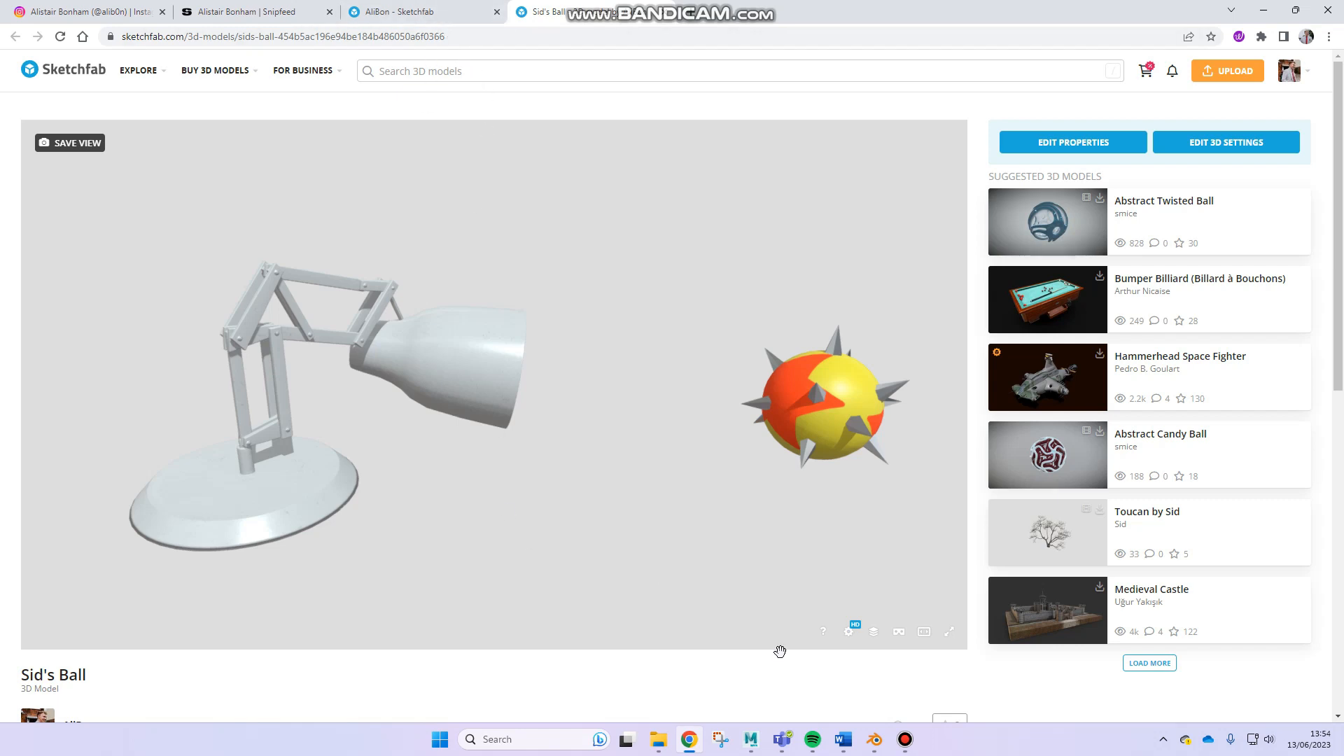
pyautogui.click(876, 748)
pyautogui.click(876, 747)
pyautogui.click(751, 739)
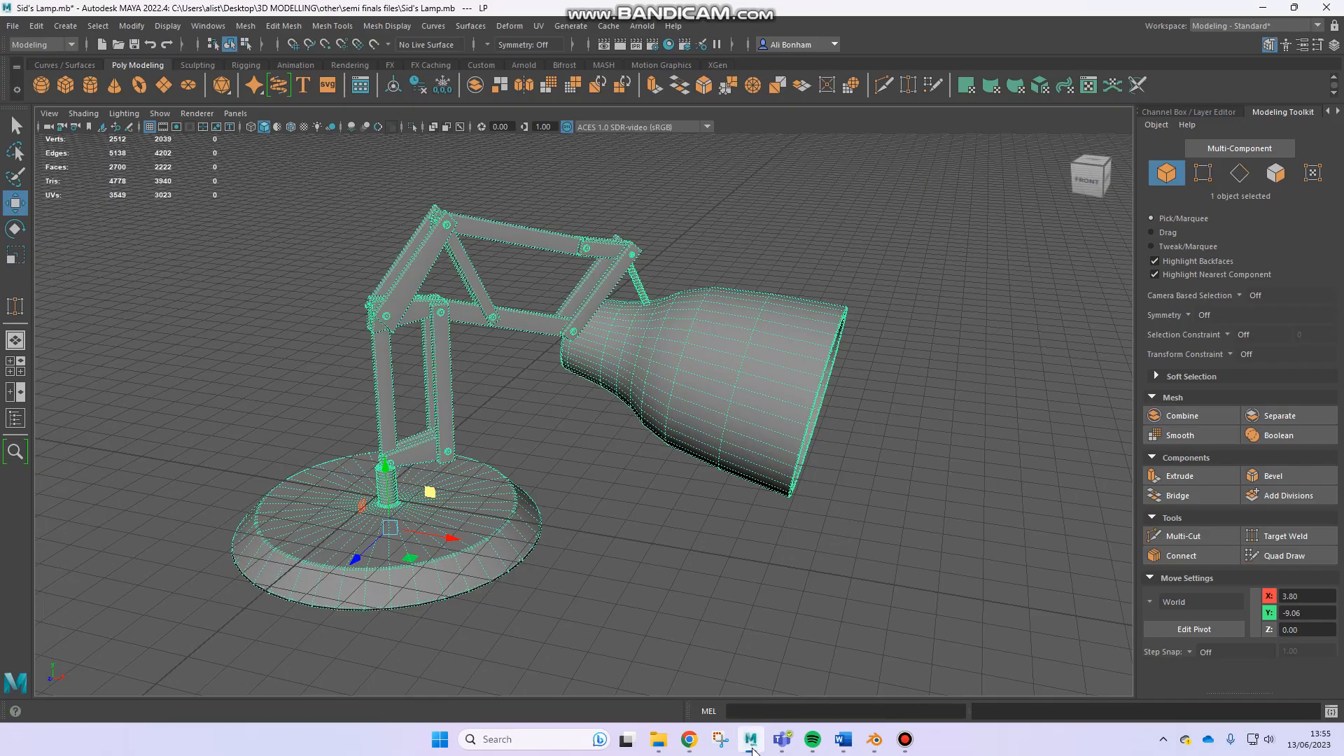
# Switch to Chrome, open the Prison Well model from the artist's Sketchfab profile, view it close up, and close it
pyautogui.click(689, 739)
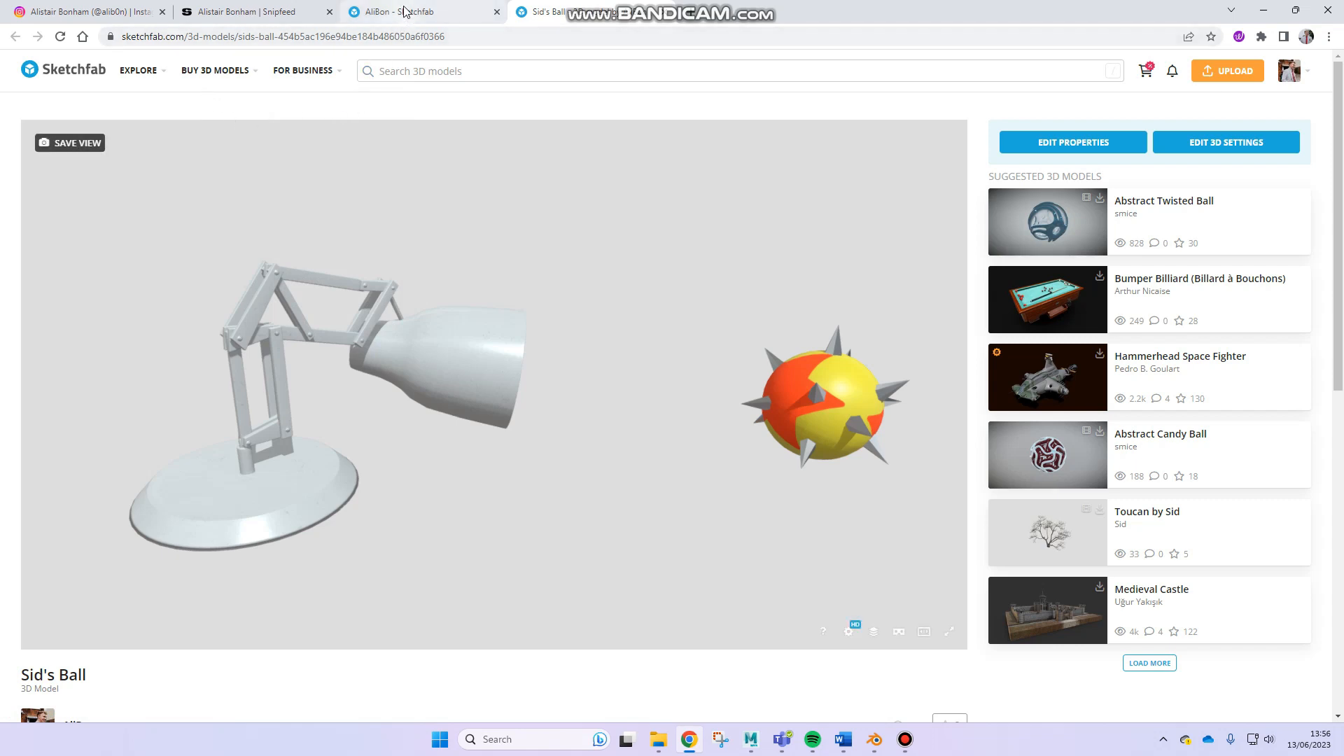
pyautogui.moveTo(404, 10)
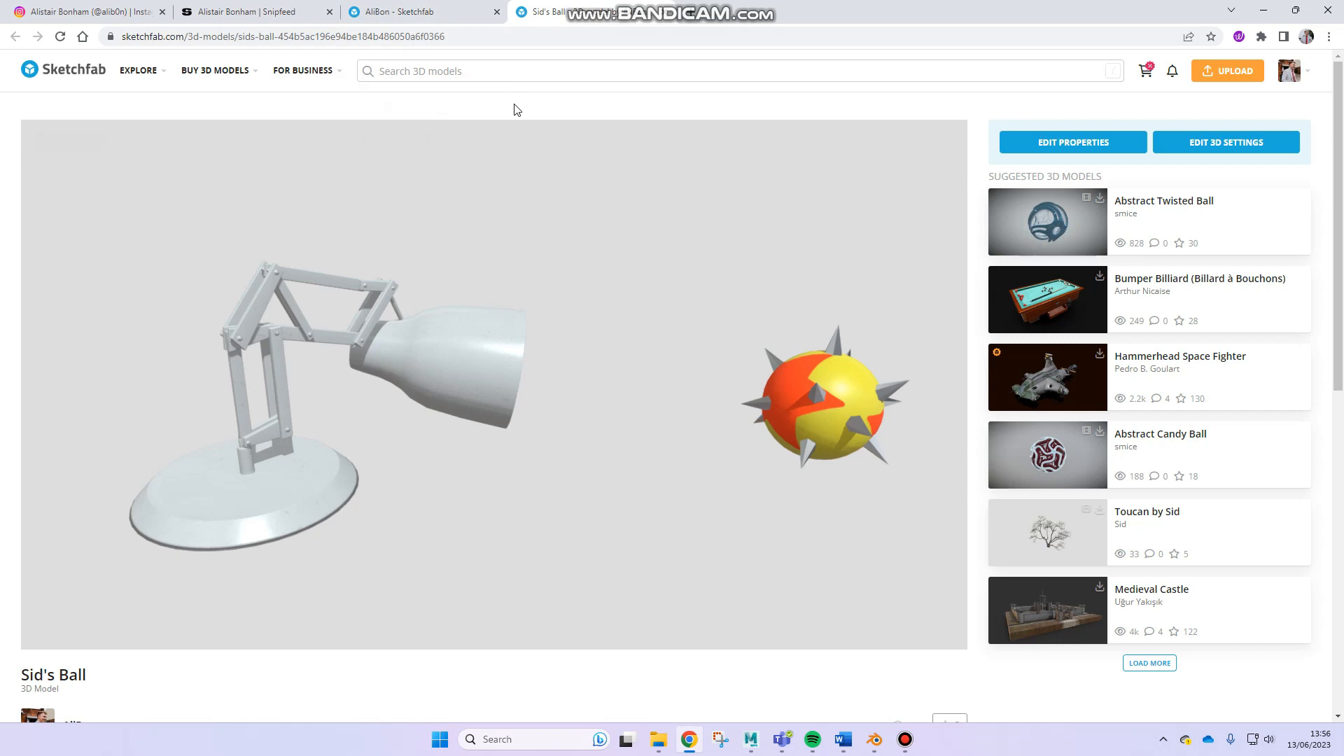
pyautogui.click(417, 8)
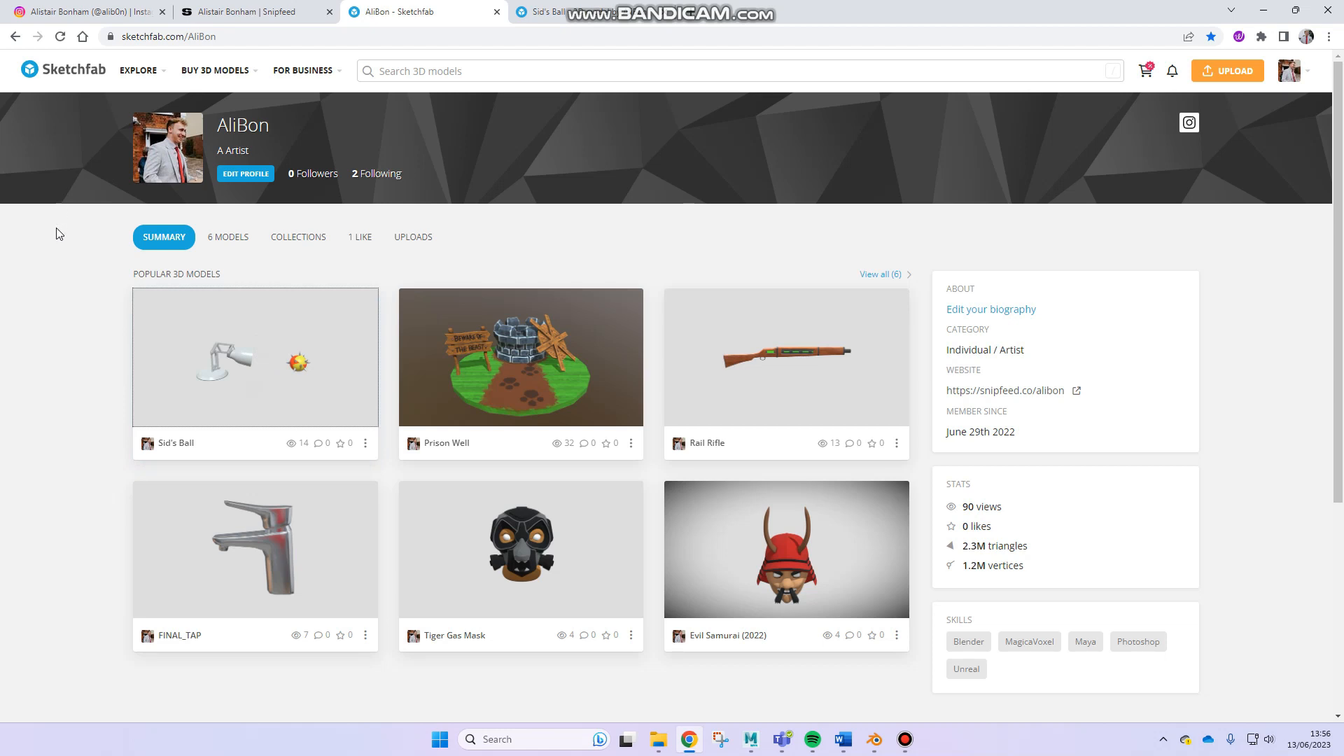
pyautogui.click(512, 392)
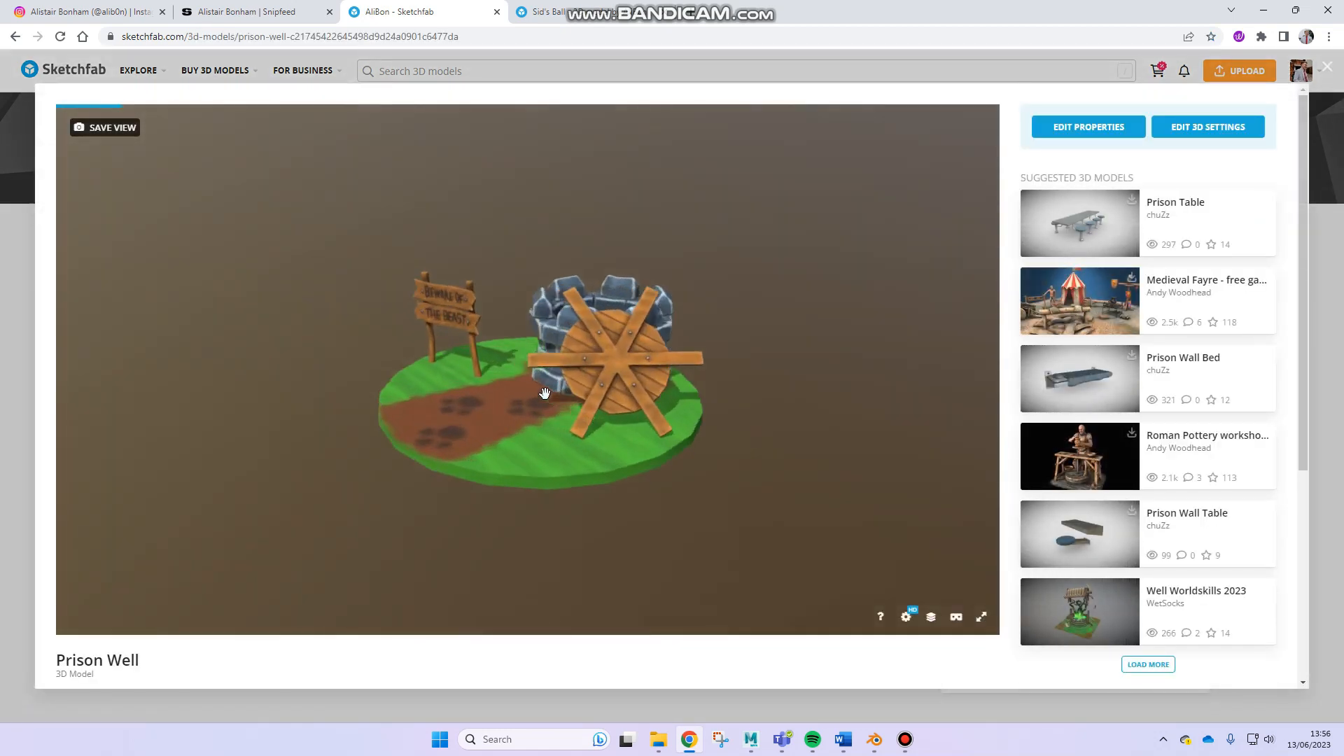
pyautogui.moveTo(554, 390); pyautogui.dragTo(517, 350)
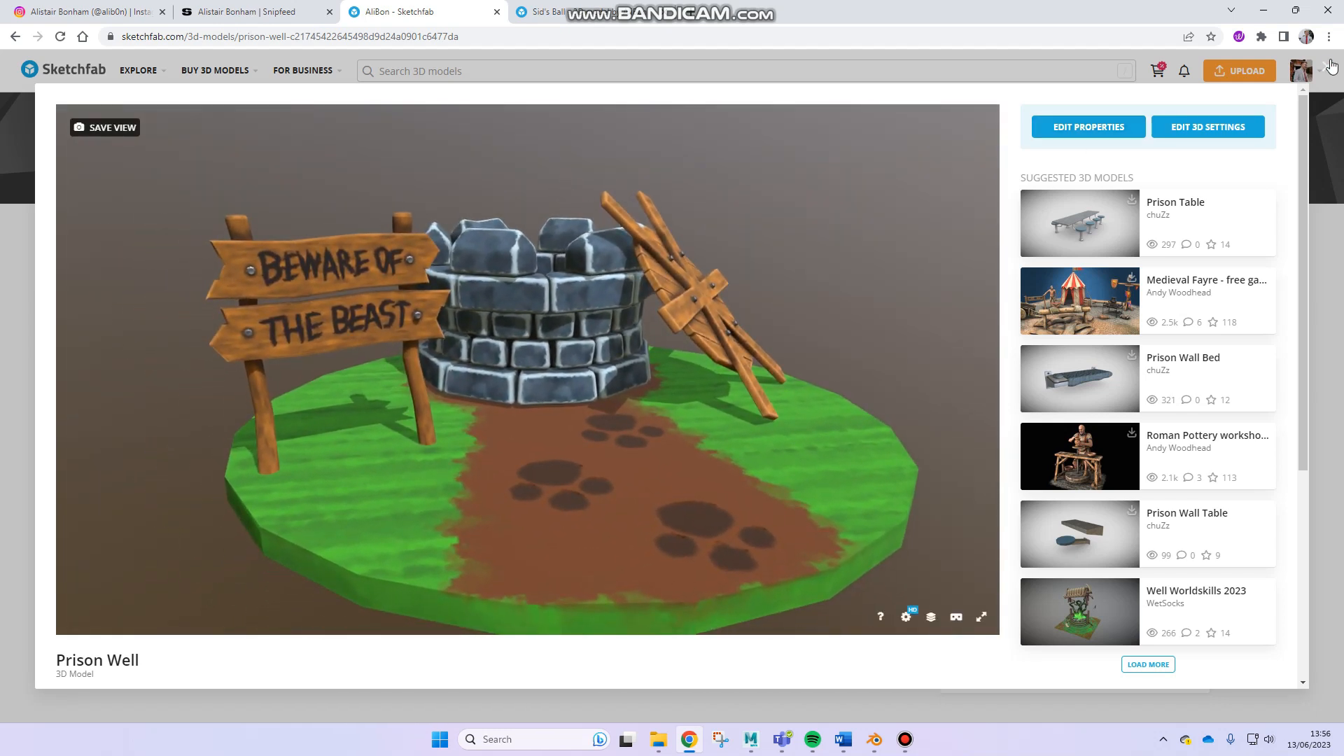
pyautogui.click(1325, 66)
# Show the artist's Snipfeed page, look over its profile, links and contact form, and highlight its web address
pyautogui.click(235, 12)
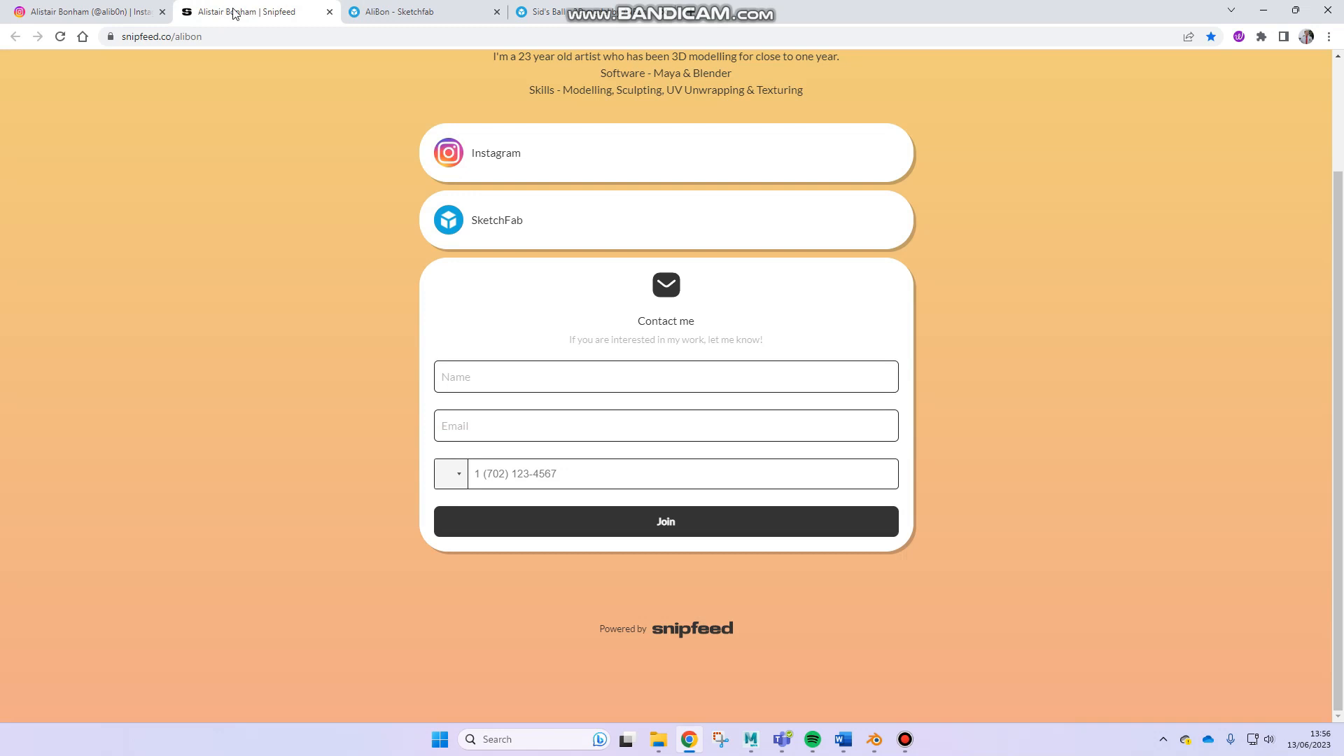
pyautogui.scroll(2, 733, 168)
pyautogui.scroll(-1, 735, 164)
pyautogui.scroll(1, 735, 164)
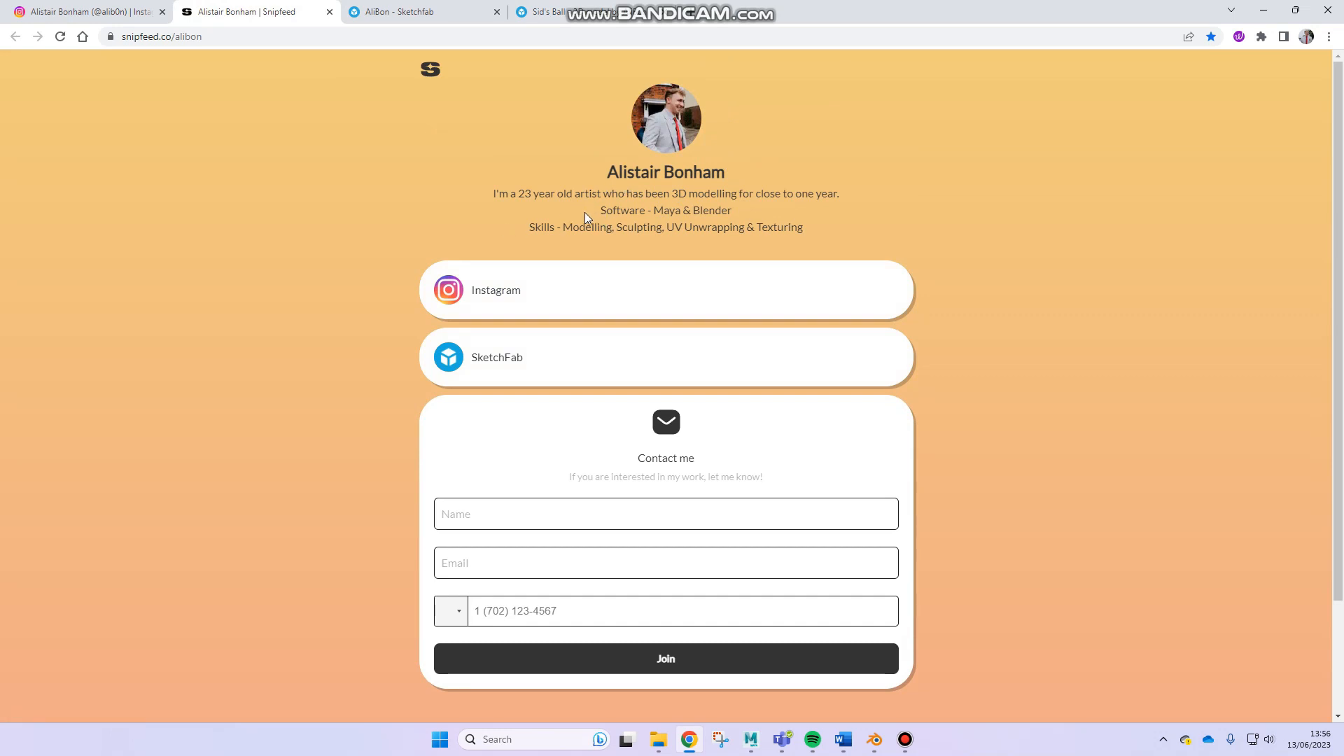
pyautogui.click(140, 36)
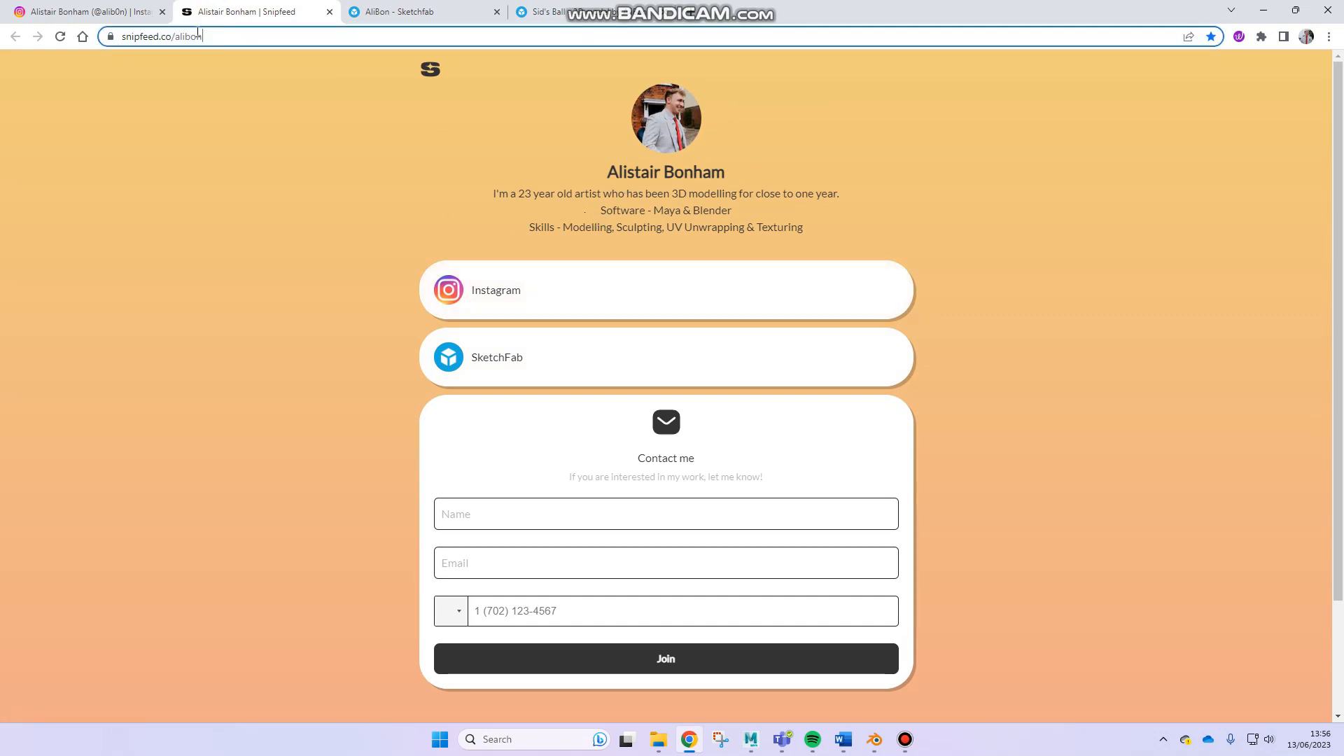
pyautogui.click(279, 117)
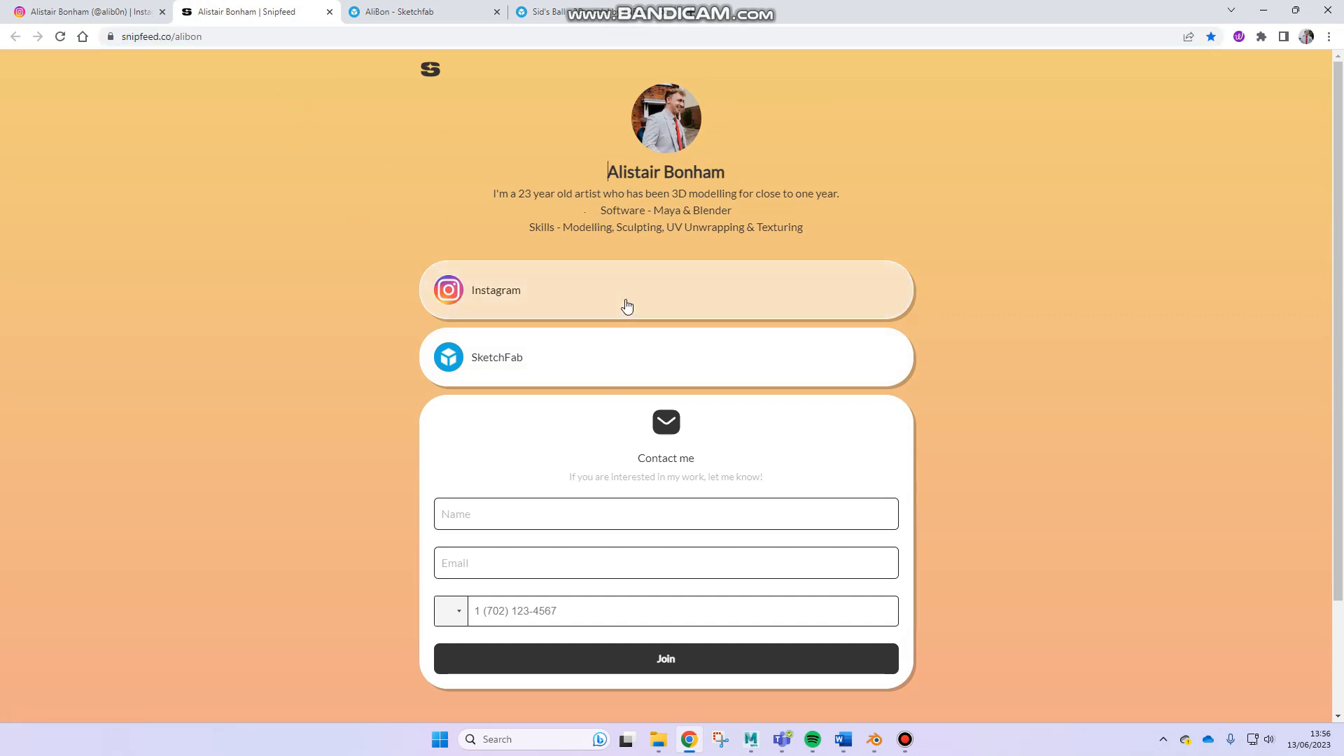
pyautogui.moveTo(691, 227); pyautogui.dragTo(686, 228)
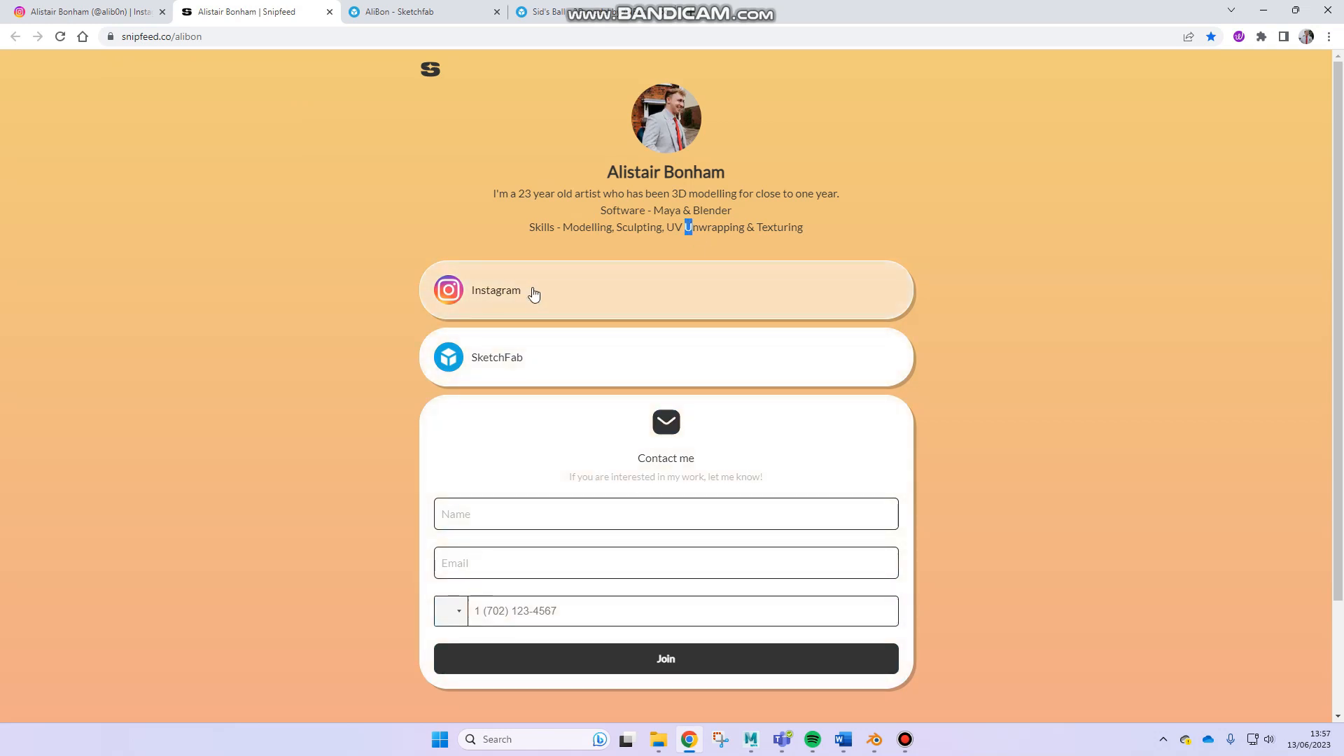
# Show the artist's Instagram profile and look through the grid of posted 3D renders from the newest to the oldest
pyautogui.click(40, 7)
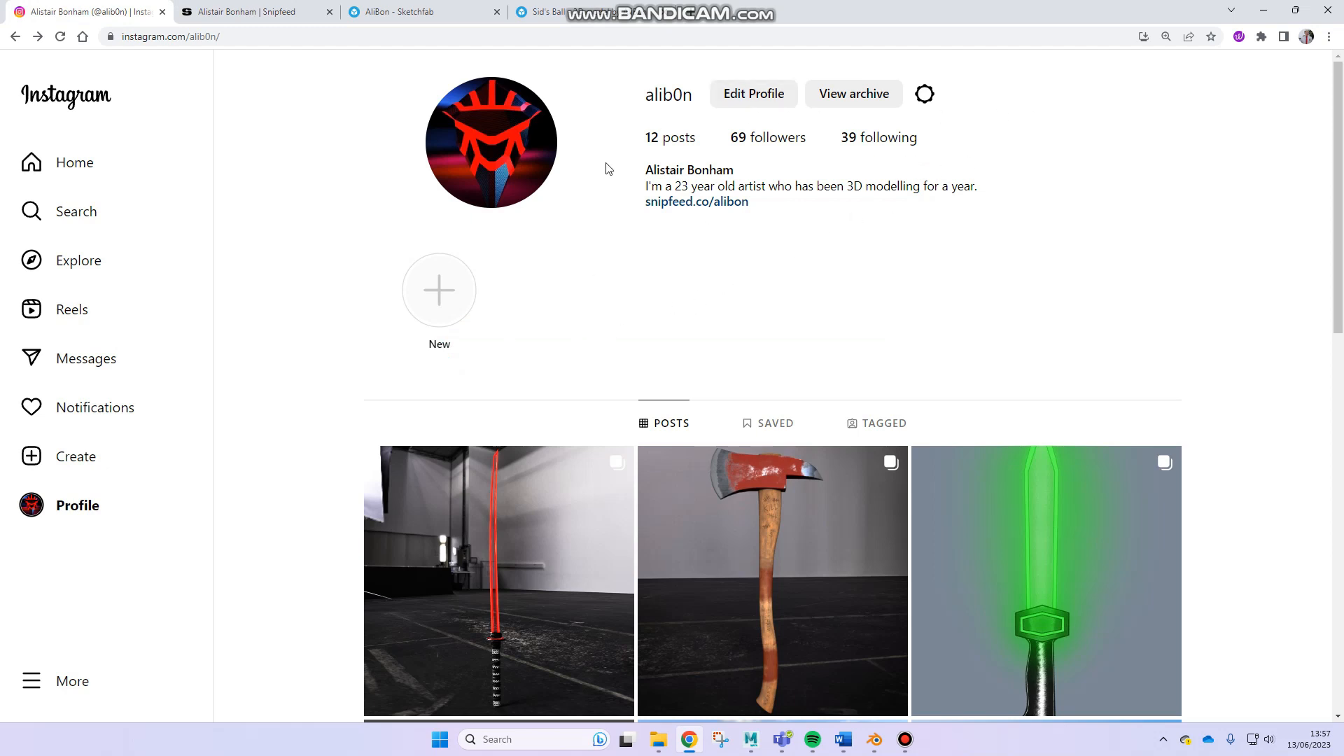
pyautogui.scroll(-8, 752, 180)
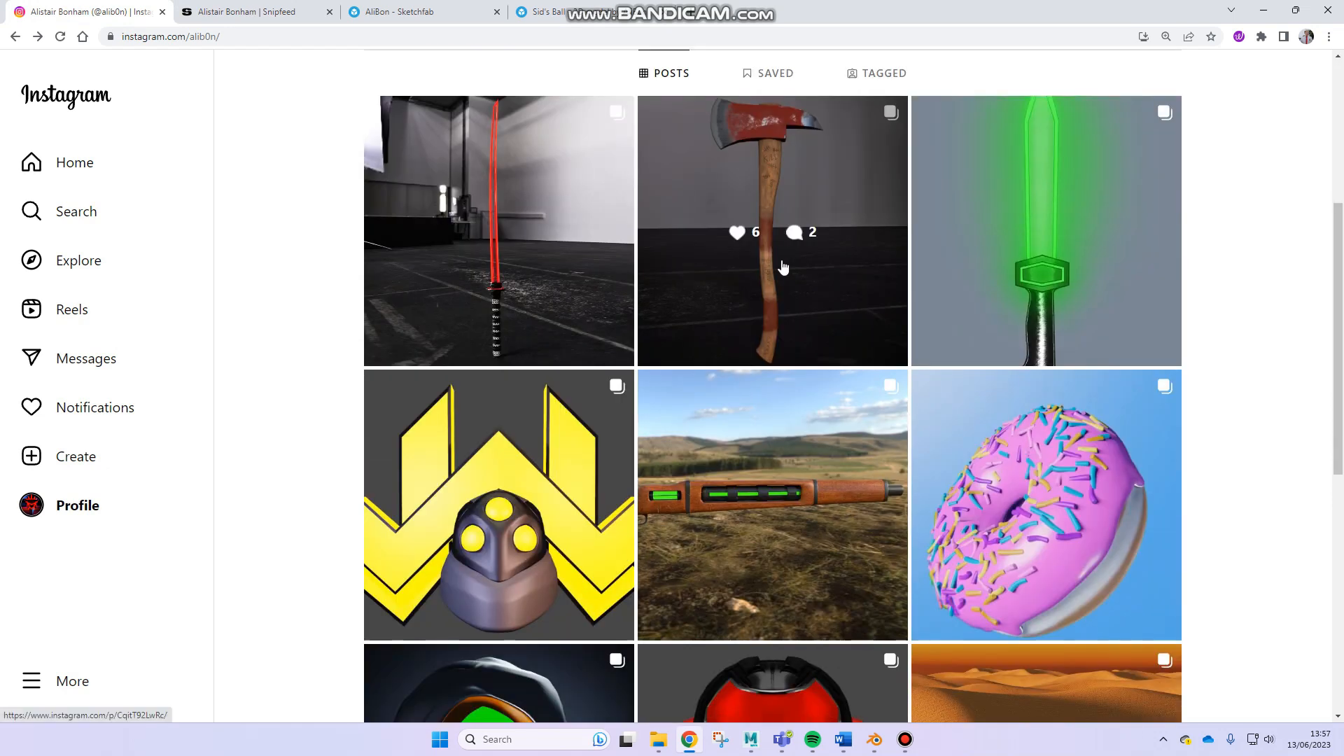
pyautogui.scroll(-6, 782, 267)
pyautogui.scroll(10, 778, 276)
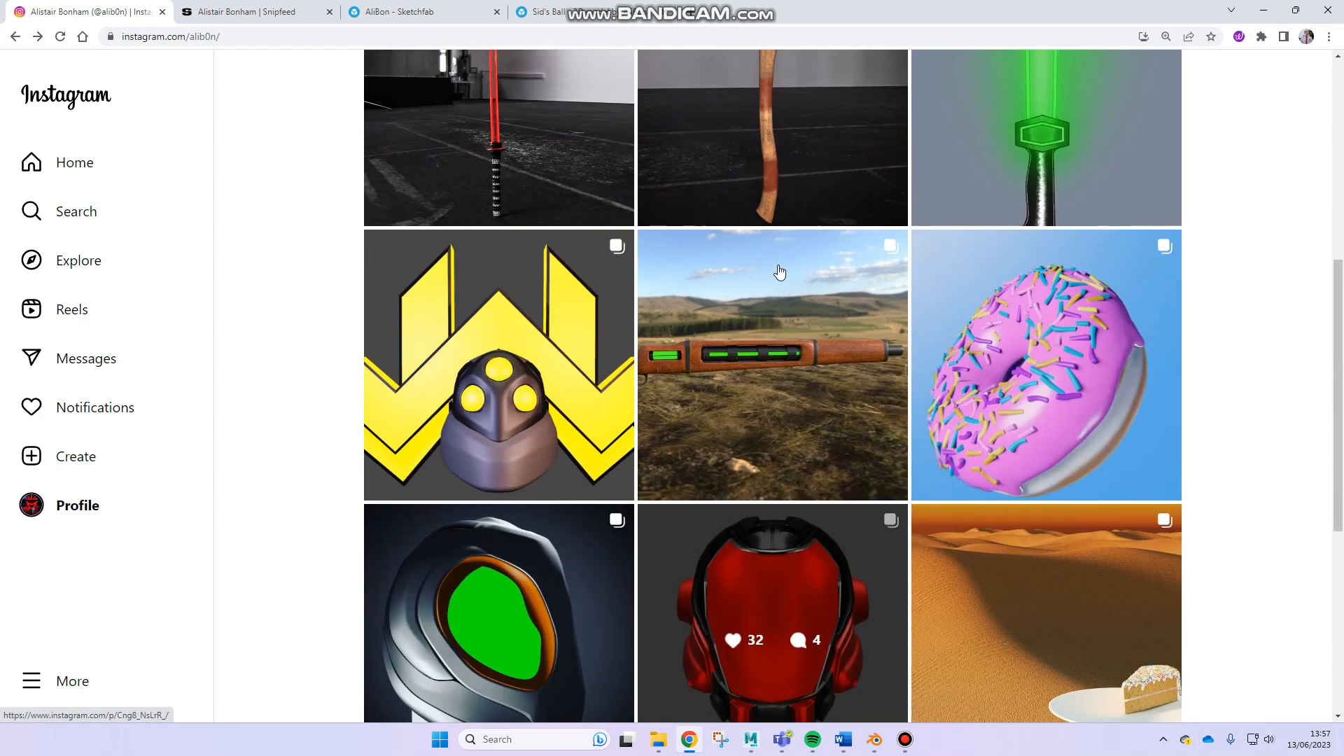
pyautogui.scroll(-9, 770, 350)
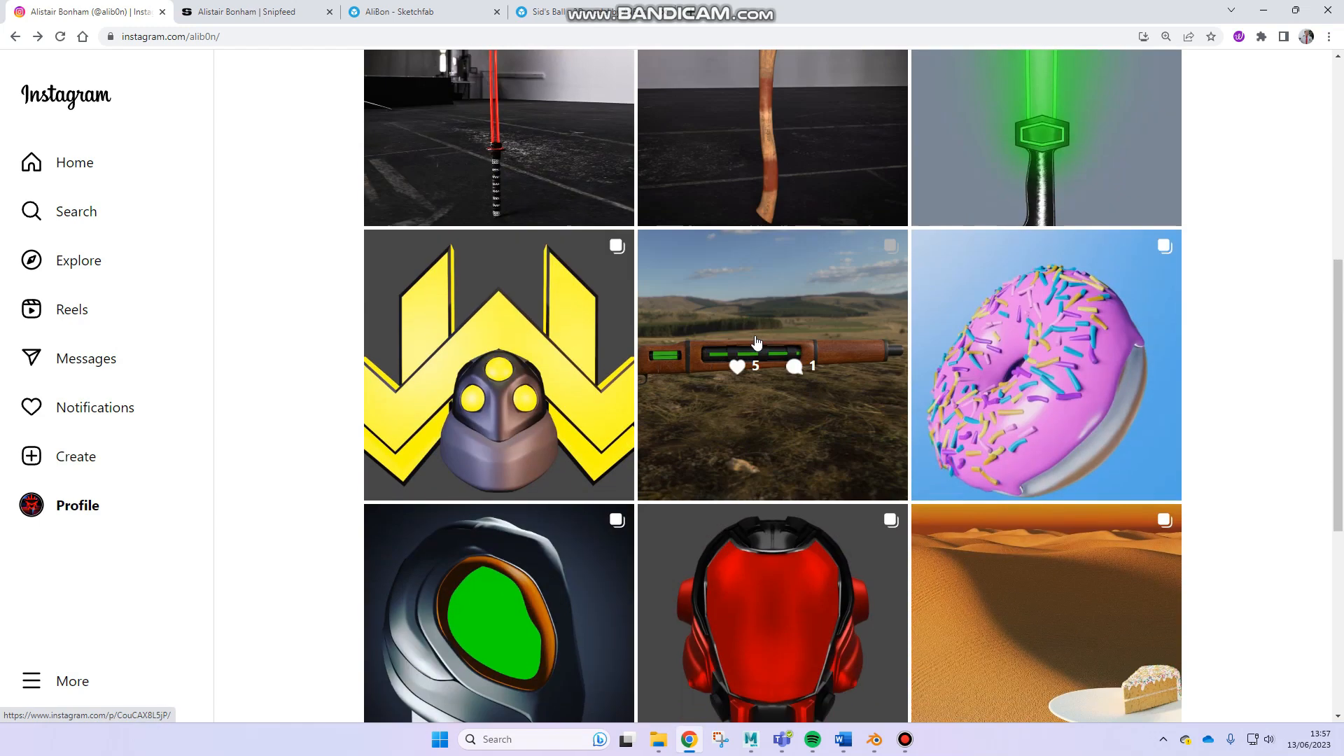
pyautogui.scroll(3, 777, 336)
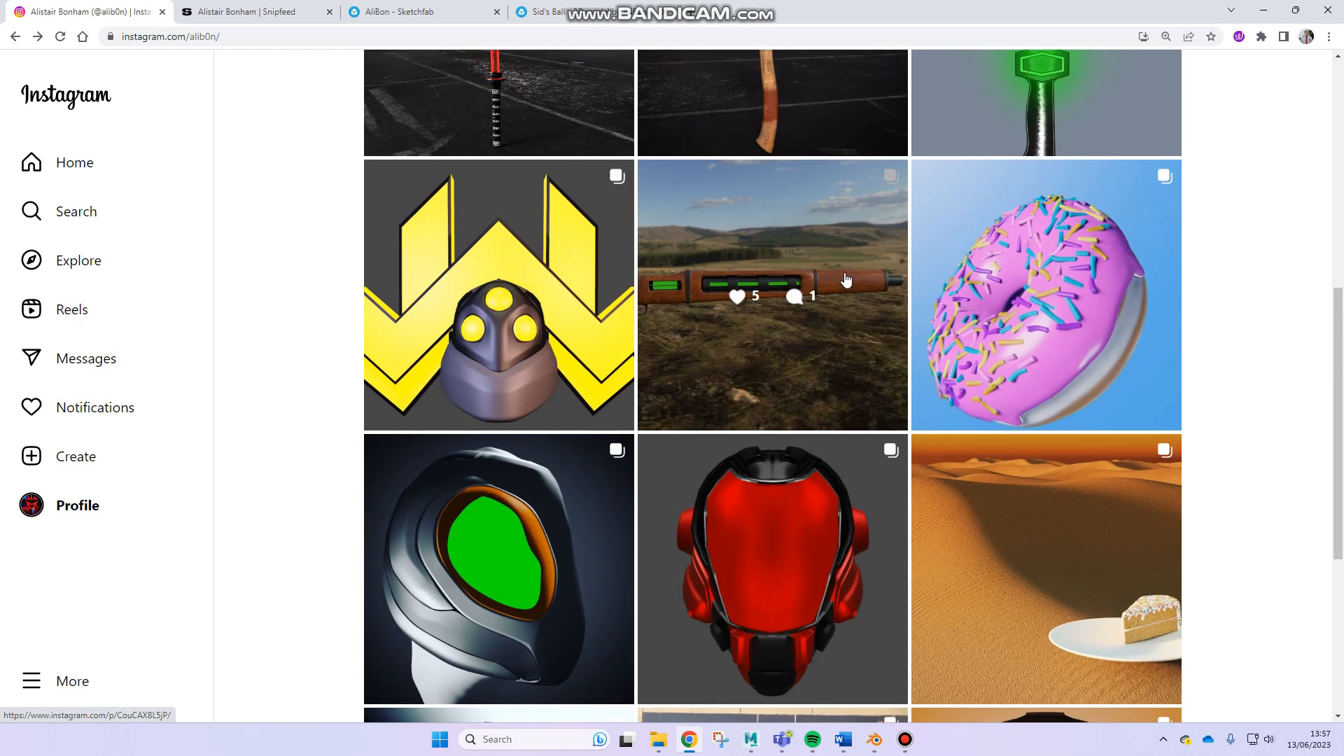
pyautogui.scroll(-5, 700, 315)
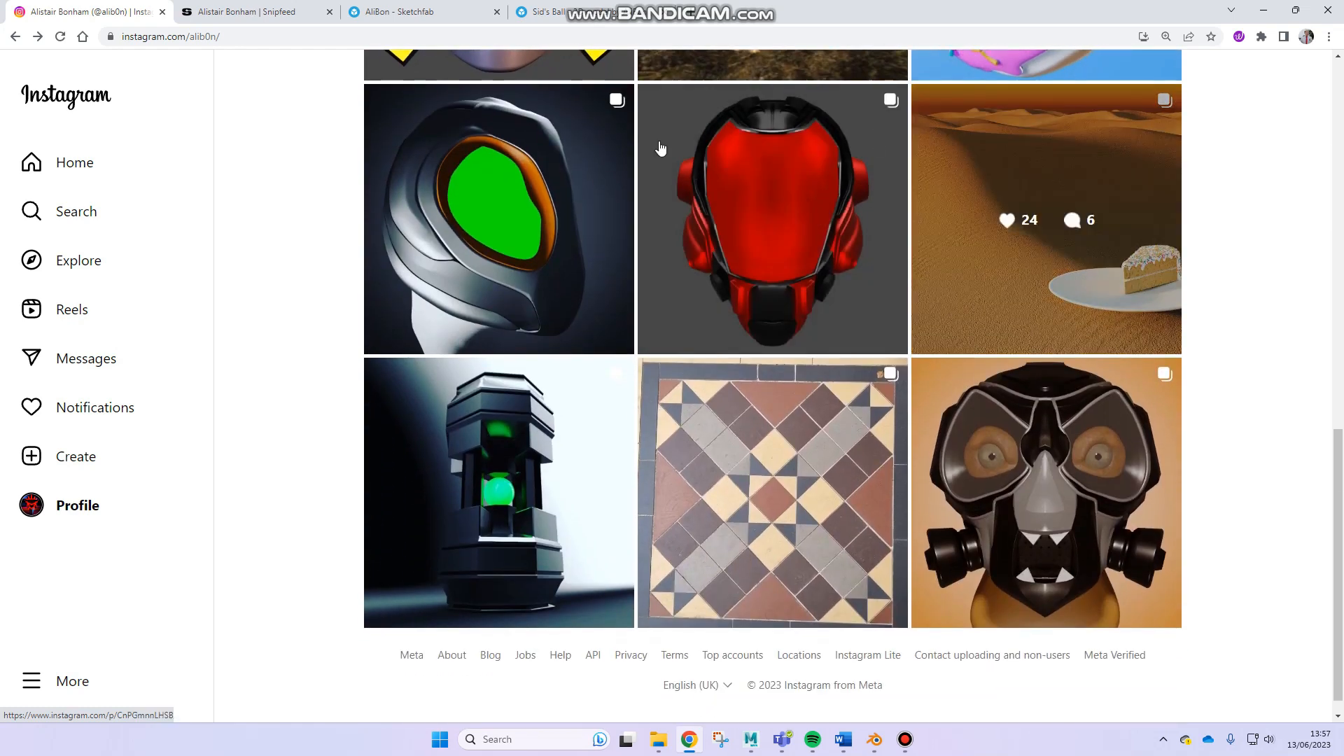
pyautogui.scroll(11, 742, 315)
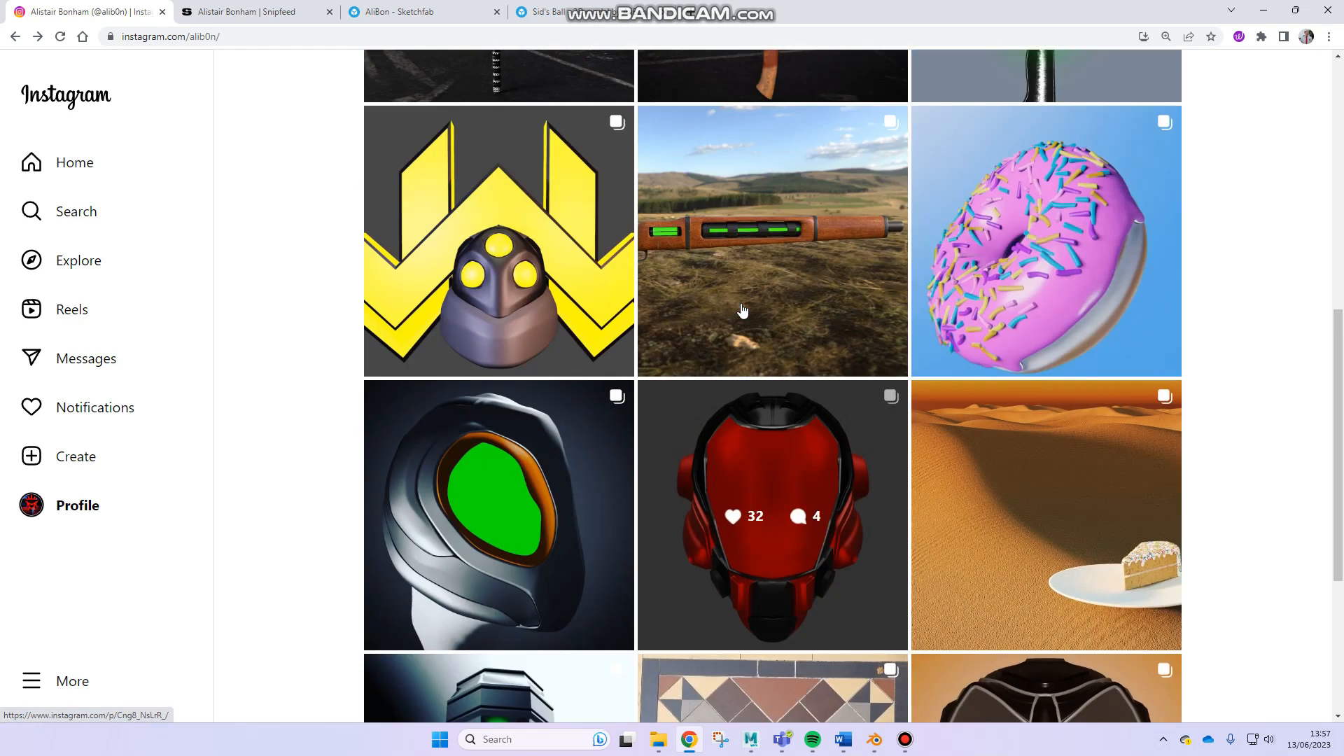
pyautogui.scroll(-5, 959, 443)
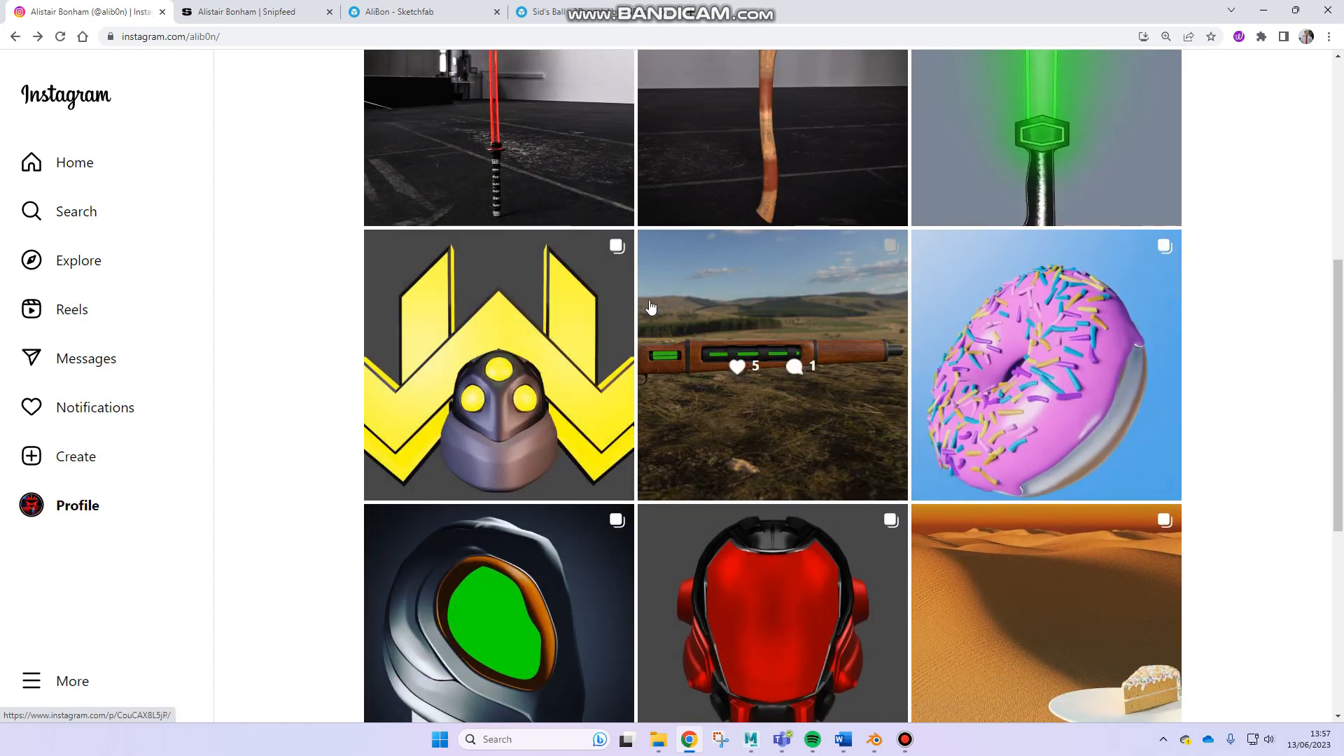
pyautogui.scroll(1, 800, 346)
pyautogui.scroll(6, 800, 347)
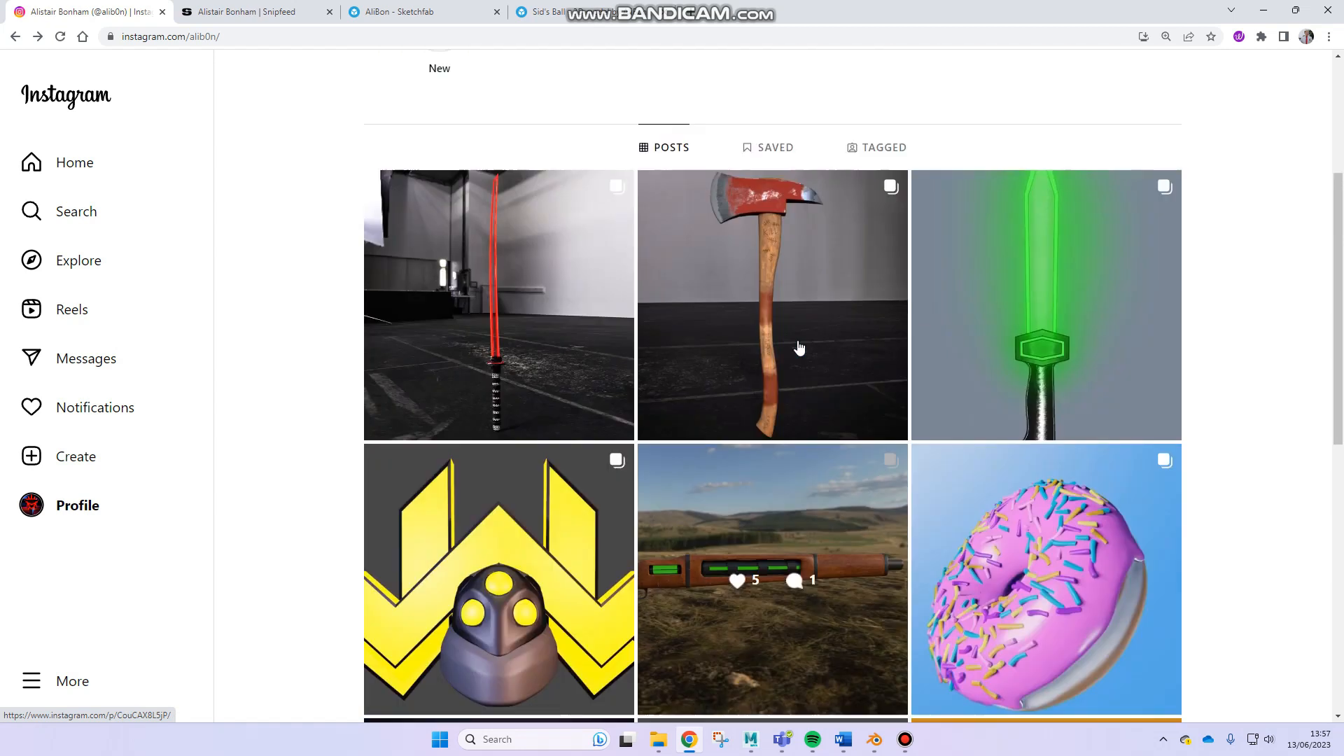